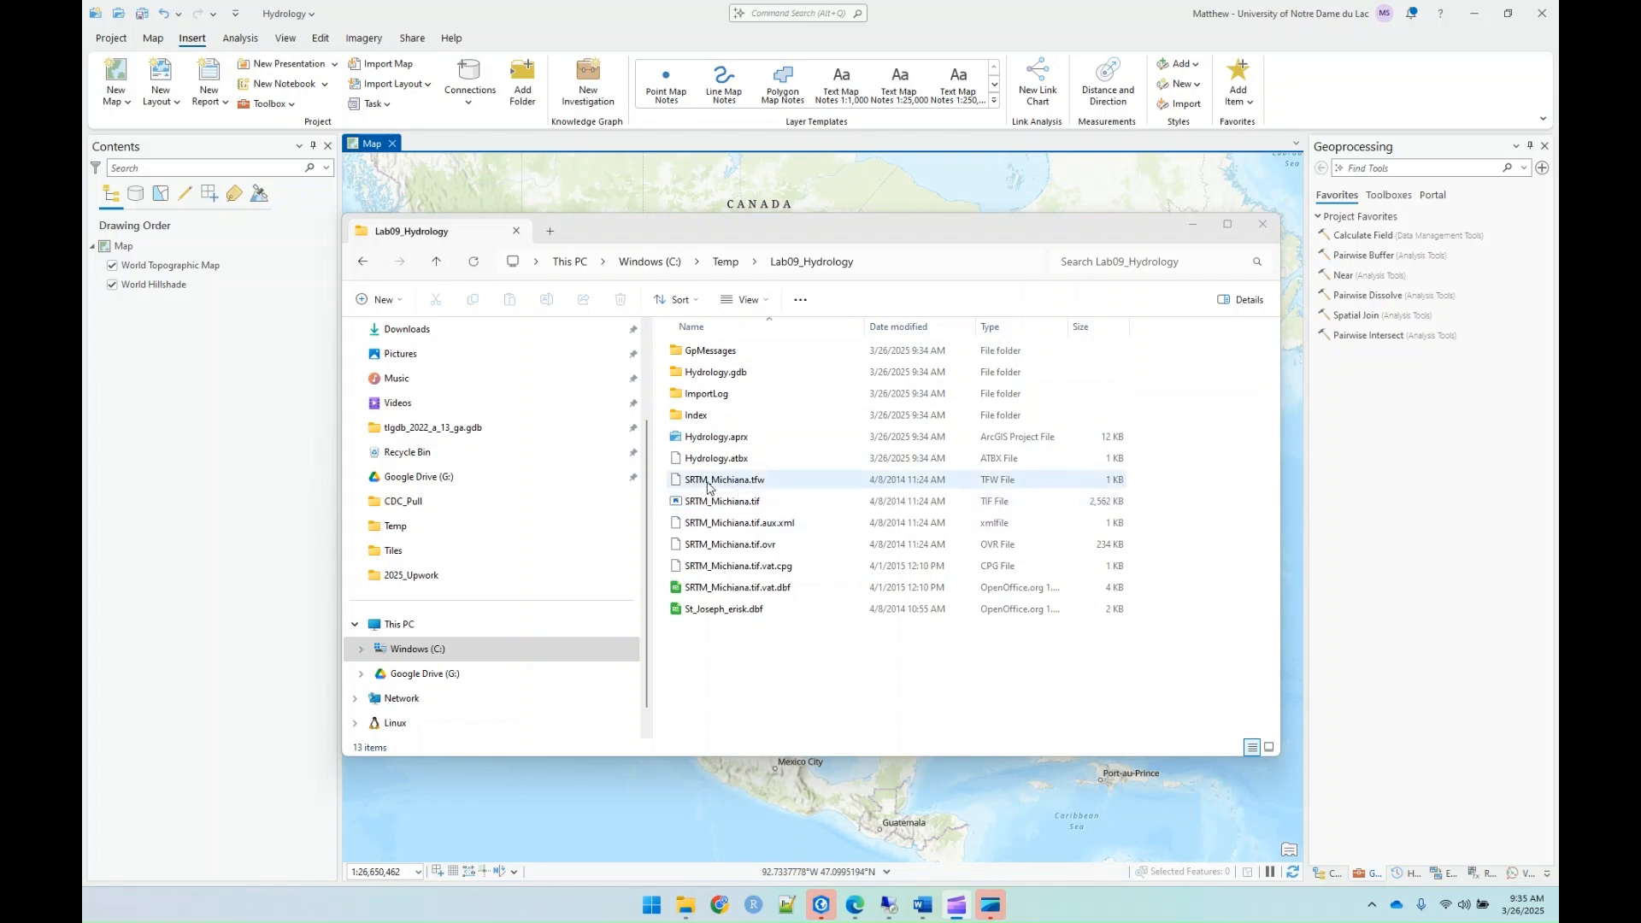
pyautogui.click(714, 485)
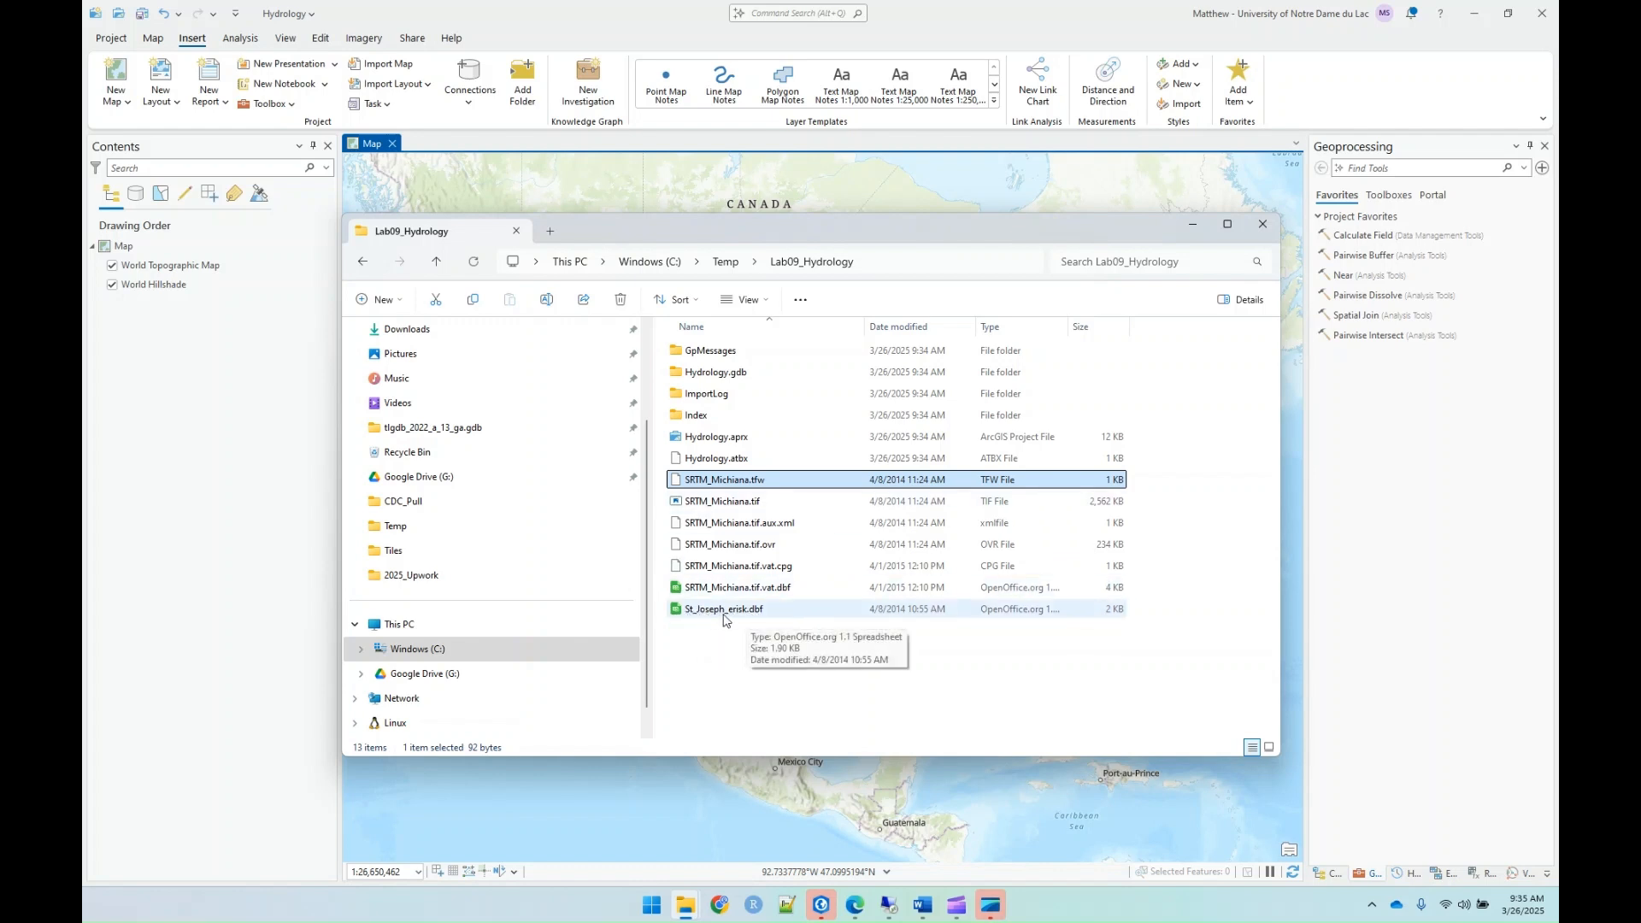
pyautogui.click(1338, 115)
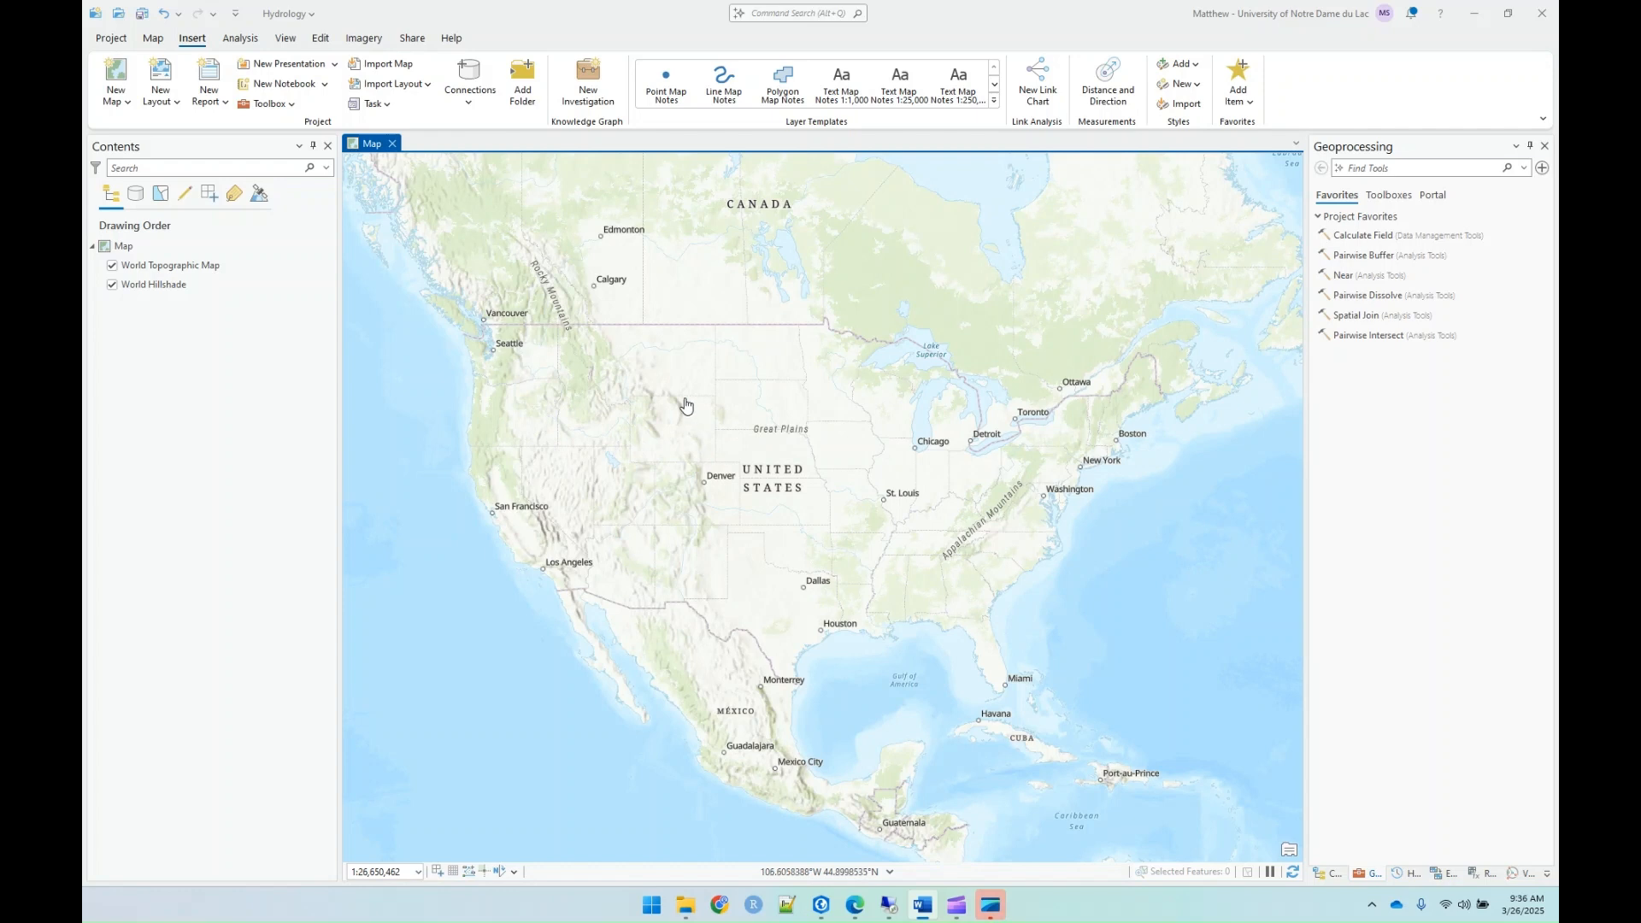
# Step: Add SRTM_Michiana.tif and St_Joseph_erisk.dbf from the project's Lab09_Hydrology folder to the map
pyautogui.click(1327, 874)
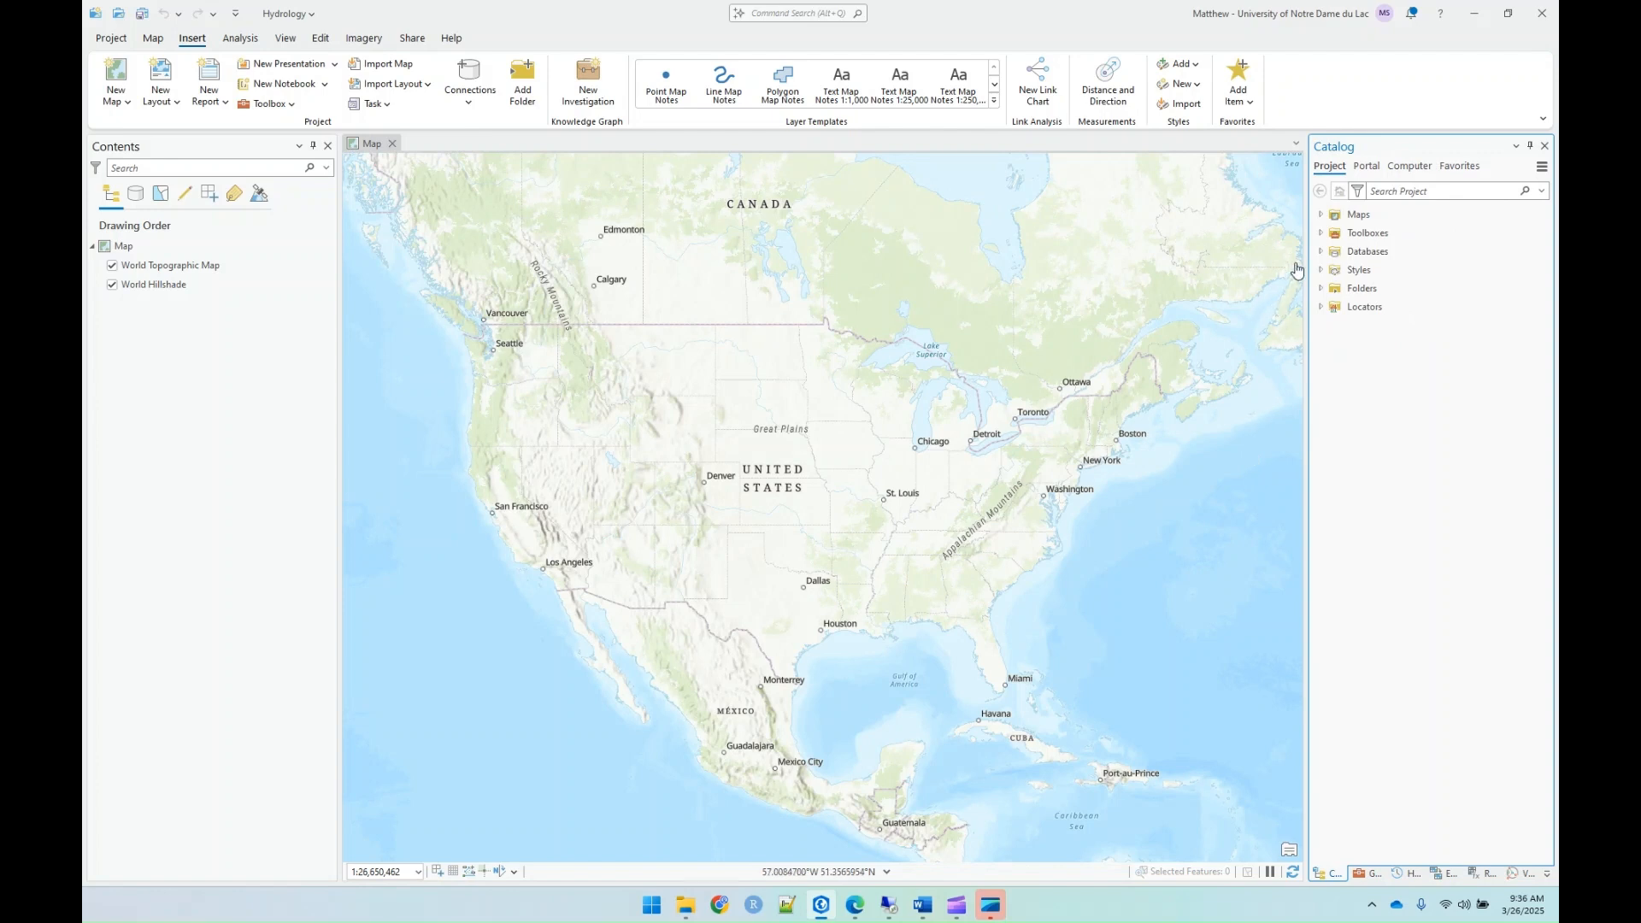
pyautogui.click(1320, 288)
pyautogui.click(1332, 307)
pyautogui.click(1415, 405)
pyautogui.keyDown('ctrl'); pyautogui.click(1417, 427); pyautogui.keyUp('ctrl')
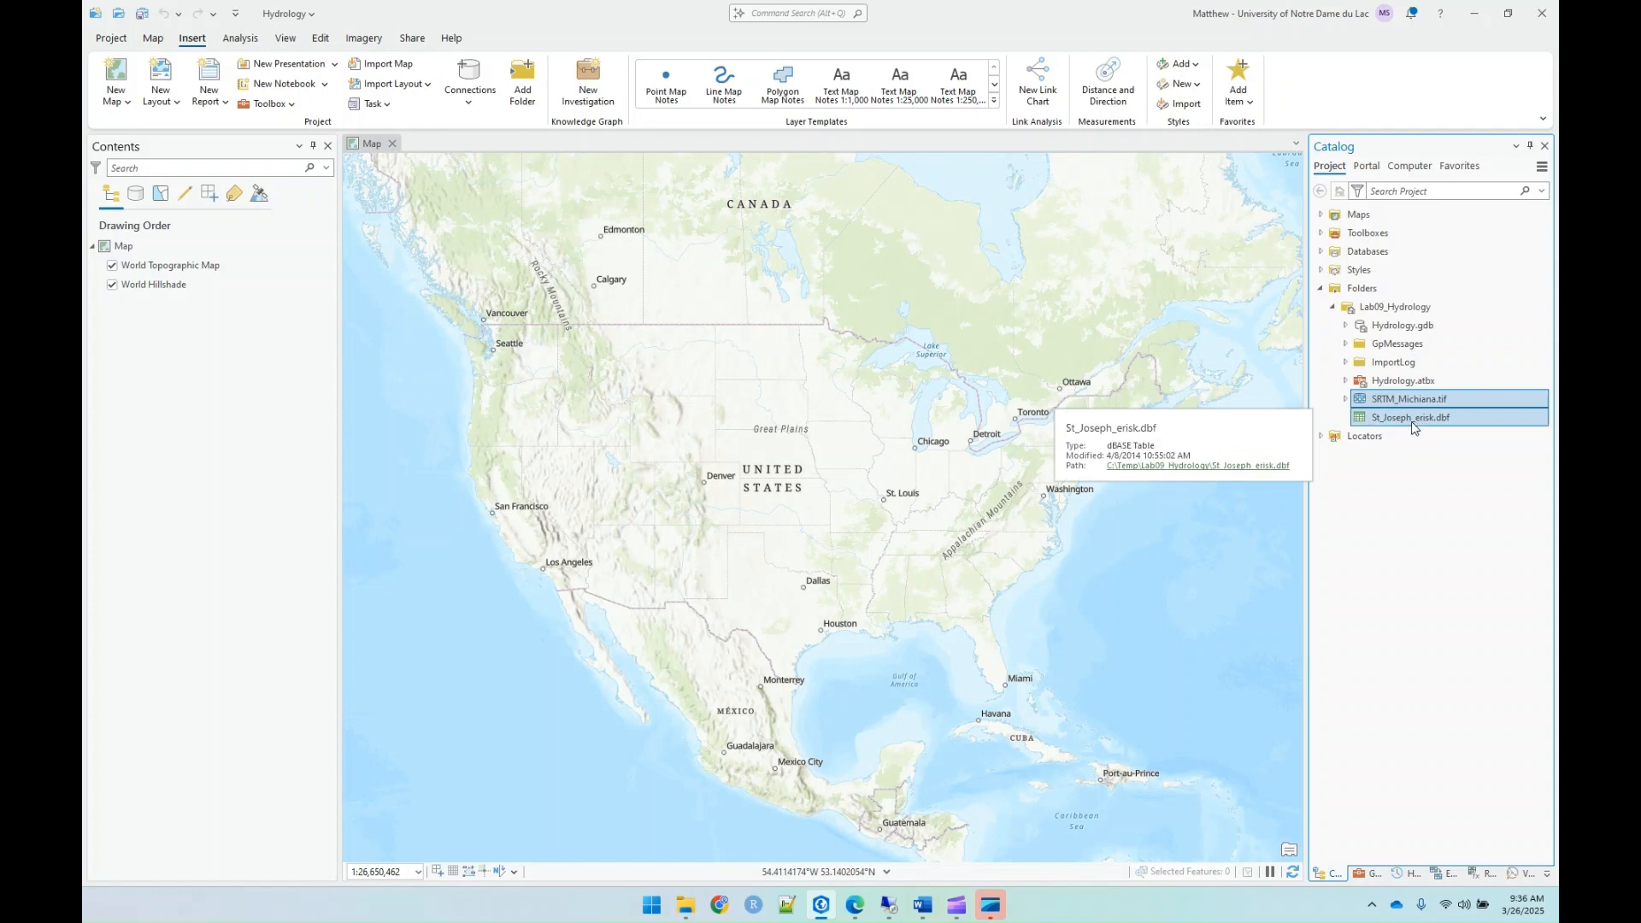
pyautogui.click(895, 383)
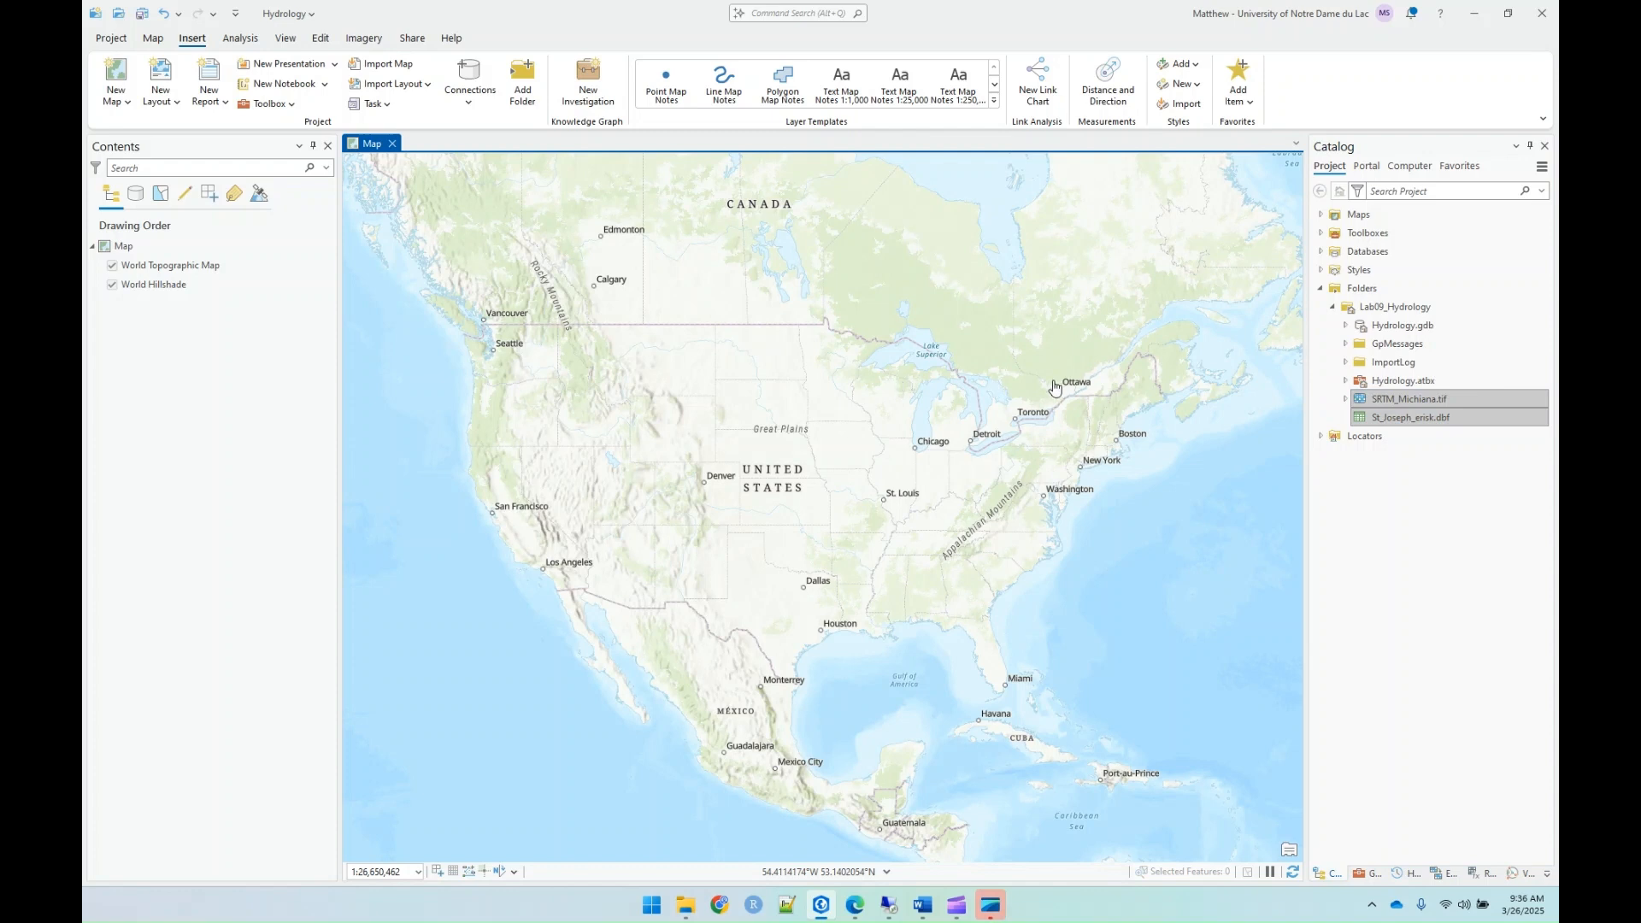
pyautogui.click(1396, 507)
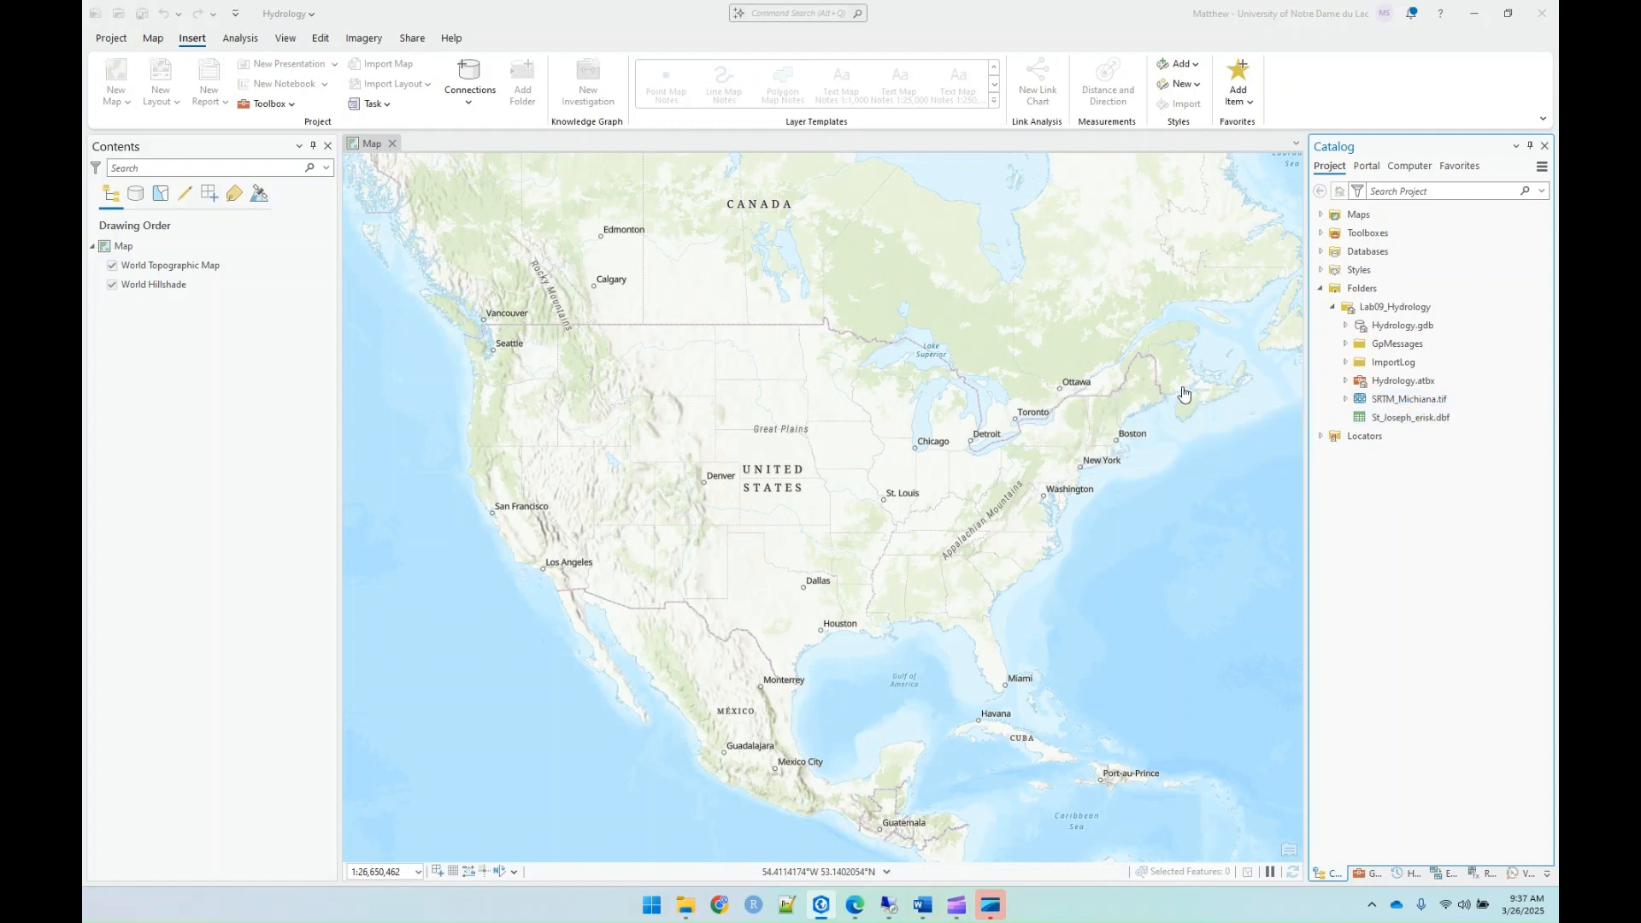
pyautogui.click(1421, 400)
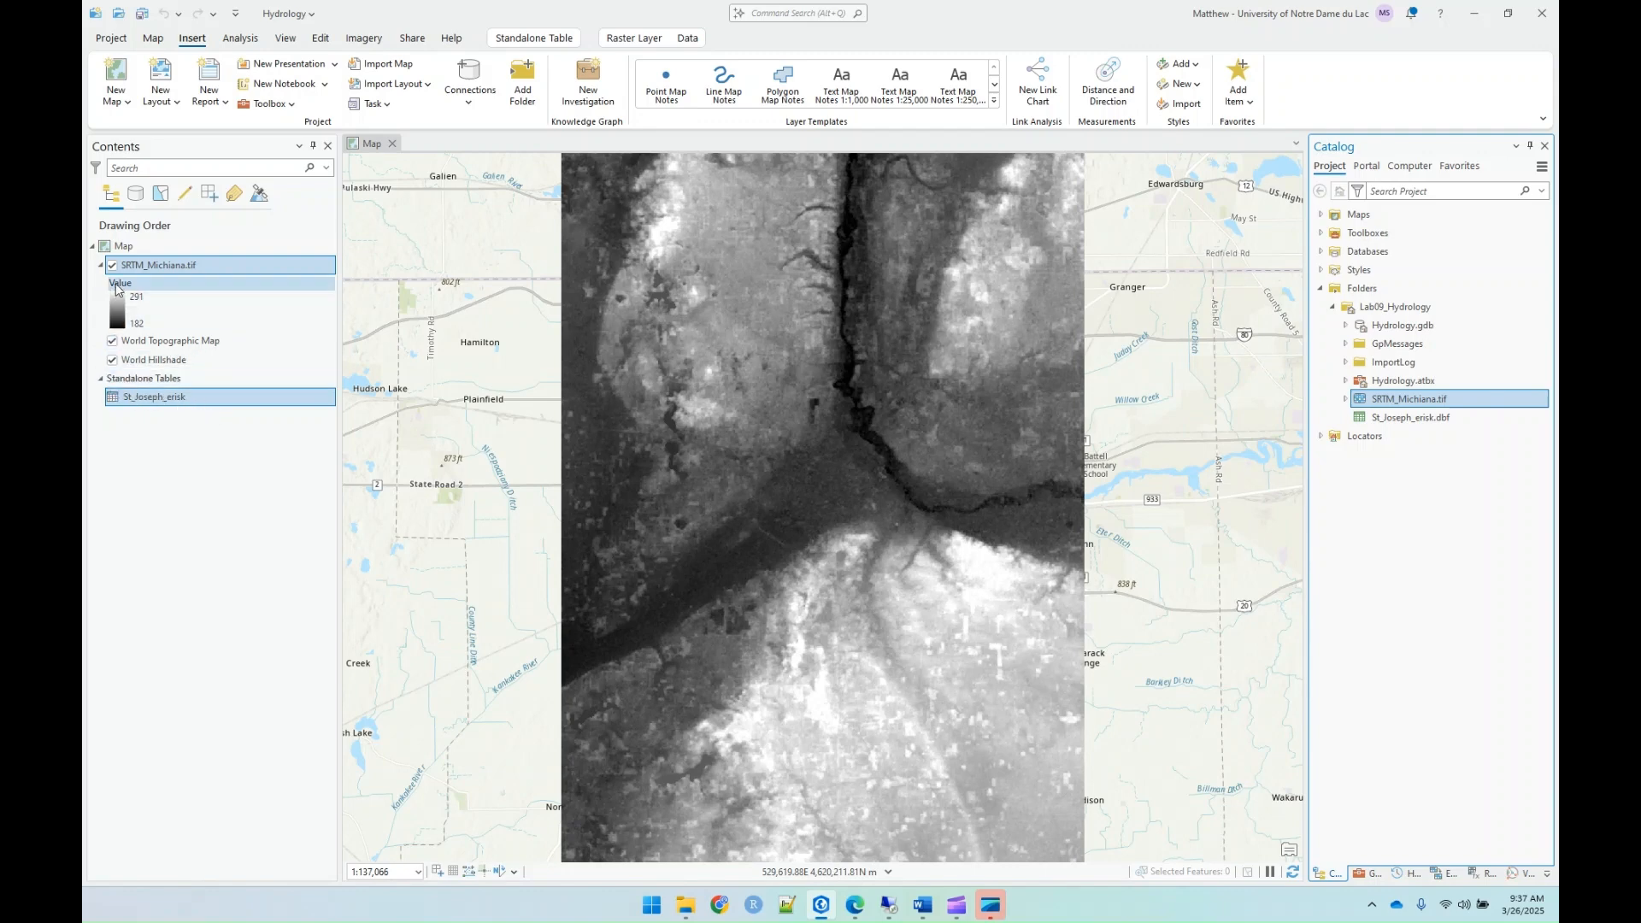
# Step: Toggle the SRTM_Michiana.tif layer's visibility off and on to compare it with the basemap
pyautogui.click(112, 266)
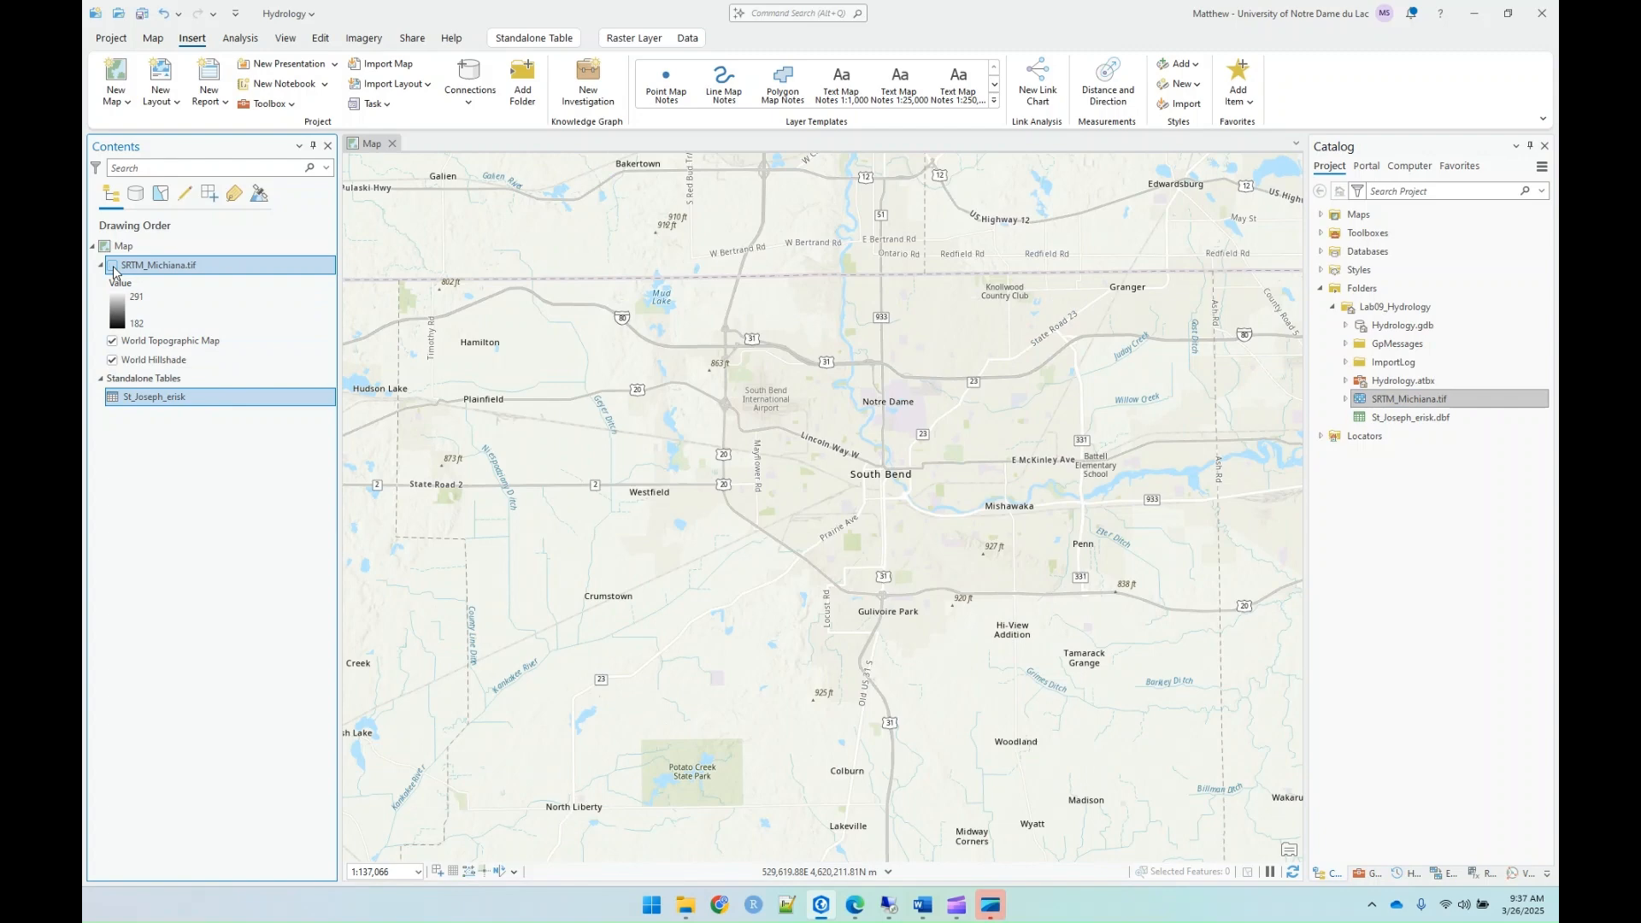
pyautogui.click(112, 266)
pyautogui.click(112, 266)
pyautogui.click(112, 265)
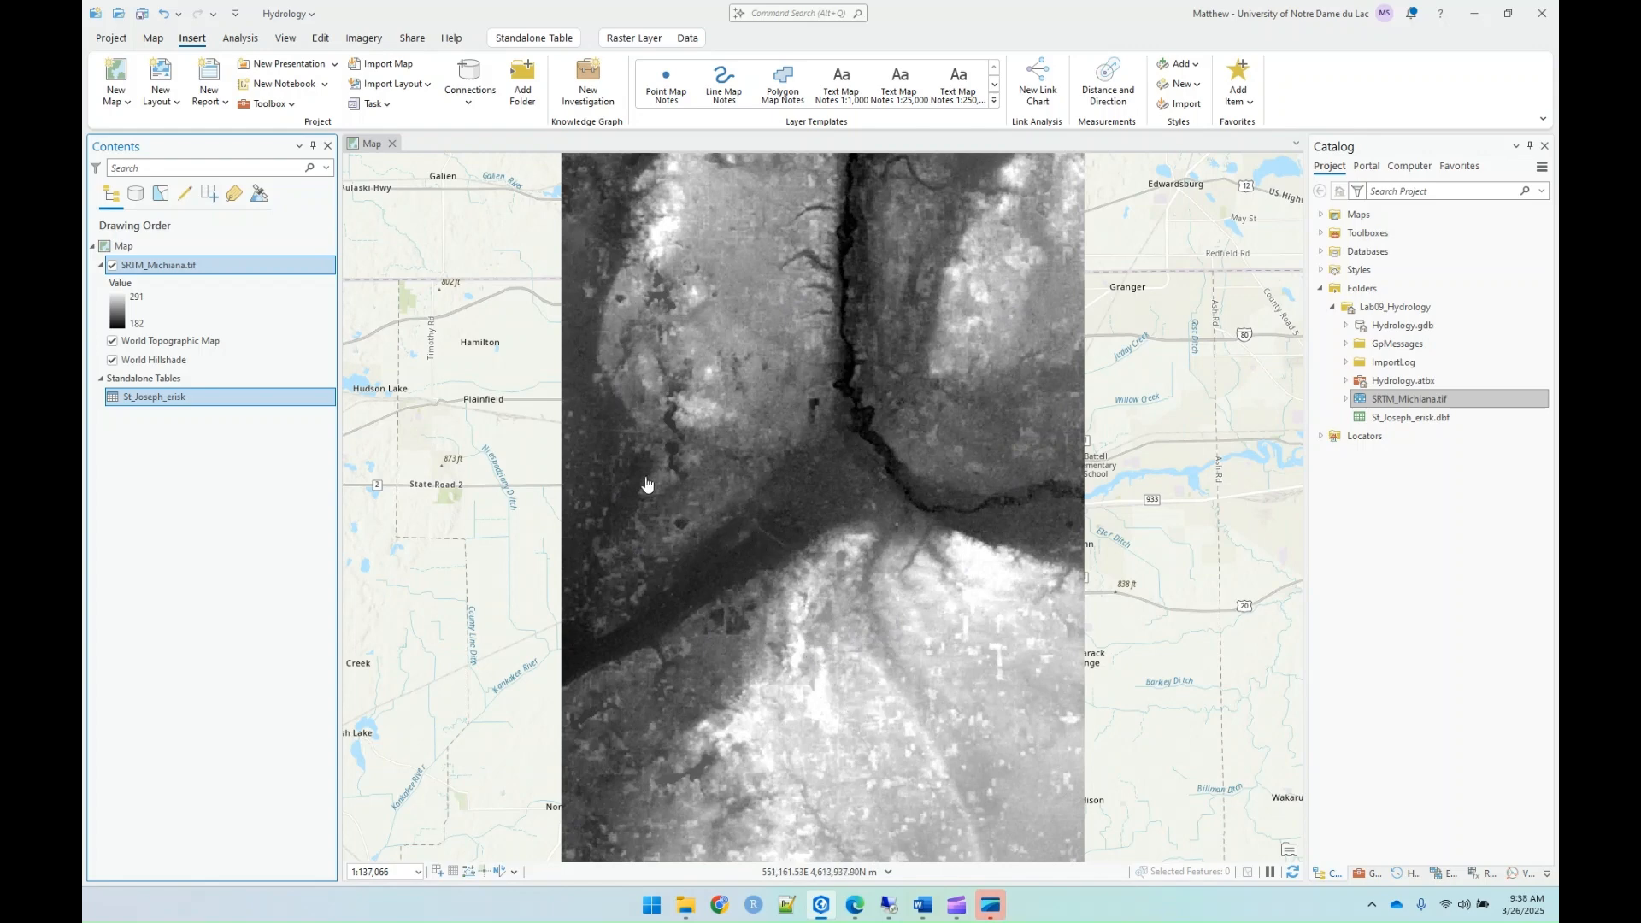
# Step: Change the SRTM_Michiana.tif layer's color scheme to Elevation #1, with scheme names shown
pyautogui.click(120, 325)
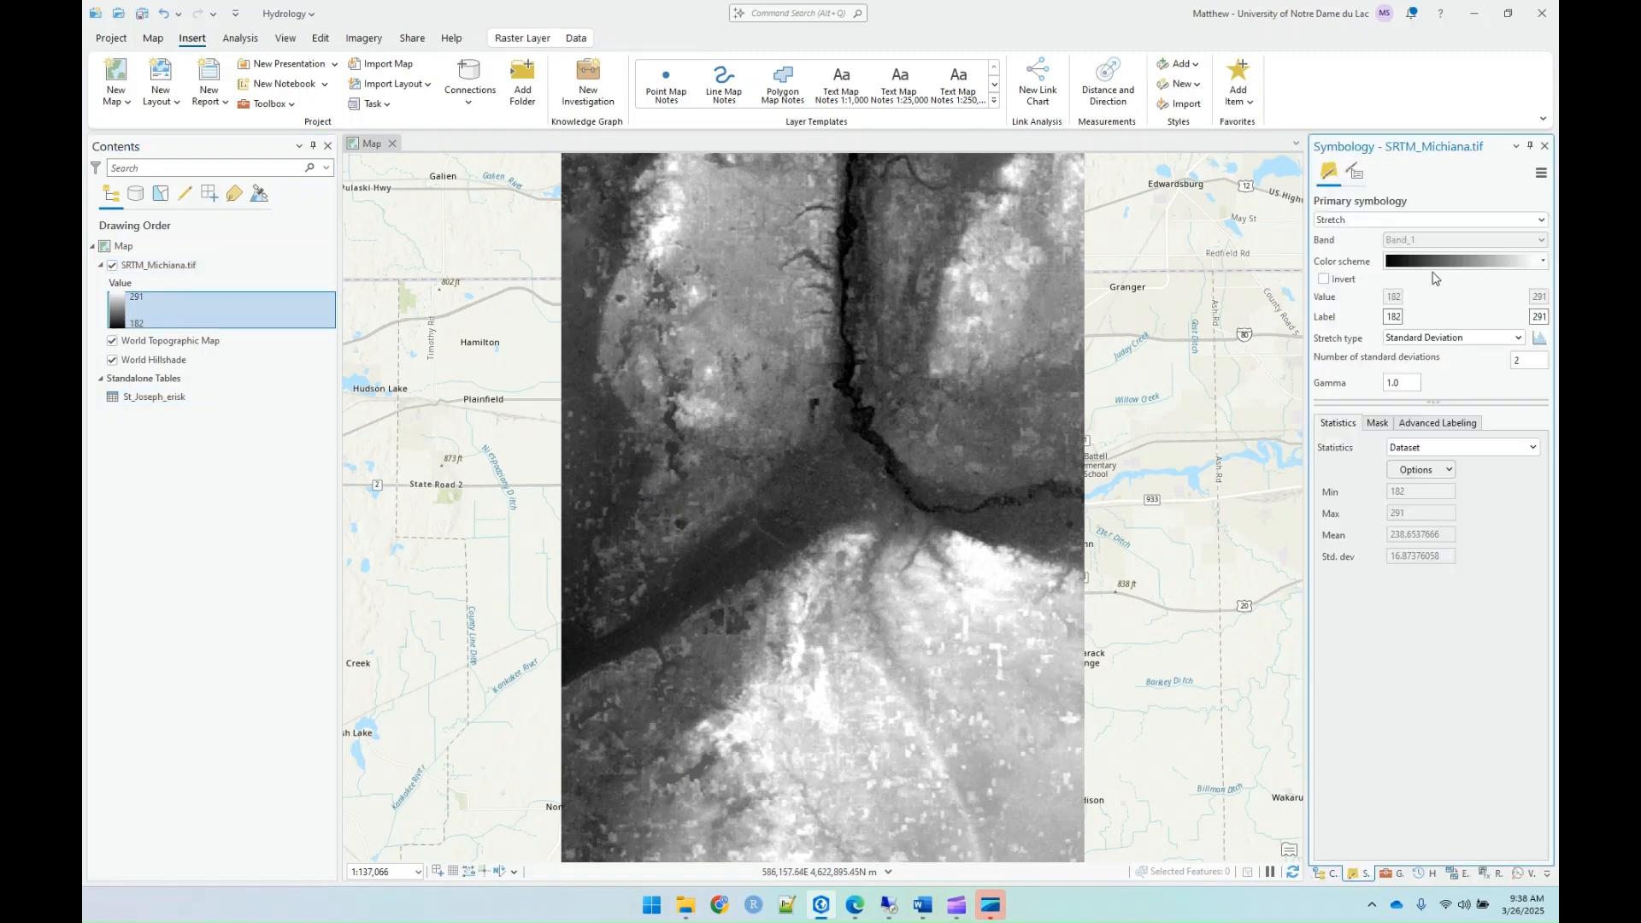
pyautogui.click(1418, 263)
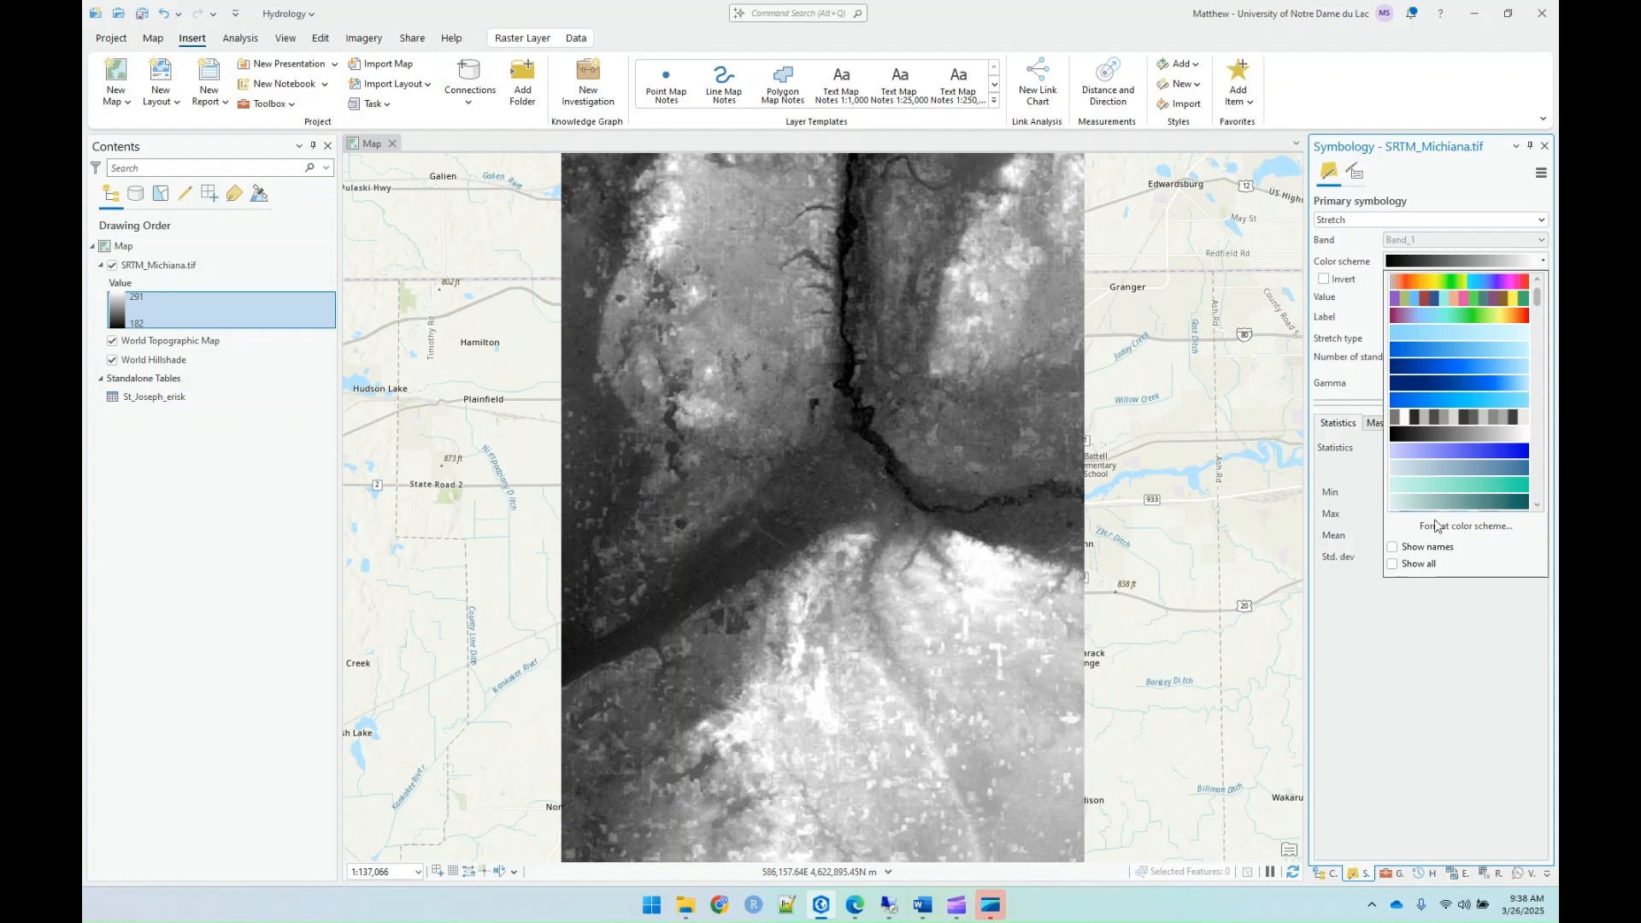
pyautogui.click(1436, 547)
pyautogui.scroll(-3, 1450, 423)
pyautogui.scroll(-5, 1451, 423)
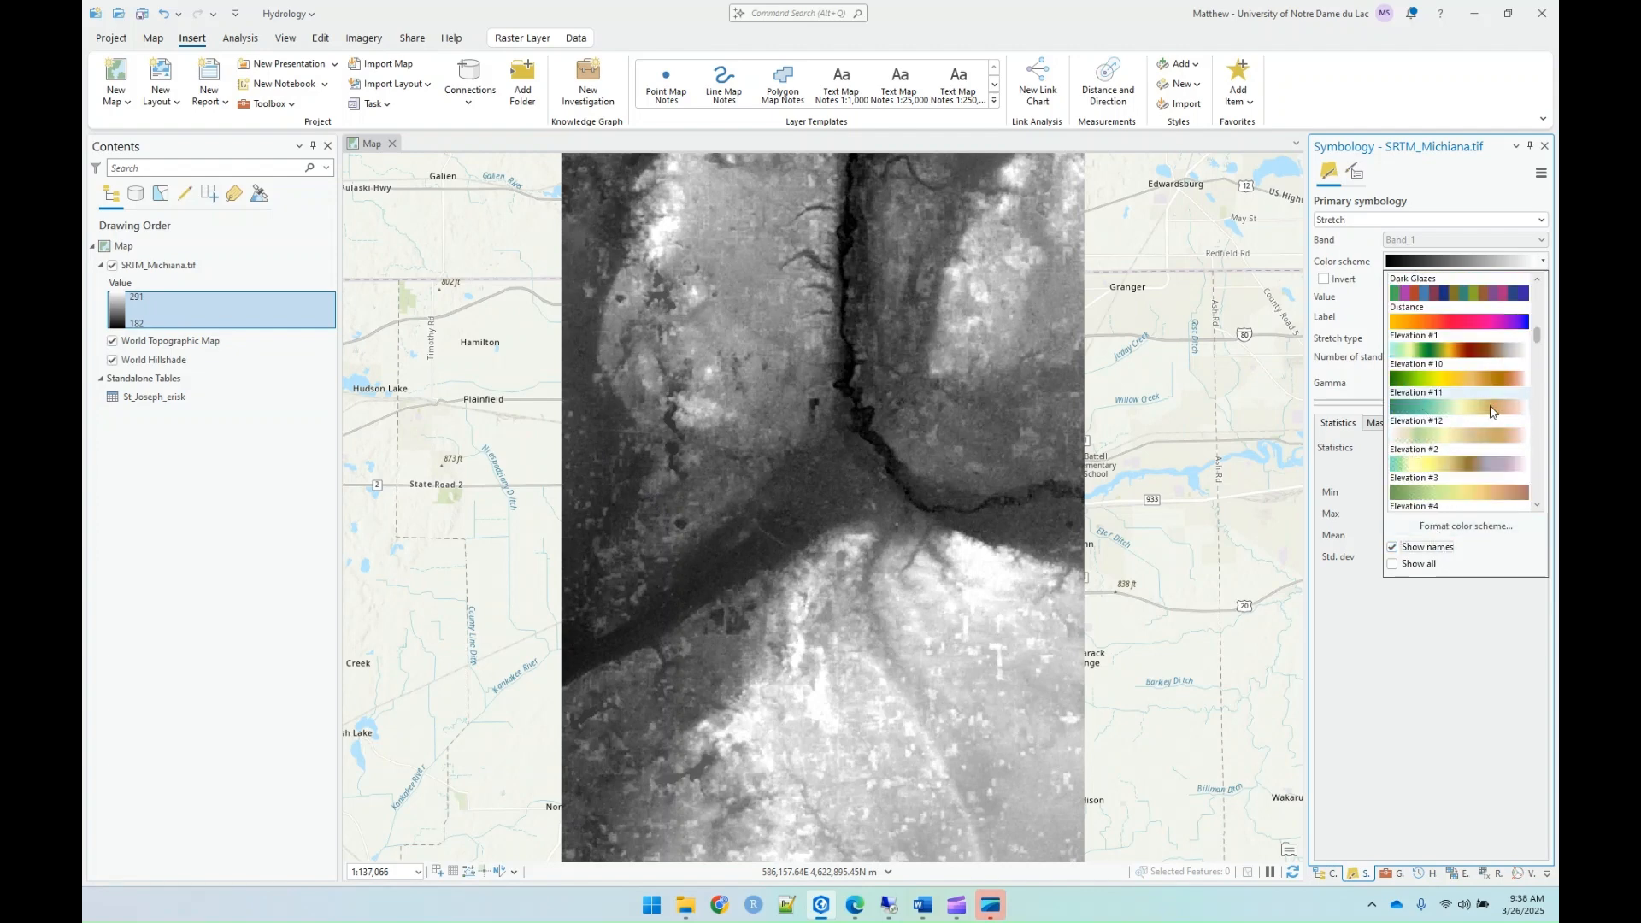
pyautogui.click(1457, 348)
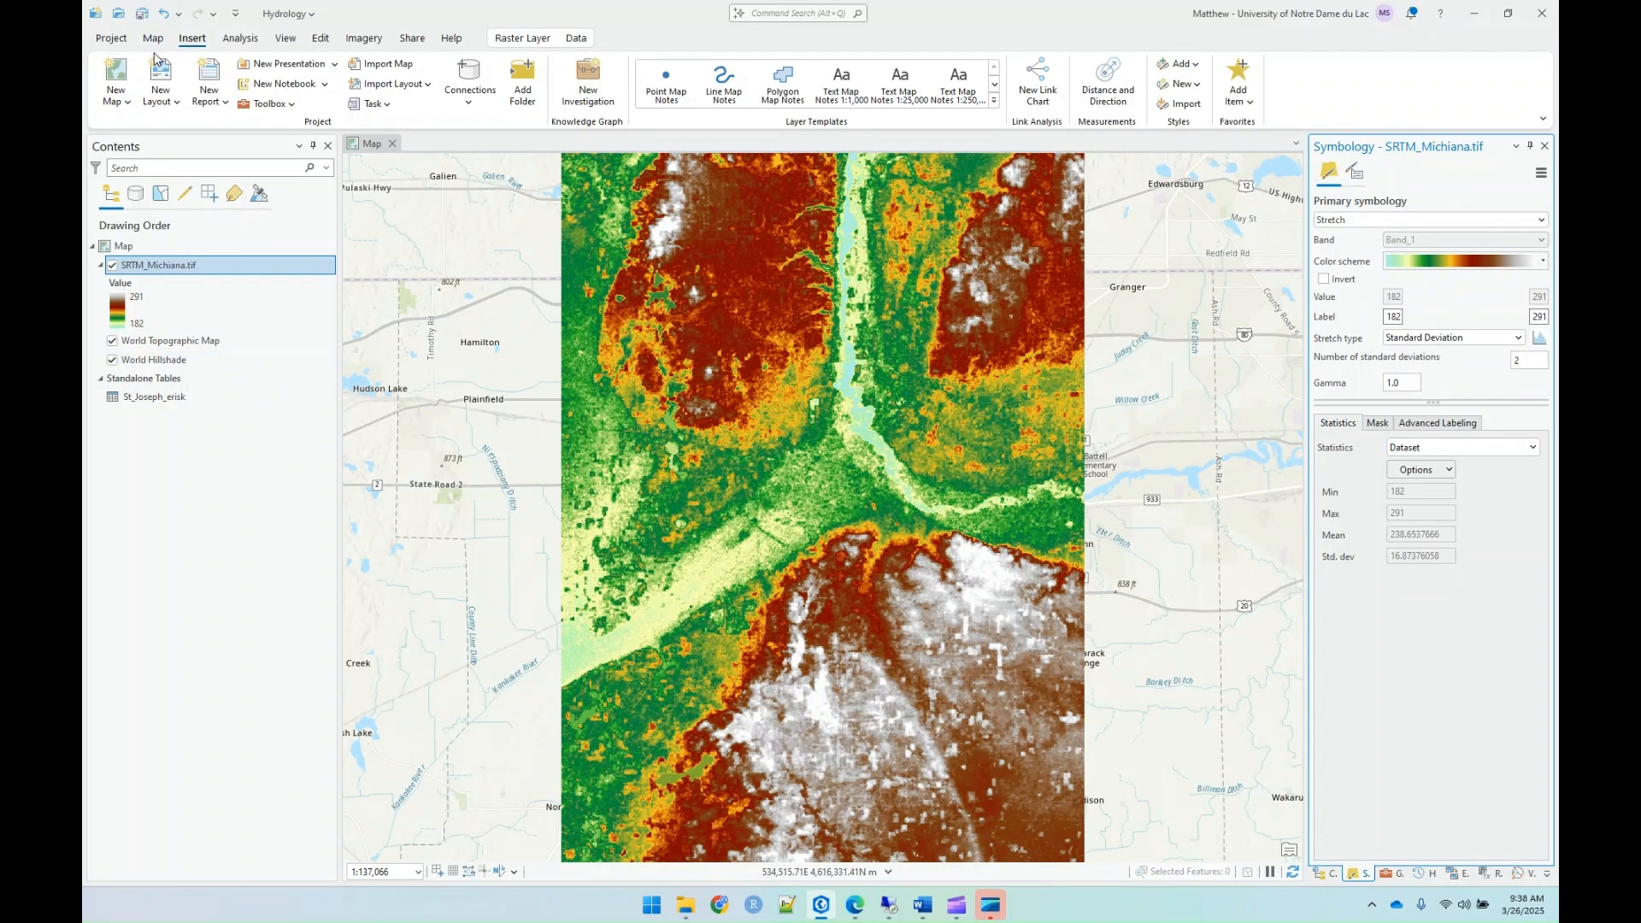
# Step: Browse the geoprocessing toolboxes to Spatial Analyst Tools and expand its Hydrology toolset
pyautogui.click(240, 39)
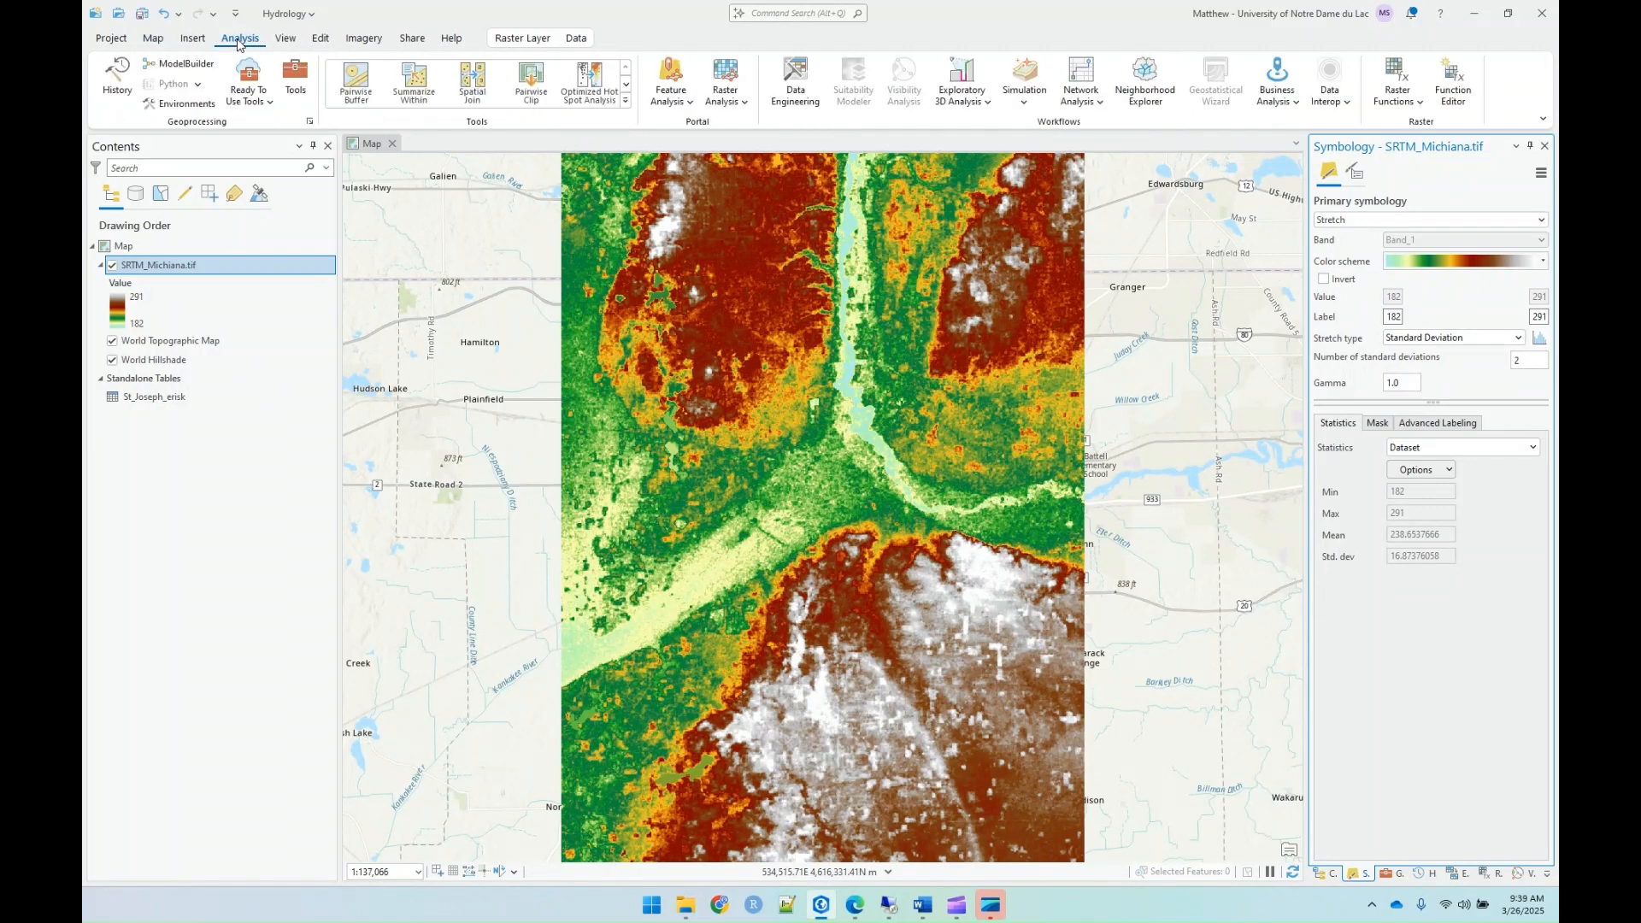
pyautogui.click(295, 83)
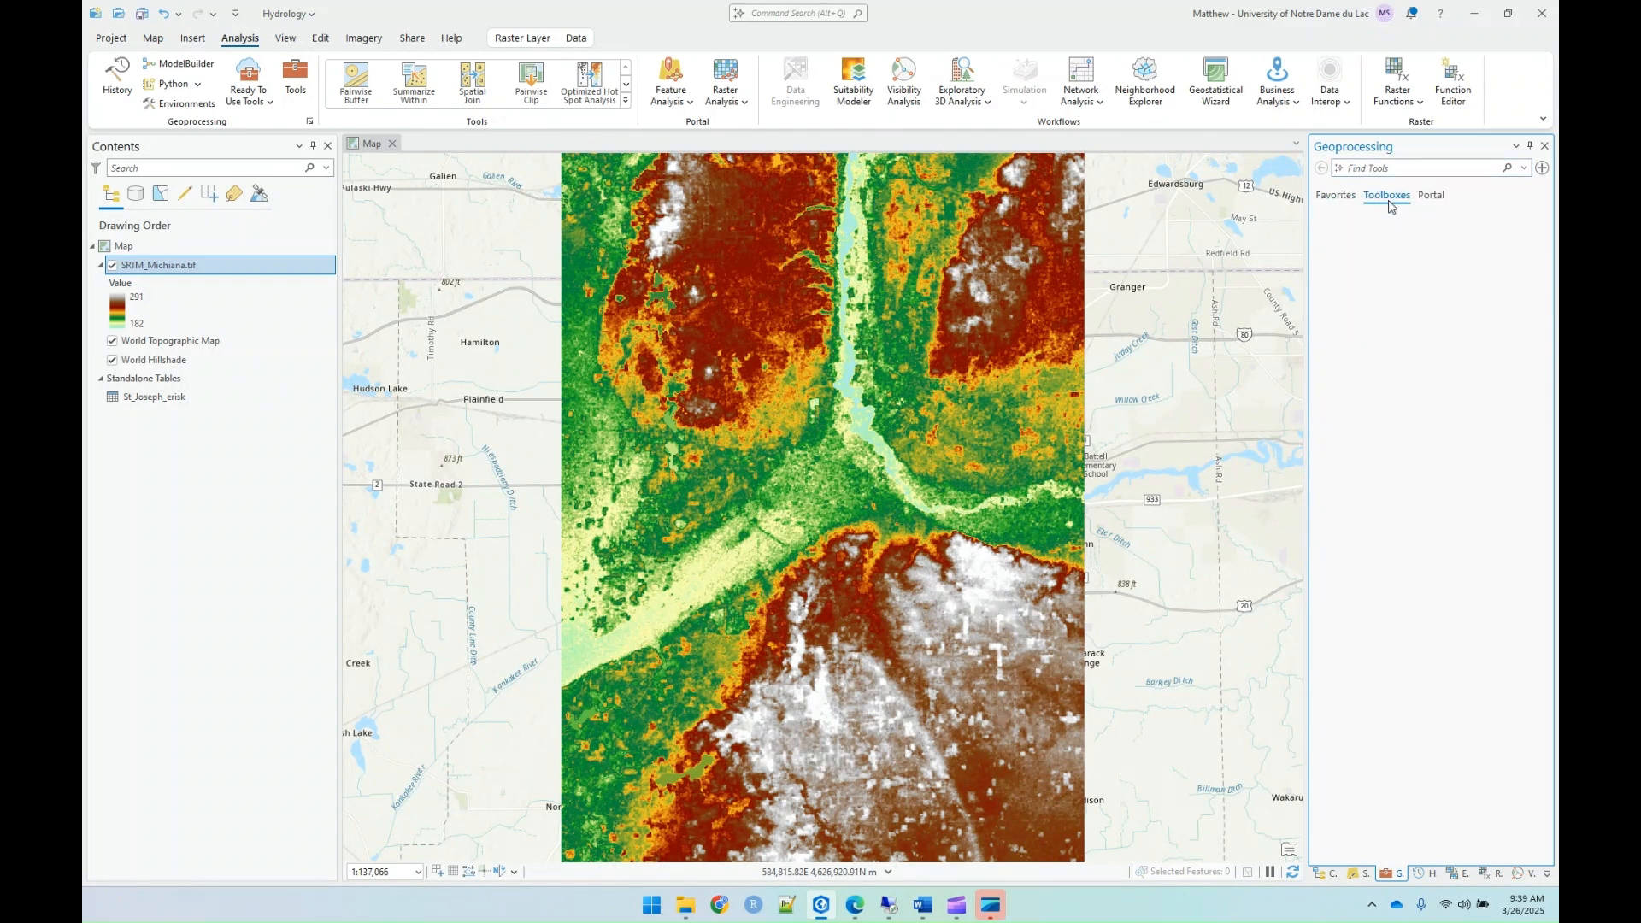
pyautogui.click(1389, 199)
pyautogui.scroll(-3, 1269, 504)
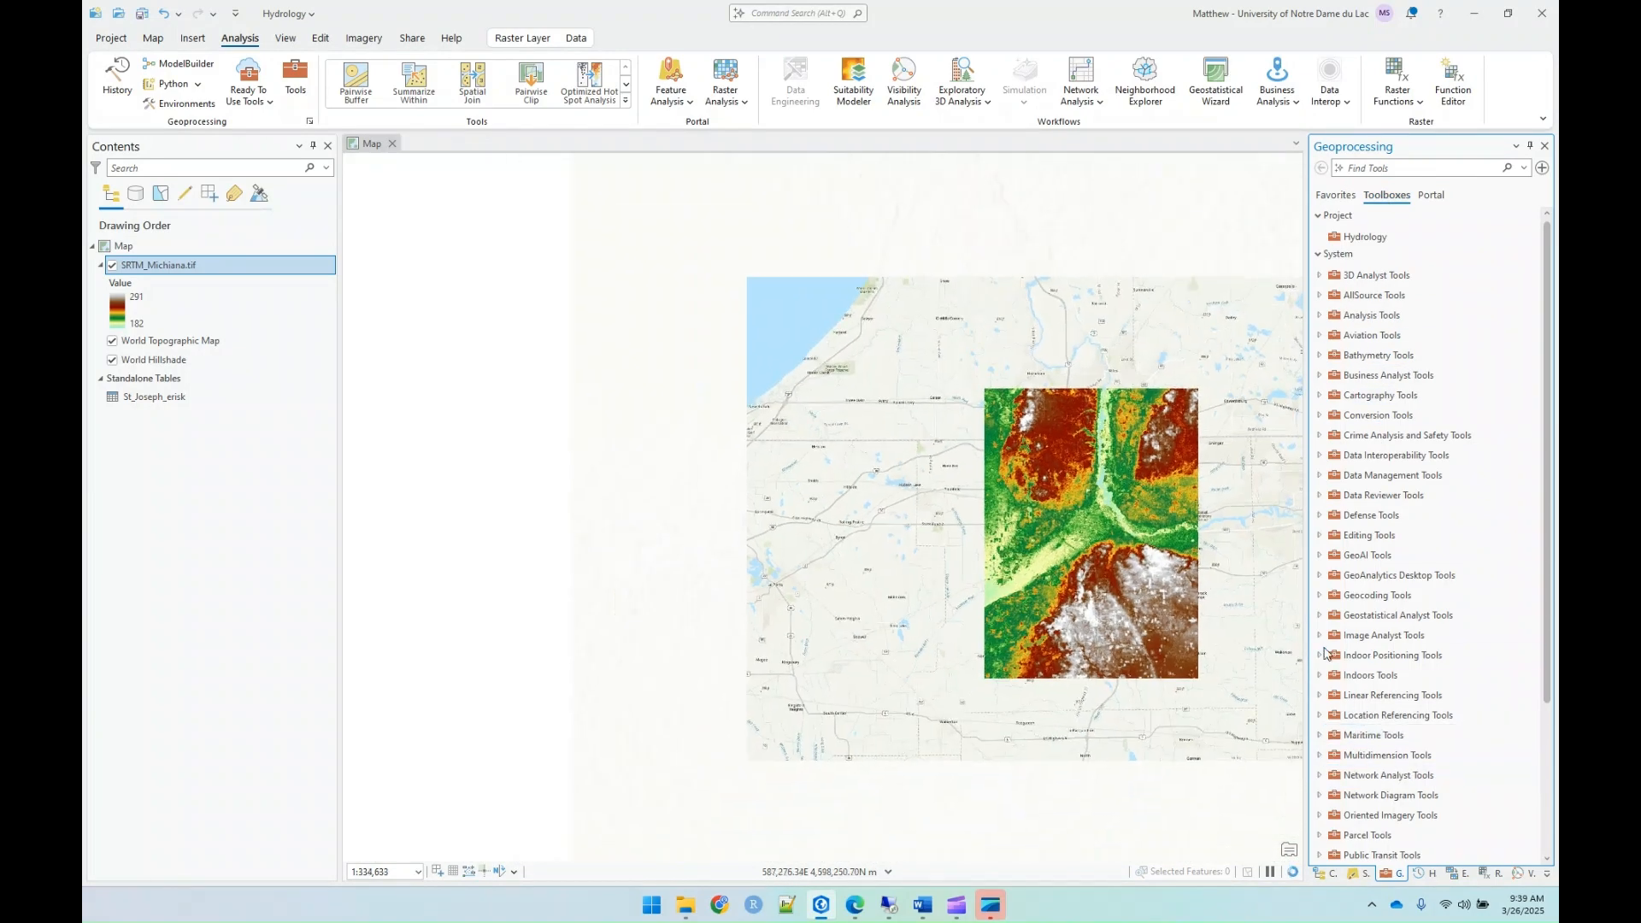
pyautogui.scroll(-3, 1385, 752)
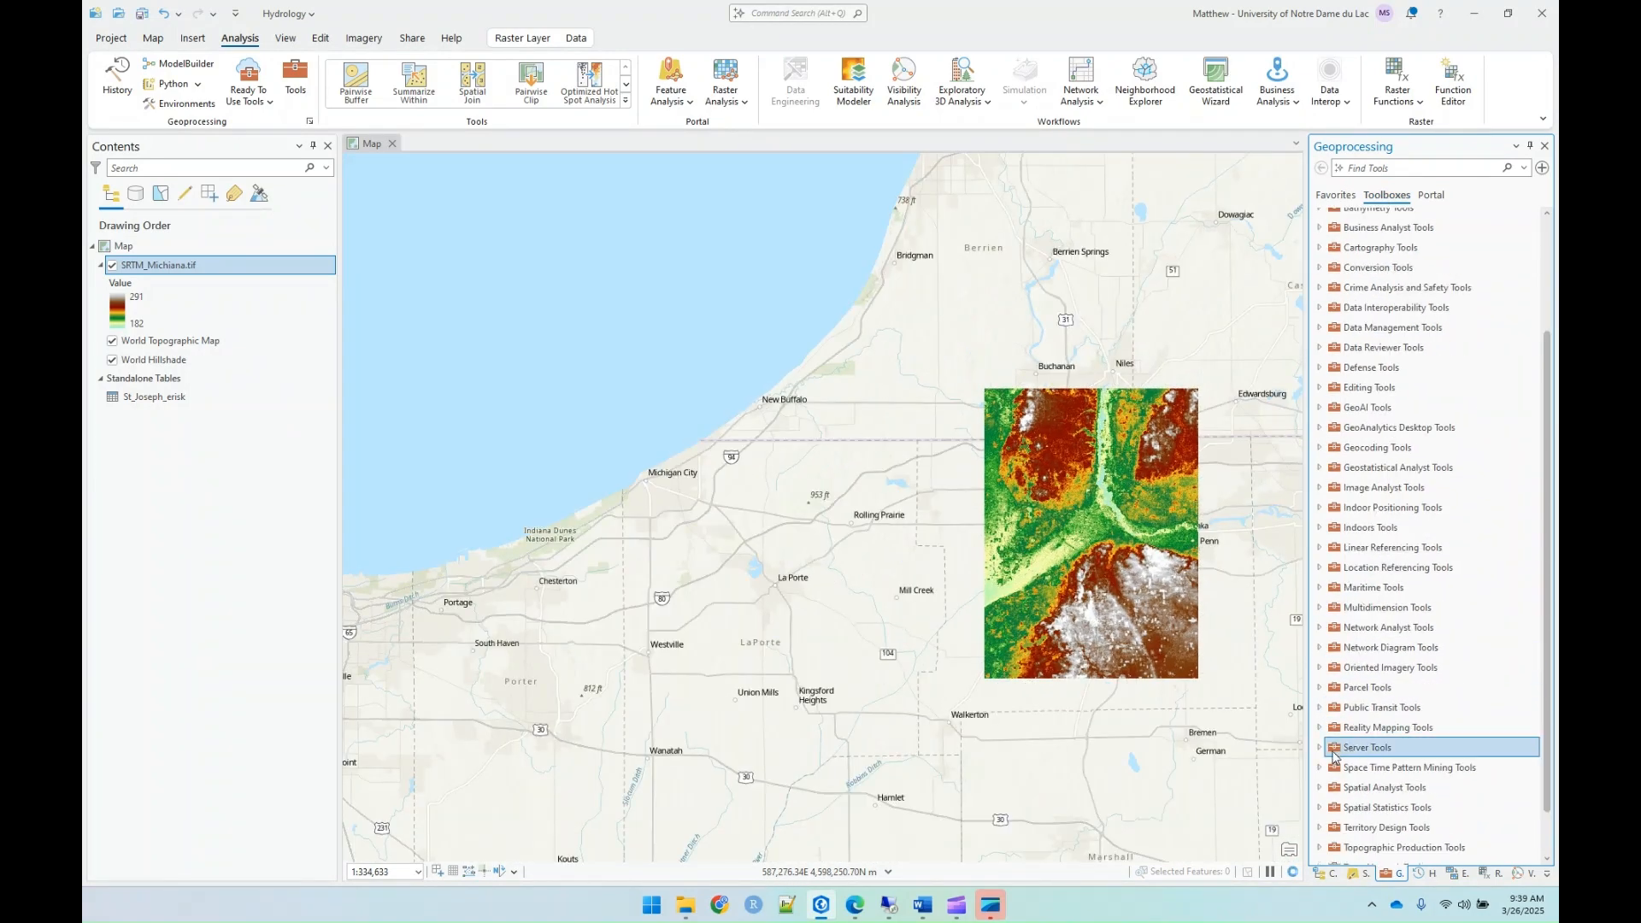
pyautogui.click(1320, 789)
pyautogui.scroll(-3, 1330, 773)
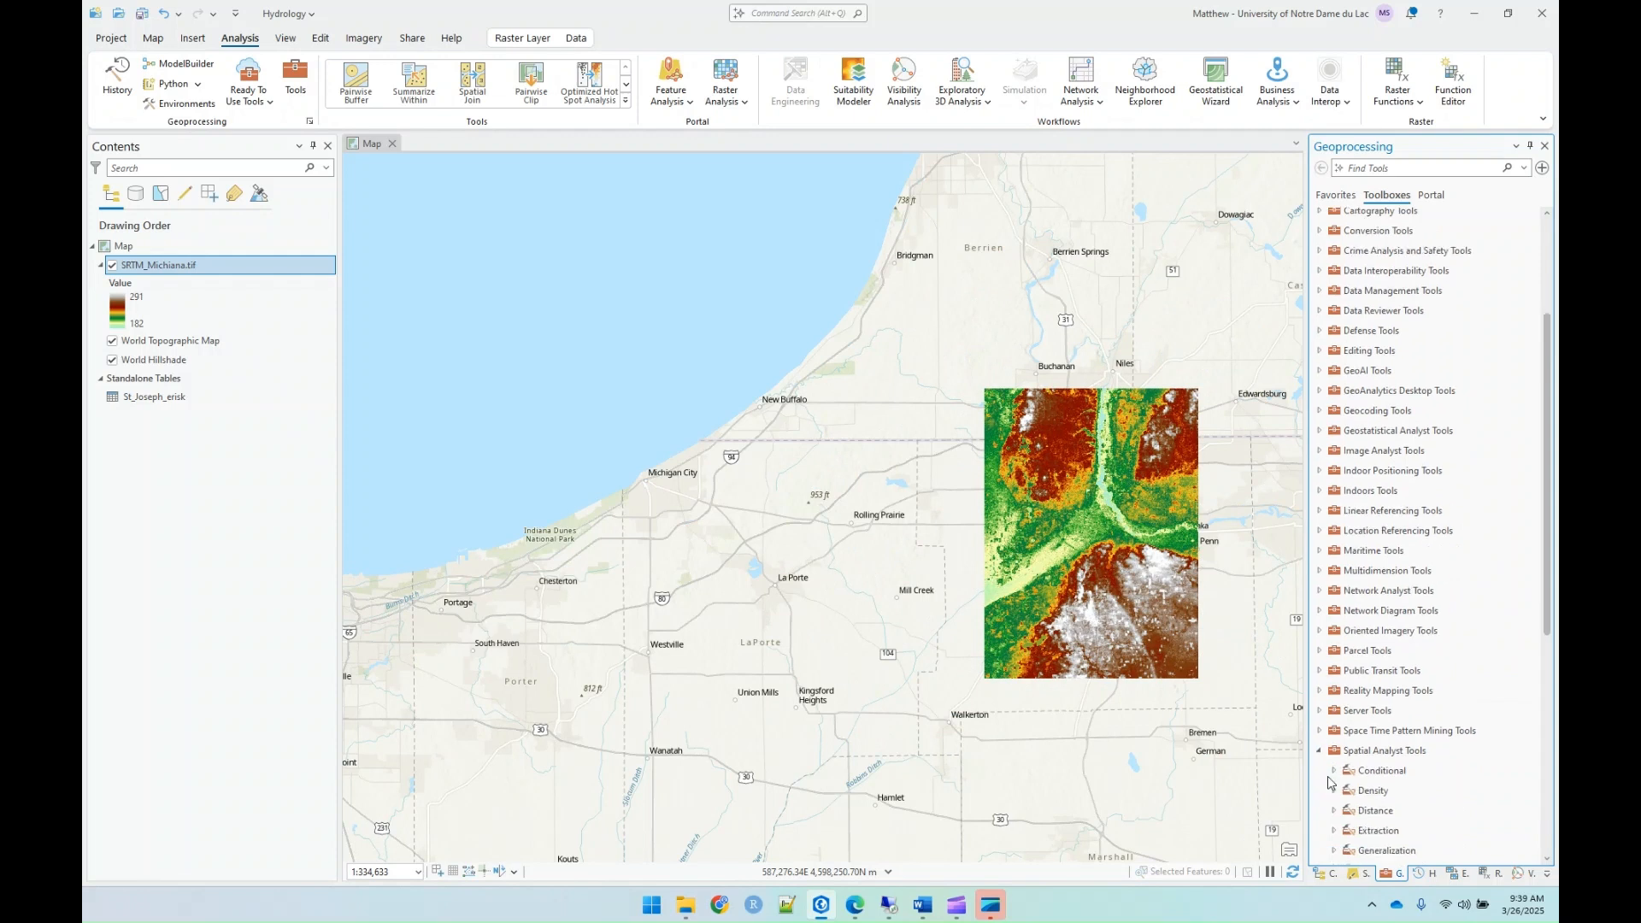
pyautogui.click(1334, 743)
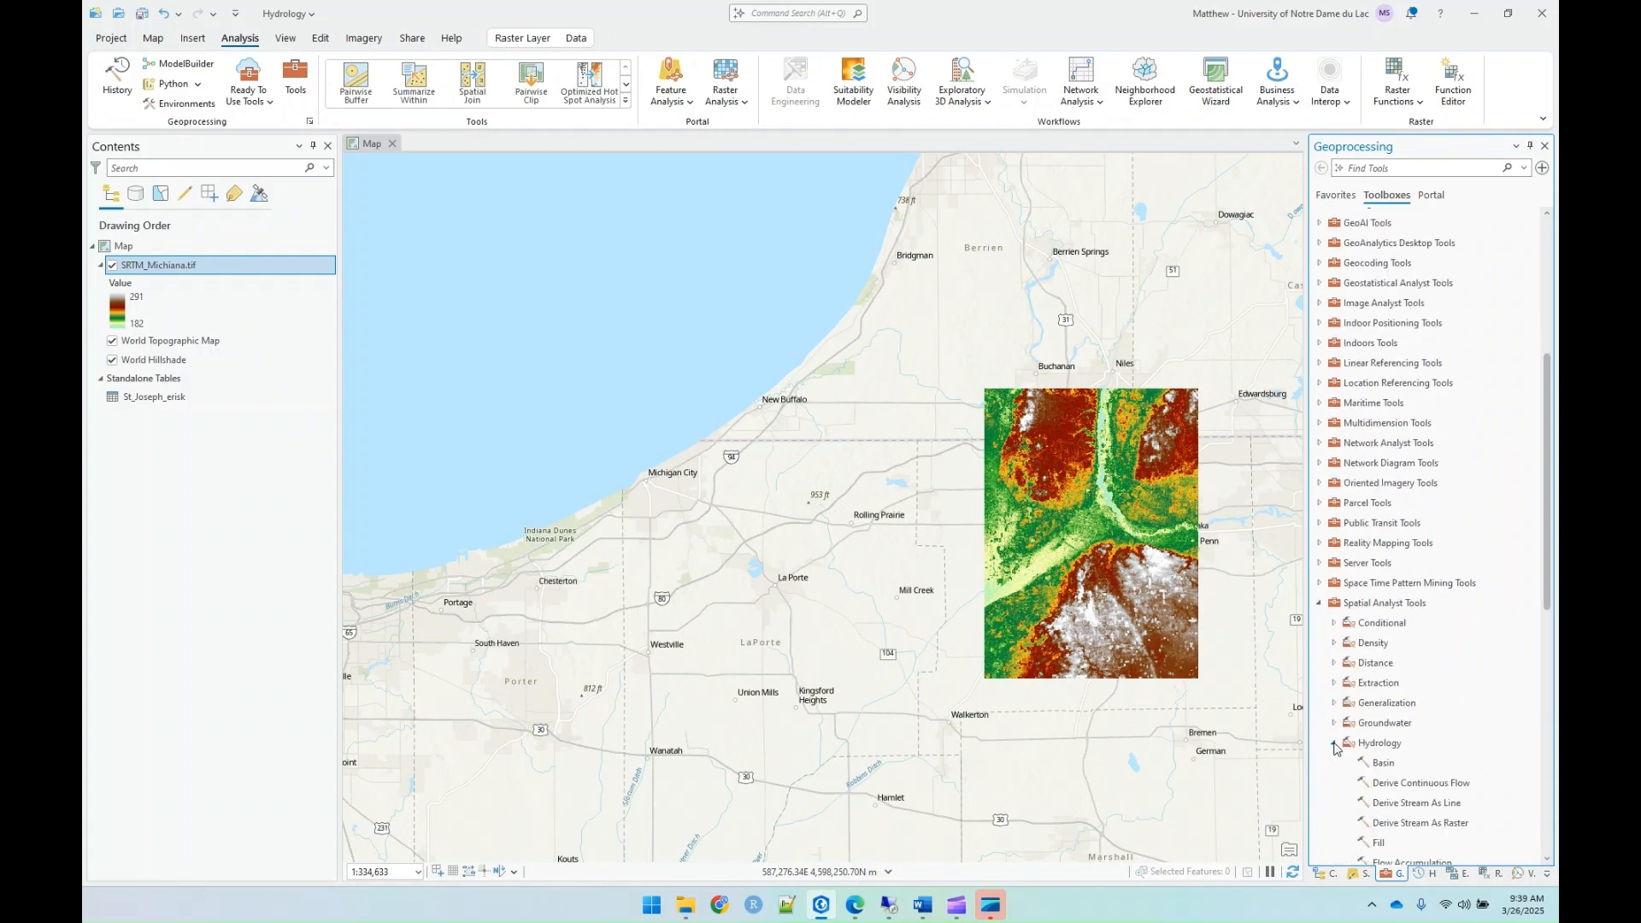
pyautogui.scroll(-2, 1339, 748)
pyautogui.scroll(-2, 1368, 727)
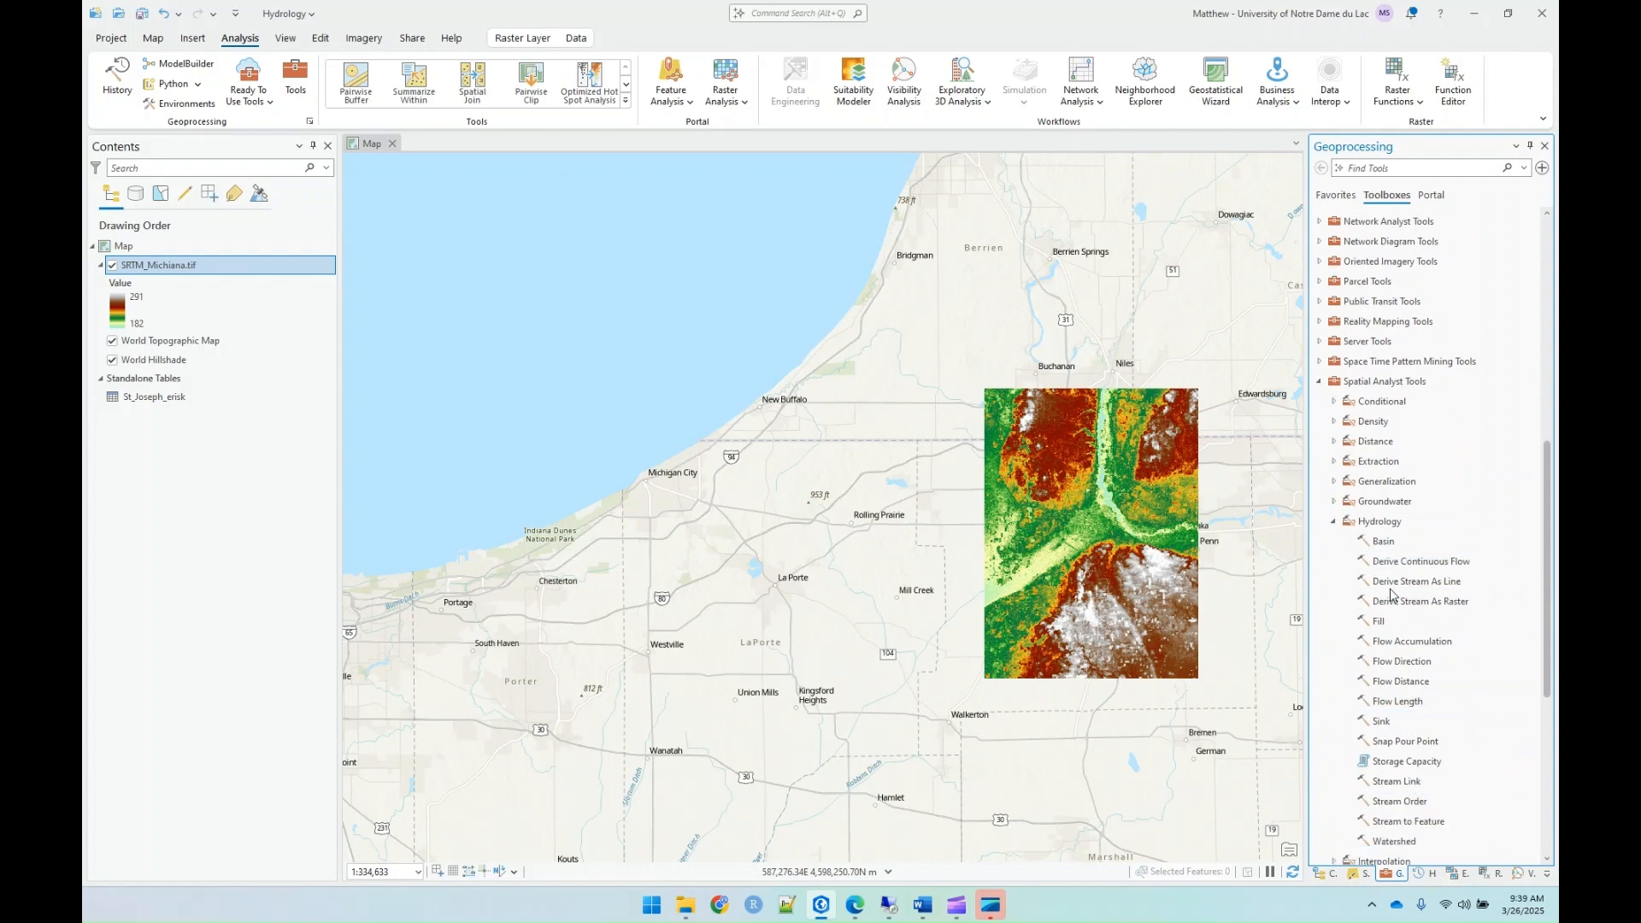
# Step: Open the Flow Direction tool and set SRTM_Michiana.tif as the input surface raster
pyautogui.moveTo(1242, 613); pyautogui.dragTo(1176, 697)
pyautogui.scroll(4, 994, 617)
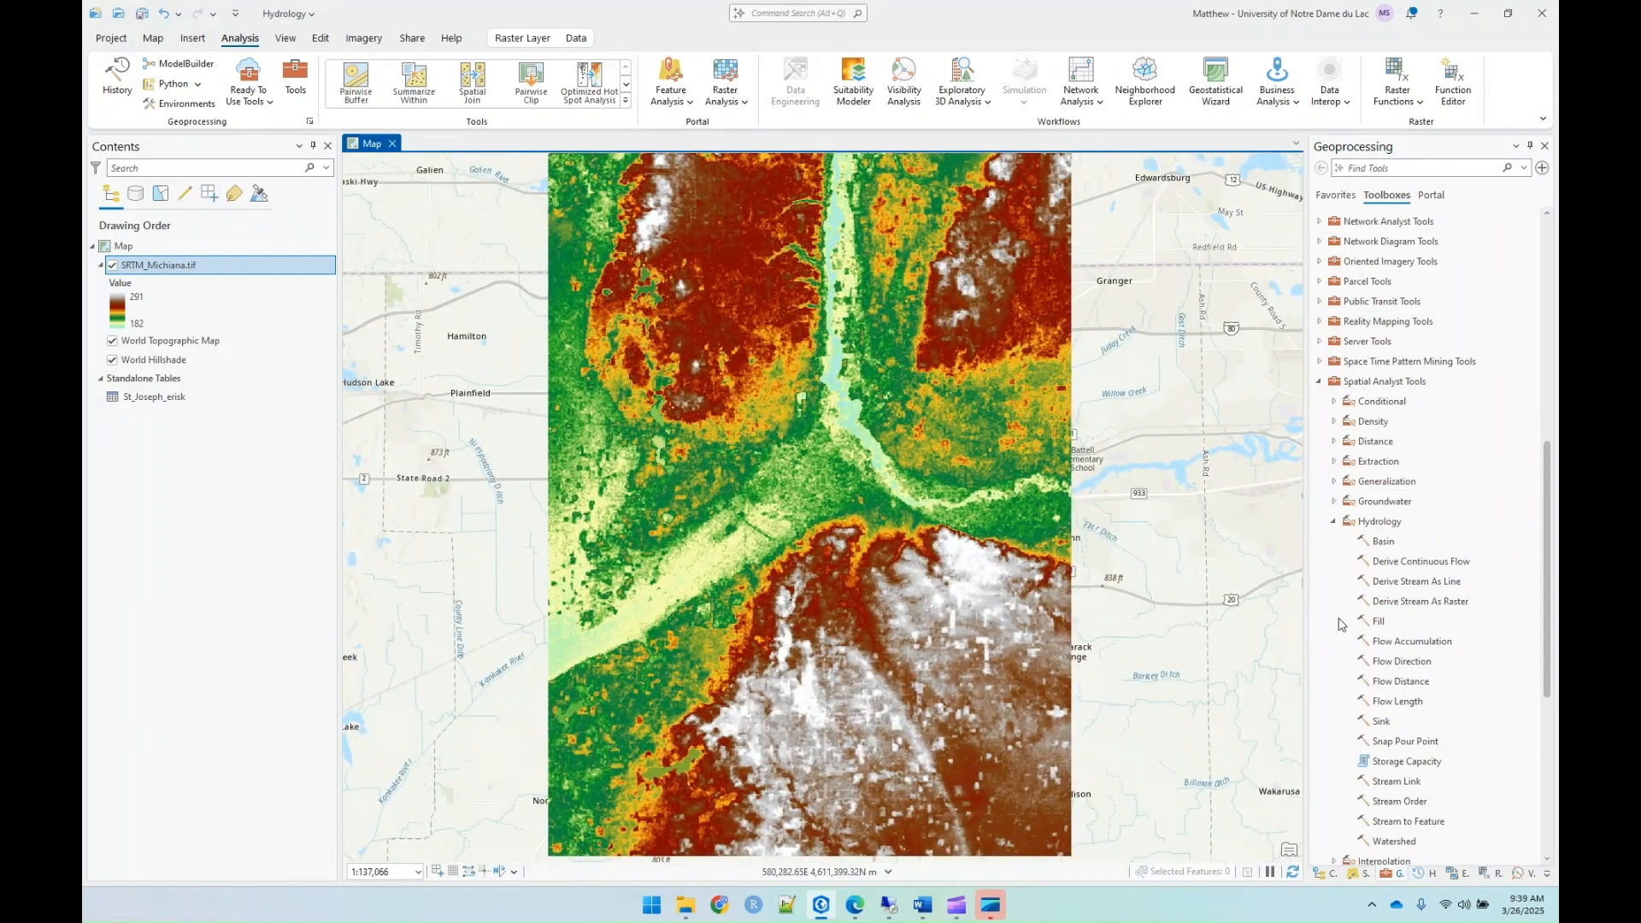
pyautogui.click(1395, 670)
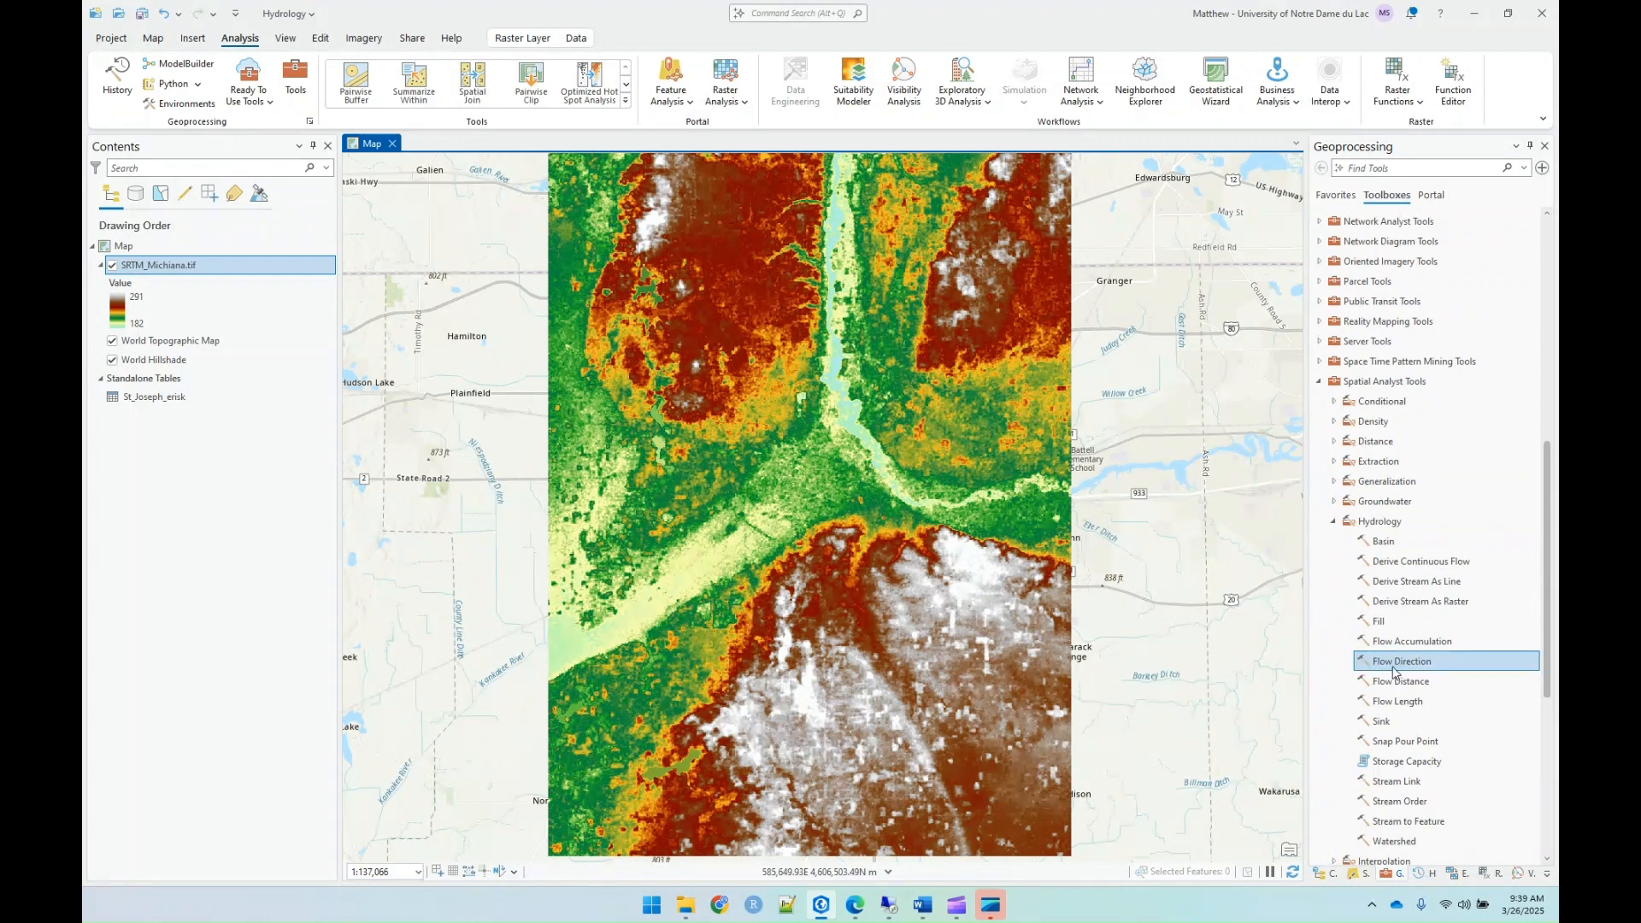
pyautogui.doubleClick(1395, 664)
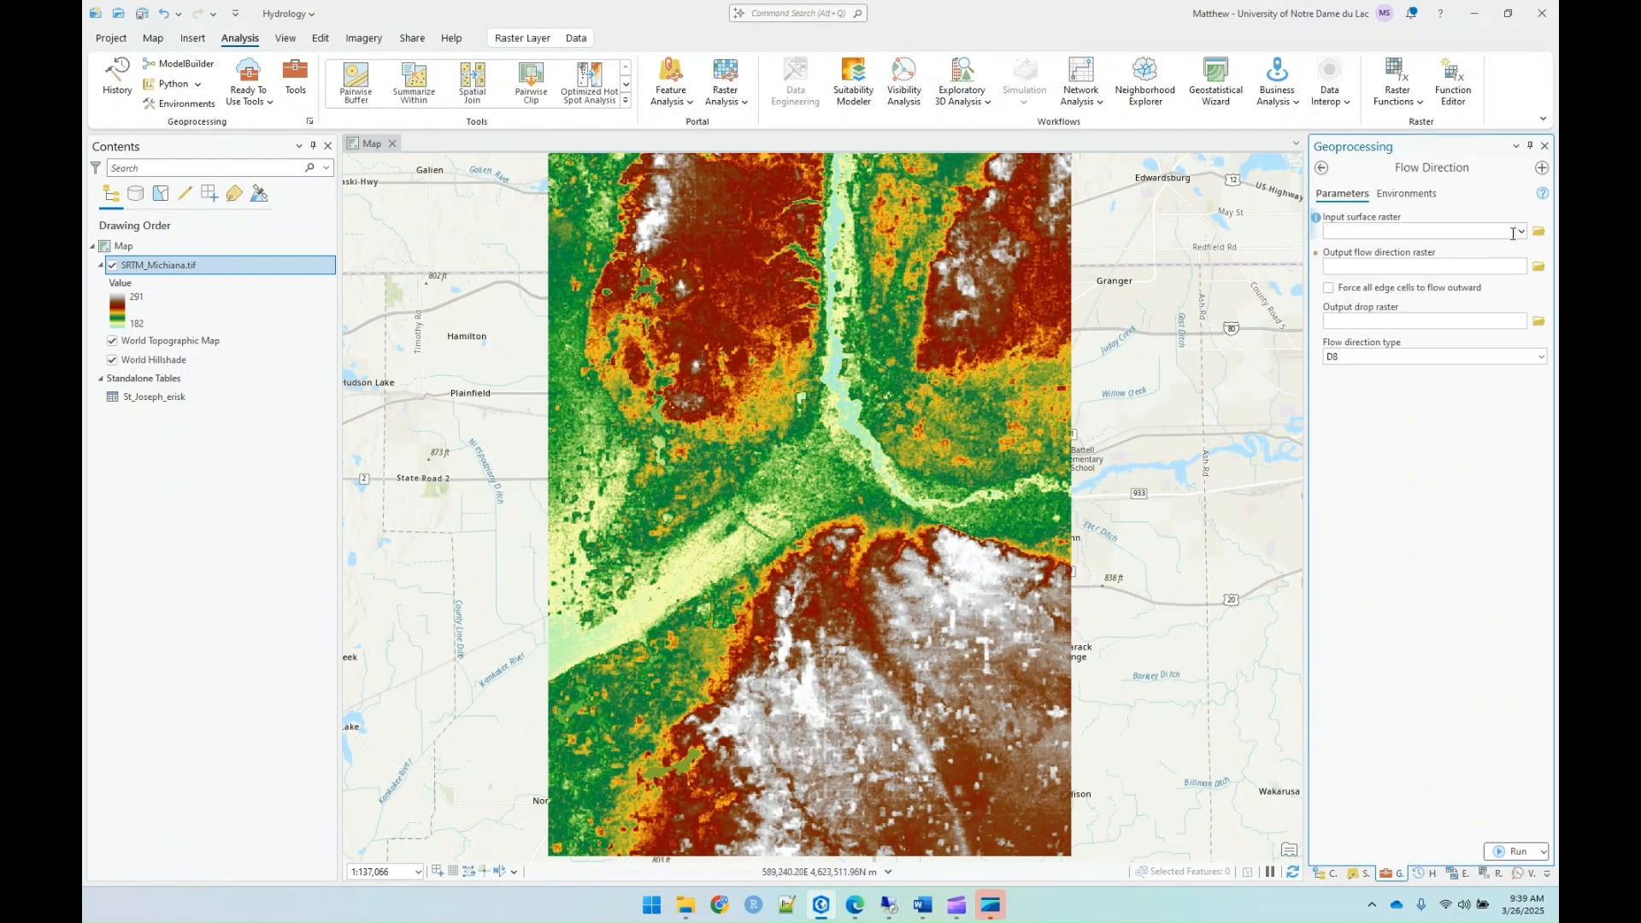
pyautogui.click(1519, 232)
pyautogui.click(1501, 250)
# Step: Set the output flow direction raster to Michiana_FlowDir.tif in the Lab09_Hydrology folder
pyautogui.click(1539, 266)
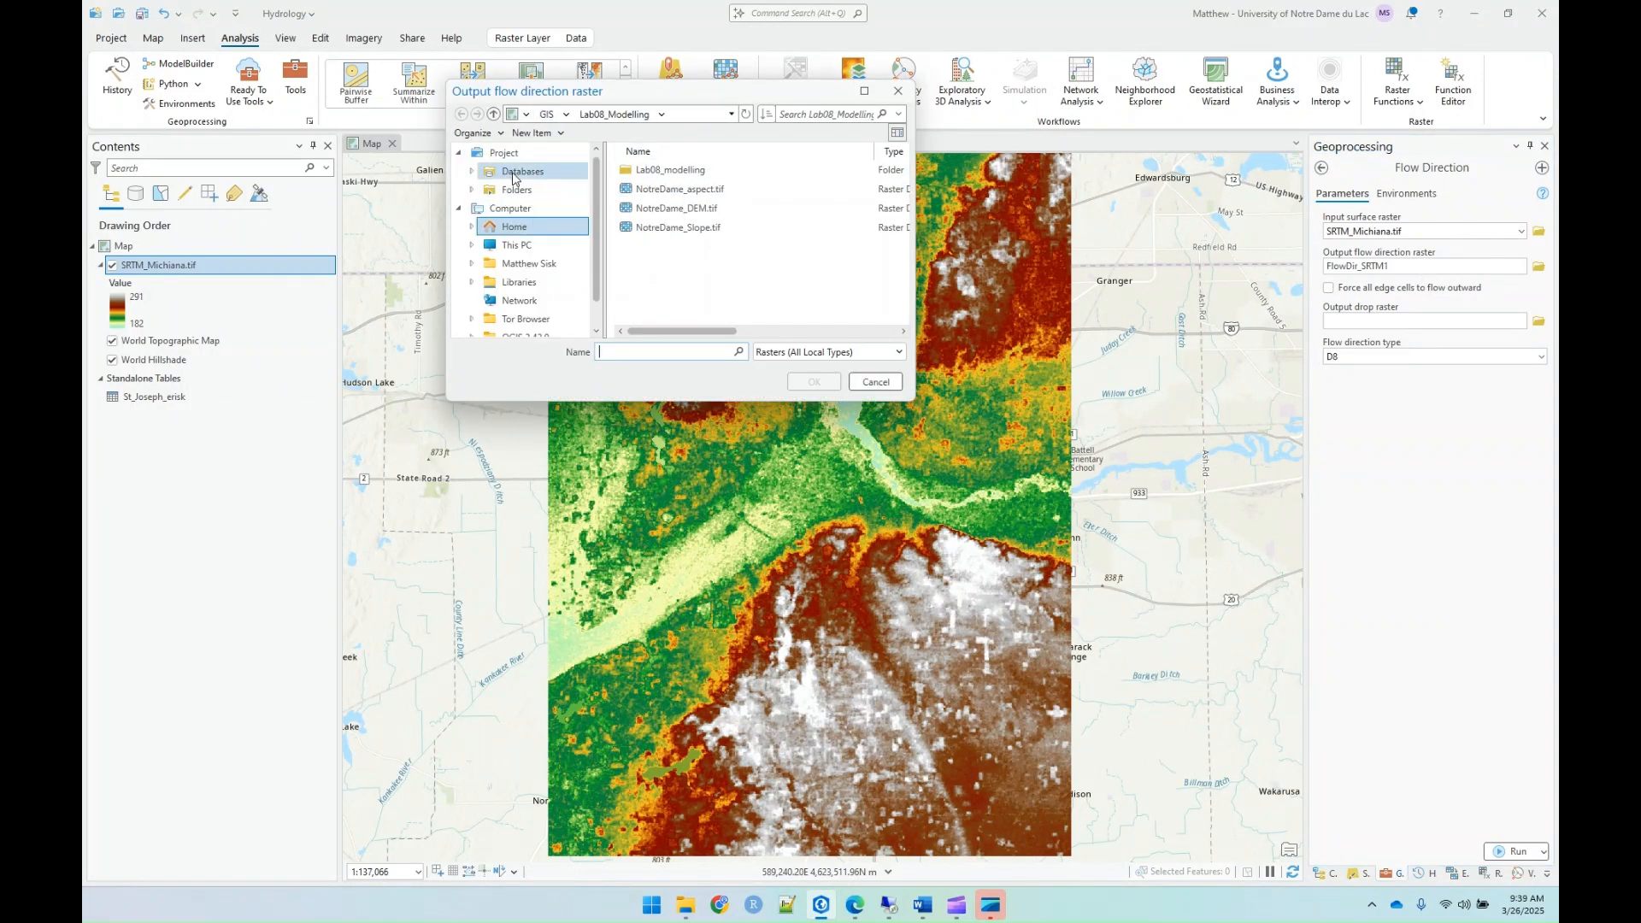
pyautogui.click(516, 189)
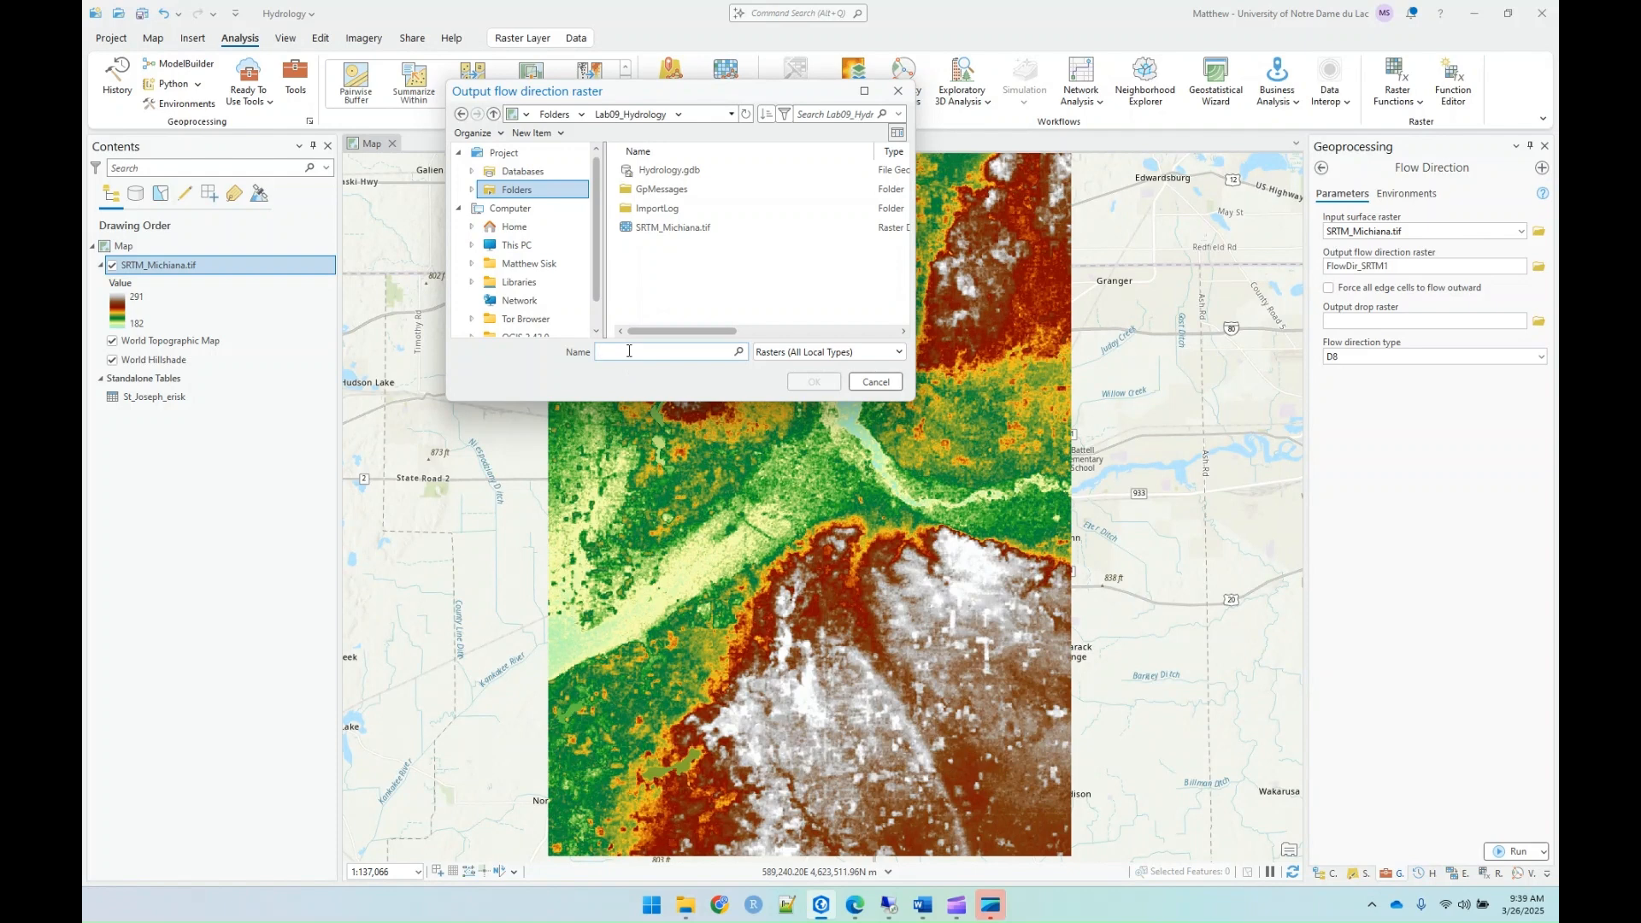
pyautogui.write('Fo')
pyautogui.write('Michiana_FlowDir.tif')
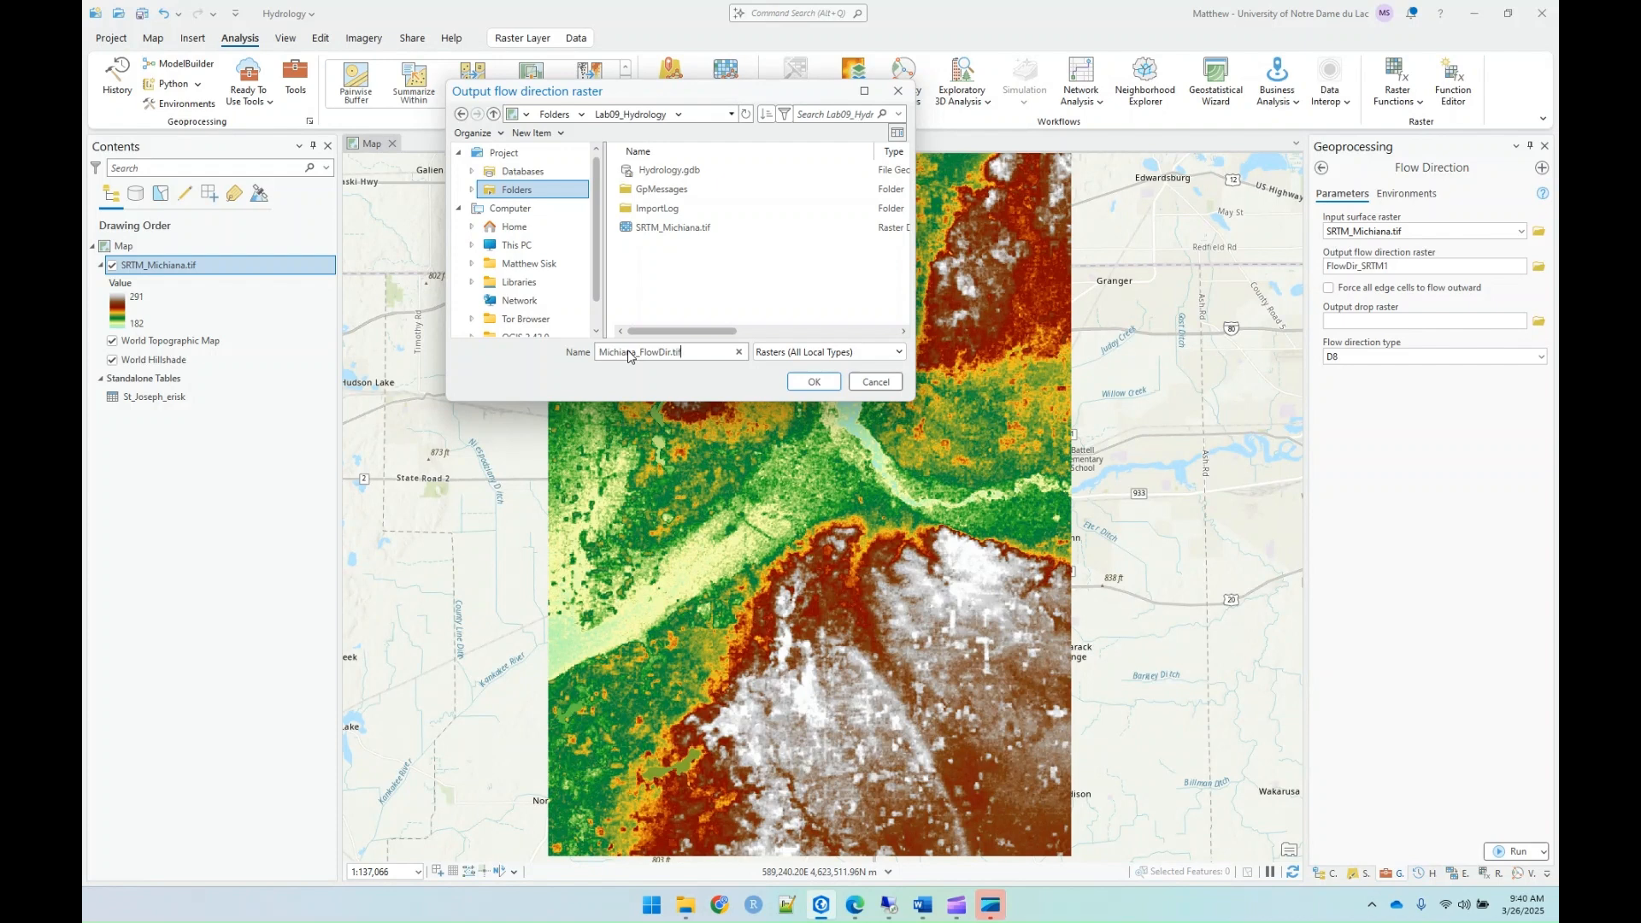
pyautogui.click(797, 386)
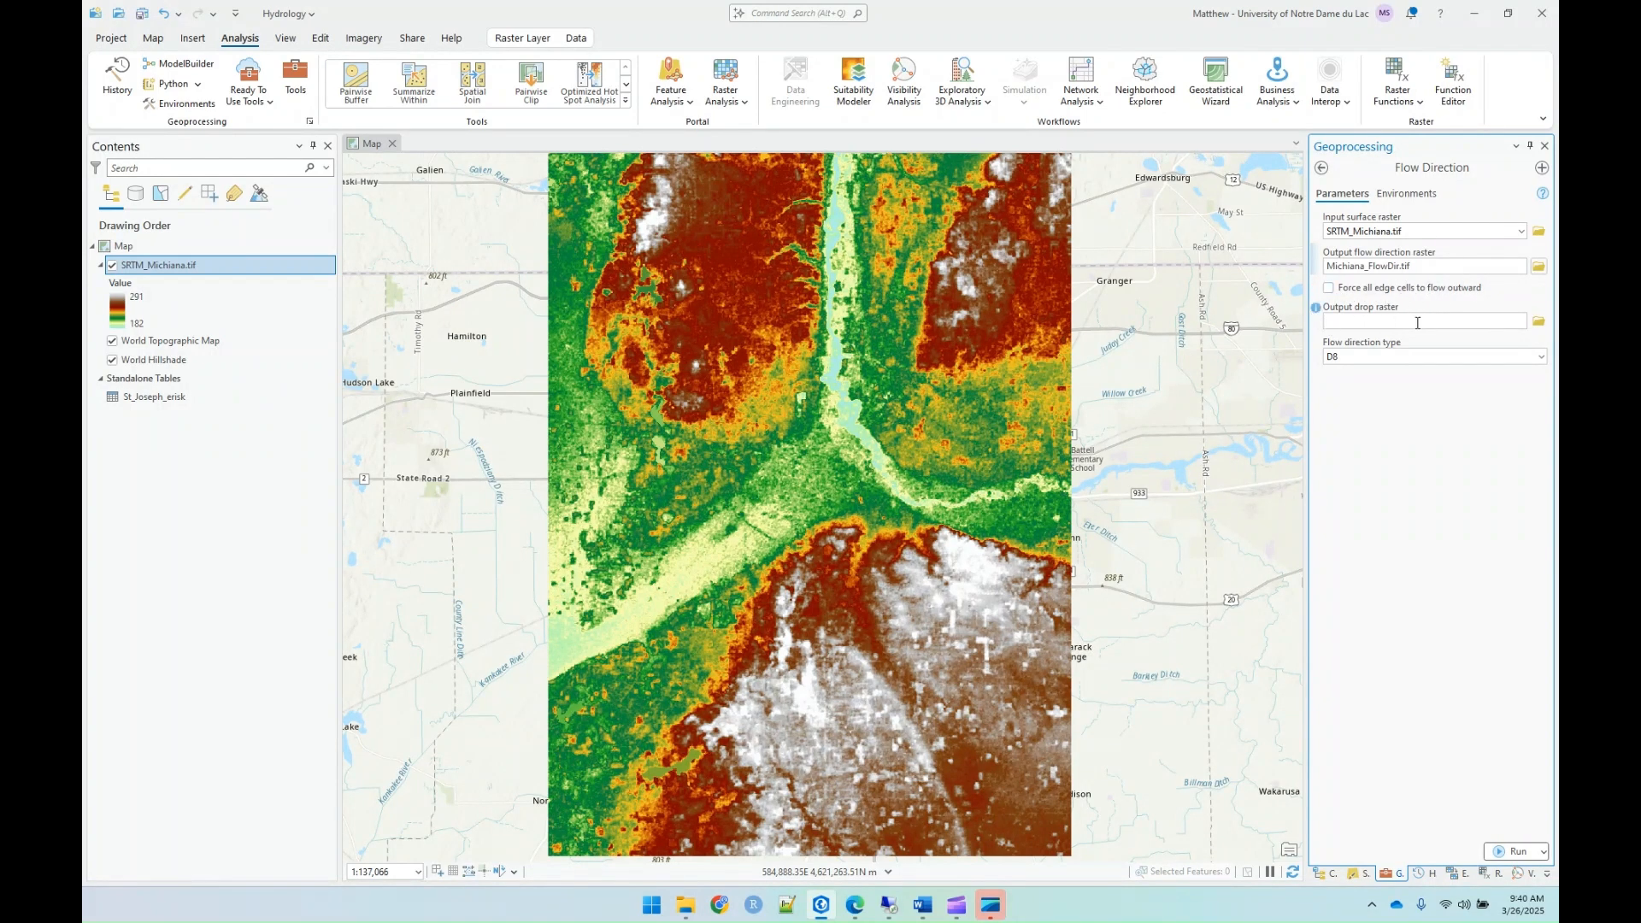
# Step: Check the flow direction type options, keep D8, and run the Flow Direction tool
pyautogui.click(1544, 365)
pyautogui.click(1543, 364)
pyautogui.click(1511, 852)
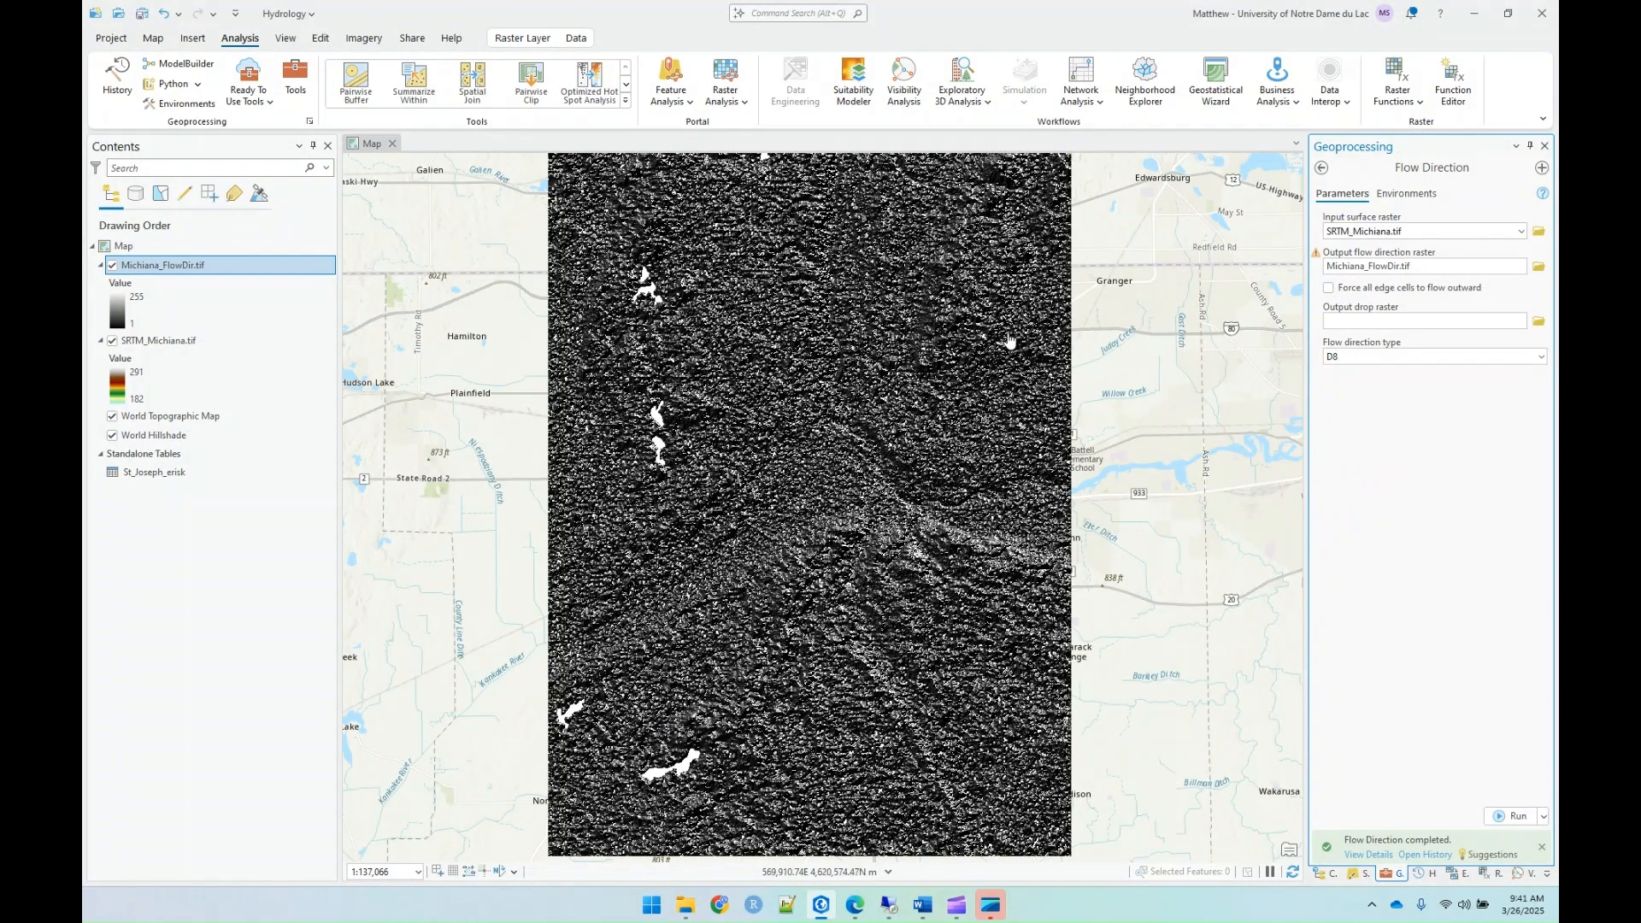
# Step: Run the Sink tool on Michiana_FlowDir.tif with Michiana_sinks.tif as the output raster
pyautogui.click(1323, 169)
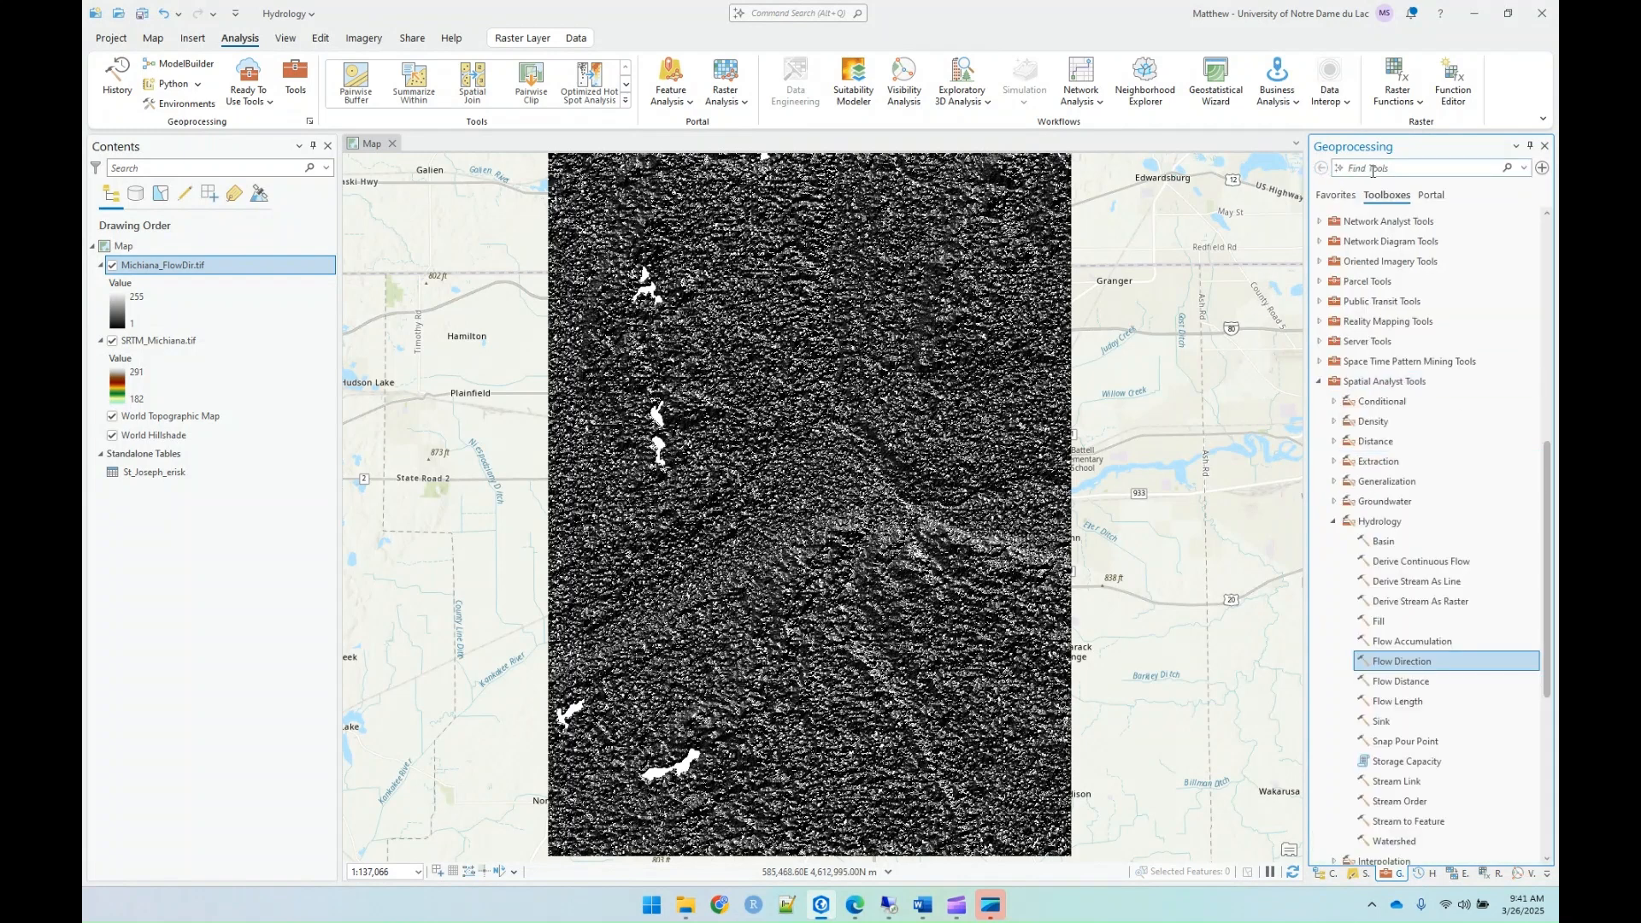
pyautogui.doubleClick(1380, 723)
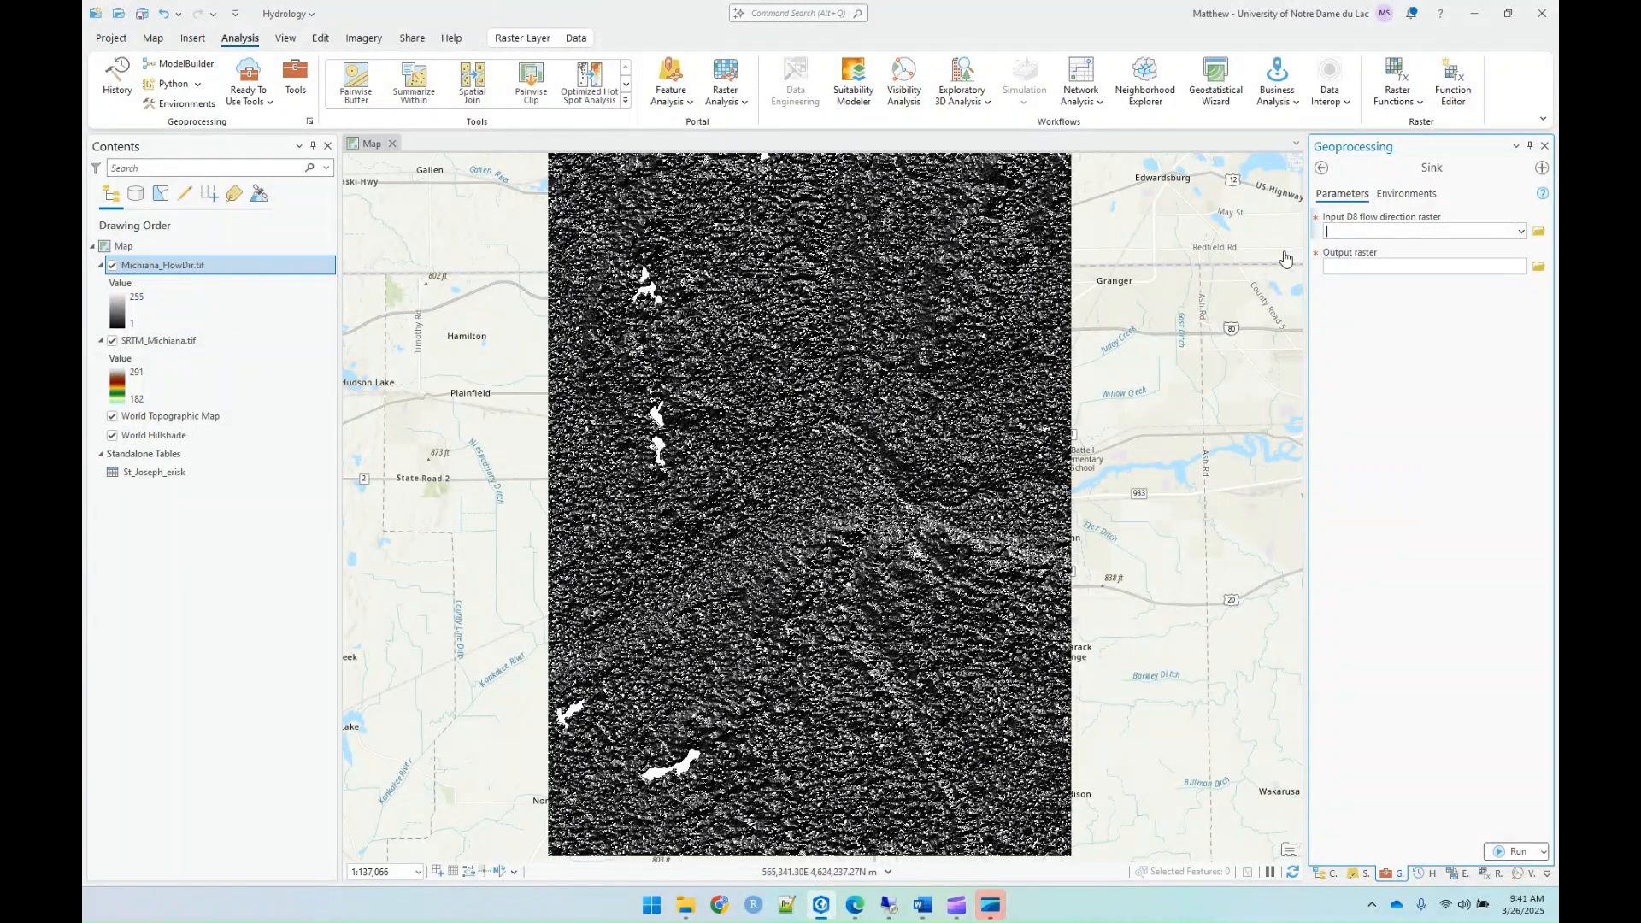
pyautogui.moveTo(226, 272); pyautogui.dragTo(1378, 234)
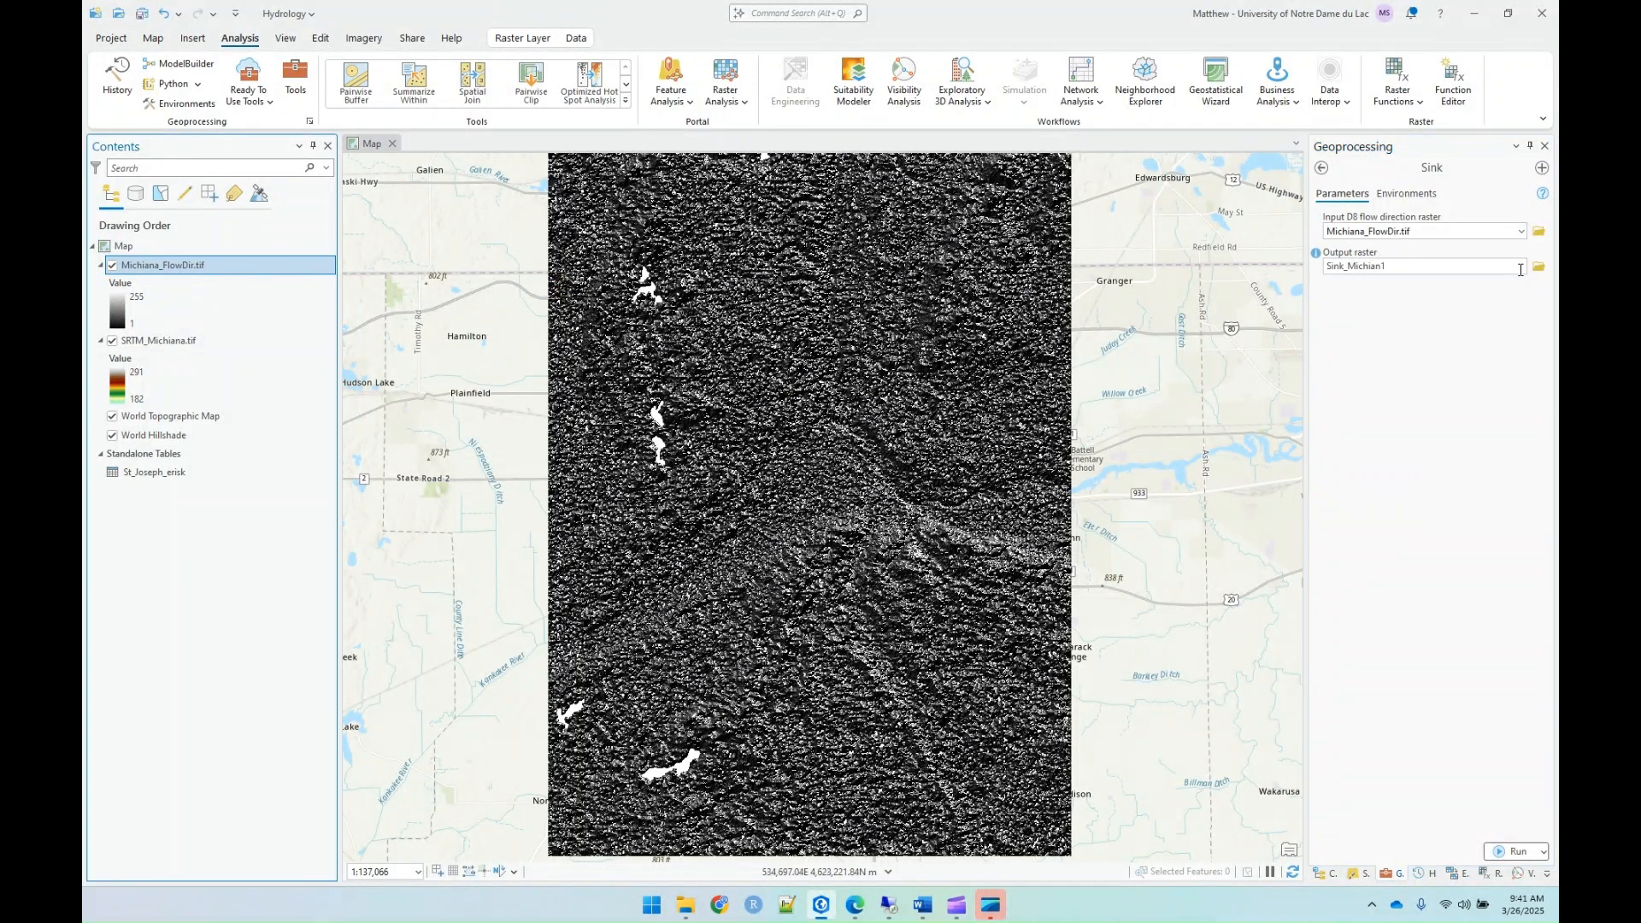
pyautogui.click(1536, 269)
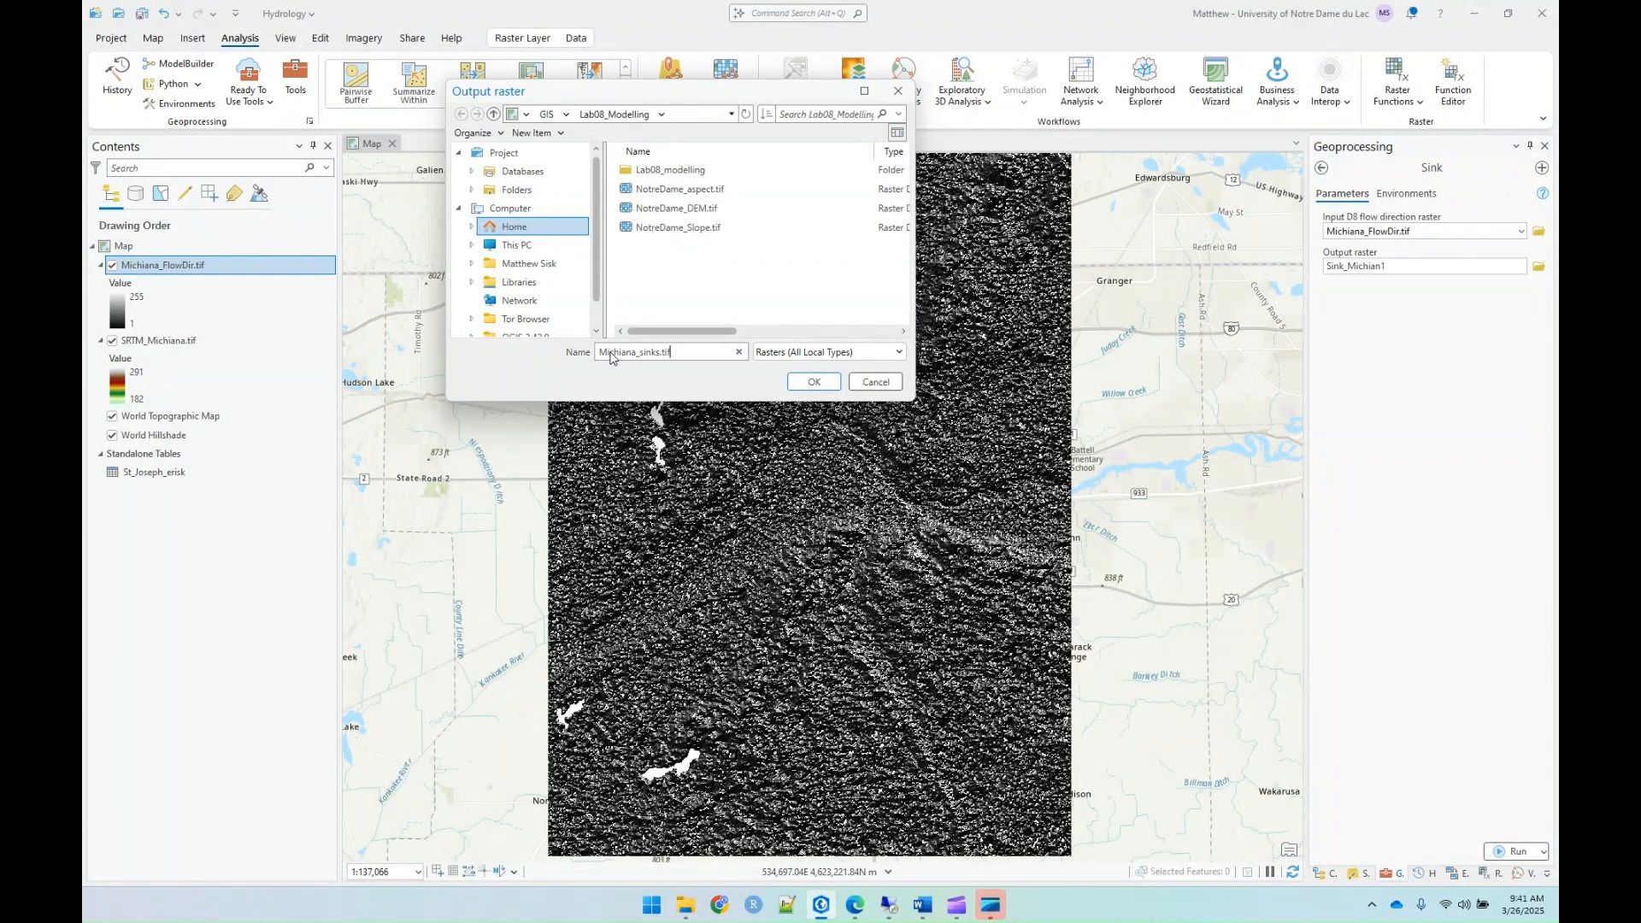
pyautogui.write('_sinks.tif')
pyautogui.press('Return')
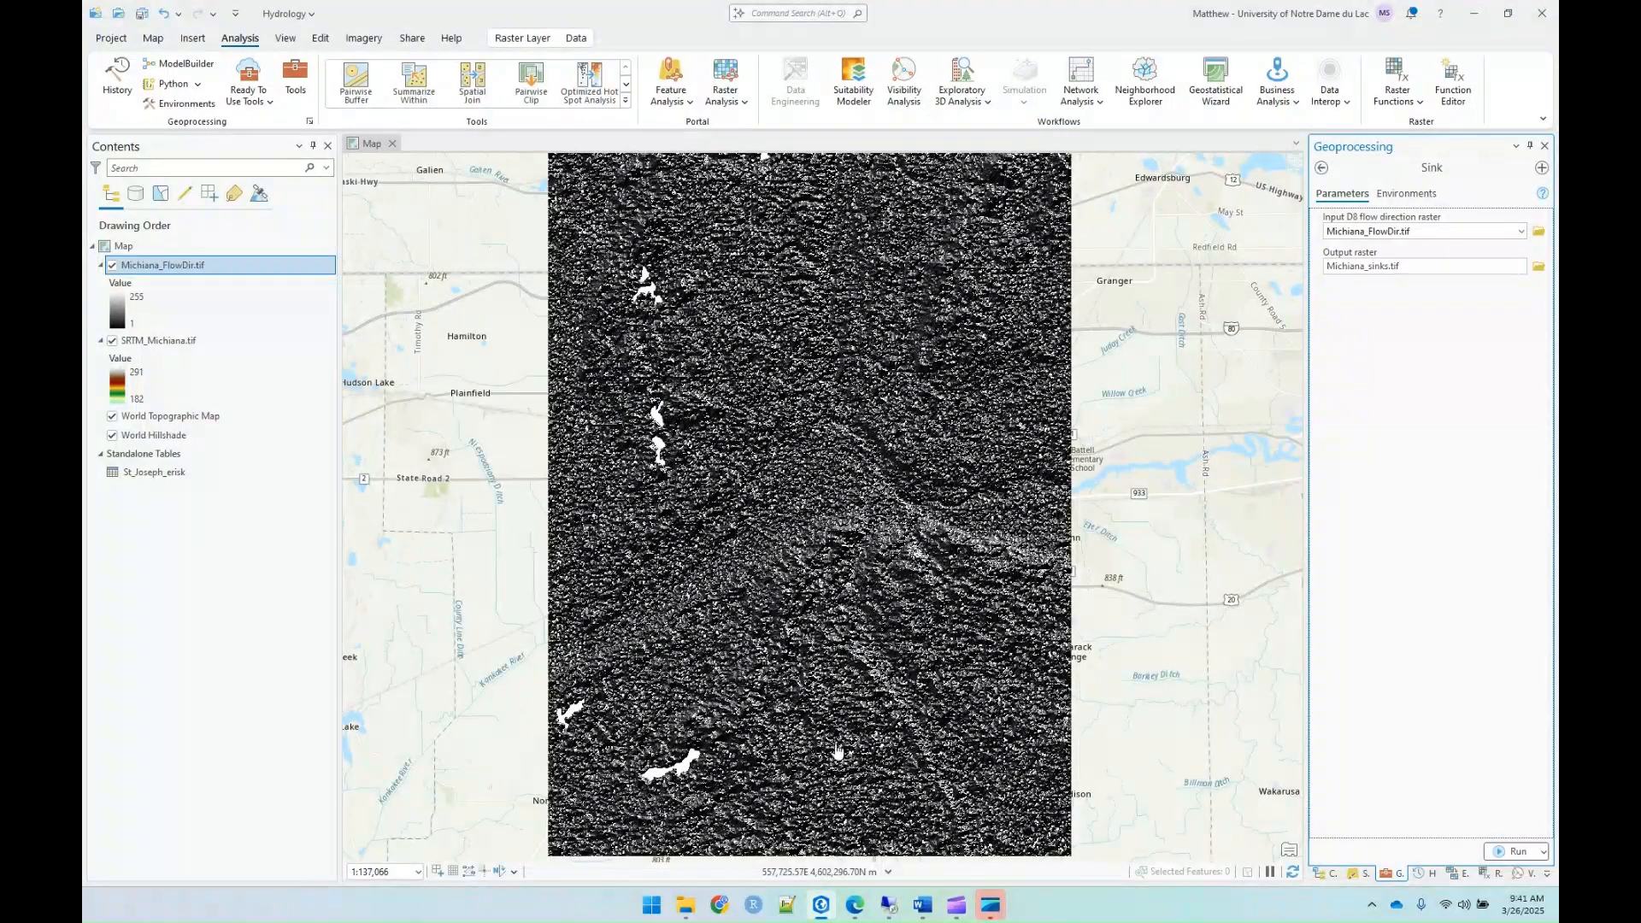
pyautogui.click(1511, 851)
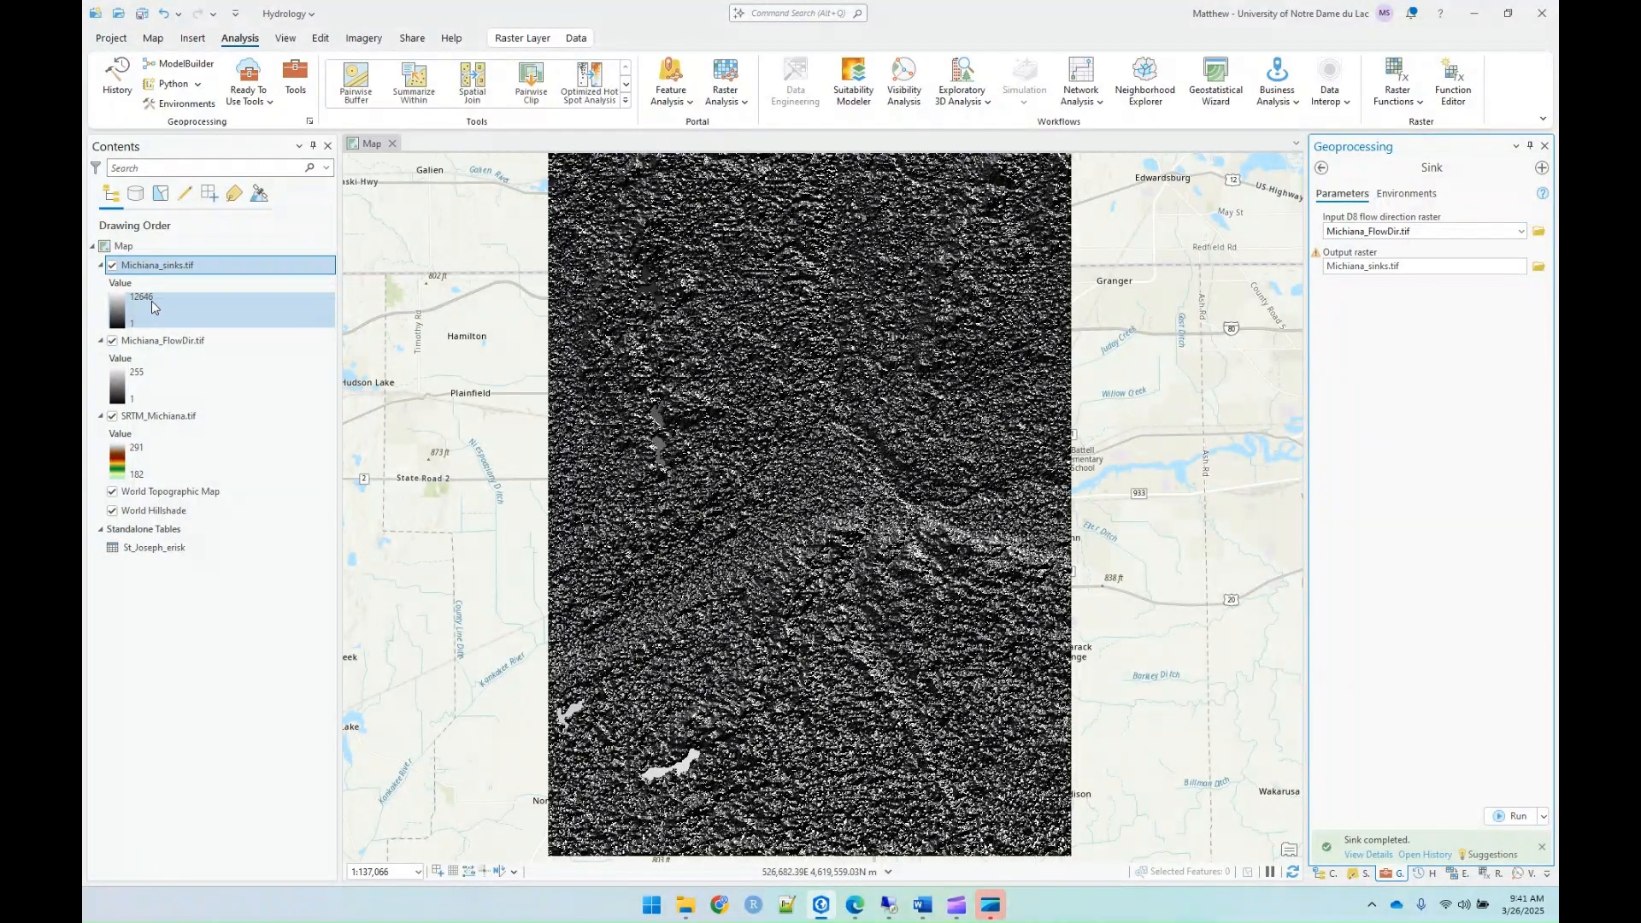
# Step: Turn off the visibility of the Michiana_FlowDir.tif, SRTM_Michiana.tif and Michiana_sinks.tif layers
pyautogui.click(112, 340)
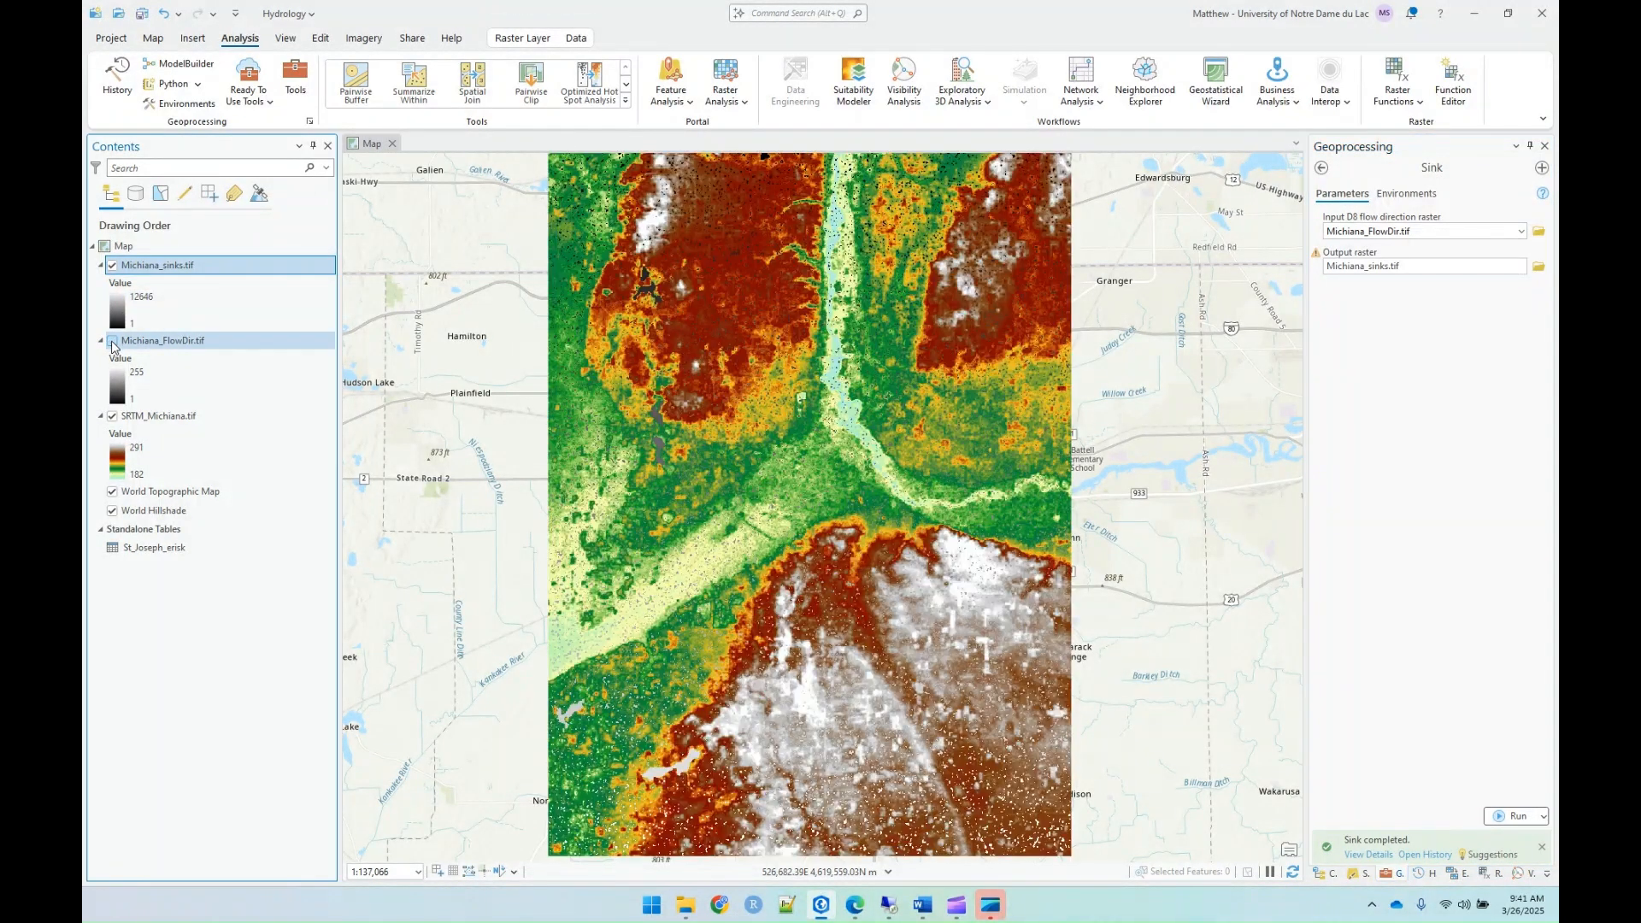
pyautogui.click(112, 416)
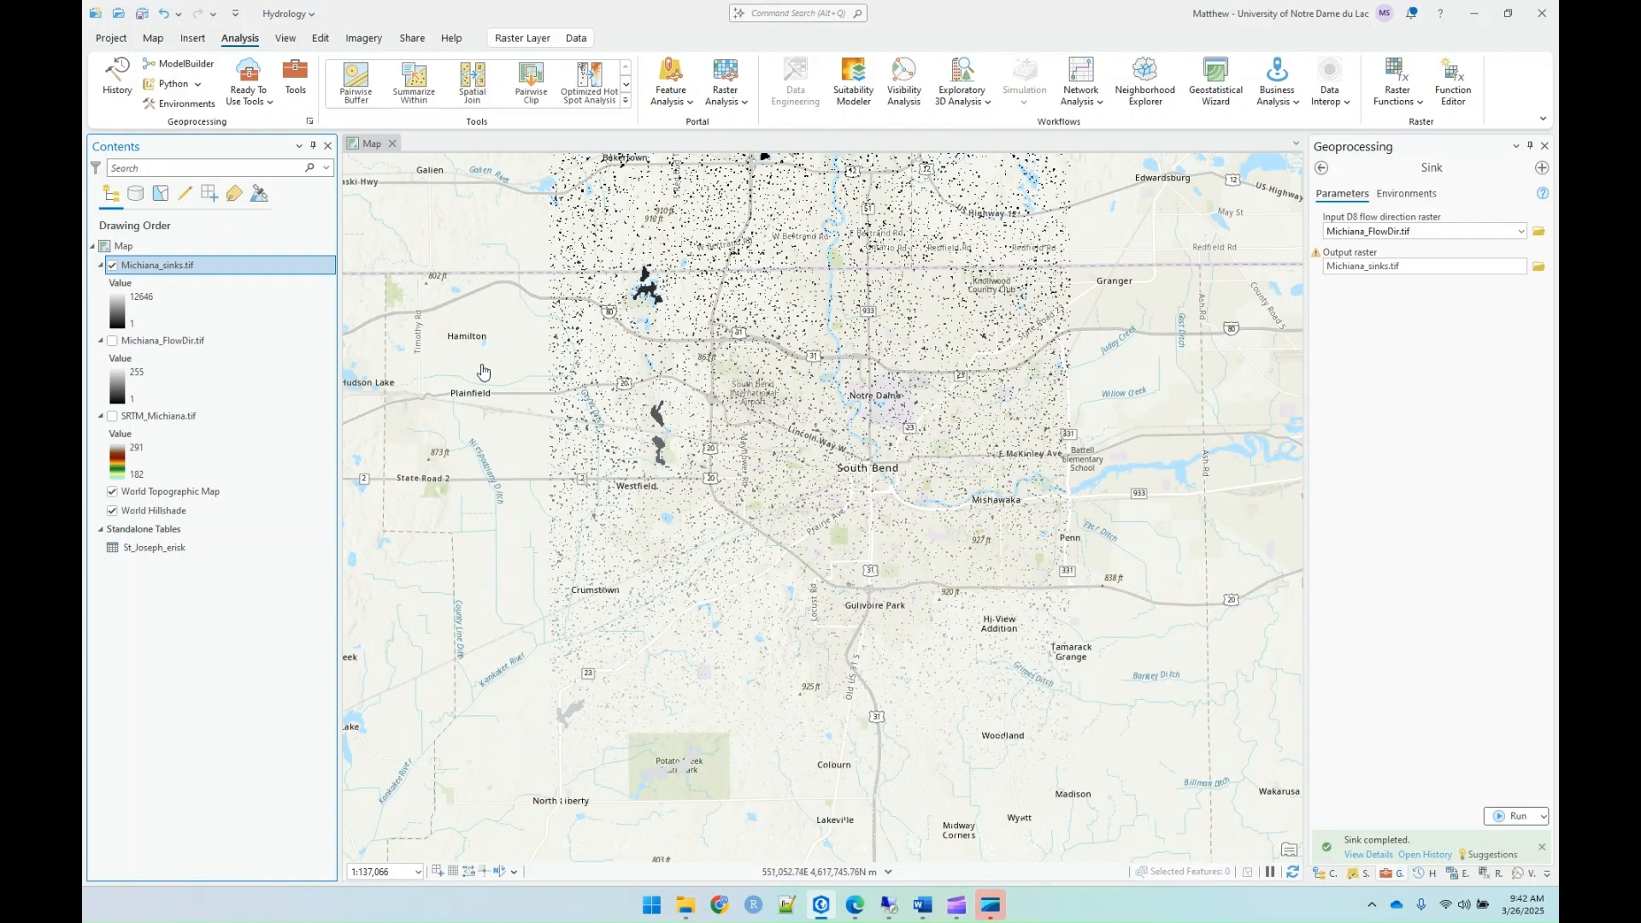
pyautogui.click(112, 266)
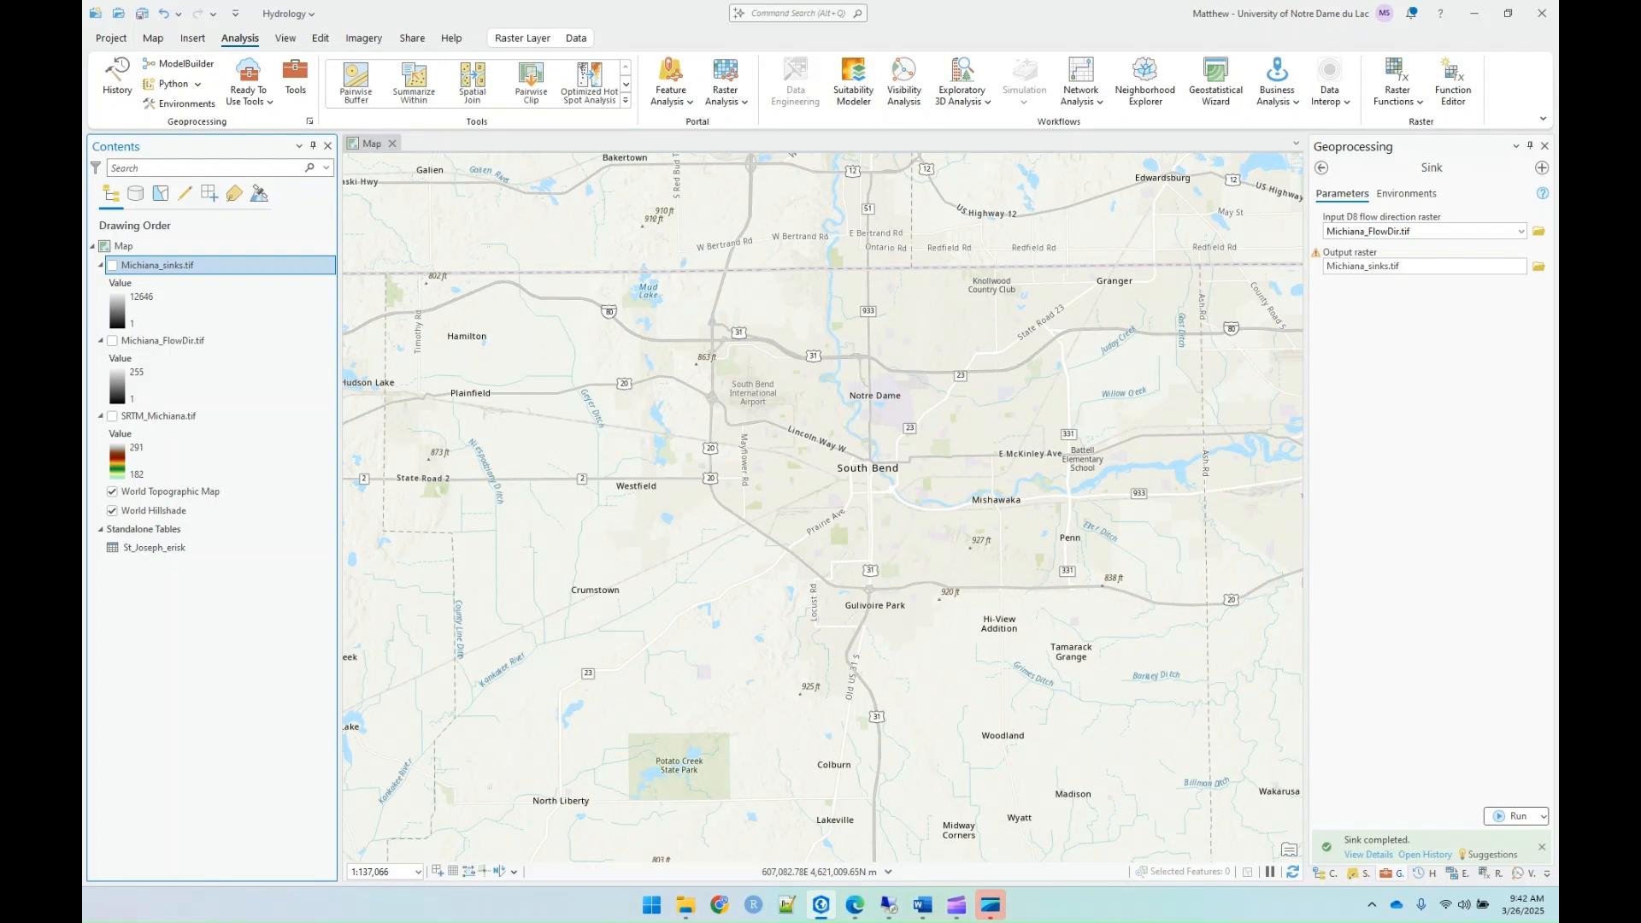
# Step: Open the Fill tool from the Hydrology toolset and set SRTM_Michiana.tif as the input surface raster
pyautogui.click(1321, 168)
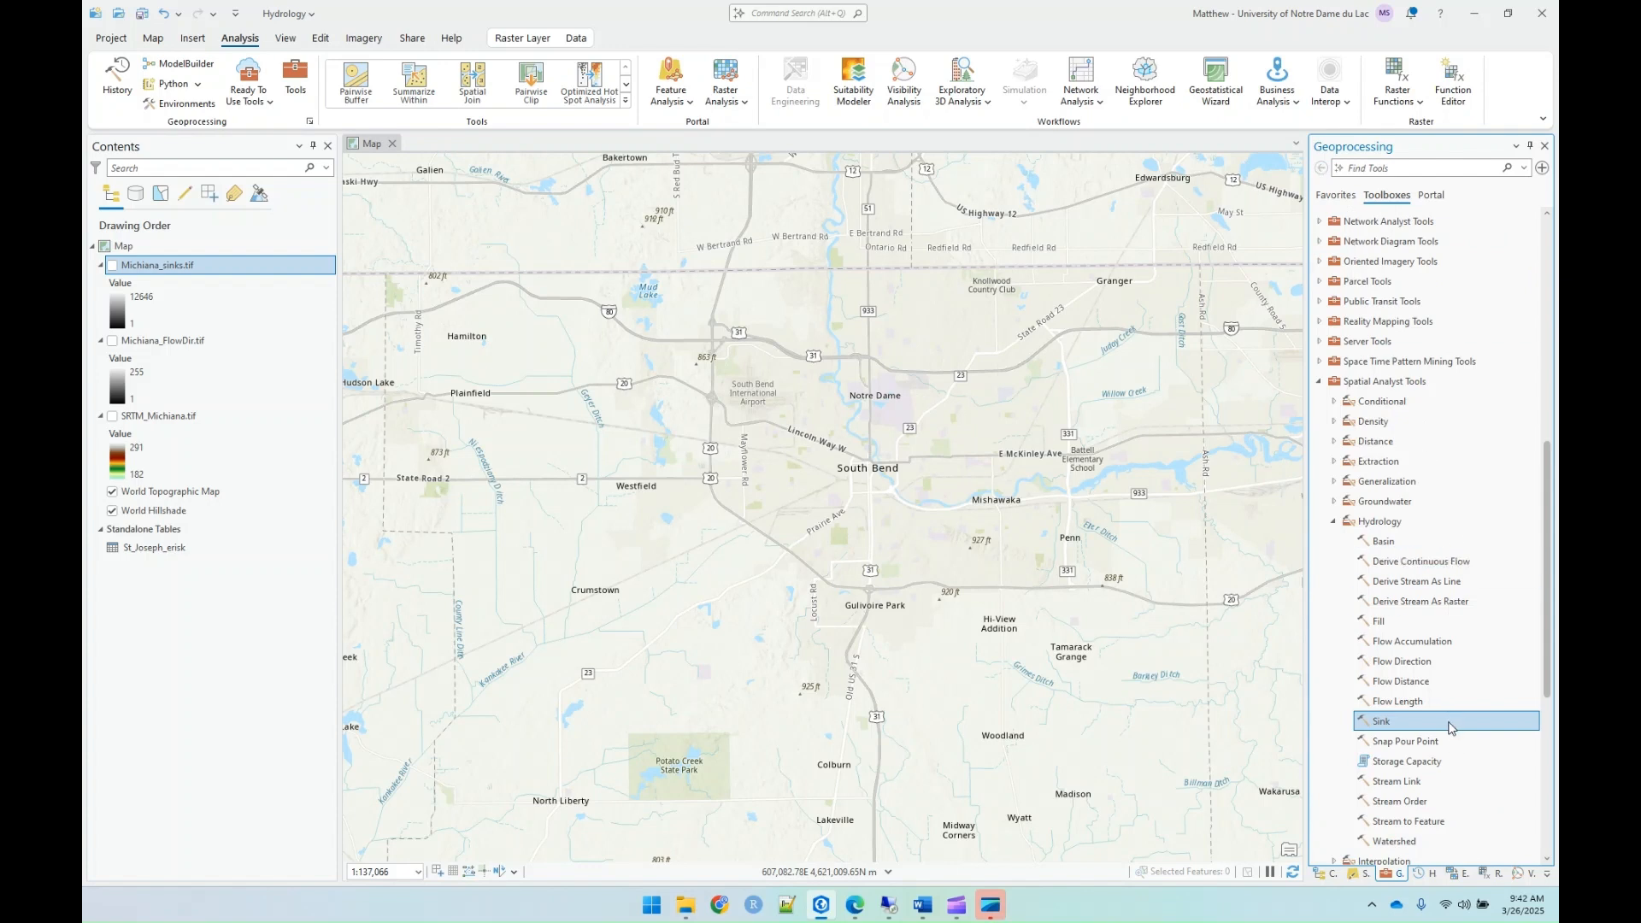
pyautogui.click(1380, 624)
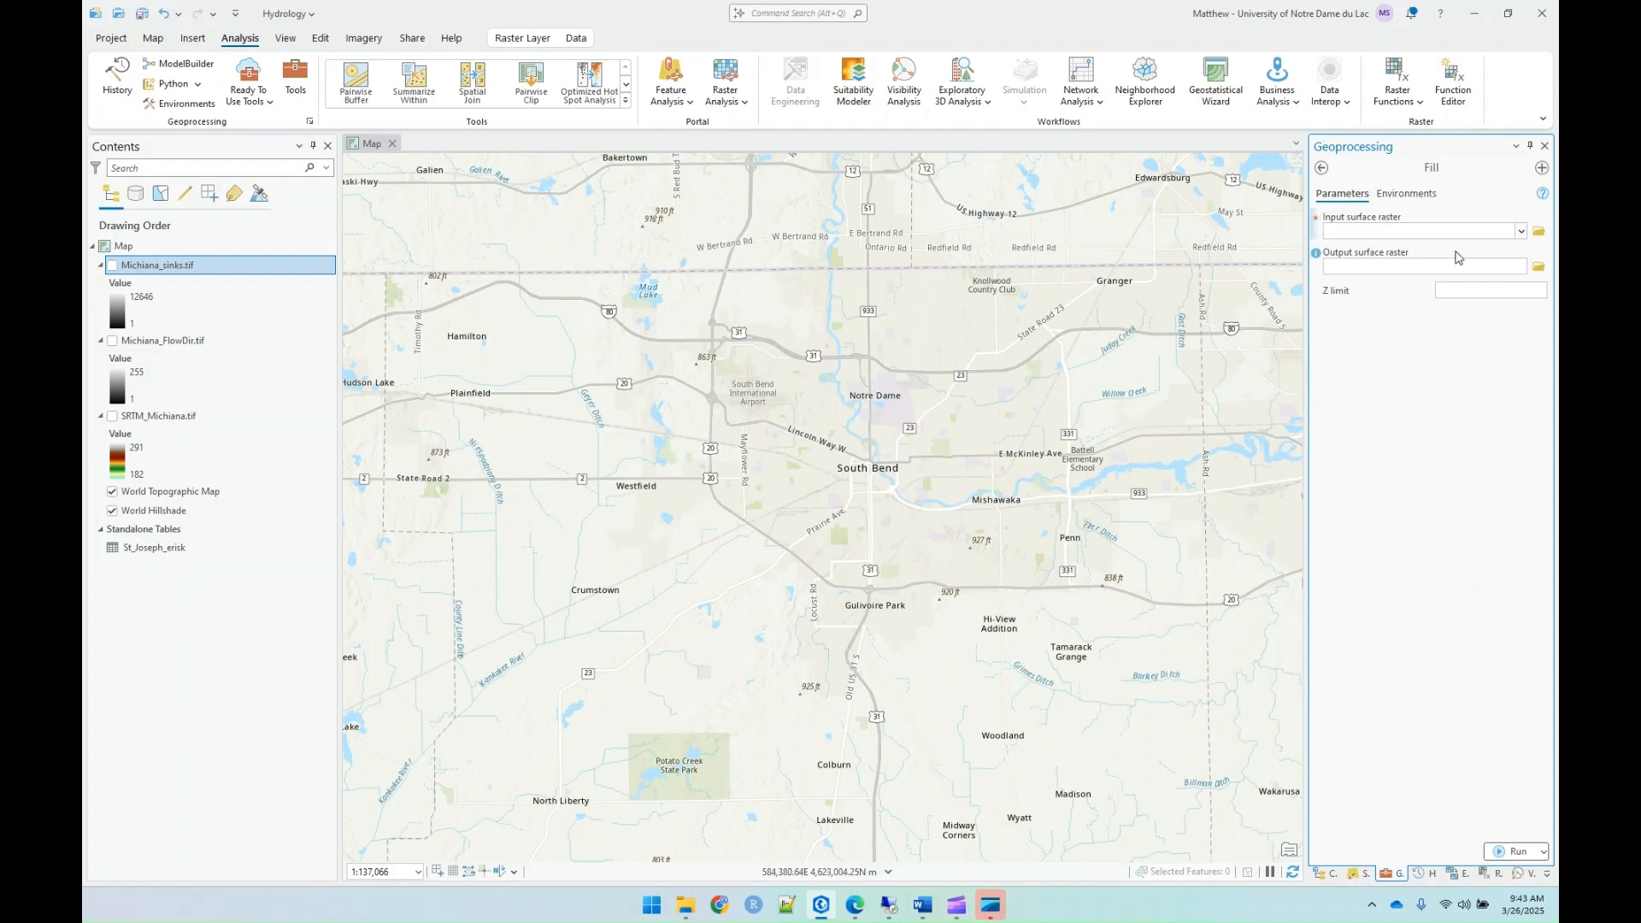
pyautogui.click(1522, 231)
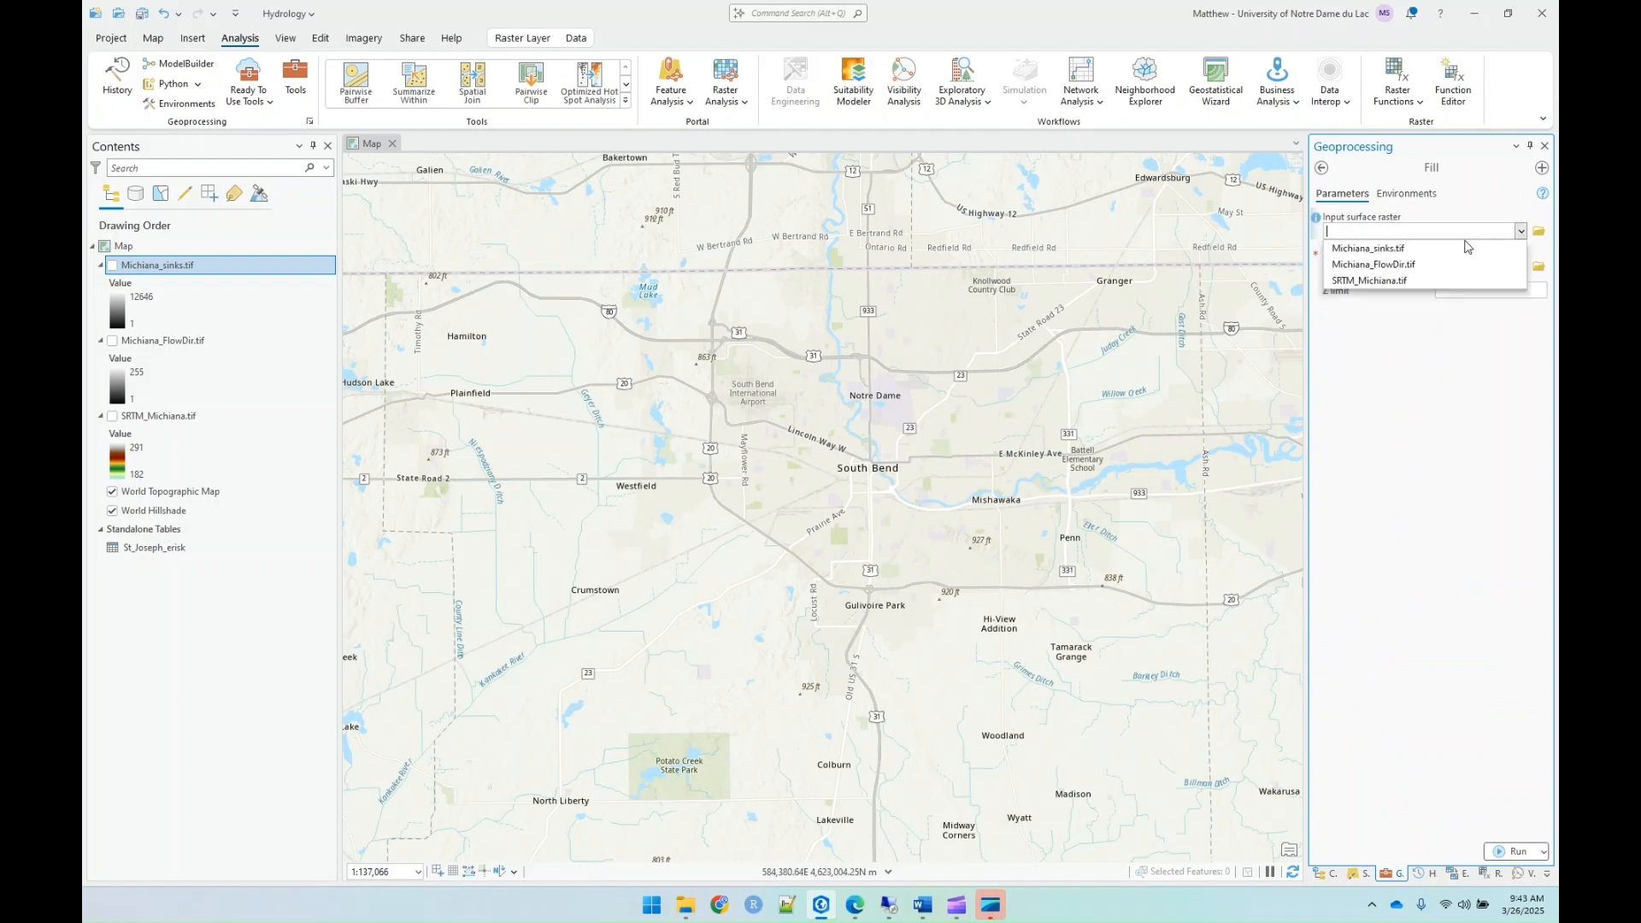
pyautogui.click(1378, 281)
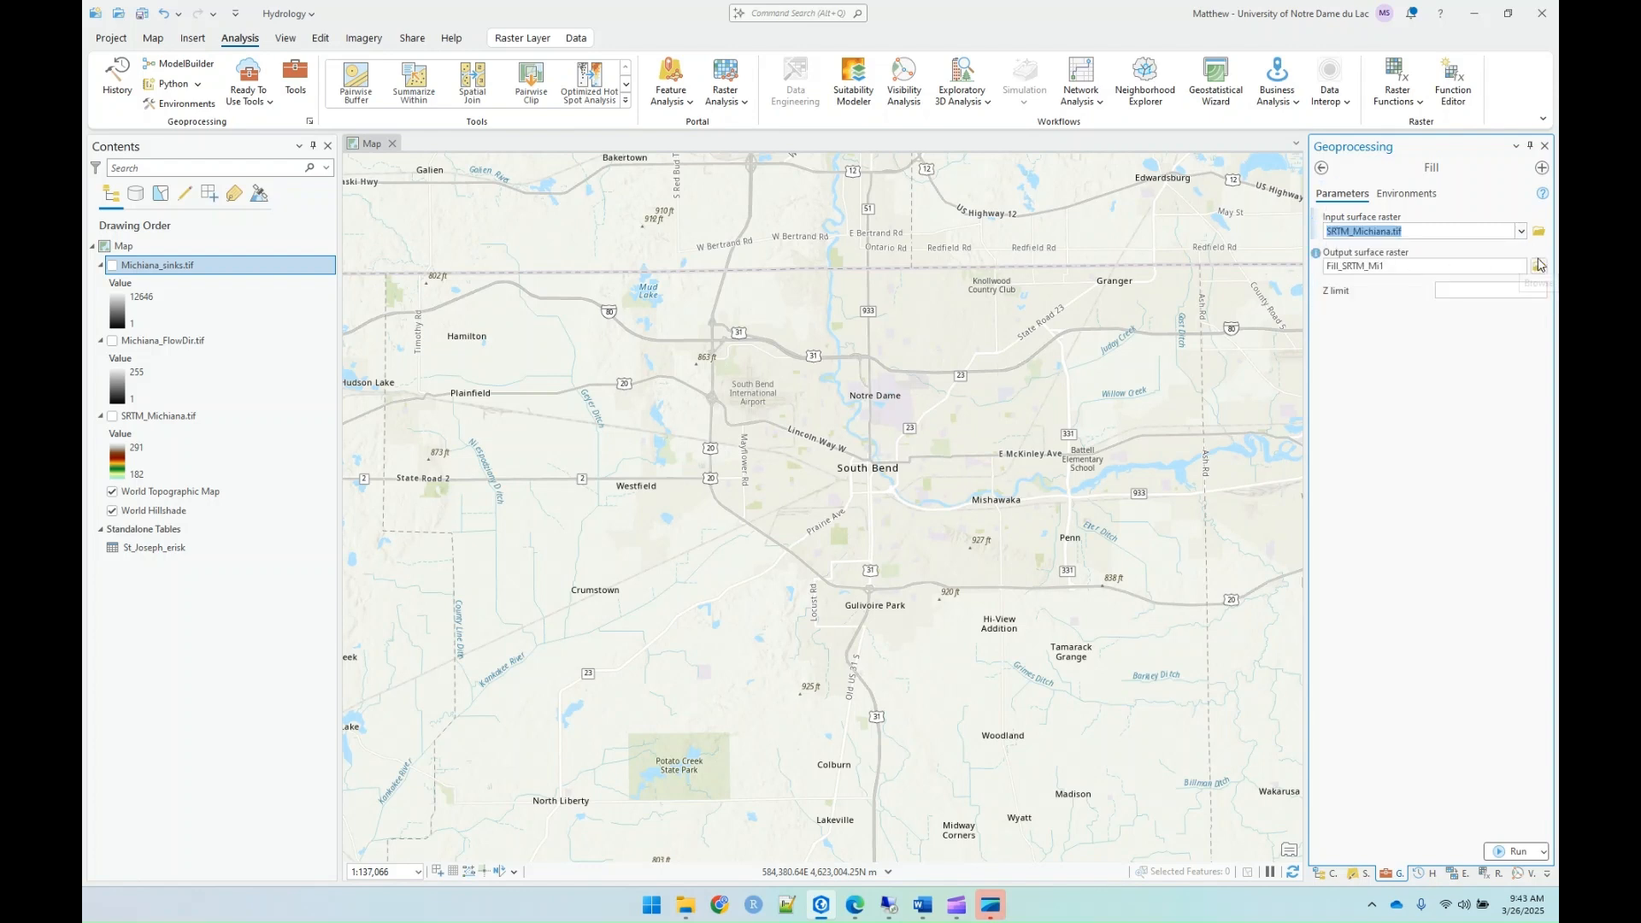
# Step: Set the output surface raster to Michiana_DEM_Fill.tif in the Lab08_Modelling folder and run the Fill tool
pyautogui.click(1537, 269)
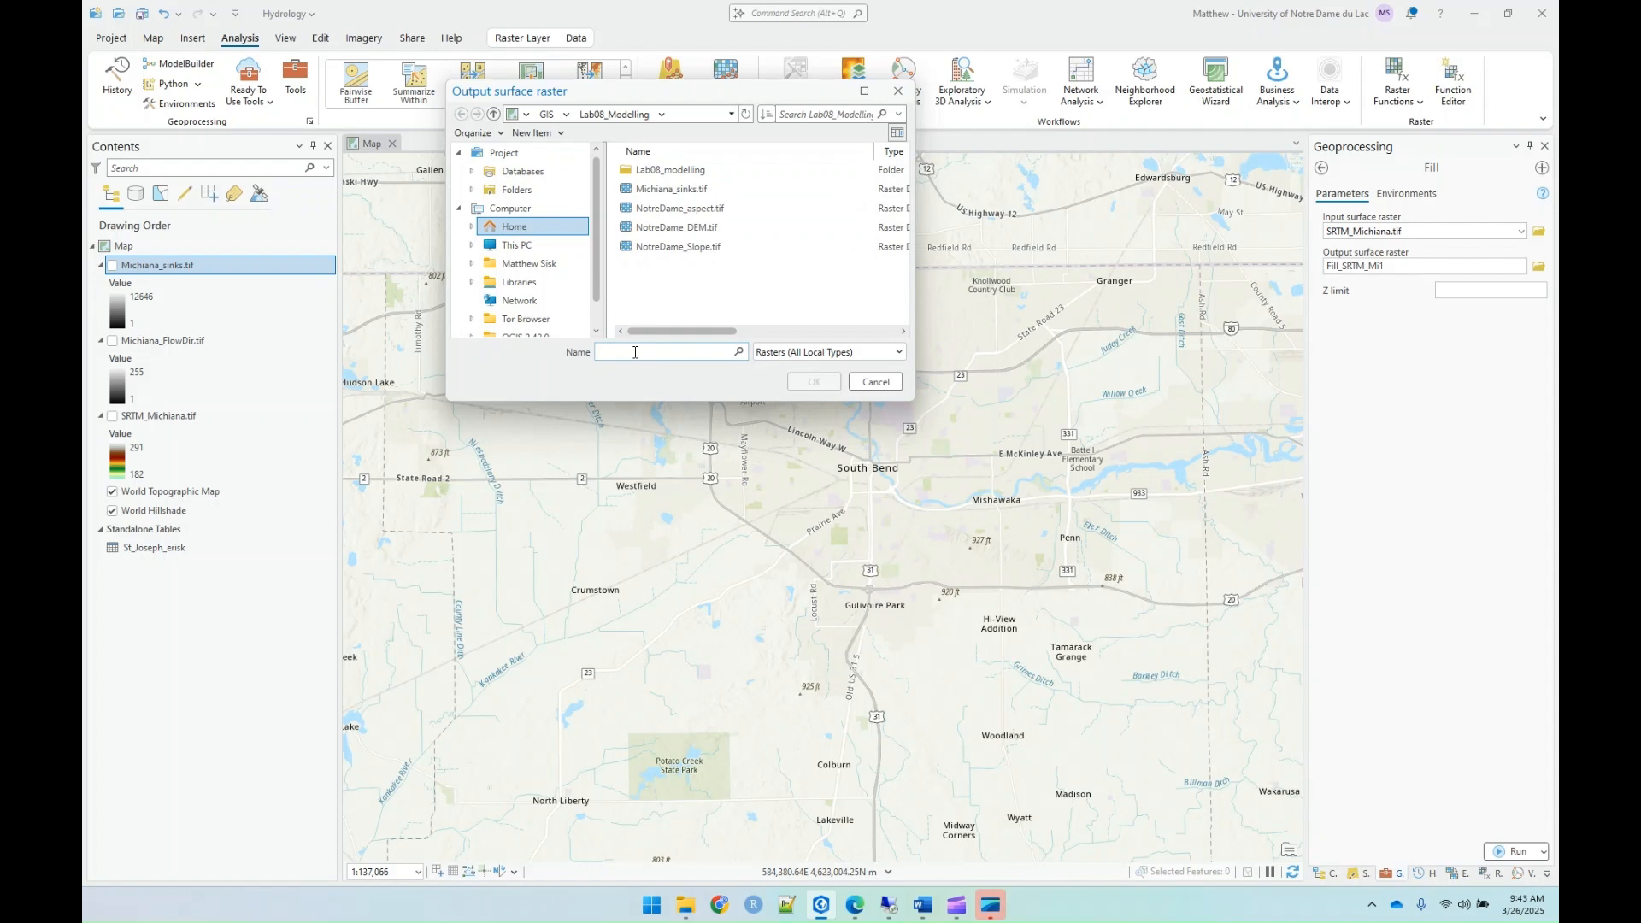
pyautogui.write('Michiana')
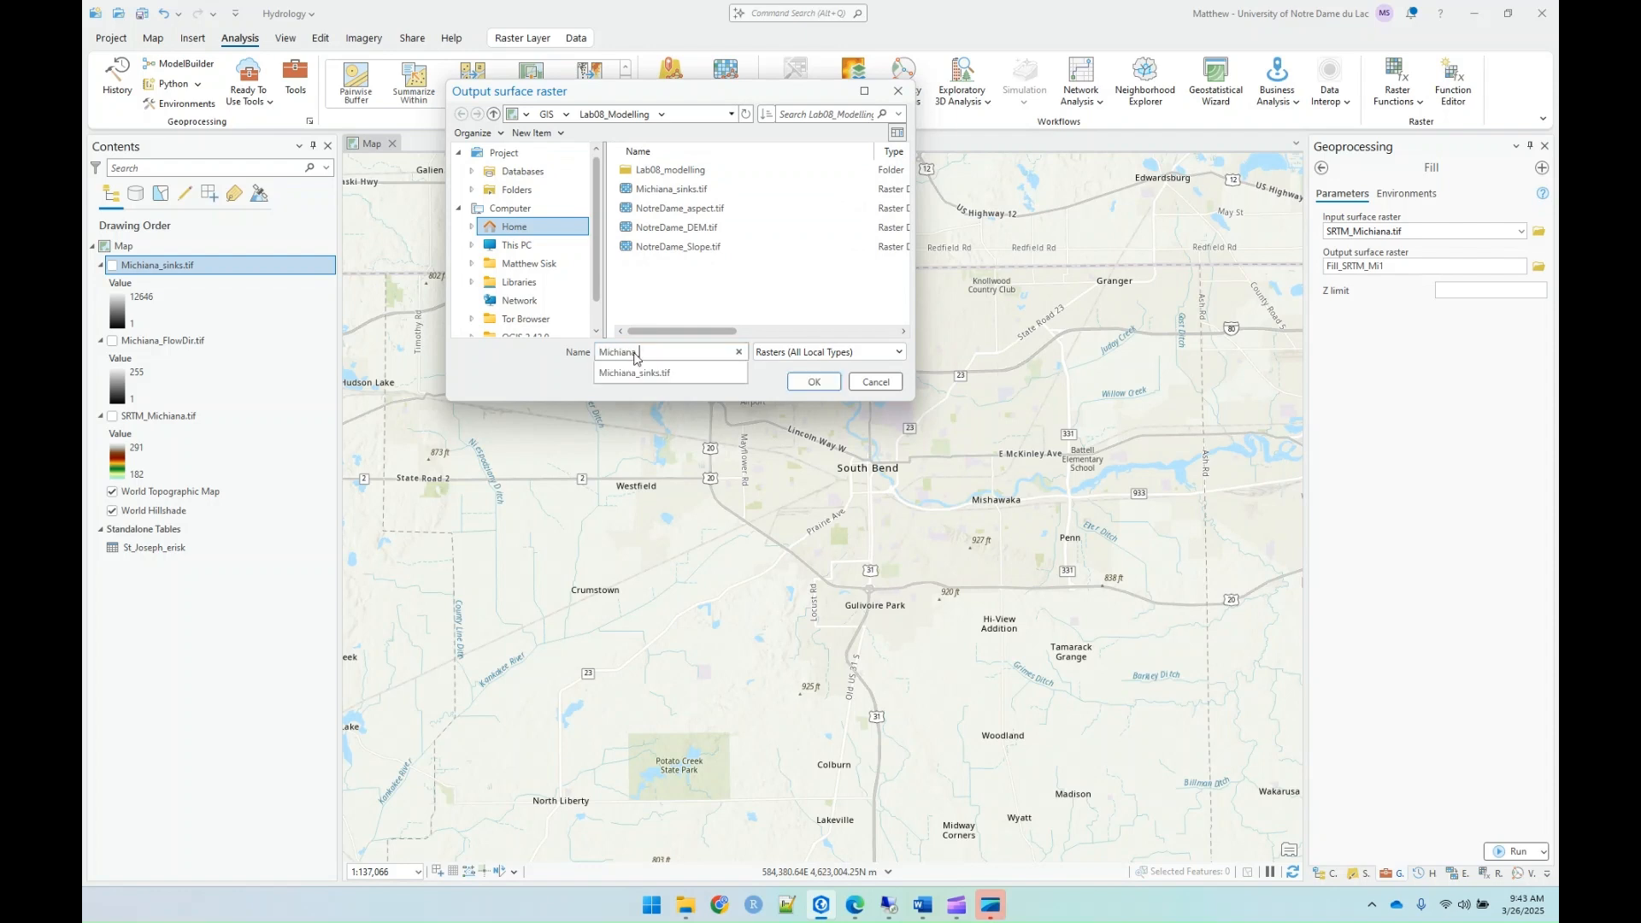
pyautogui.write('_DEM_Fill')
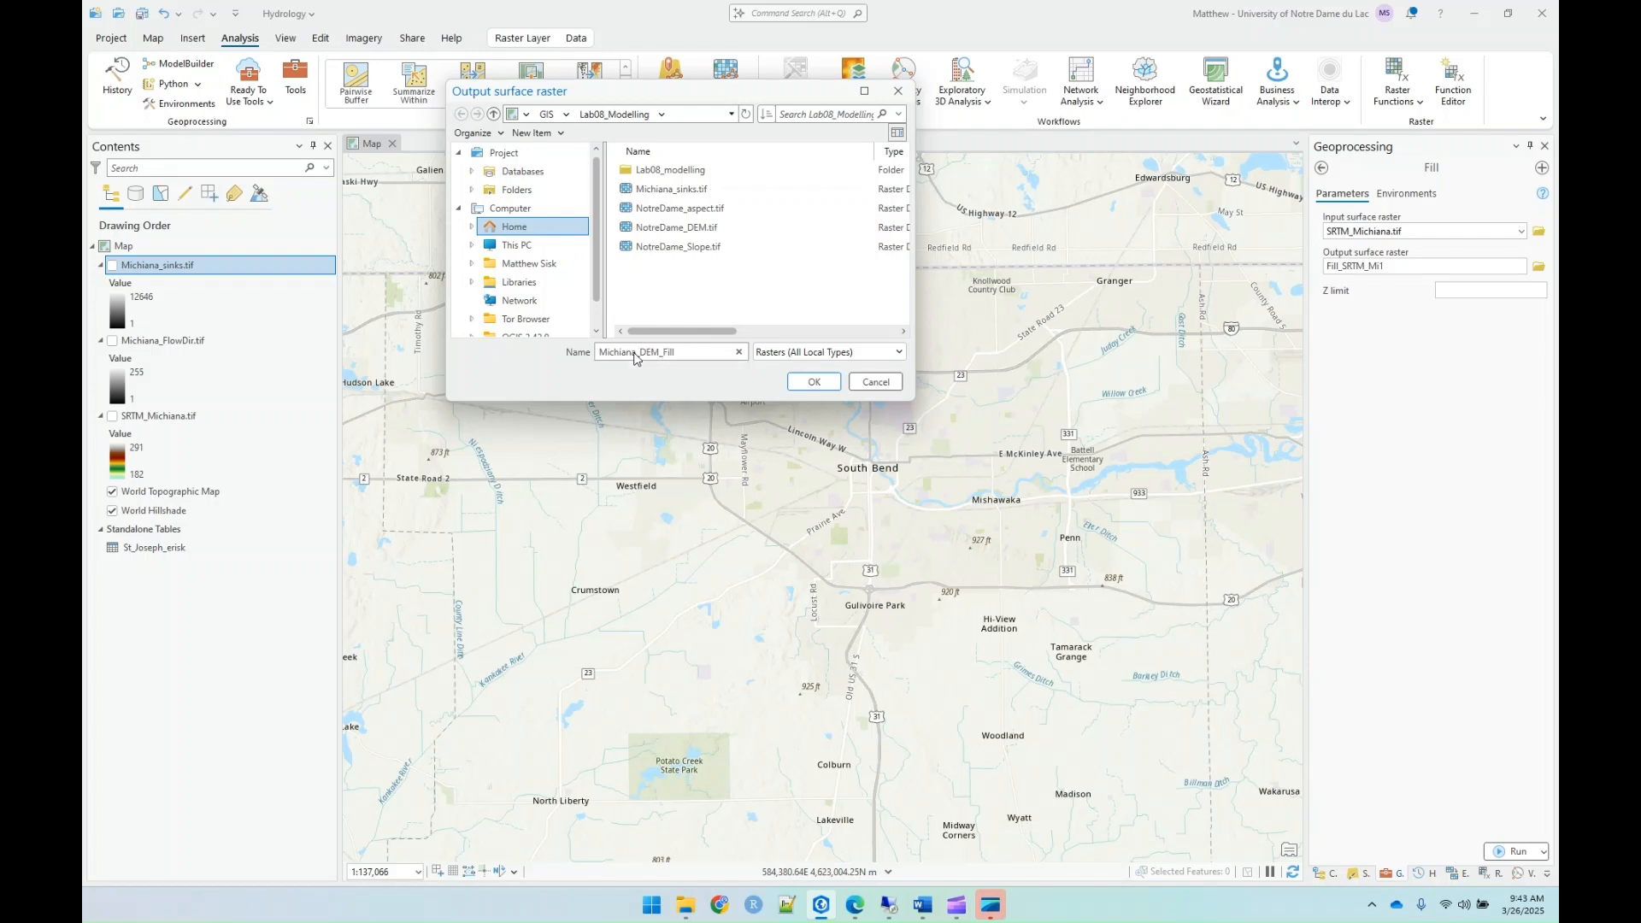
pyautogui.write('.tif')
pyautogui.press('Return')
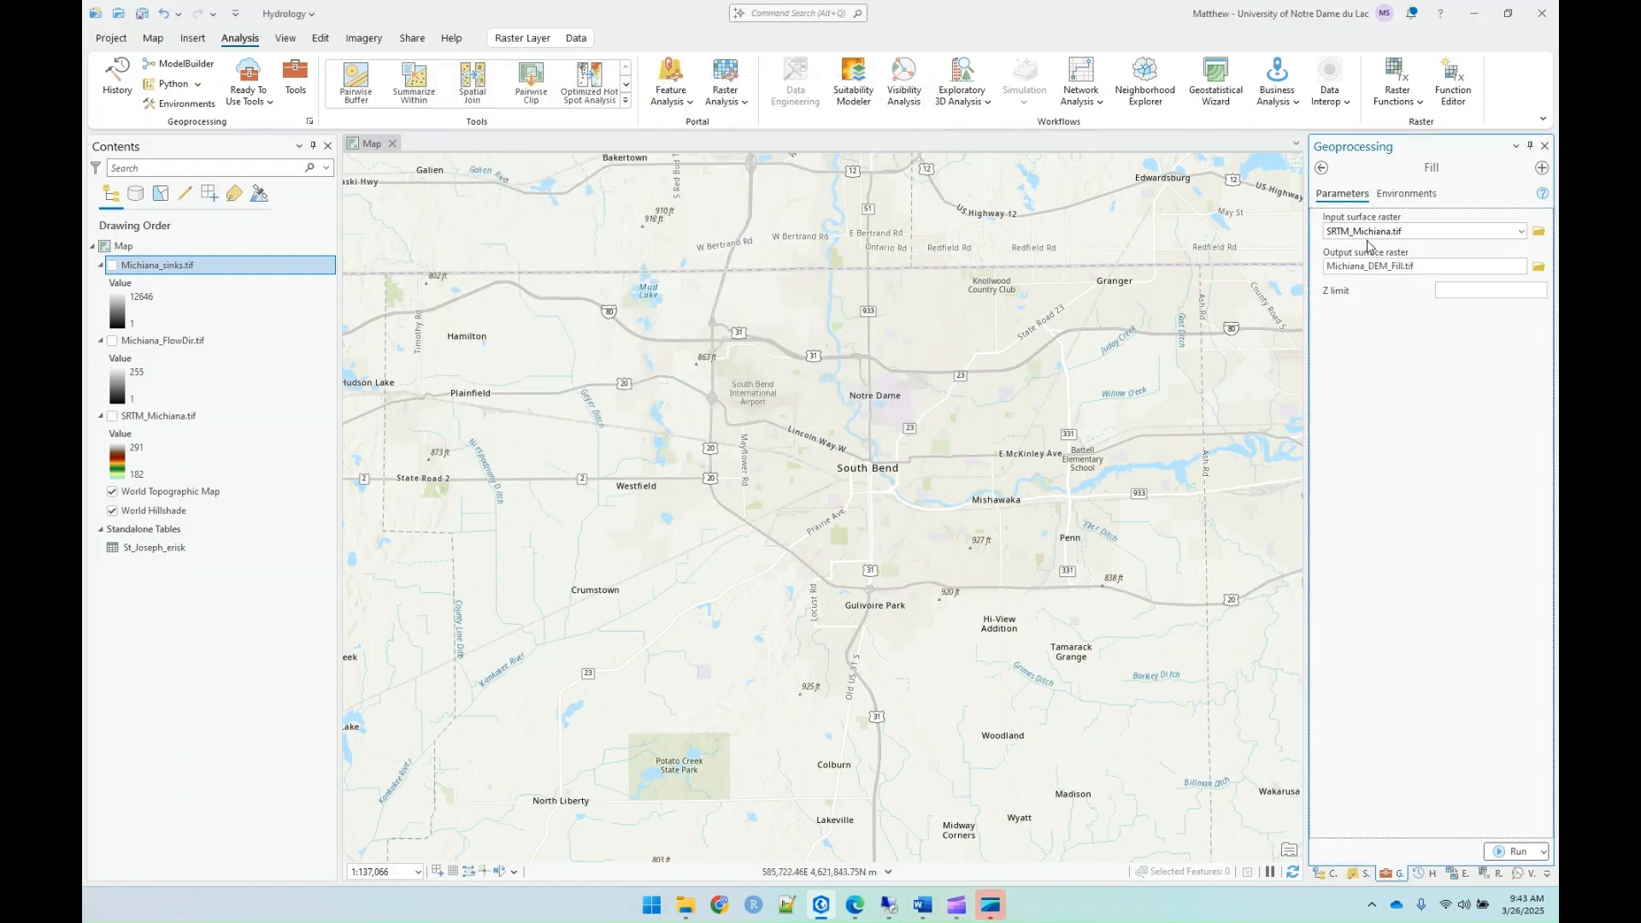
pyautogui.click(1498, 852)
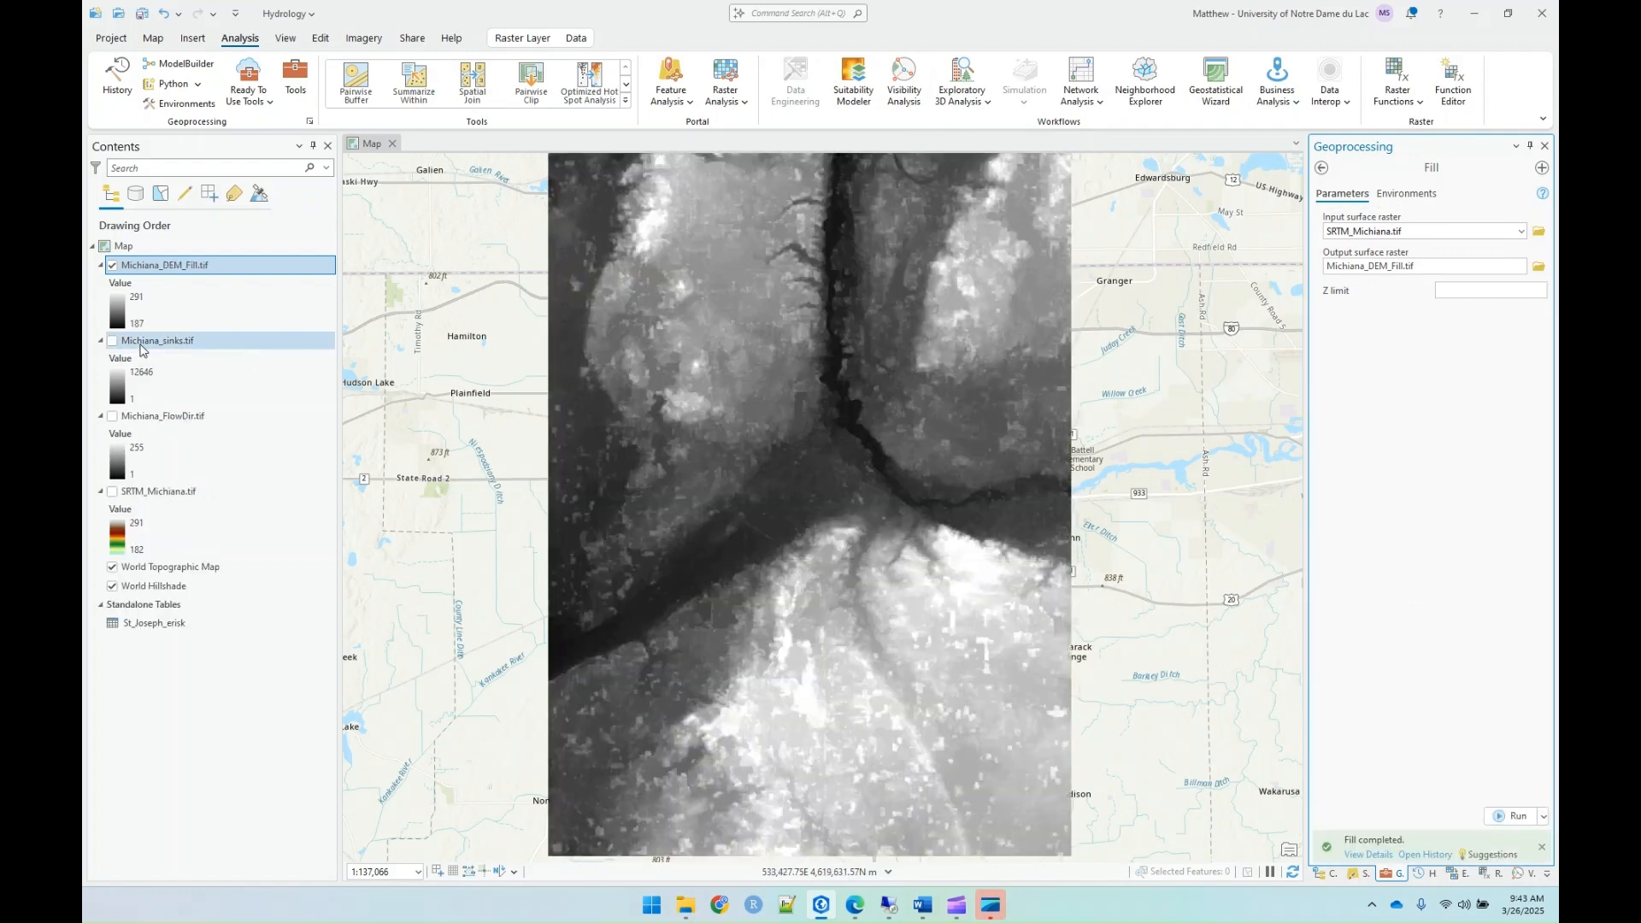
# Step: Give the Michiana_DEM_Fill.tif layer the same green-to-brown-to-white elevation color scheme as SRTM_Michiana.tif
pyautogui.click(115, 325)
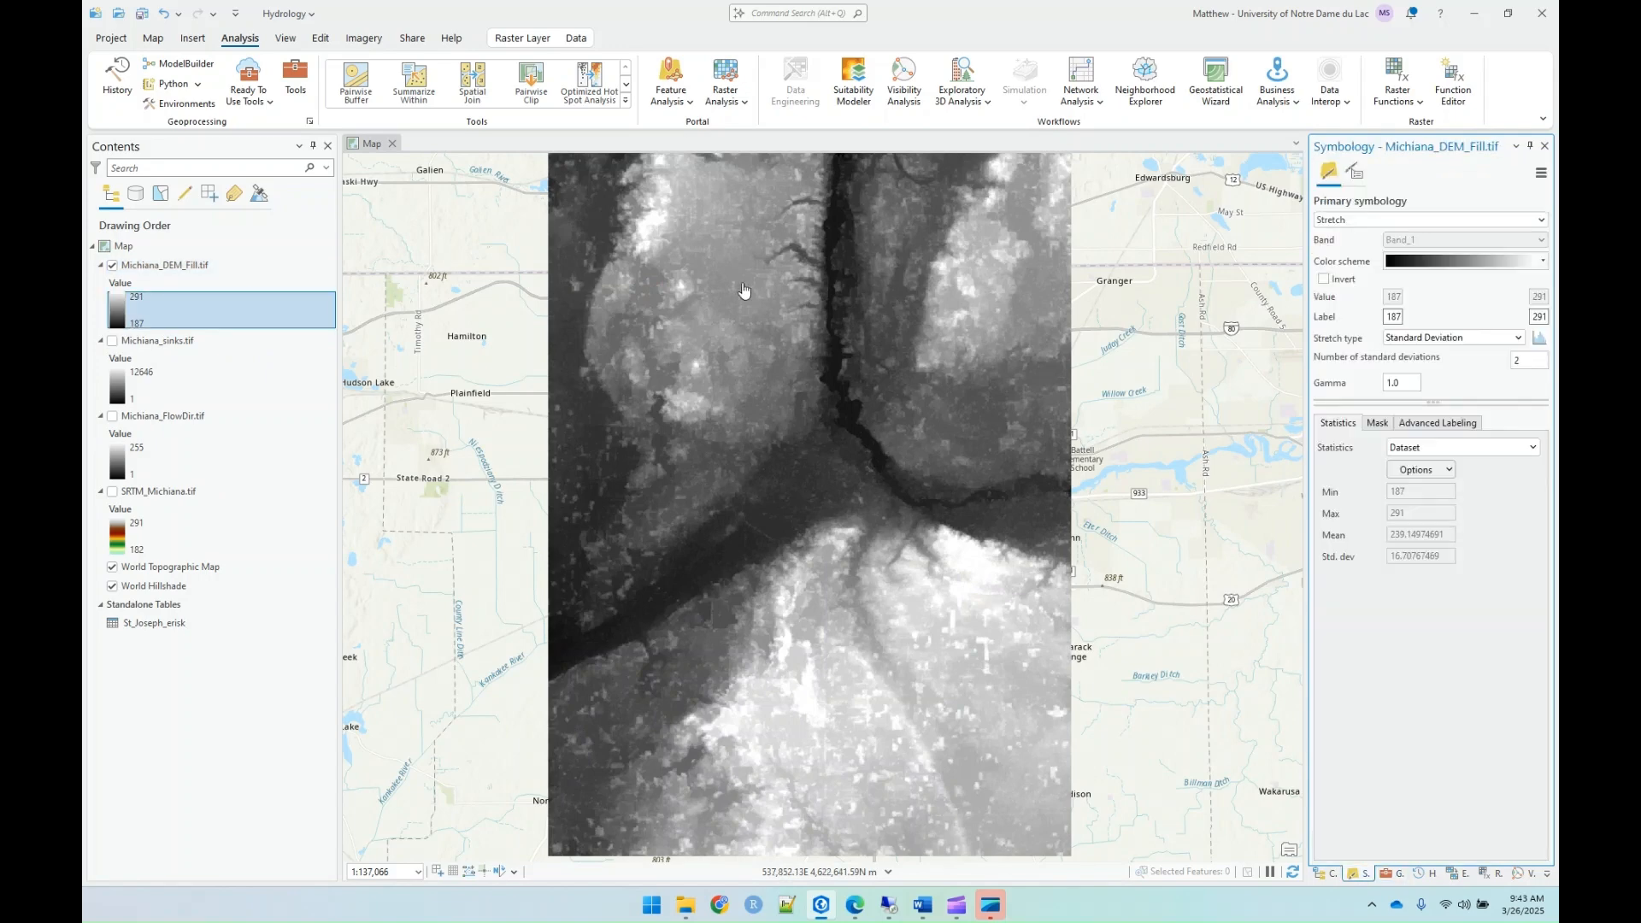
pyautogui.click(1421, 264)
pyautogui.scroll(-5, 1424, 362)
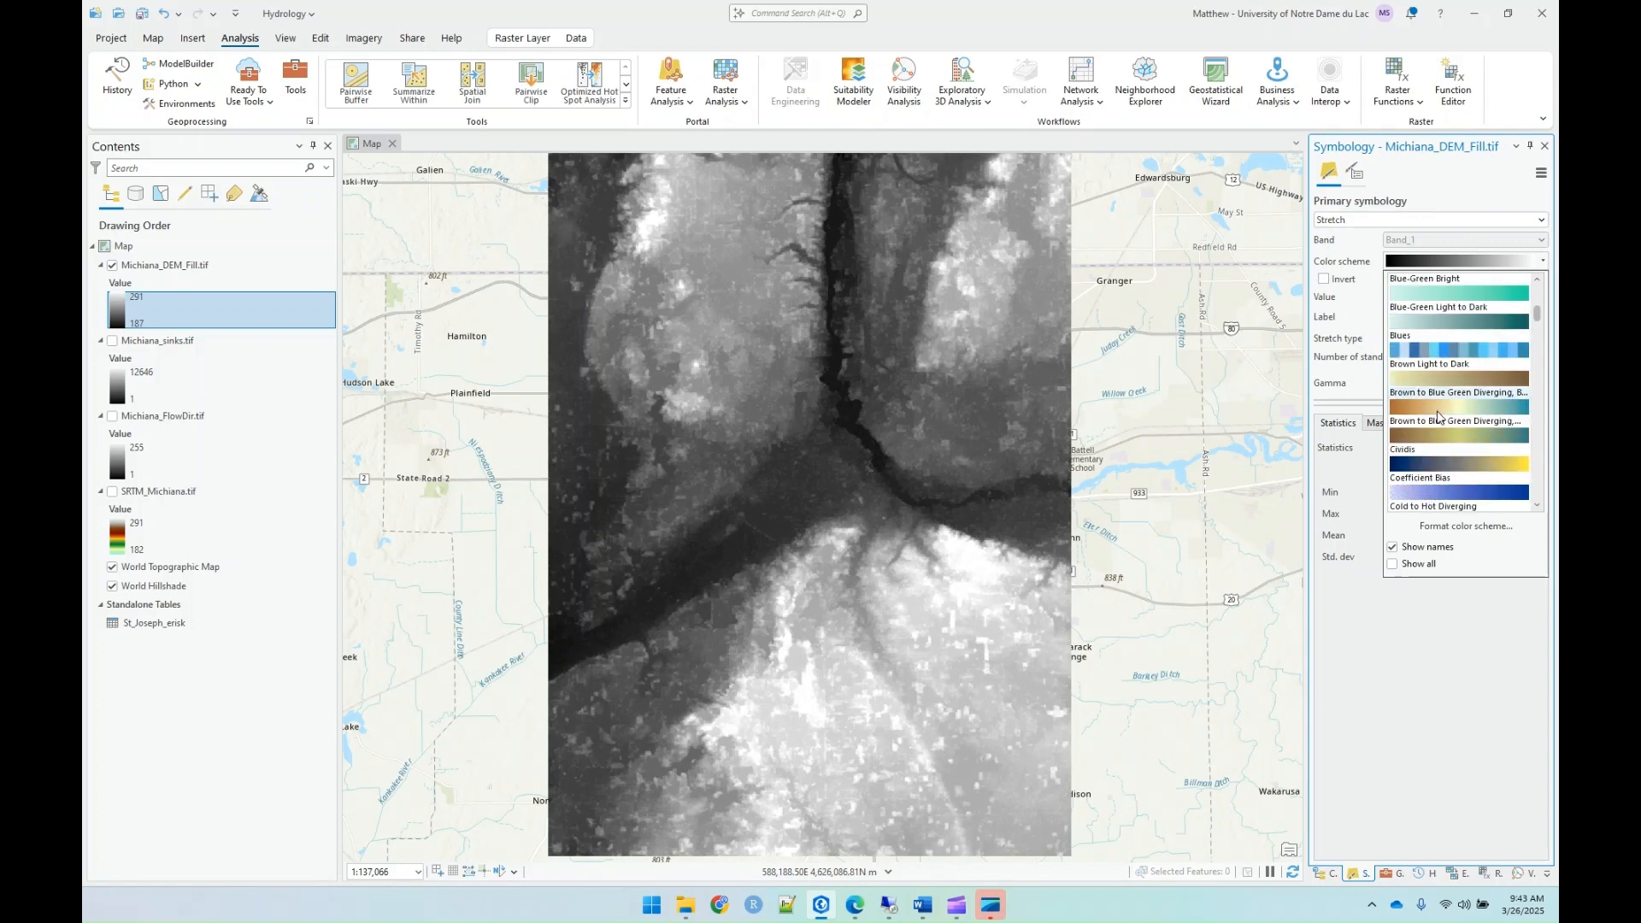
pyautogui.click(1453, 349)
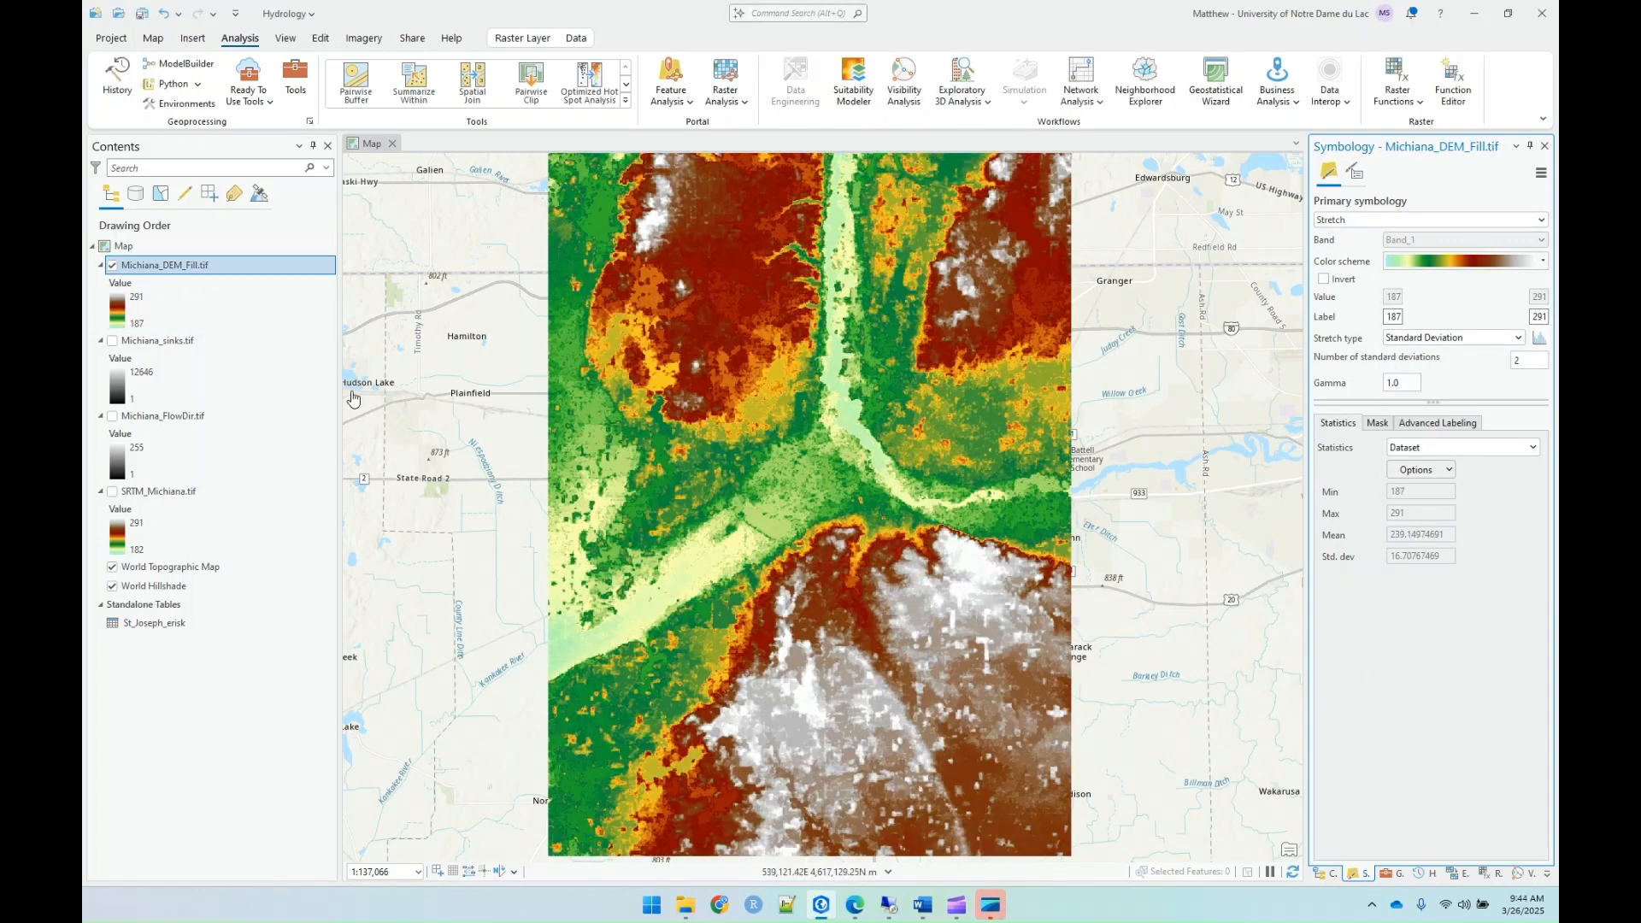
# Step: Turn on SRTM_Michiana.tif and toggle Michiana_DEM_Fill.tif off and on to compare the original and filled elevation
pyautogui.click(116, 500)
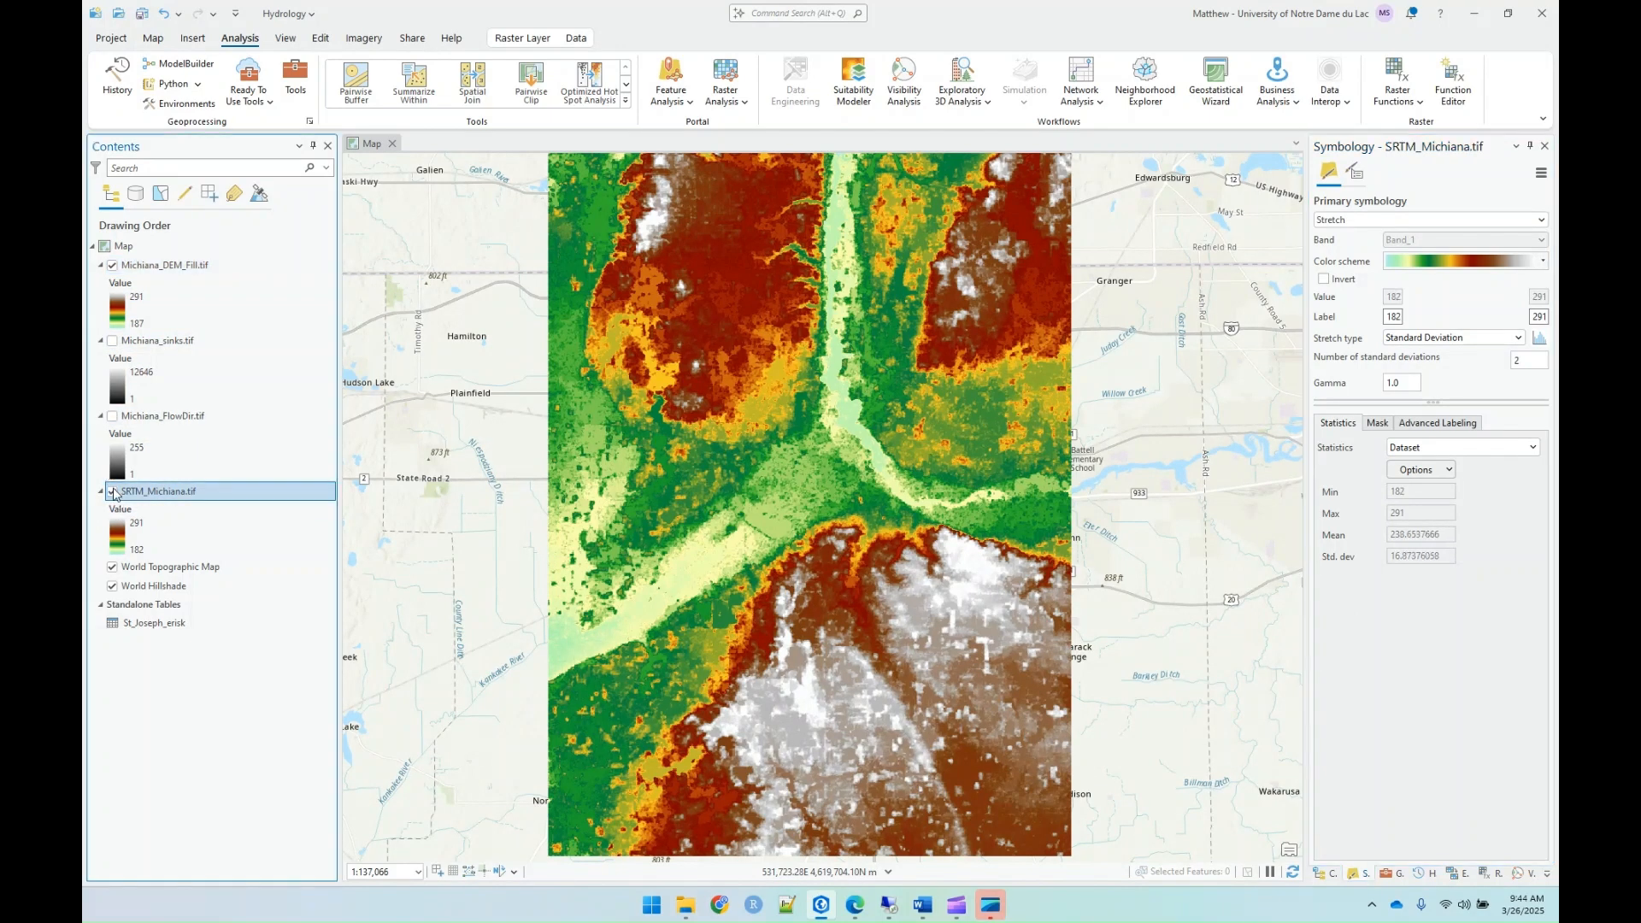
pyautogui.click(114, 268)
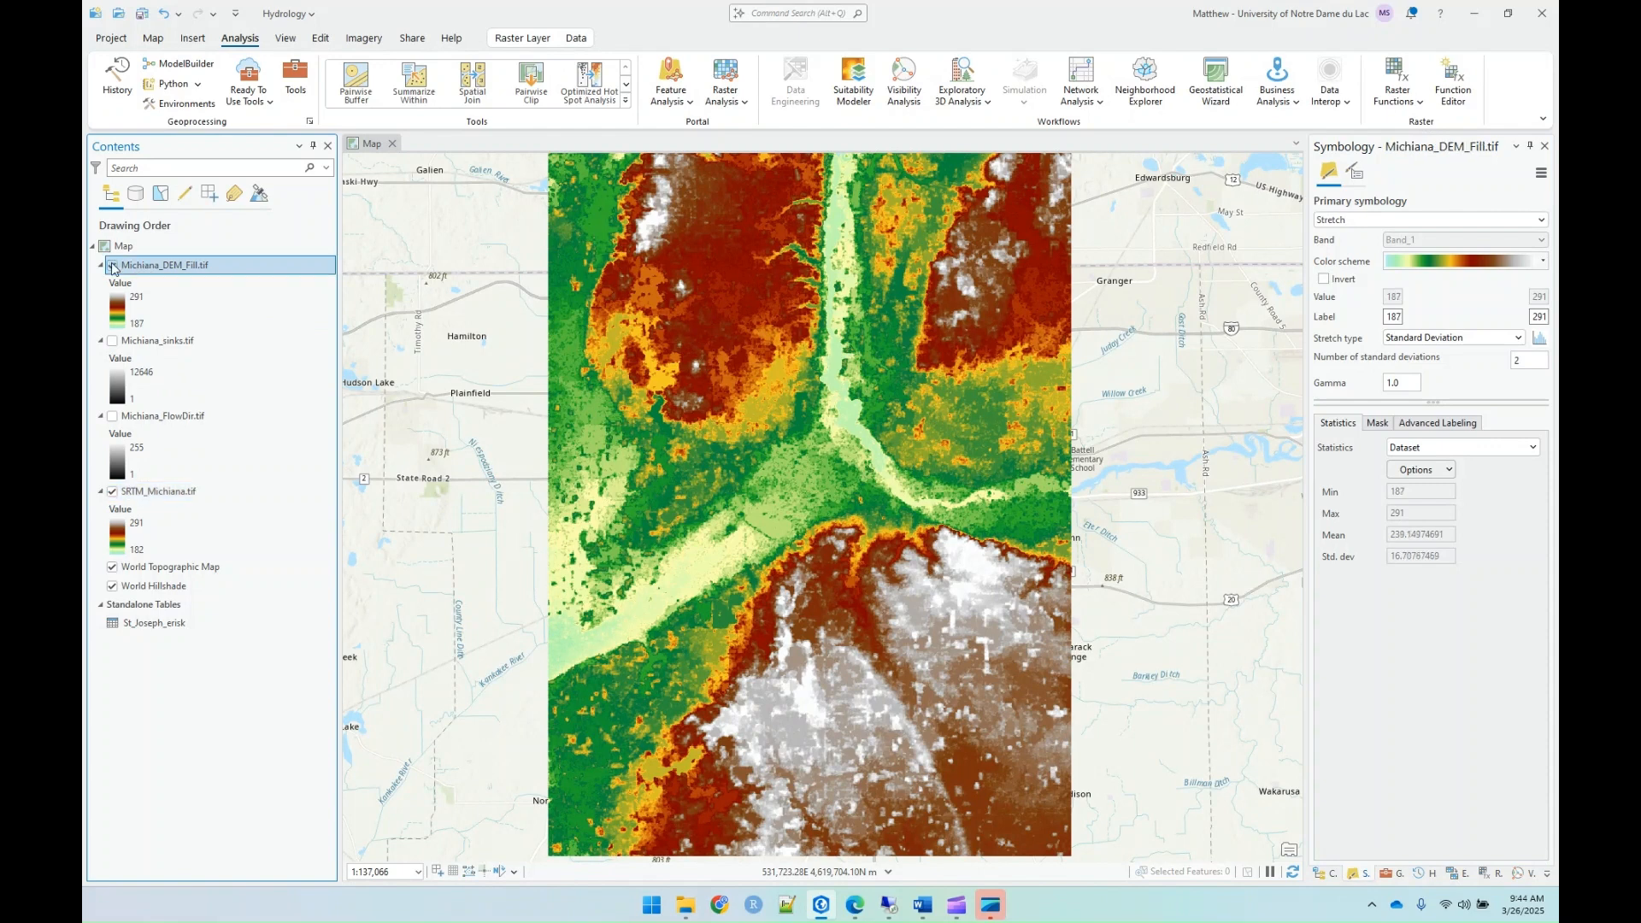
pyautogui.click(114, 268)
pyautogui.click(113, 267)
pyautogui.click(114, 267)
# Step: Swipe the Michiana_DEM_Fill.tif layer over the northern part of the raster to compare it with SRTM_Michiana.tif
pyautogui.click(515, 40)
pyautogui.click(516, 71)
pyautogui.moveTo(710, 180); pyautogui.dragTo(655, 353)
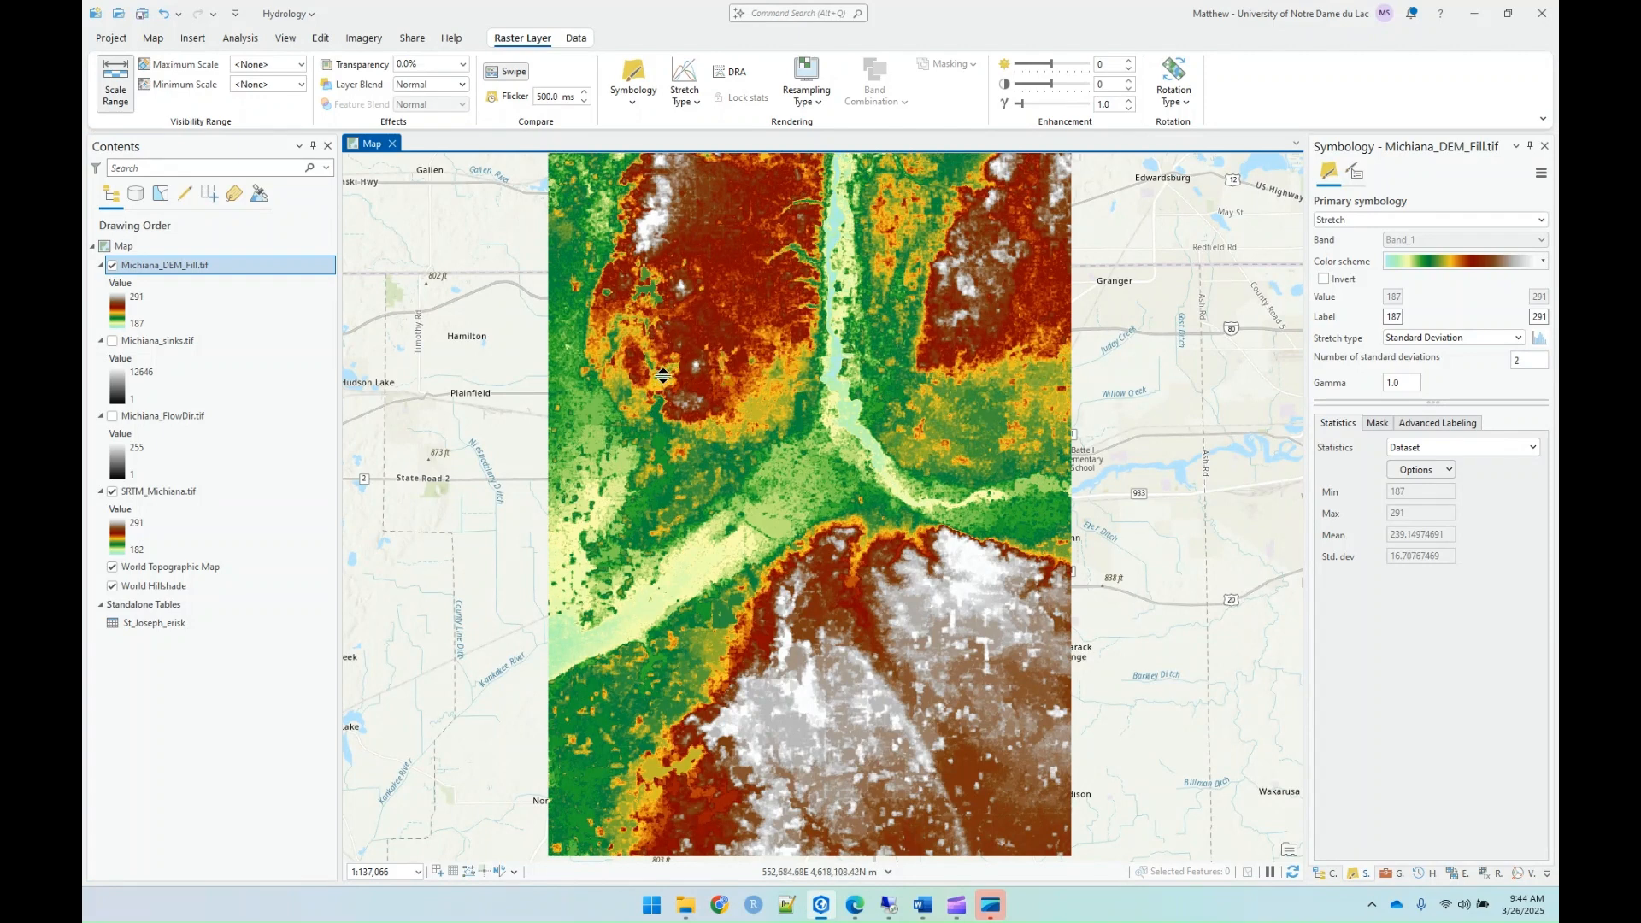
pyautogui.moveTo(687, 343); pyautogui.dragTo(669, 156)
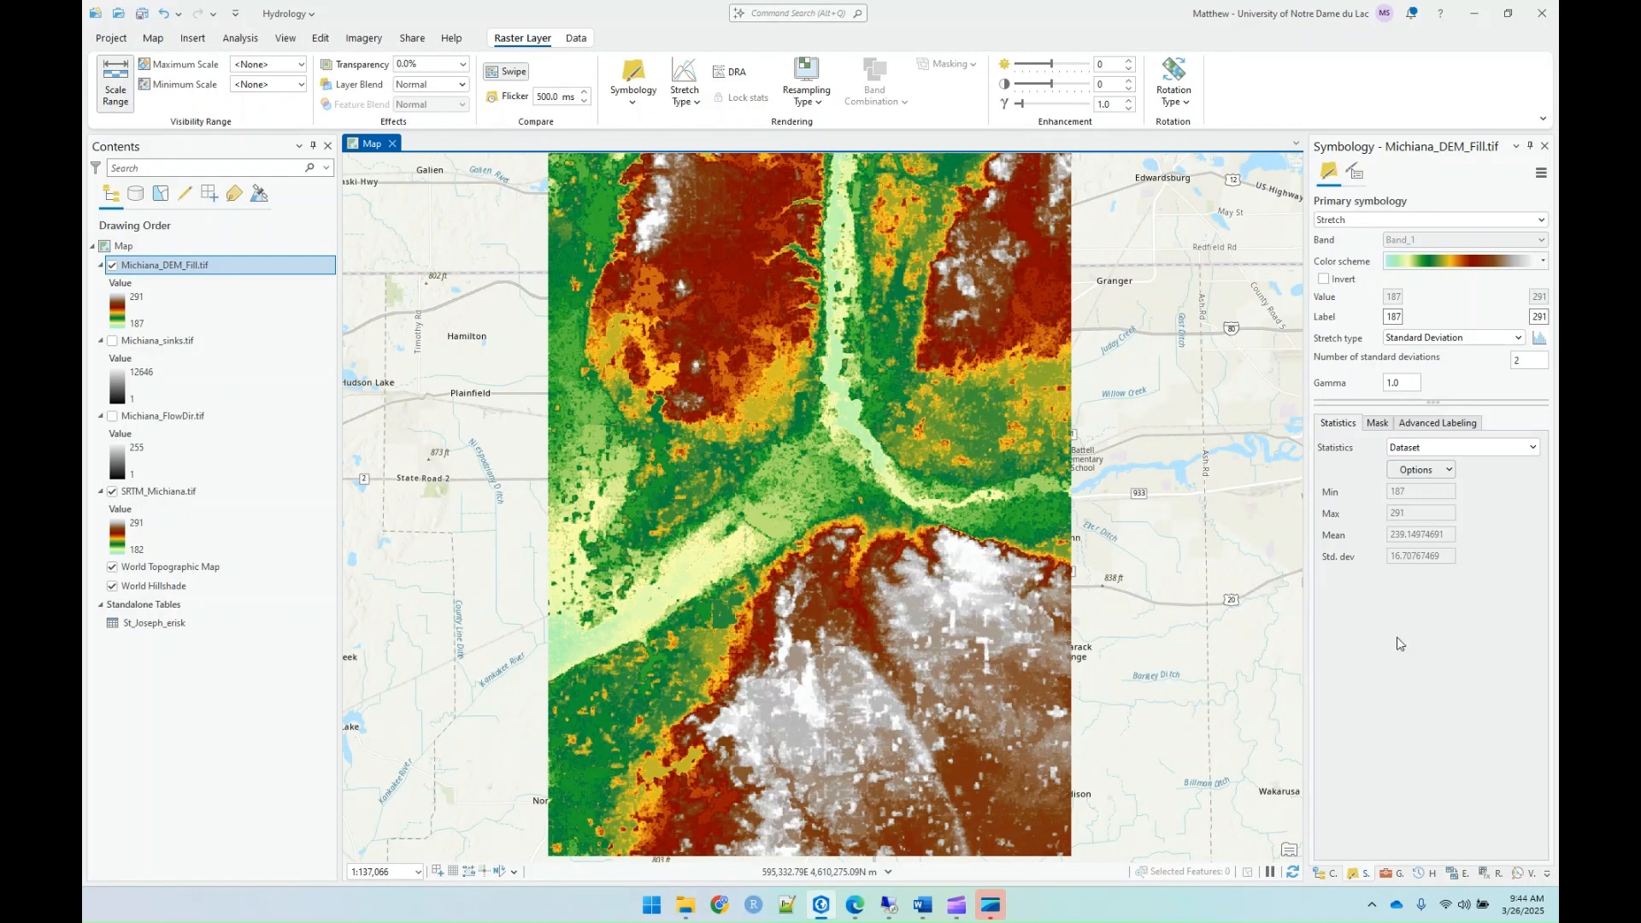
# Step: Open the Flow Direction tool and set Michiana_DEM_Fill.tif as the input surface raster
pyautogui.click(1389, 875)
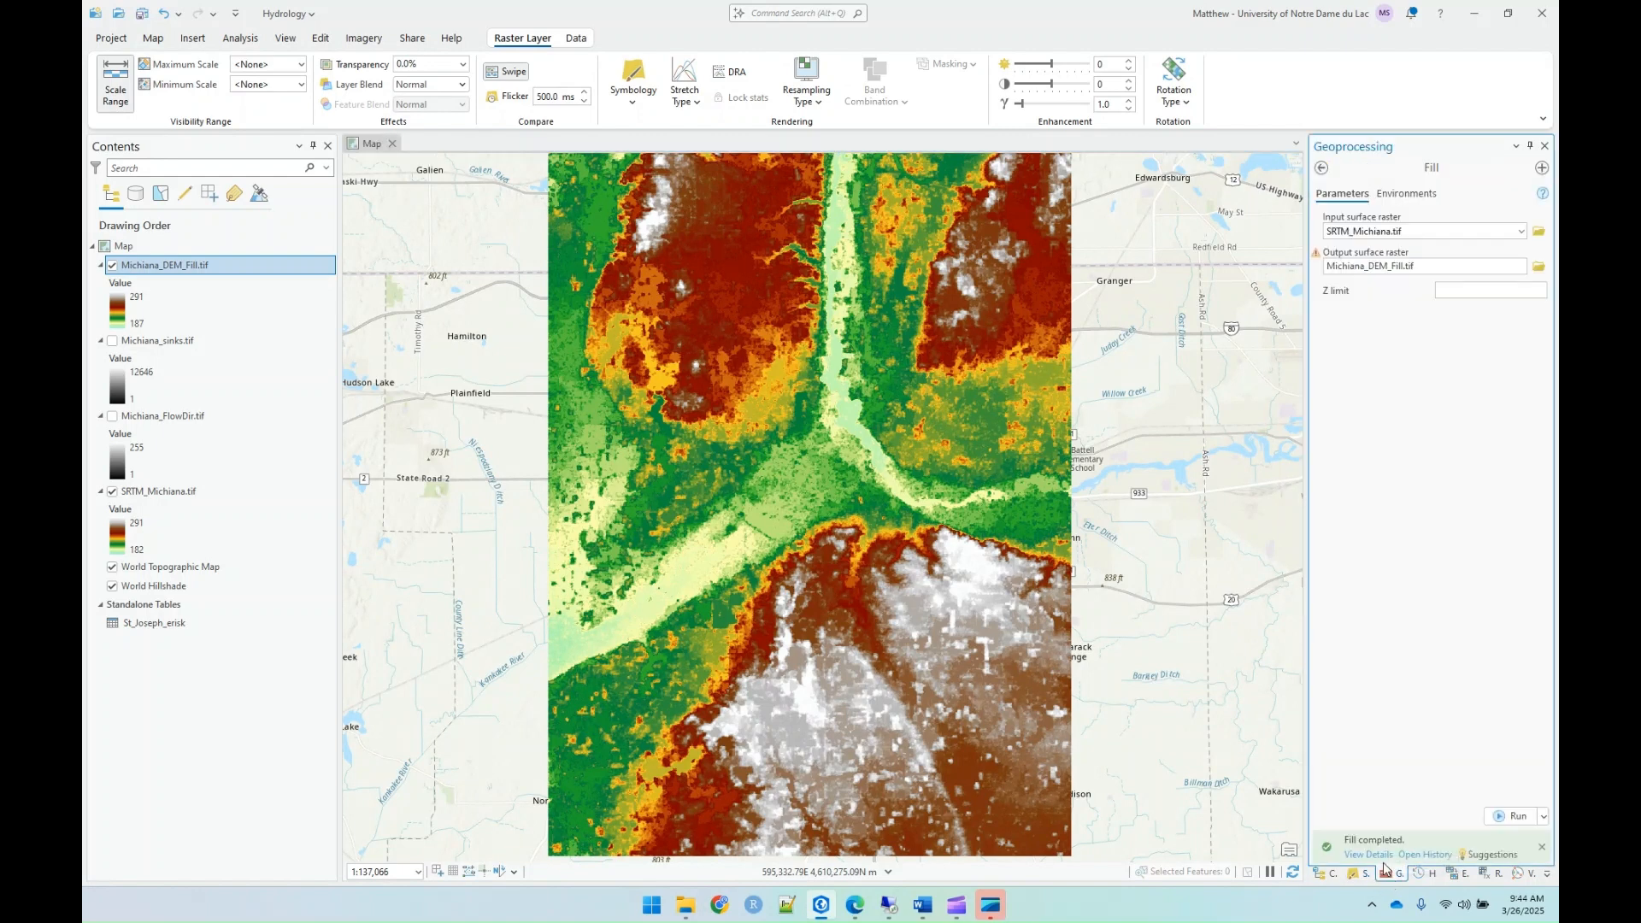
pyautogui.click(1322, 170)
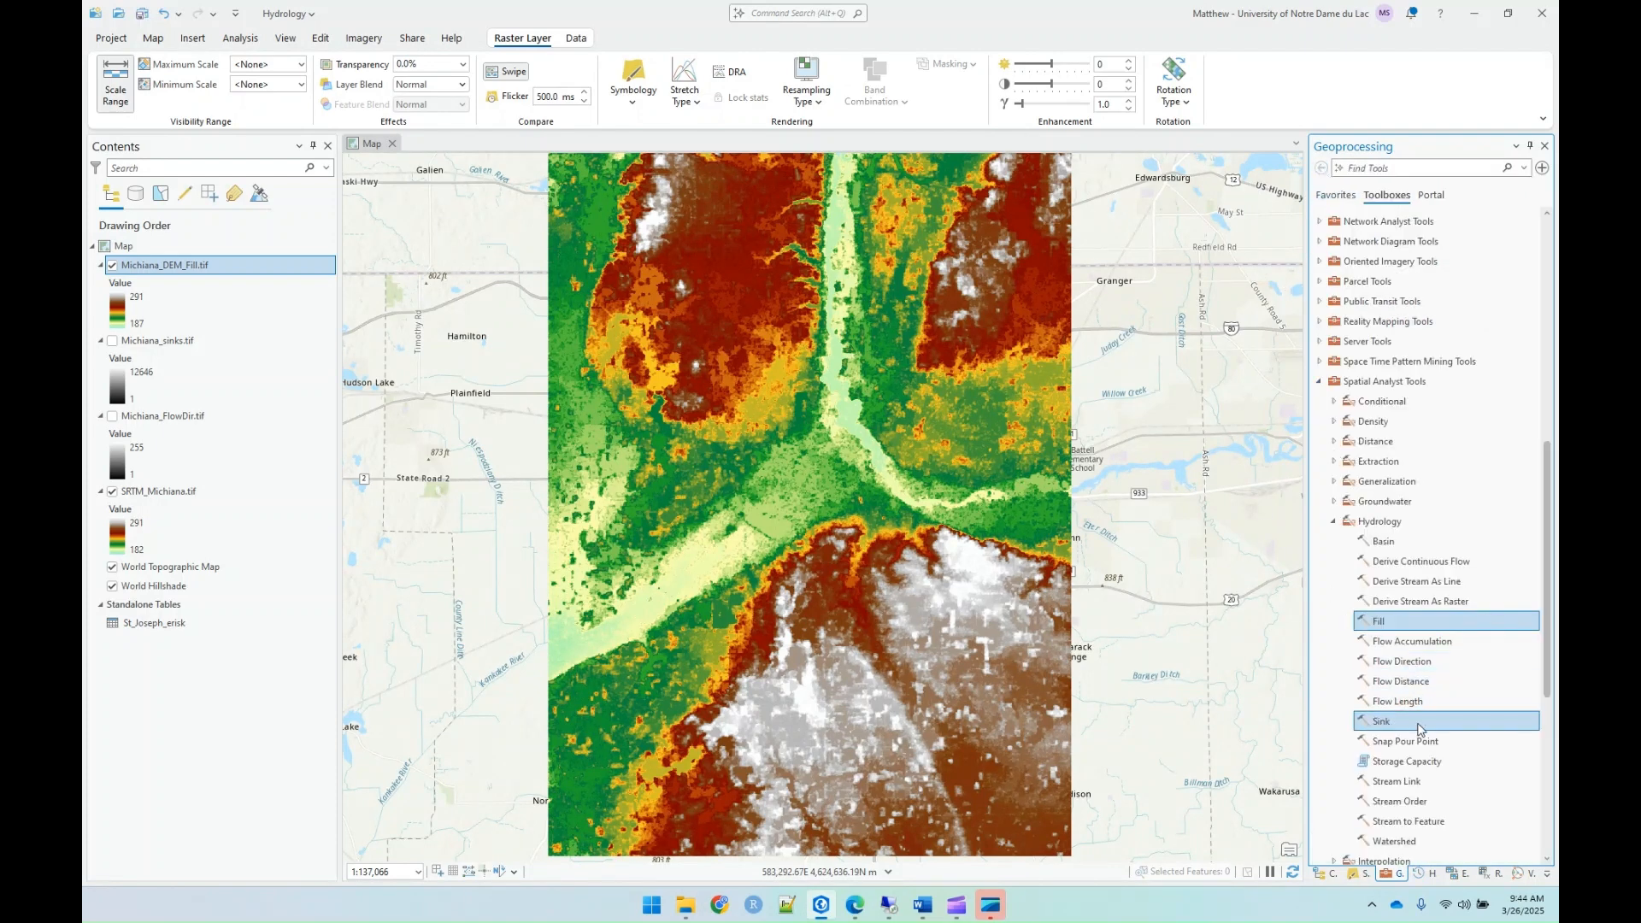
pyautogui.click(1407, 663)
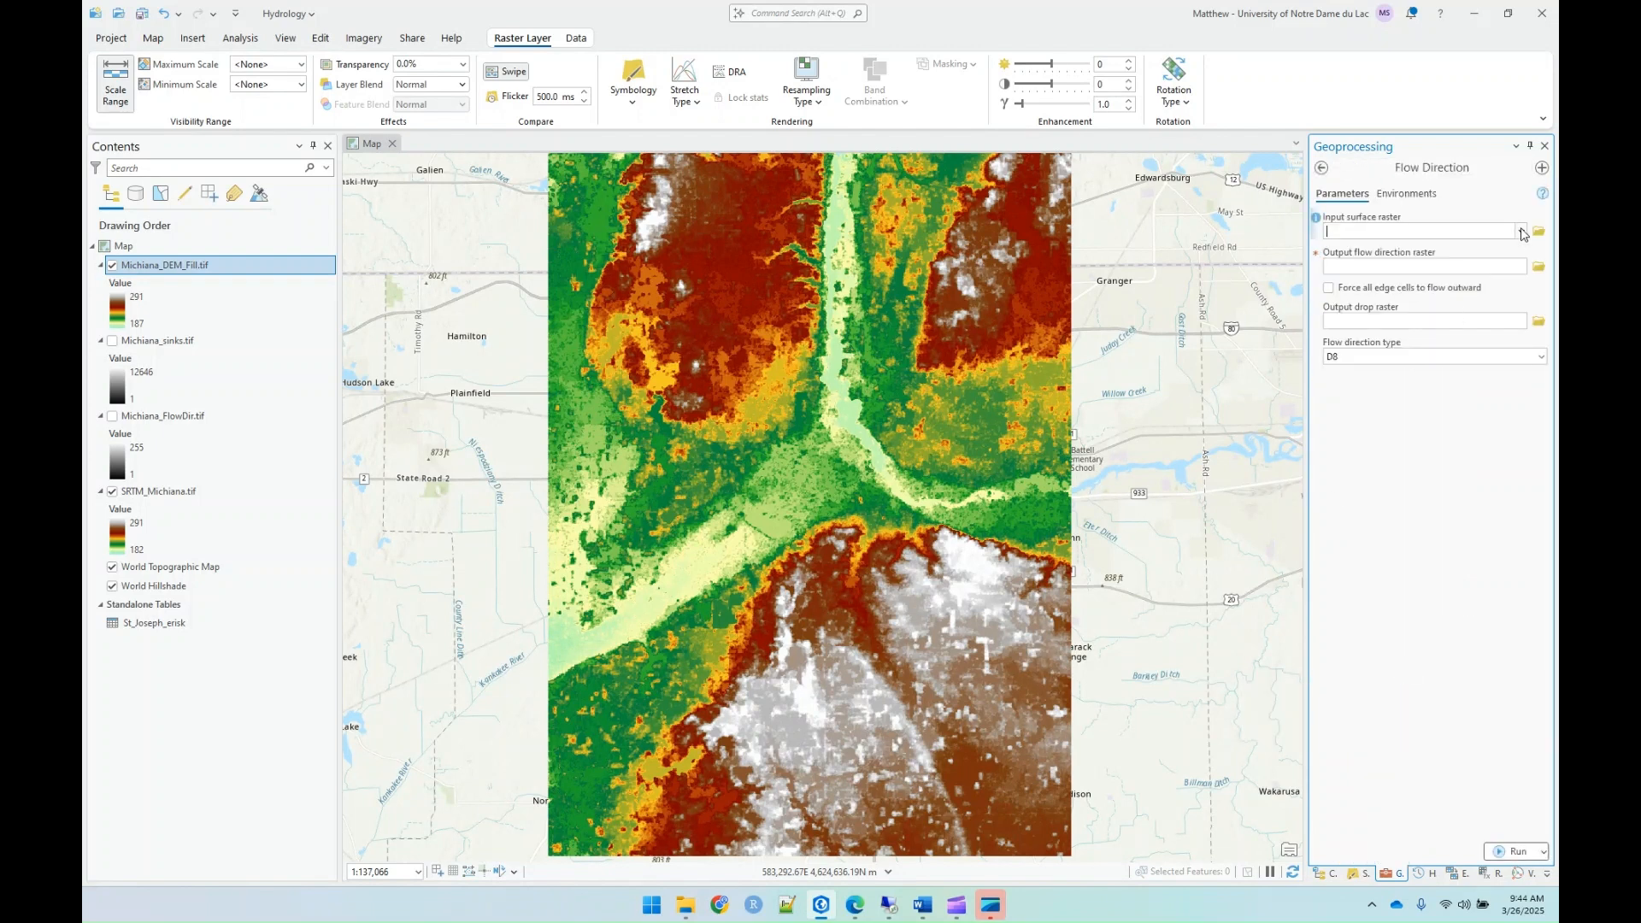
pyautogui.click(1520, 231)
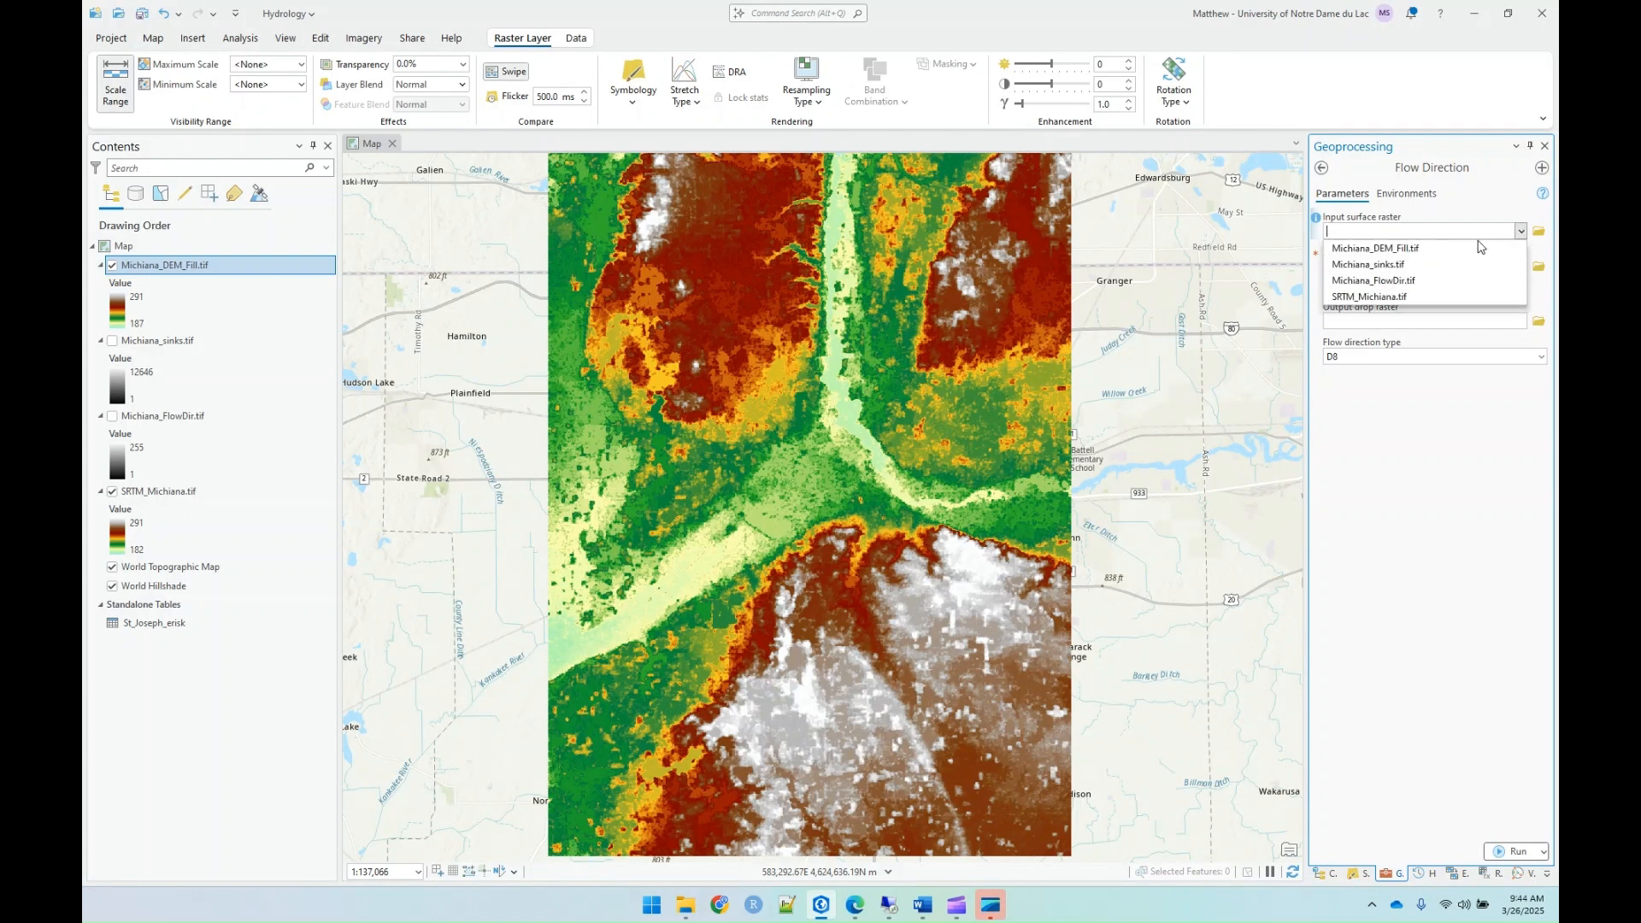
pyautogui.click(1390, 249)
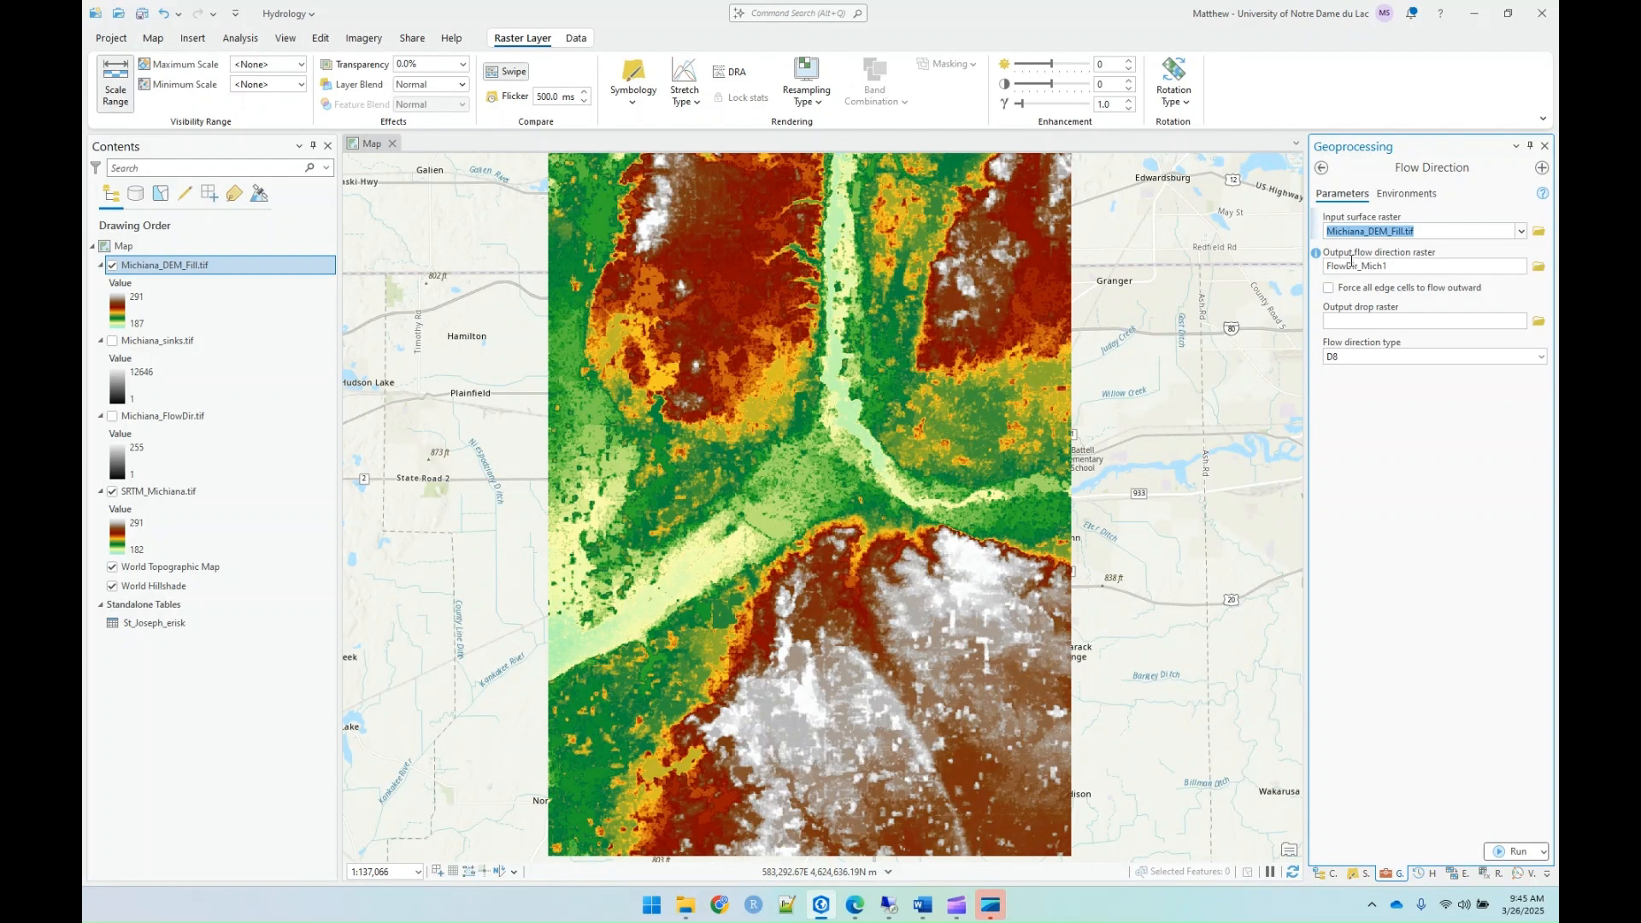
# Step: Set the output flow direction raster to Michiana_FlowDir_Fill.tif in the Lab09_Hydrology folder and run Flow Direction with type D8
pyautogui.click(1539, 267)
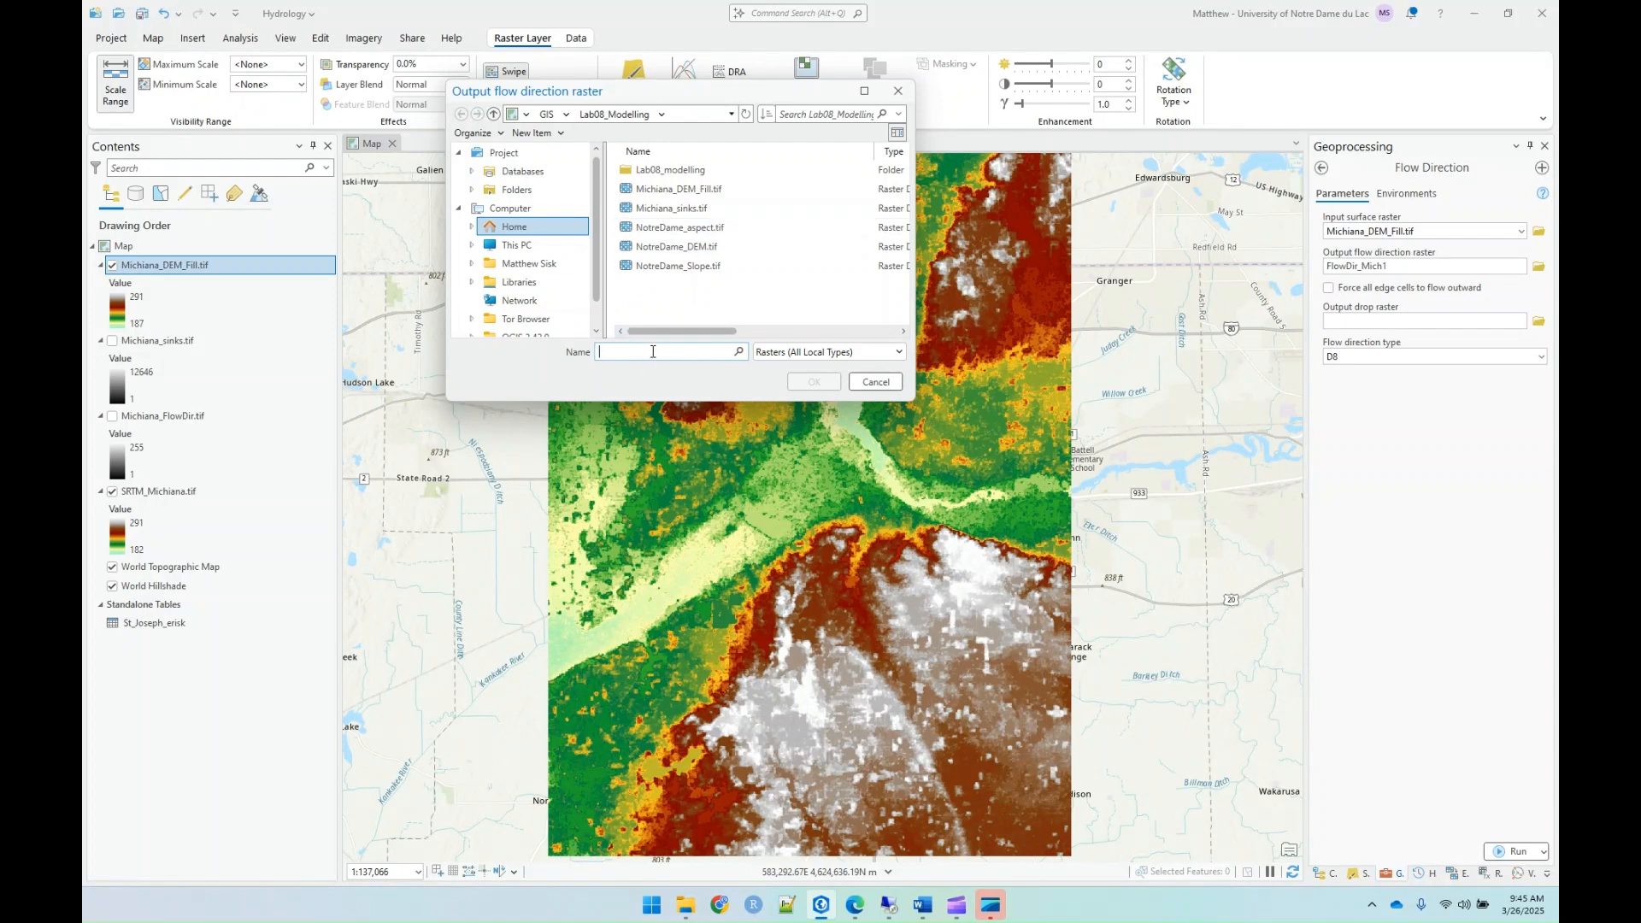
pyautogui.click(516, 190)
pyautogui.click(642, 170)
pyautogui.doubleClick(642, 176)
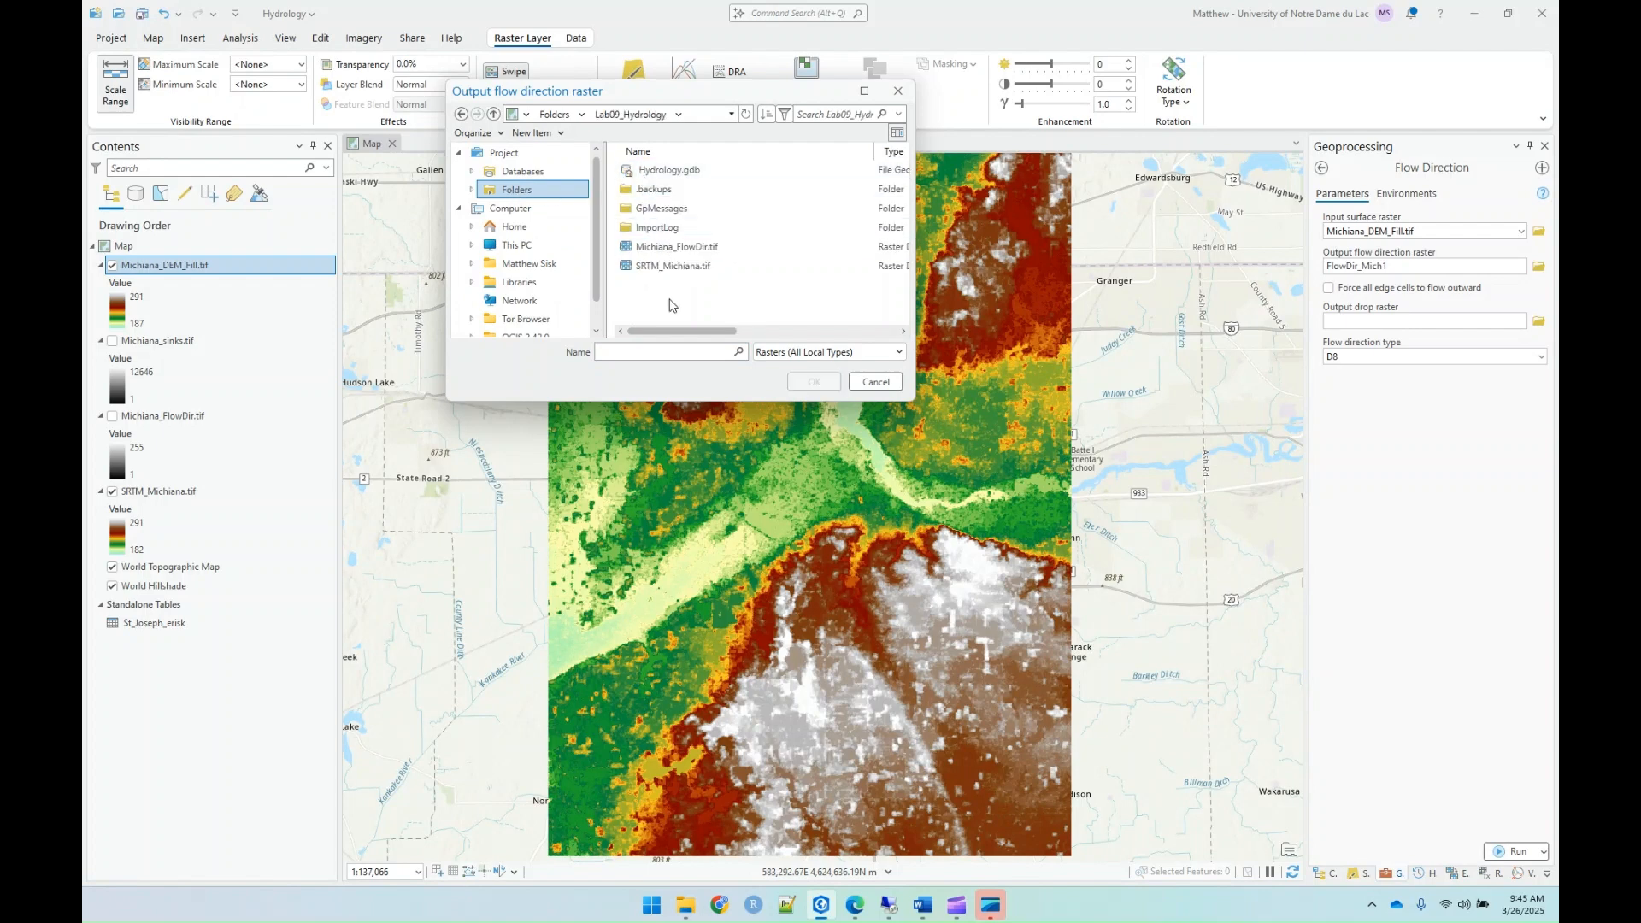
pyautogui.click(656, 352)
pyautogui.write('M')
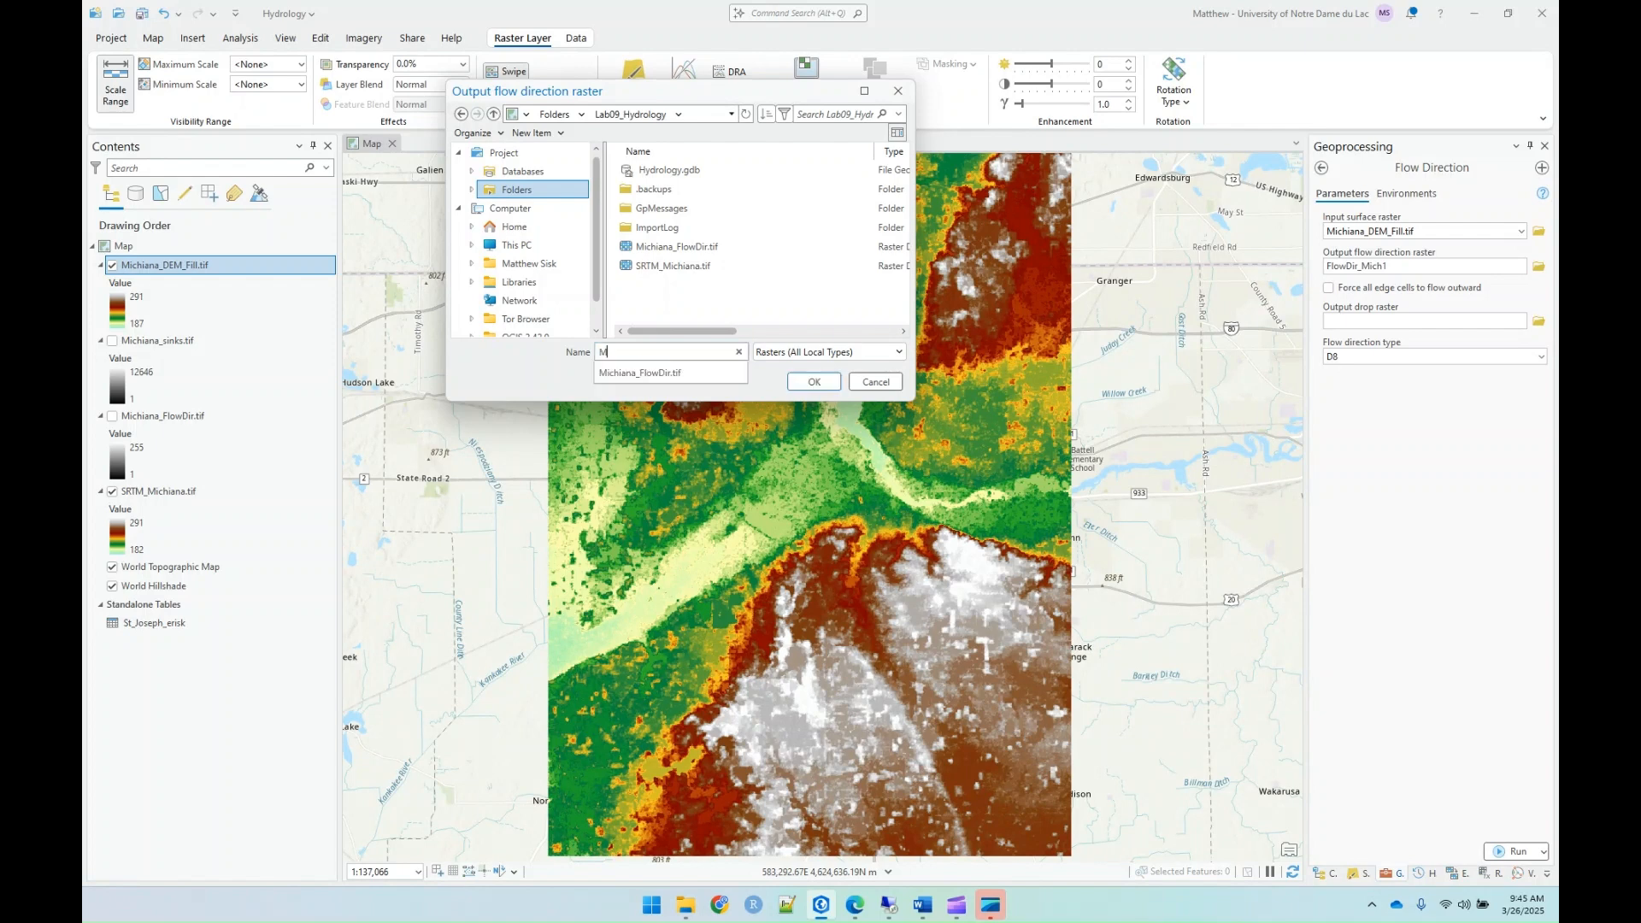
pyautogui.write('ichian')
pyautogui.press('Down')
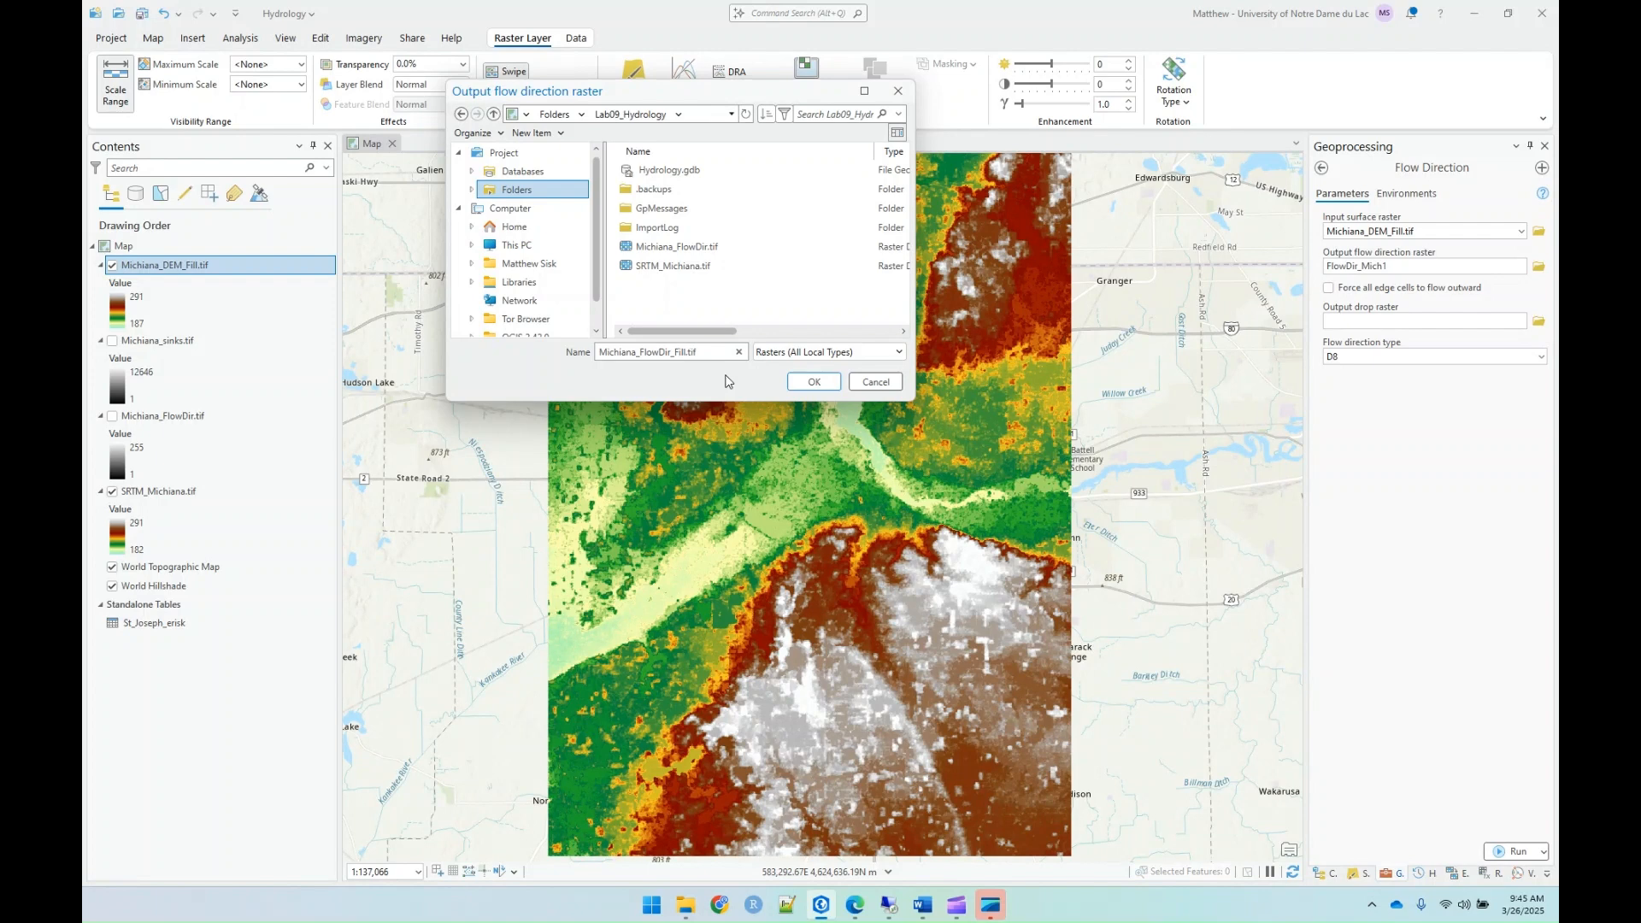
pyautogui.press('Return')
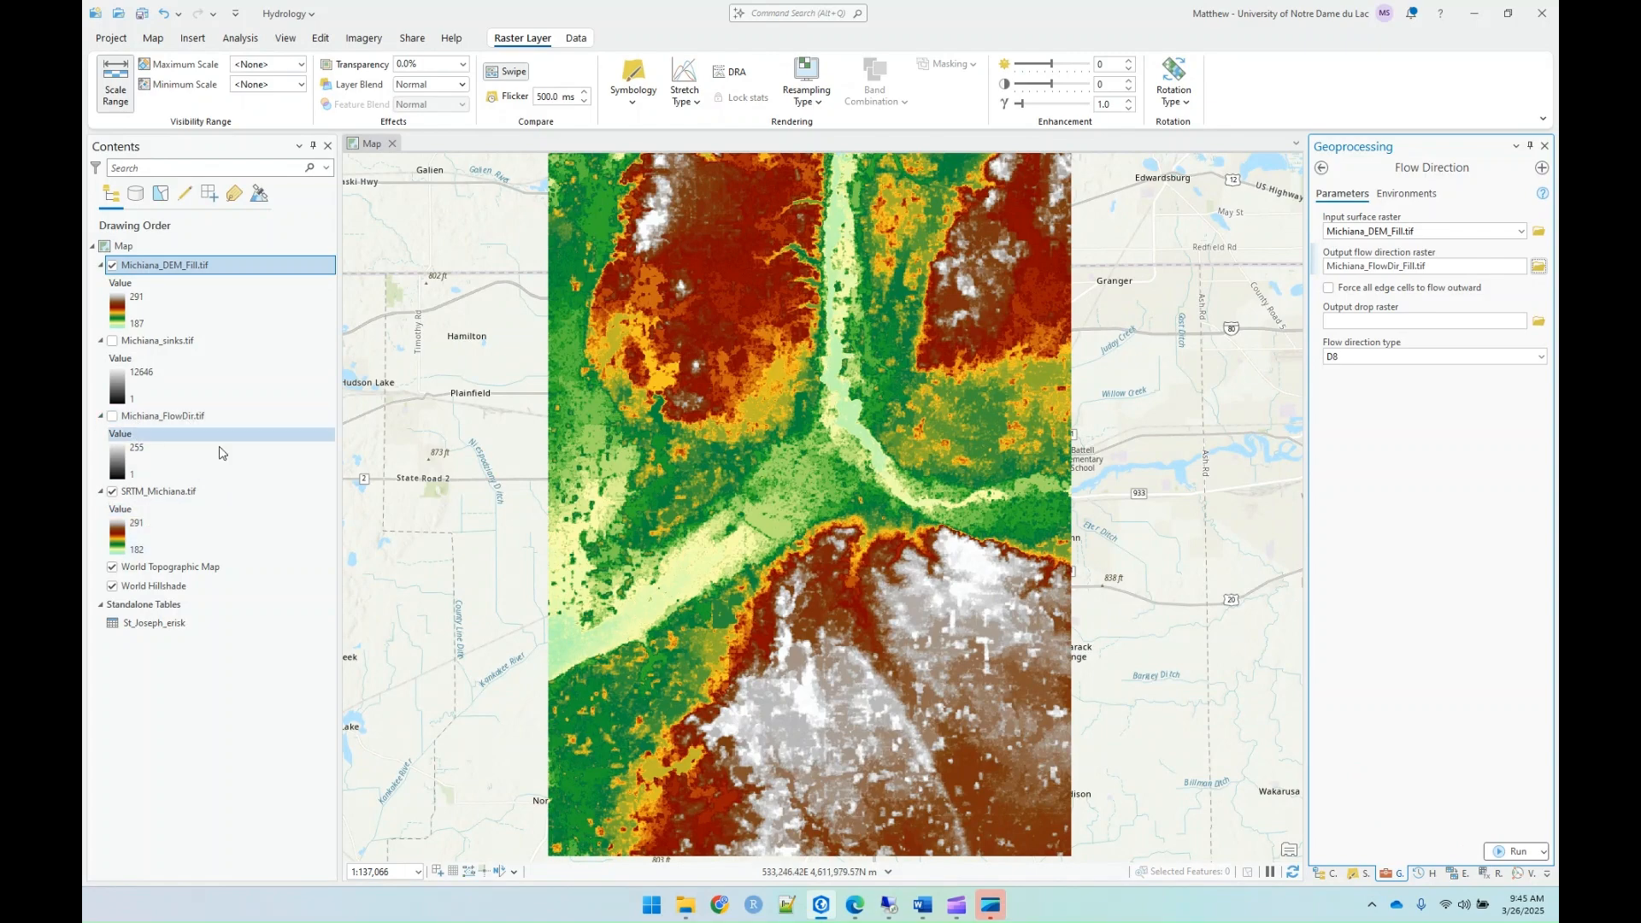
pyautogui.click(1515, 852)
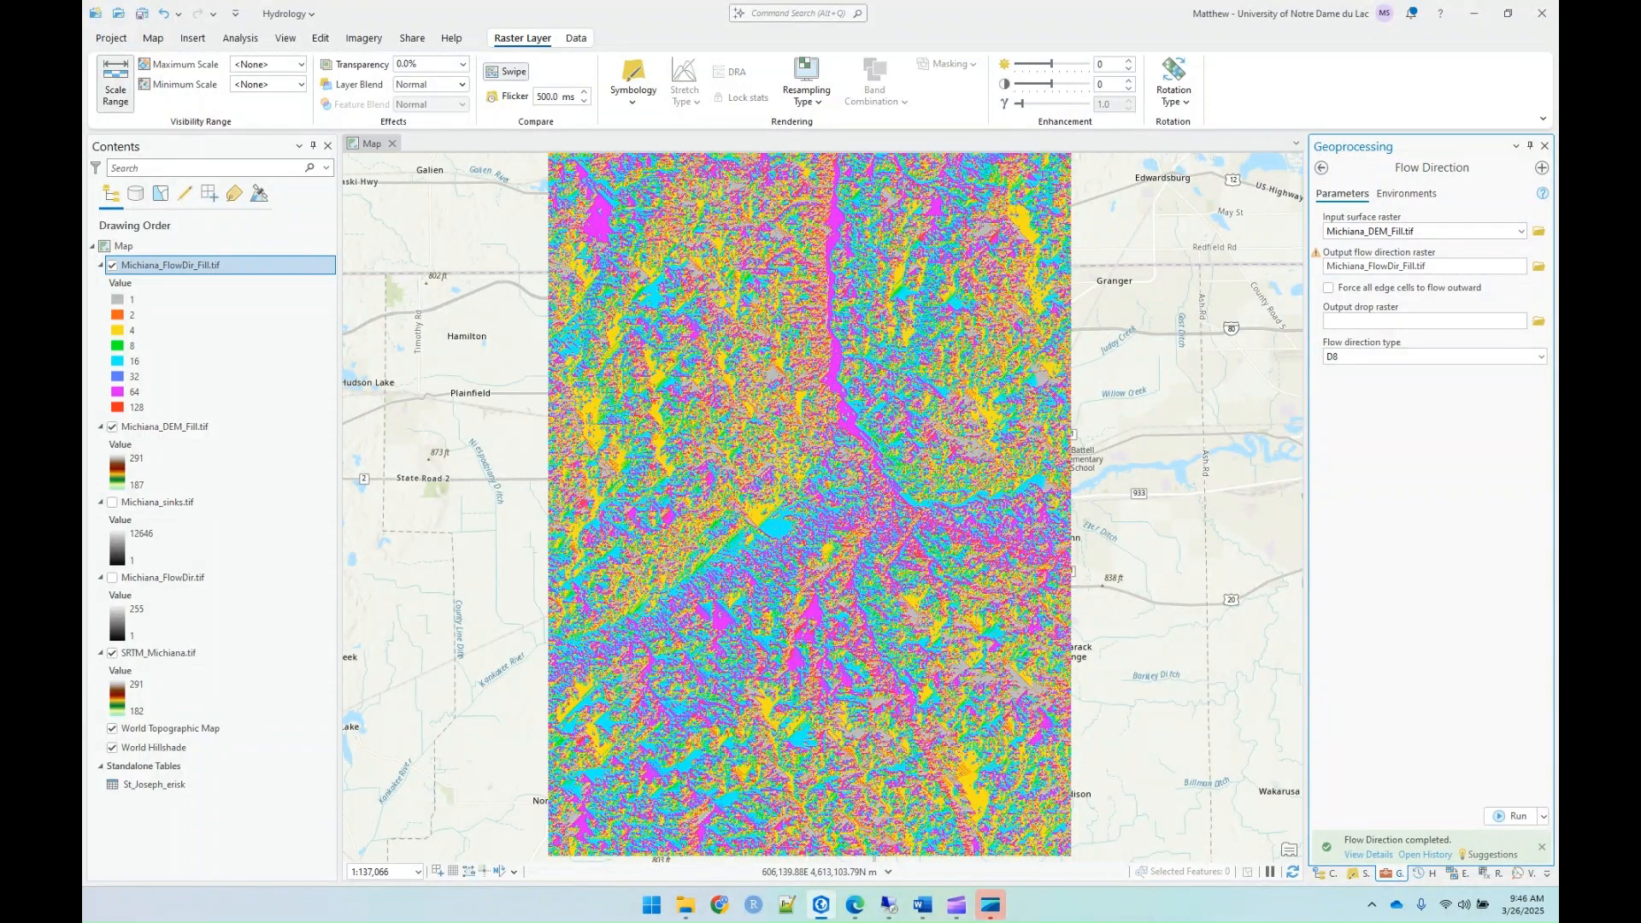
# Step: Open the Flow Accumulation tool and set Michiana_FlowDir_Fill.tif as the input flow direction raster
pyautogui.click(1321, 168)
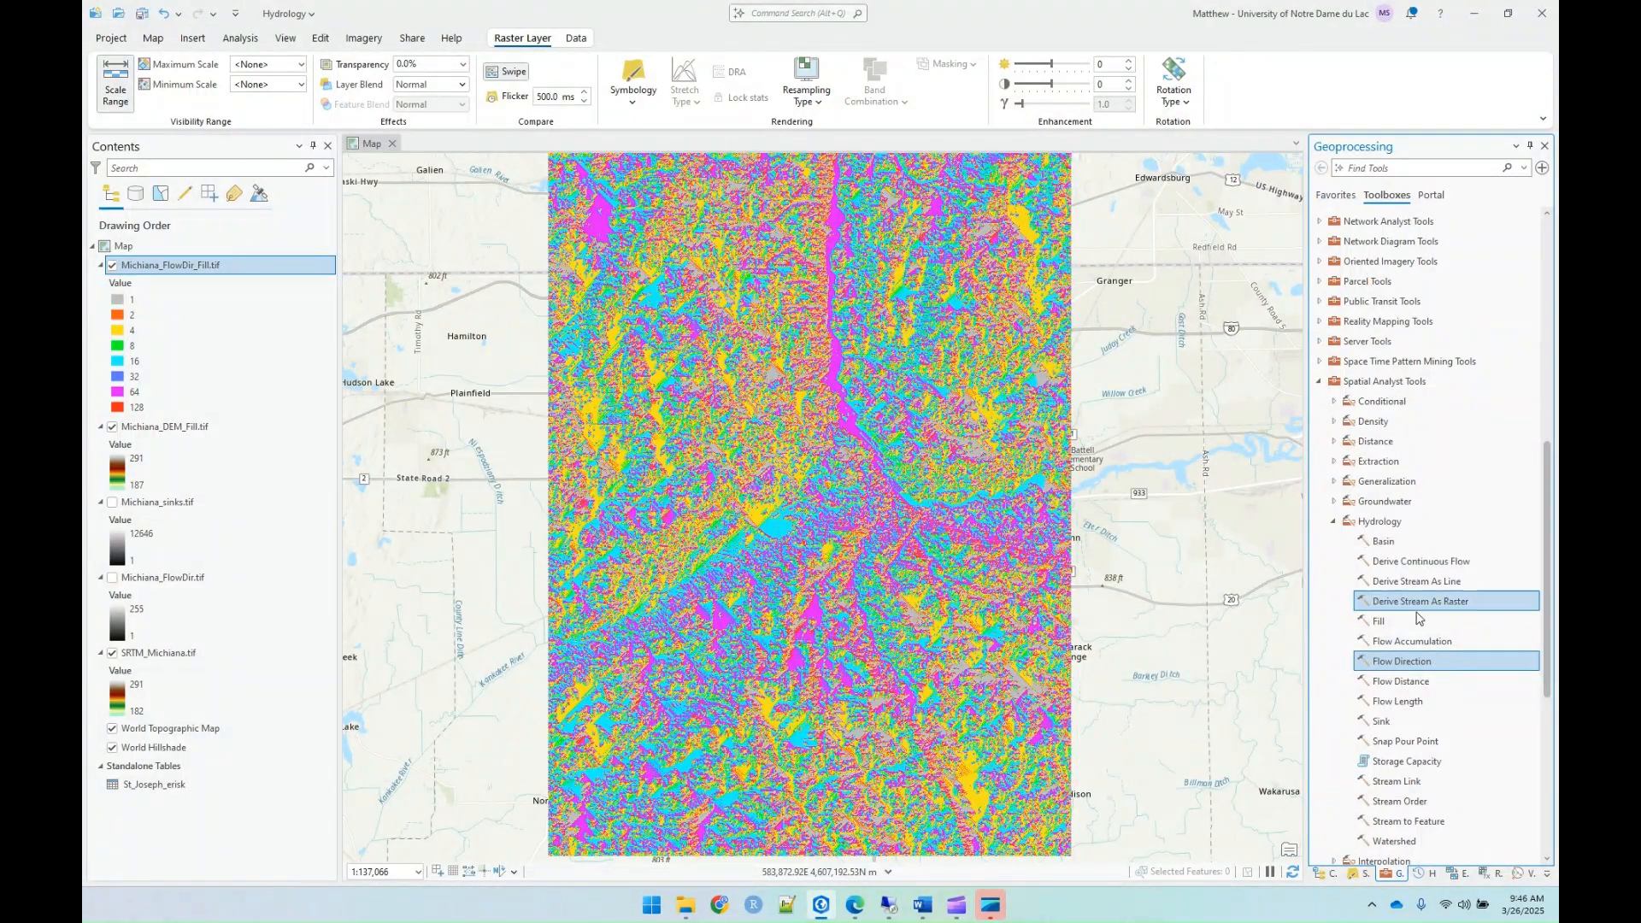
pyautogui.doubleClick(1412, 642)
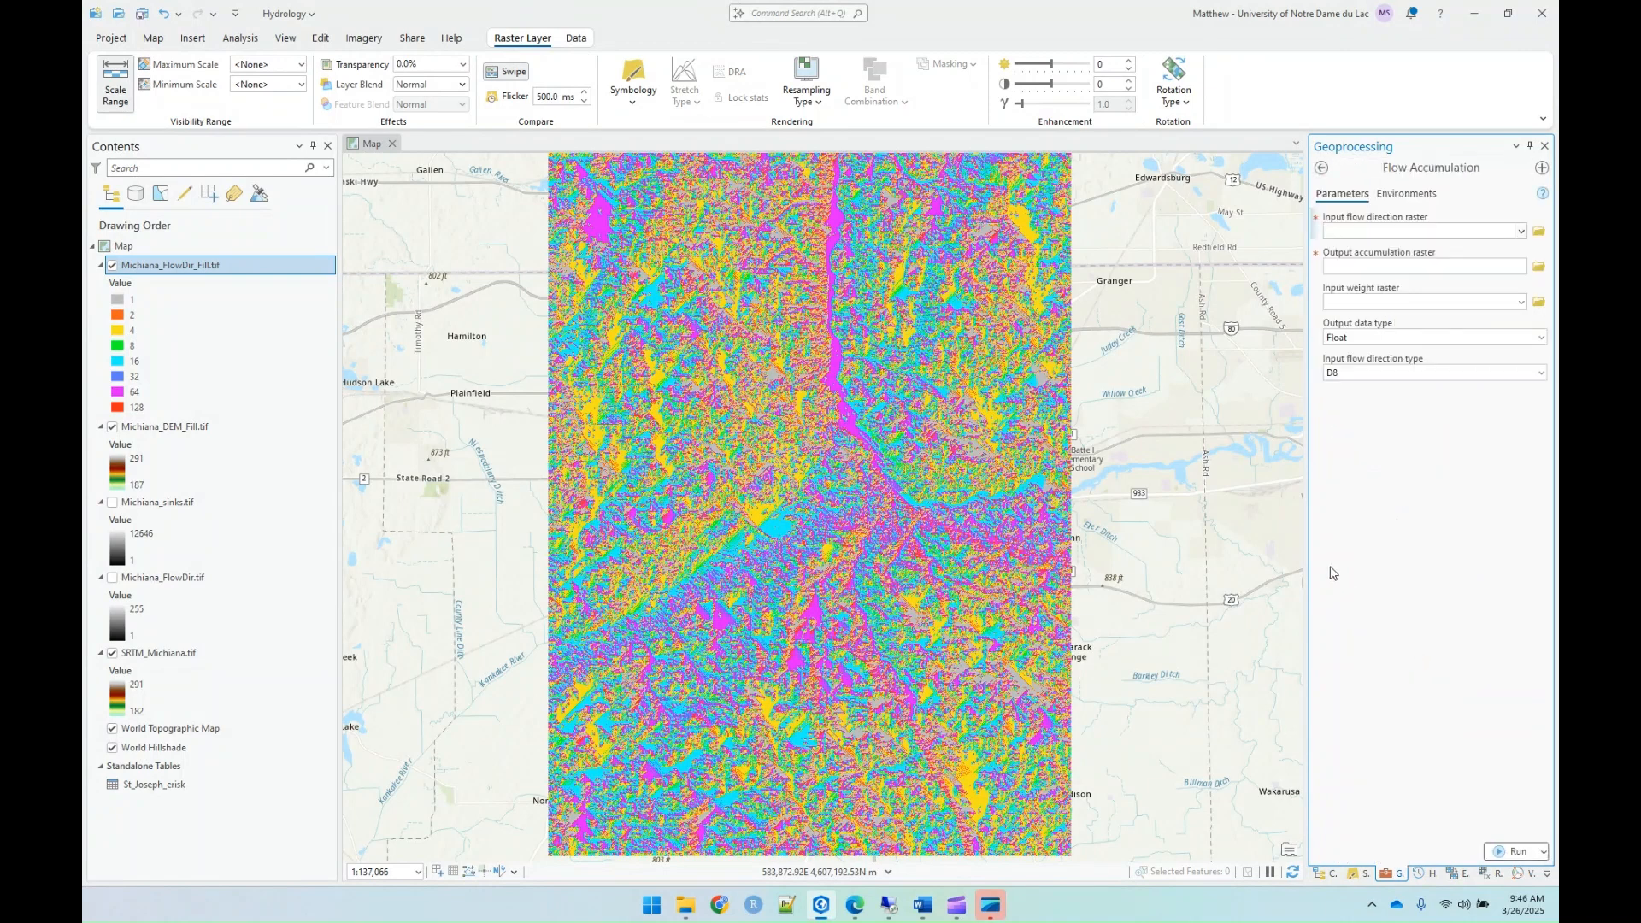
pyautogui.click(1524, 234)
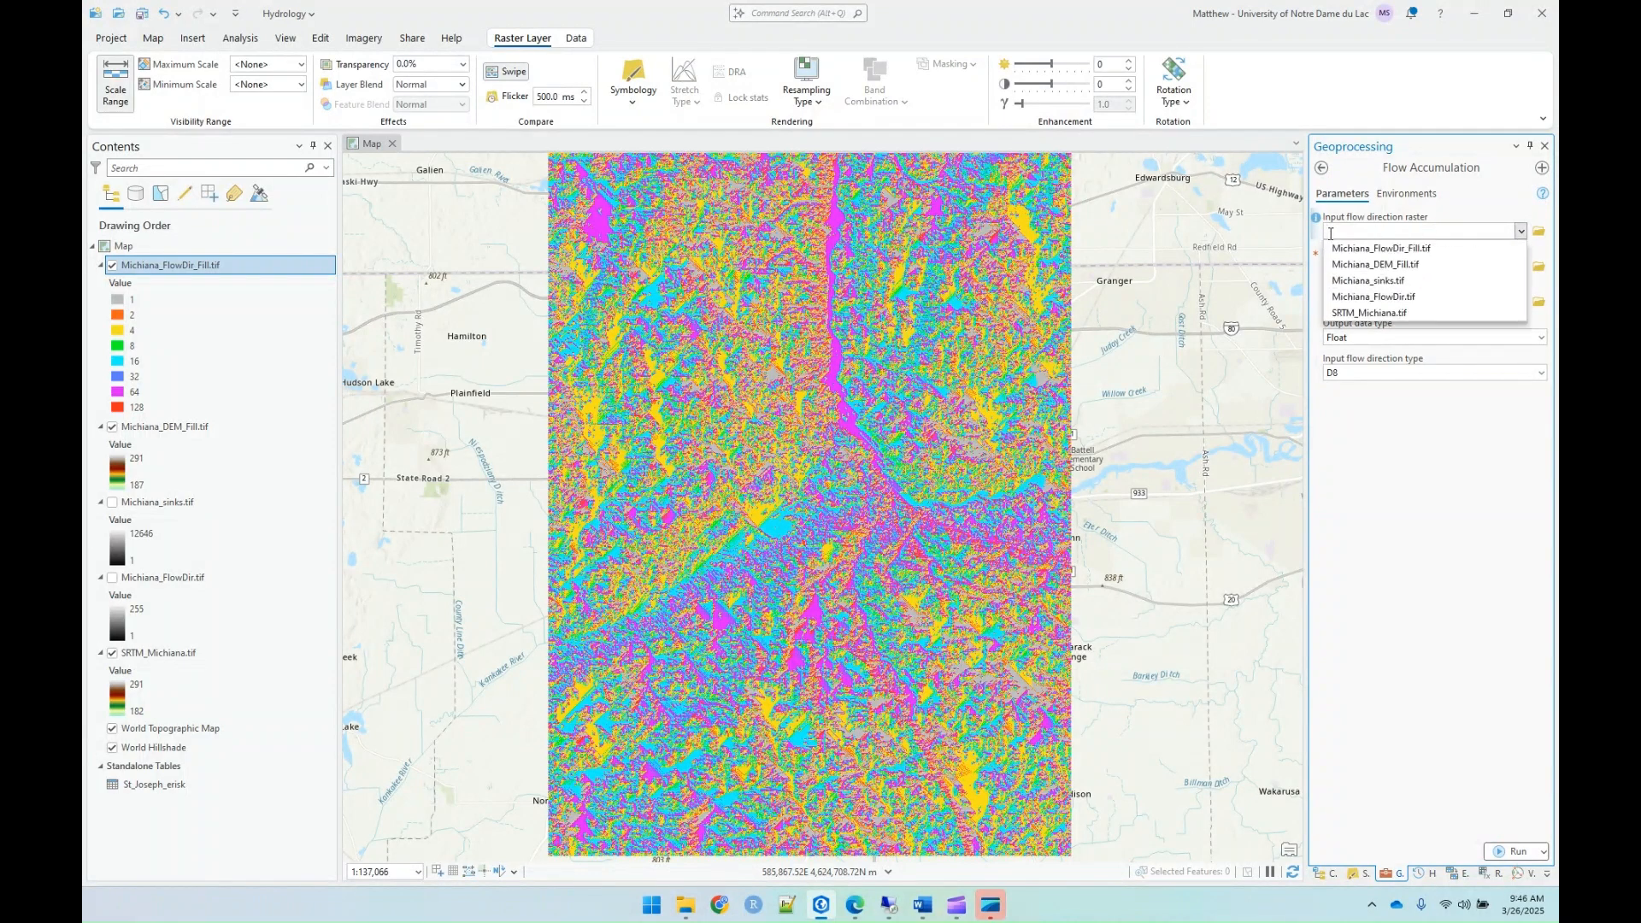
pyautogui.click(1414, 249)
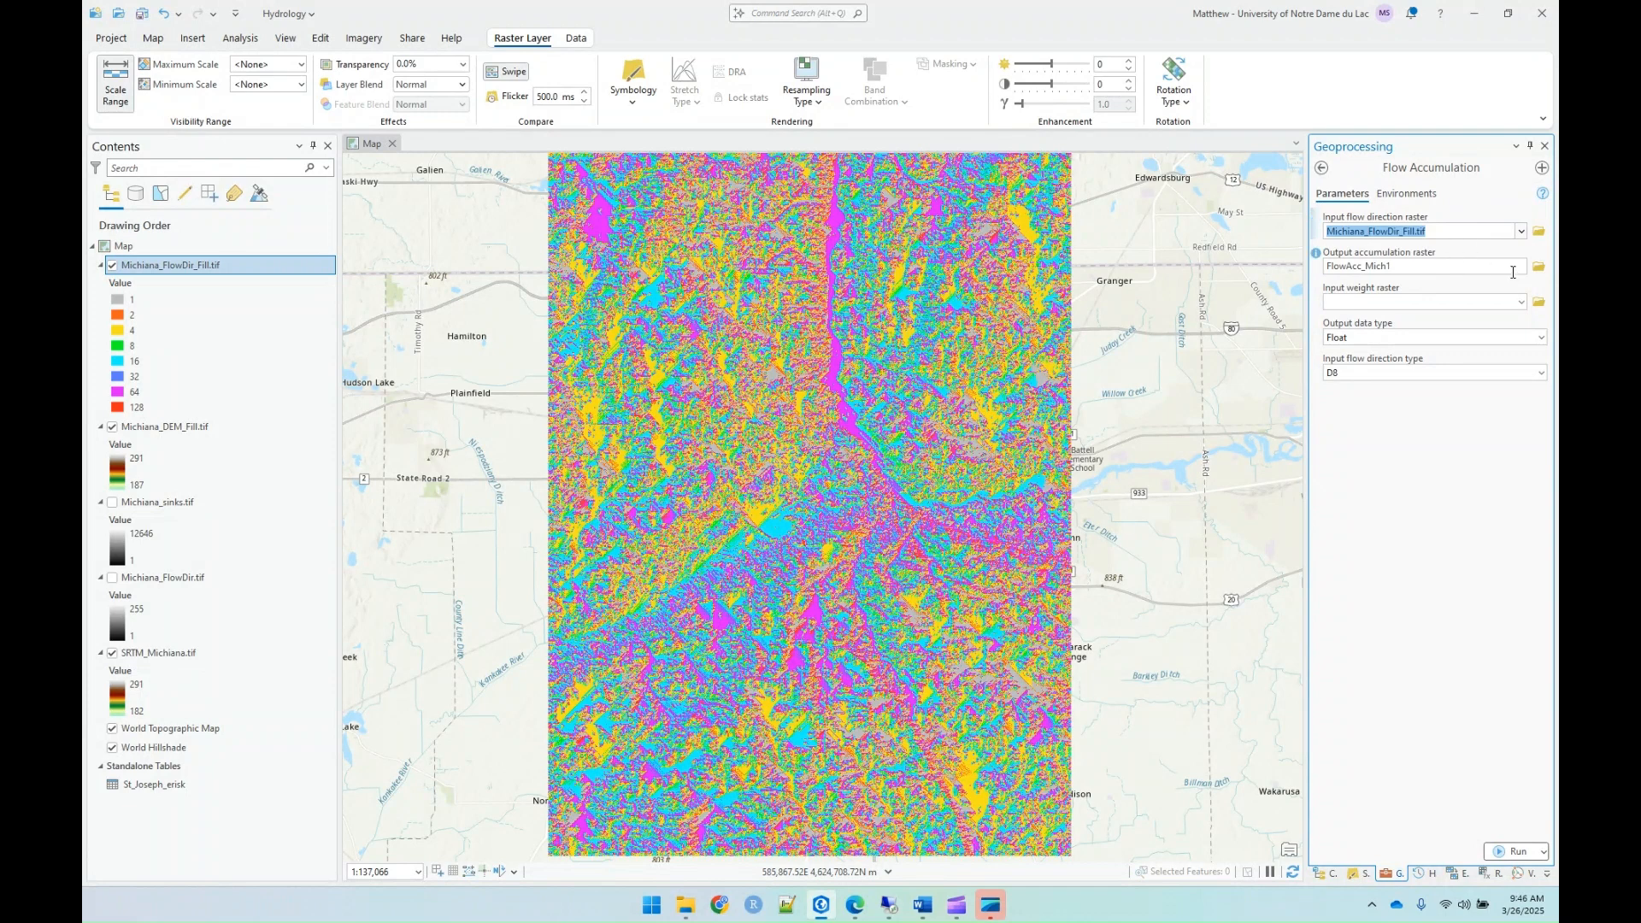
# Step: Set the output accumulation raster to Michiana_FlowAcc.tif in the Lab09_Hydrology folder and run Flow Accumulation with Float output and type D8
pyautogui.click(1539, 267)
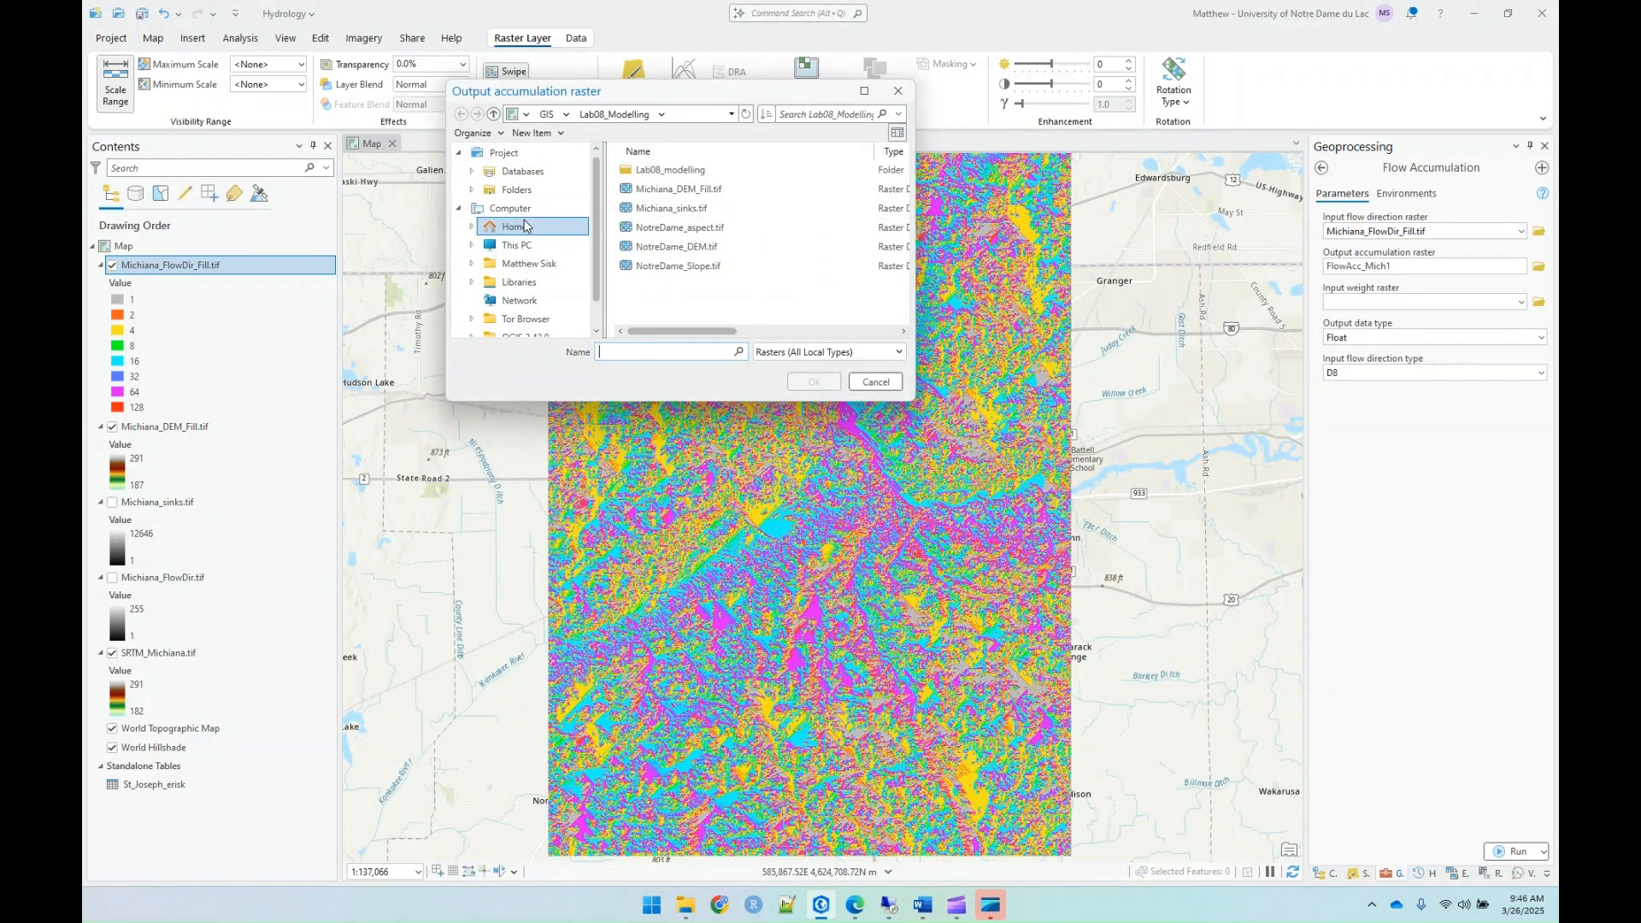
pyautogui.click(516, 190)
pyautogui.click(647, 172)
pyautogui.doubleClick(647, 173)
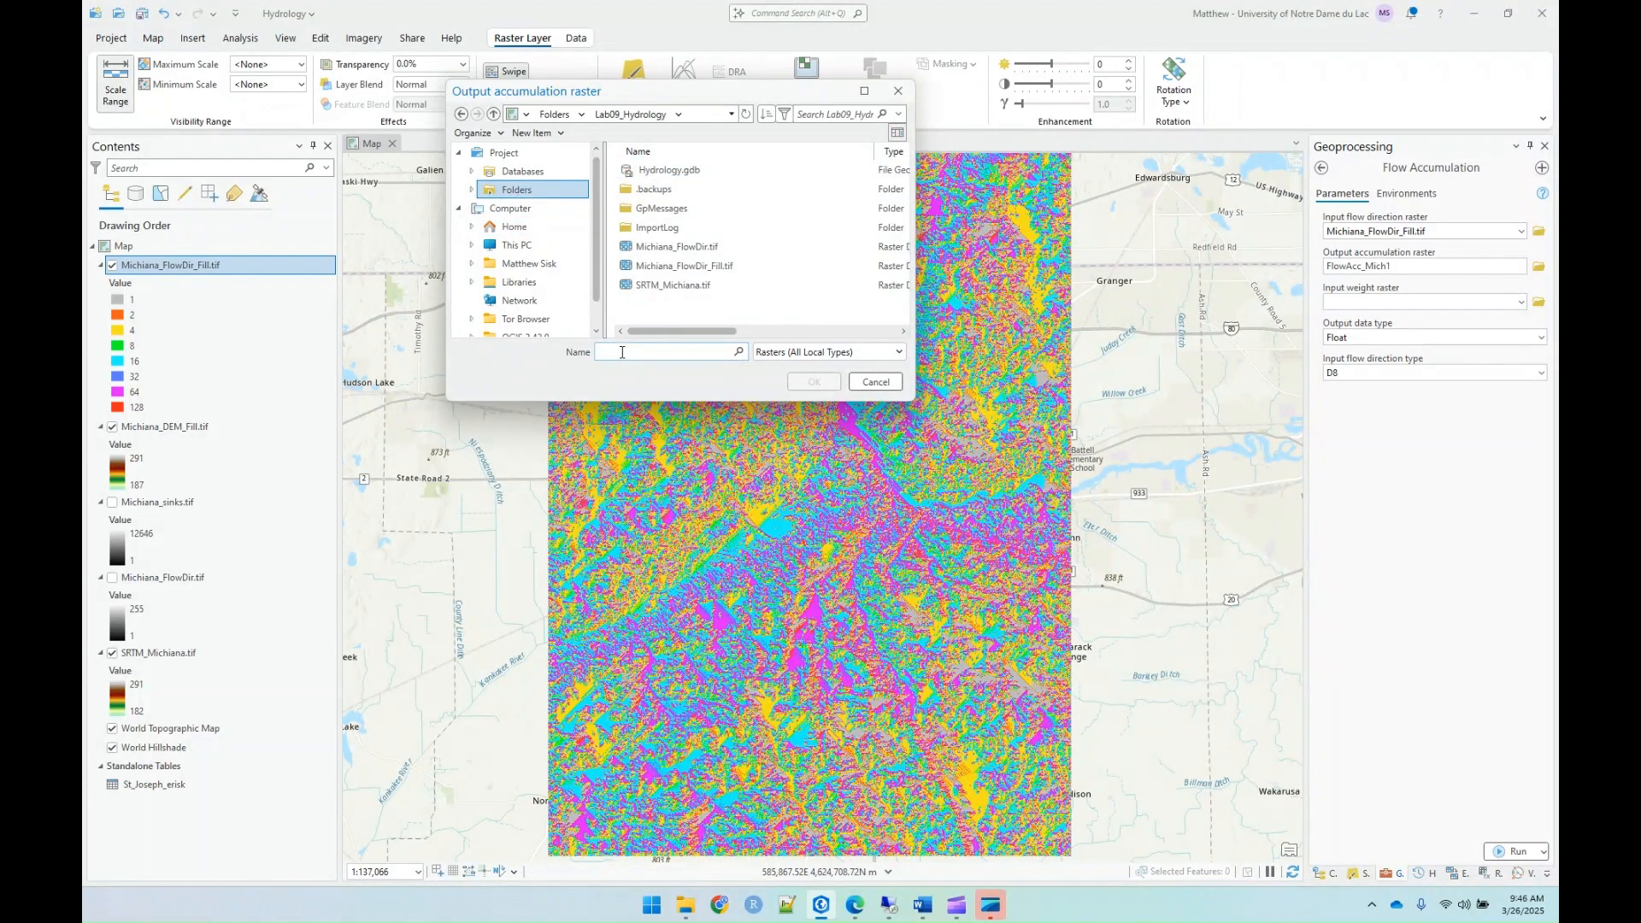
pyautogui.write('Michiana_Flow')
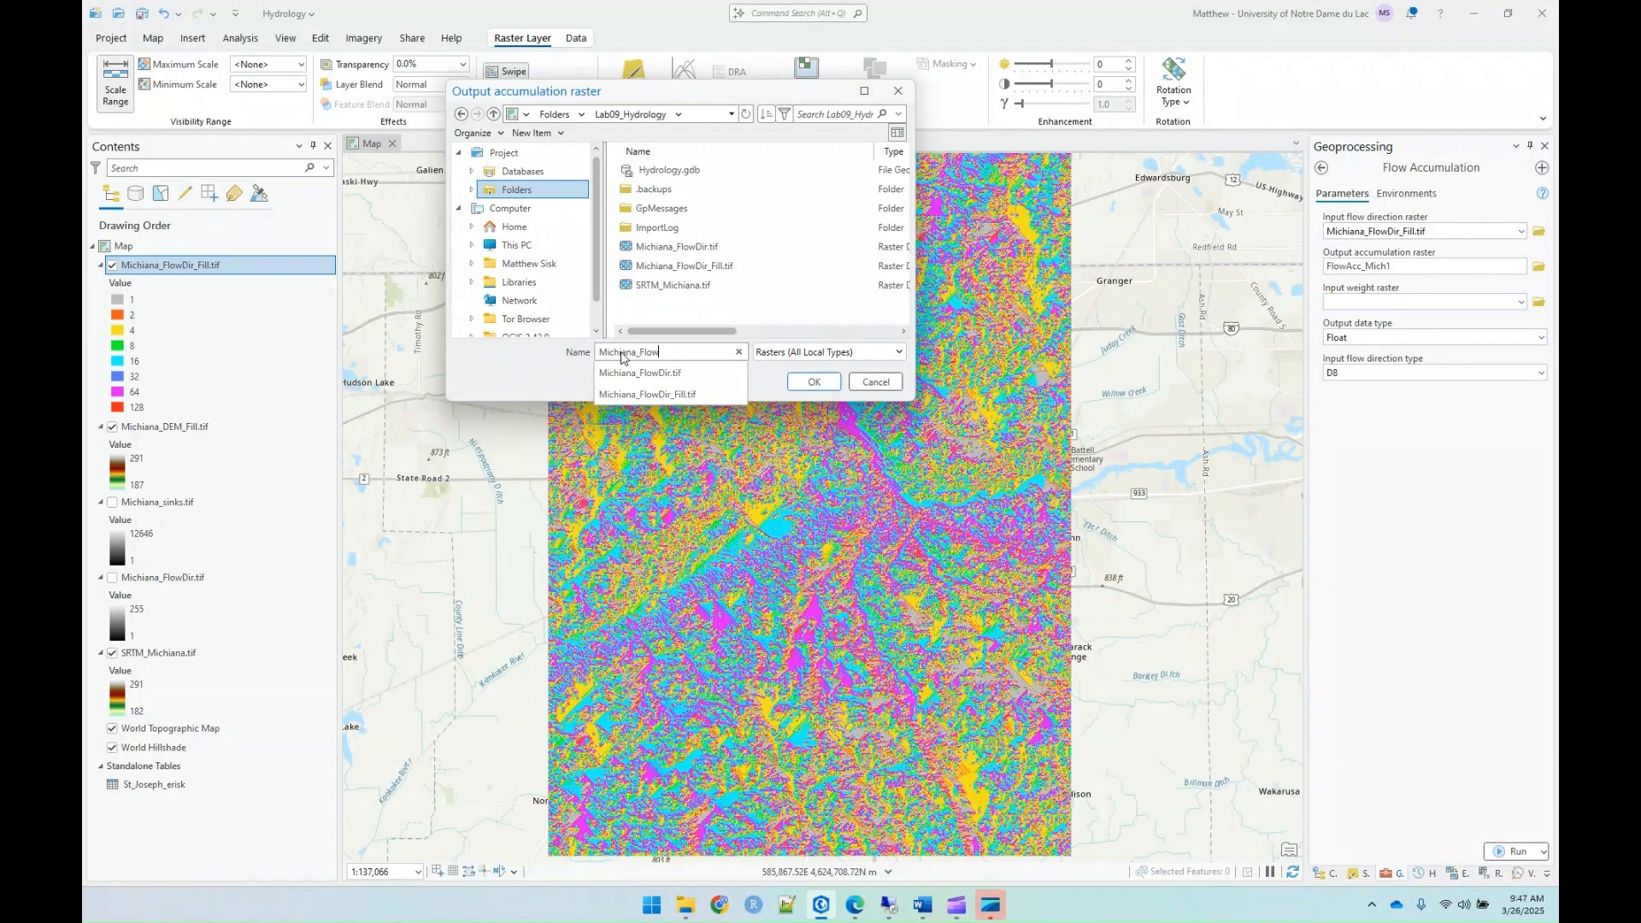
pyautogui.write('Acc.tif')
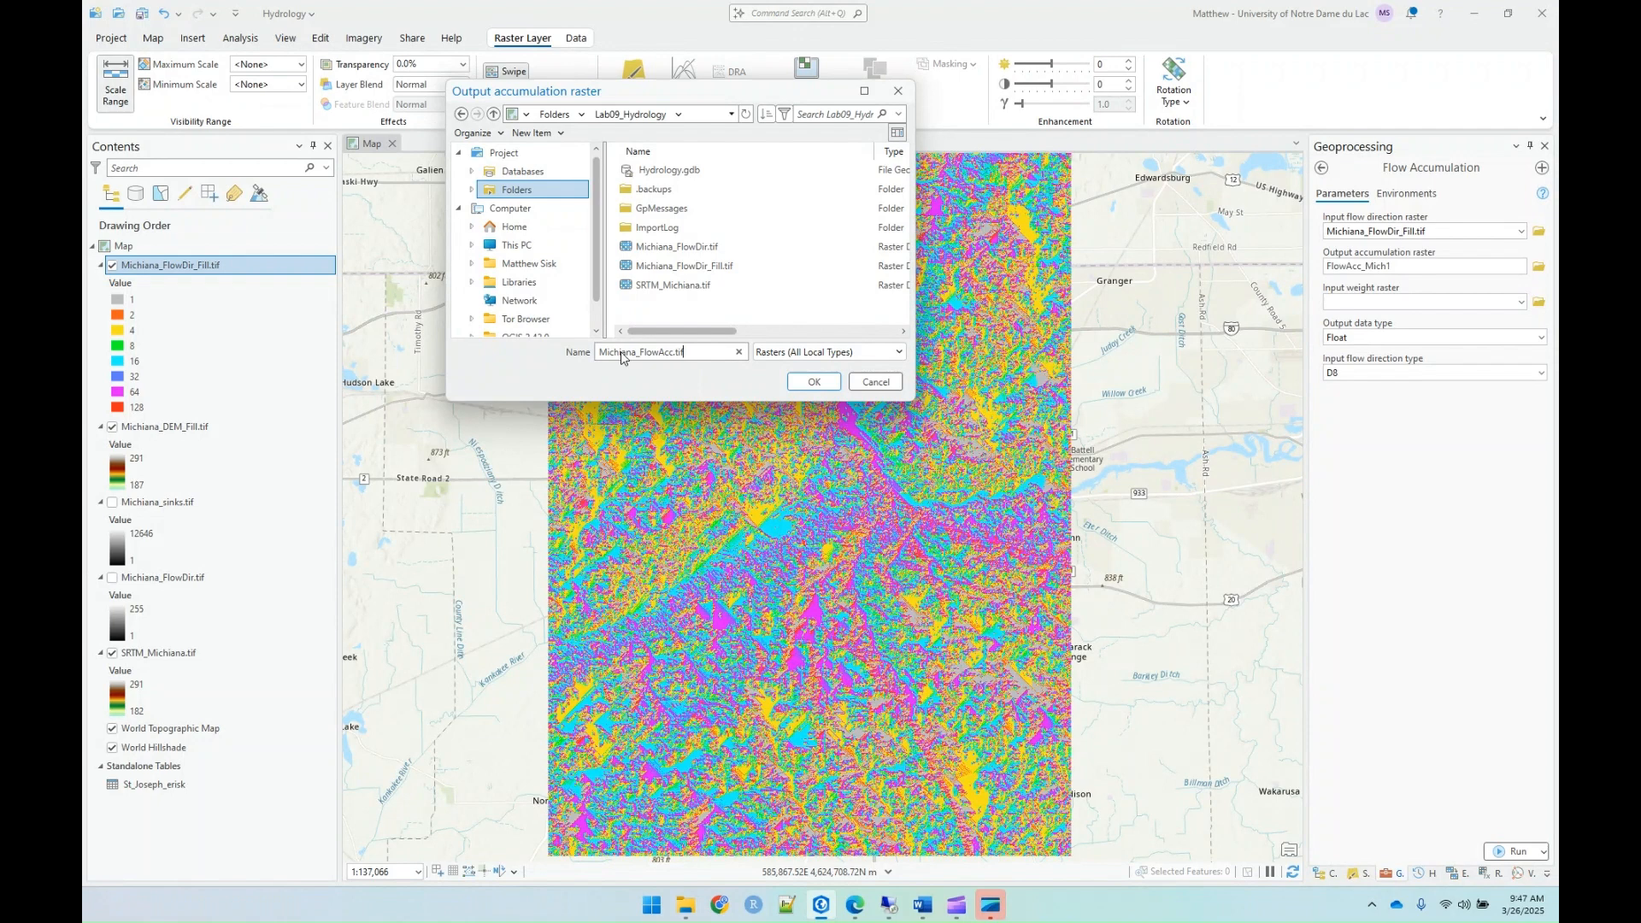
pyautogui.click(814, 381)
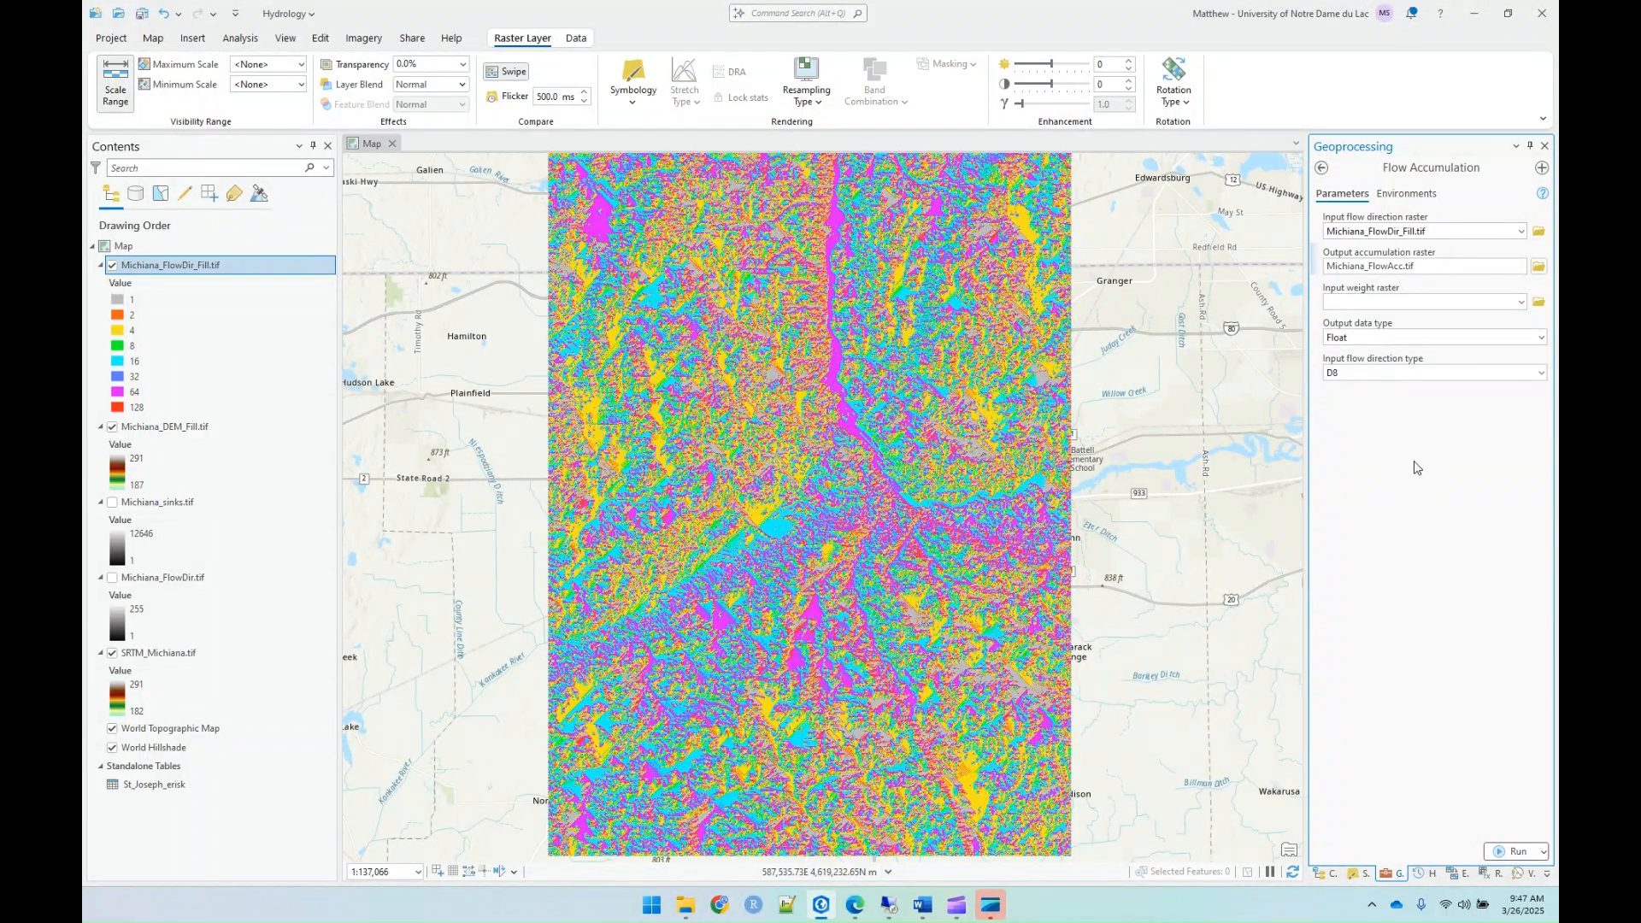
pyautogui.click(1504, 853)
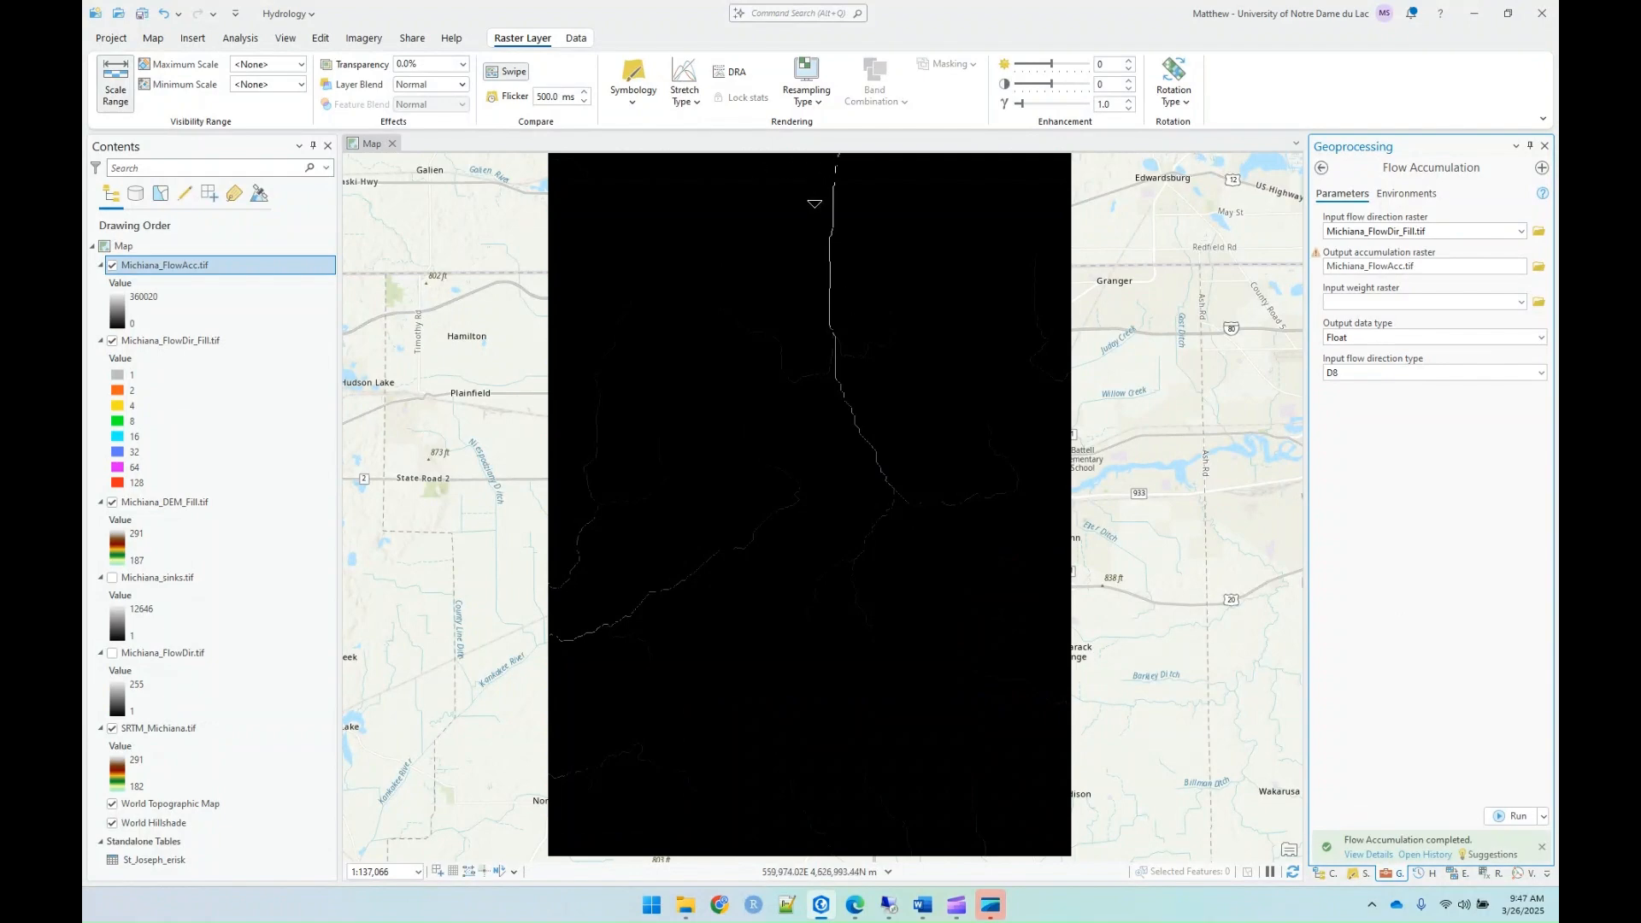
# Step: Symbolize Michiana_FlowAcc.tif with a Standard Deviation stretch using 0.25 standard deviations
pyautogui.click(113, 266)
pyautogui.click(113, 267)
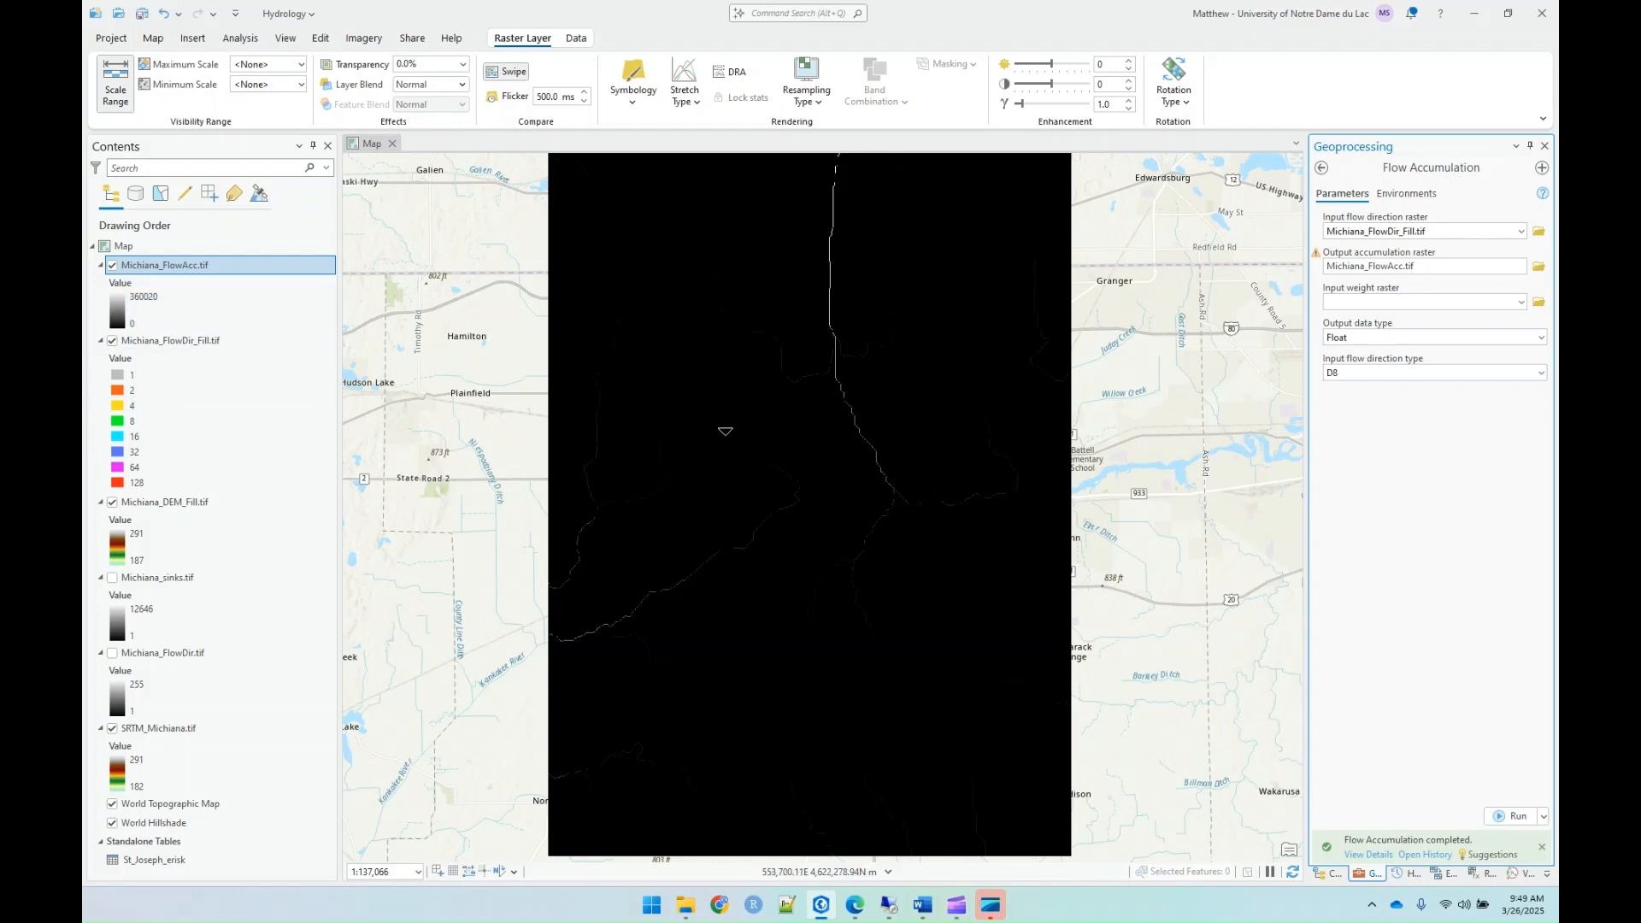
pyautogui.click(111, 319)
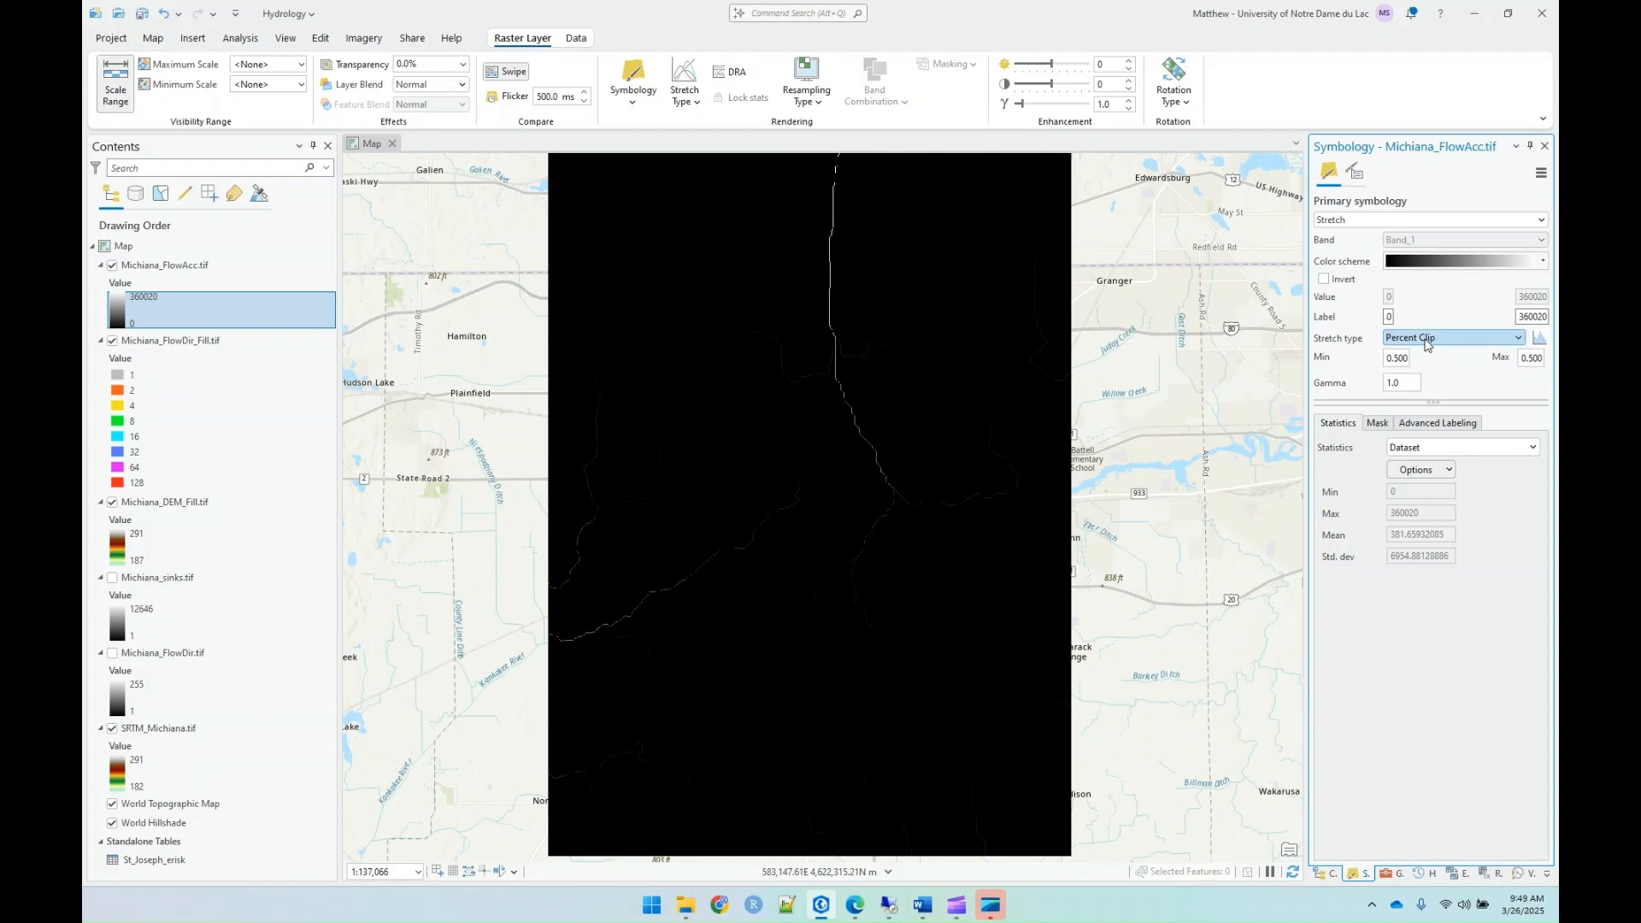
pyautogui.click(1429, 344)
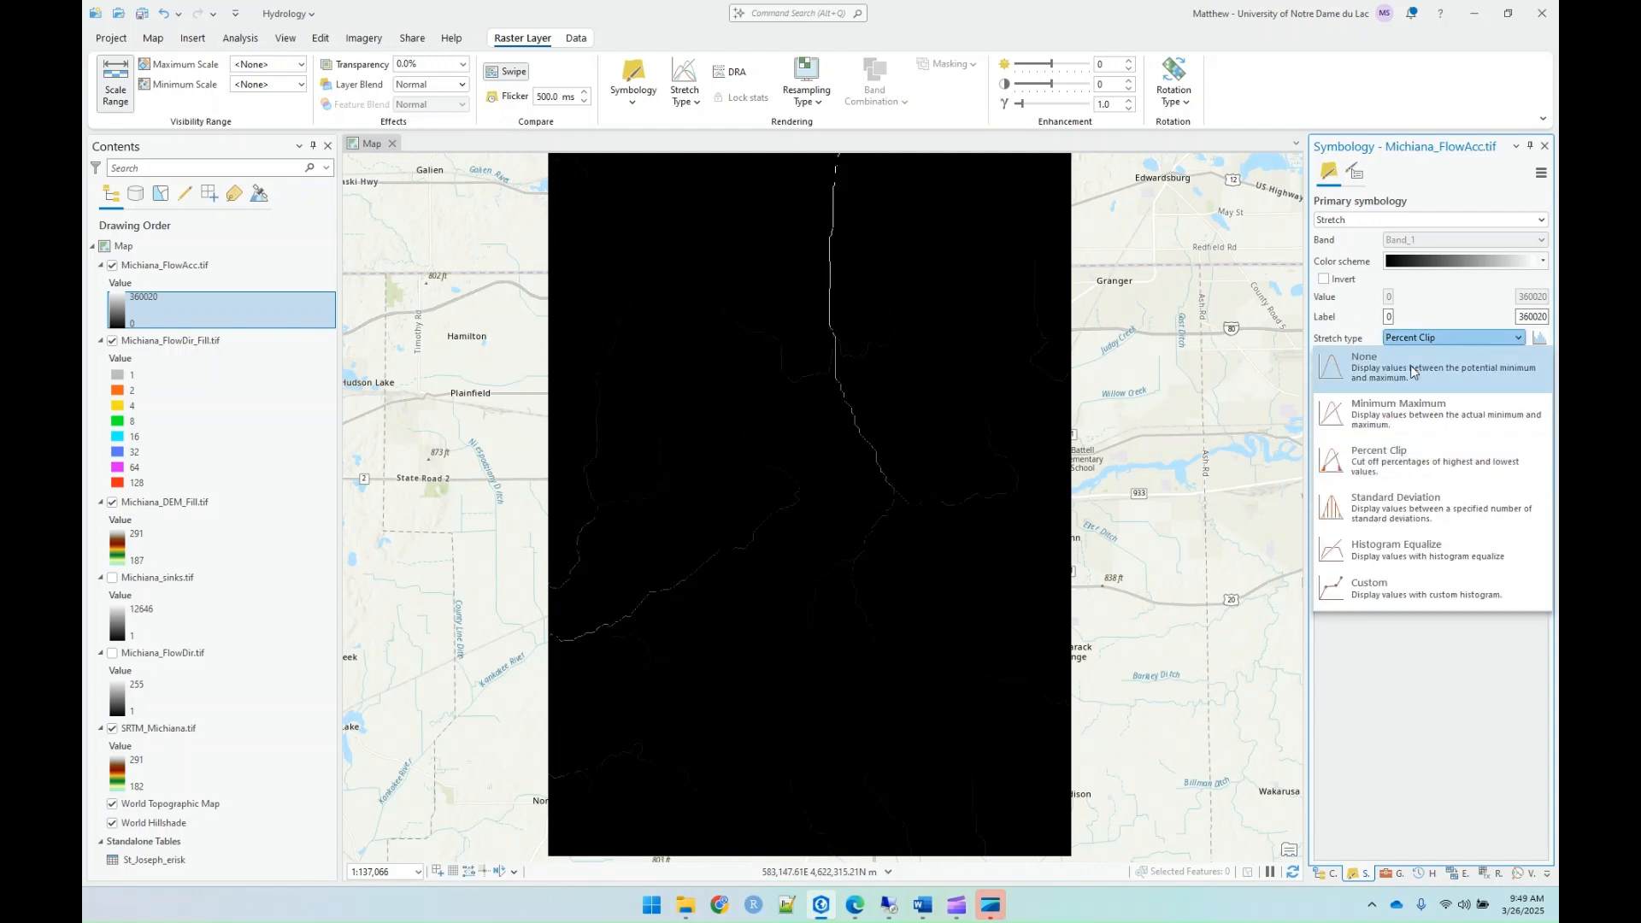
pyautogui.click(1411, 511)
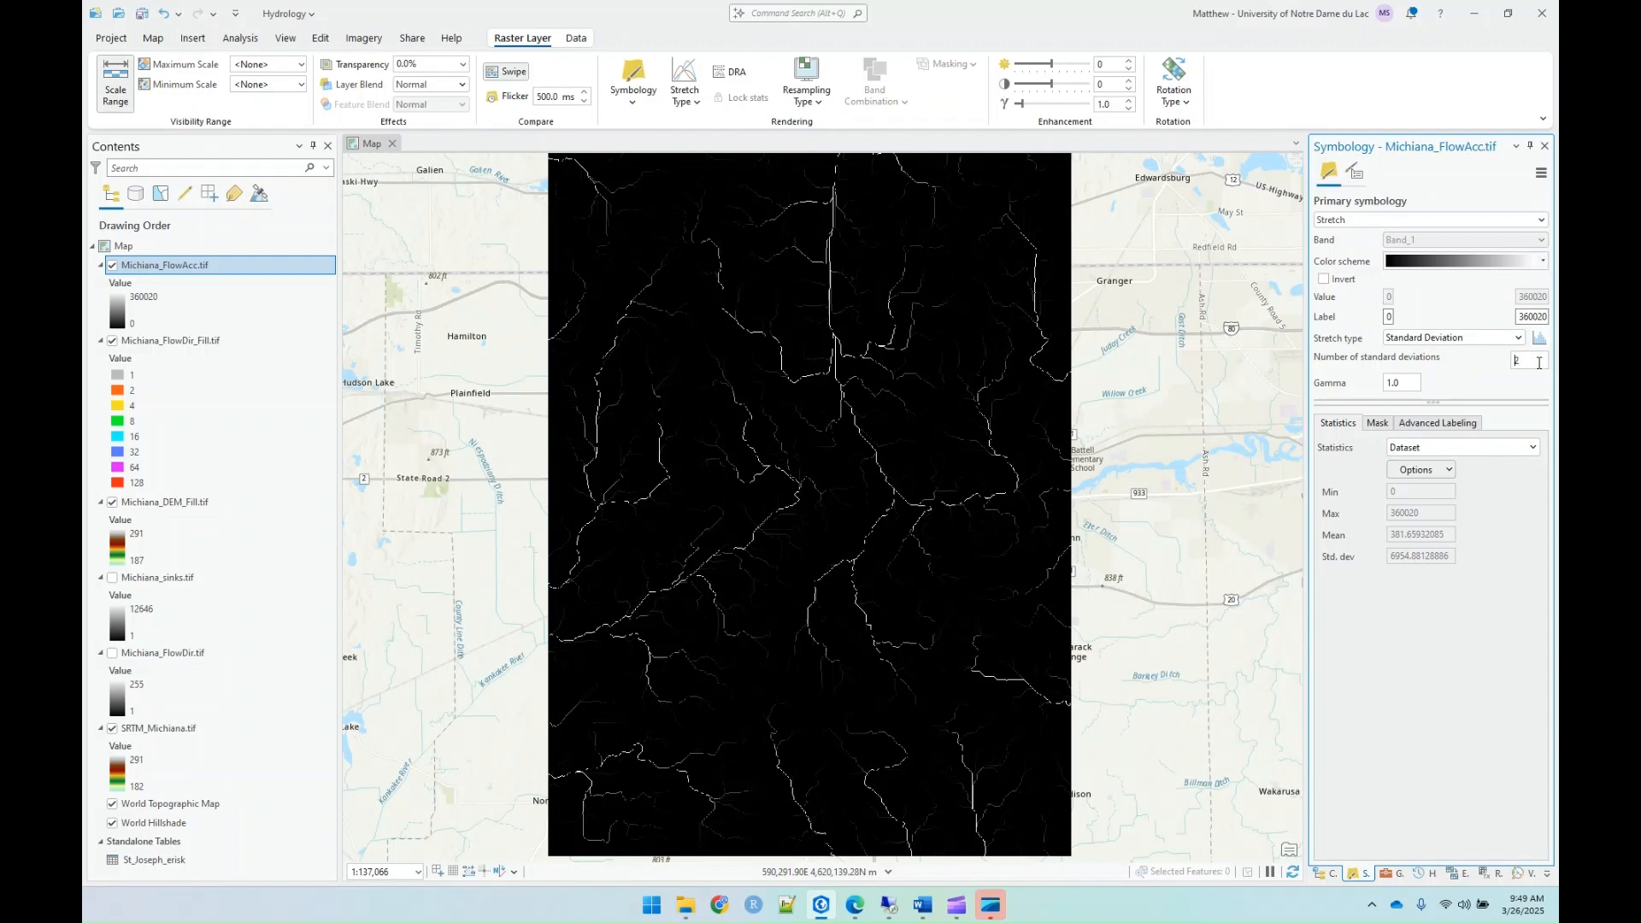
pyautogui.write('.25')
pyautogui.press('Return')
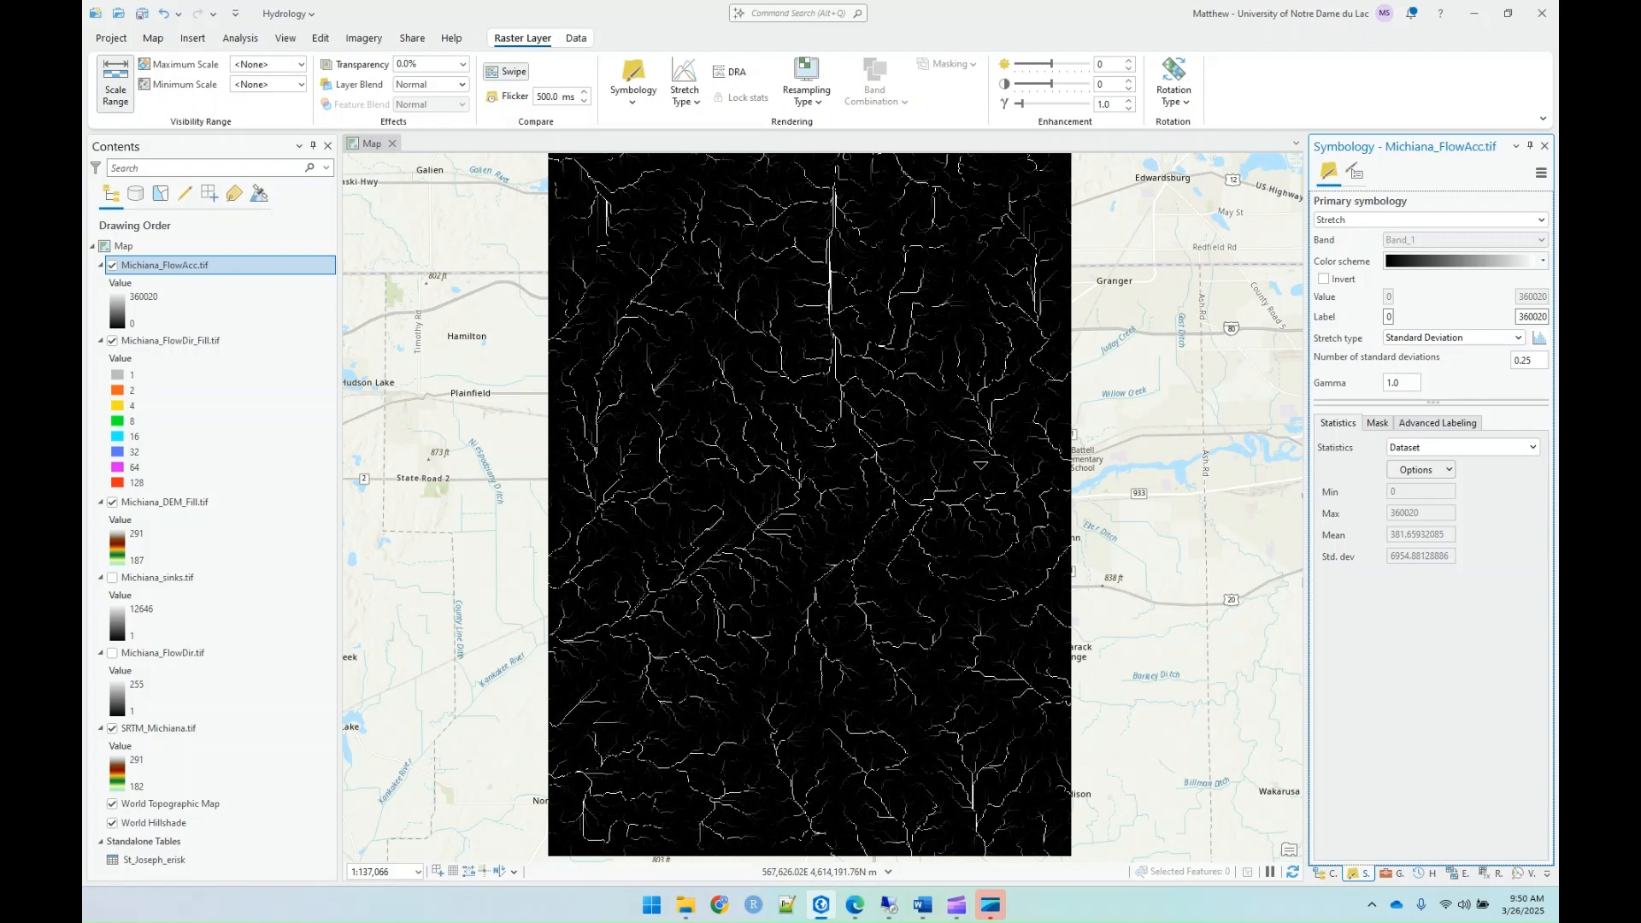
# Step: View the stretch histogram of Michiana_FlowAcc.tif and close its symbology settings
pyautogui.click(1538, 338)
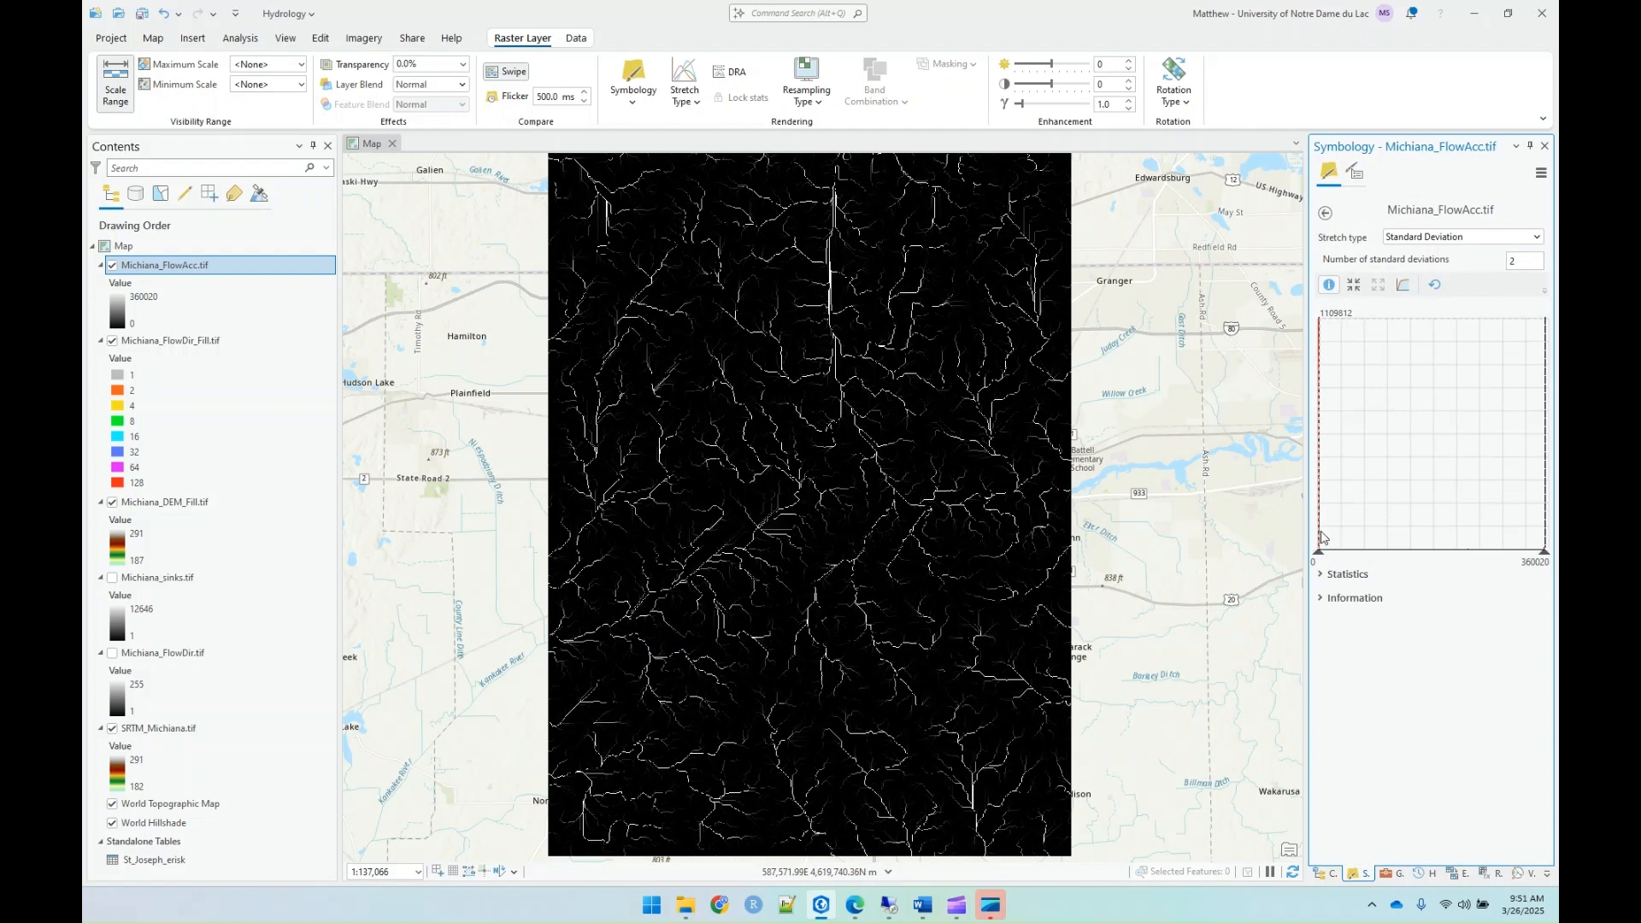
pyautogui.click(1325, 214)
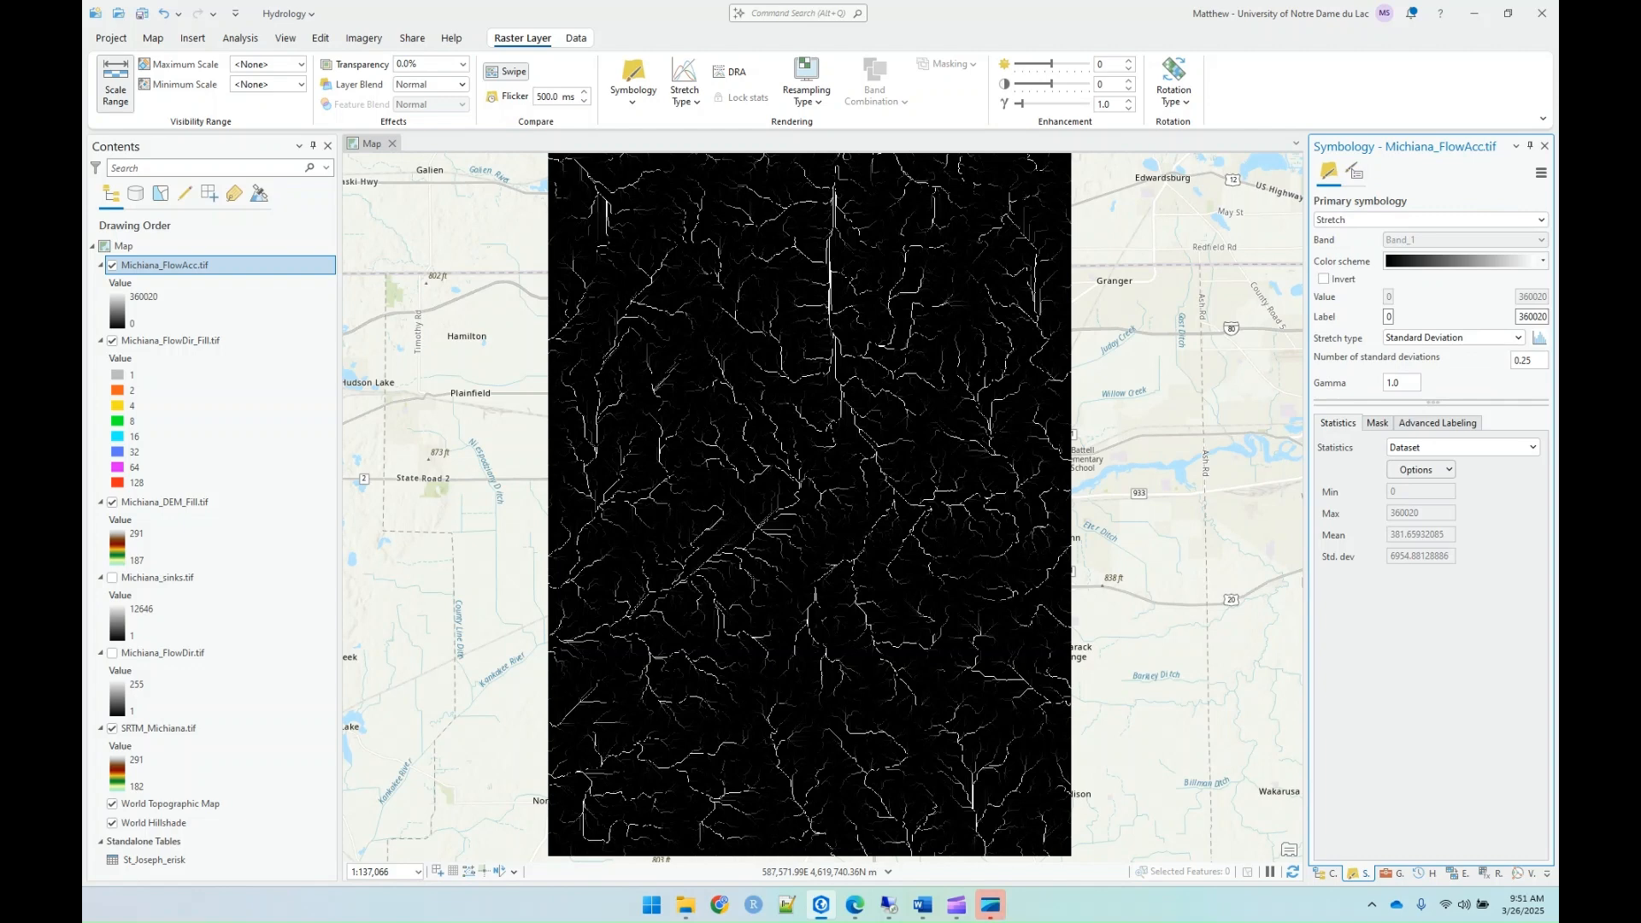
pyautogui.click(1544, 147)
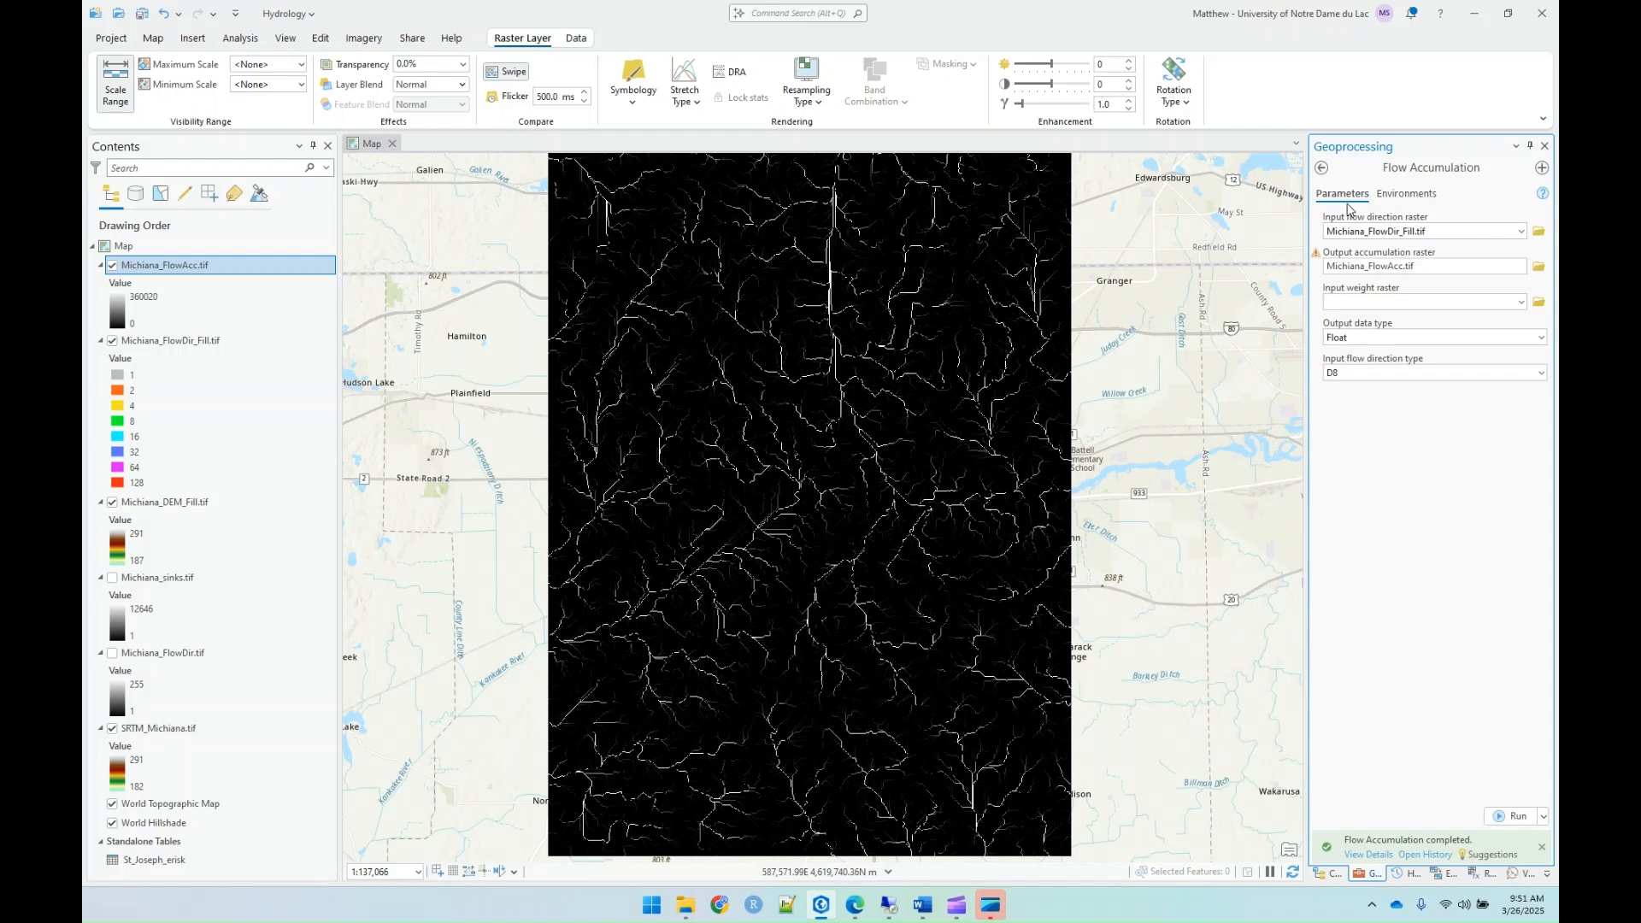
# Step: Find the Reclassify tool and set Michiana_FlowAcc.tif as its input raster
pyautogui.click(1324, 168)
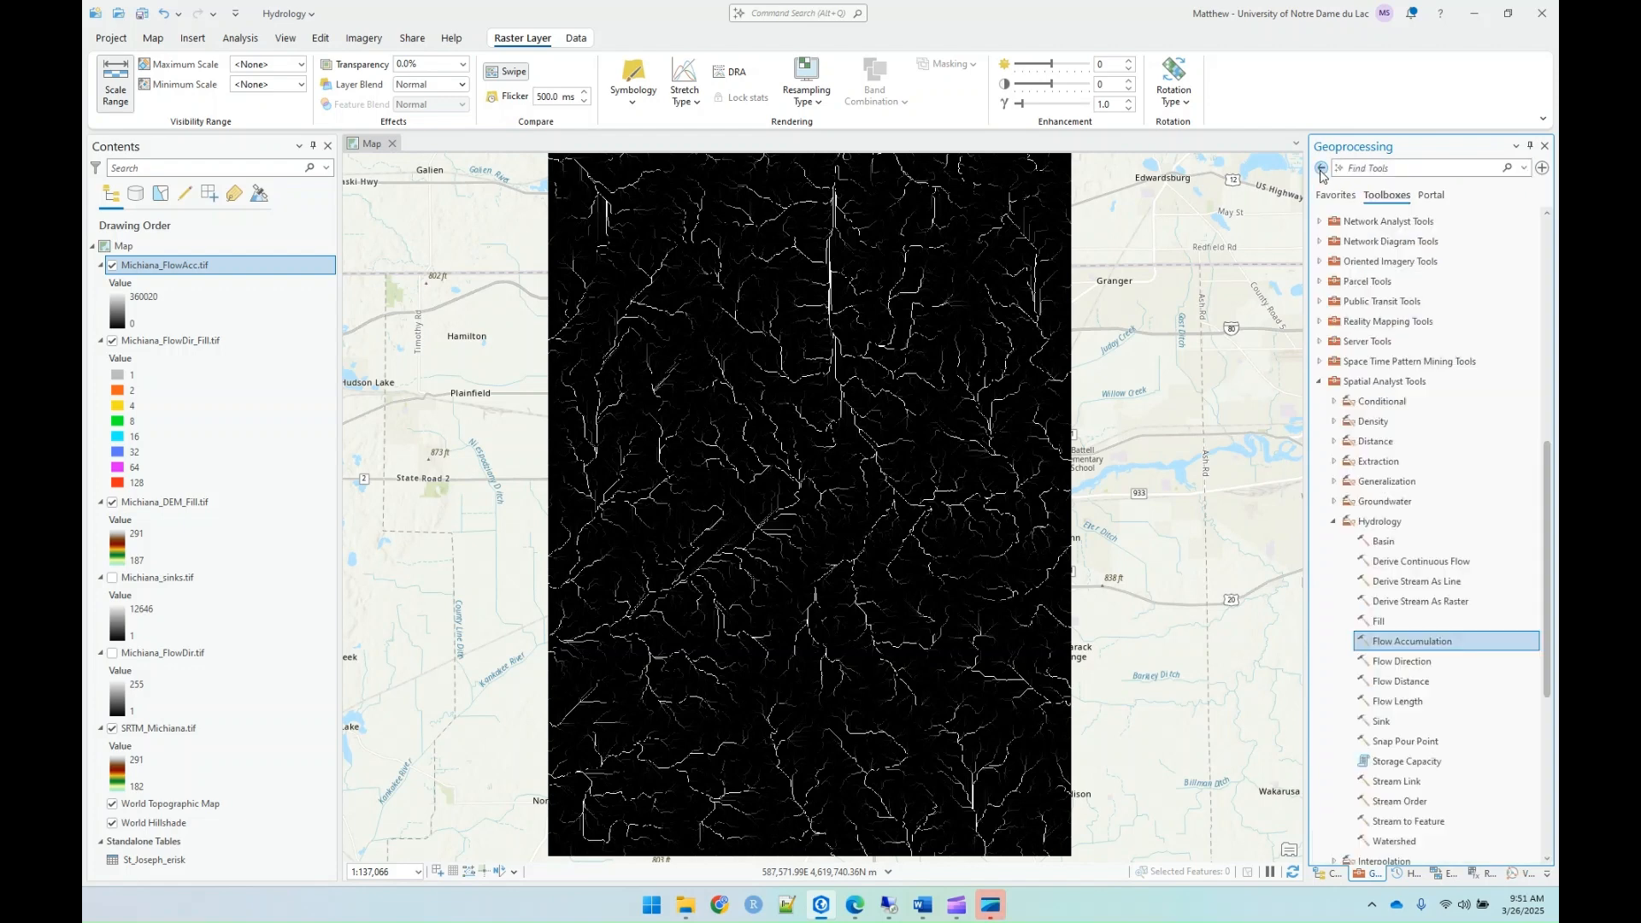
pyautogui.click(1382, 169)
pyautogui.write('recla')
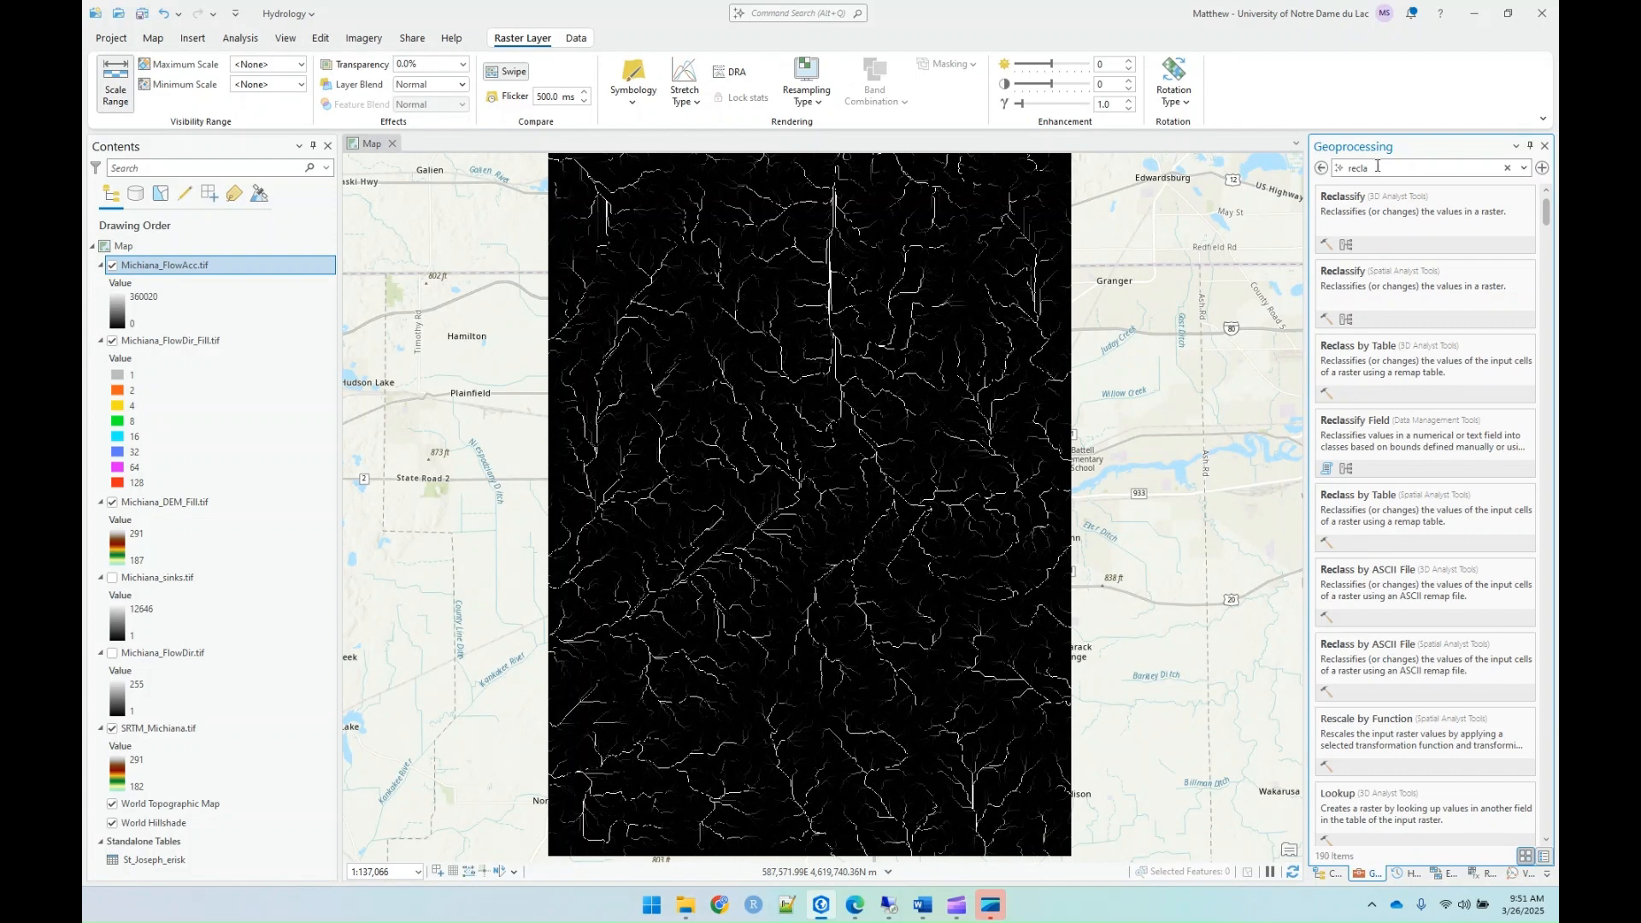
pyautogui.click(1379, 218)
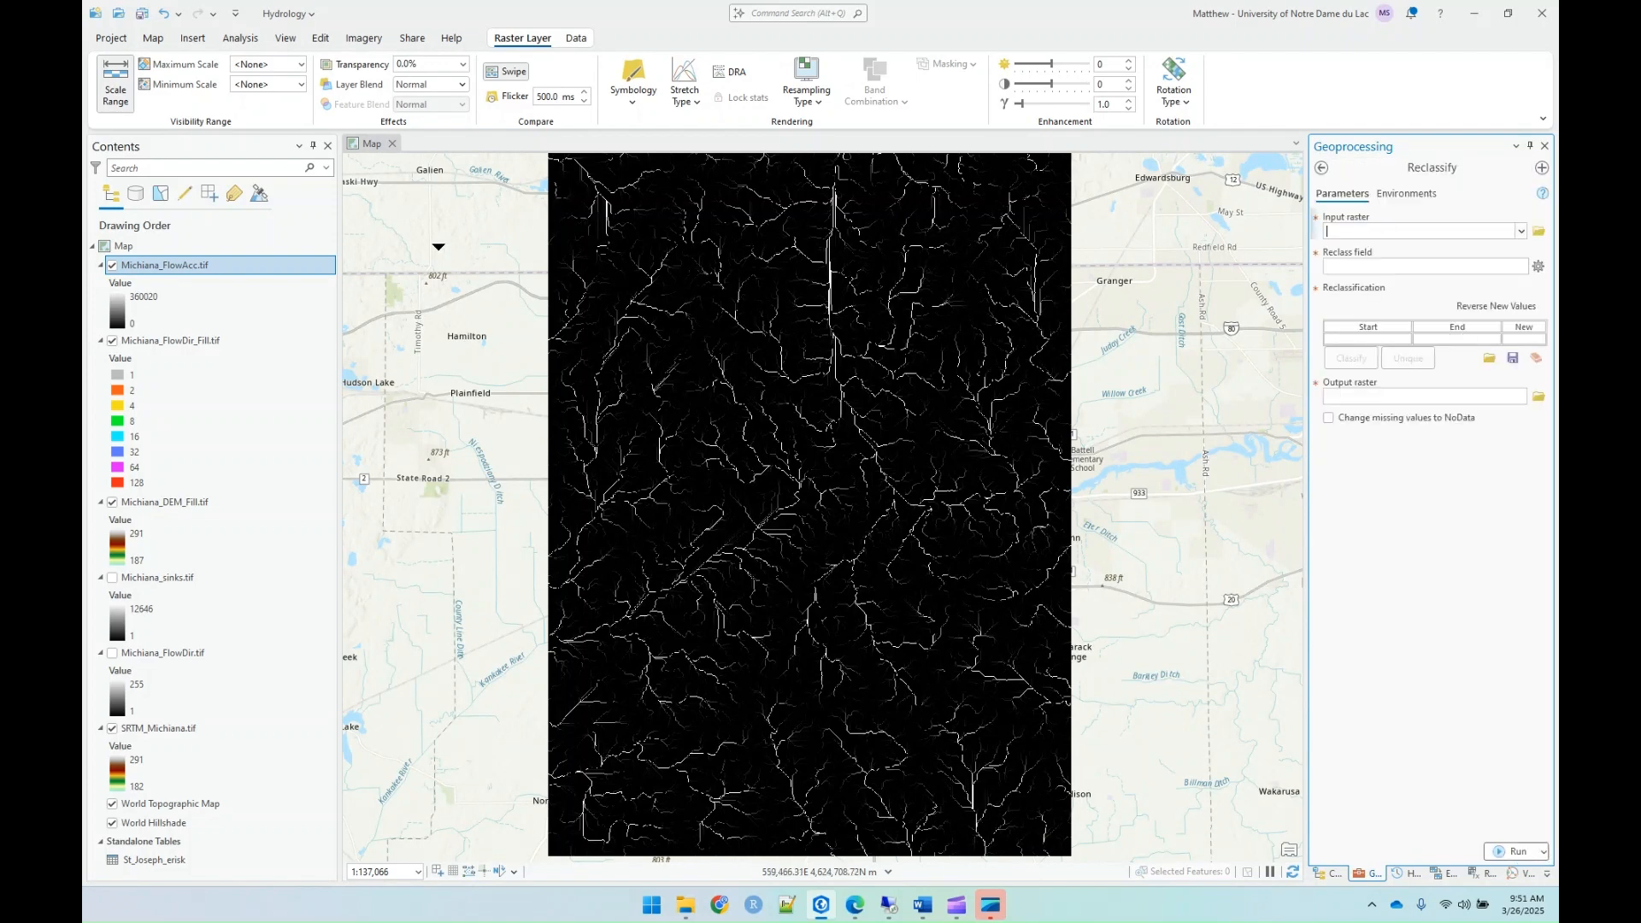
pyautogui.moveTo(143, 266); pyautogui.dragTo(1352, 241)
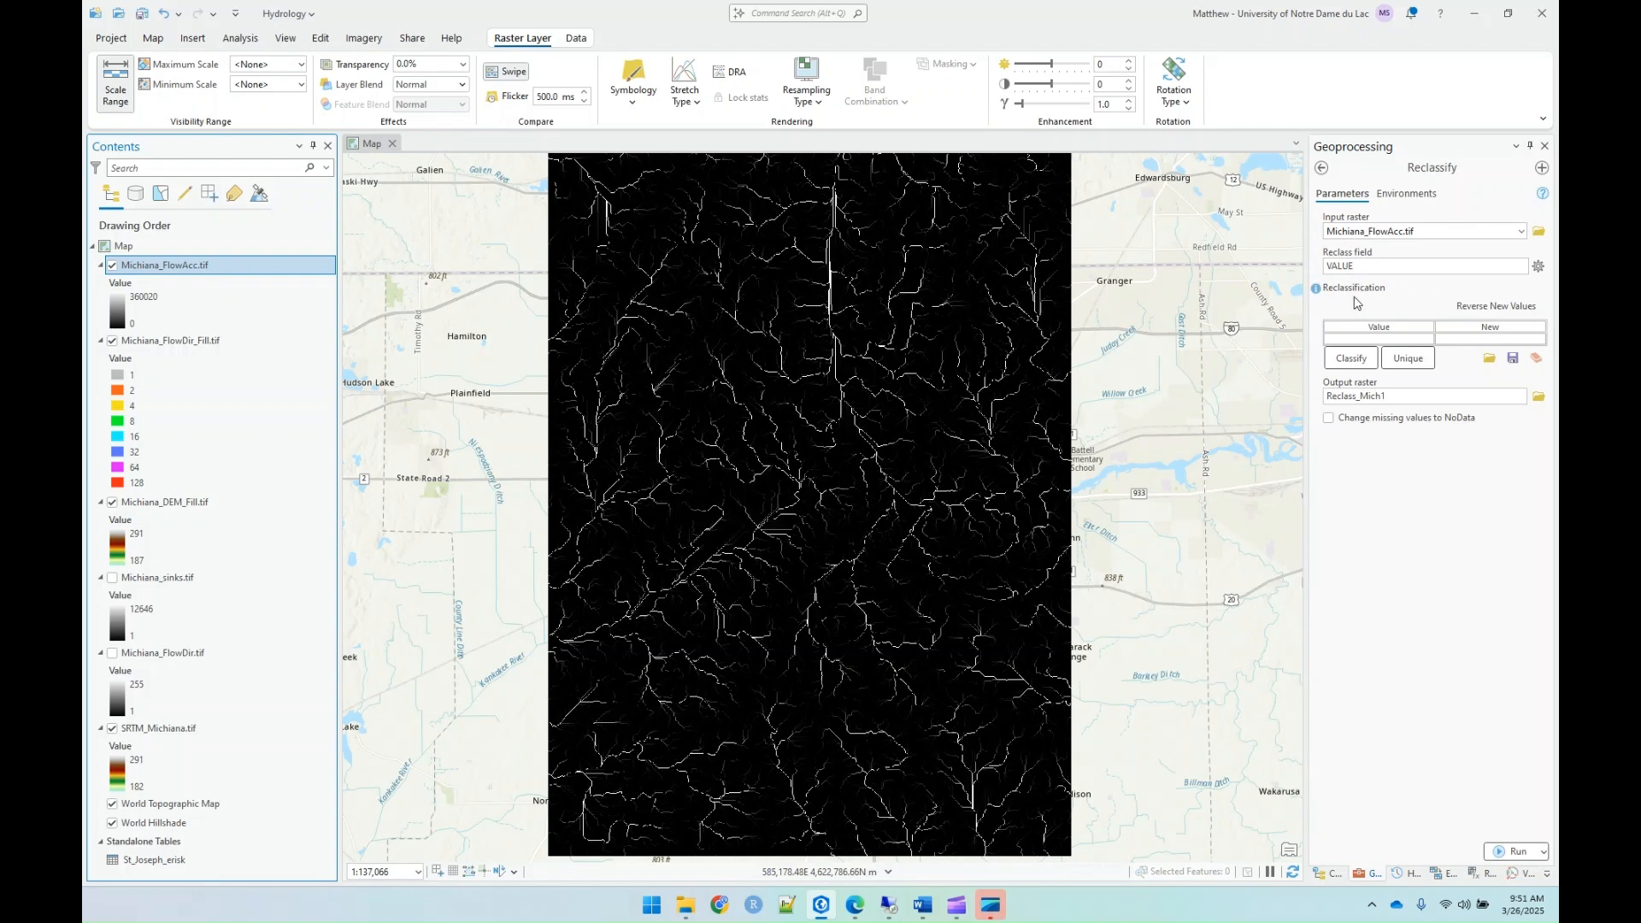
# Step: Classify the flow accumulation values into 2 classes and set the first class's upper value to 50
pyautogui.click(1351, 359)
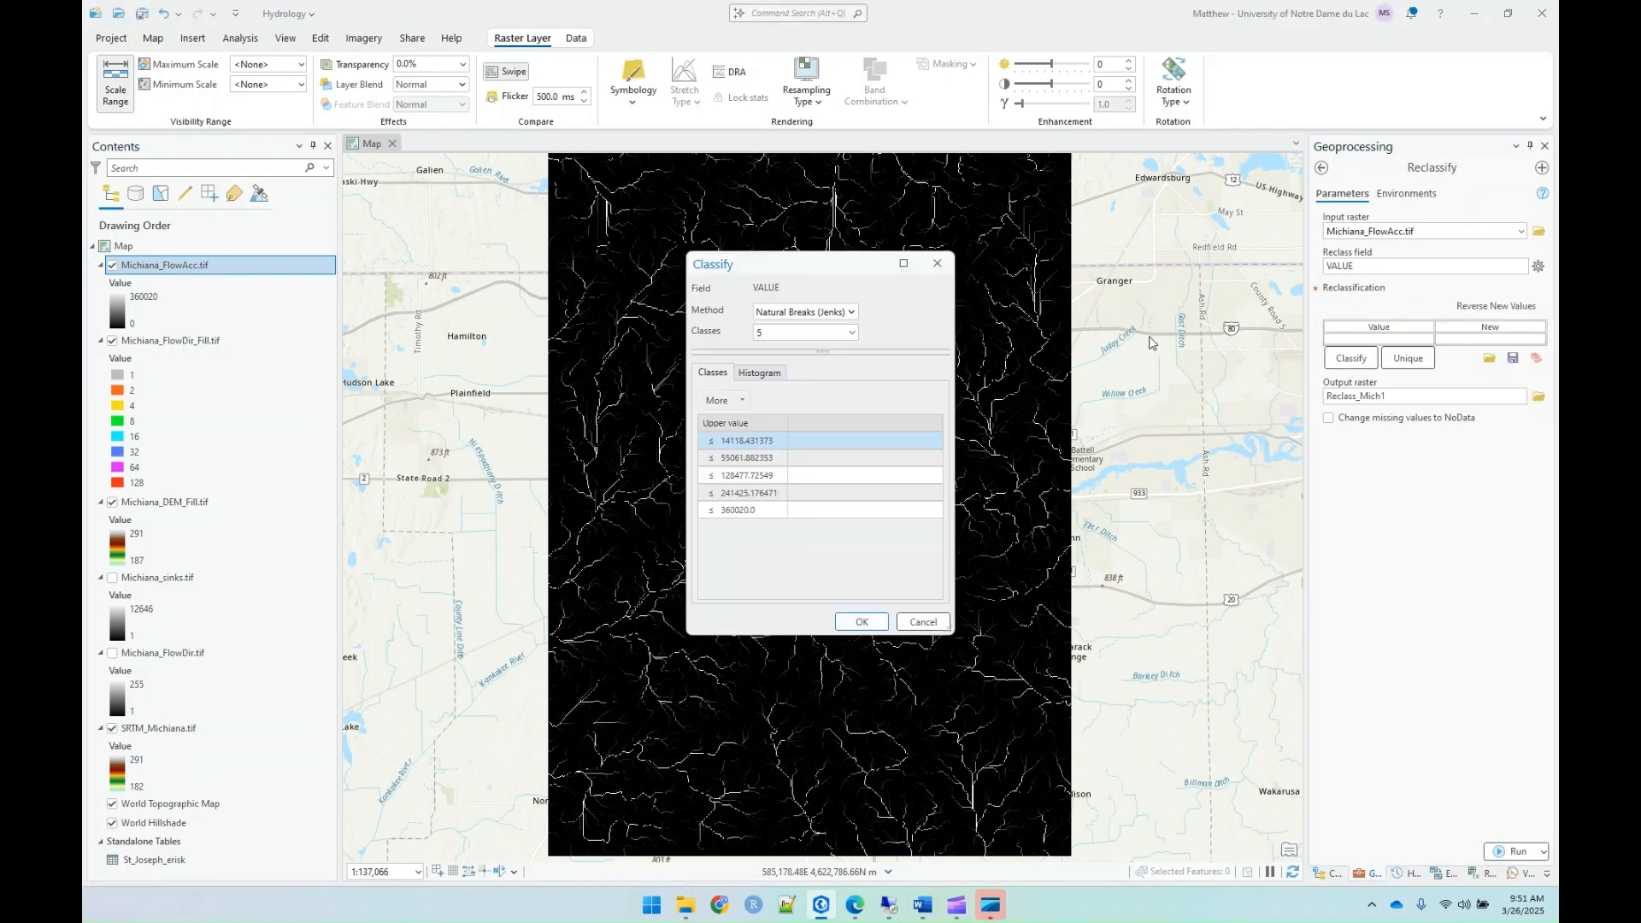
pyautogui.click(851, 316)
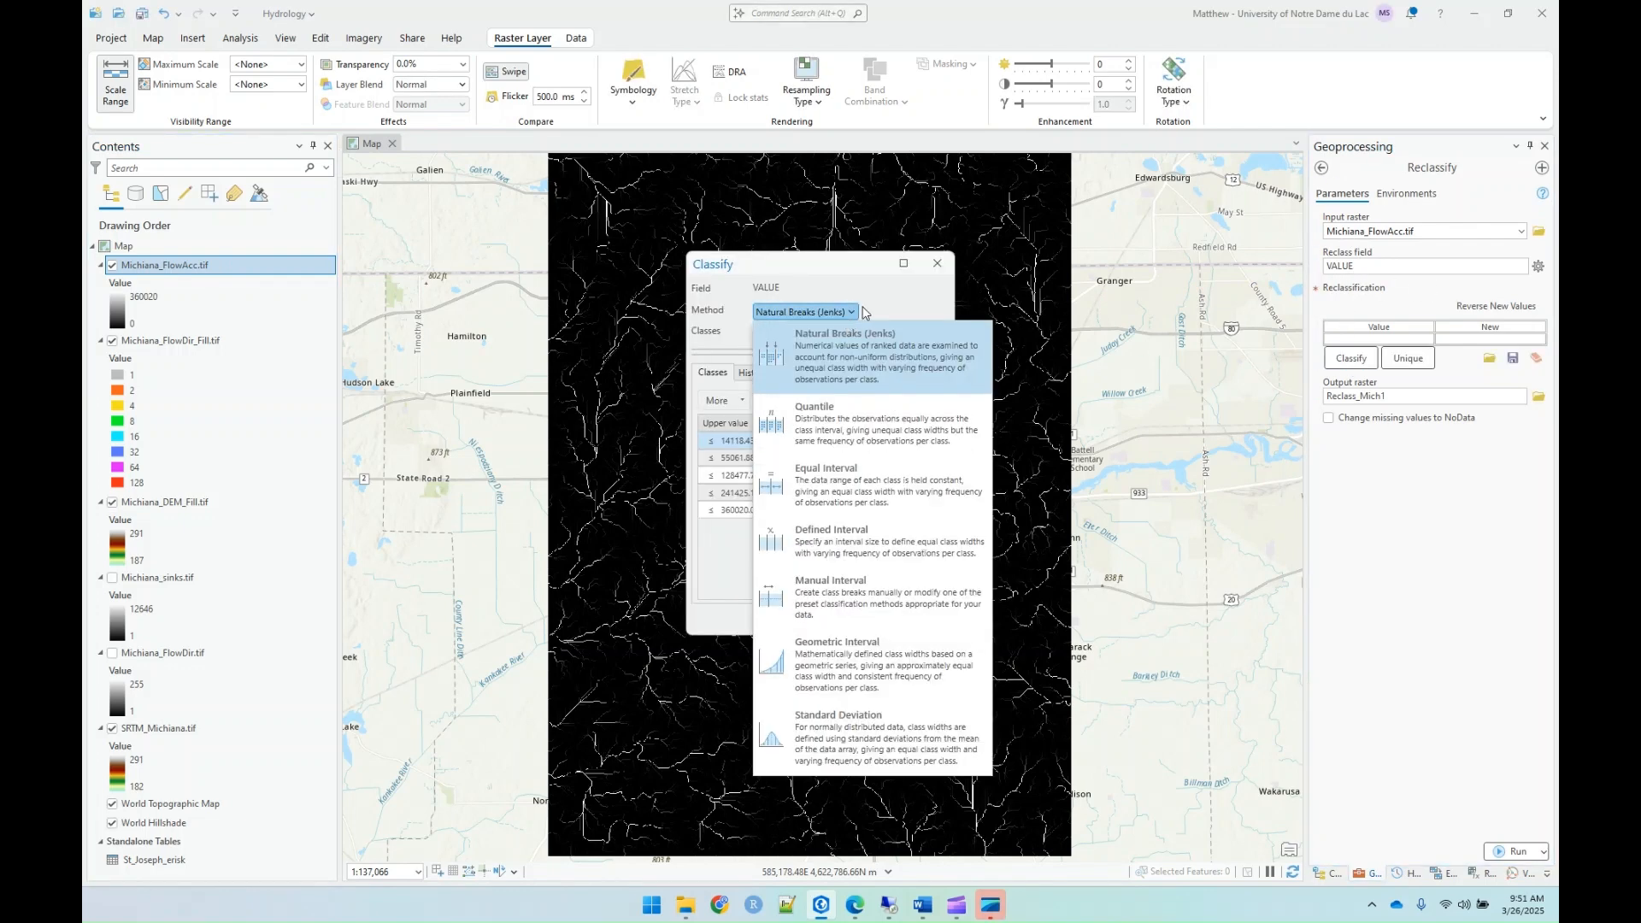
pyautogui.click(855, 315)
pyautogui.click(851, 332)
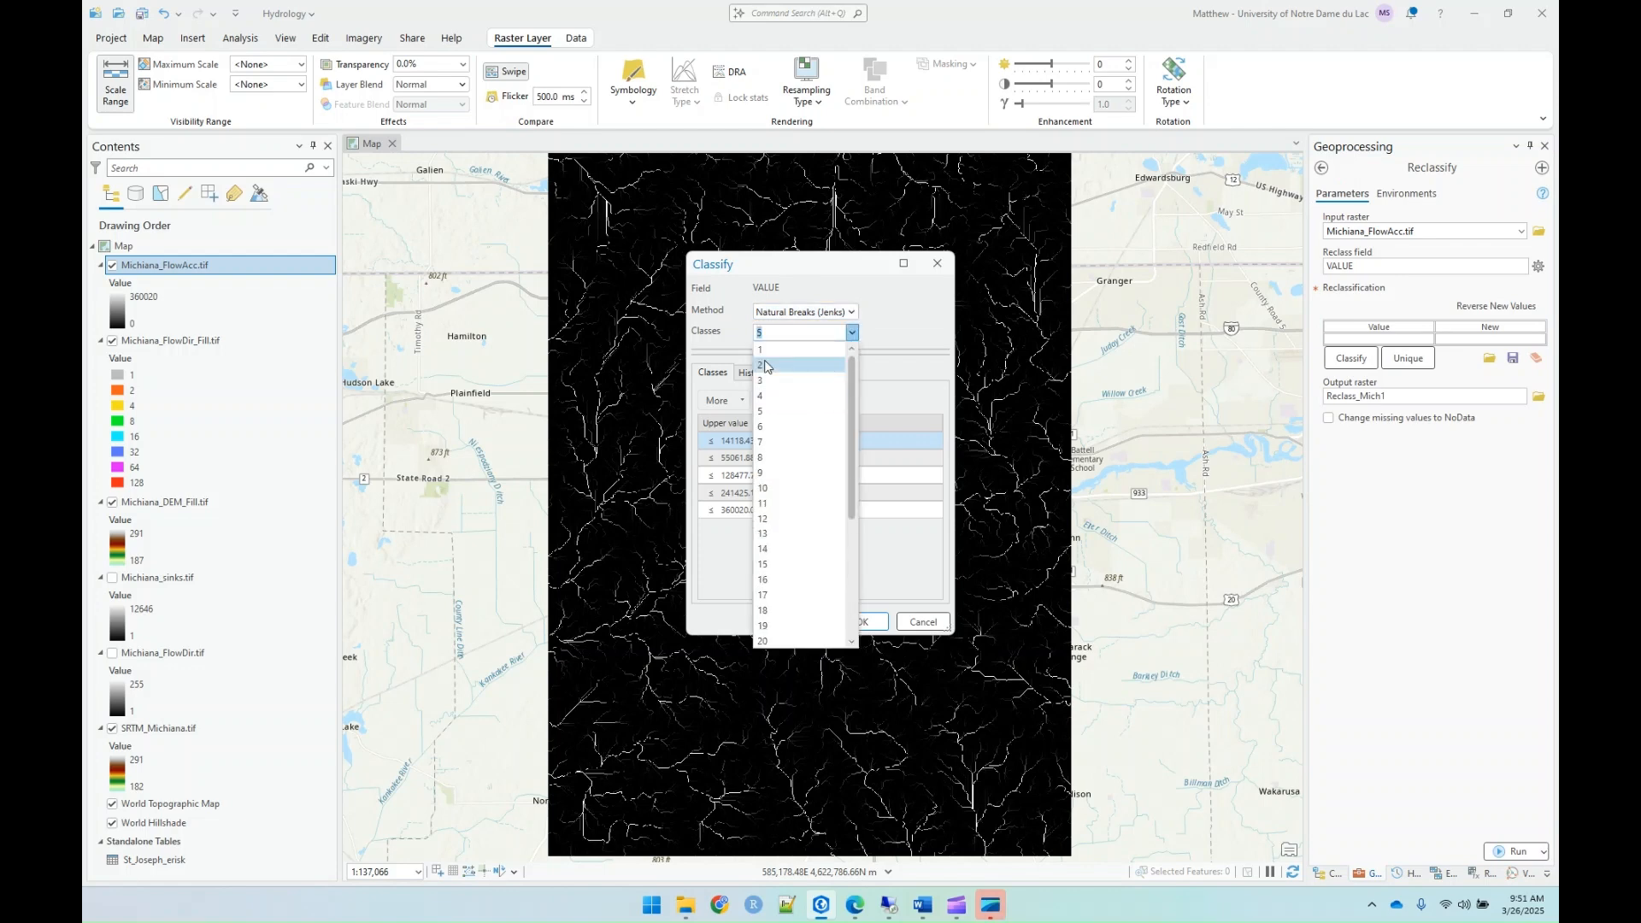
pyautogui.click(765, 366)
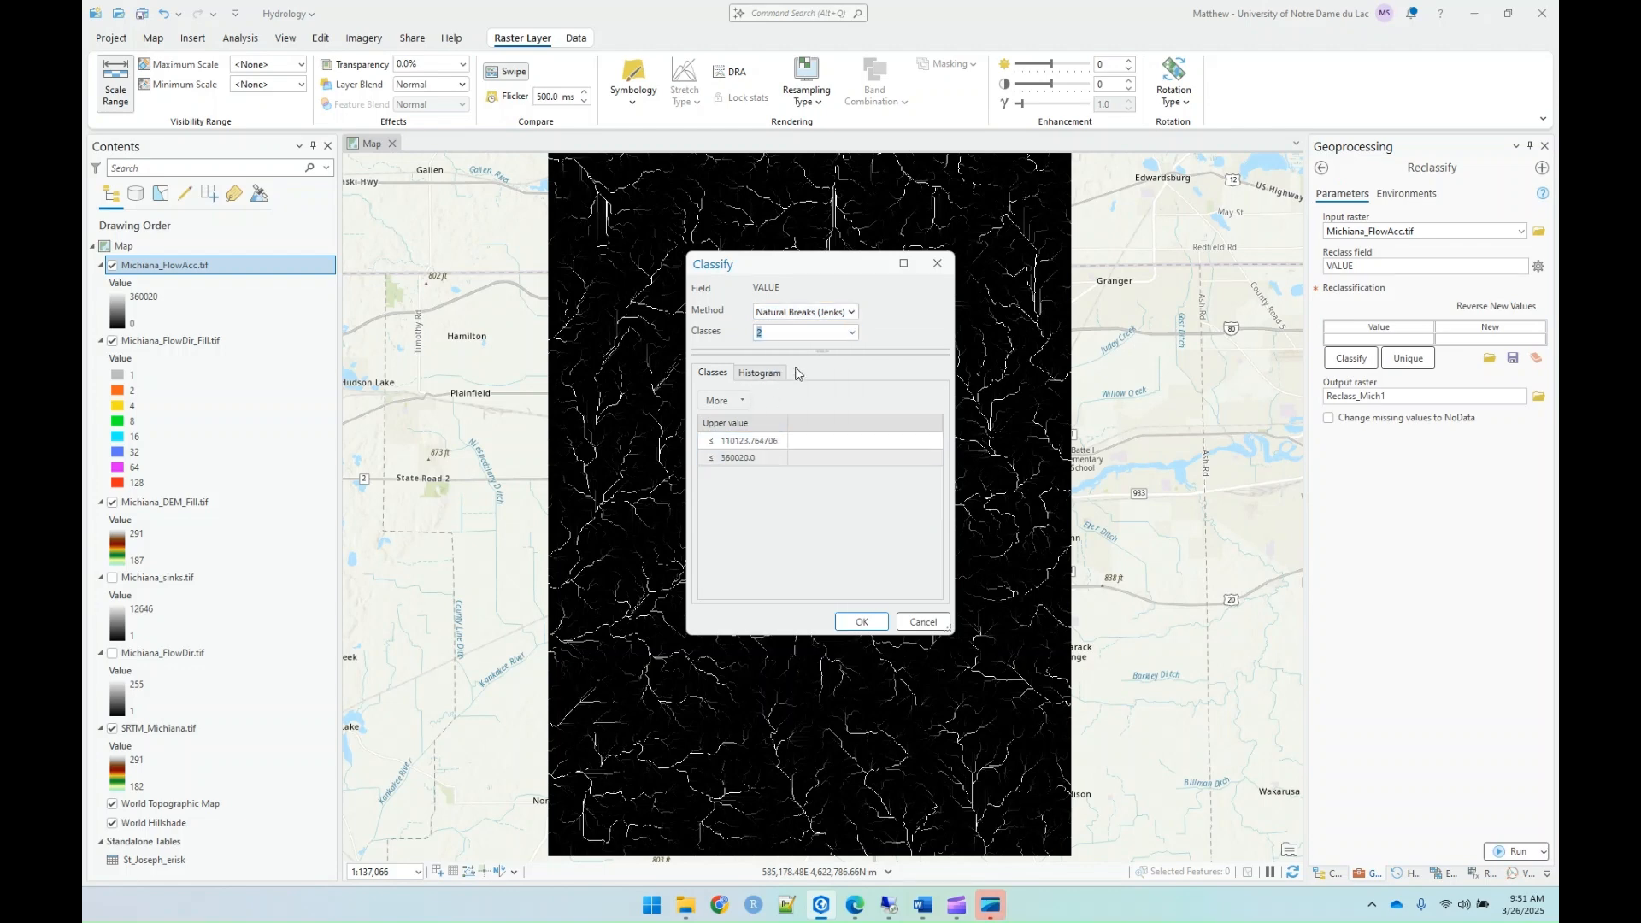
pyautogui.click(745, 443)
pyautogui.click(746, 443)
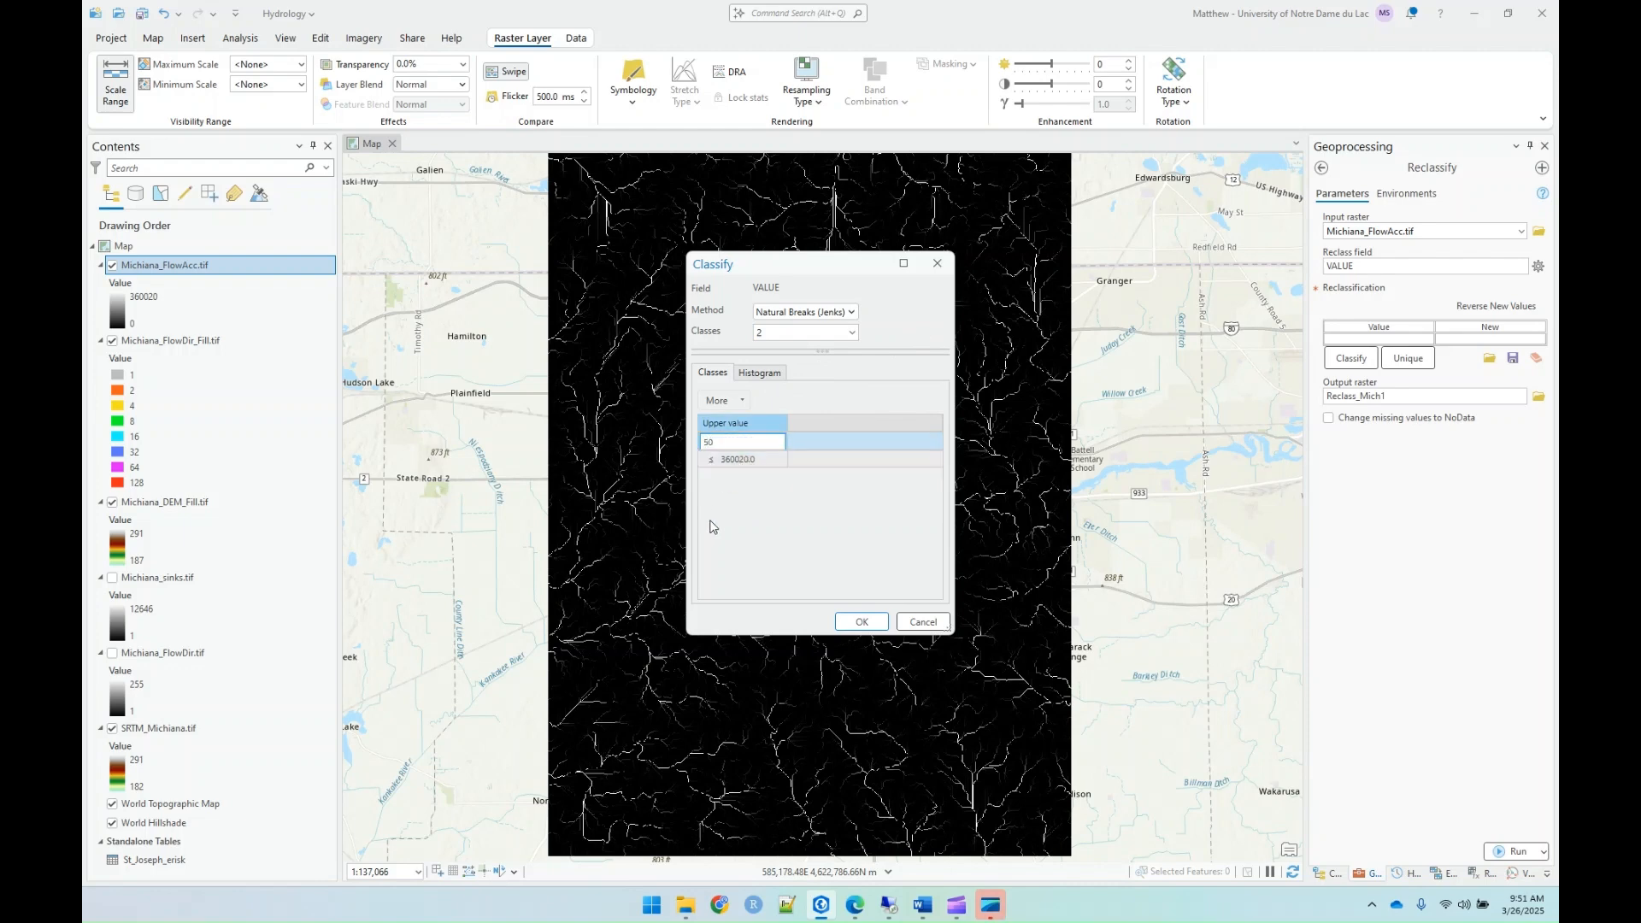
pyautogui.click(760, 468)
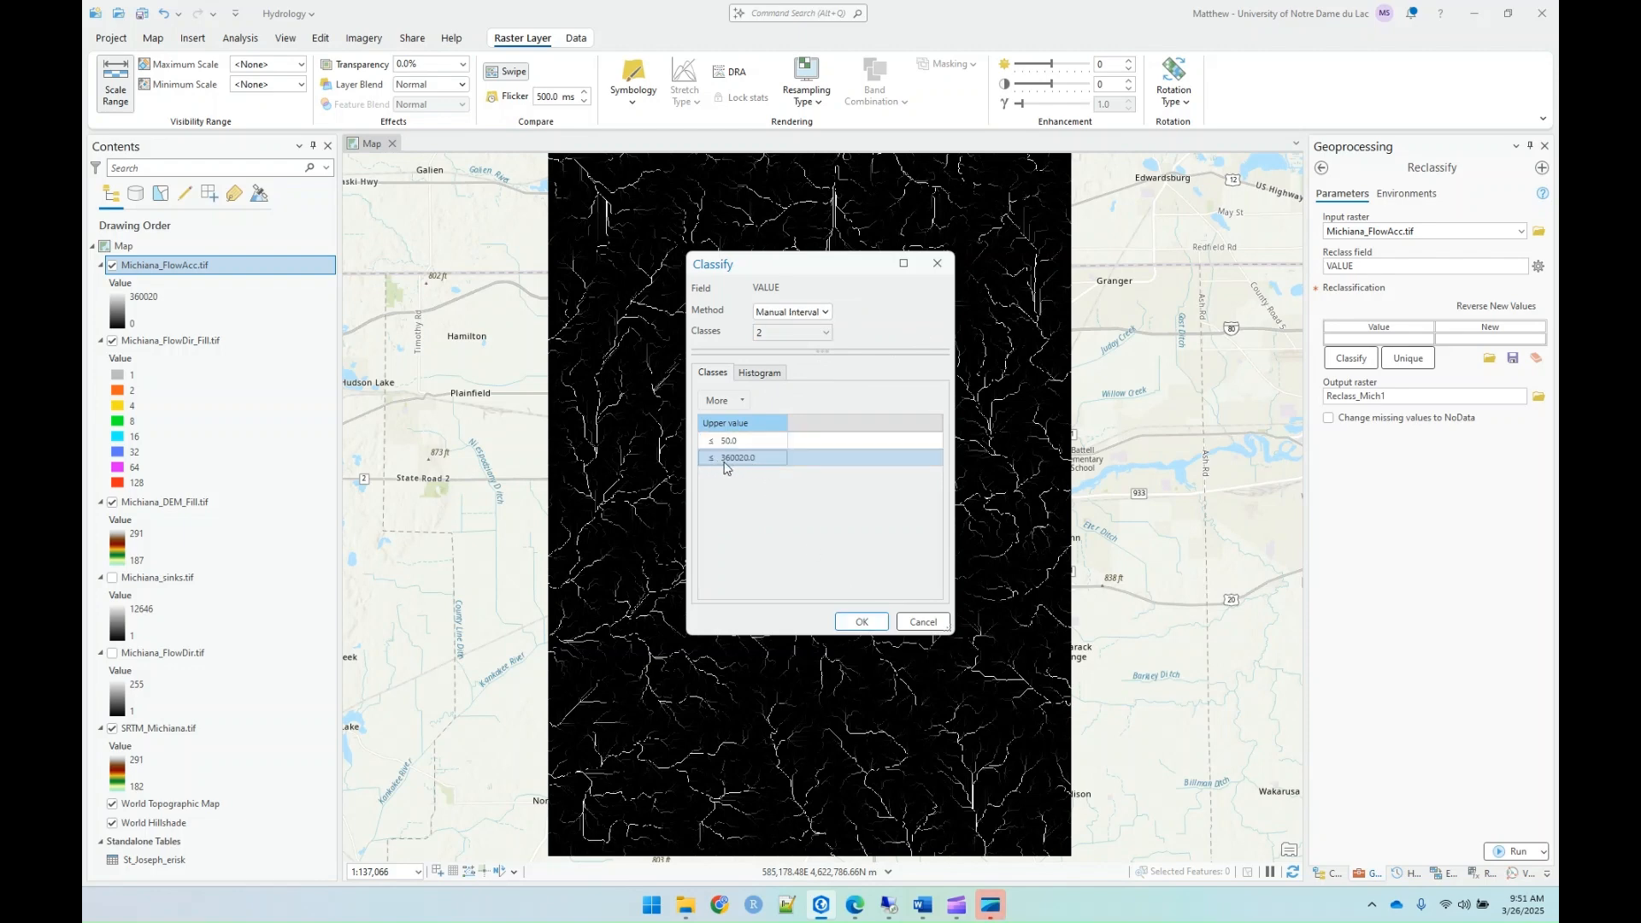
# Step: Set the second class's upper value to 3600200 and apply the classification to the reclassification table
pyautogui.click(778, 448)
pyautogui.click(778, 458)
pyautogui.doubleClick(755, 459)
pyautogui.click(755, 459)
pyautogui.write('0')
pyautogui.press('Return')
pyautogui.click(862, 623)
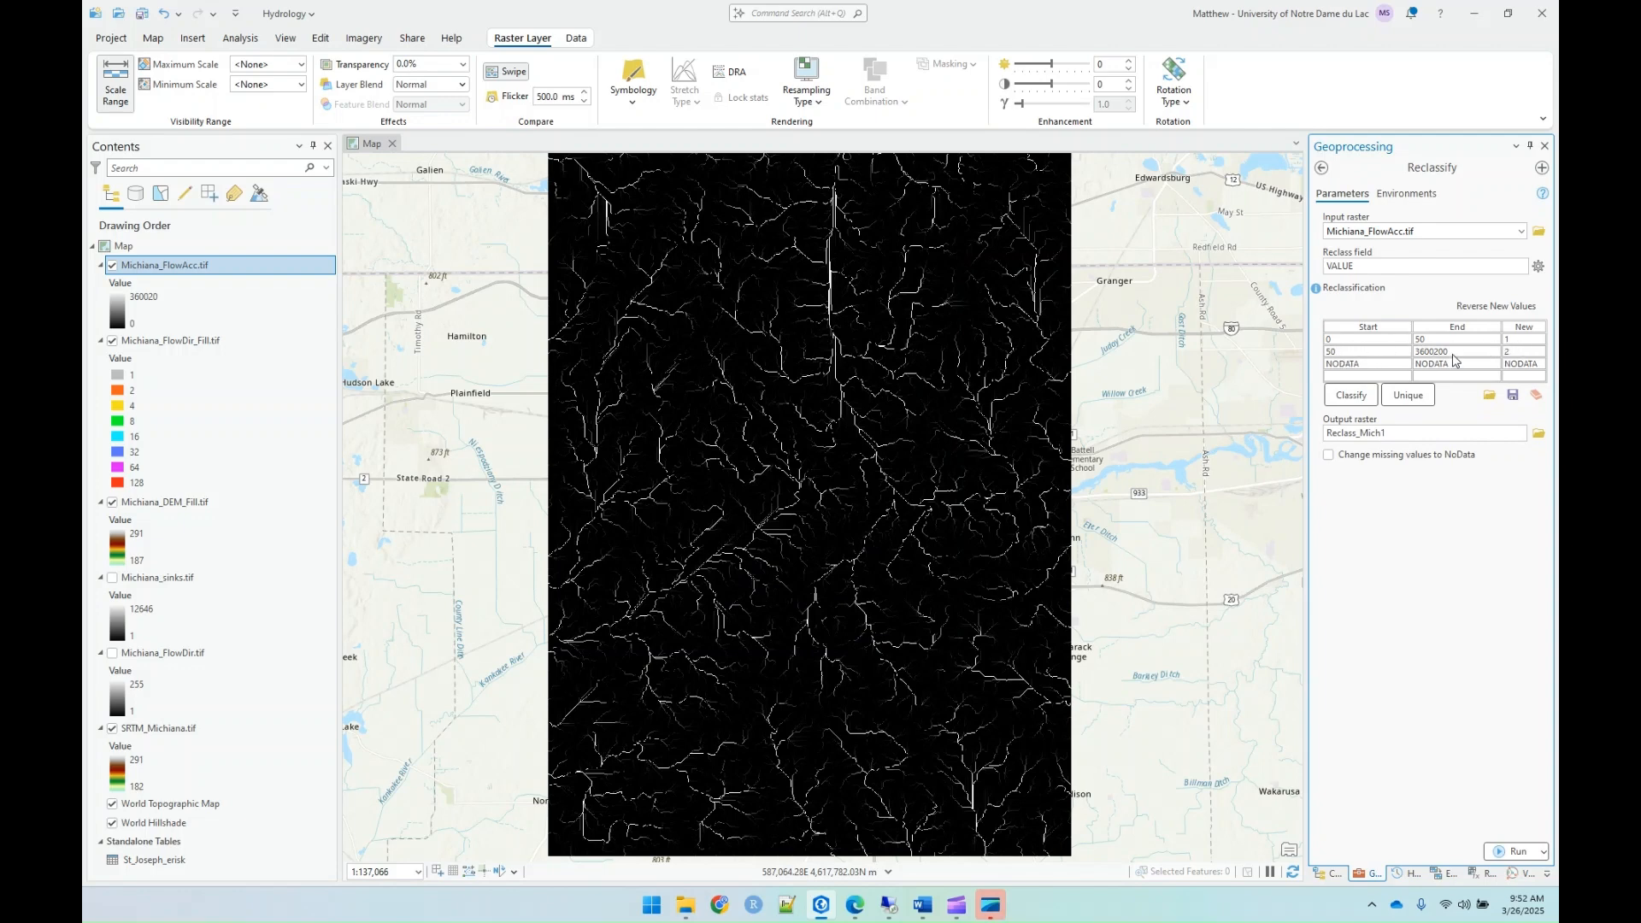
# Step: Set the new value of the 0 to 50 range to NODATA in the reclassification table
pyautogui.click(1516, 340)
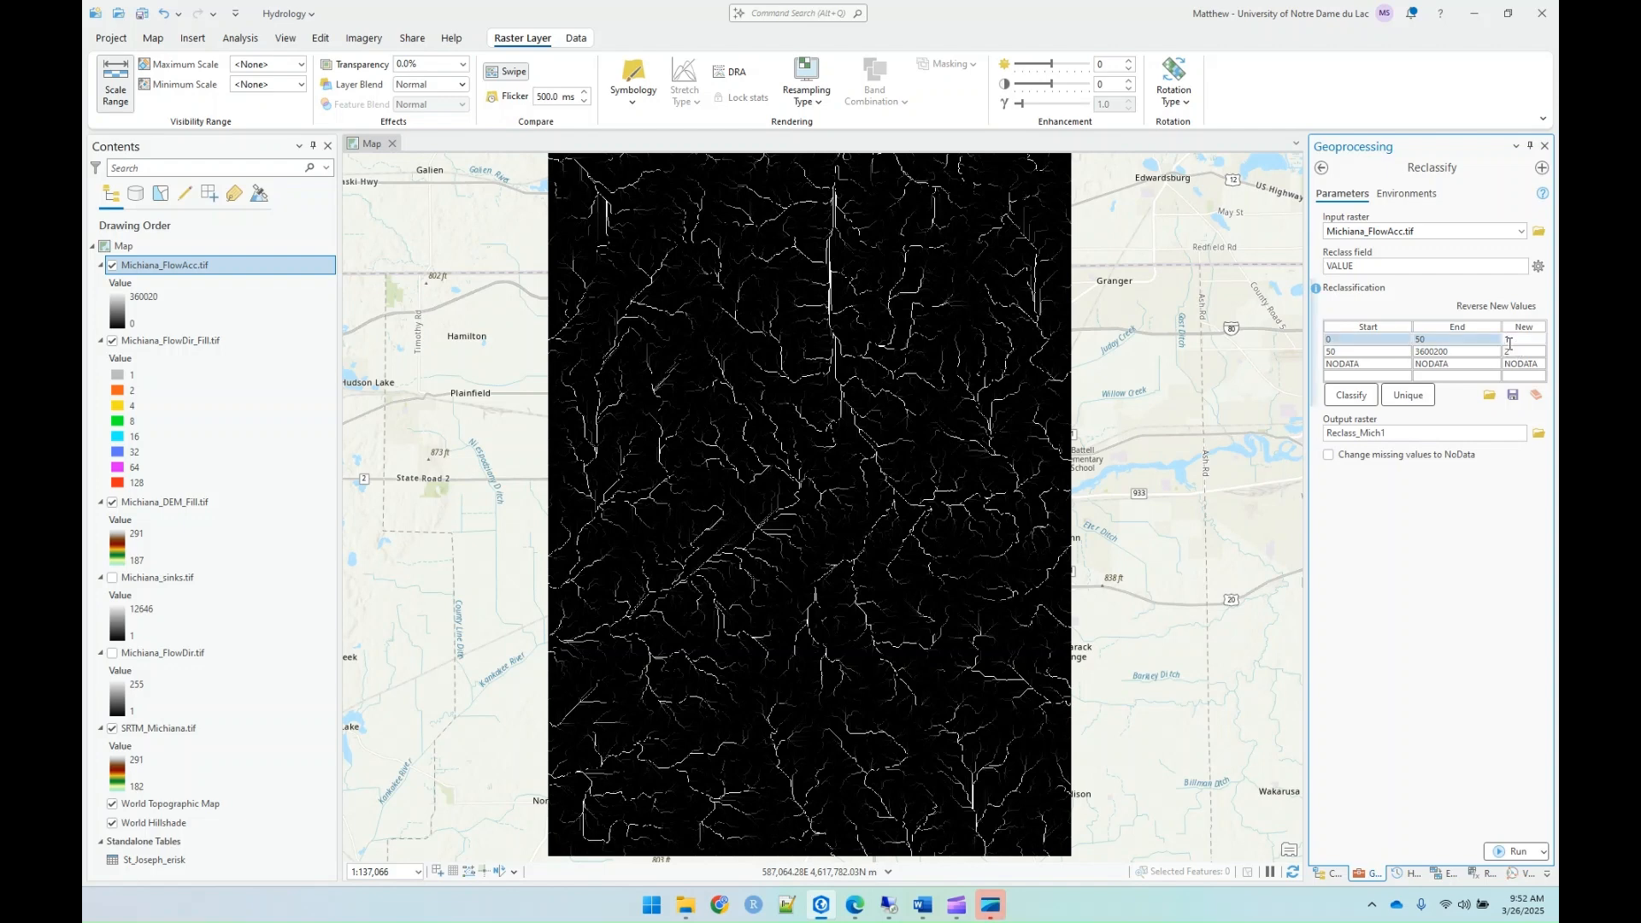
pyautogui.write('NODATA')
pyautogui.click(1519, 350)
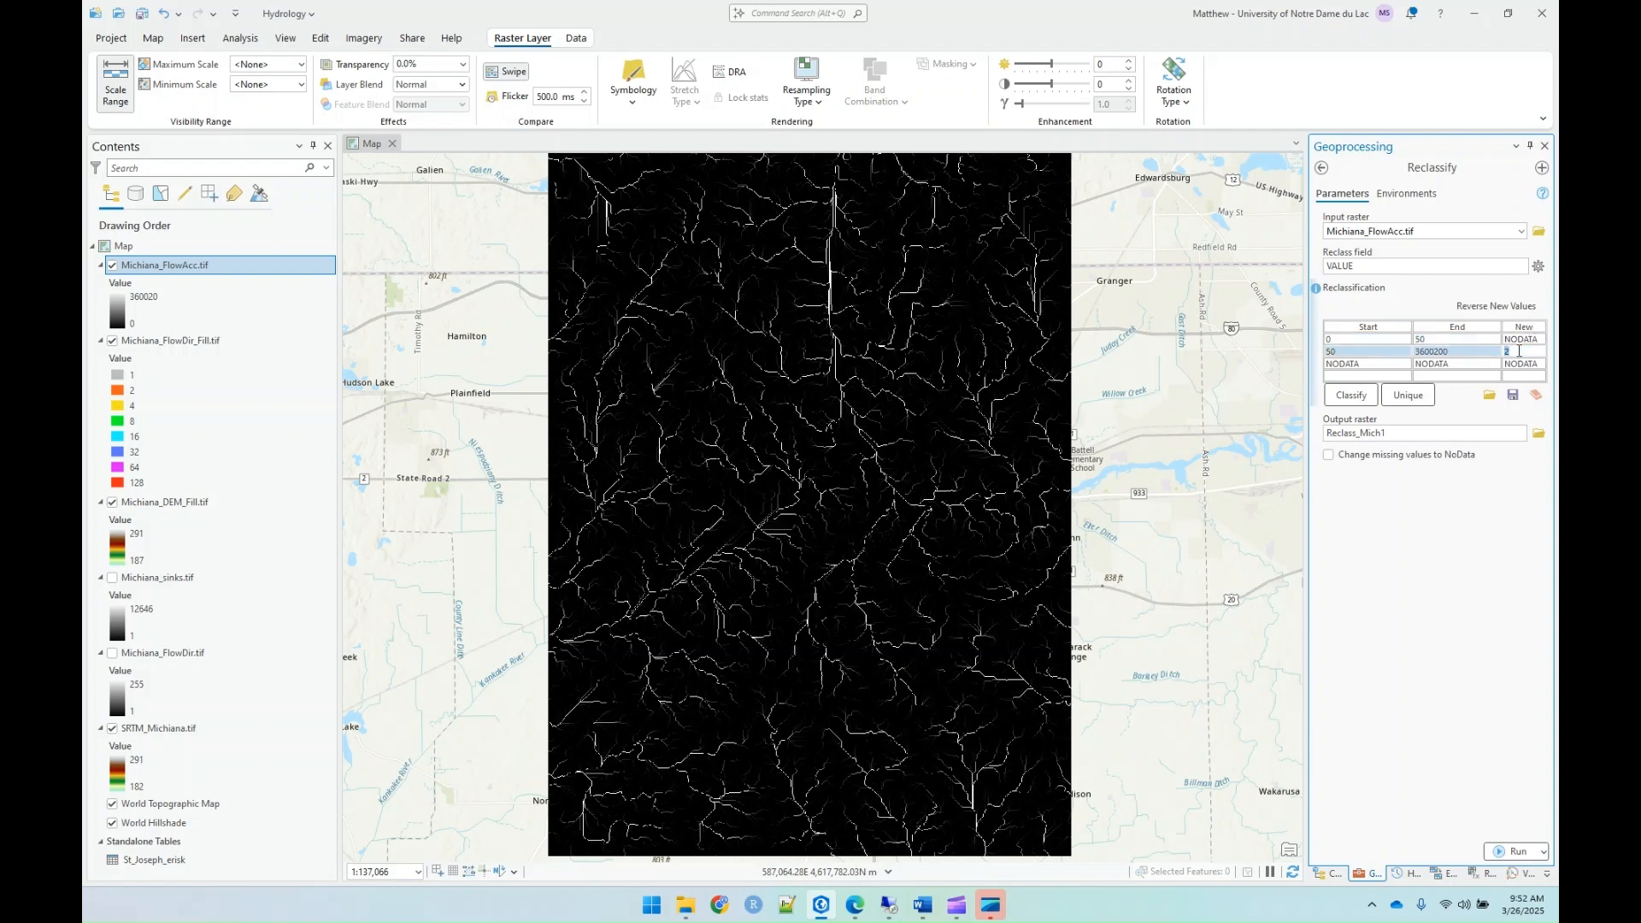
pyautogui.click(1465, 593)
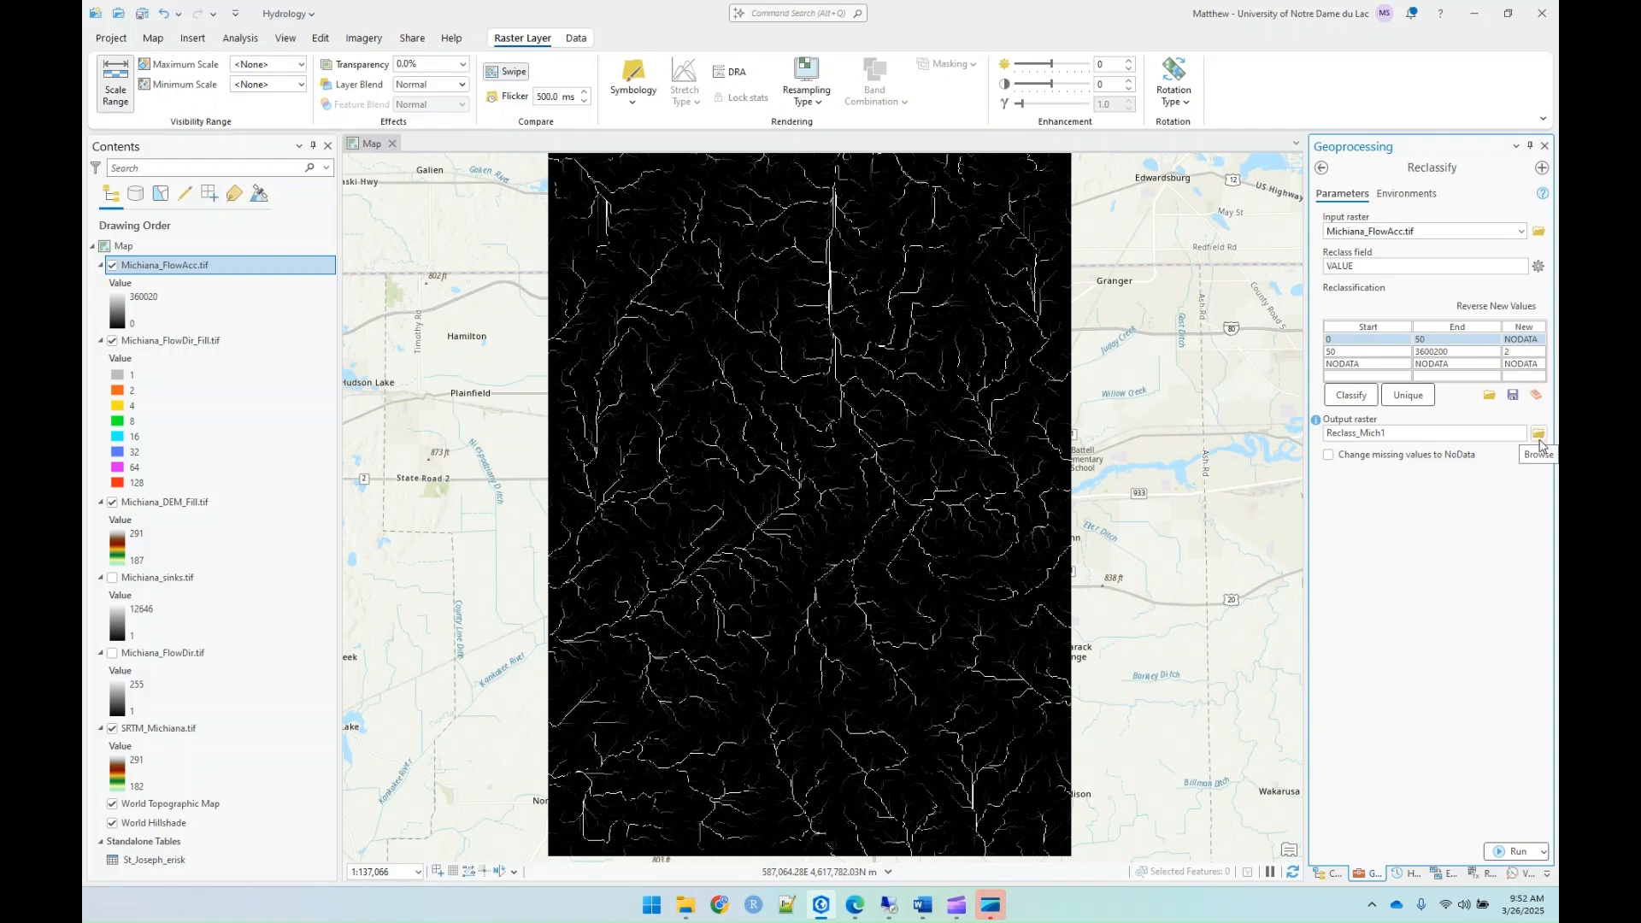
# Step: Browse to the project's Lab09_Hydrology folder as the save location for the Reclassify output raster
pyautogui.click(1538, 435)
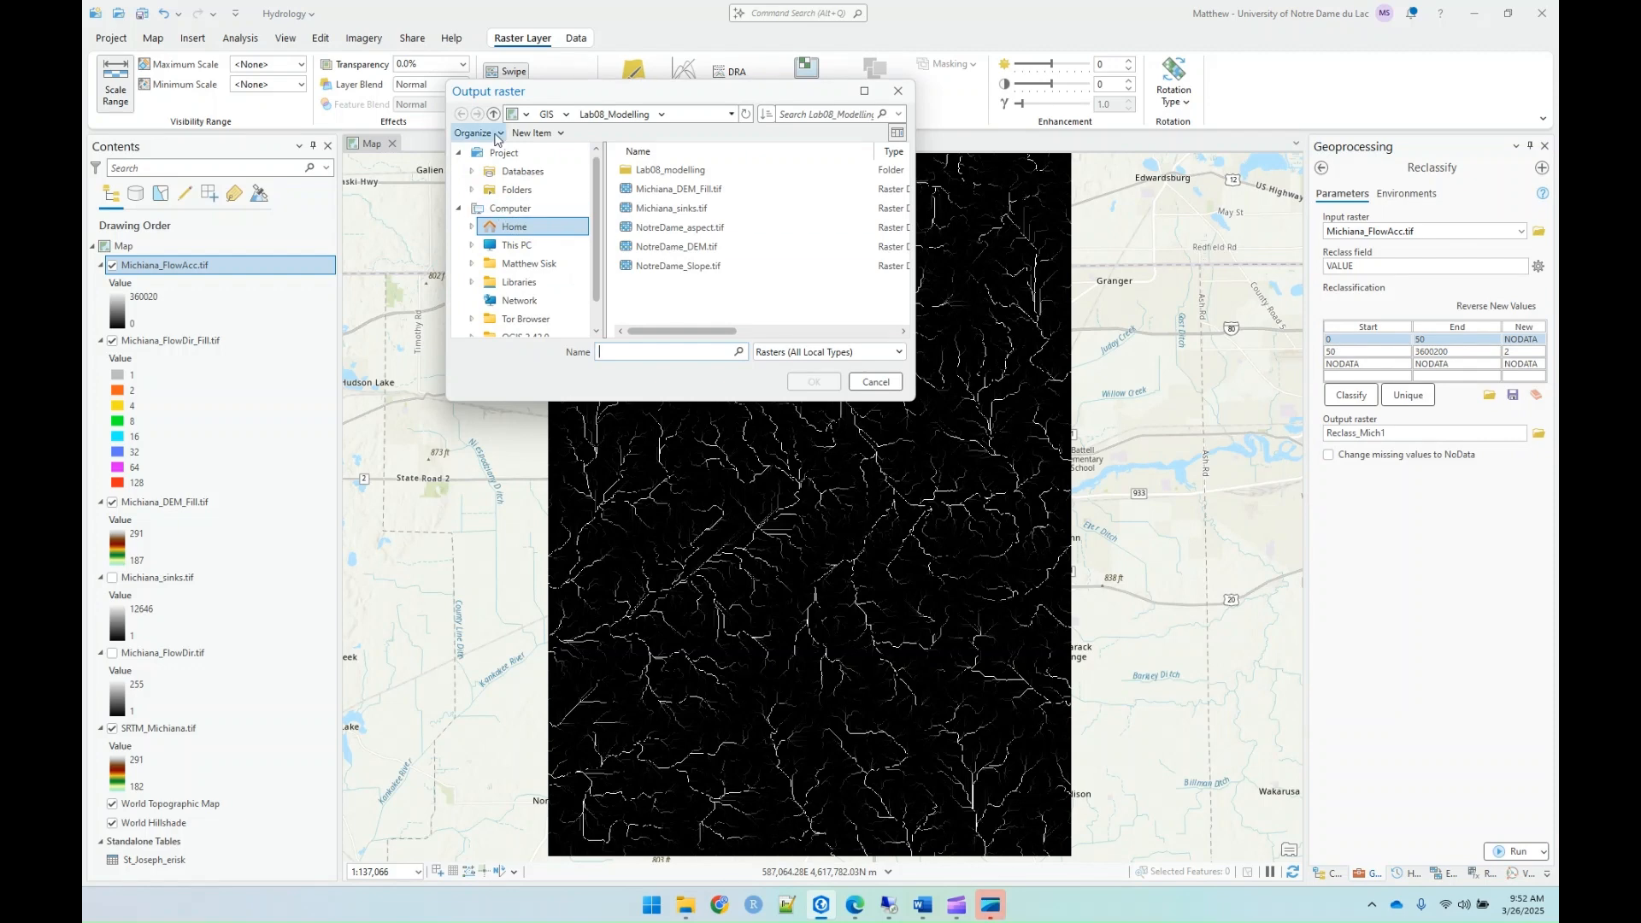
pyautogui.click(517, 189)
pyautogui.doubleClick(660, 174)
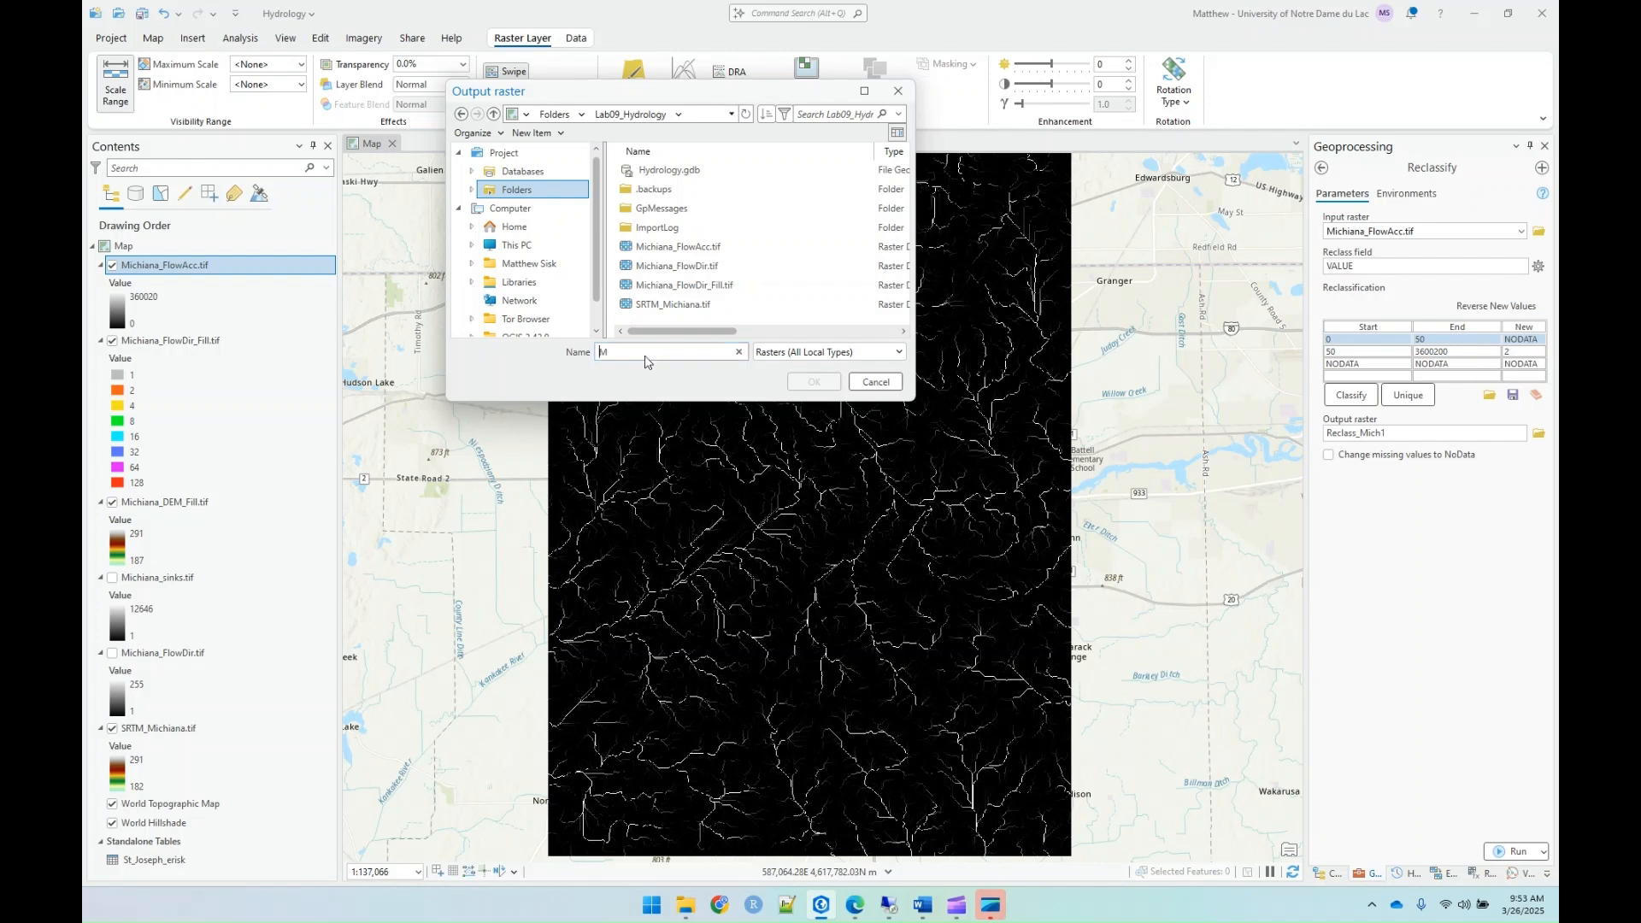
# Step: Name the Reclassify output raster Michiana_StreamRaster01.tif and accept the name
pyautogui.write('Mich')
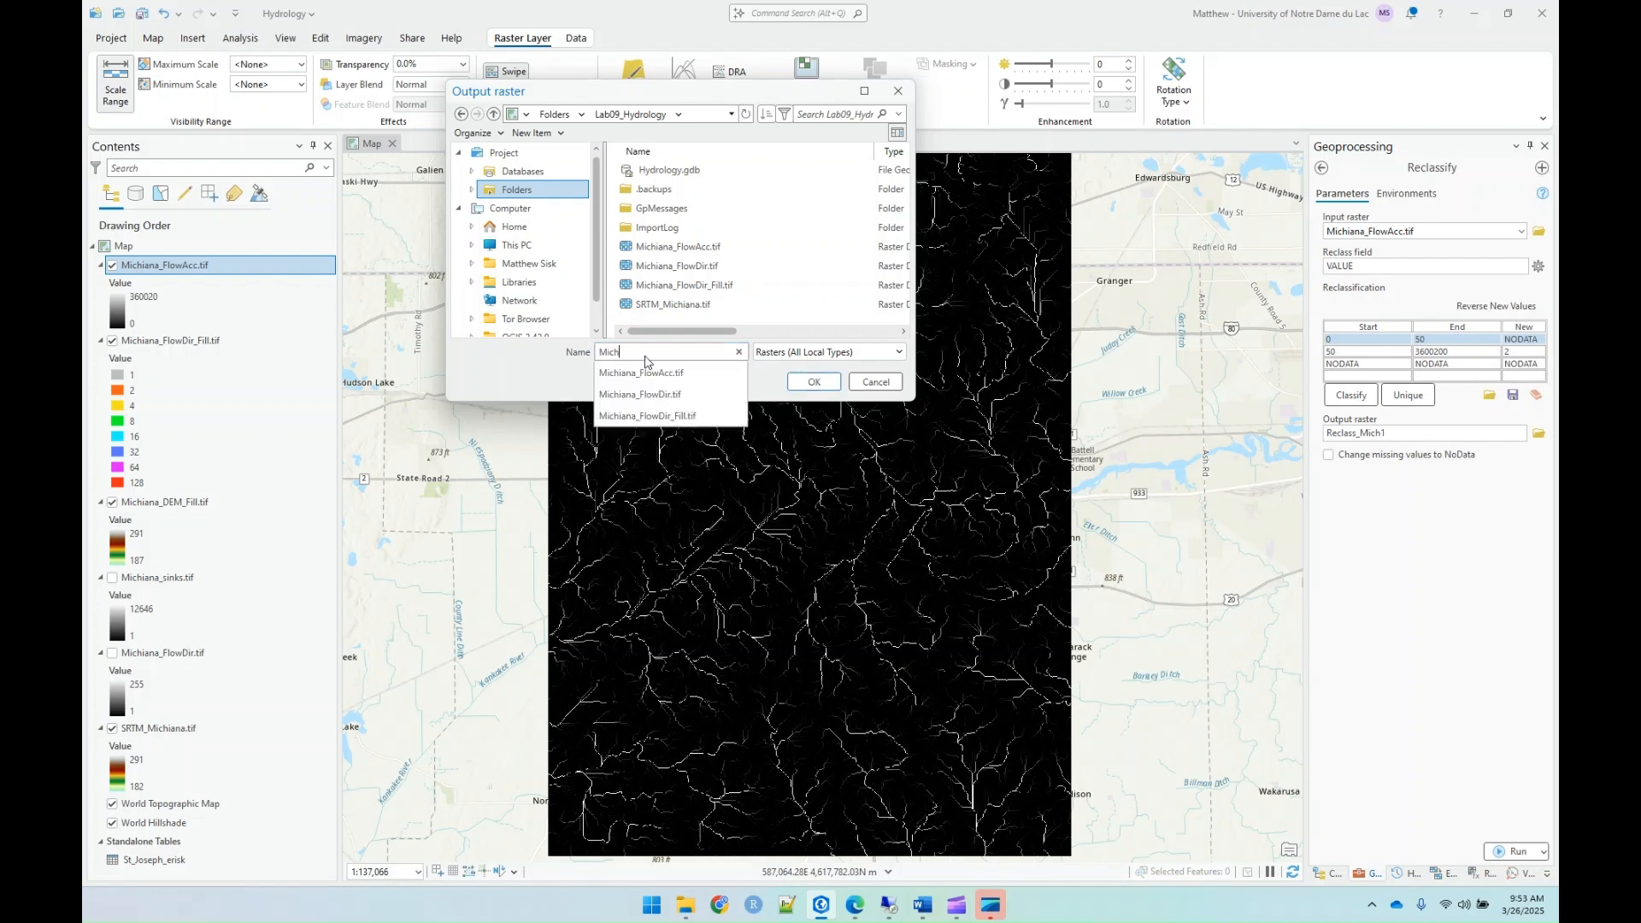
pyautogui.write('iana_StreemSRaster01.tif')
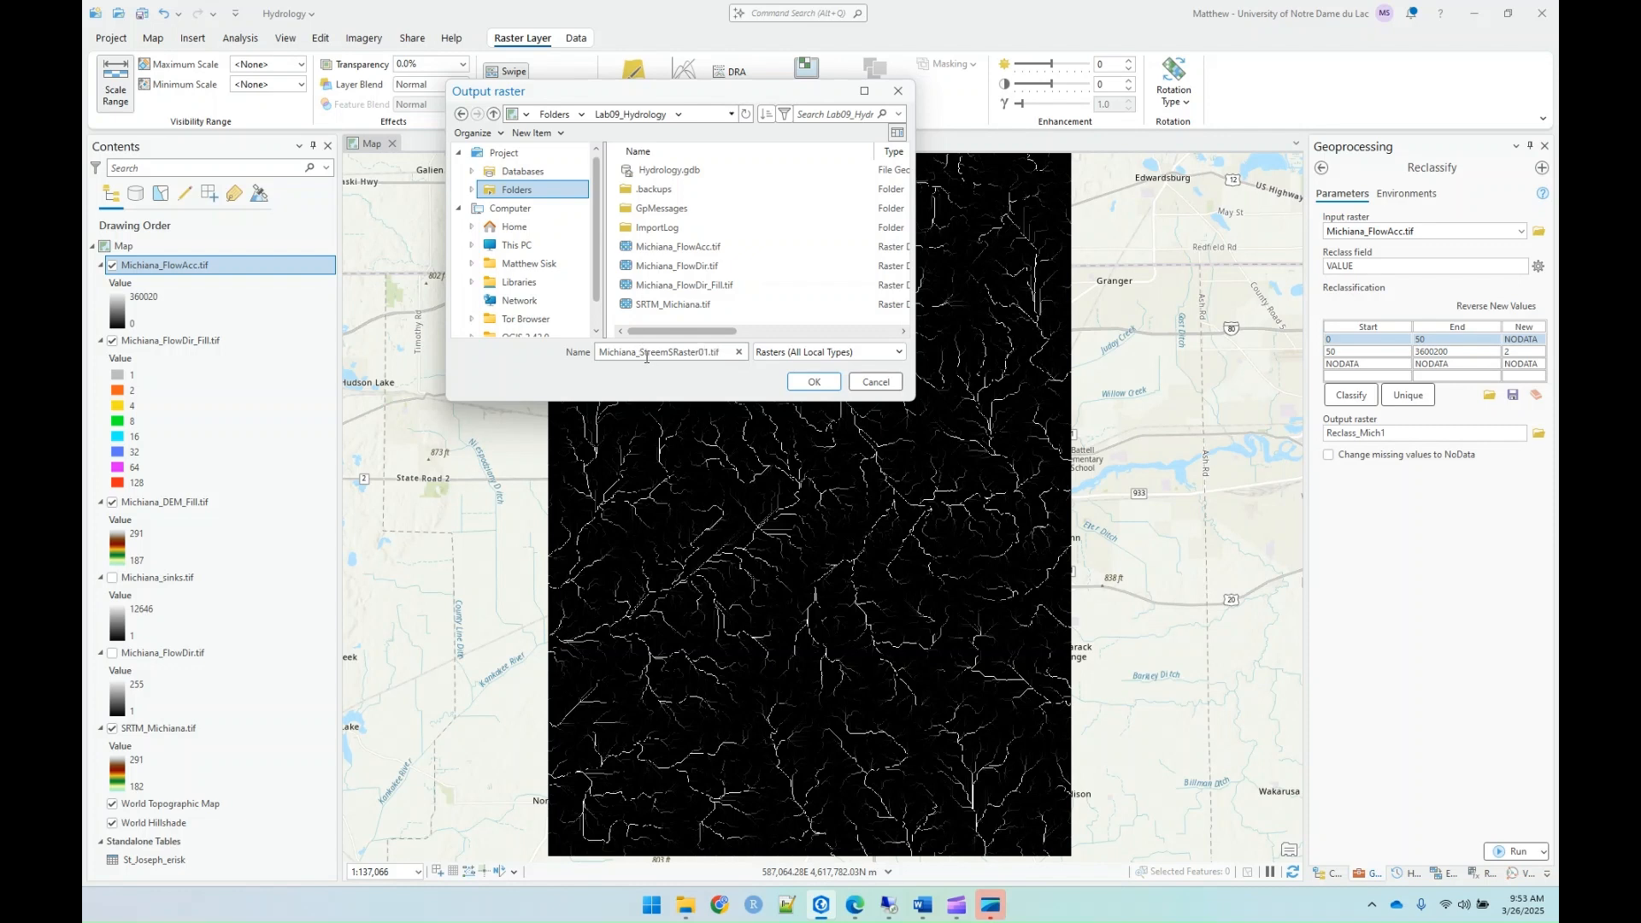
pyautogui.click(673, 353)
pyautogui.press('BackSpace')
pyautogui.press('Left')
pyautogui.press('BackSpace')
pyautogui.write('a')
pyautogui.click(806, 383)
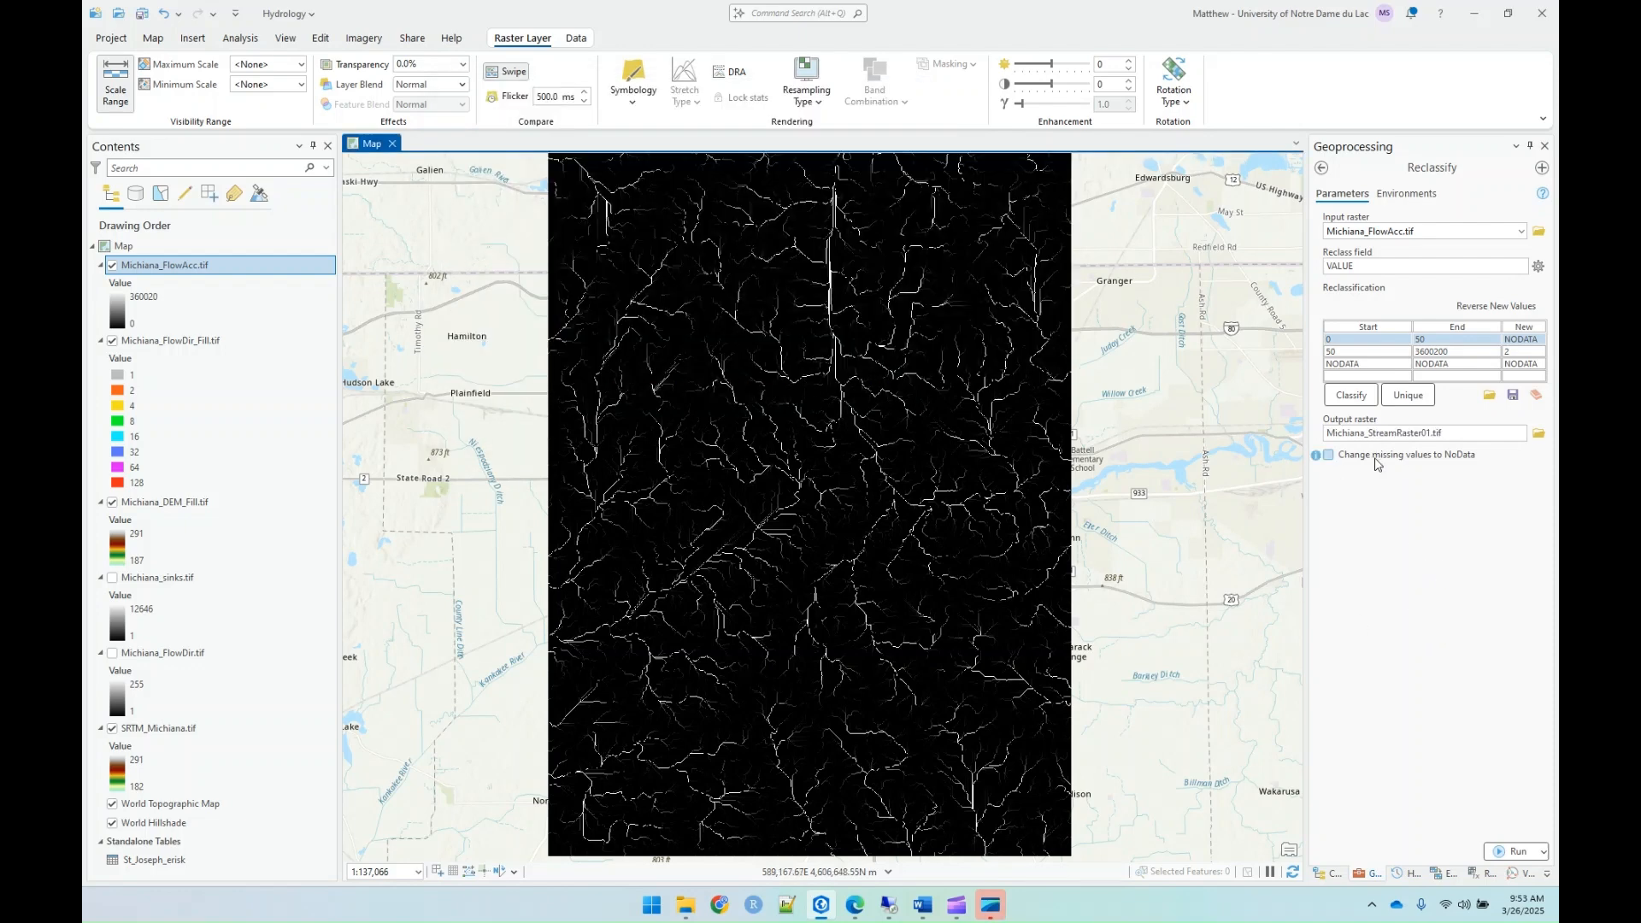
# Step: Run the reclassification without changing missing values to NoData and check the stream raster with the flow accumulation layer hidden and shown
pyautogui.click(1350, 461)
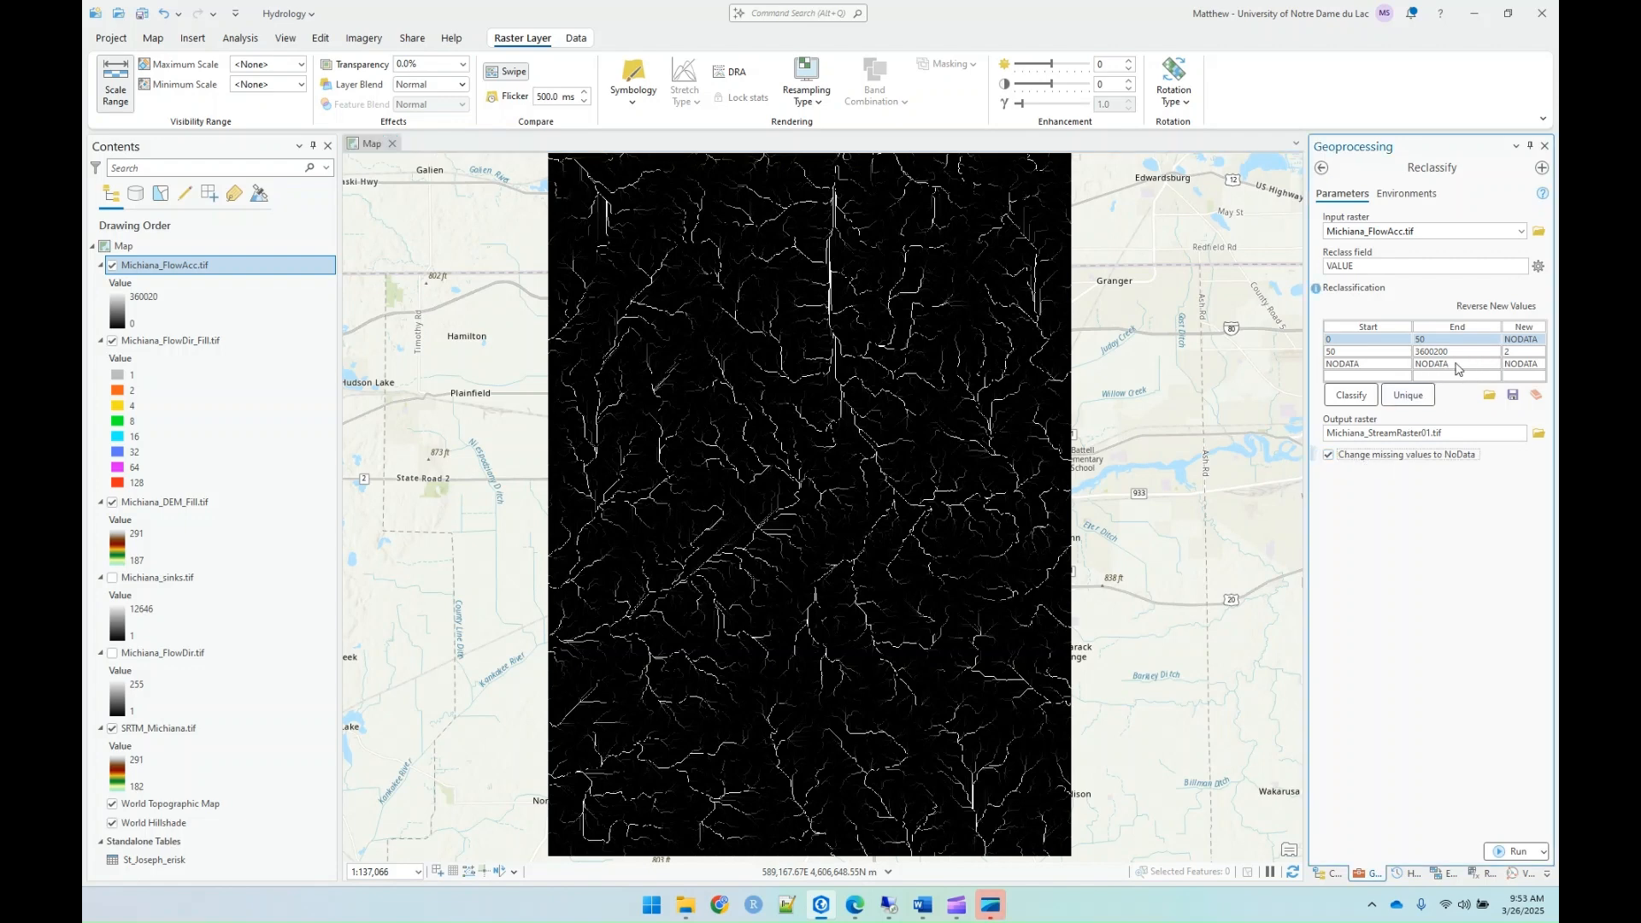
pyautogui.click(1365, 461)
pyautogui.click(1513, 852)
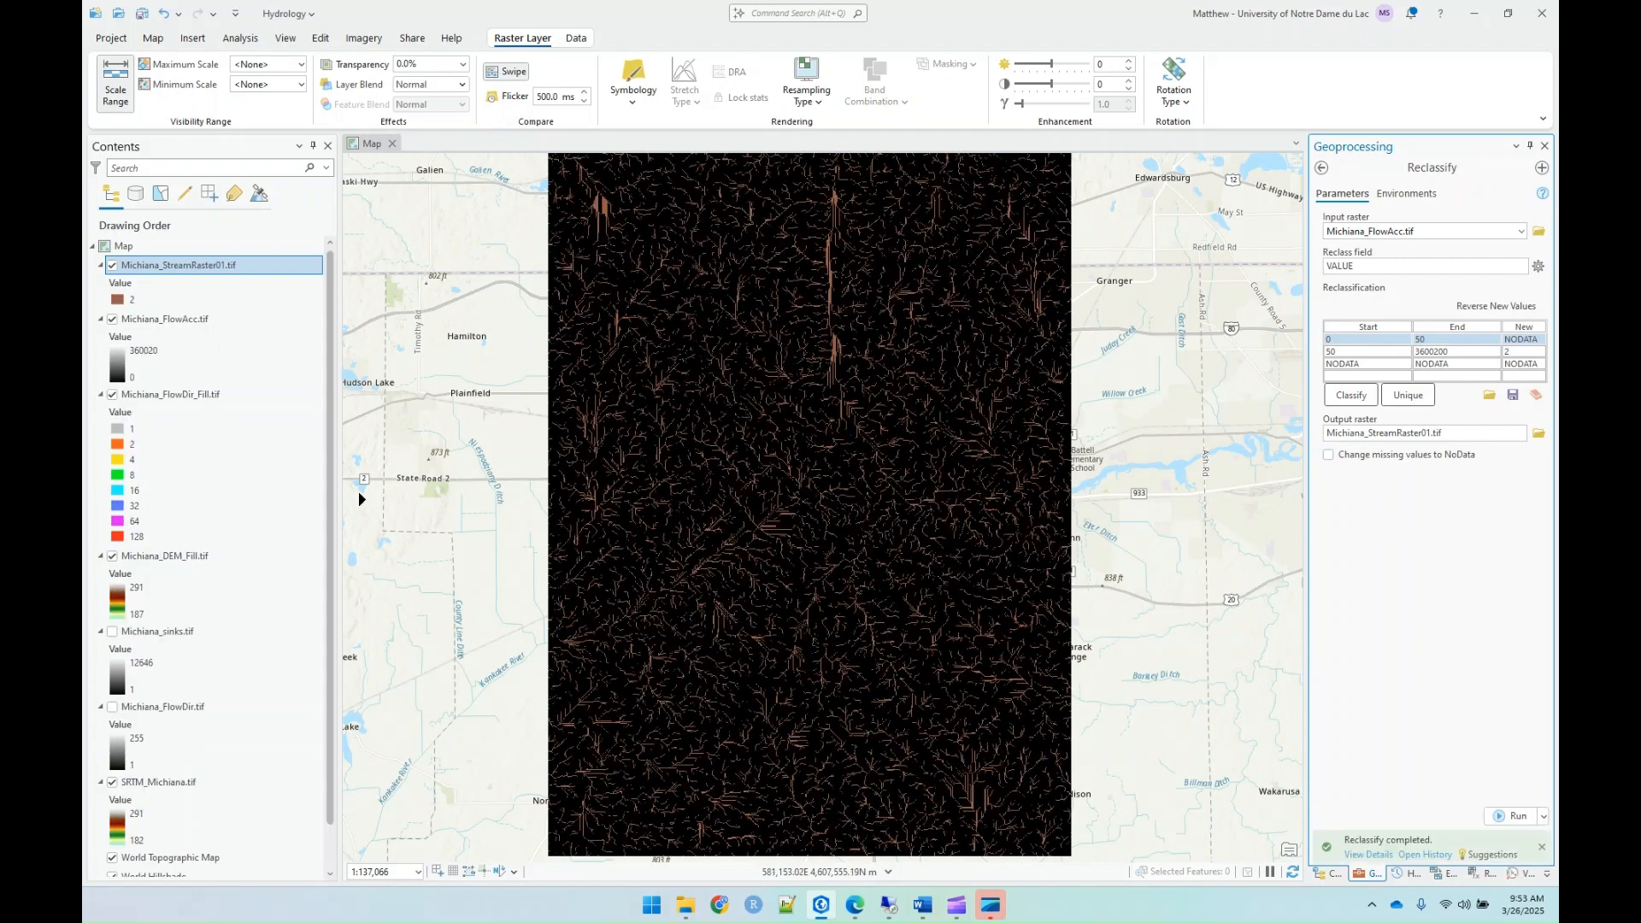
pyautogui.click(112, 319)
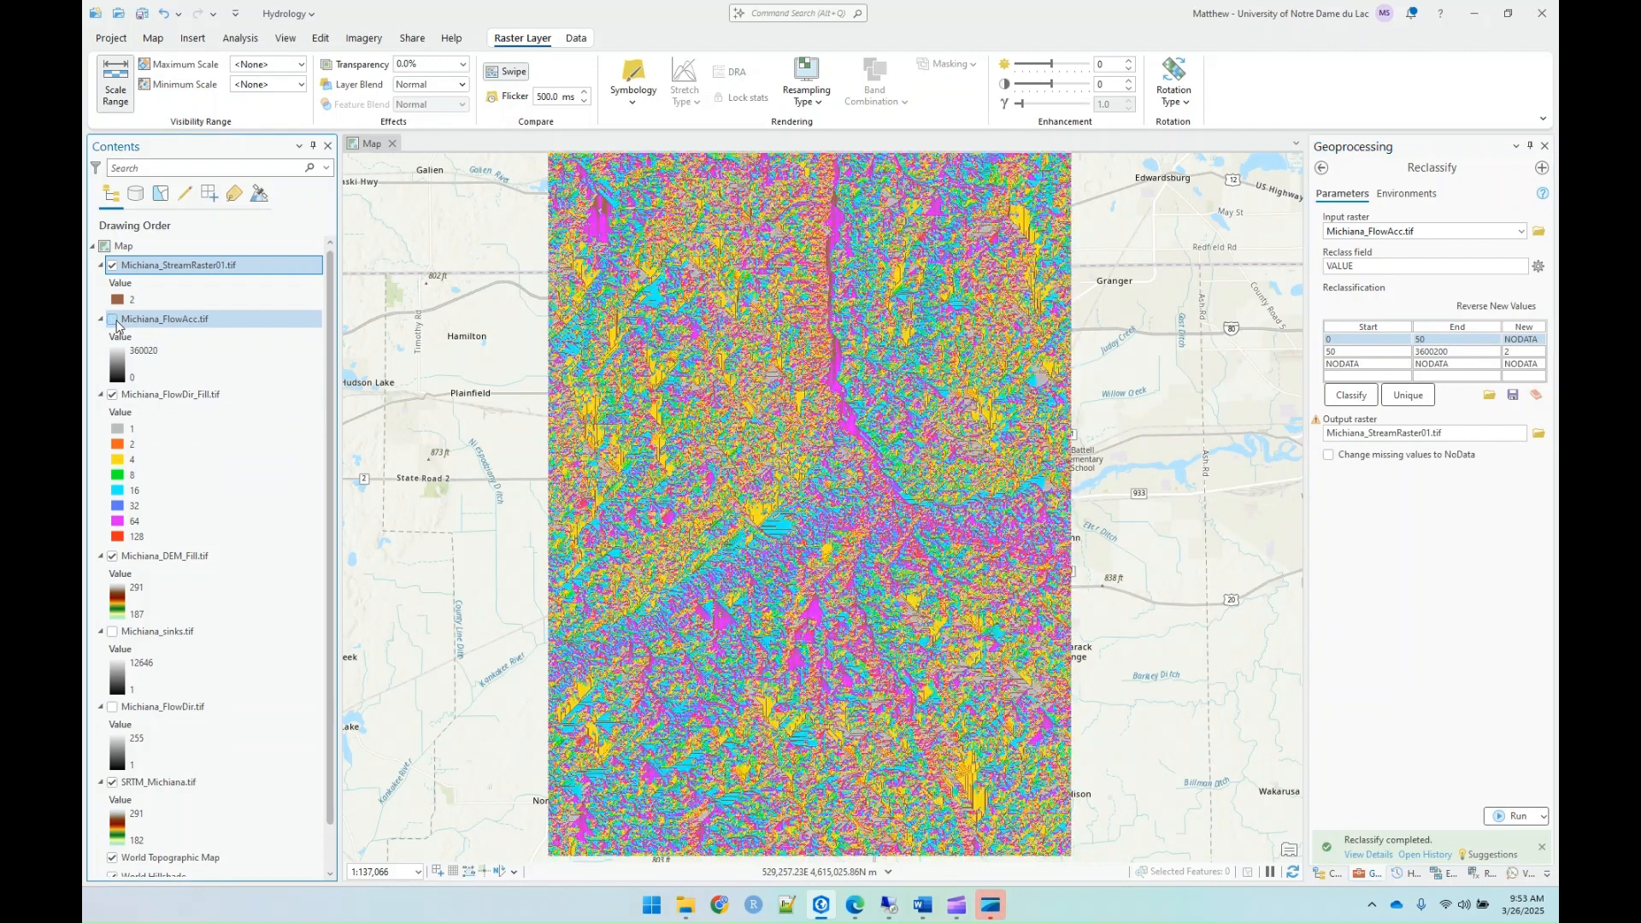
pyautogui.click(112, 319)
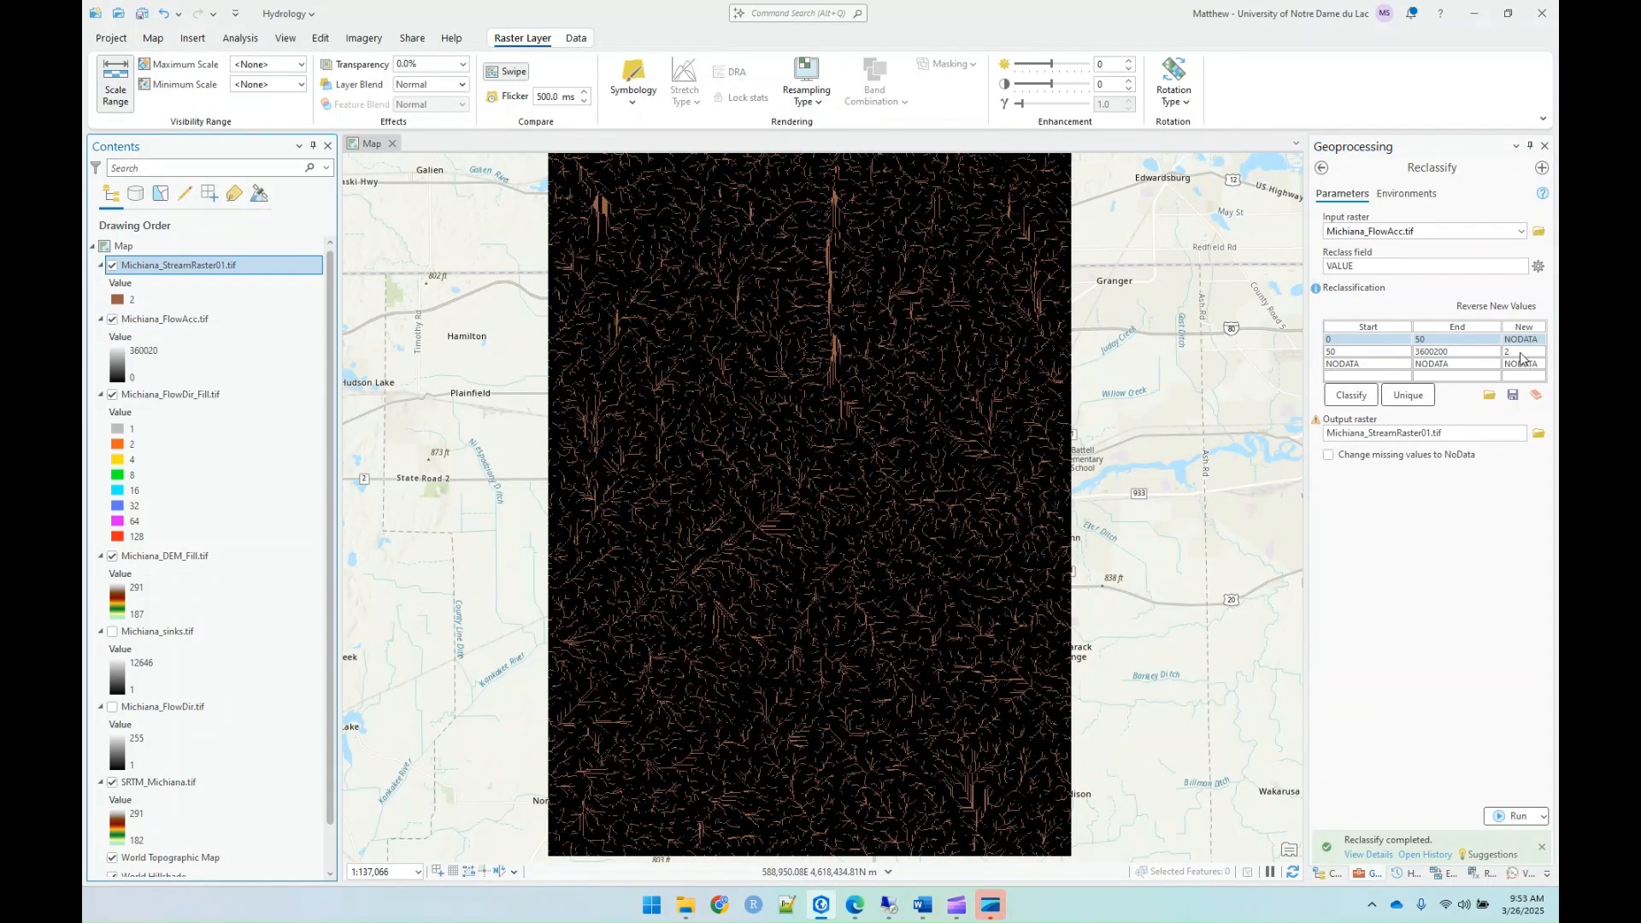
# Step: Try to set the new value of the 50 to 3600200 range to 1 and rerun the reclassification
pyautogui.click(1521, 352)
pyautogui.write('1')
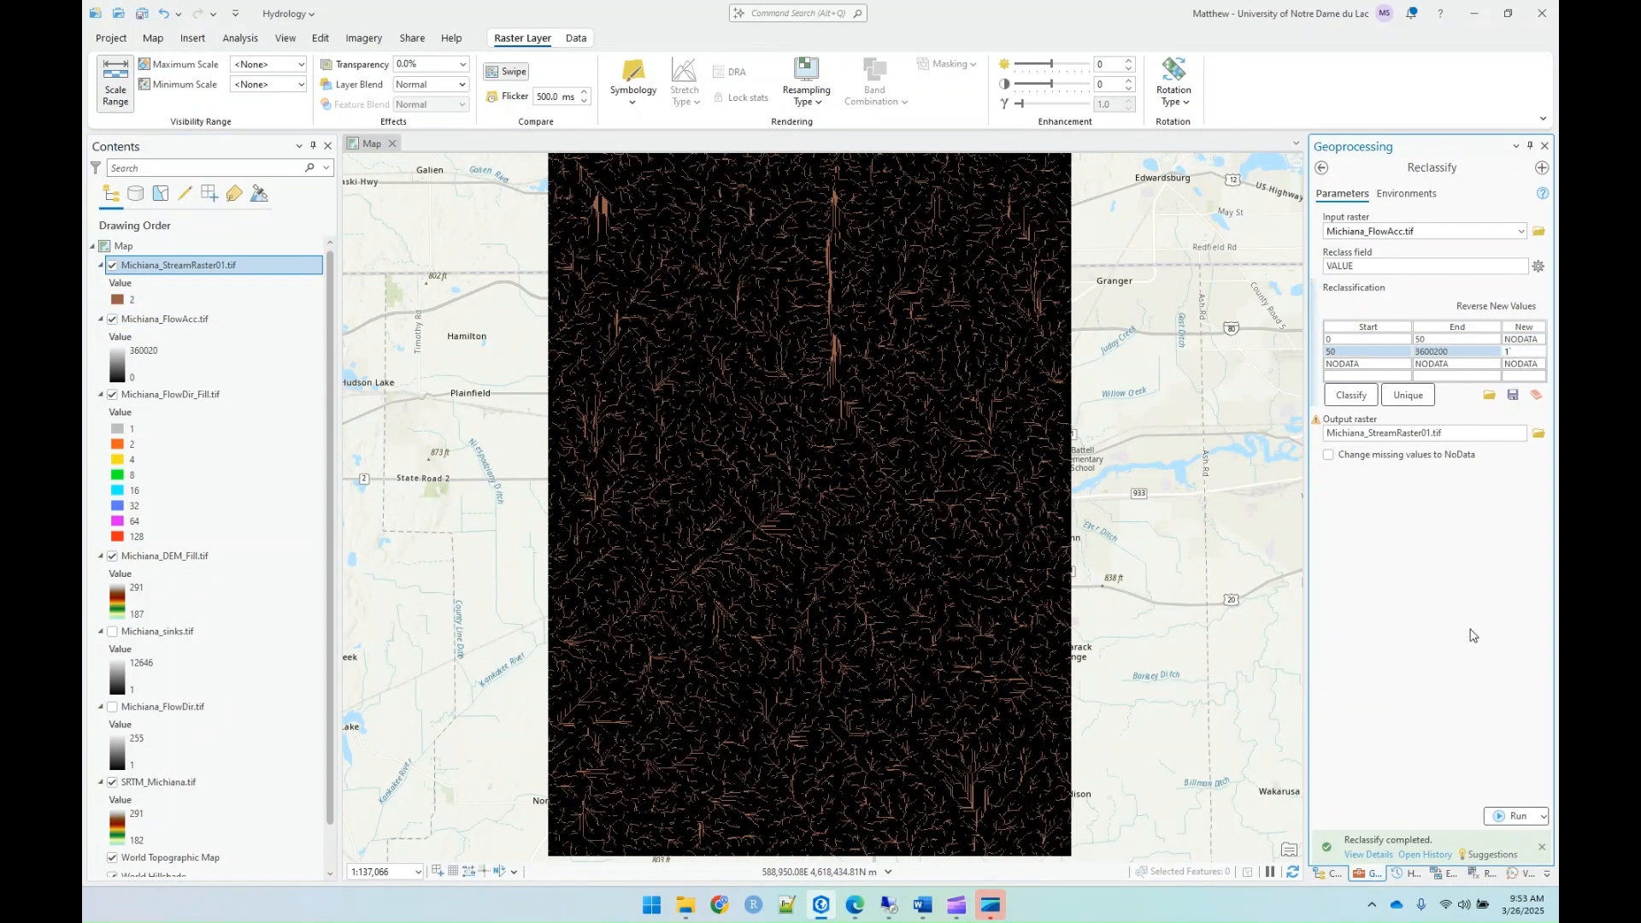
pyautogui.click(1427, 614)
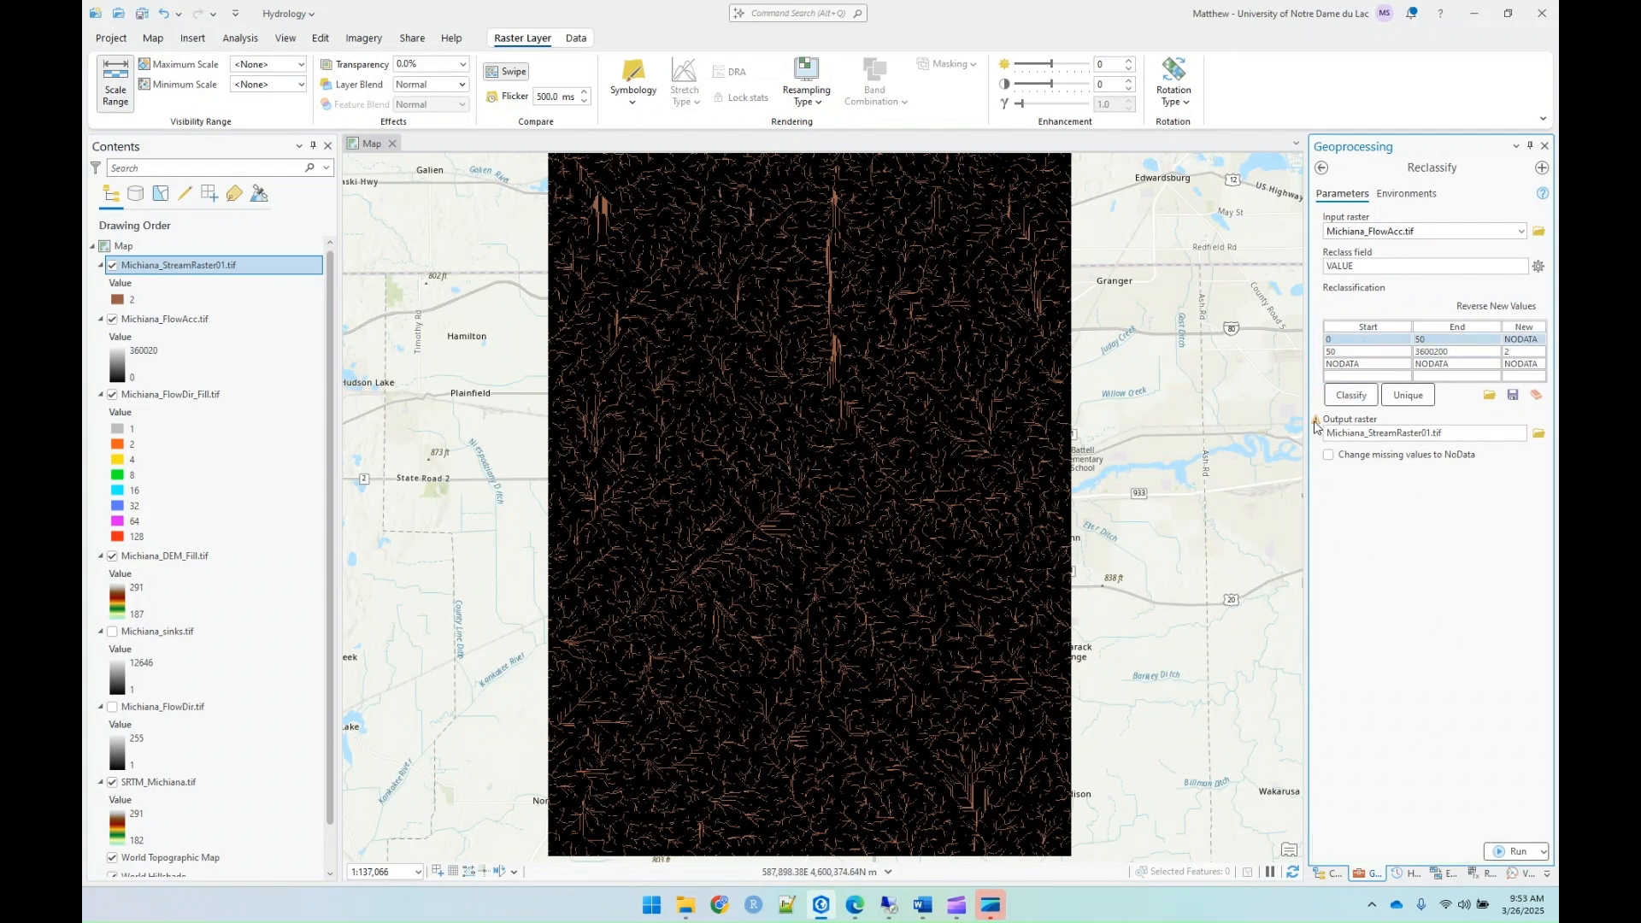
pyautogui.moveTo(1317, 422)
pyautogui.click(1515, 852)
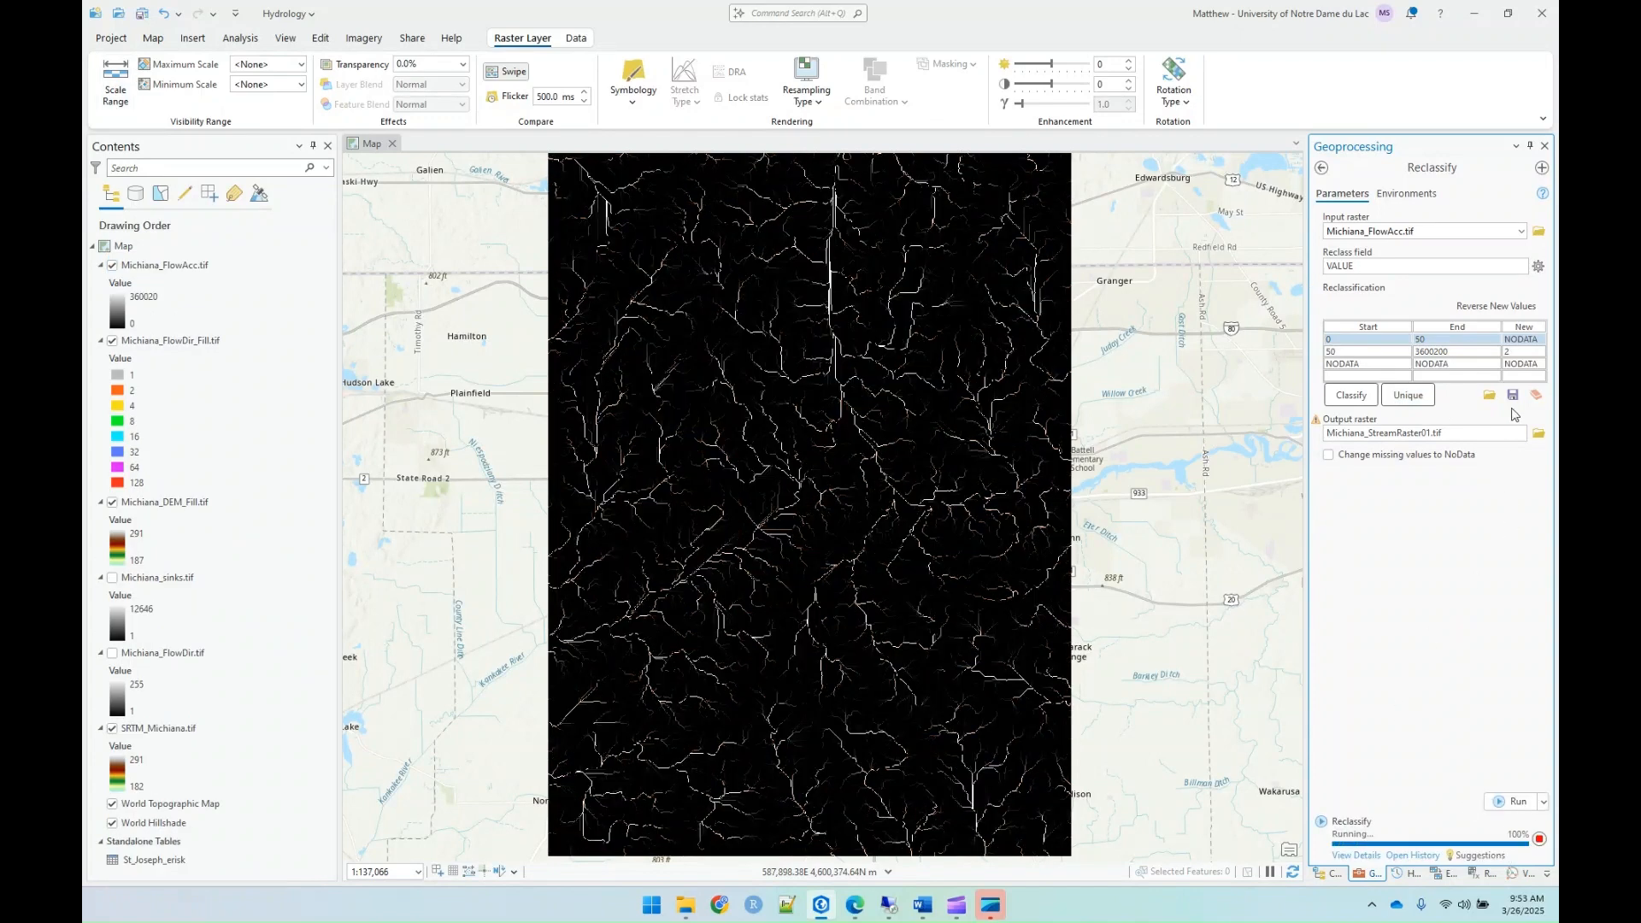
# Step: Set the new value of the 50 to 3600200 range to 1 and rerun the reclassification over Michiana_StreamRaster01.tif
pyautogui.click(1513, 355)
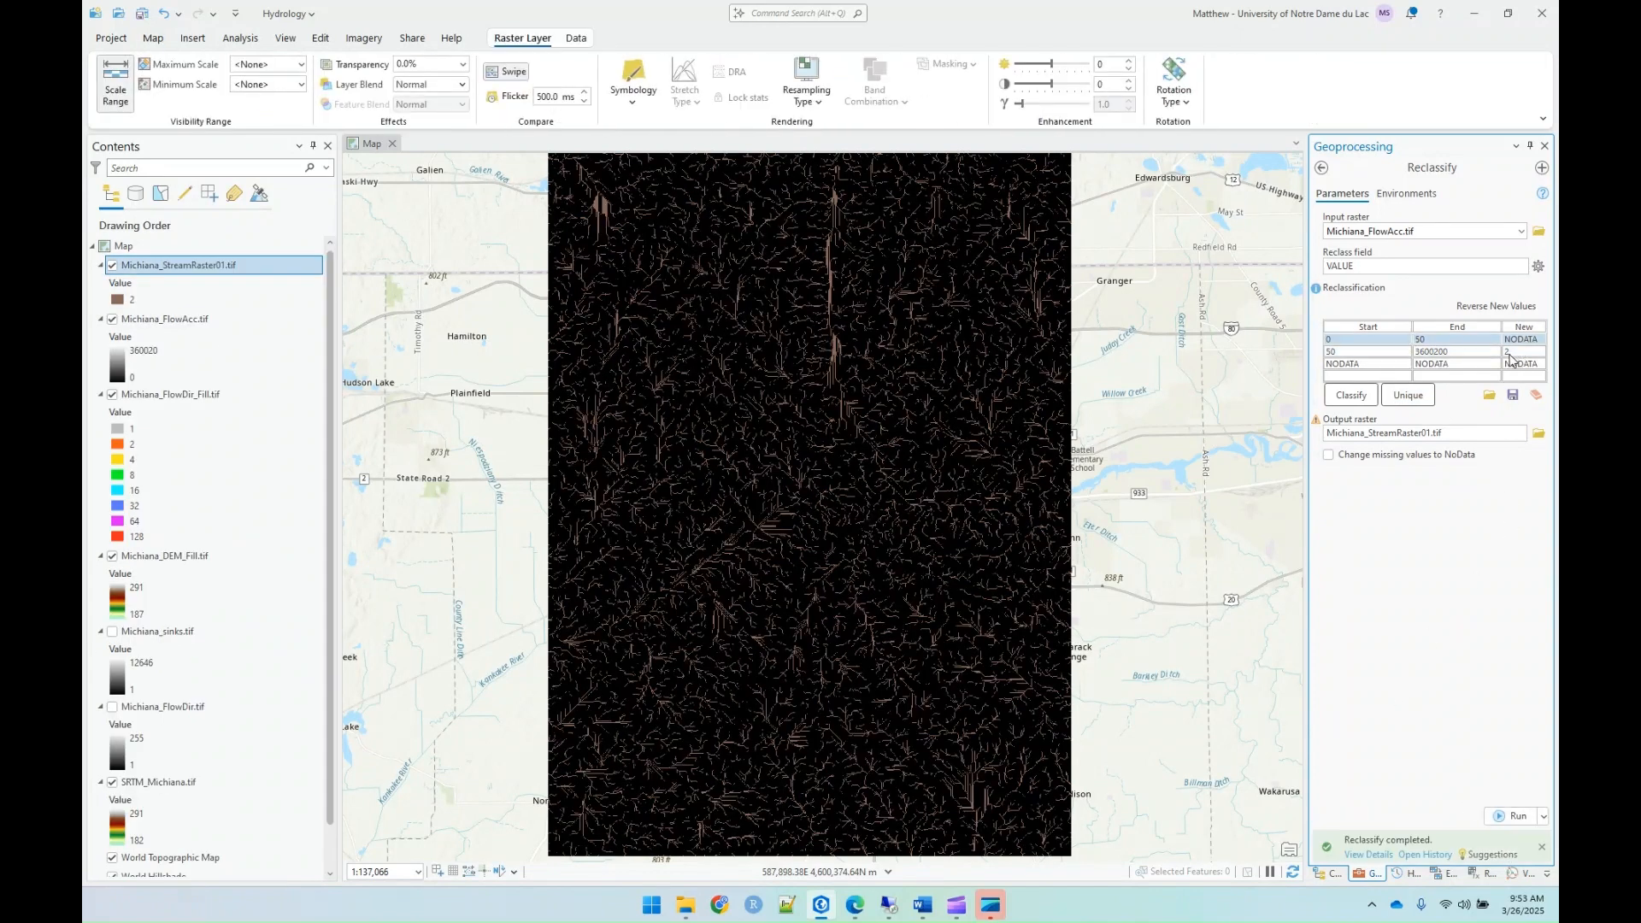
pyautogui.write('1')
pyautogui.click(1513, 367)
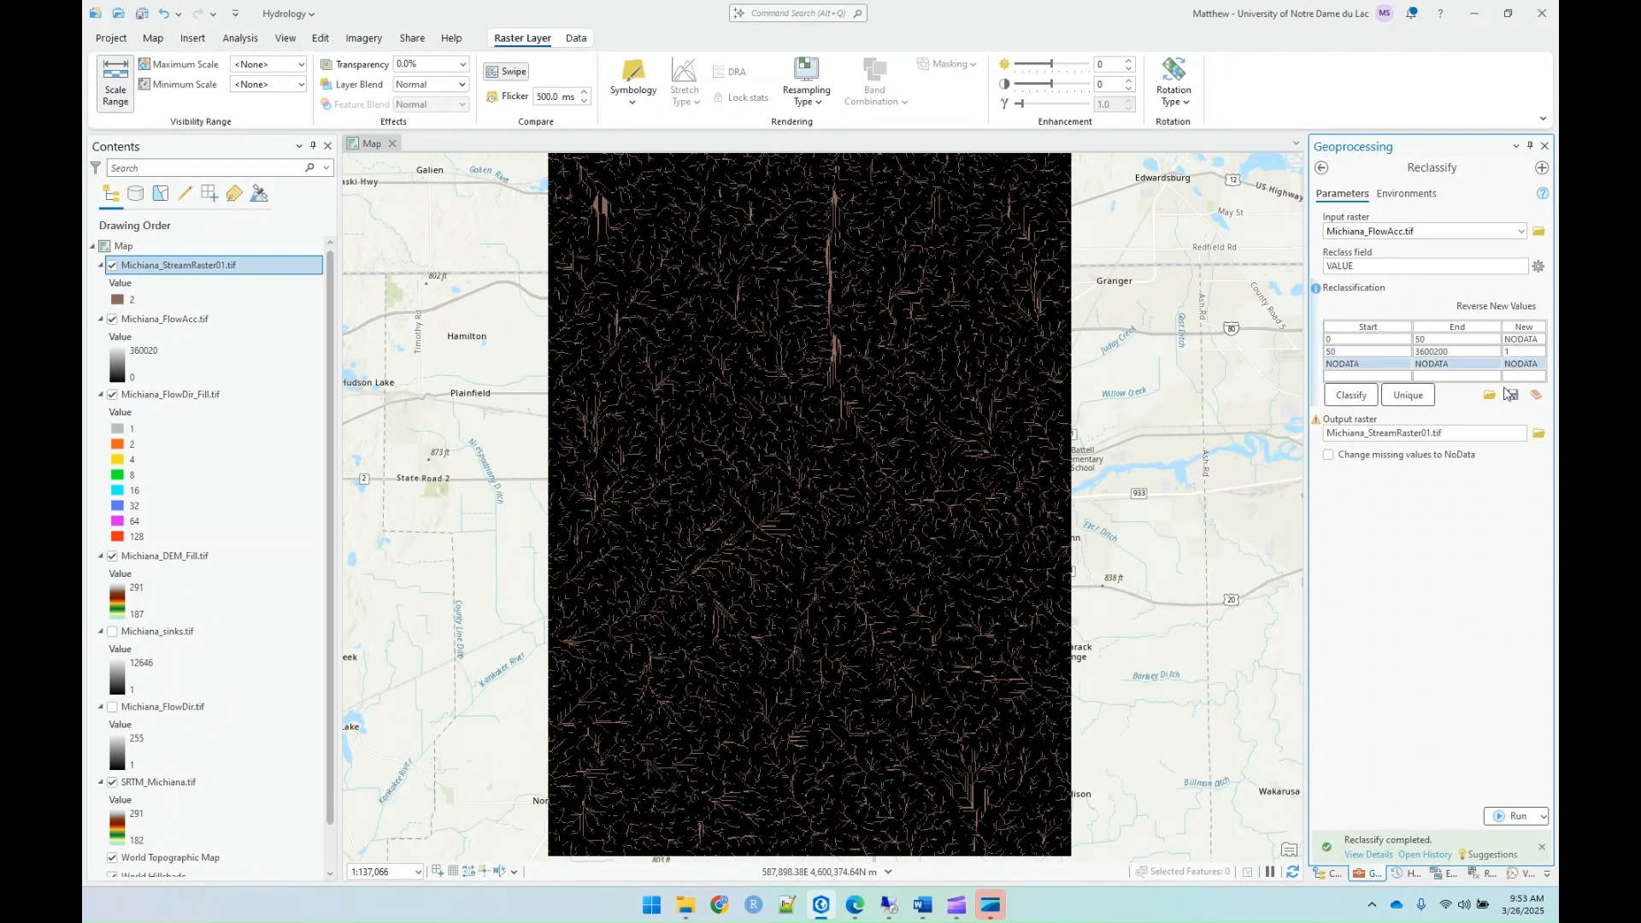
pyautogui.click(1513, 851)
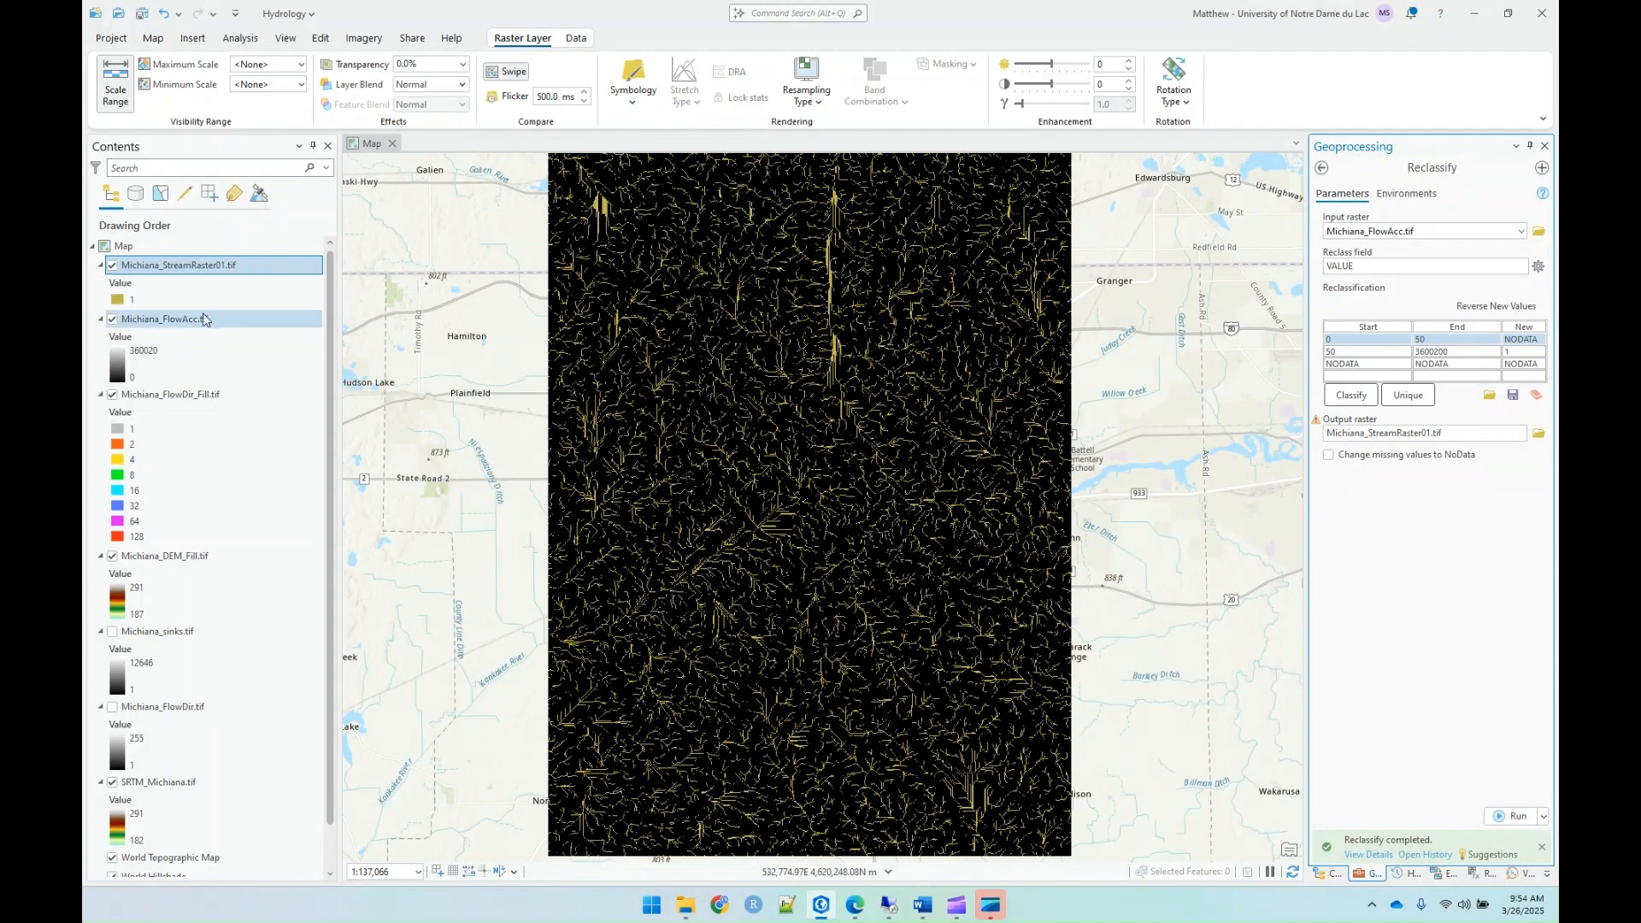
# Step: Hide the Michiana_FlowAcc, Michiana_FlowDir_Fill, Michiana_DEM_Fill and SRTM_Michiana layers so only the stream raster overlays the basemap
pyautogui.click(112, 320)
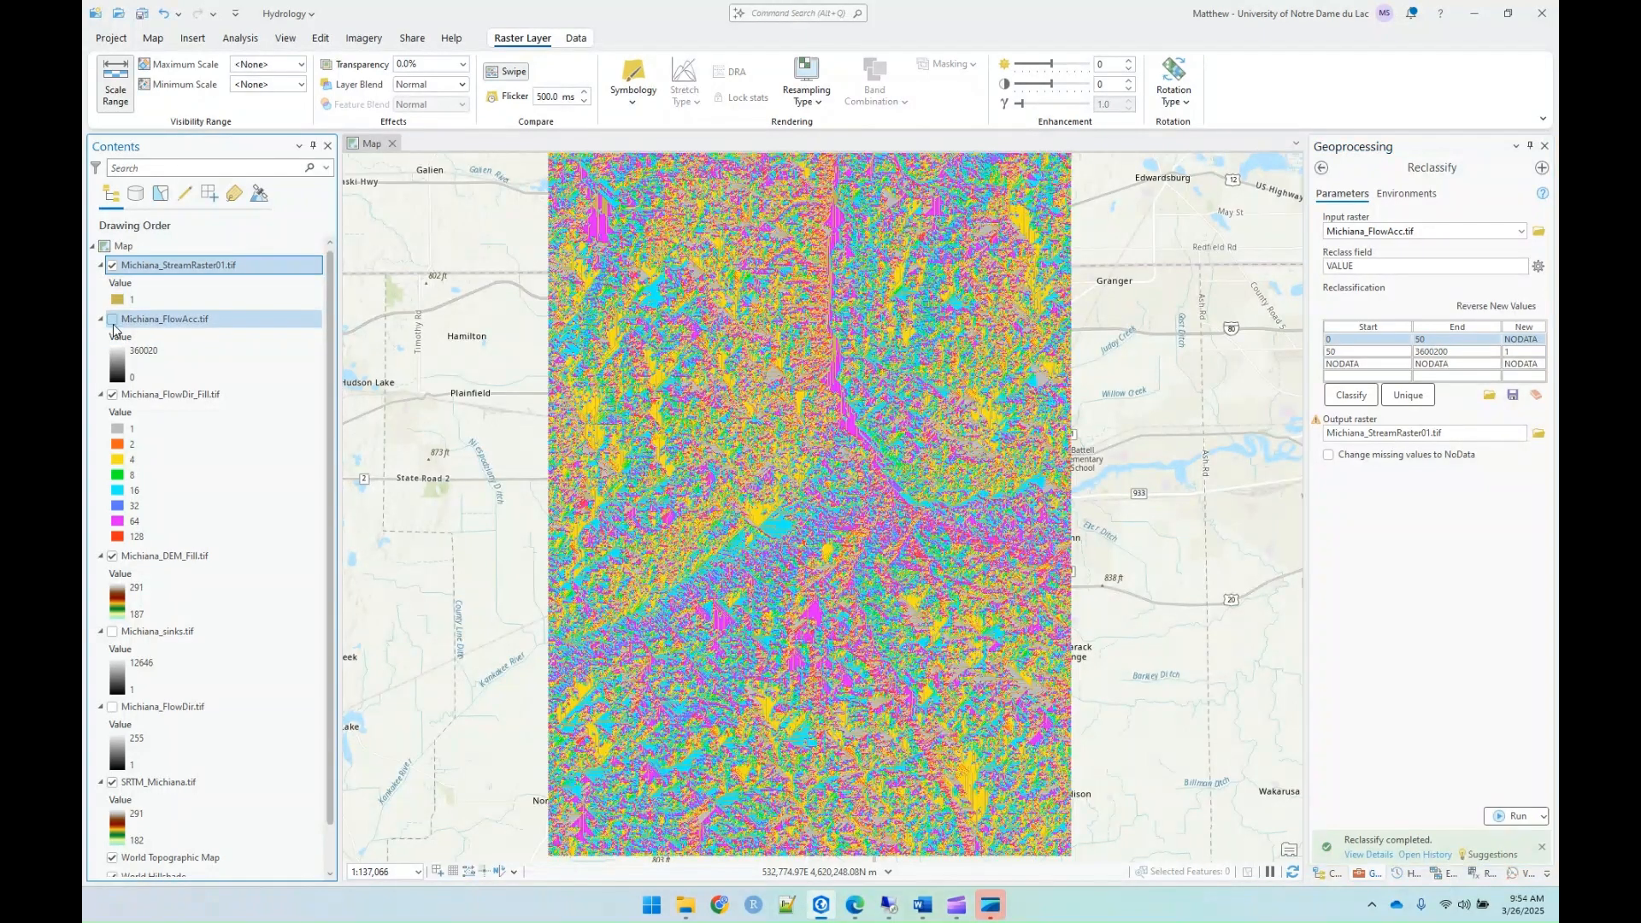
pyautogui.click(112, 319)
pyautogui.click(112, 395)
pyautogui.click(112, 320)
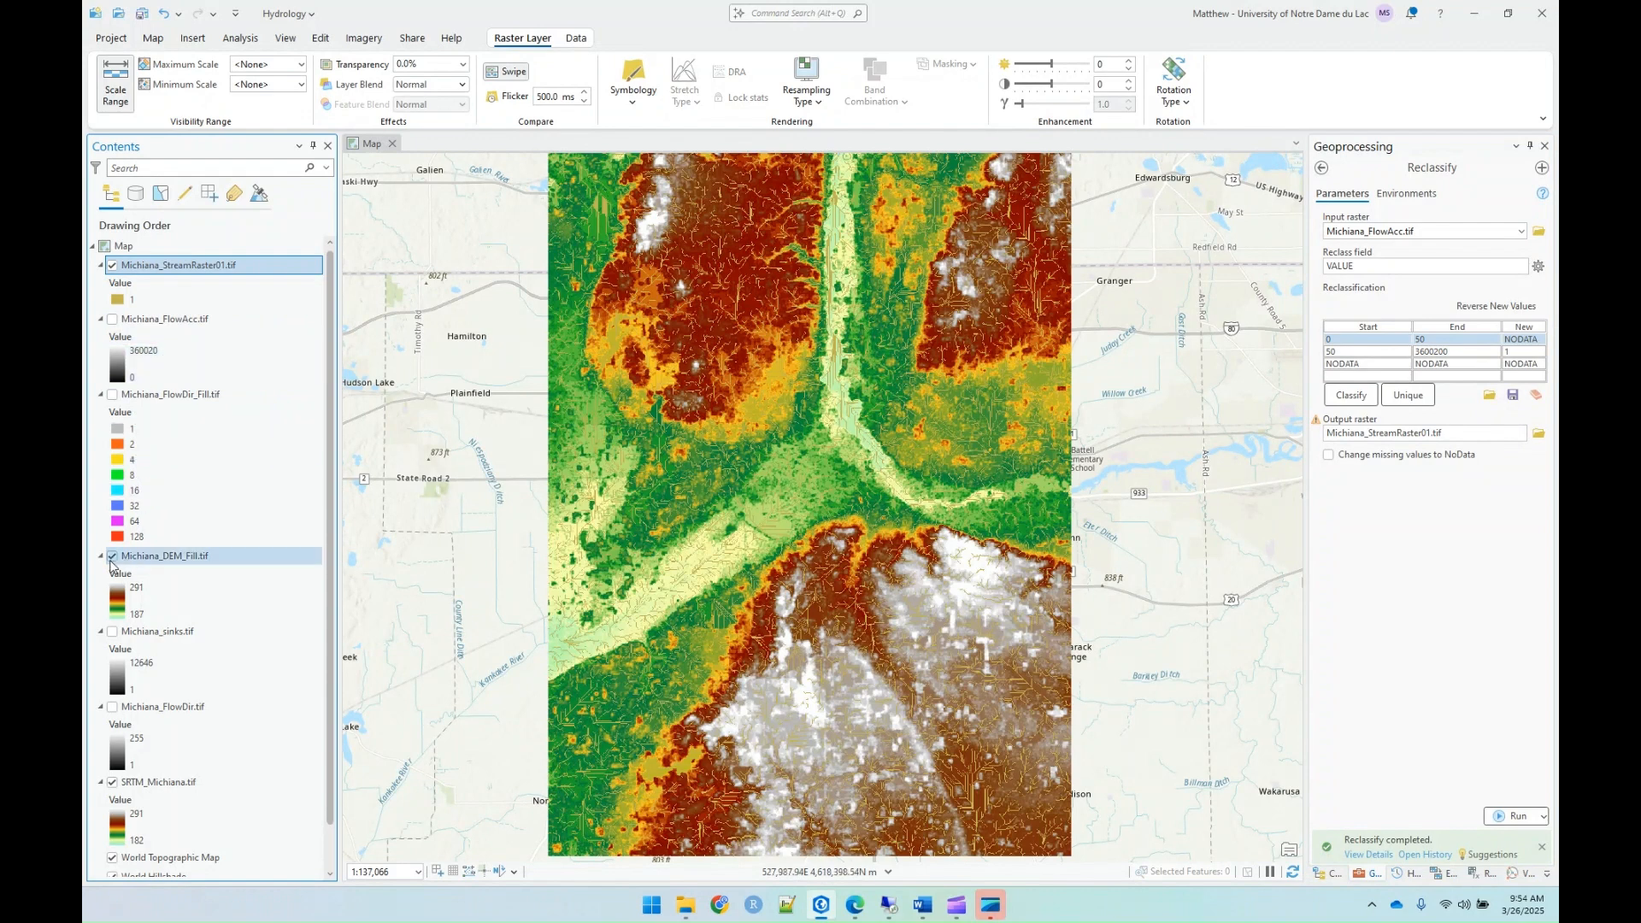
pyautogui.click(112, 557)
pyautogui.scroll(-1, 107, 748)
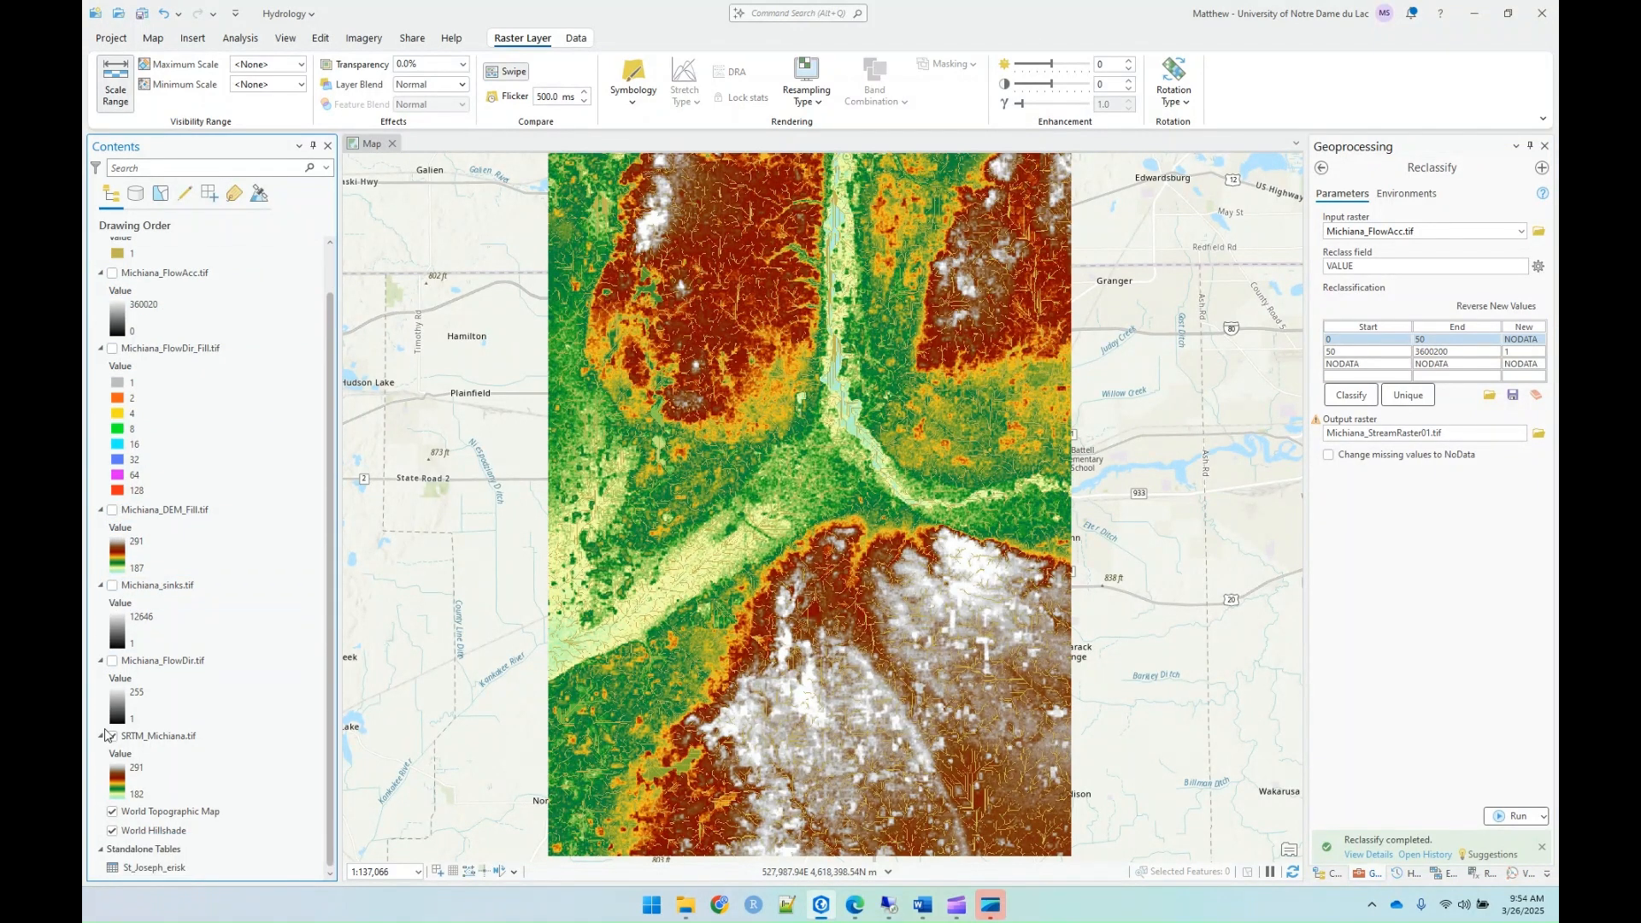
pyautogui.click(112, 736)
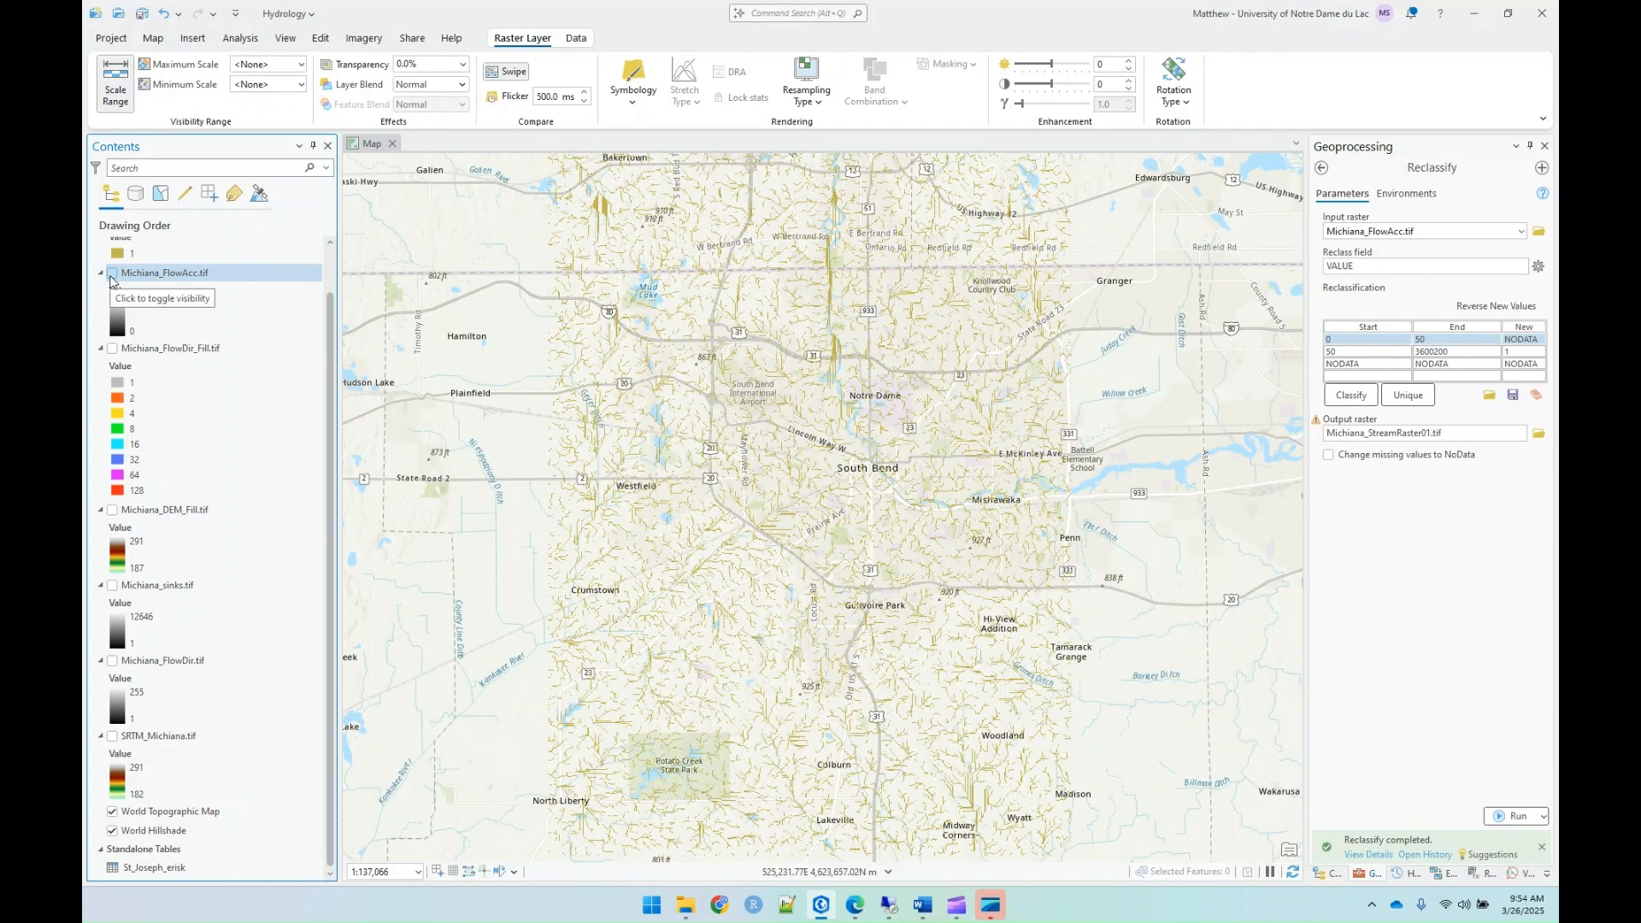
pyautogui.scroll(1, 111, 282)
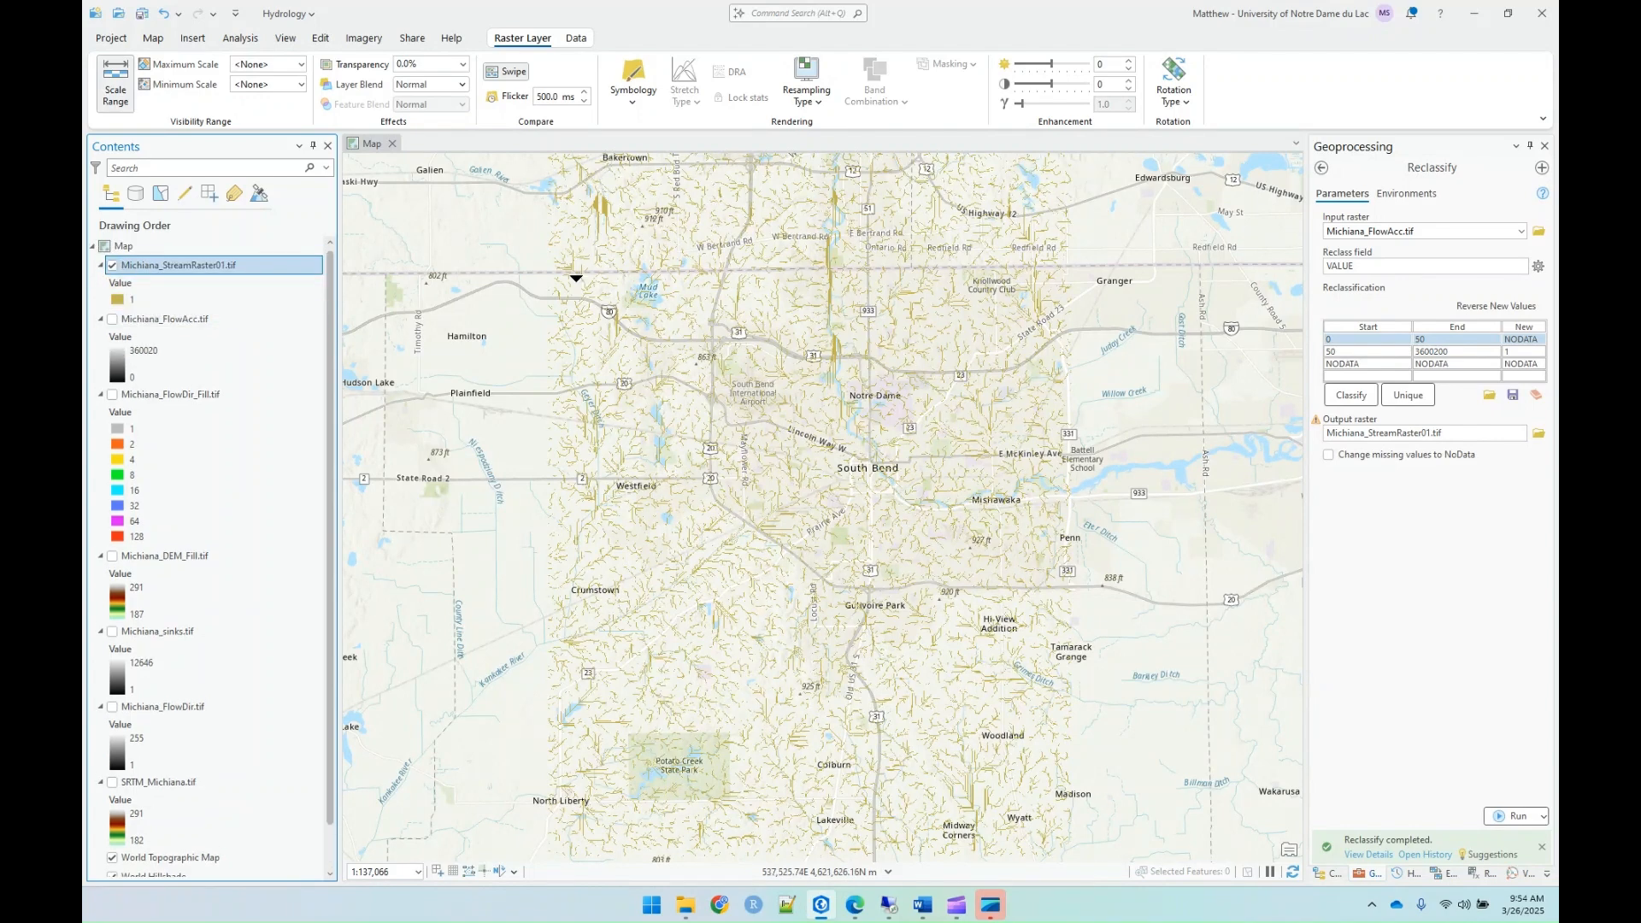
# Step: Find and open the Image Analyst Raster Calculator, and insert the Con function into the map algebra expression
pyautogui.click(1321, 170)
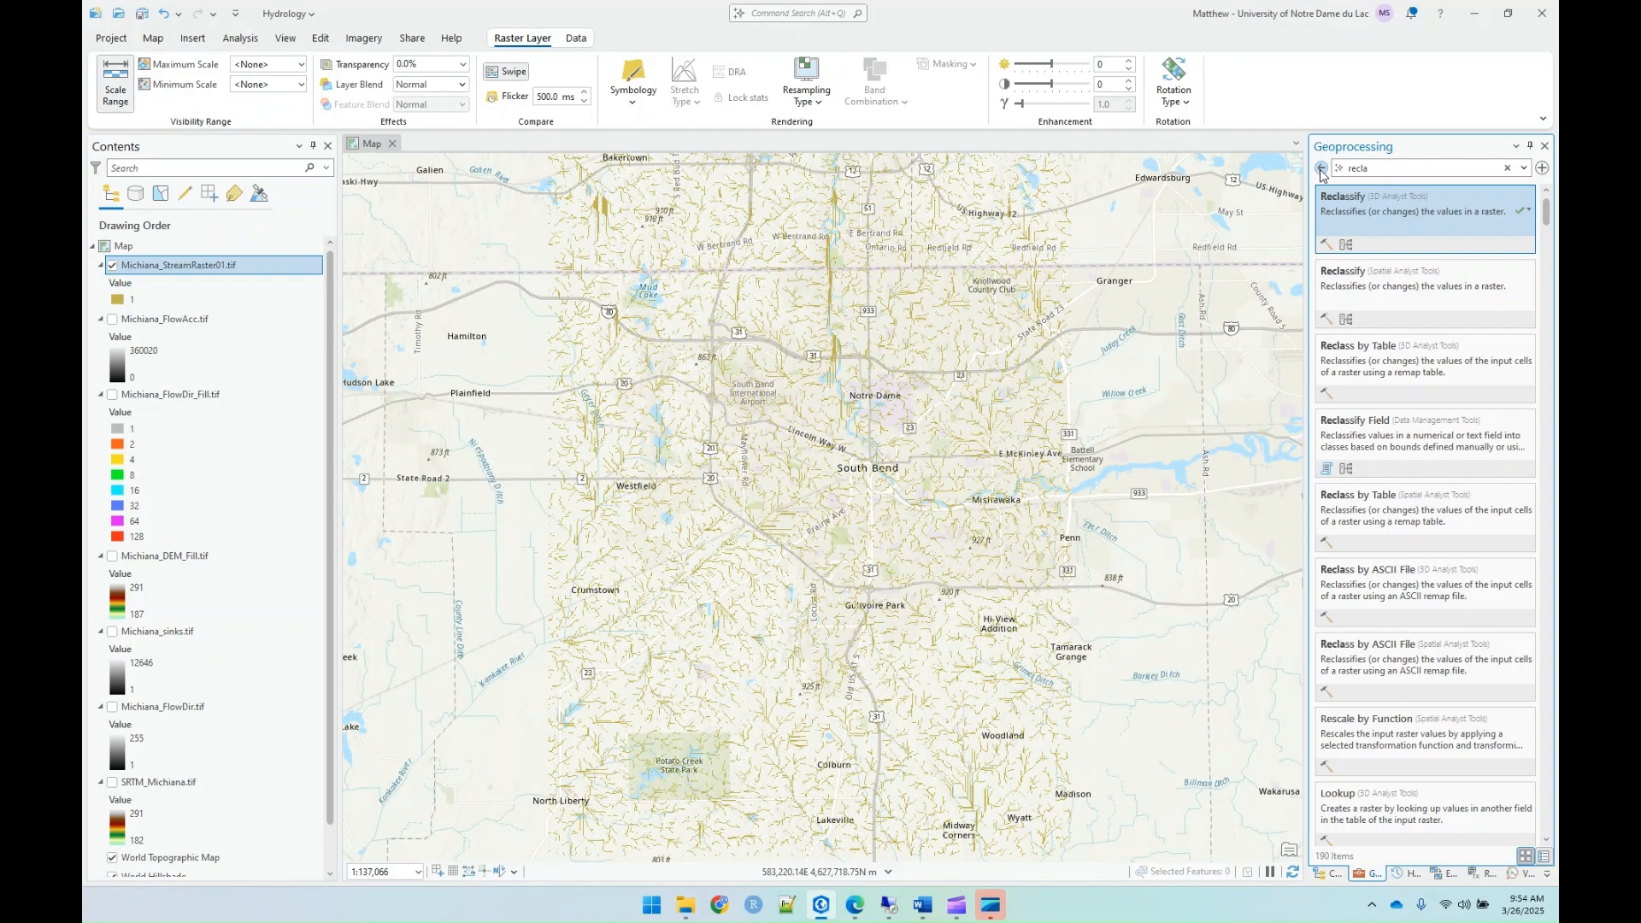
pyautogui.doubleClick(1404, 170)
pyautogui.write('raster')
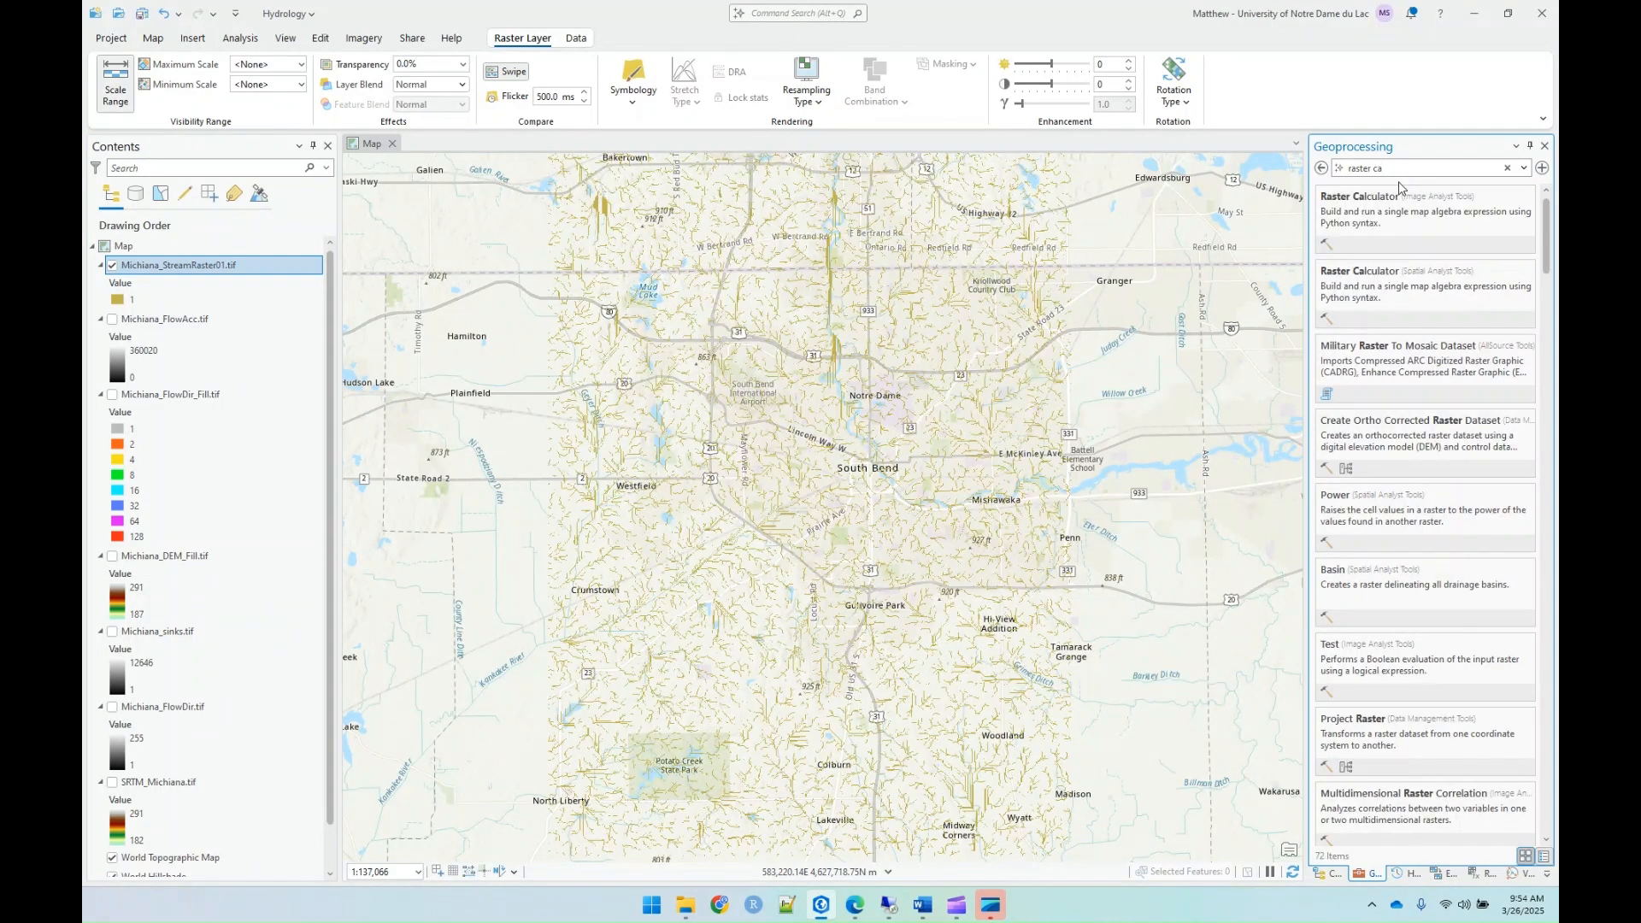
pyautogui.click(1384, 224)
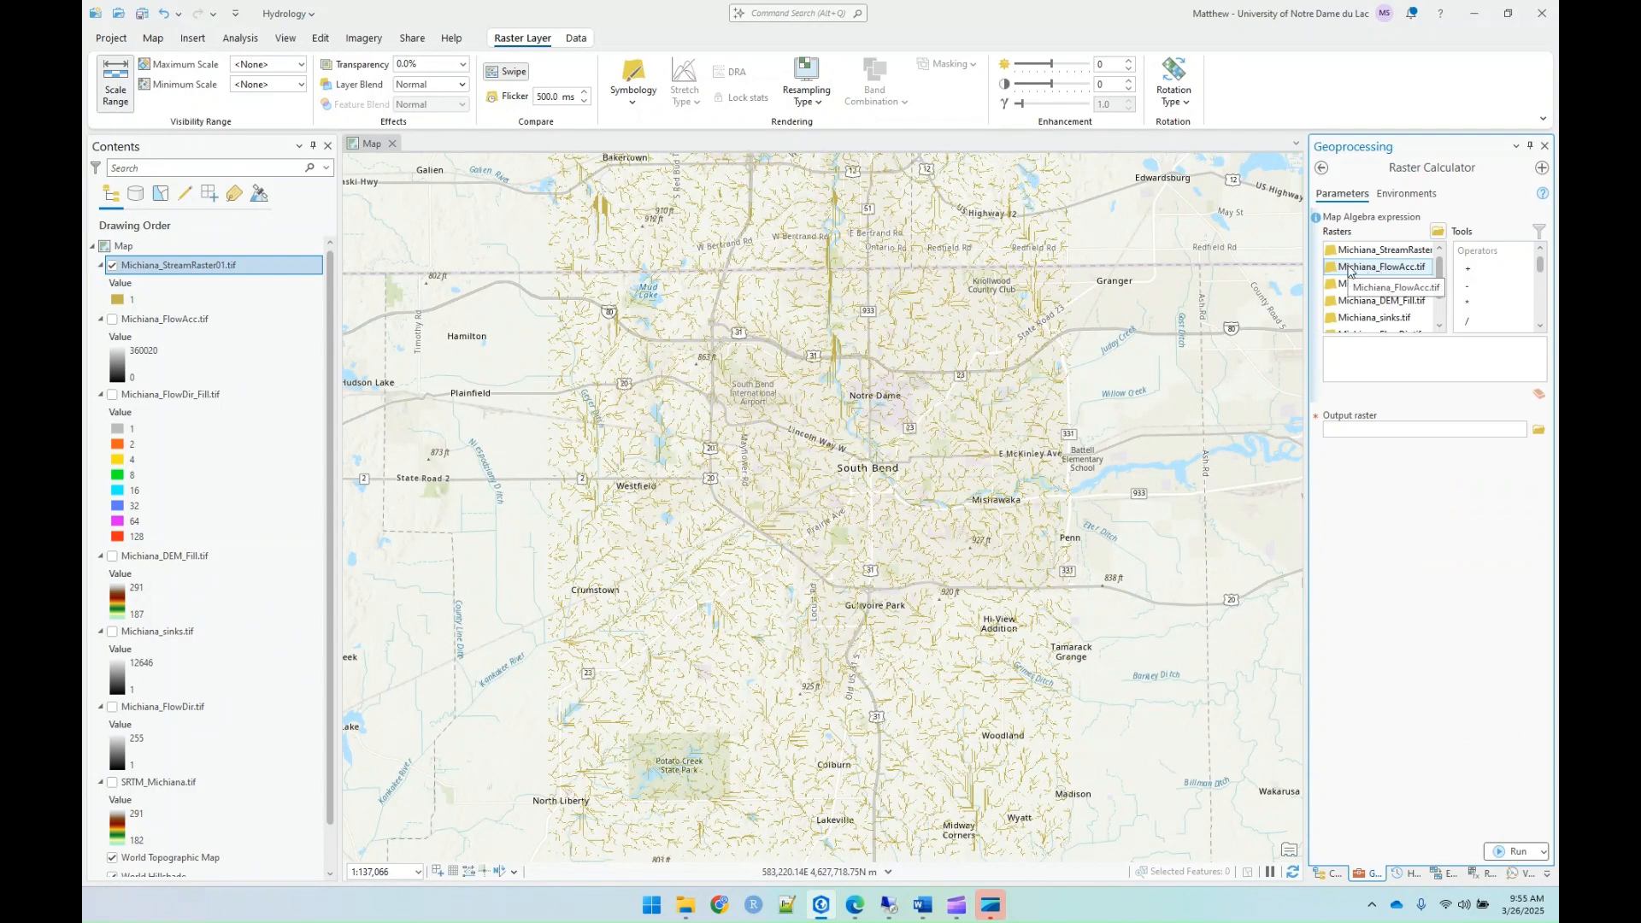
pyautogui.scroll(-2, 1487, 286)
pyautogui.scroll(-4, 1486, 286)
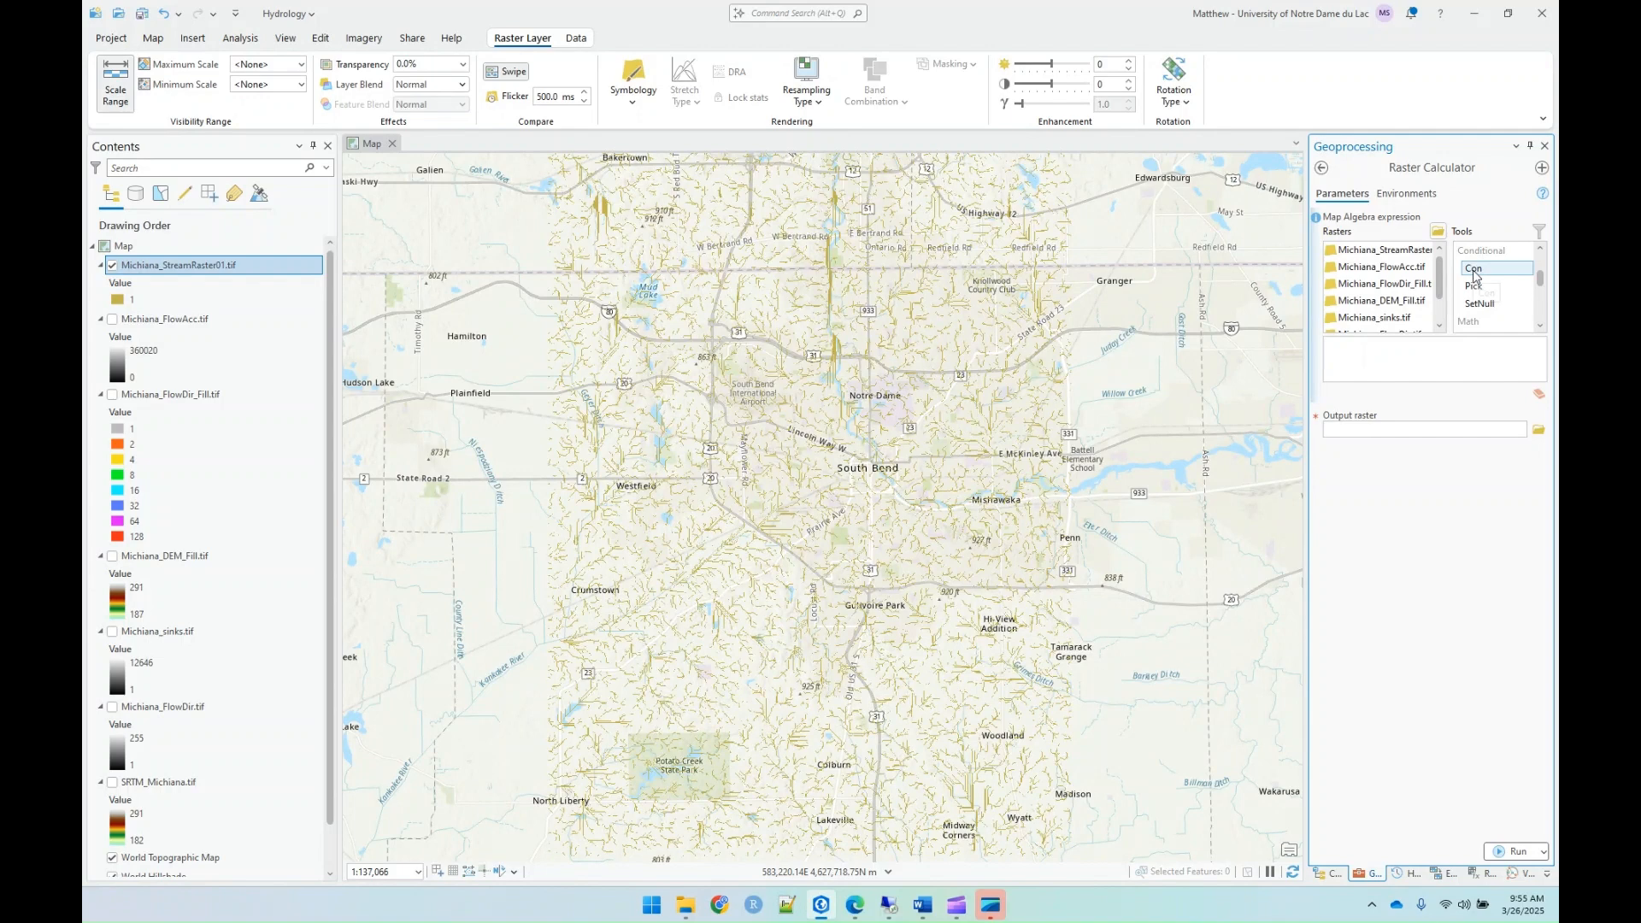
pyautogui.doubleClick(1473, 268)
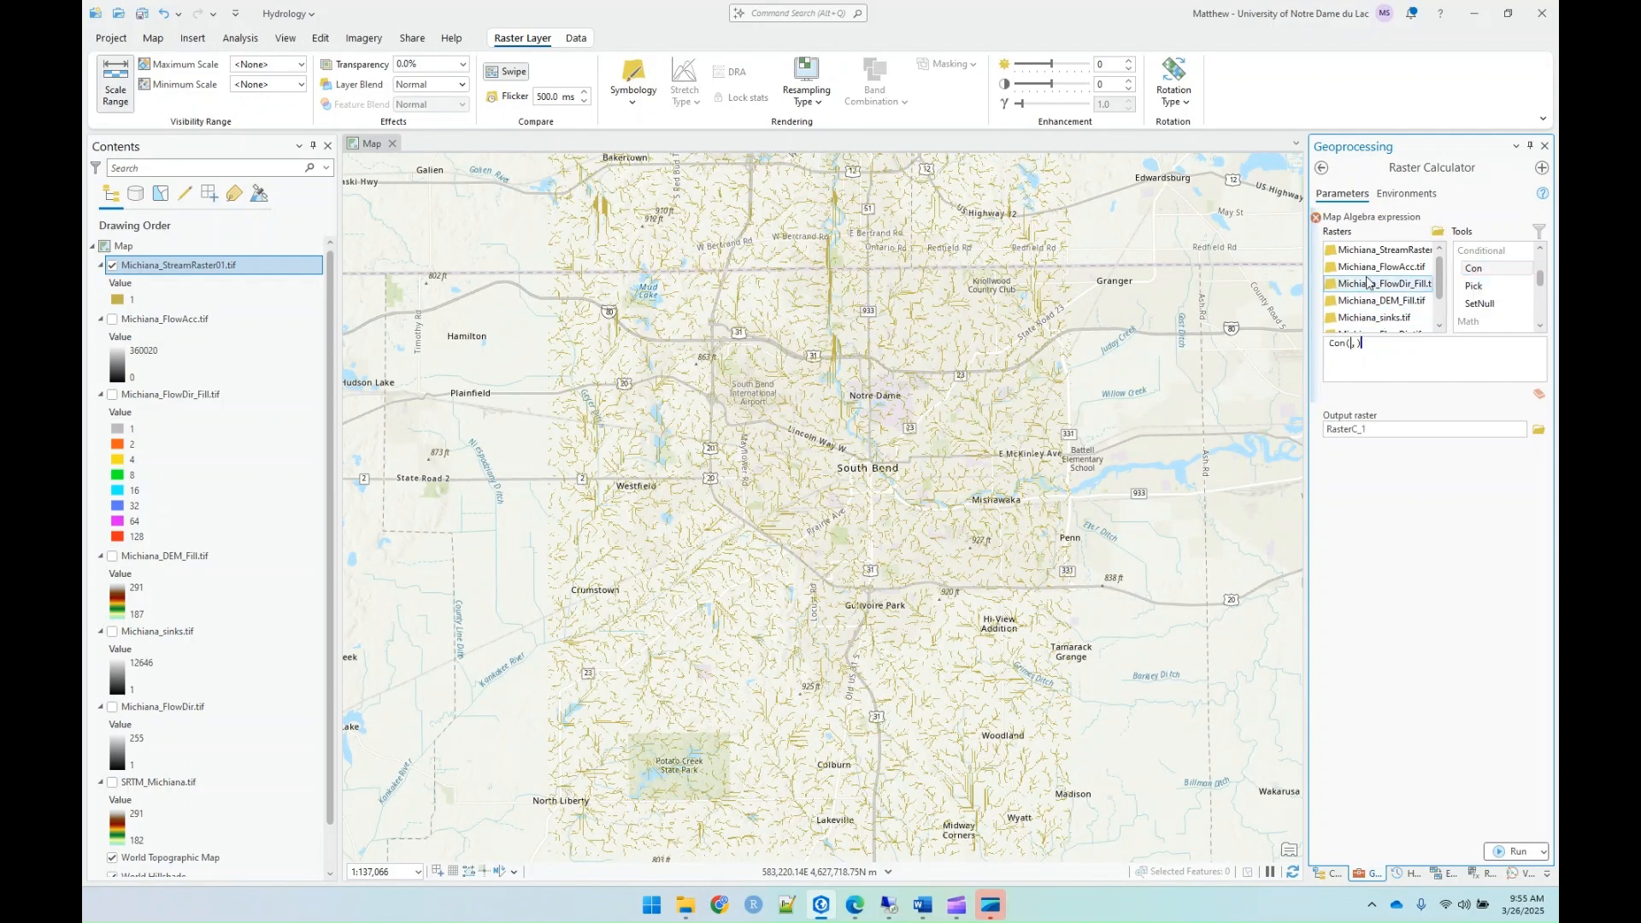
pyautogui.doubleClick(1368, 250)
pyautogui.click(1513, 378)
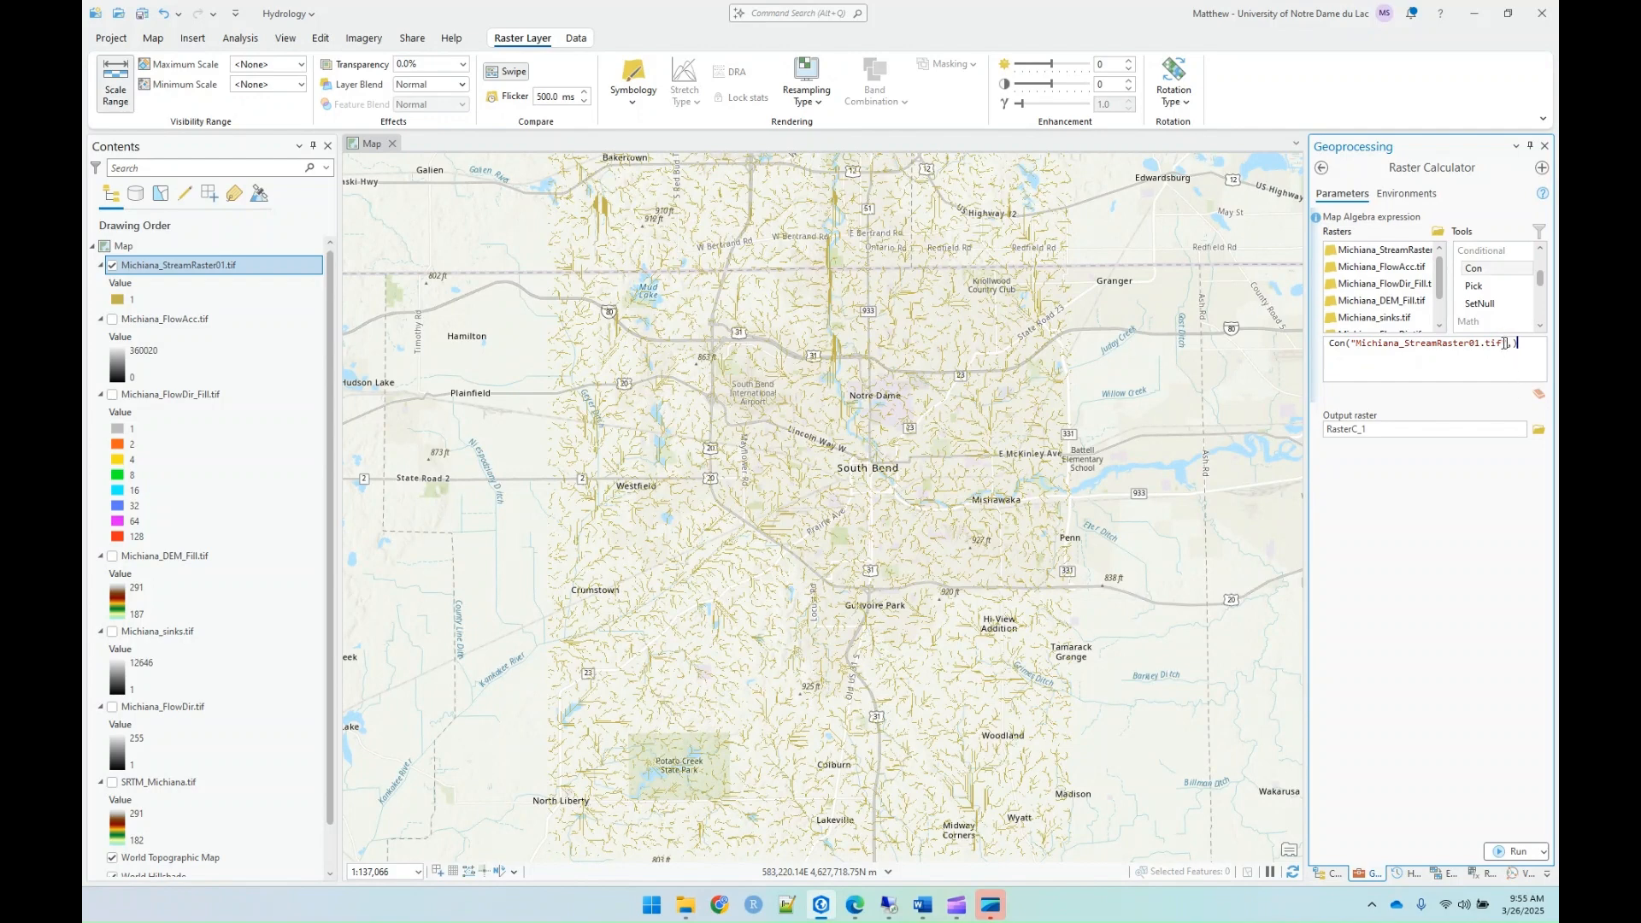
pyautogui.moveTo(1505, 344); pyautogui.dragTo(1353, 360)
pyautogui.press('Delete')
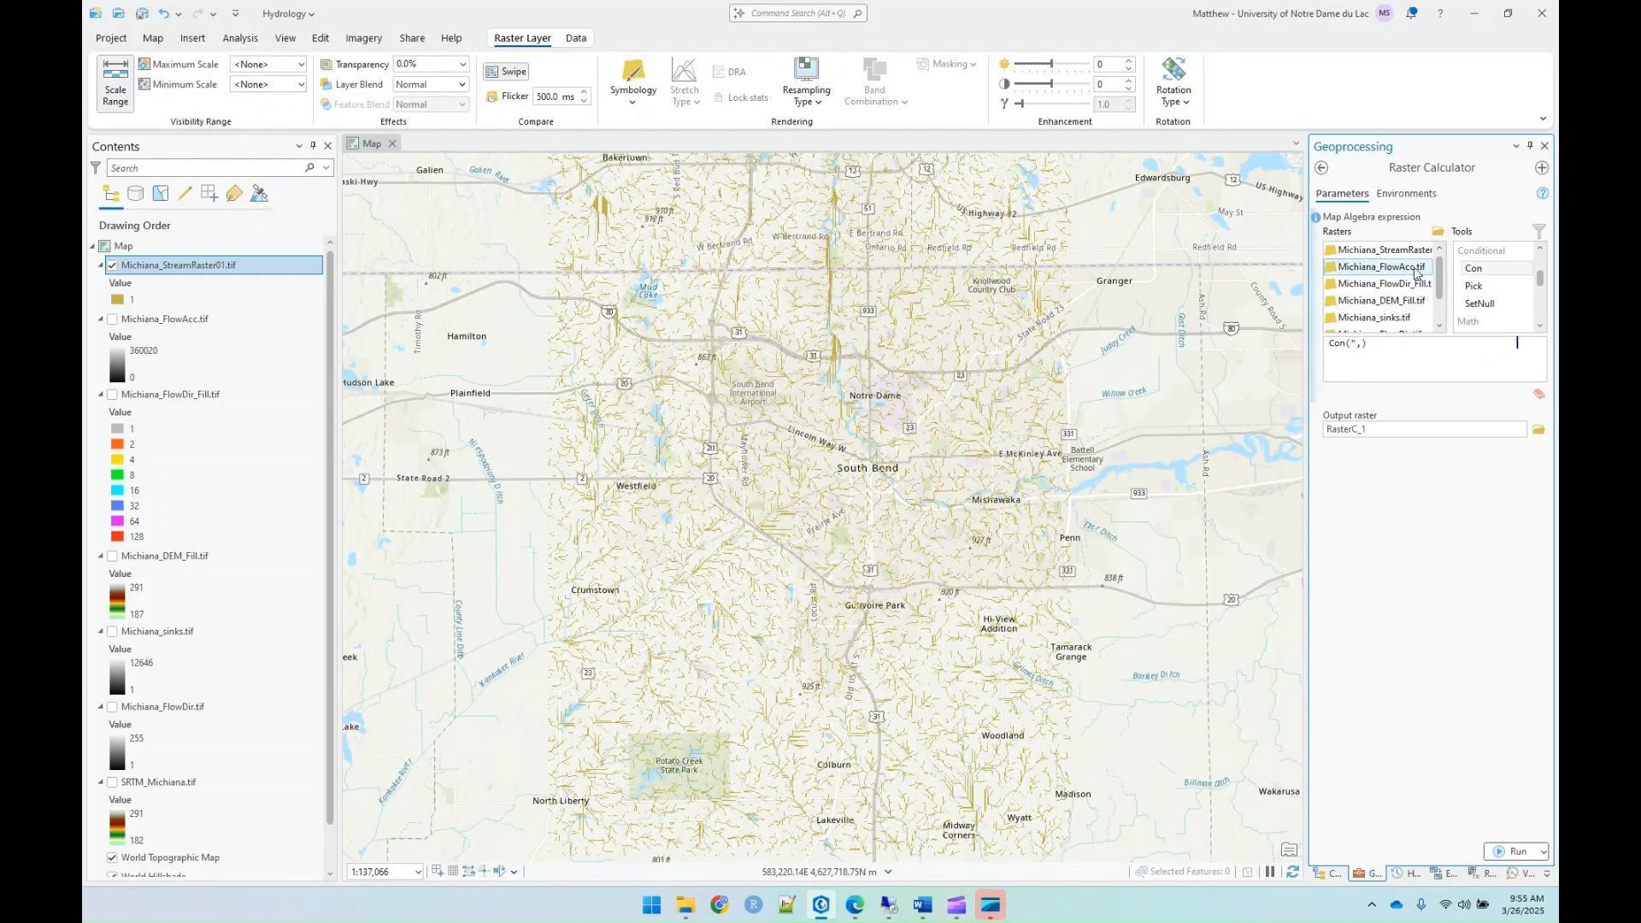
# Step: Complete the map algebra expression as Con("Michiana_FlowAcc.tif" > 50,1)
pyautogui.click(1365, 272)
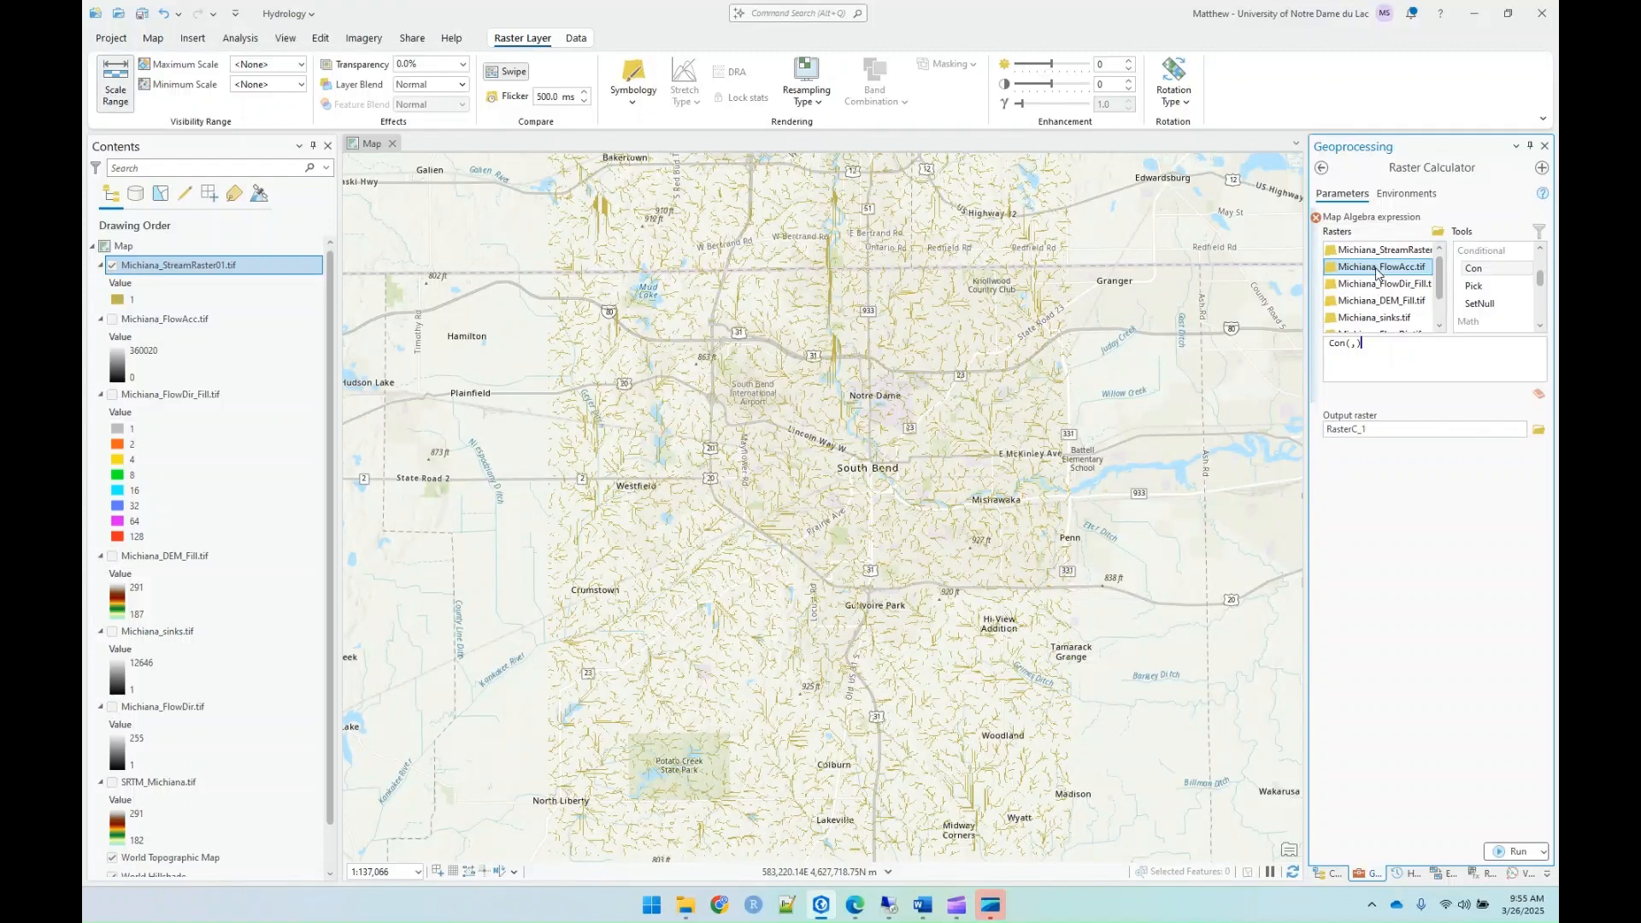
pyautogui.doubleClick(1365, 272)
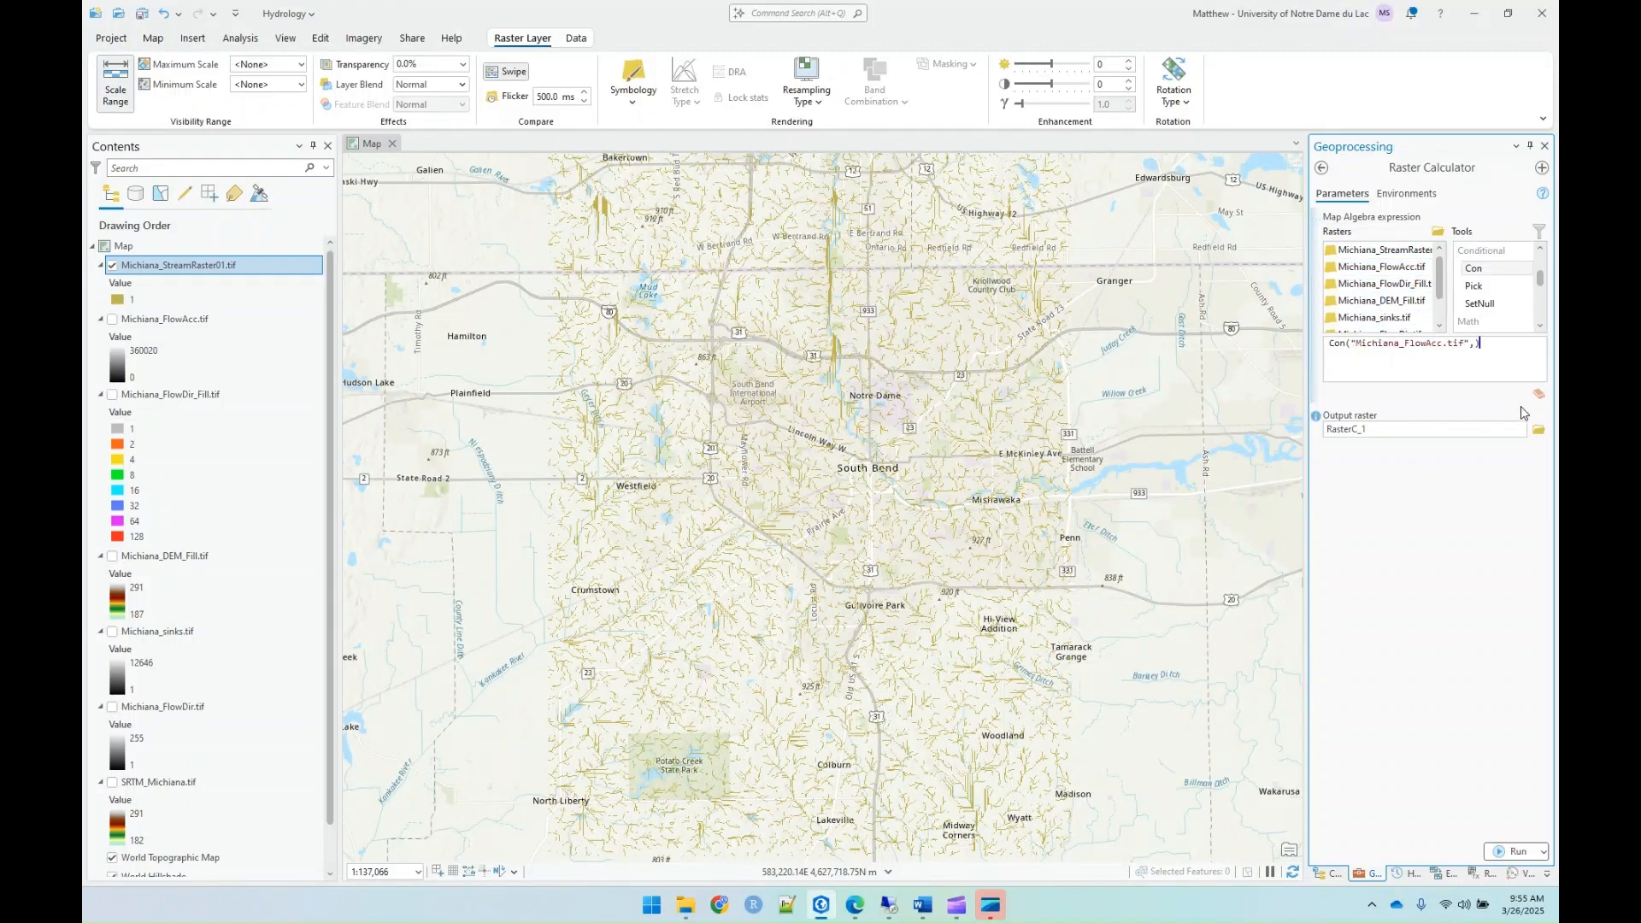
pyautogui.press('Left')
pyautogui.write('> 50')
pyautogui.click(1475, 344)
pyautogui.write('1')
# Step: Save the Raster Calculator output as Michiana_StreamRaster02.tif in the Lab09_Hydrology folder and run the calculation
pyautogui.click(1539, 430)
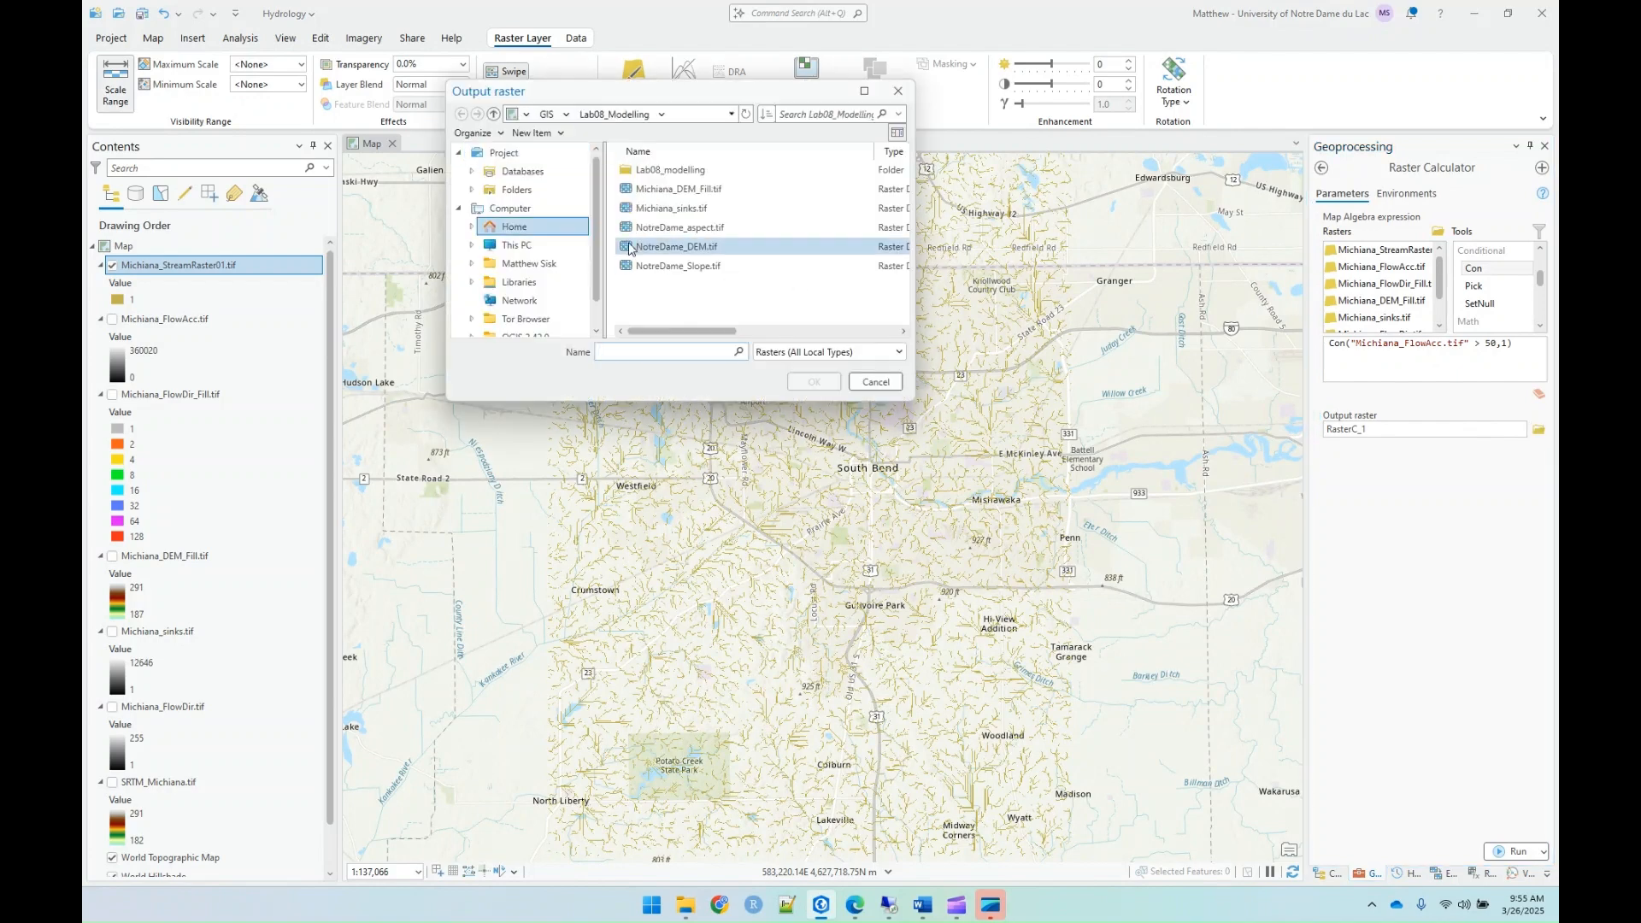
pyautogui.click(524, 189)
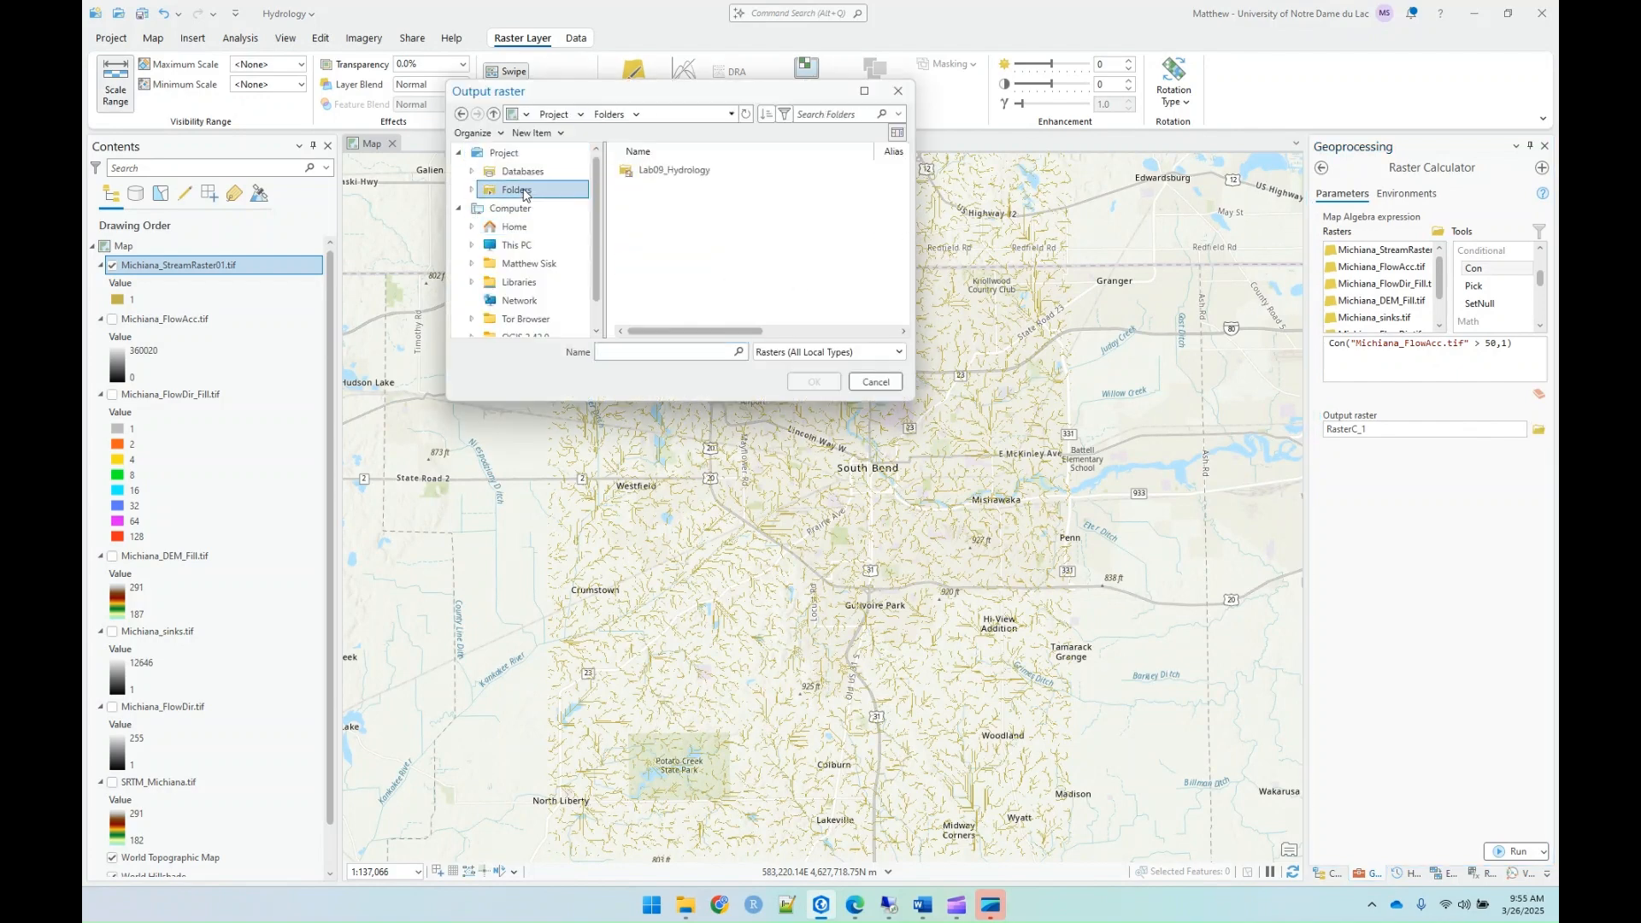
pyautogui.doubleClick(684, 170)
pyautogui.click(712, 306)
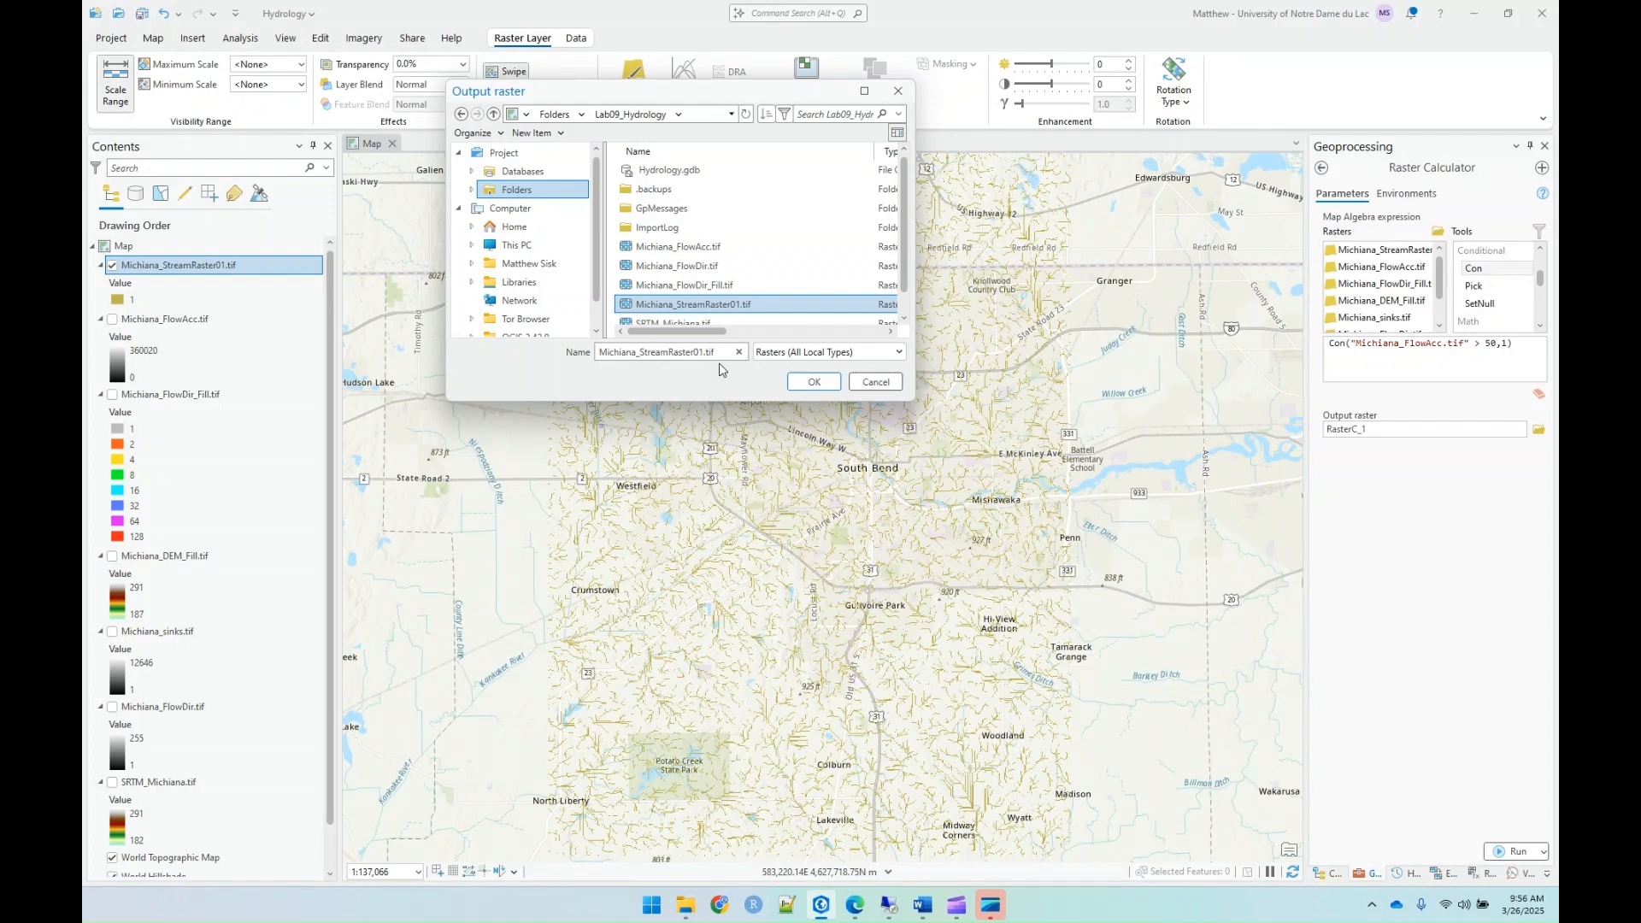
pyautogui.press('BackSpace')
pyautogui.write('2')
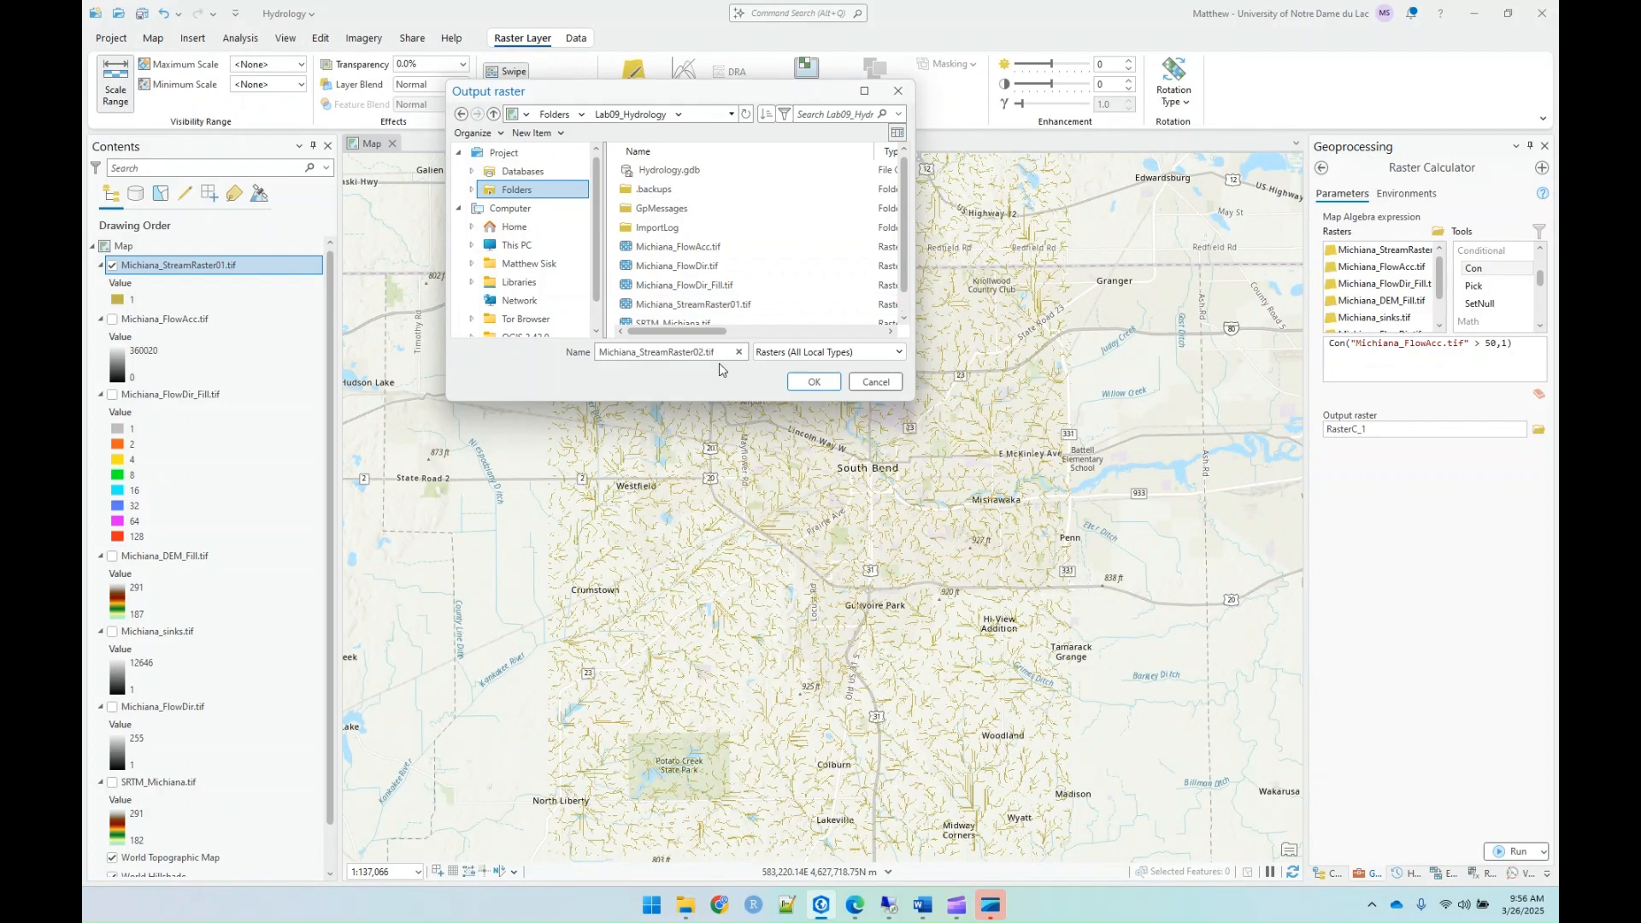
pyautogui.click(812, 382)
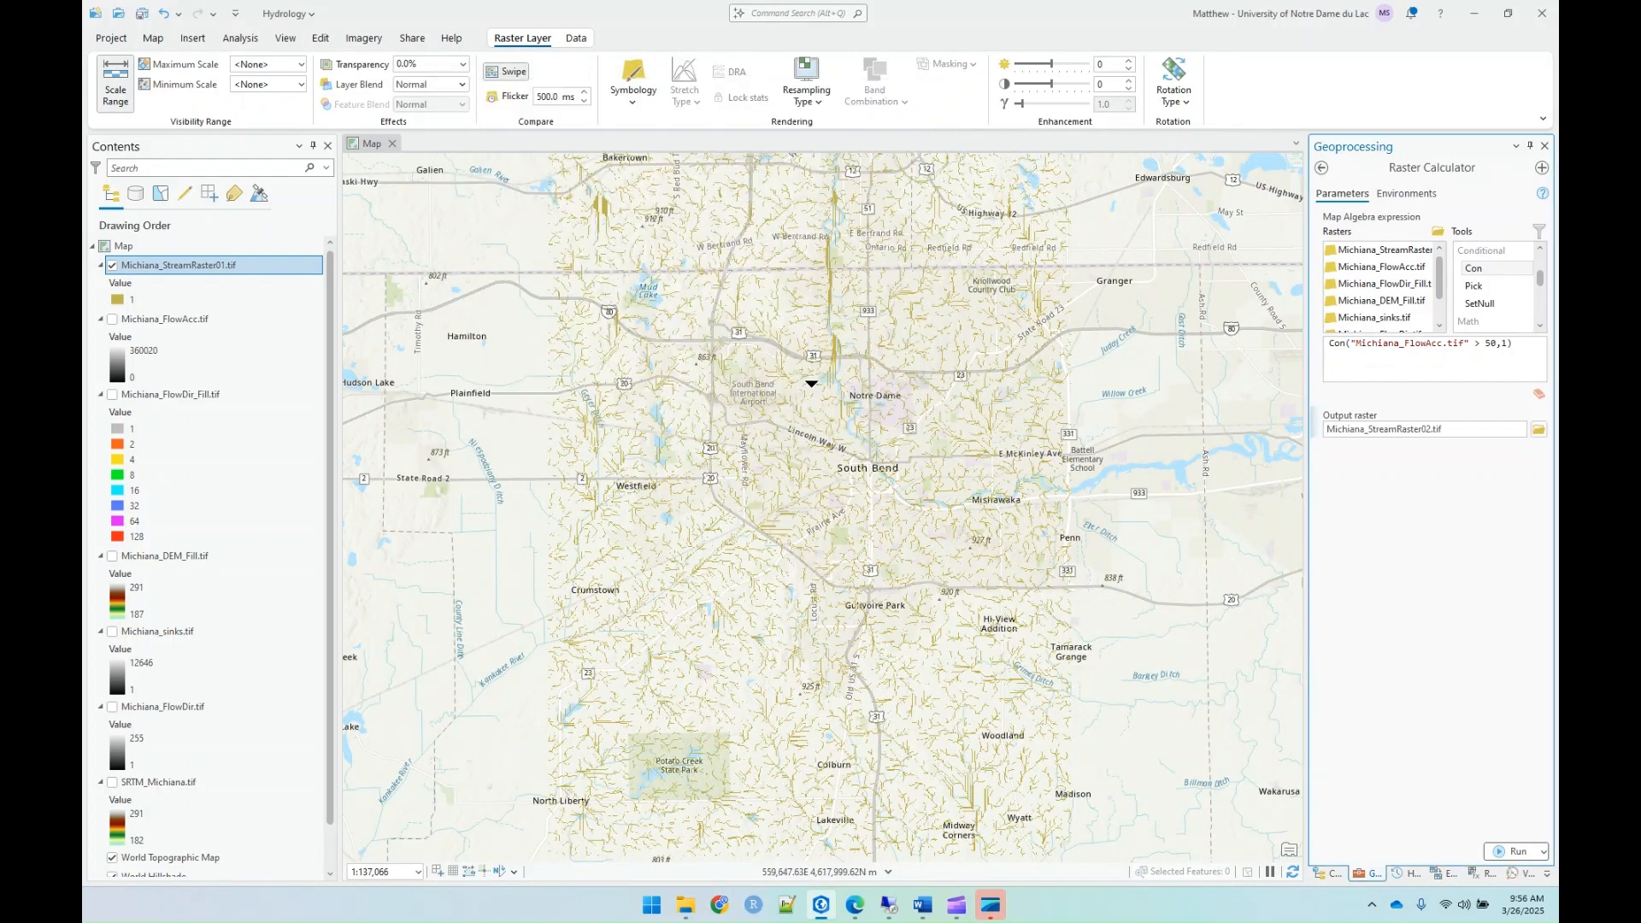
pyautogui.click(1495, 853)
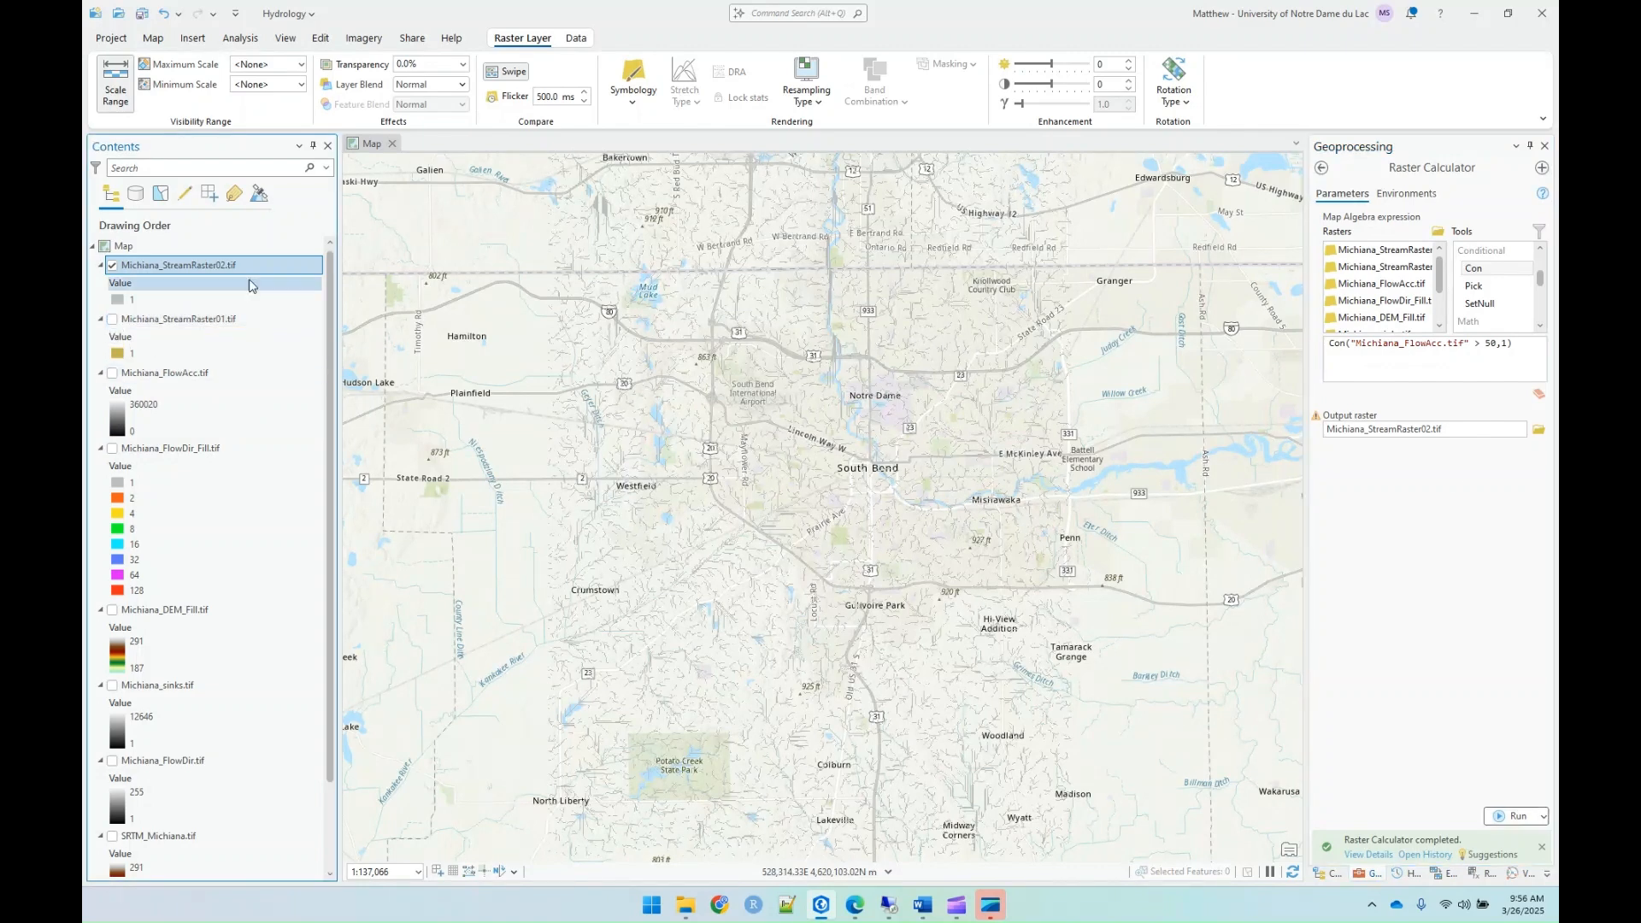
# Step: Set up the Stream Order tool with Michiana_StreamRaster02.tif as stream raster, Michiana_FlowDir_Fill.tif as flow direction raster and the Strahler ordering method
pyautogui.click(1322, 168)
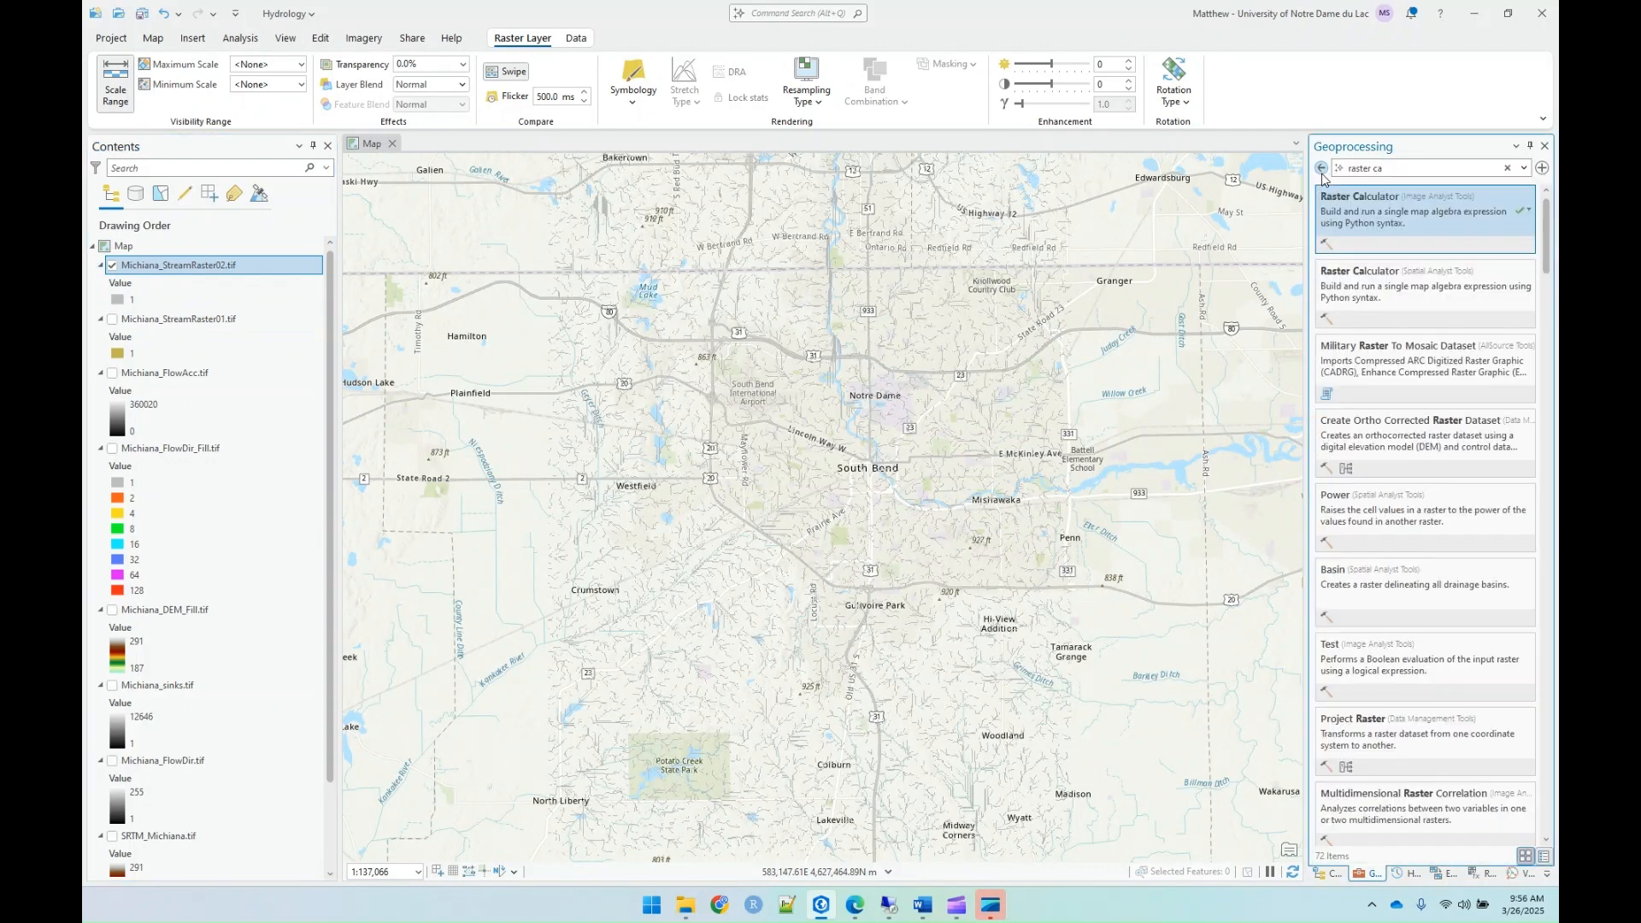
pyautogui.click(1323, 173)
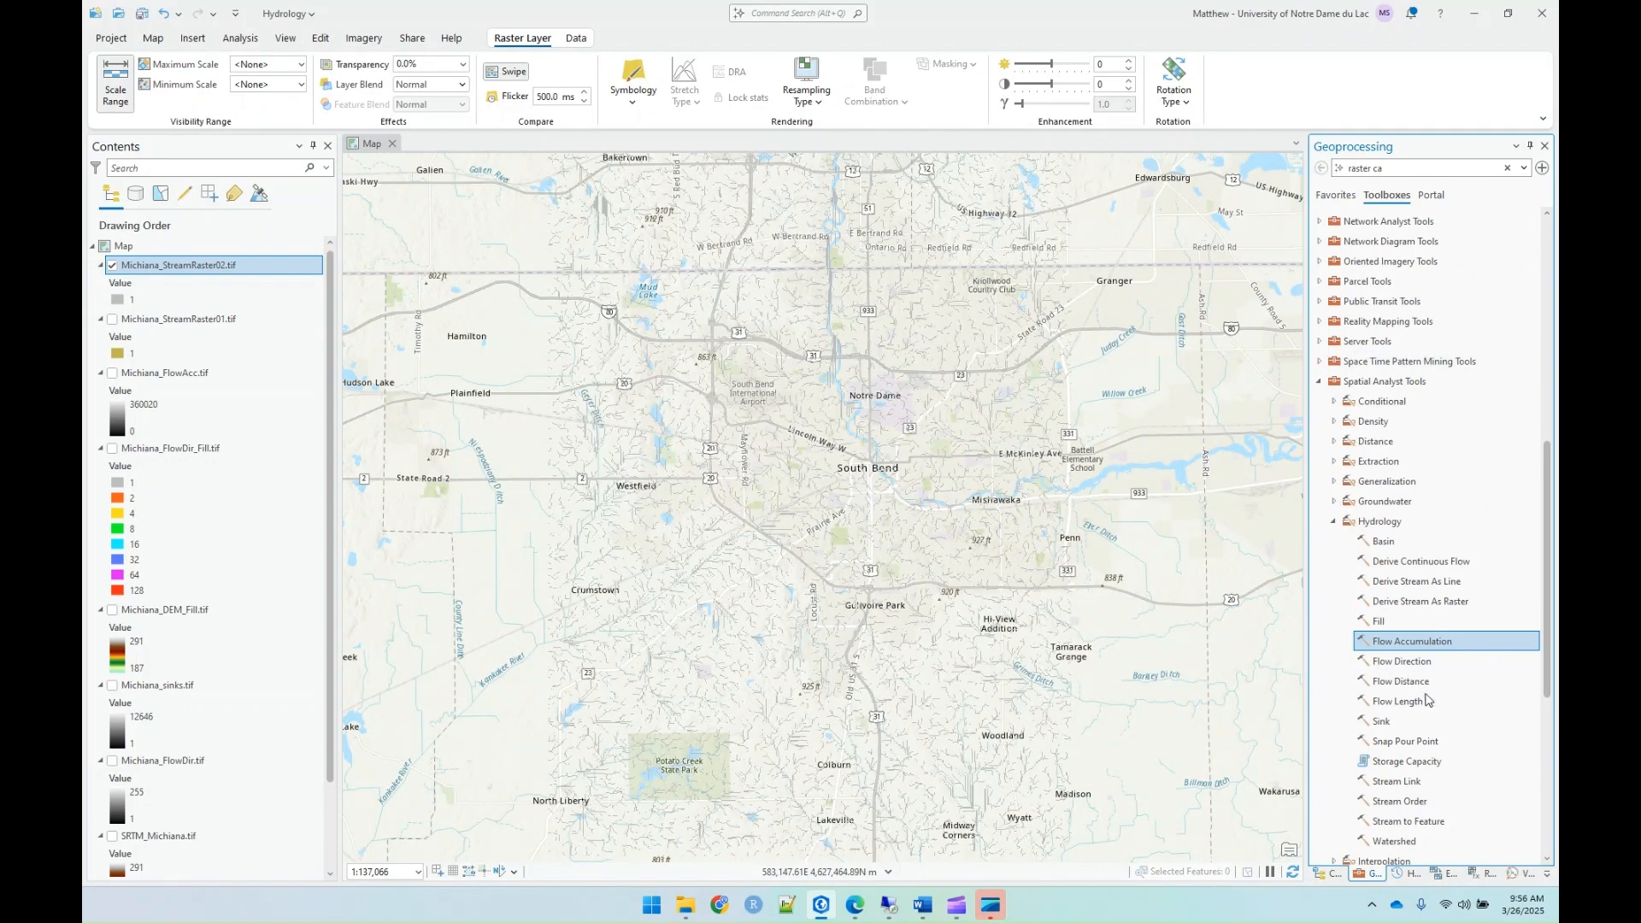
pyautogui.doubleClick(1419, 801)
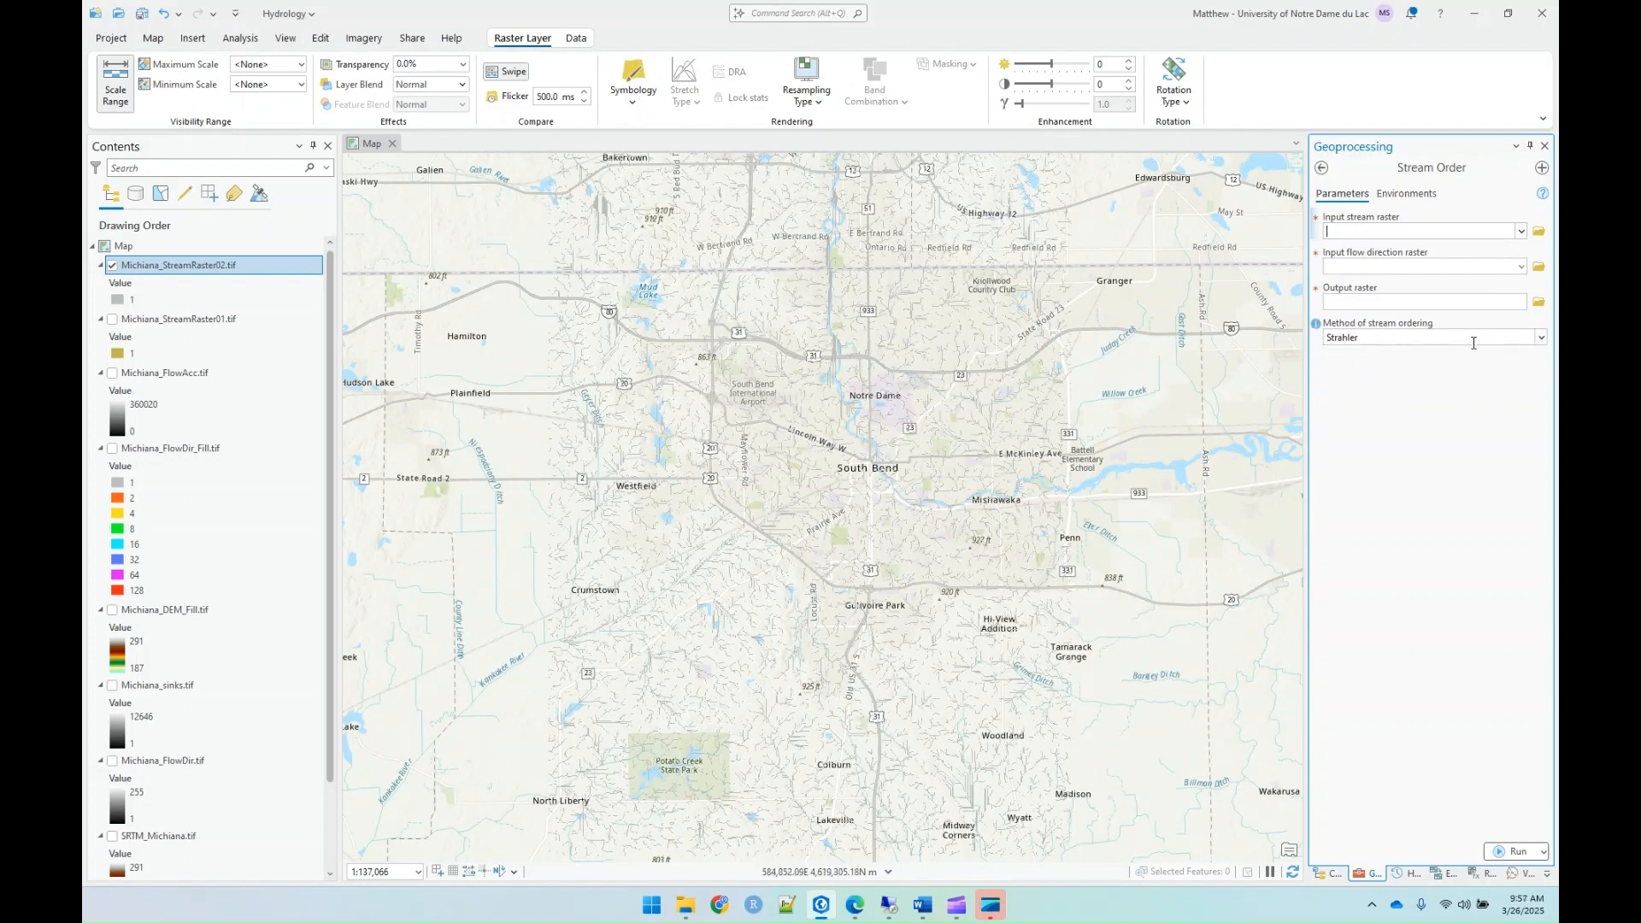
pyautogui.click(1542, 338)
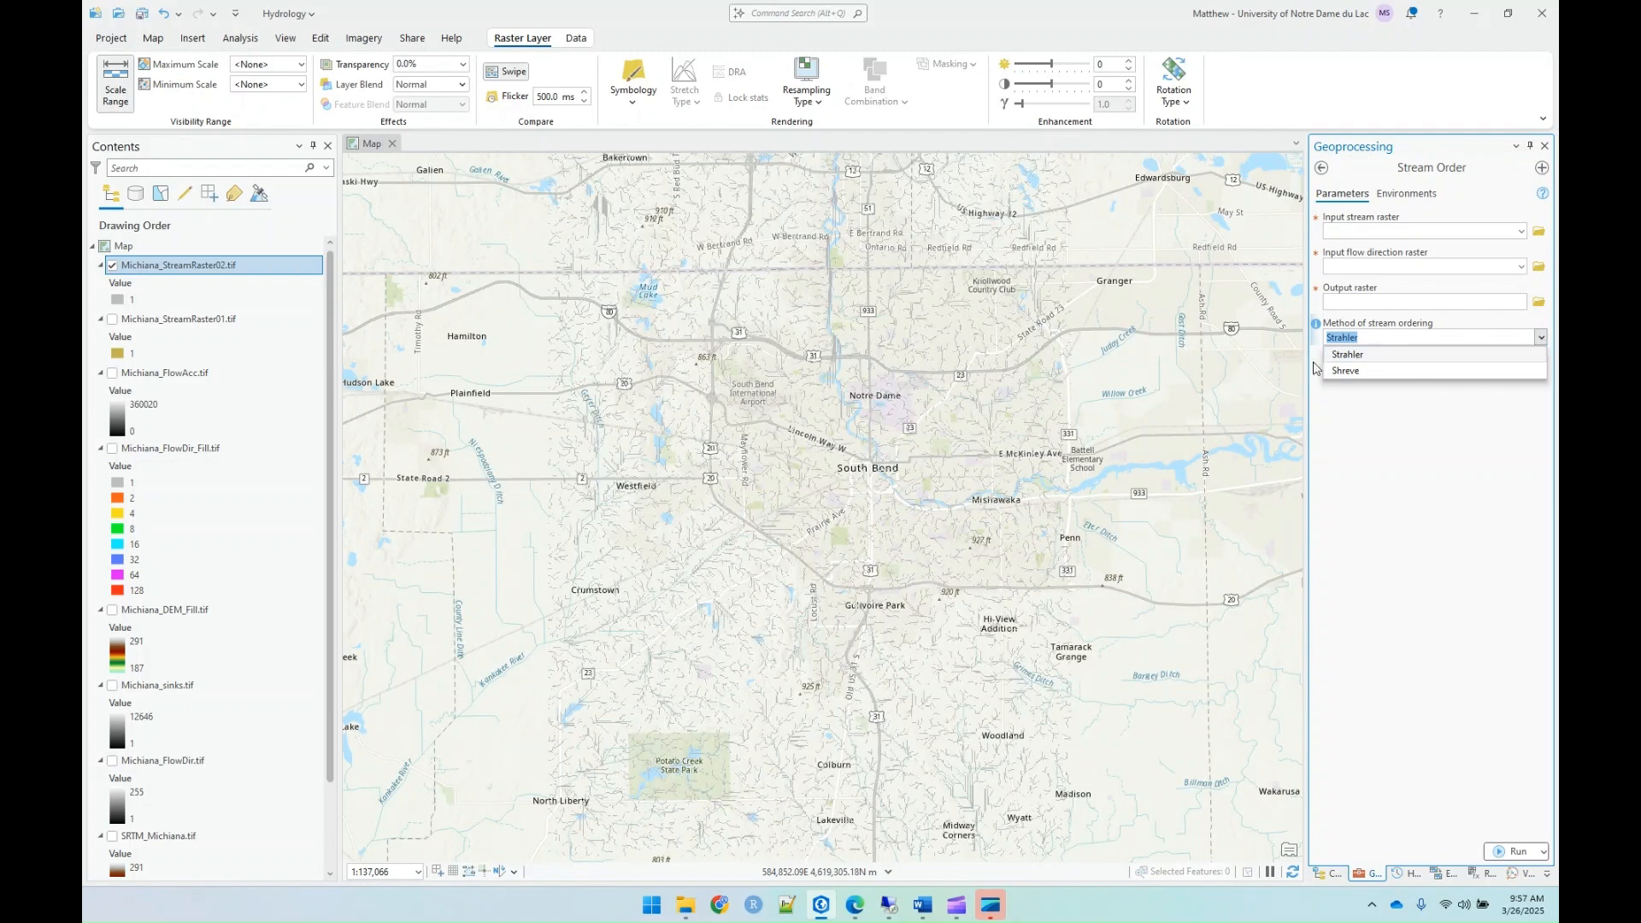
pyautogui.click(1355, 360)
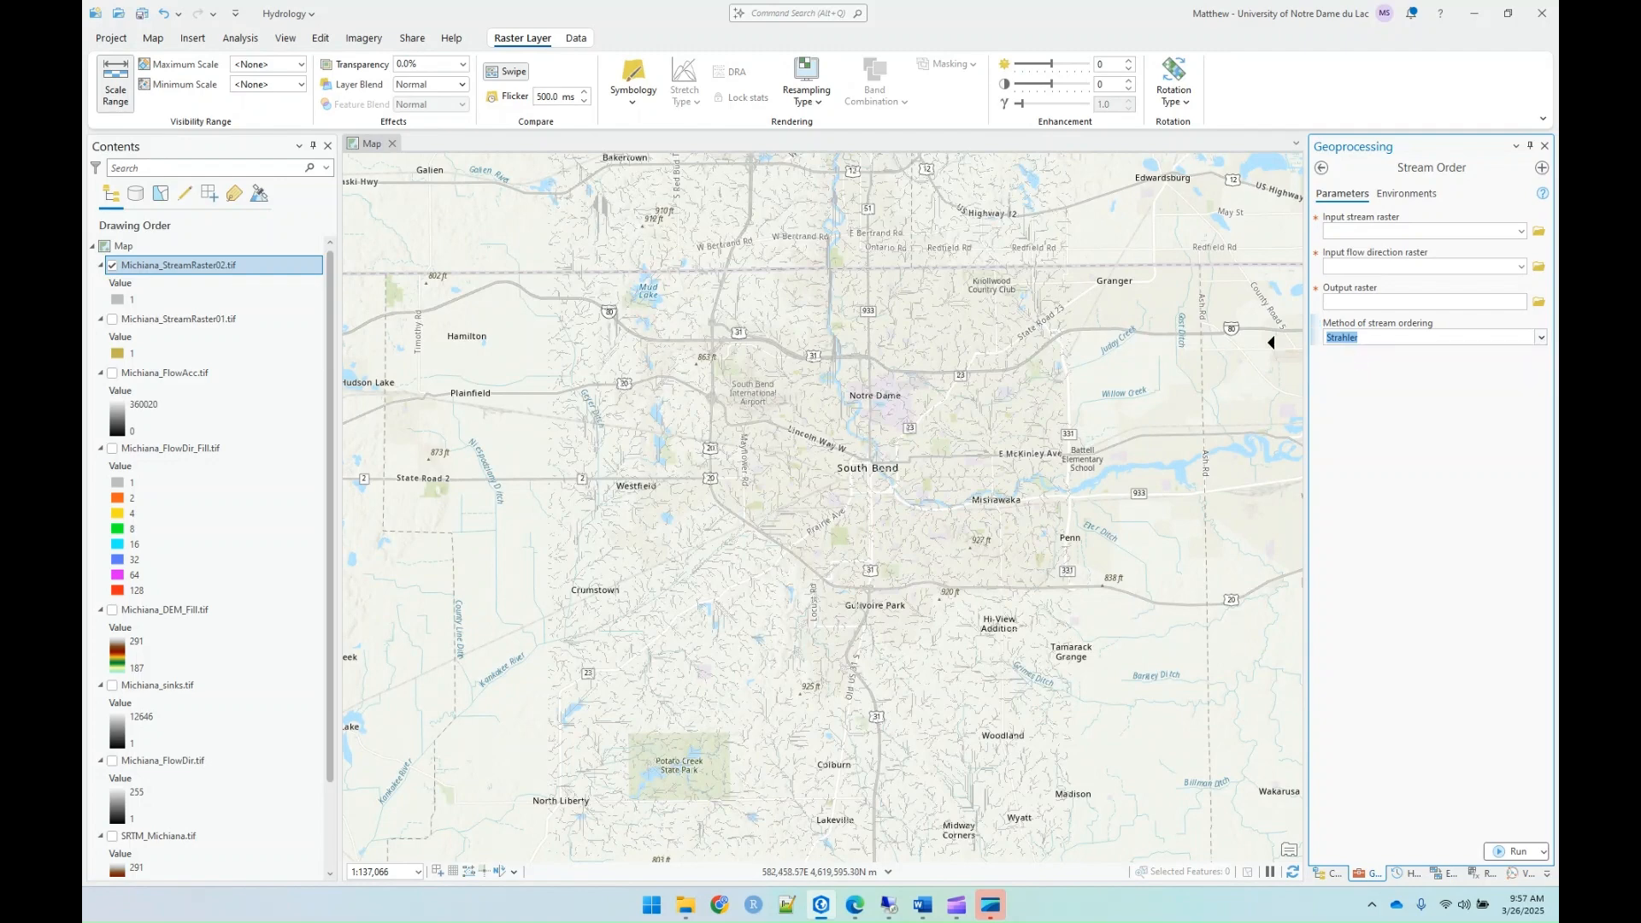
pyautogui.click(1522, 234)
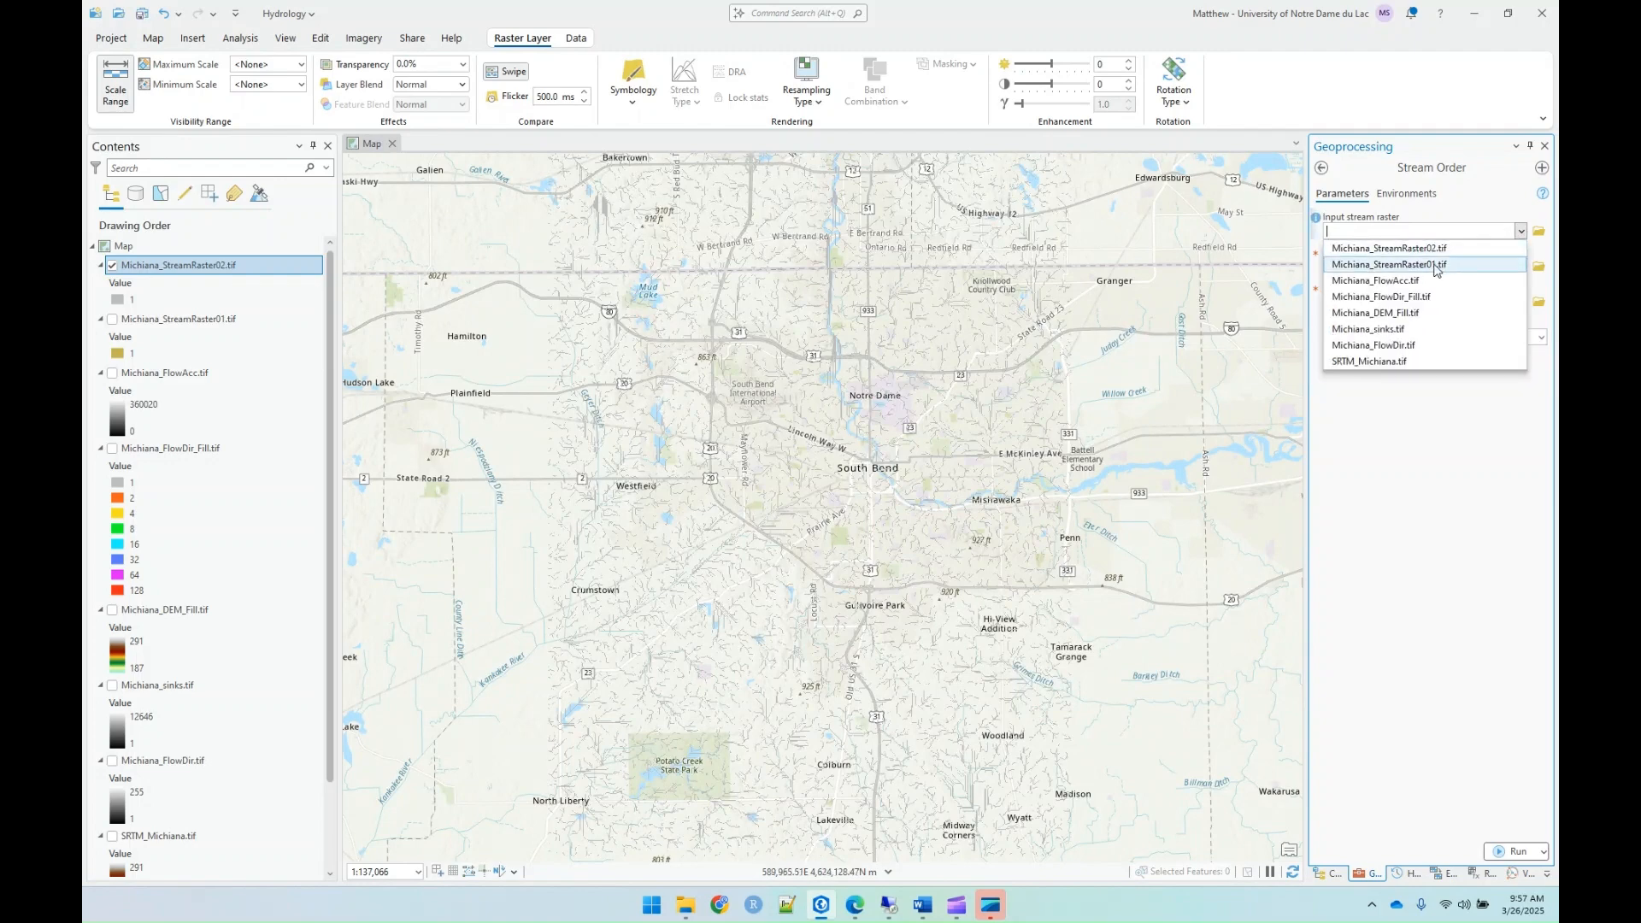
pyautogui.click(1403, 250)
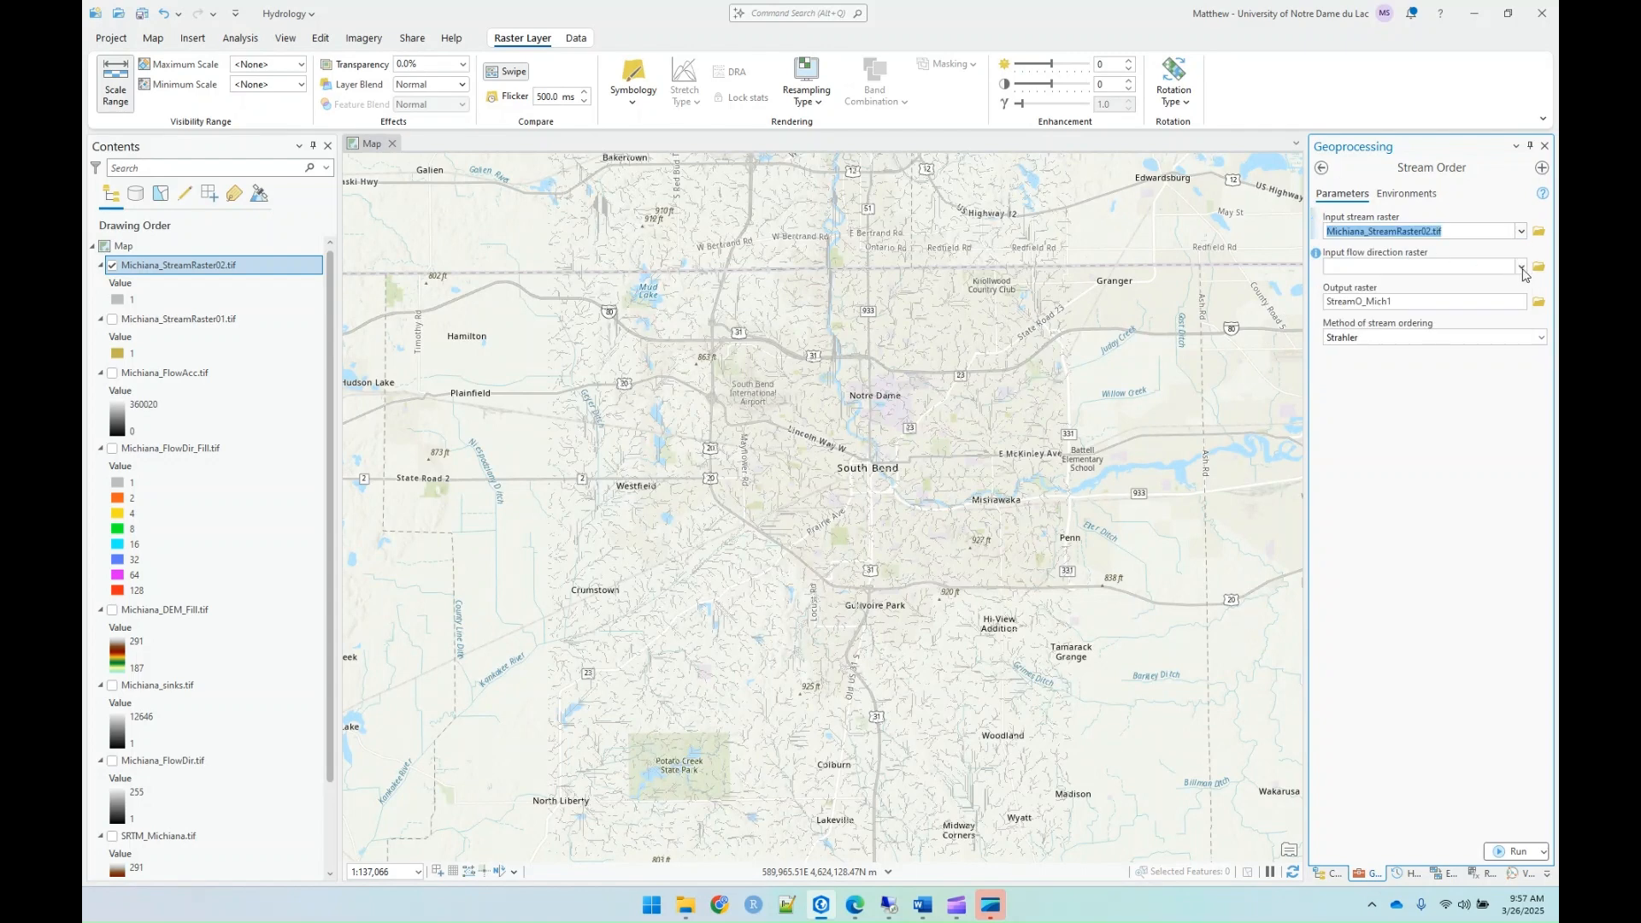
pyautogui.click(1523, 268)
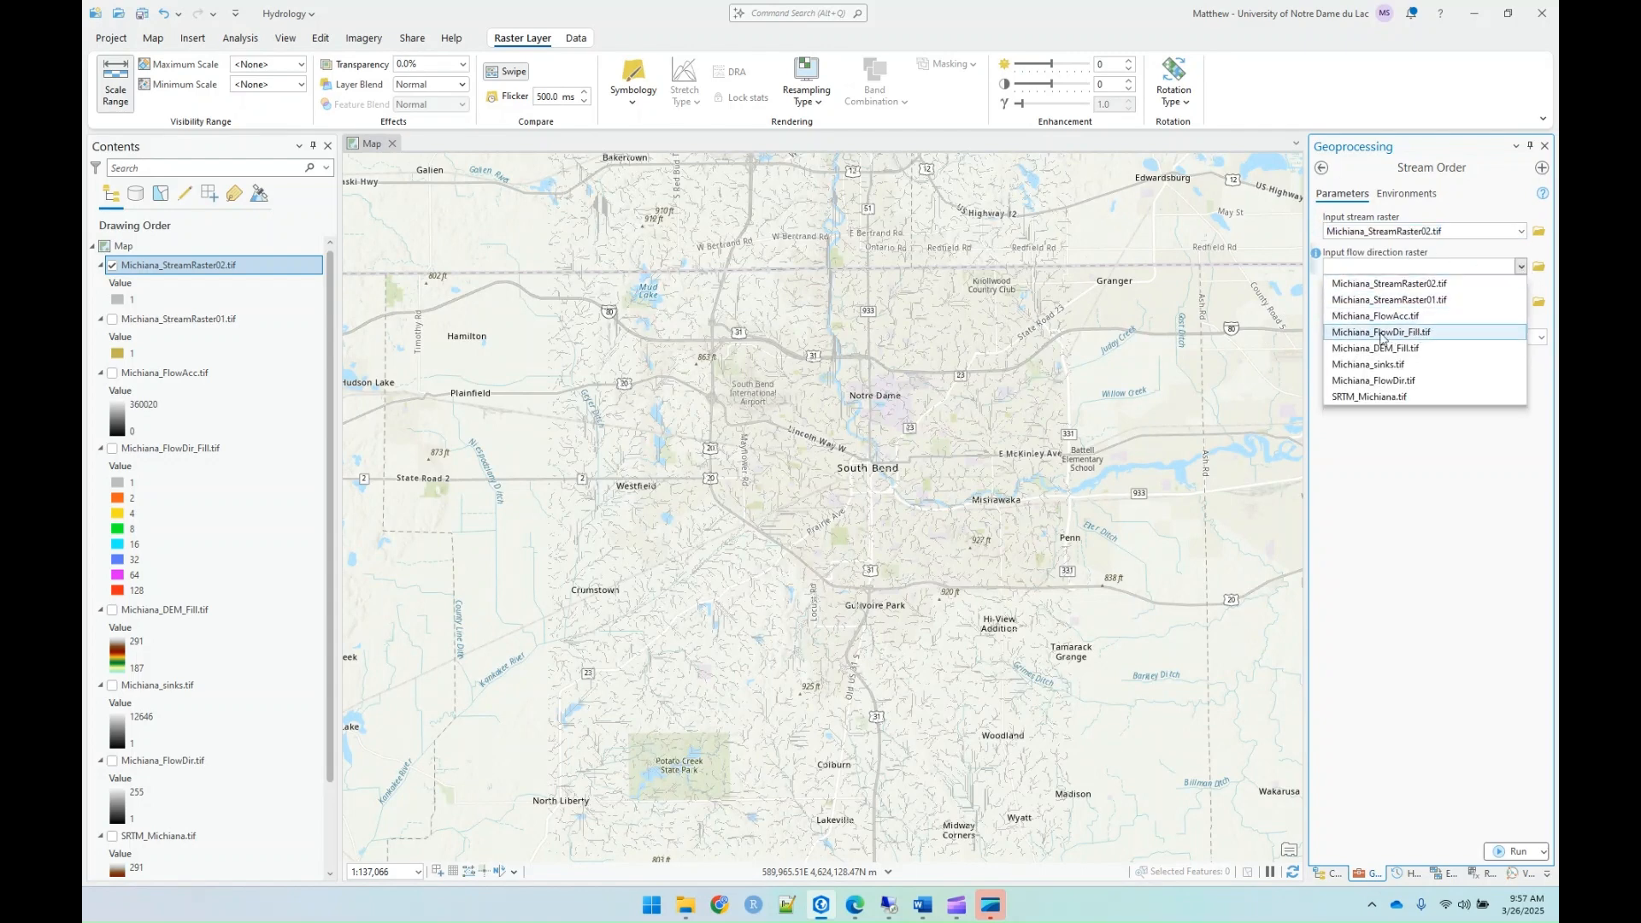
pyautogui.click(1424, 337)
# Step: Save the Stream Order output as Michiana_StreamOrder.tif in the Lab09_Hydrology folder and run the tool
pyautogui.click(1538, 303)
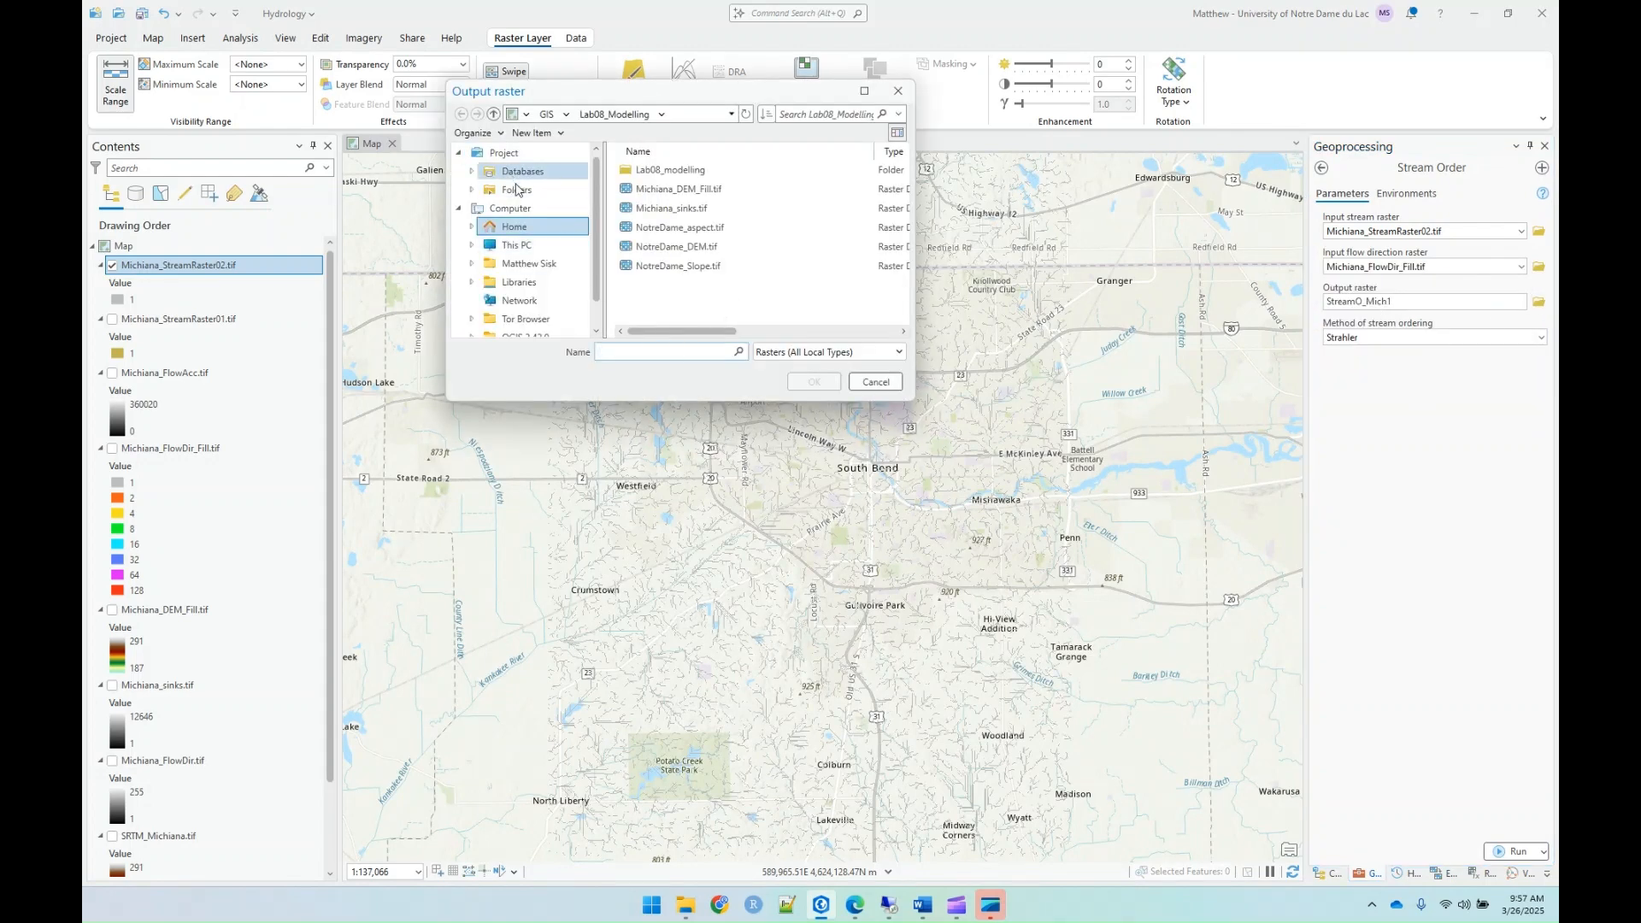
pyautogui.click(556, 189)
pyautogui.doubleClick(675, 170)
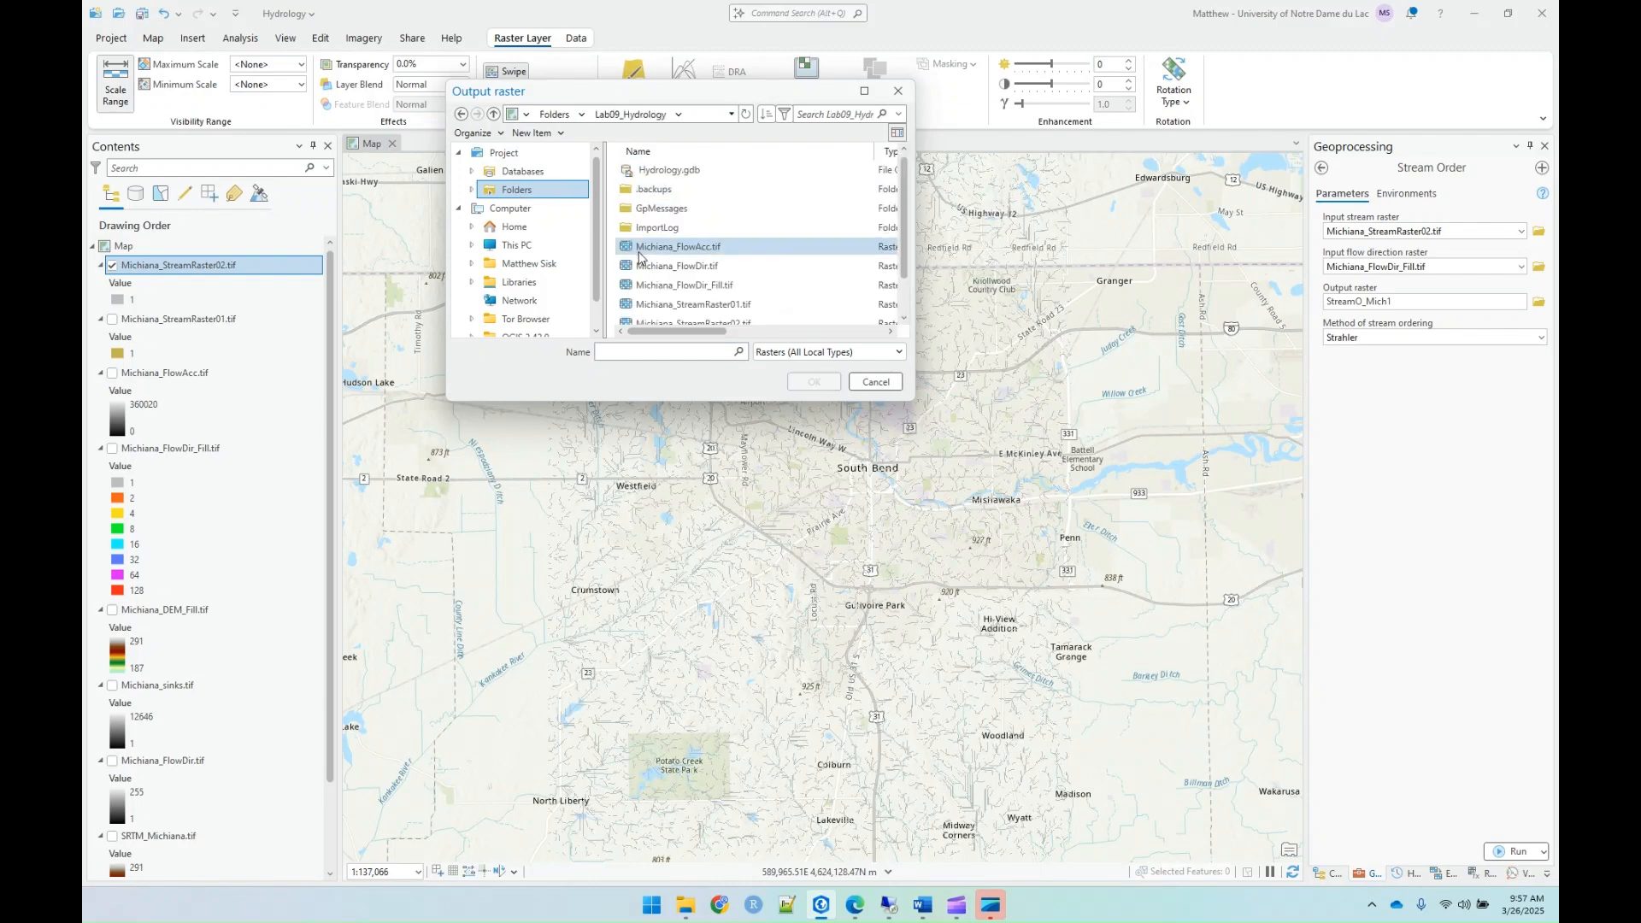
pyautogui.write('Michiana_Stream')
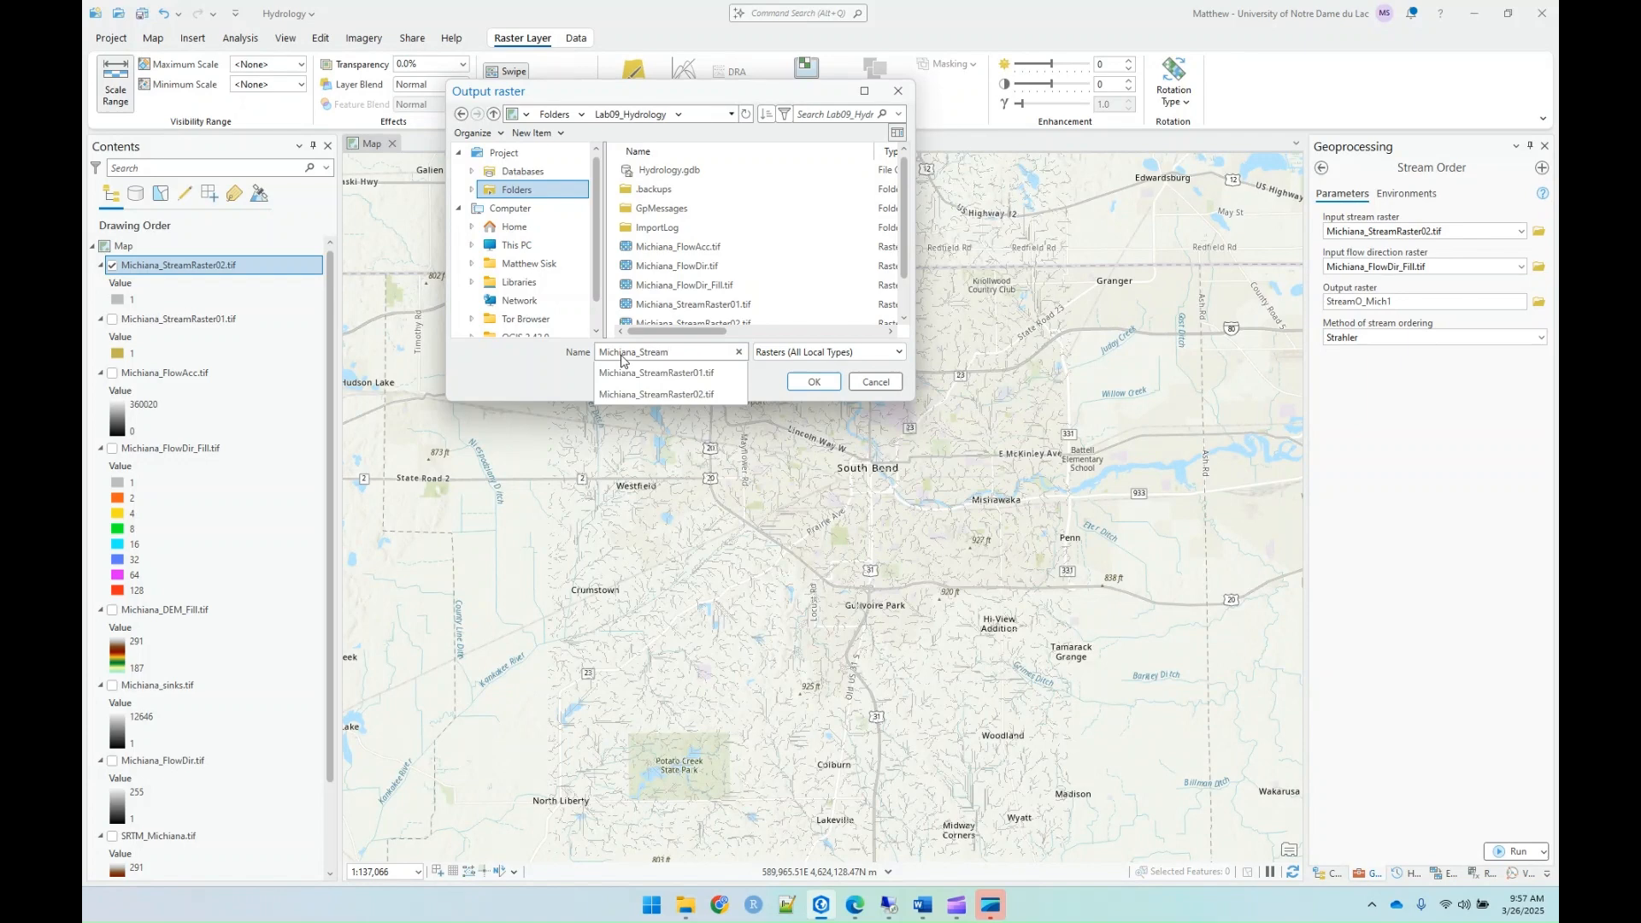
pyautogui.write('Order.')
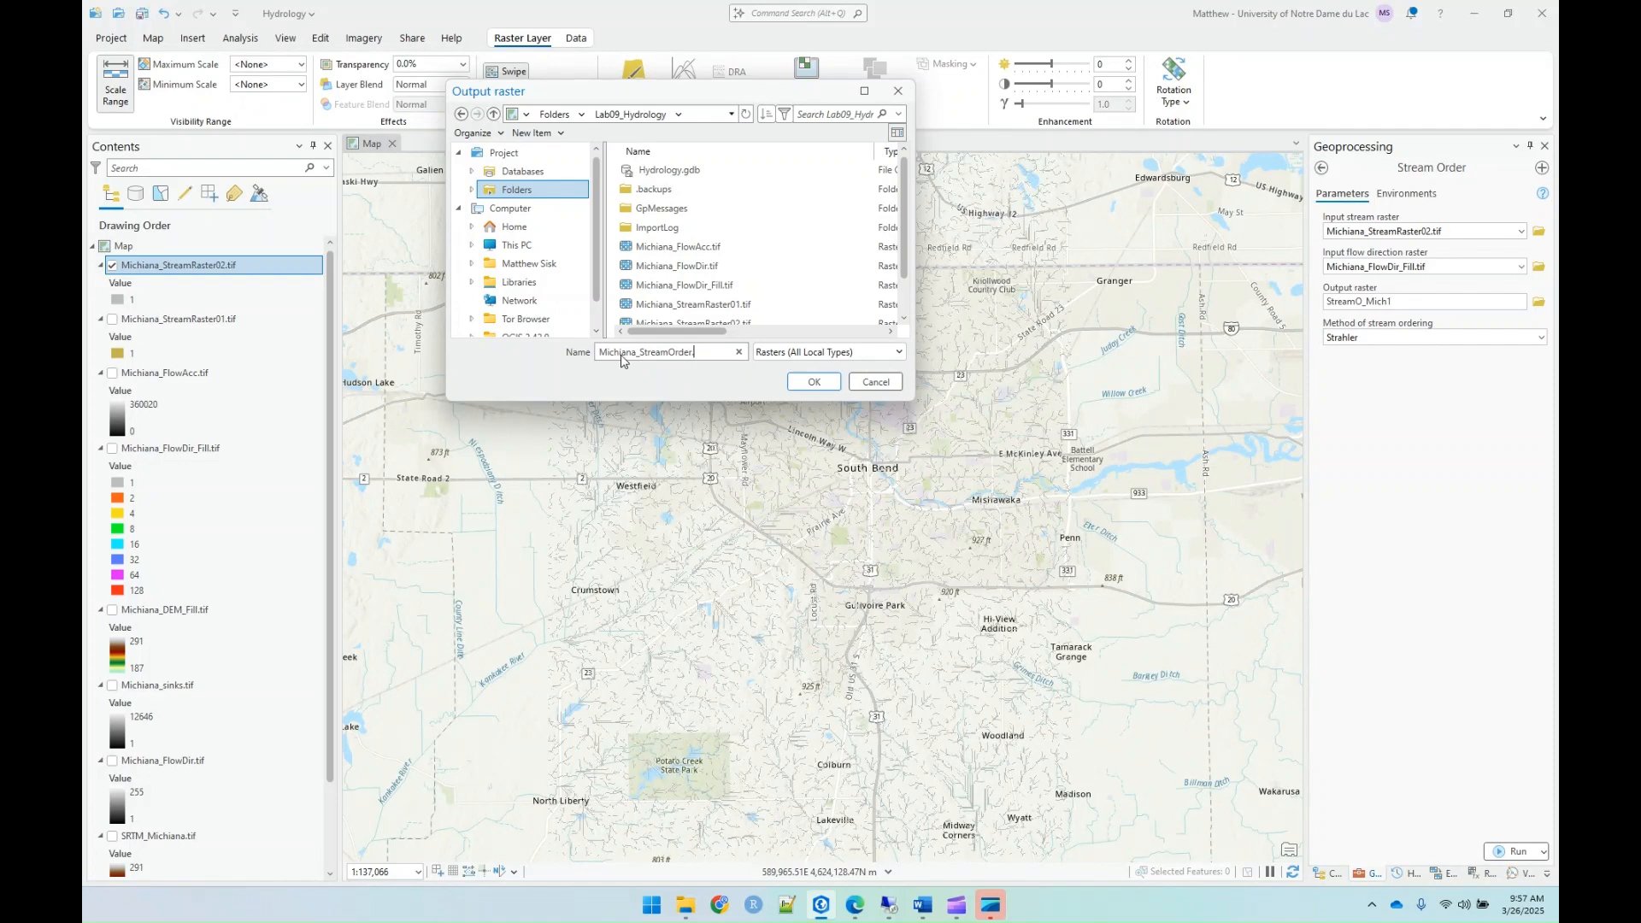
pyautogui.write('tif')
pyautogui.press('Return')
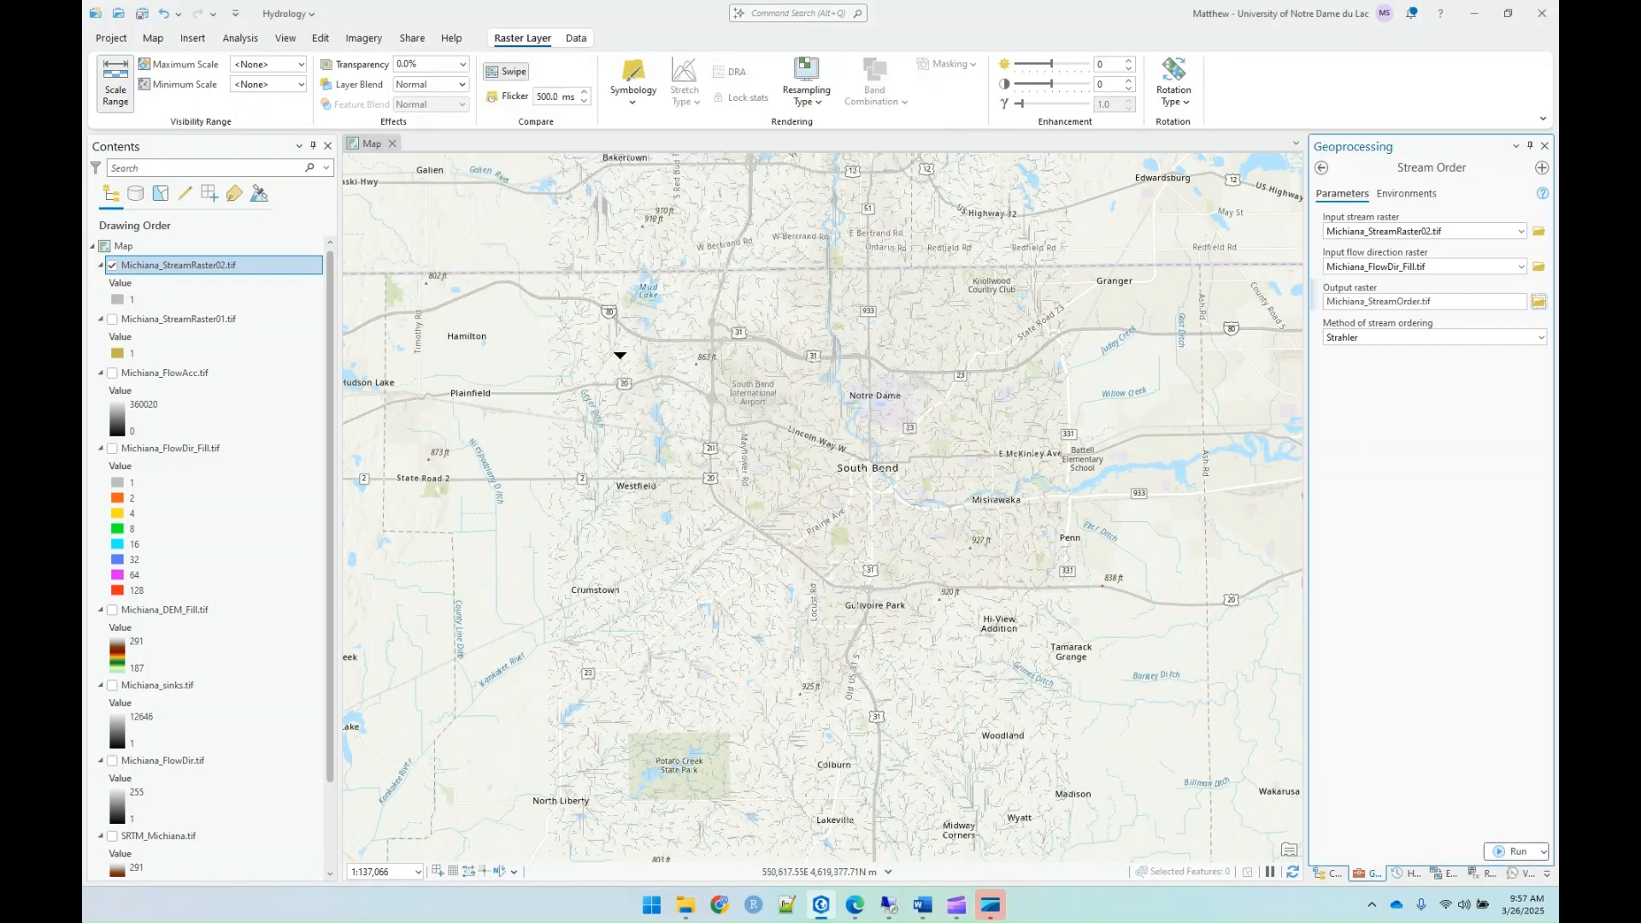
pyautogui.click(1513, 851)
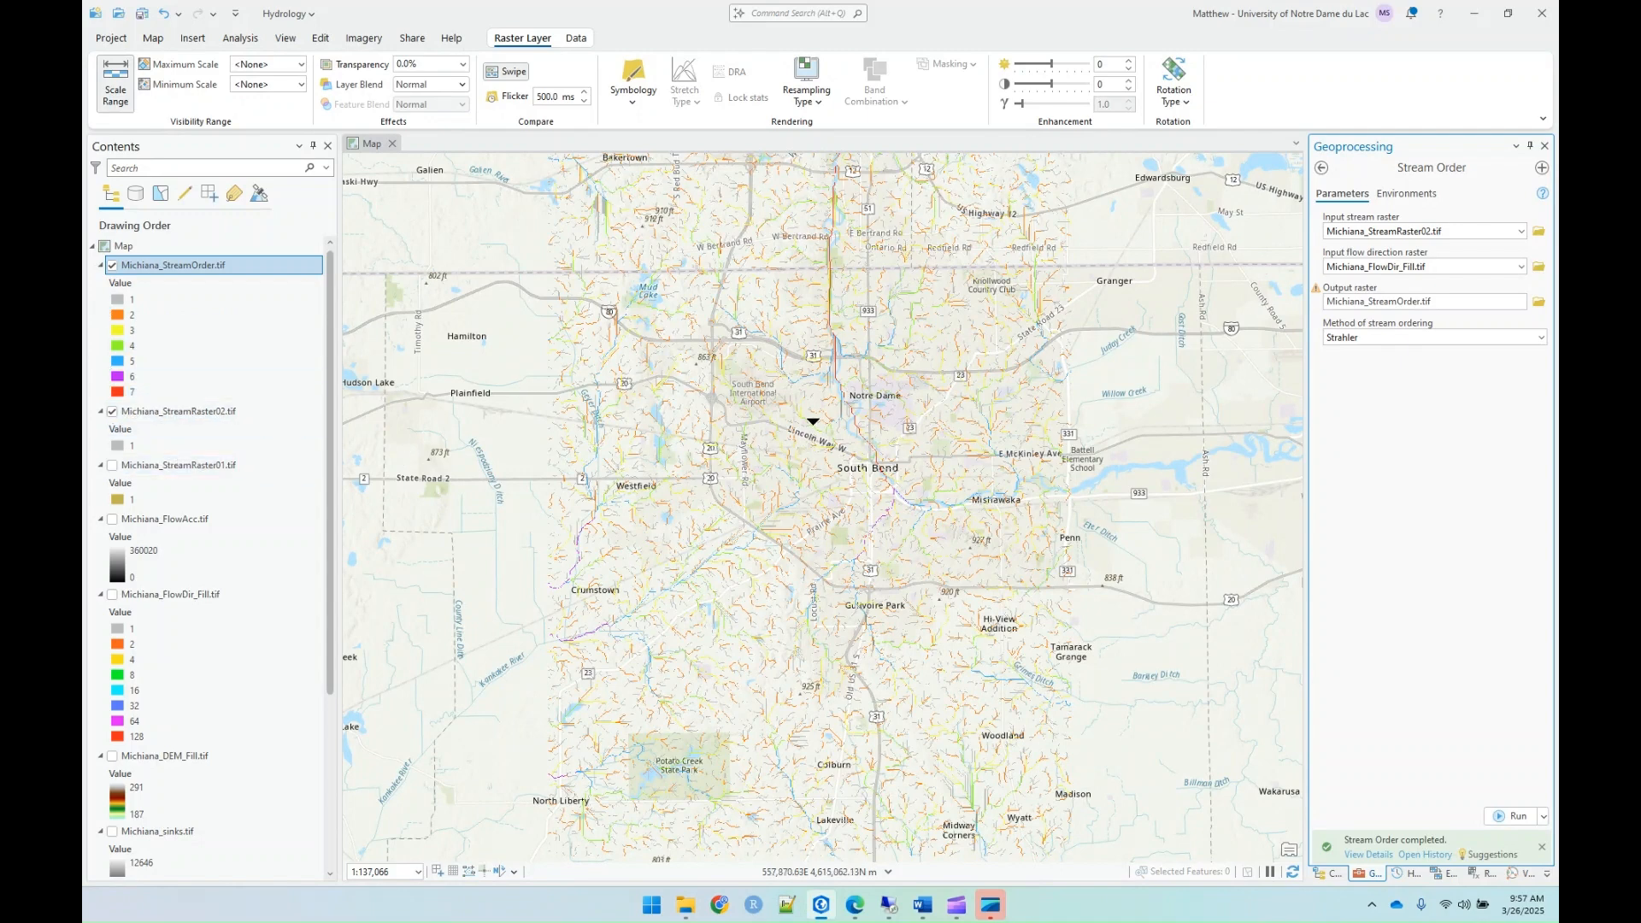
pyautogui.scroll(8, 873, 306)
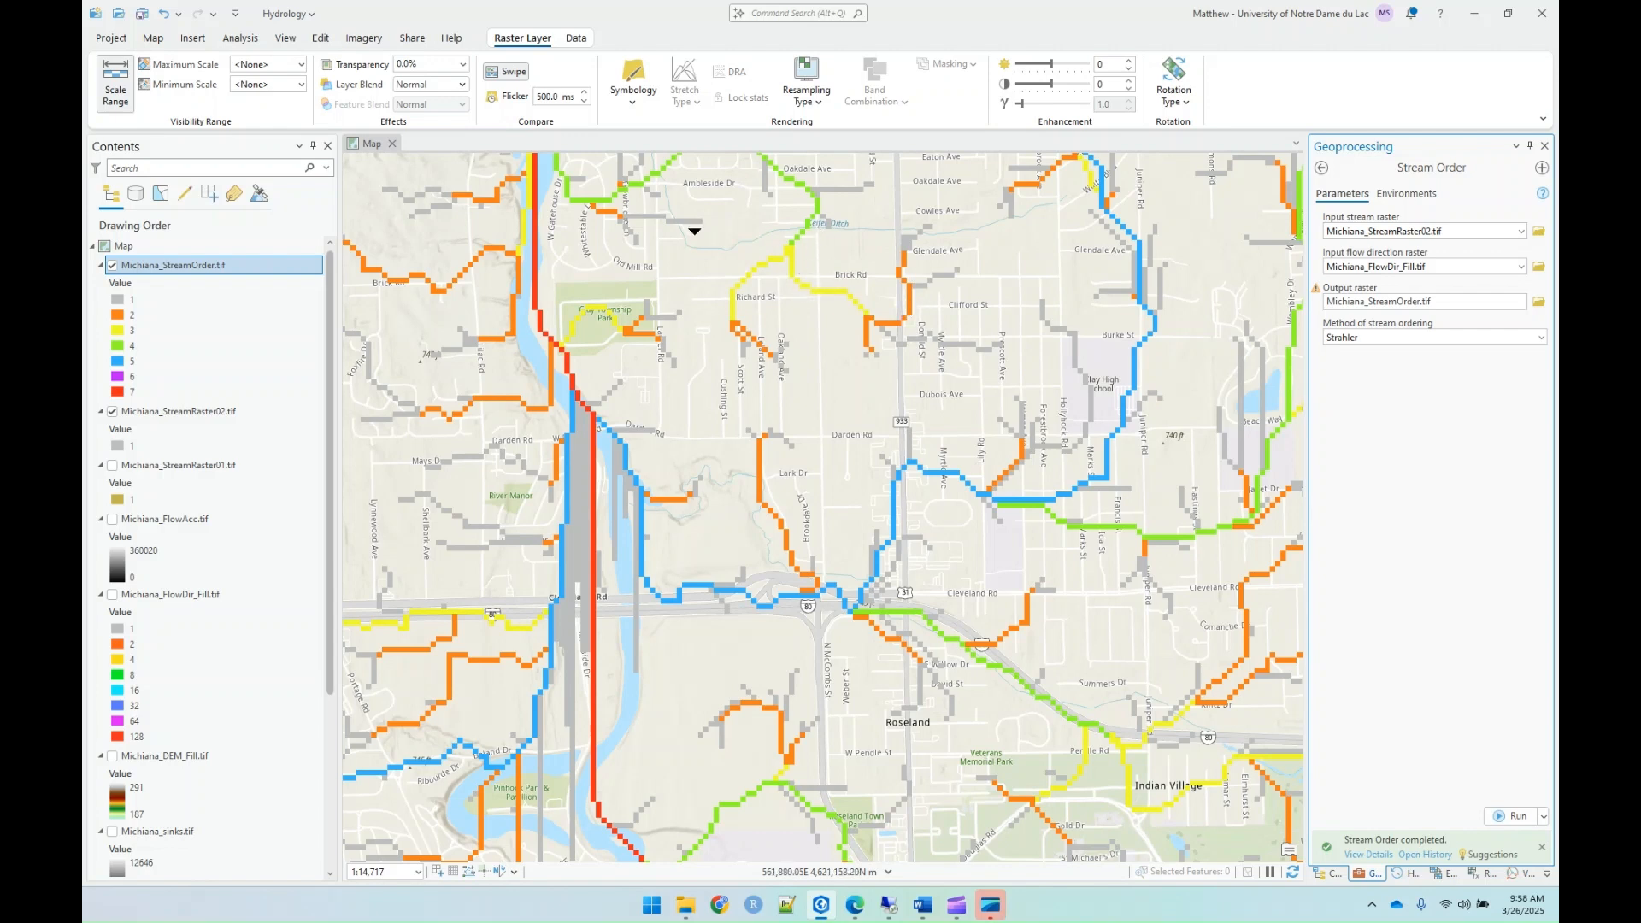
pyautogui.moveTo(650, 231); pyautogui.dragTo(667, 270)
pyautogui.moveTo(740, 347); pyautogui.dragTo(827, 545)
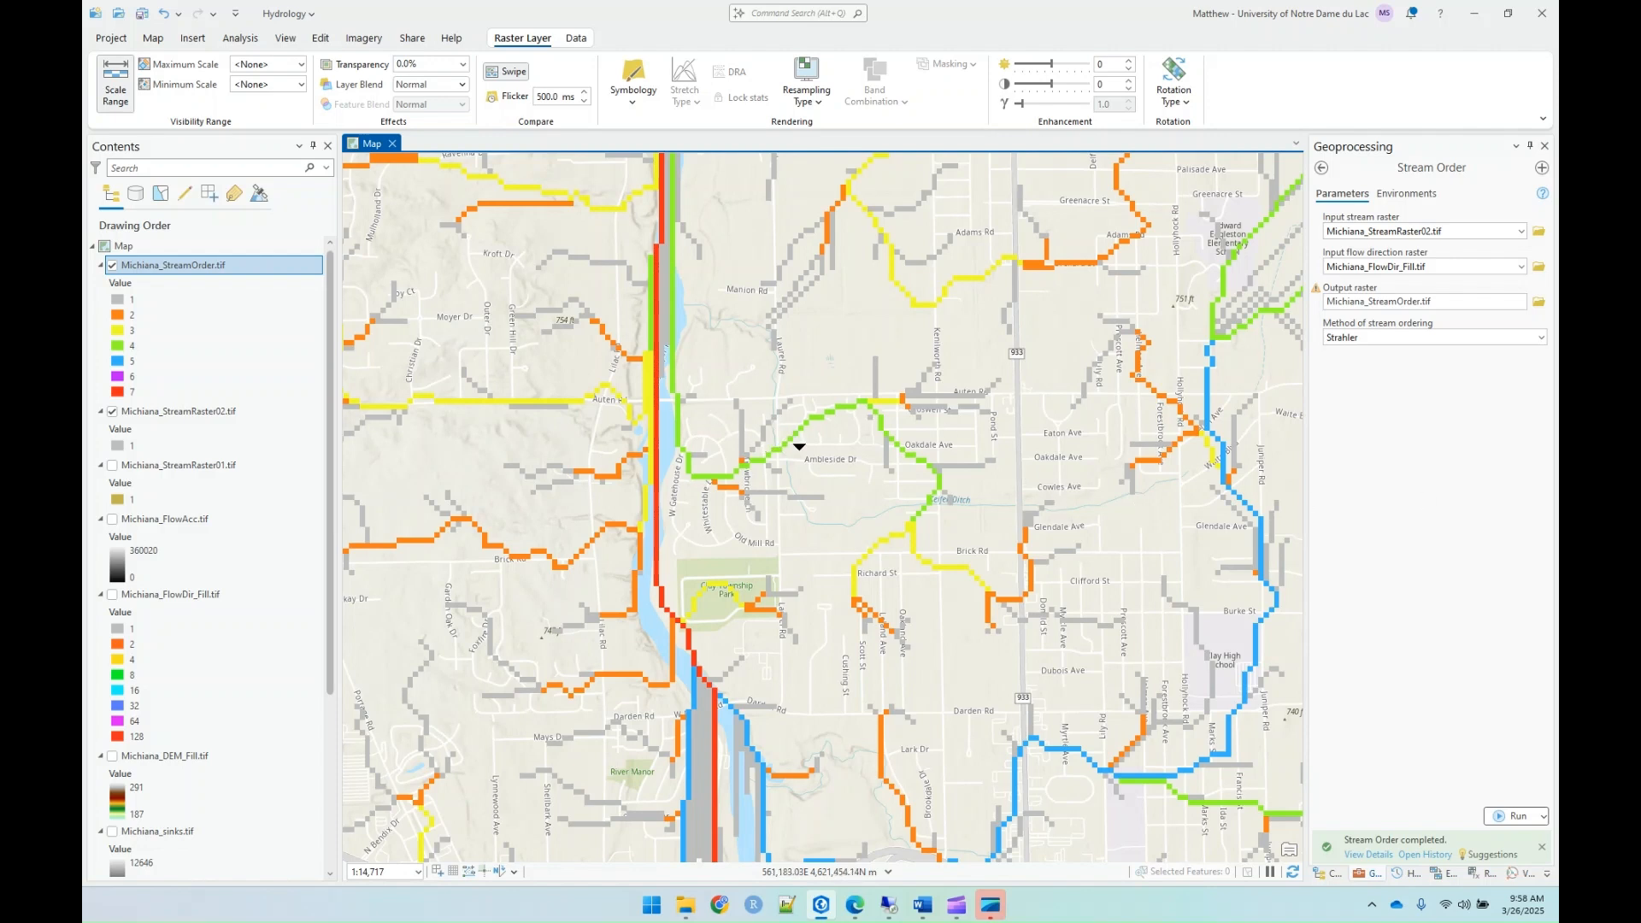
# Step: Set up the Stream to Feature tool with Michiana_StreamOrder.tif as stream raster and Michiana_FlowDir_Fill.tif as flow direction raster
pyautogui.click(1322, 168)
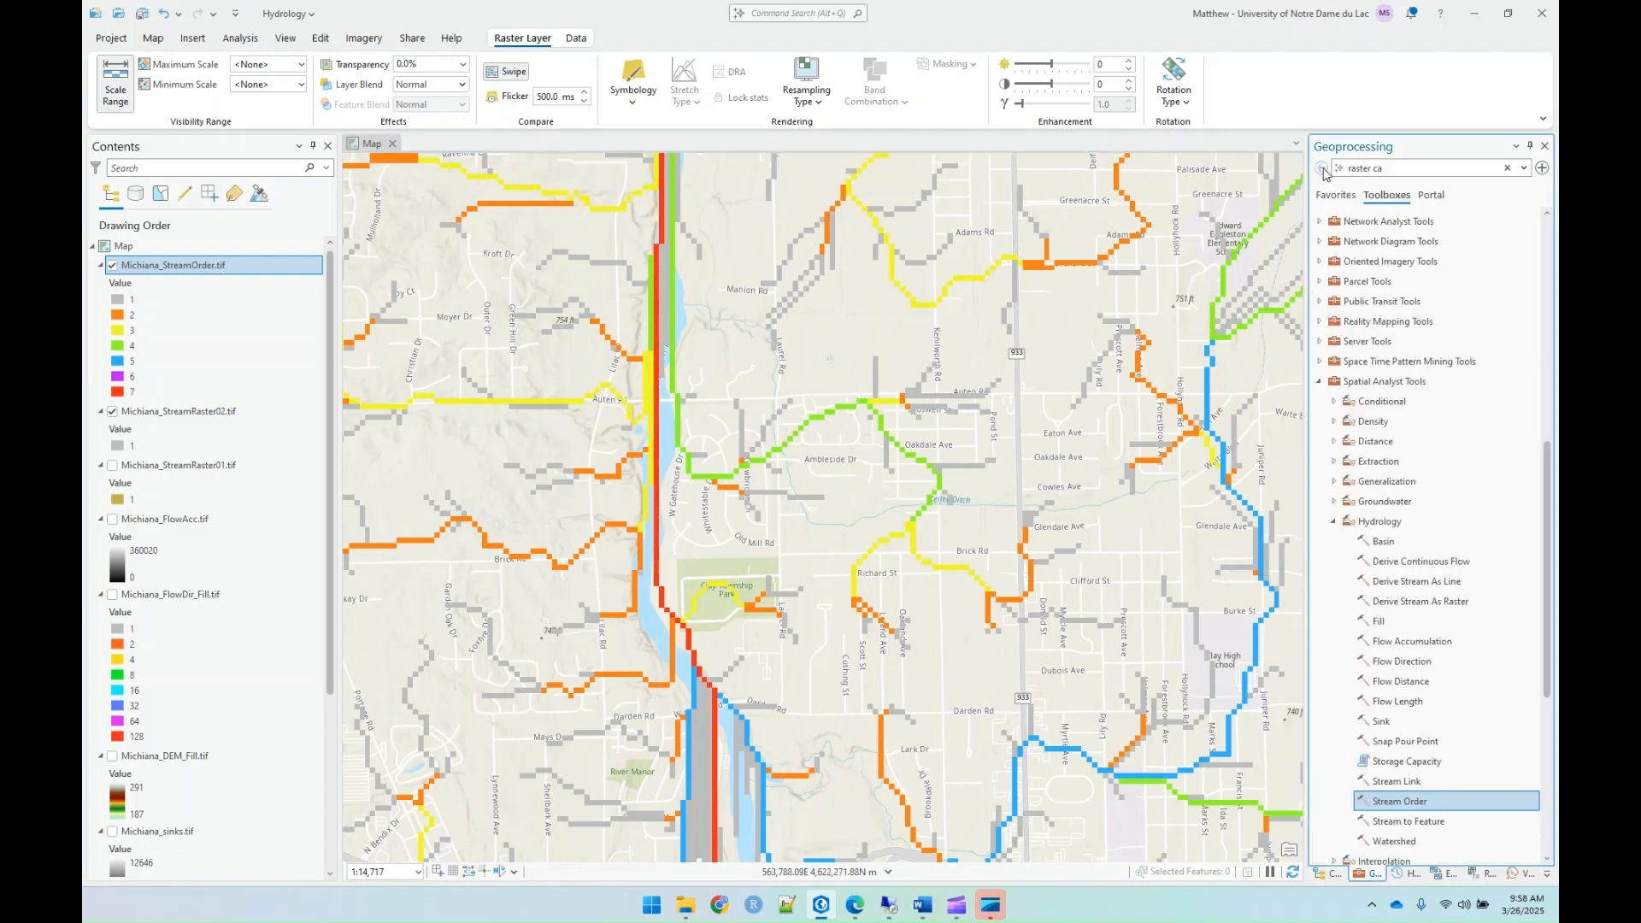
pyautogui.click(1398, 826)
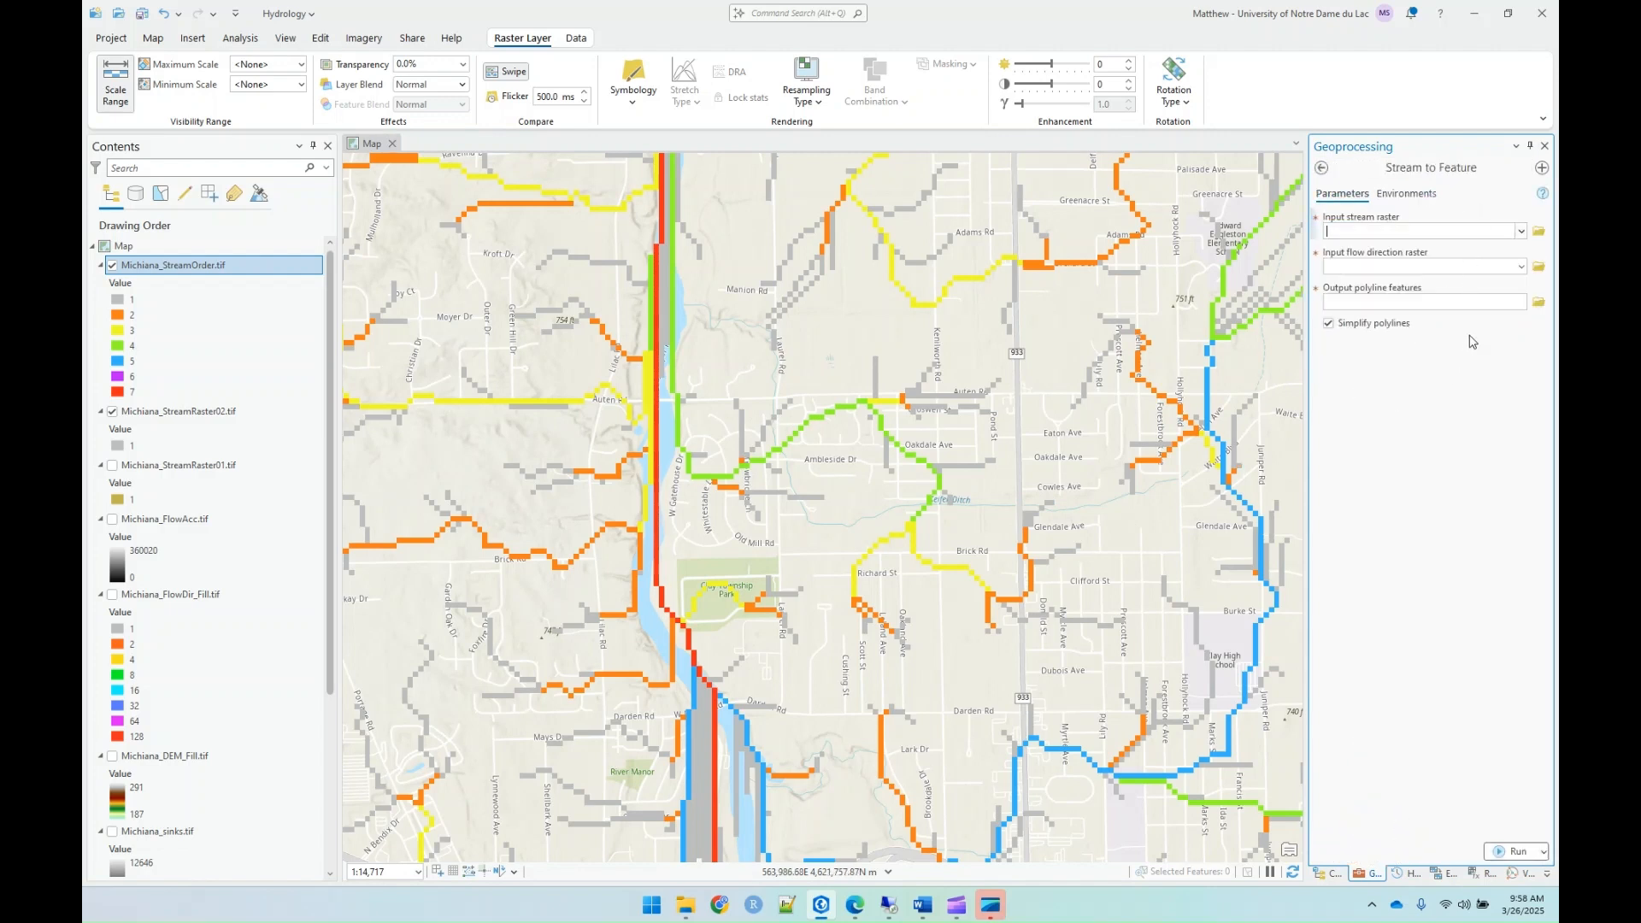
pyautogui.click(1523, 235)
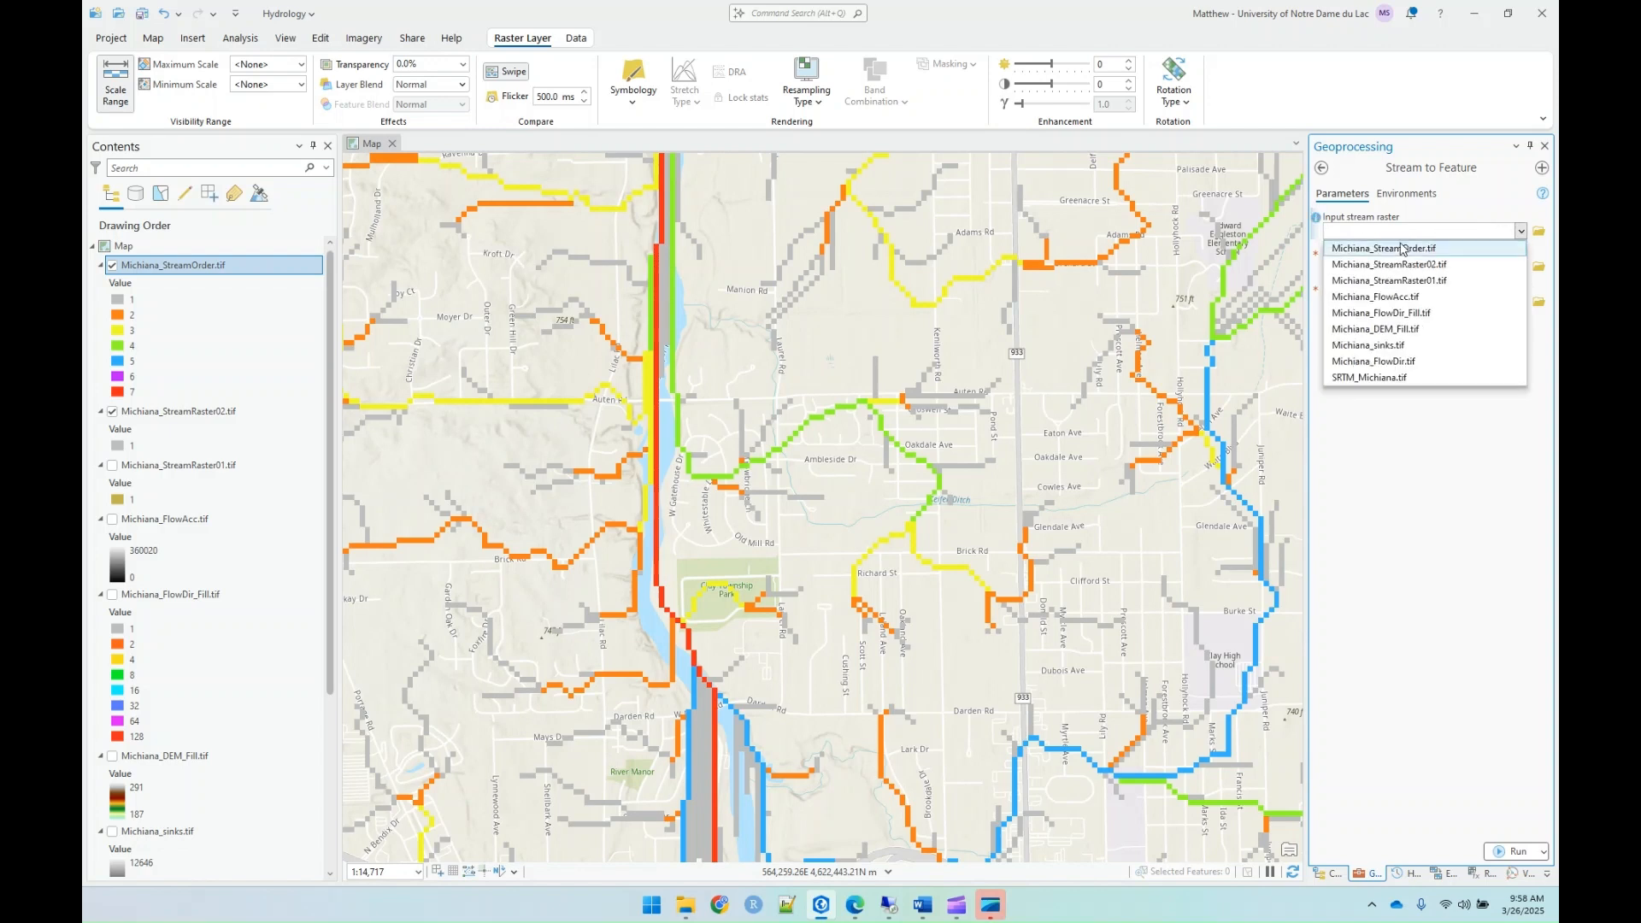
pyautogui.click(1353, 250)
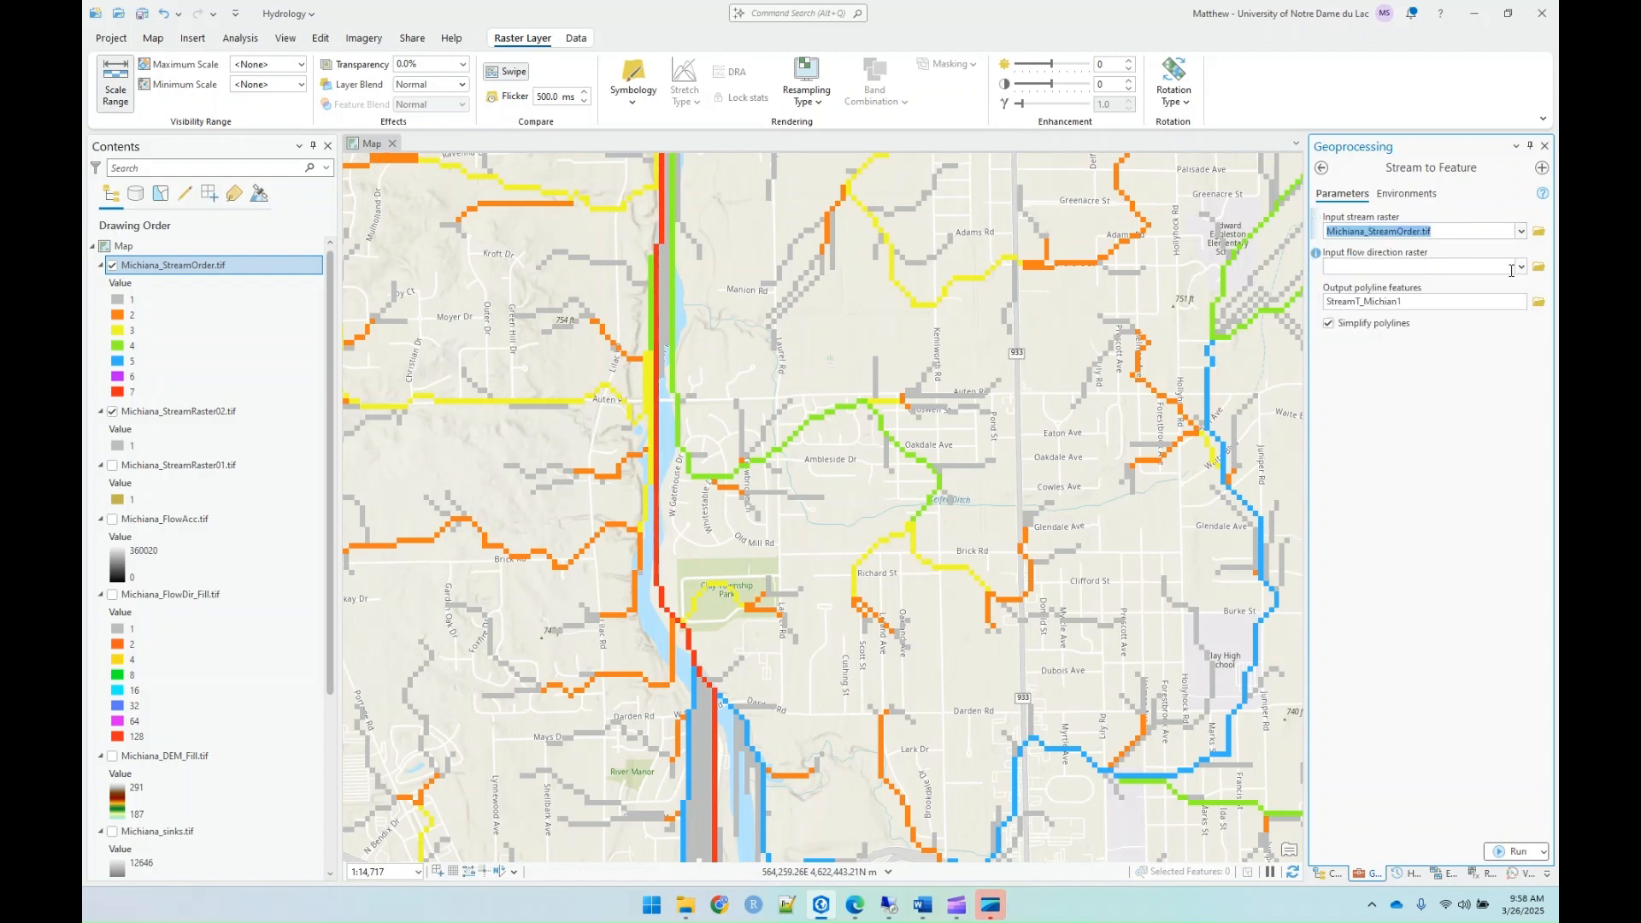
pyautogui.click(1522, 267)
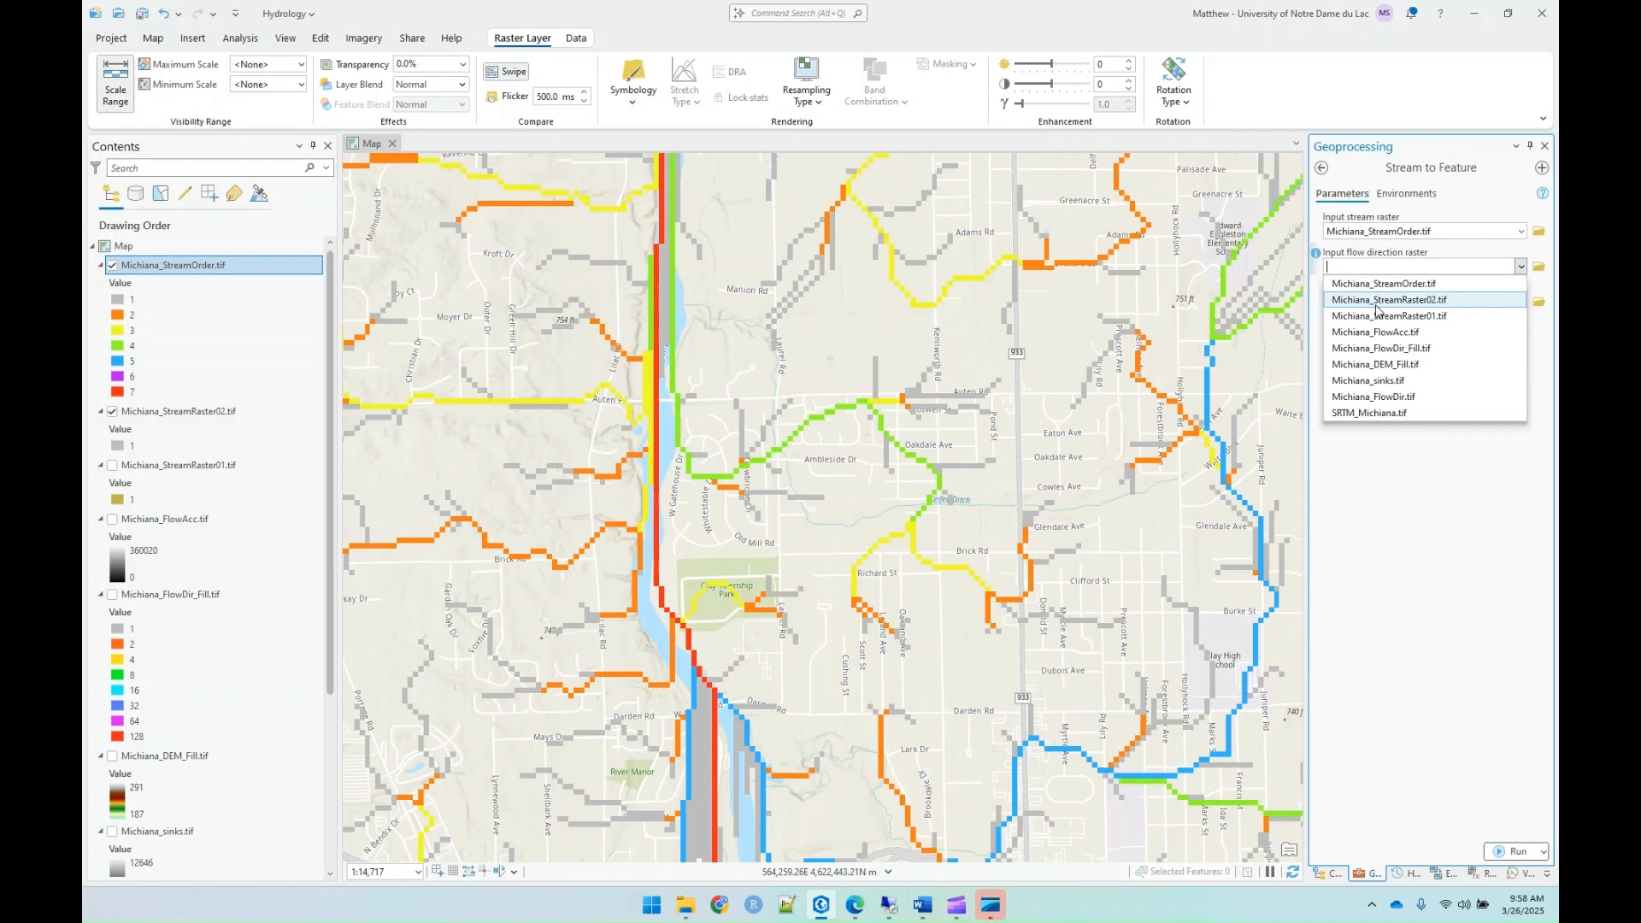
pyautogui.click(1423, 349)
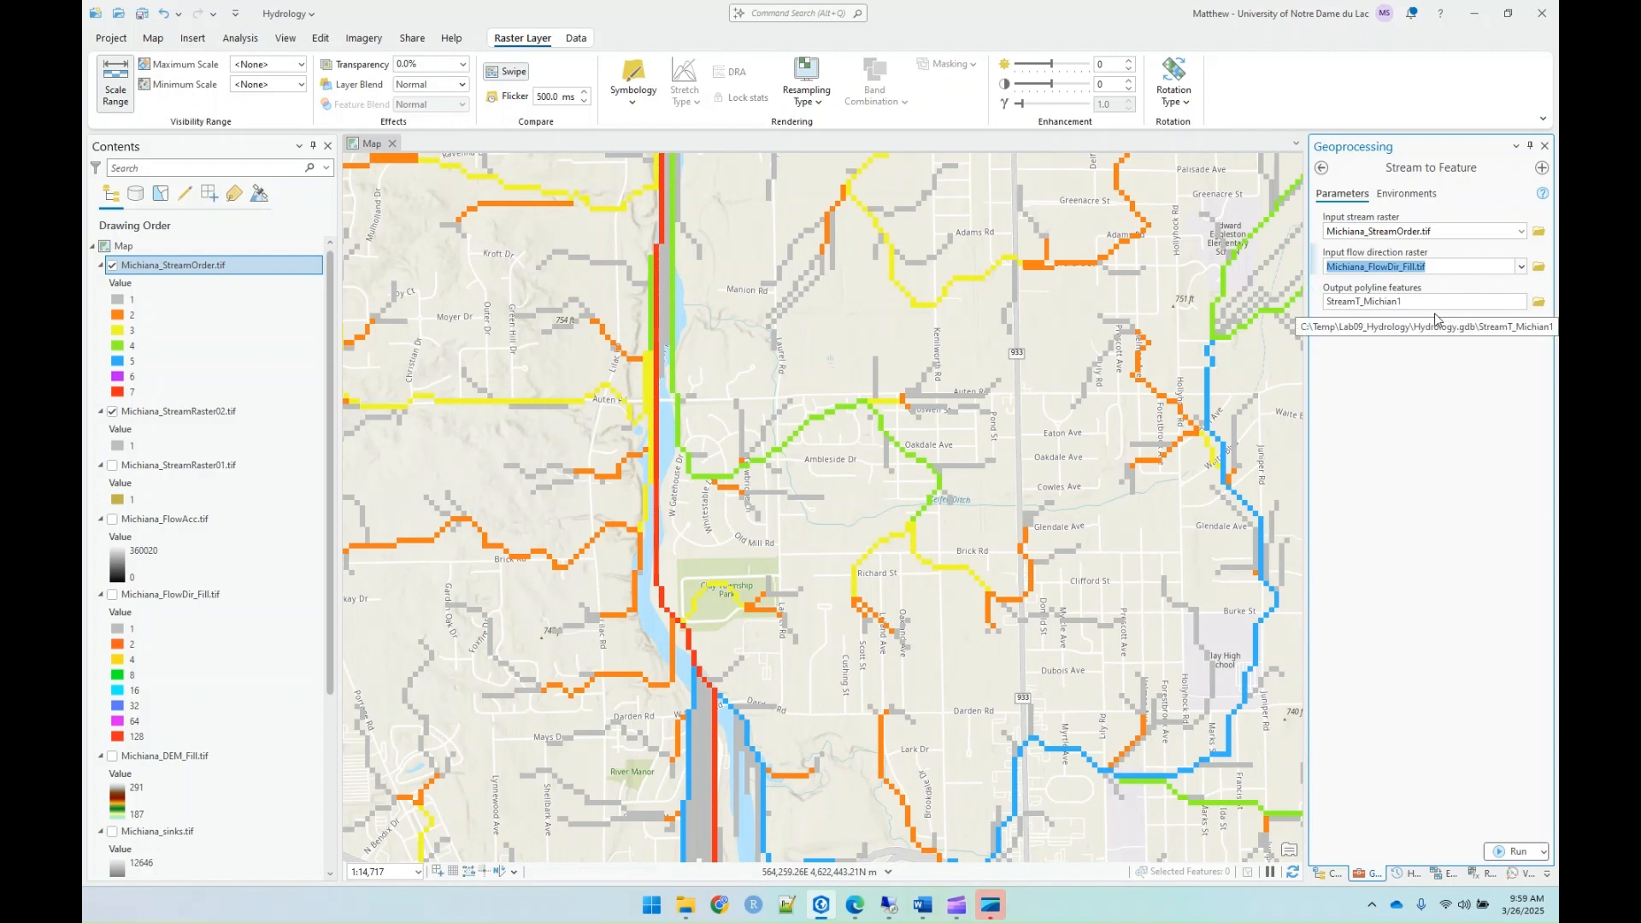
# Step: Save the output polyline features as Michiana_DrainagePaths.shp in the Lab09_Hydrology folder and run Stream to Feature
pyautogui.click(1538, 302)
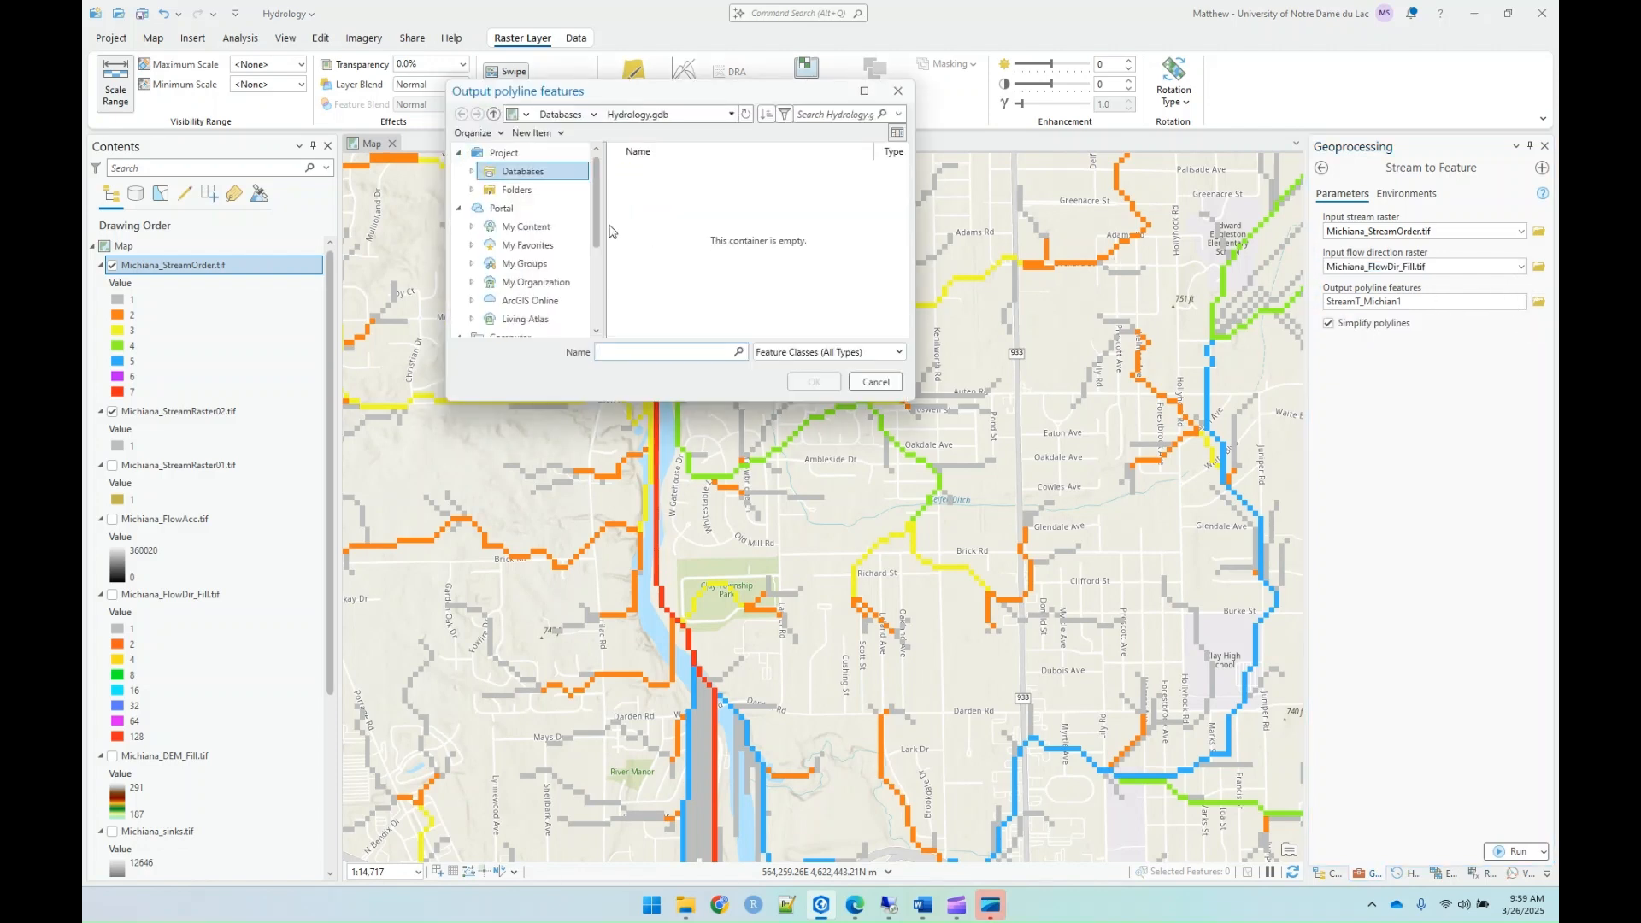
pyautogui.click(537, 190)
pyautogui.doubleClick(663, 171)
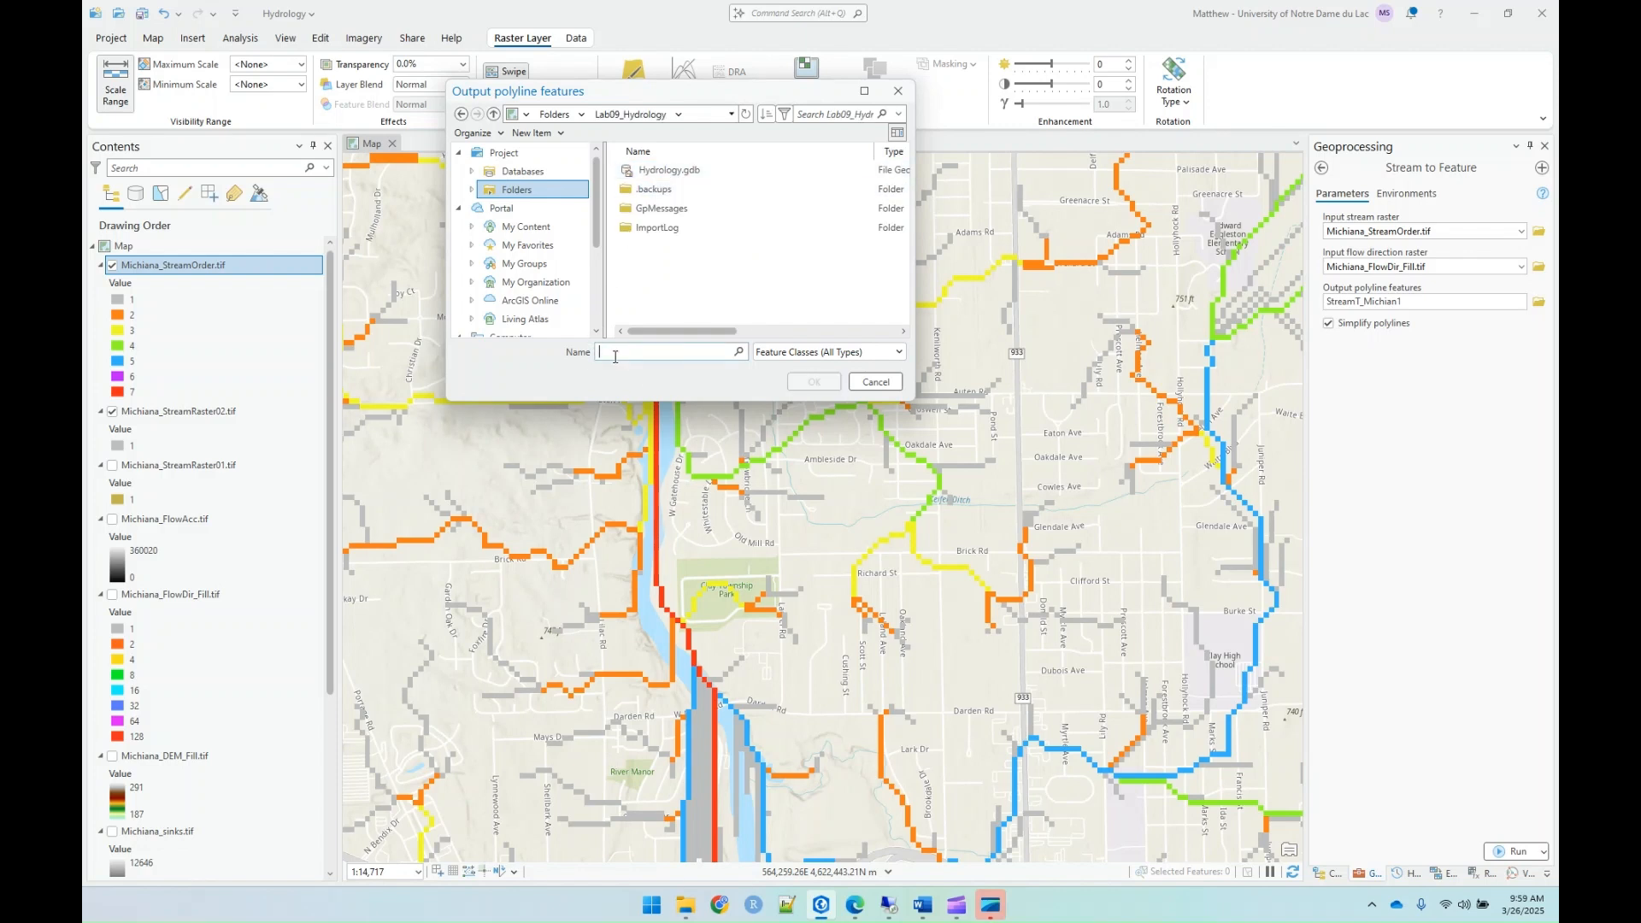
pyautogui.write('Michiana_DrainagePaths.shp')
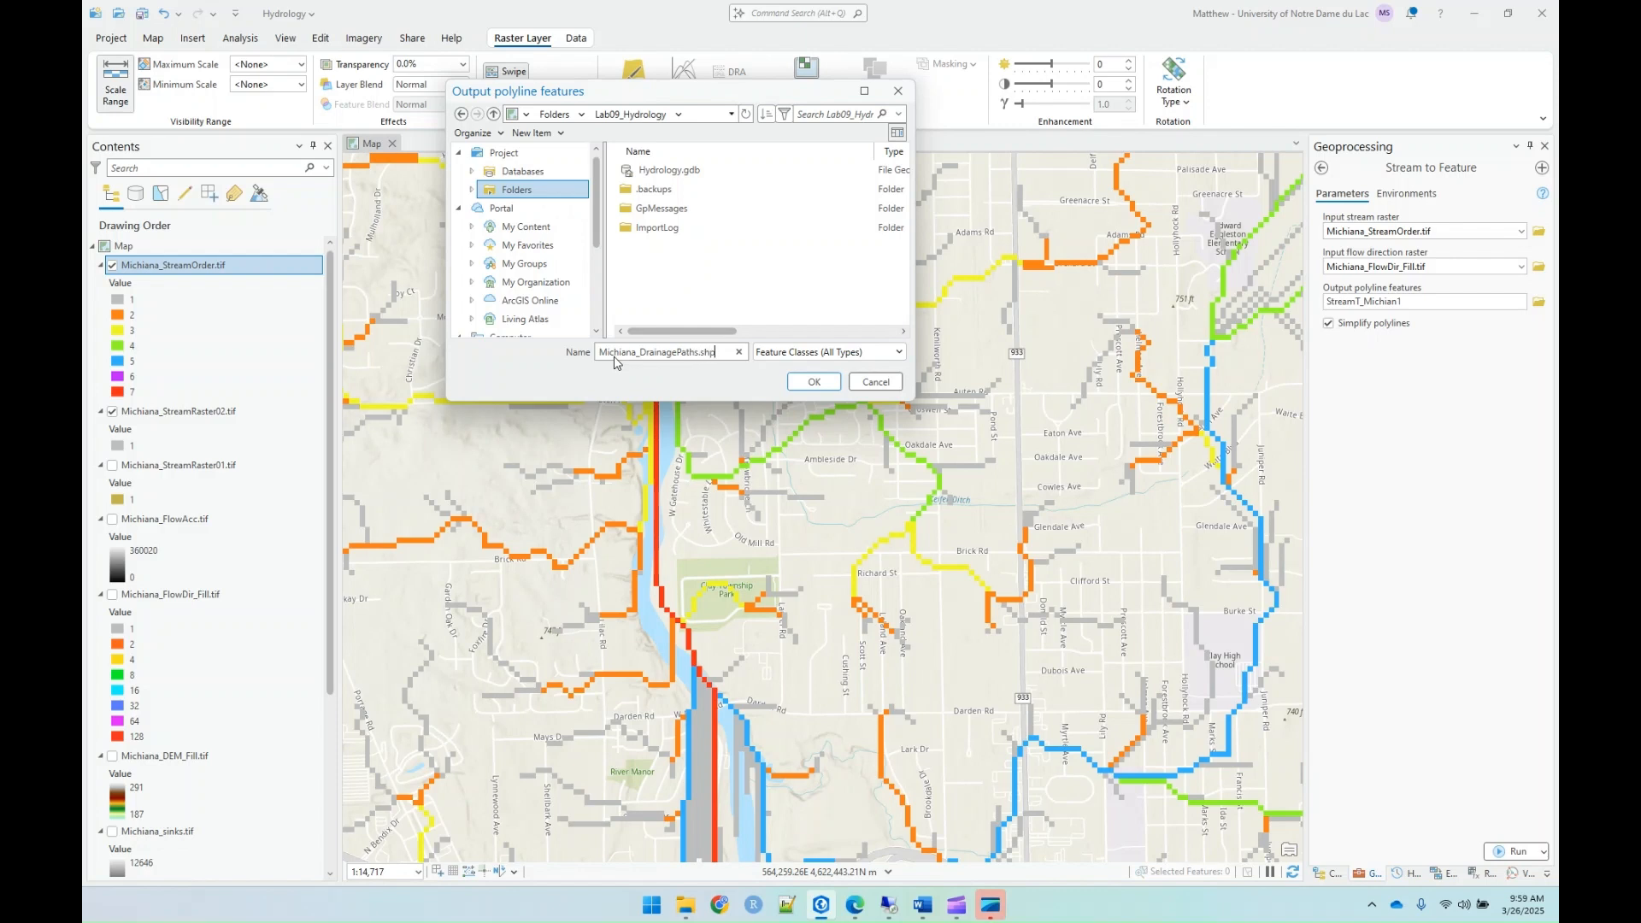
pyautogui.press('Return')
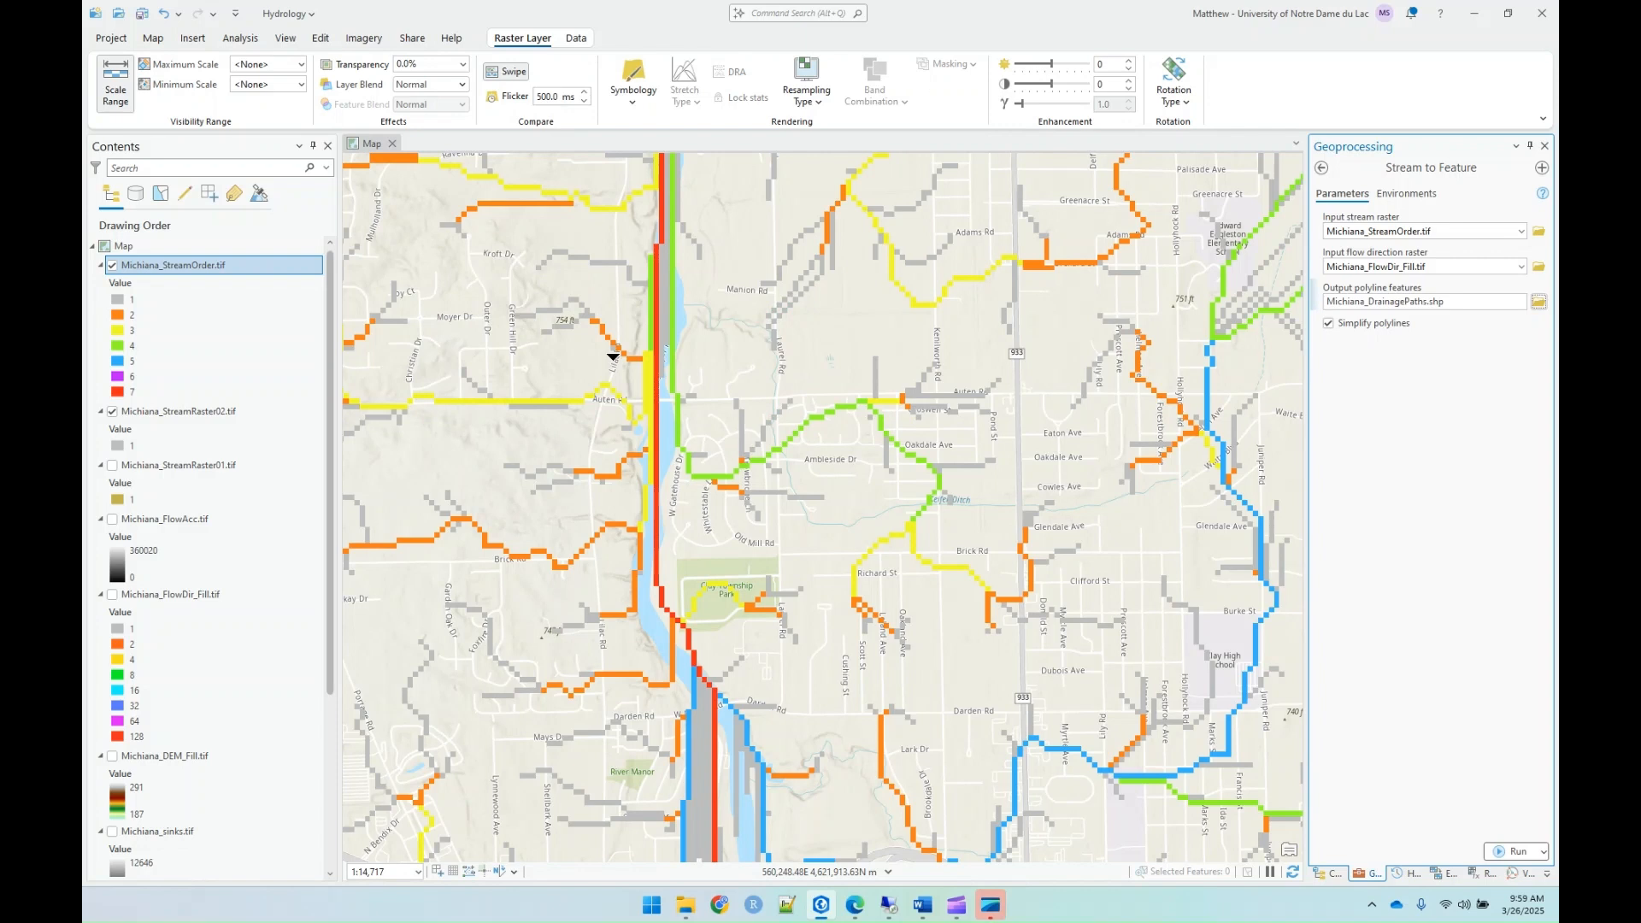
pyautogui.click(1512, 851)
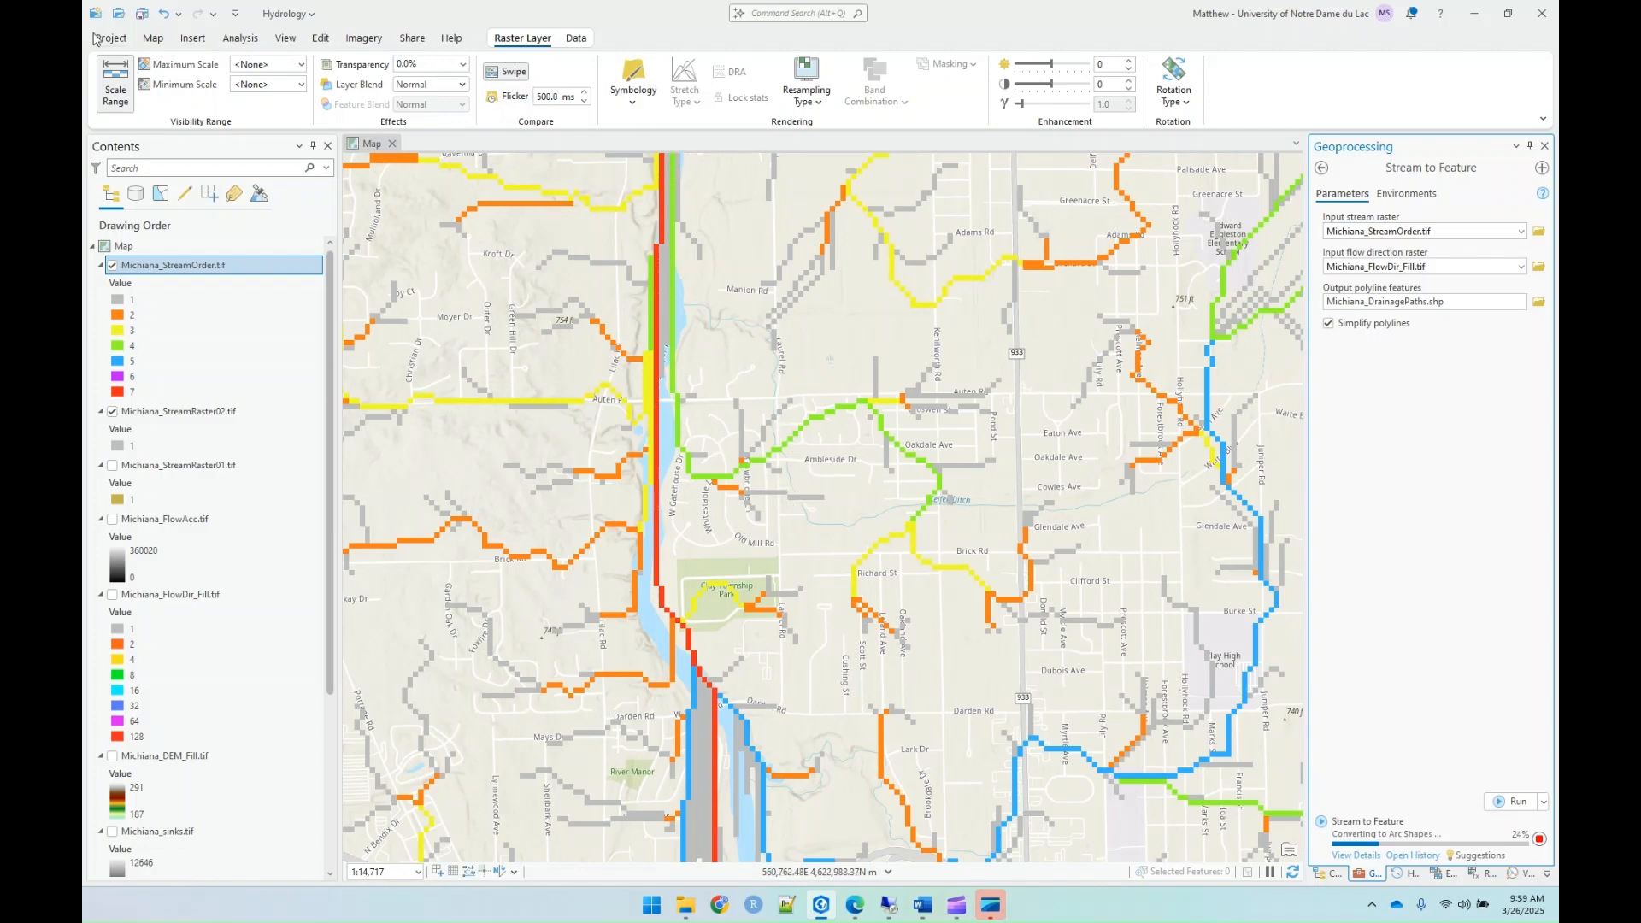
# Step: Symbolize the Michiana_DrainagePaths layer with graduated symbols based on the grid_code field
pyautogui.click(152, 40)
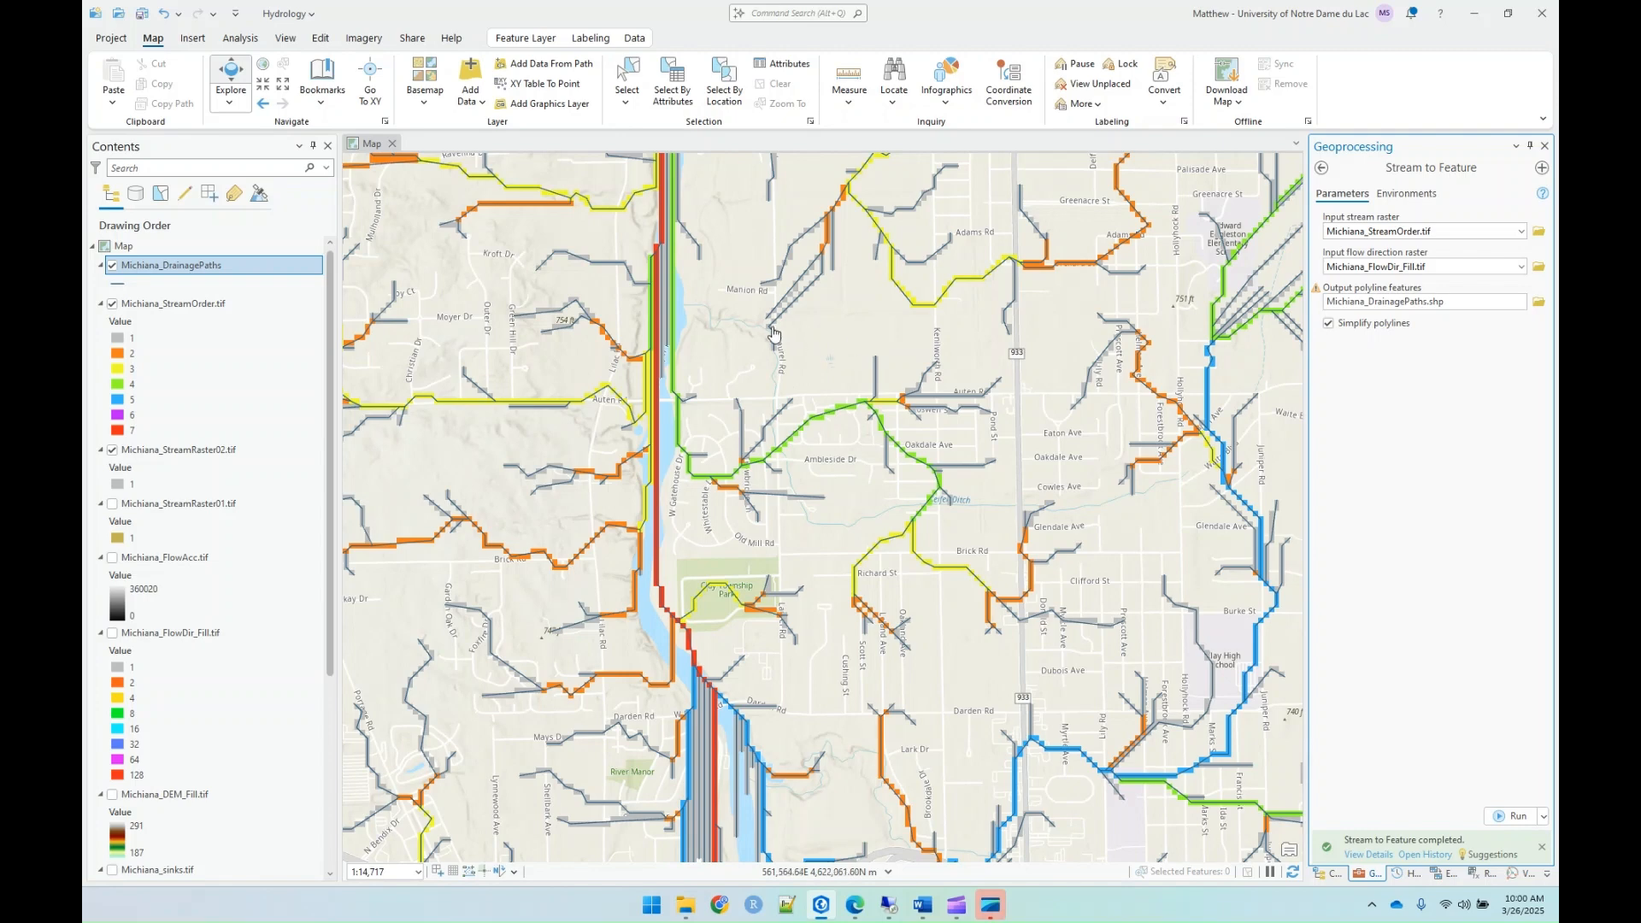
pyautogui.click(115, 287)
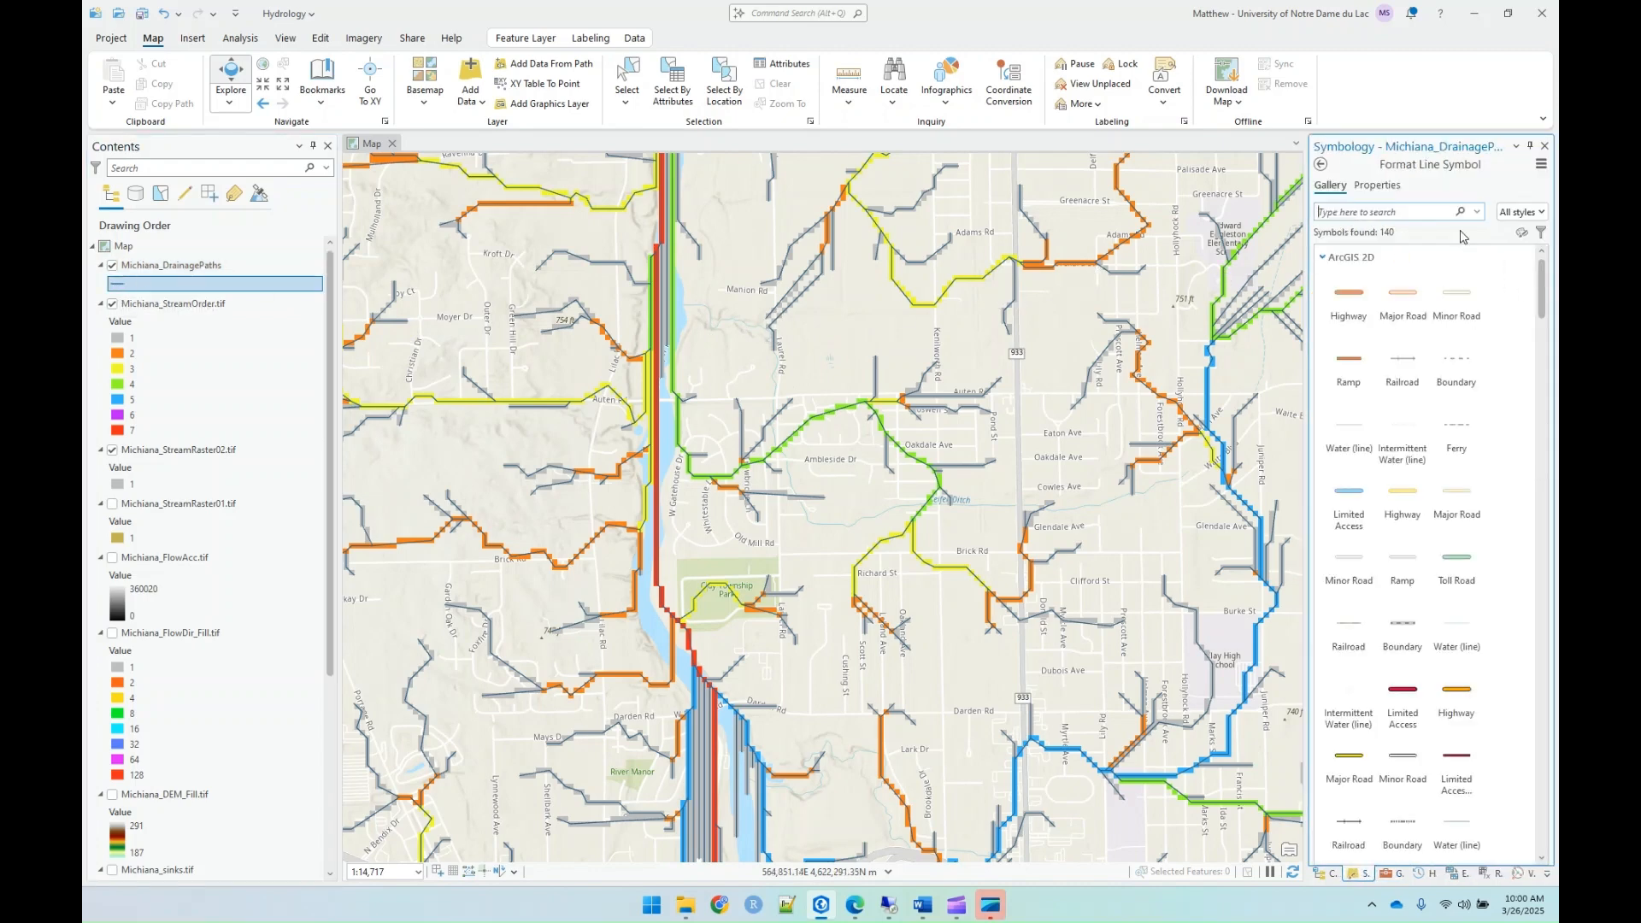
pyautogui.click(1320, 167)
pyautogui.click(1365, 222)
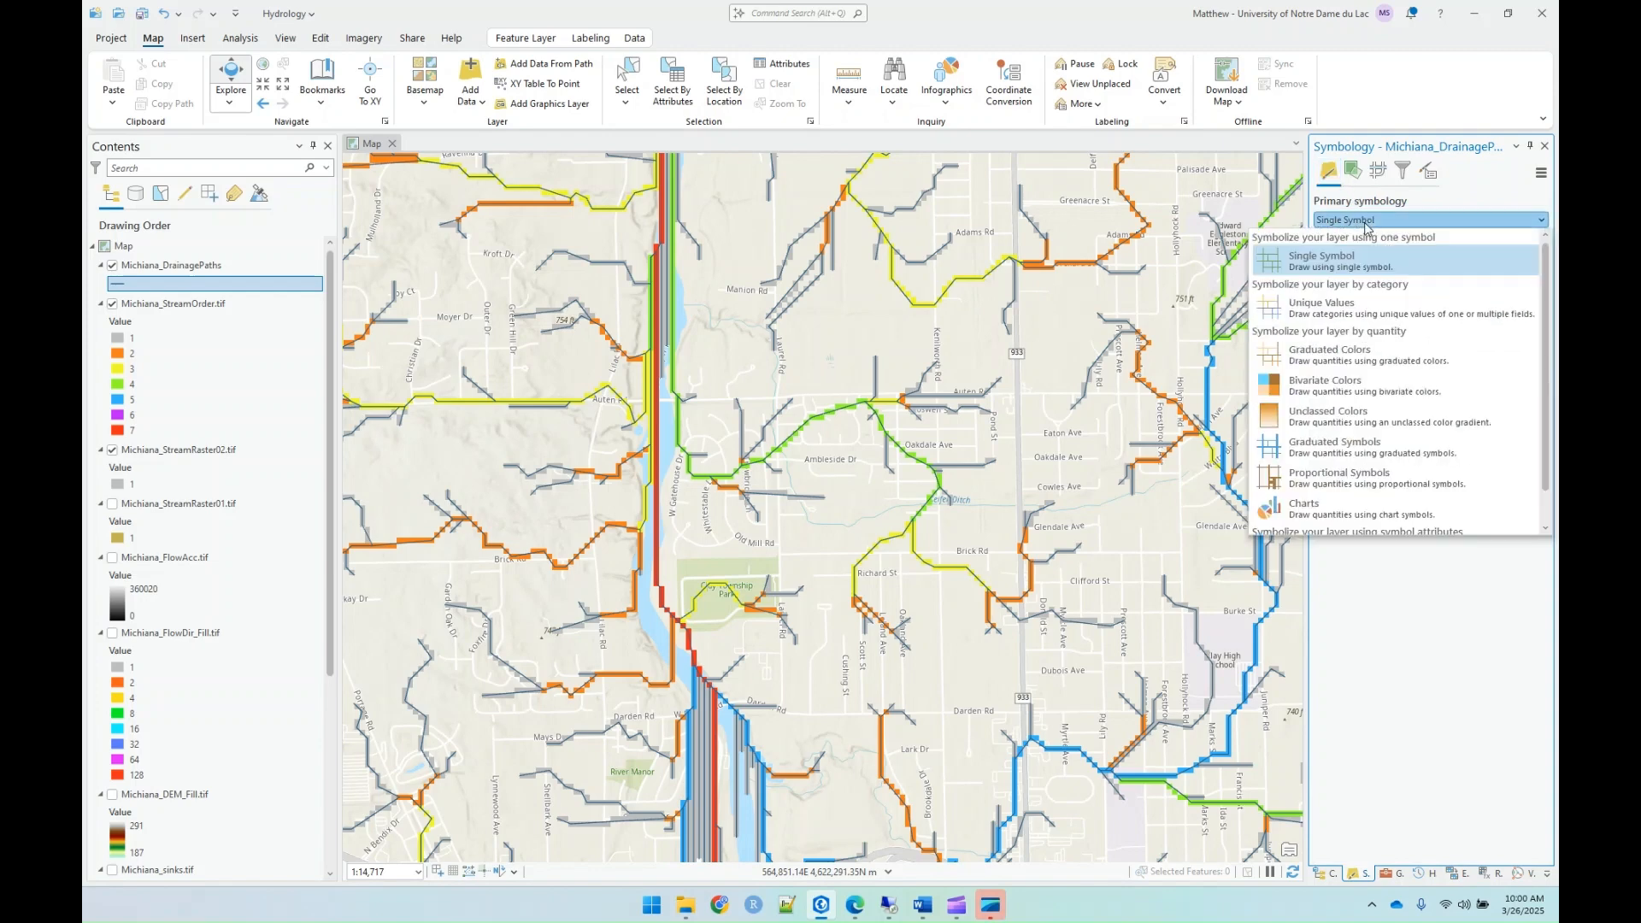
pyautogui.click(1379, 453)
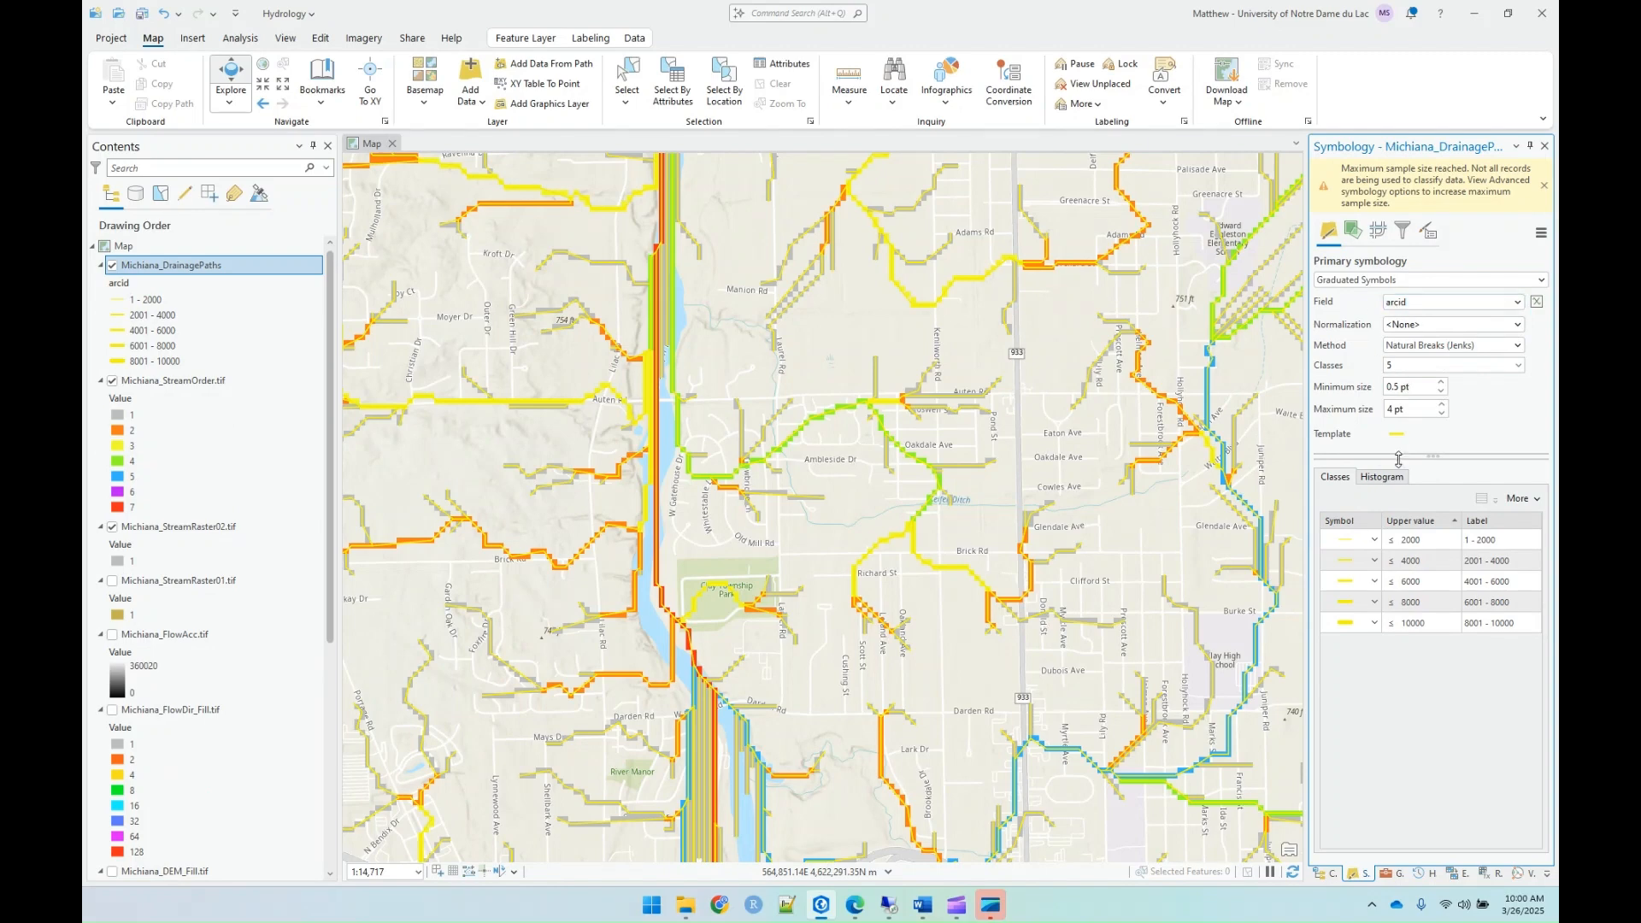
pyautogui.click(1415, 302)
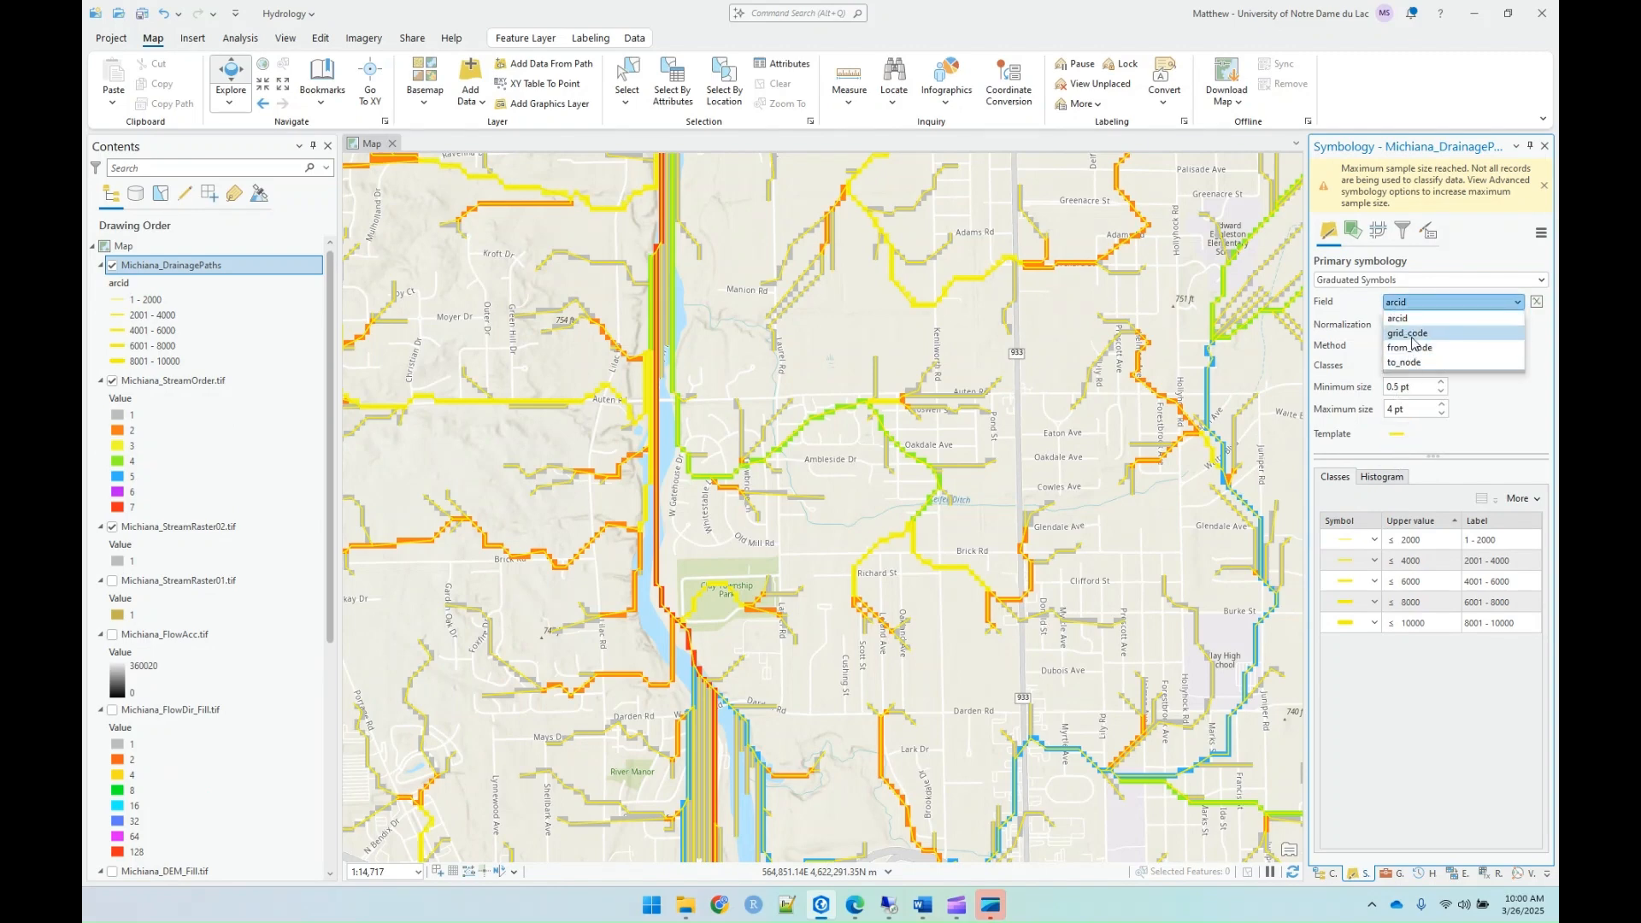
pyautogui.click(1410, 333)
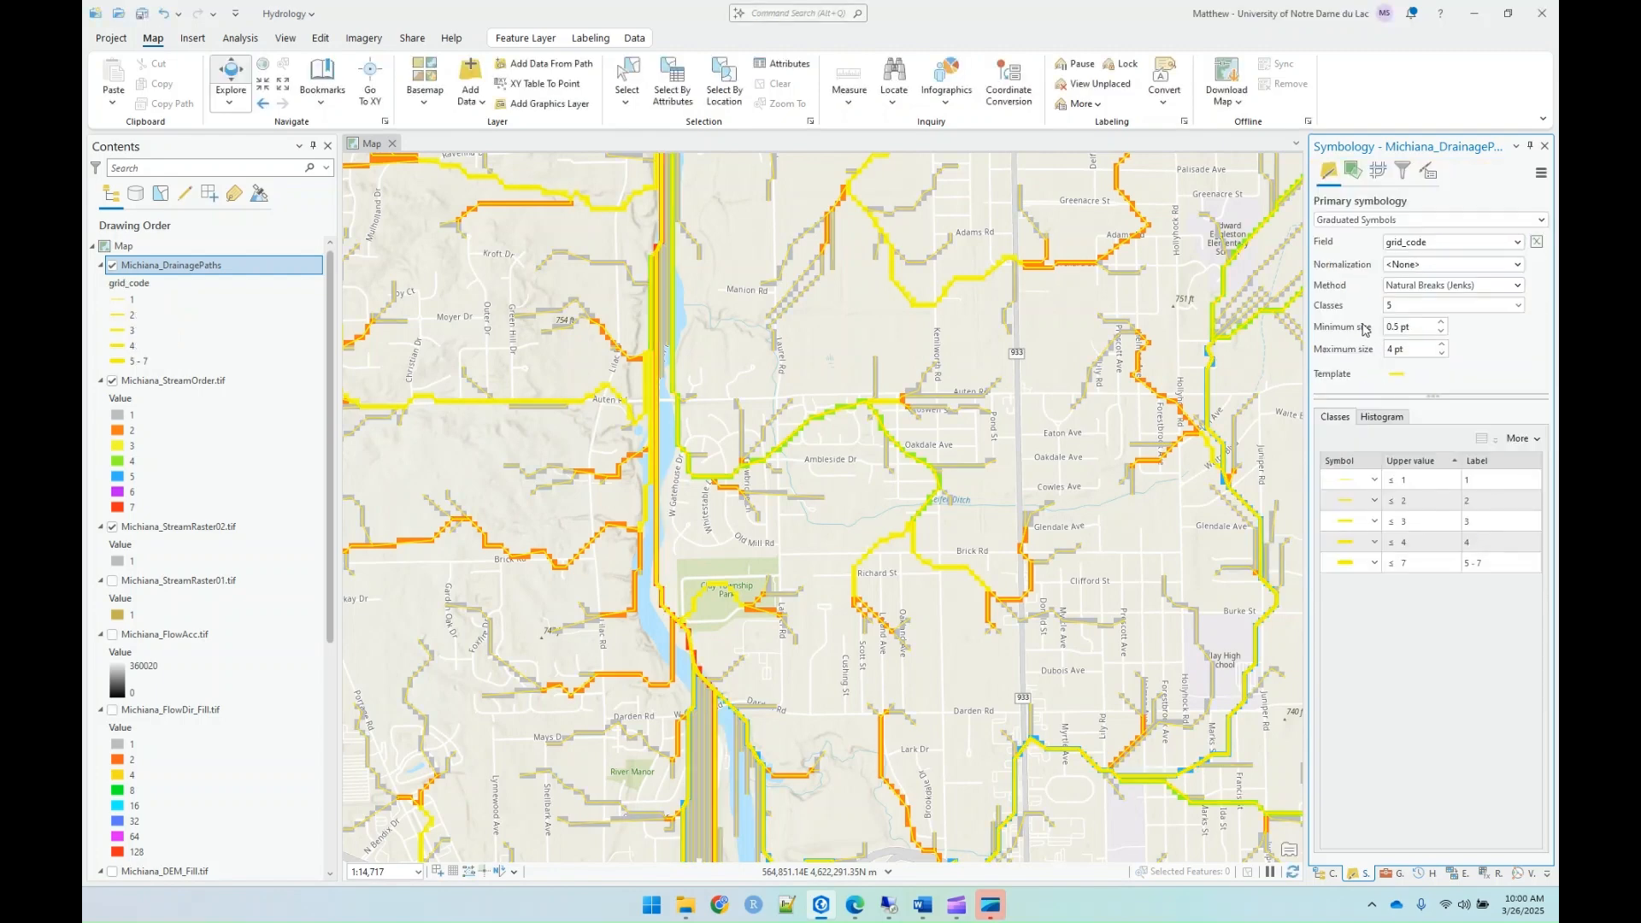
# Step: Set the number of graduated symbol classes for Michiana_DrainagePaths to 7
pyautogui.click(1391, 568)
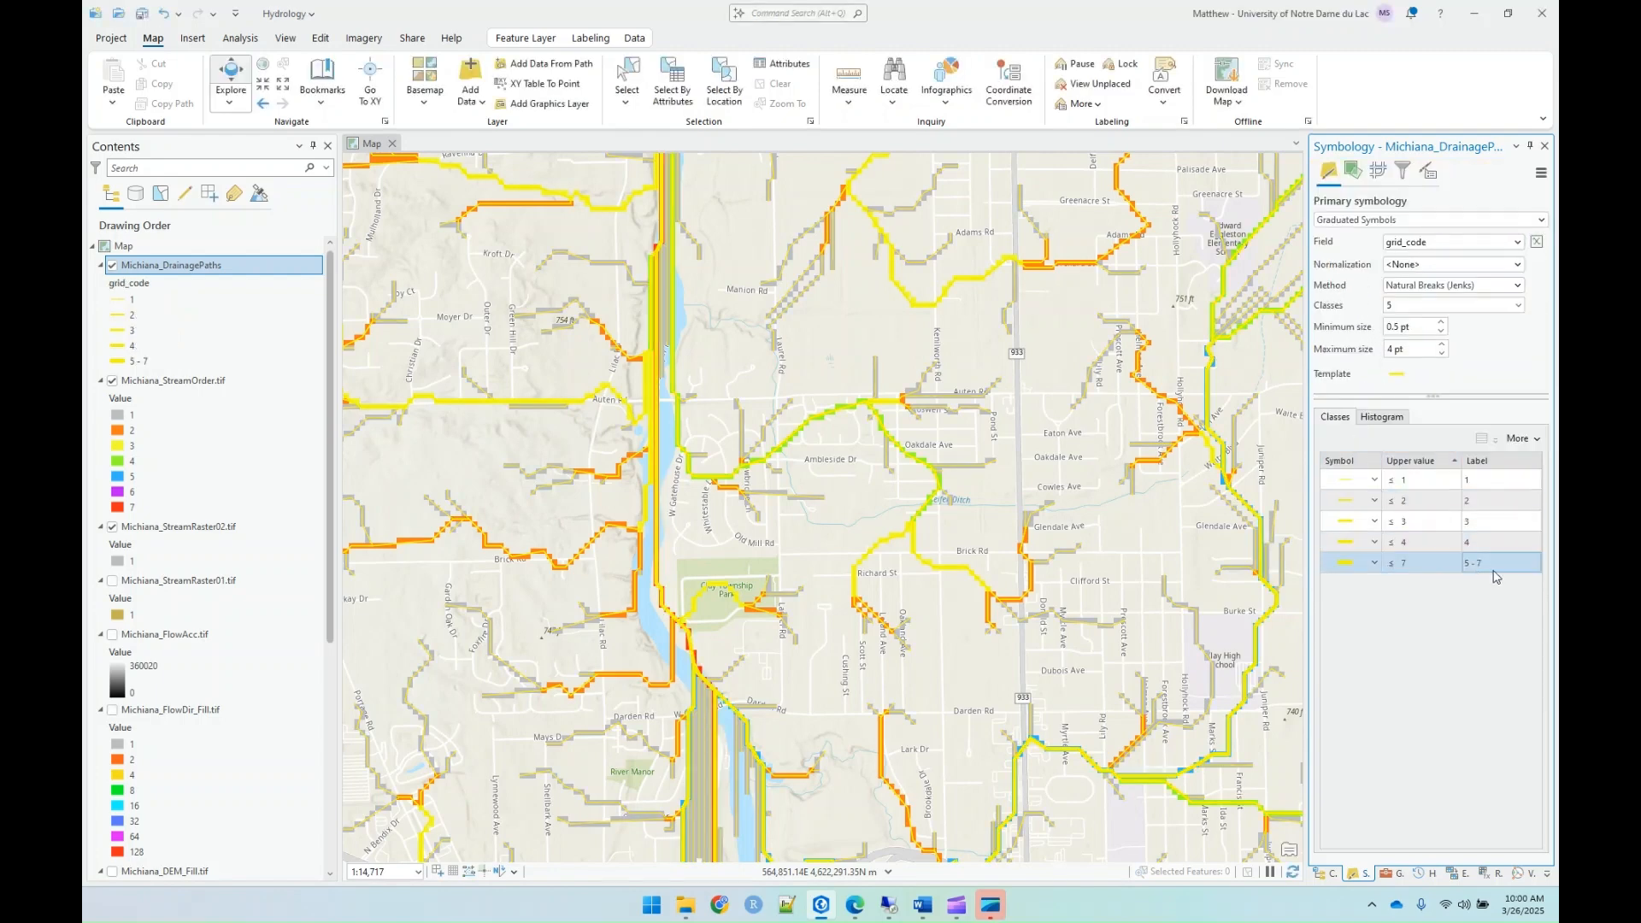
pyautogui.click(1519, 306)
pyautogui.click(1402, 363)
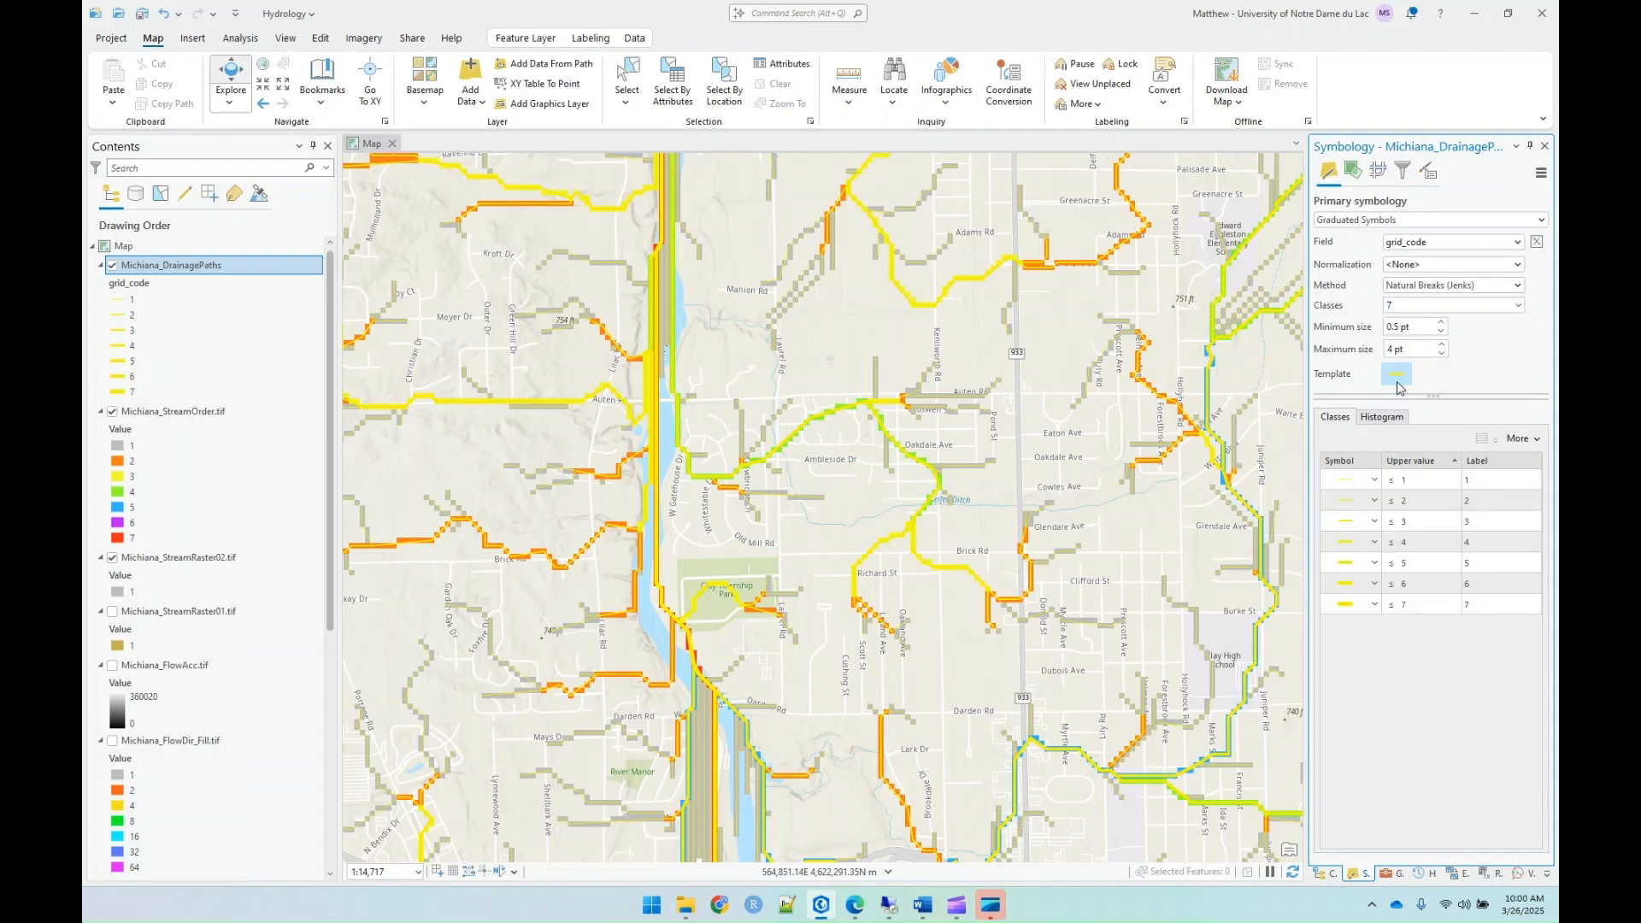
# Step: Change the template line symbol colour of the Michiana_DrainagePaths layer to blue and apply it
pyautogui.click(1398, 376)
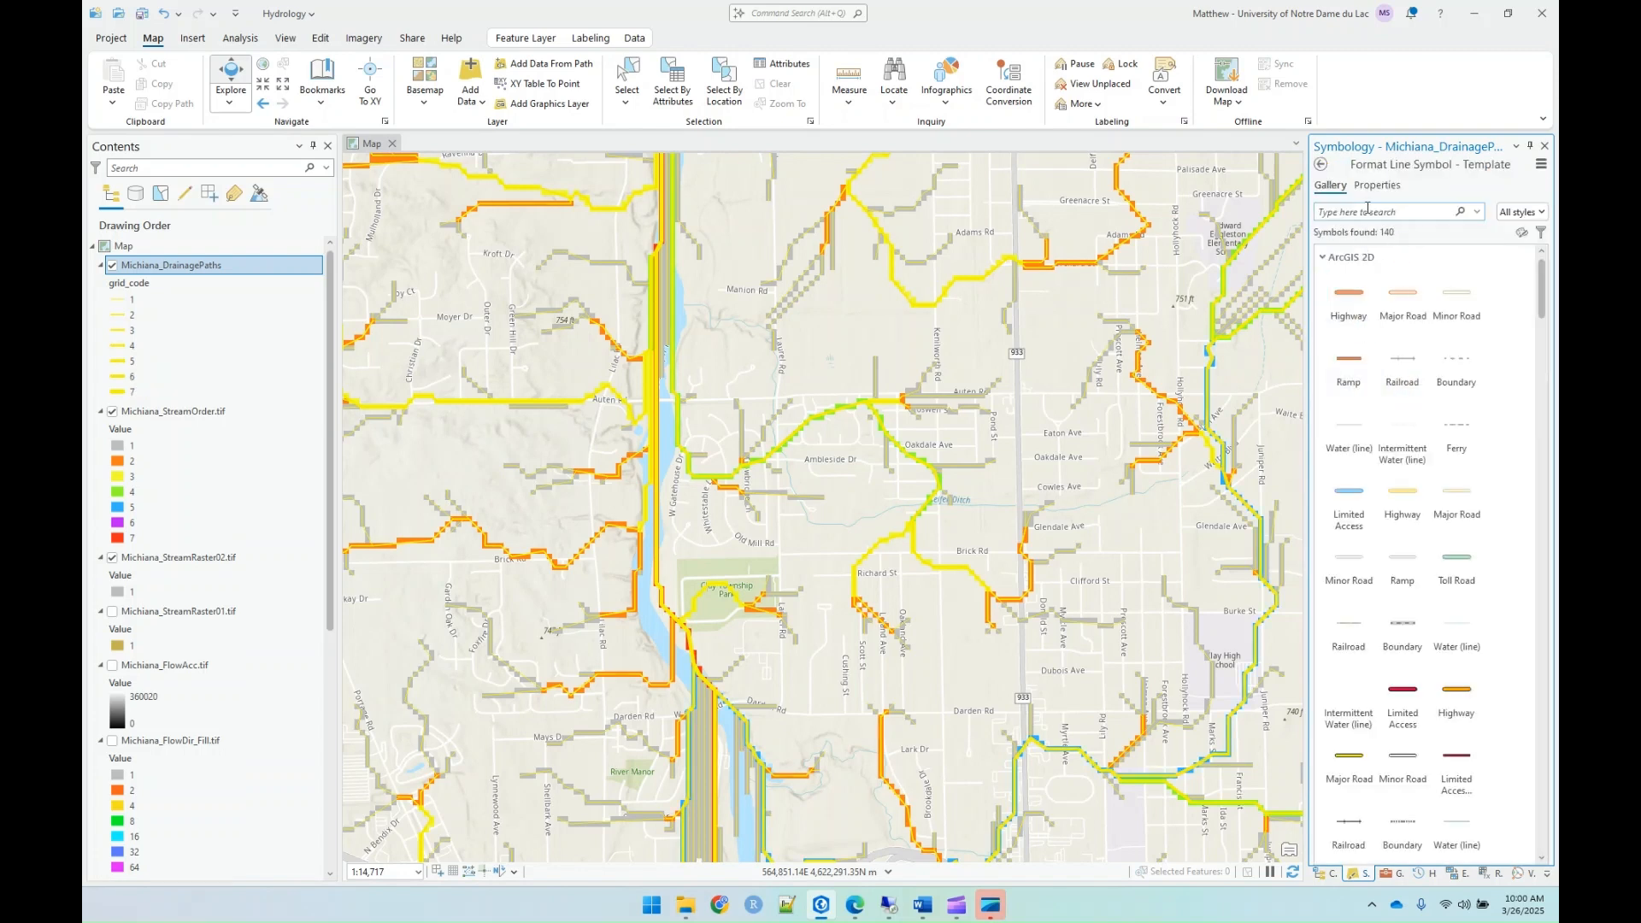
pyautogui.click(1390, 190)
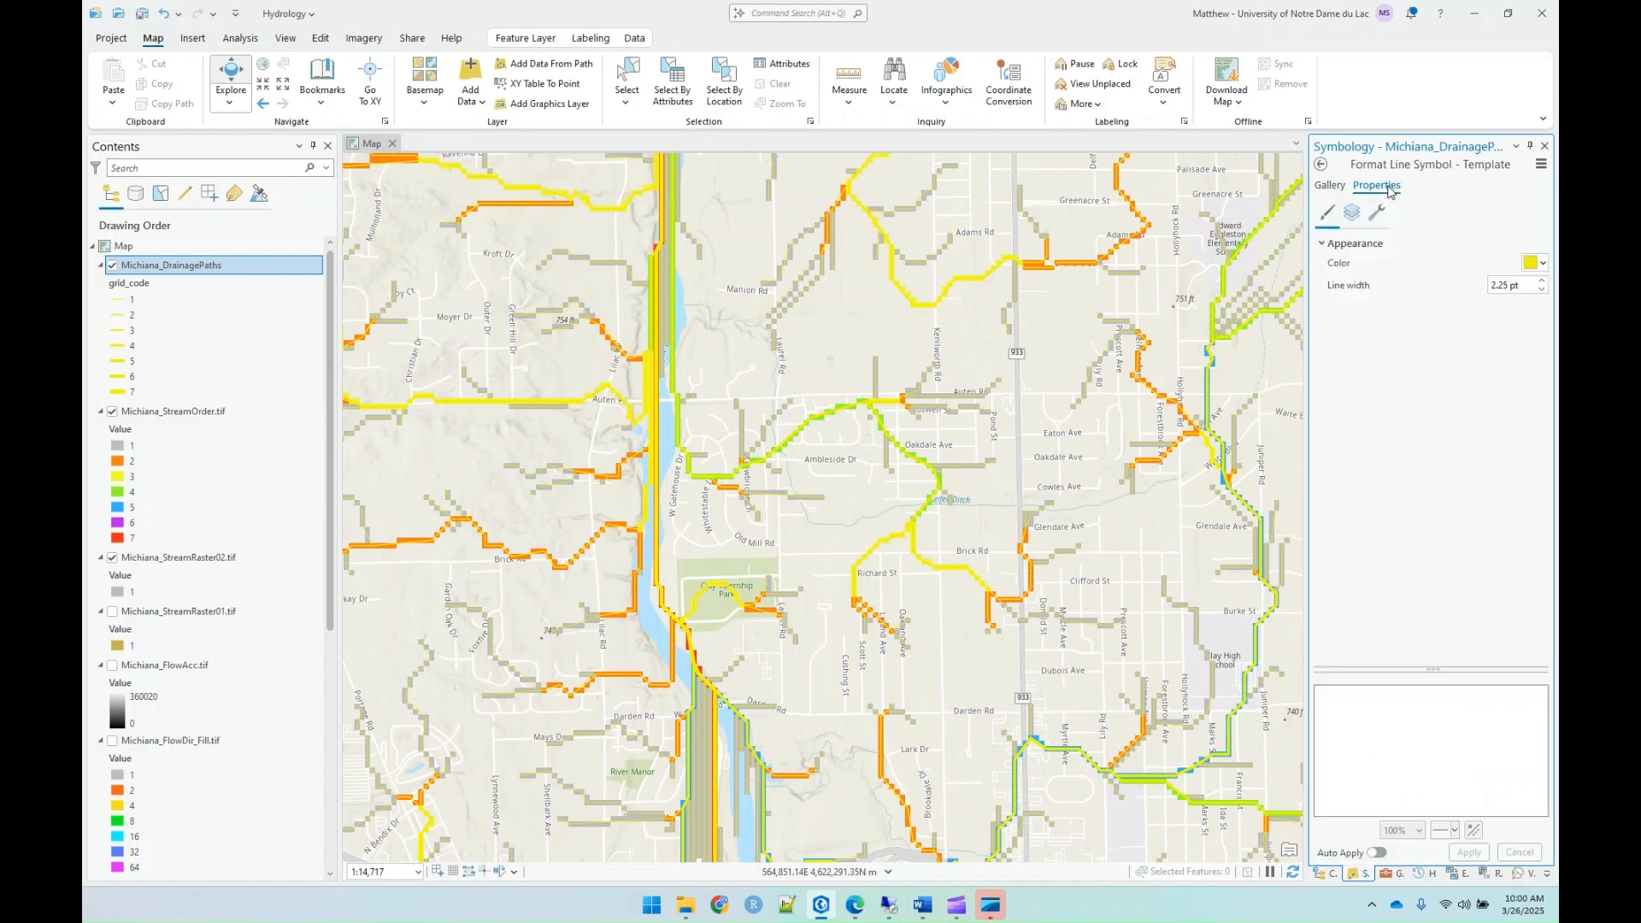
pyautogui.click(1531, 271)
pyautogui.click(1506, 350)
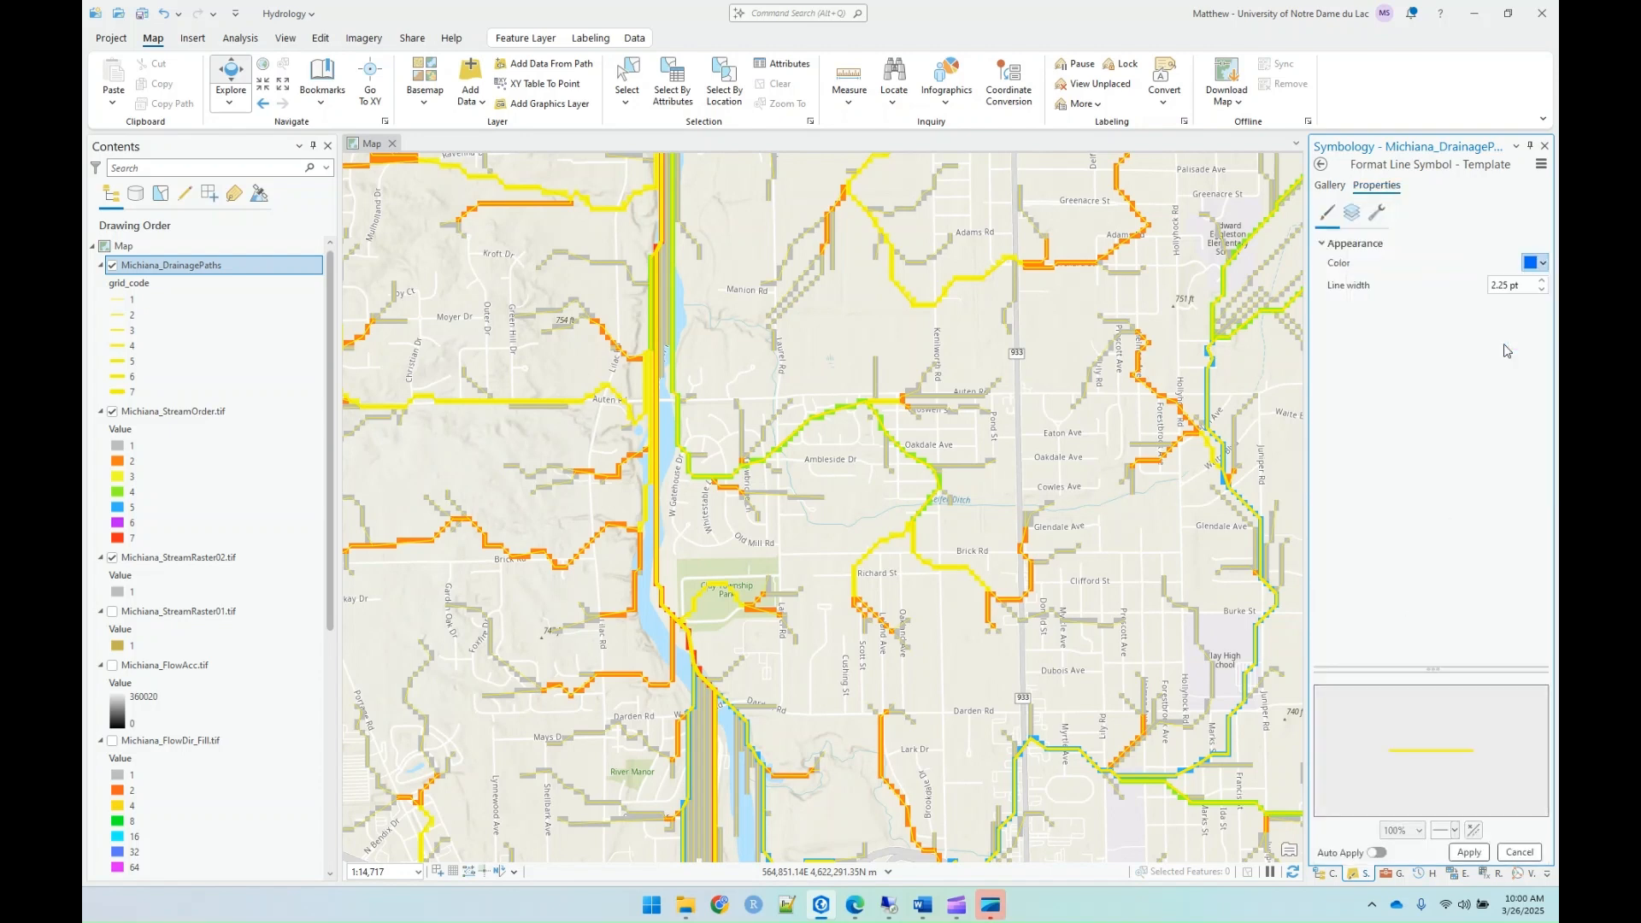
pyautogui.click(1466, 853)
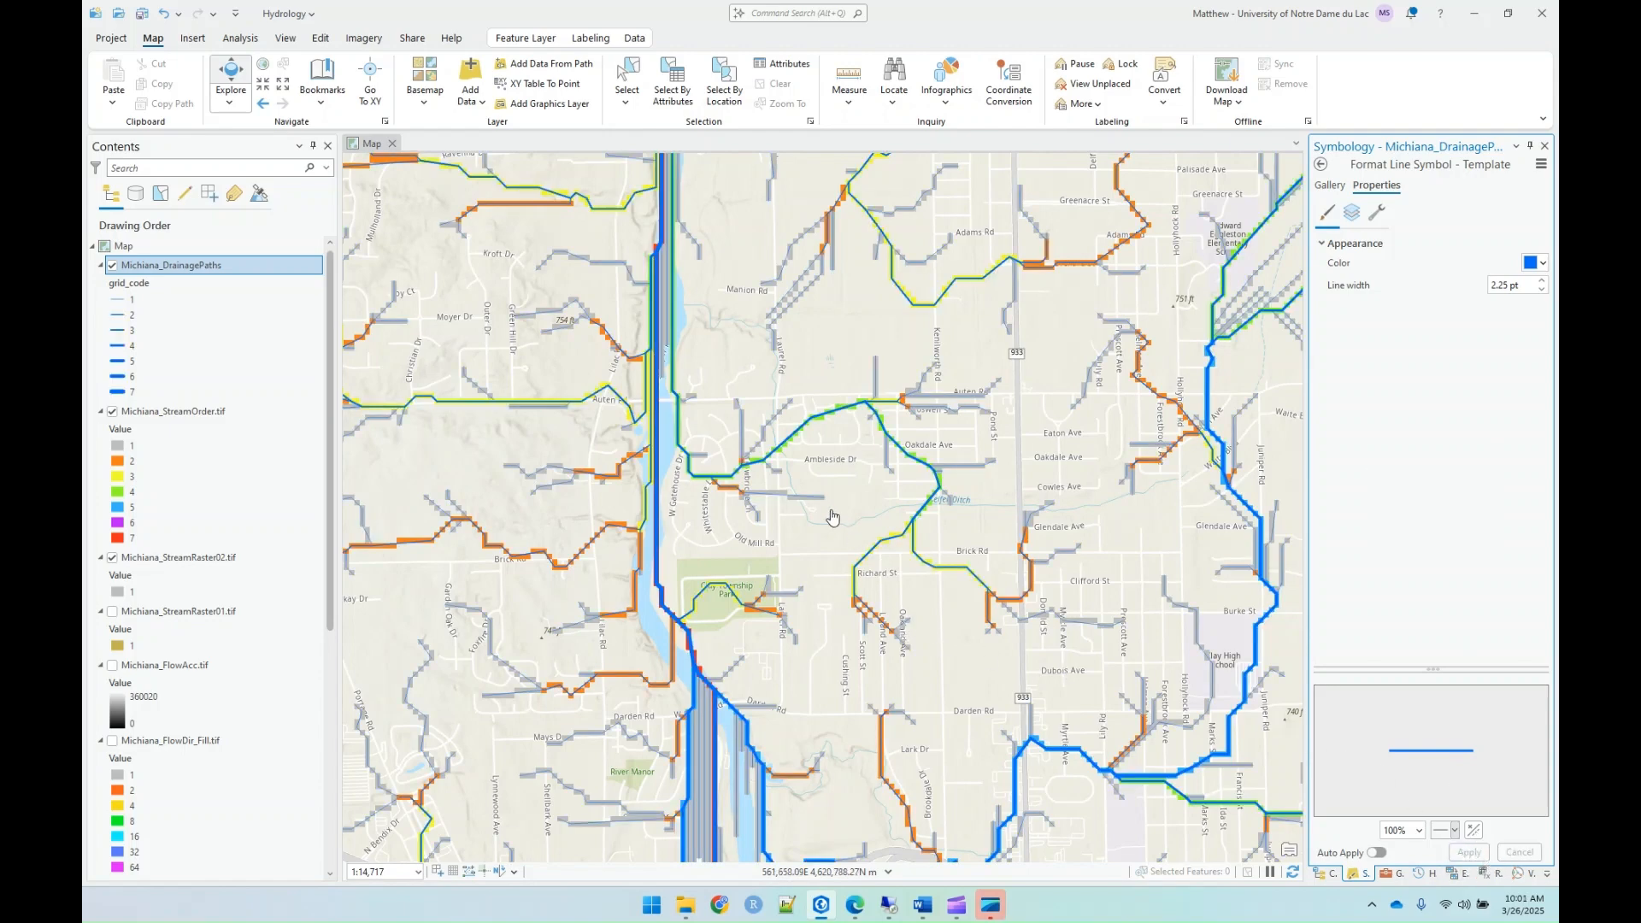
# Step: Display the Michiana_DEM_Fill.tif raster beneath the drainage paths across the whole study area
pyautogui.scroll(-5, 866, 457)
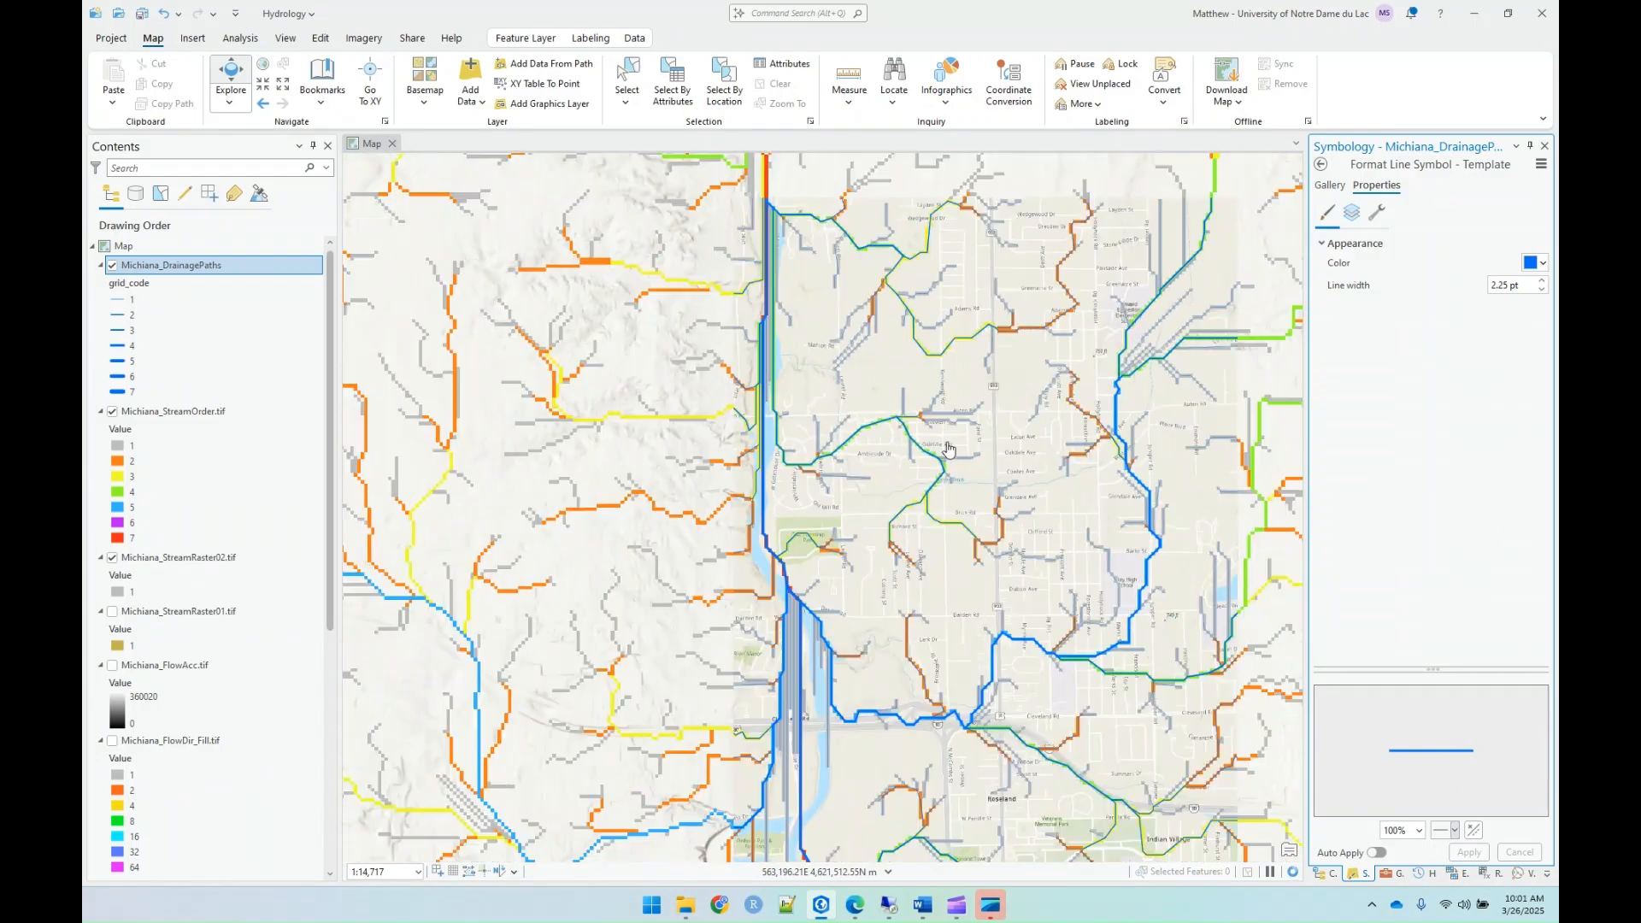
pyautogui.scroll(-5, 866, 457)
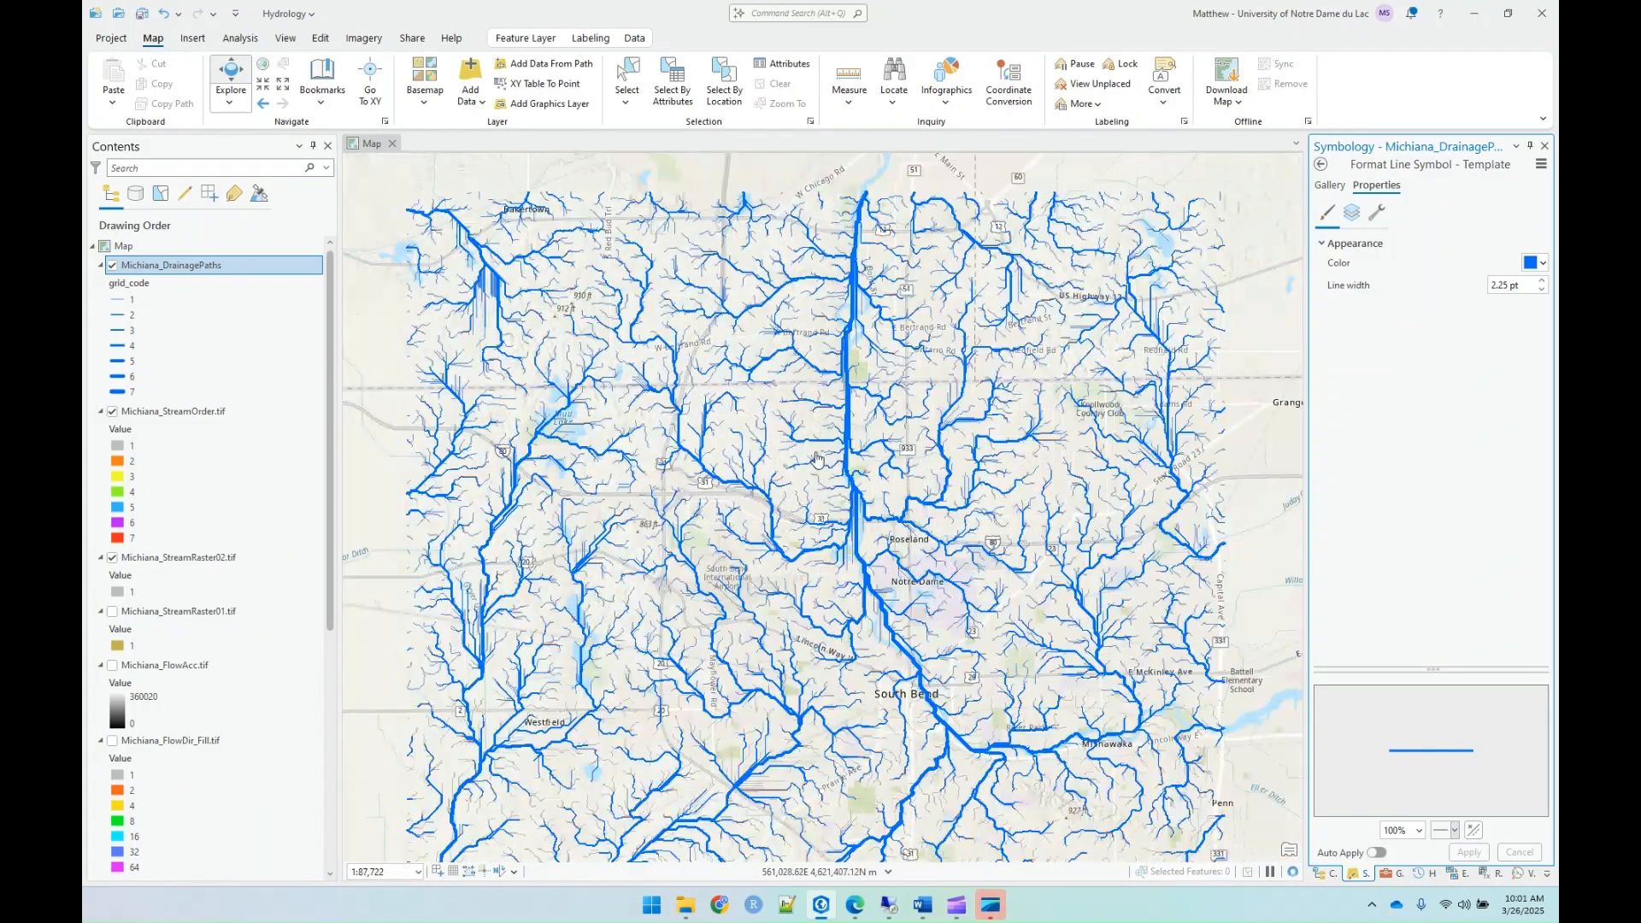
pyautogui.scroll(-3, 934, 448)
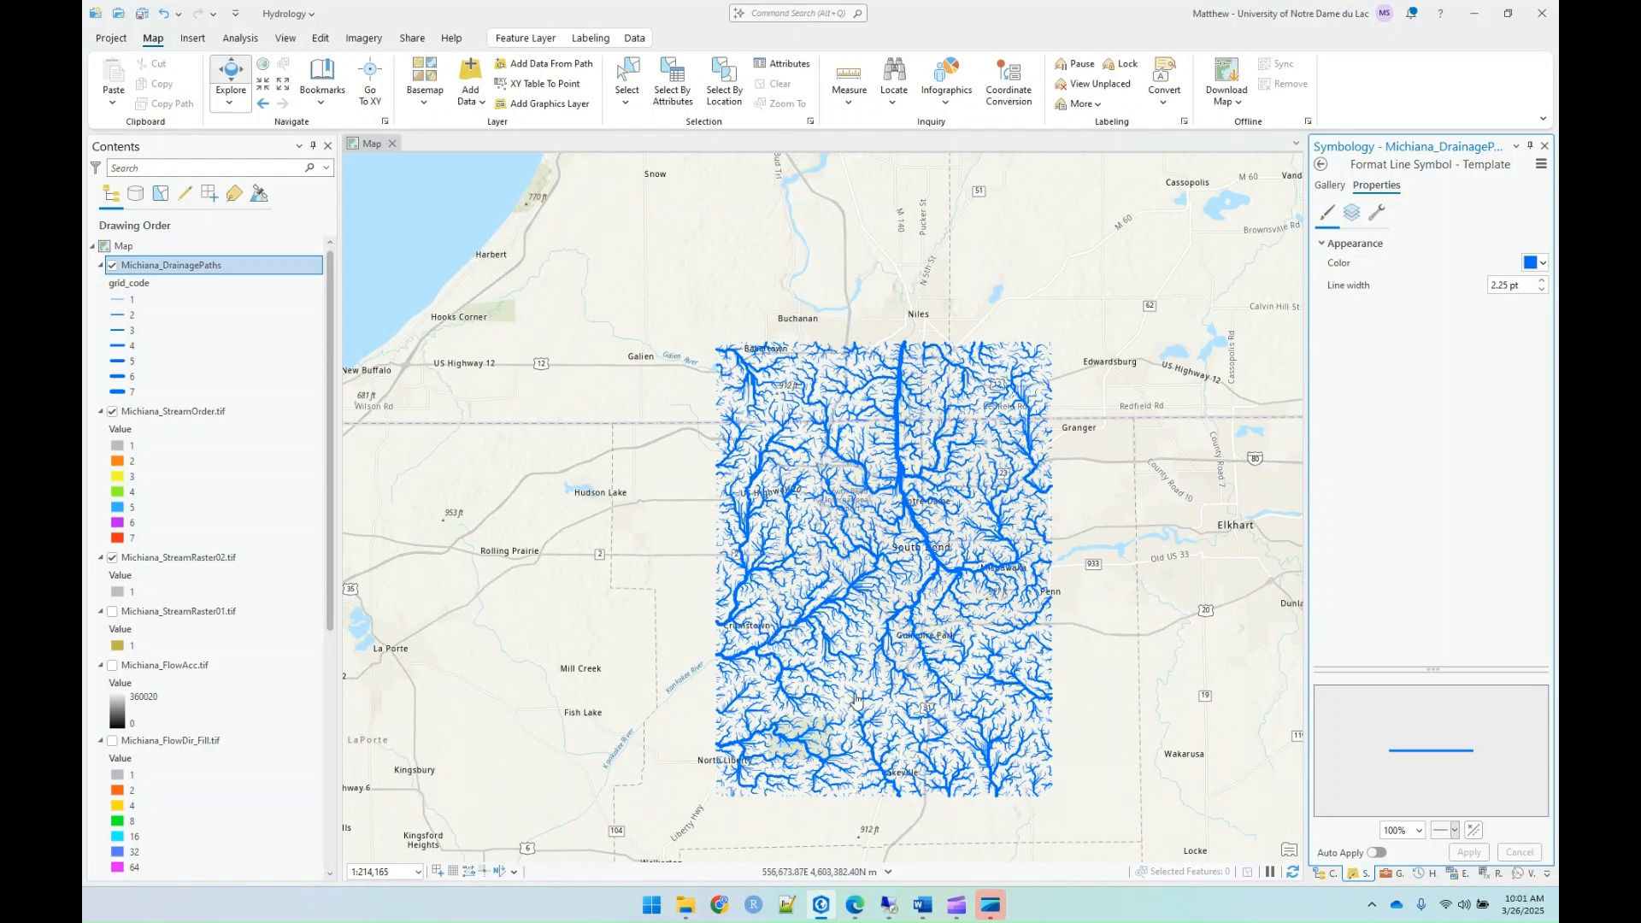
pyautogui.scroll(-3, 120, 716)
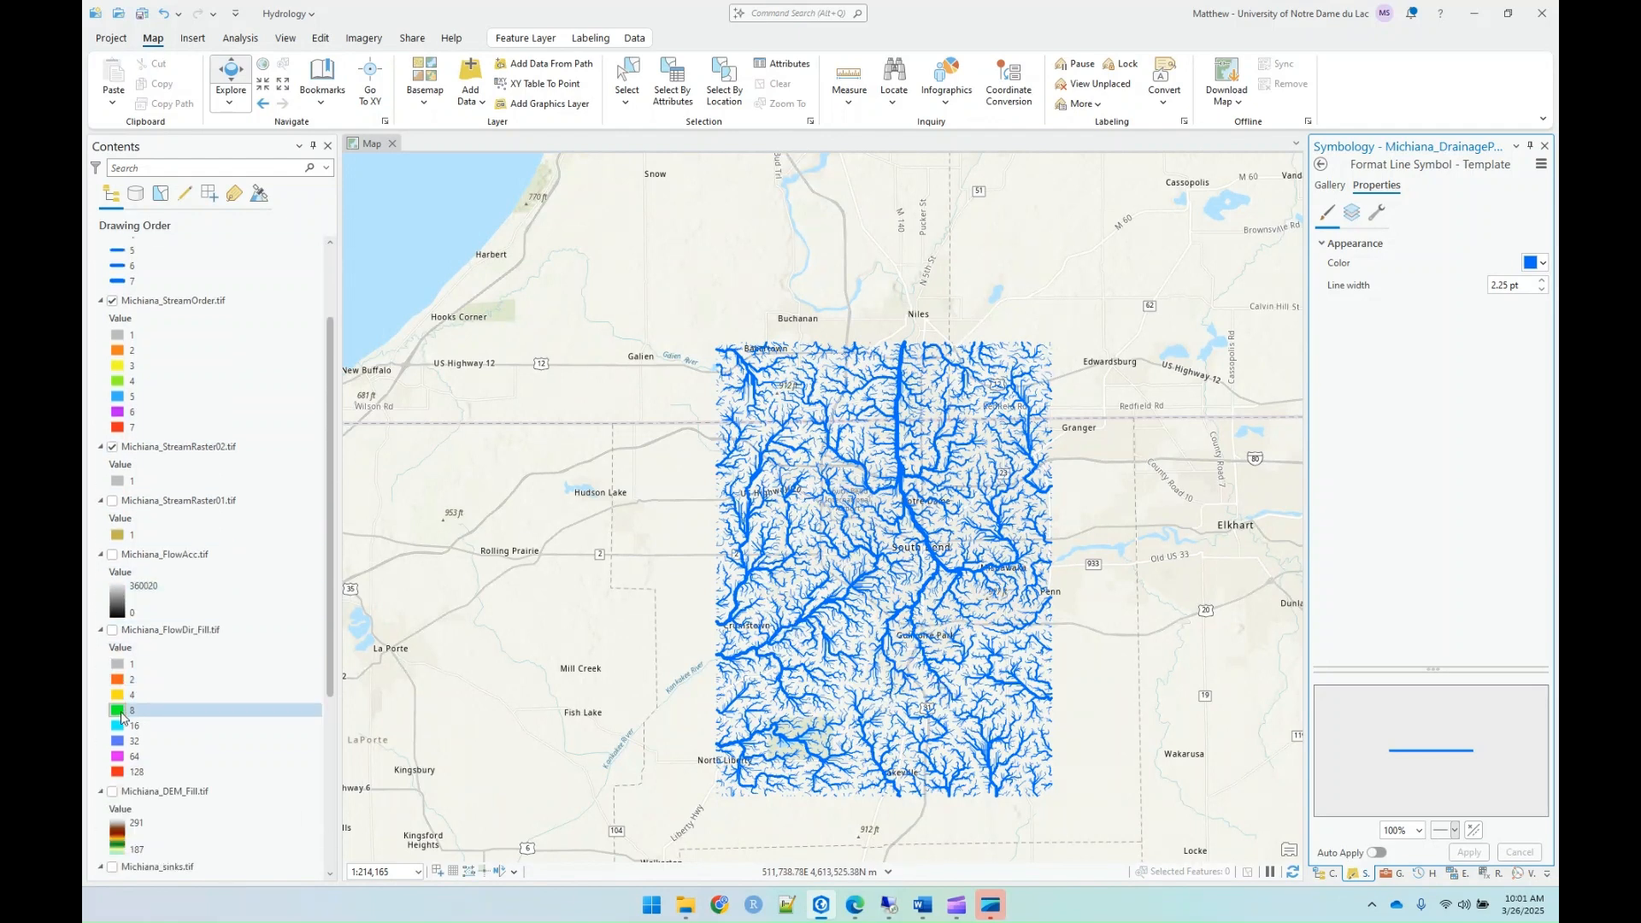
pyautogui.click(113, 717)
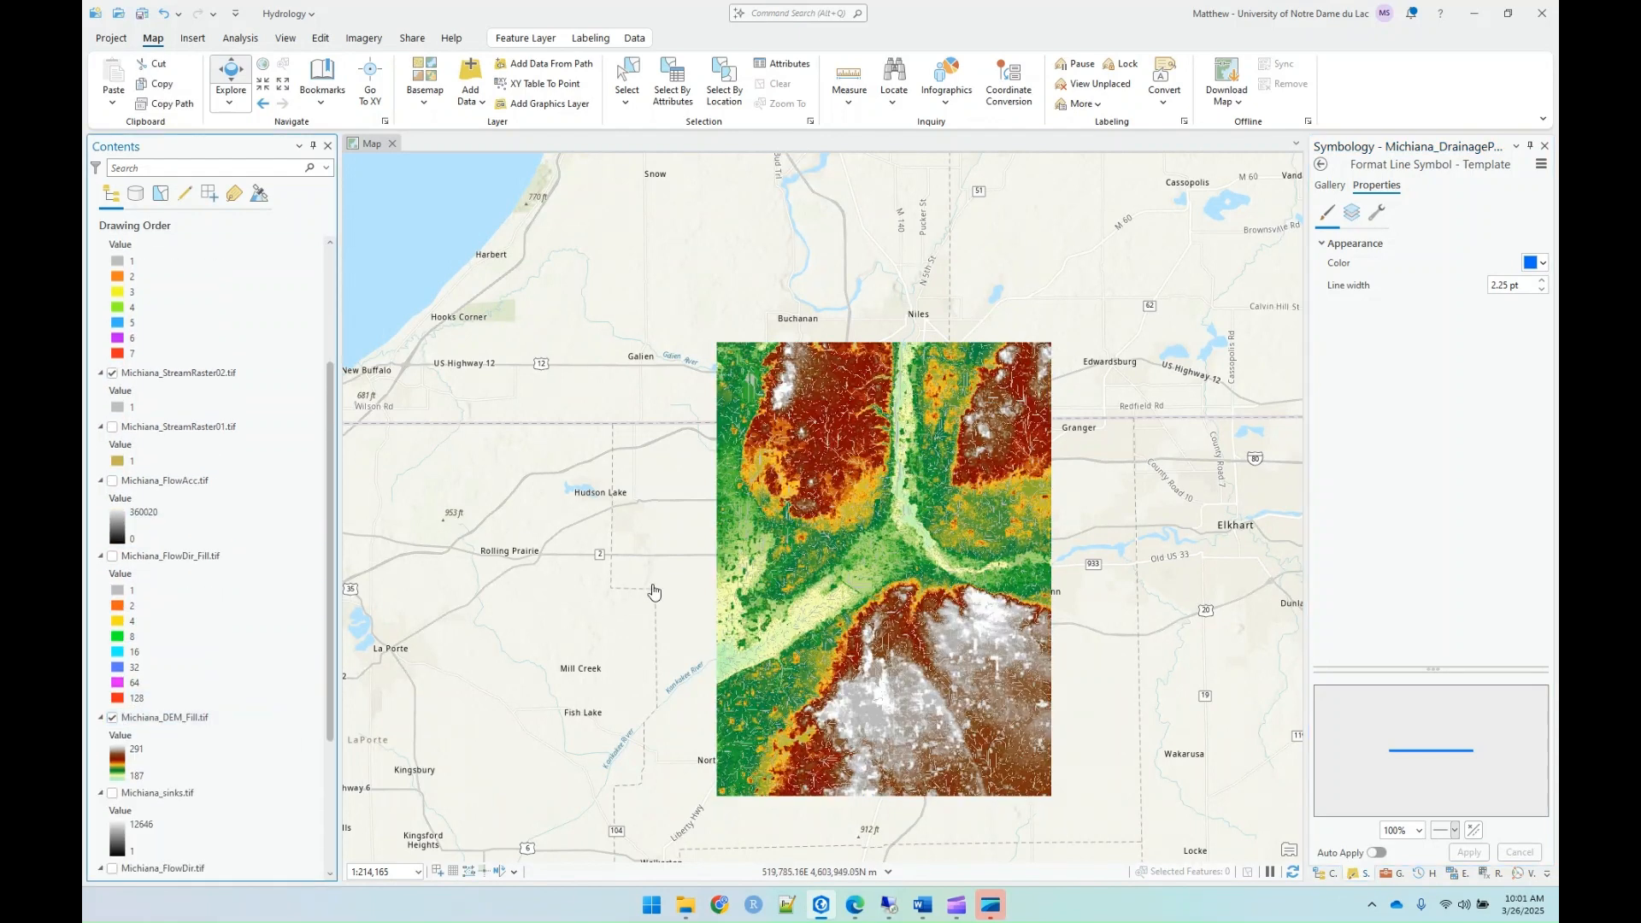
pyautogui.scroll(-1, 917, 561)
pyautogui.scroll(6, 890, 469)
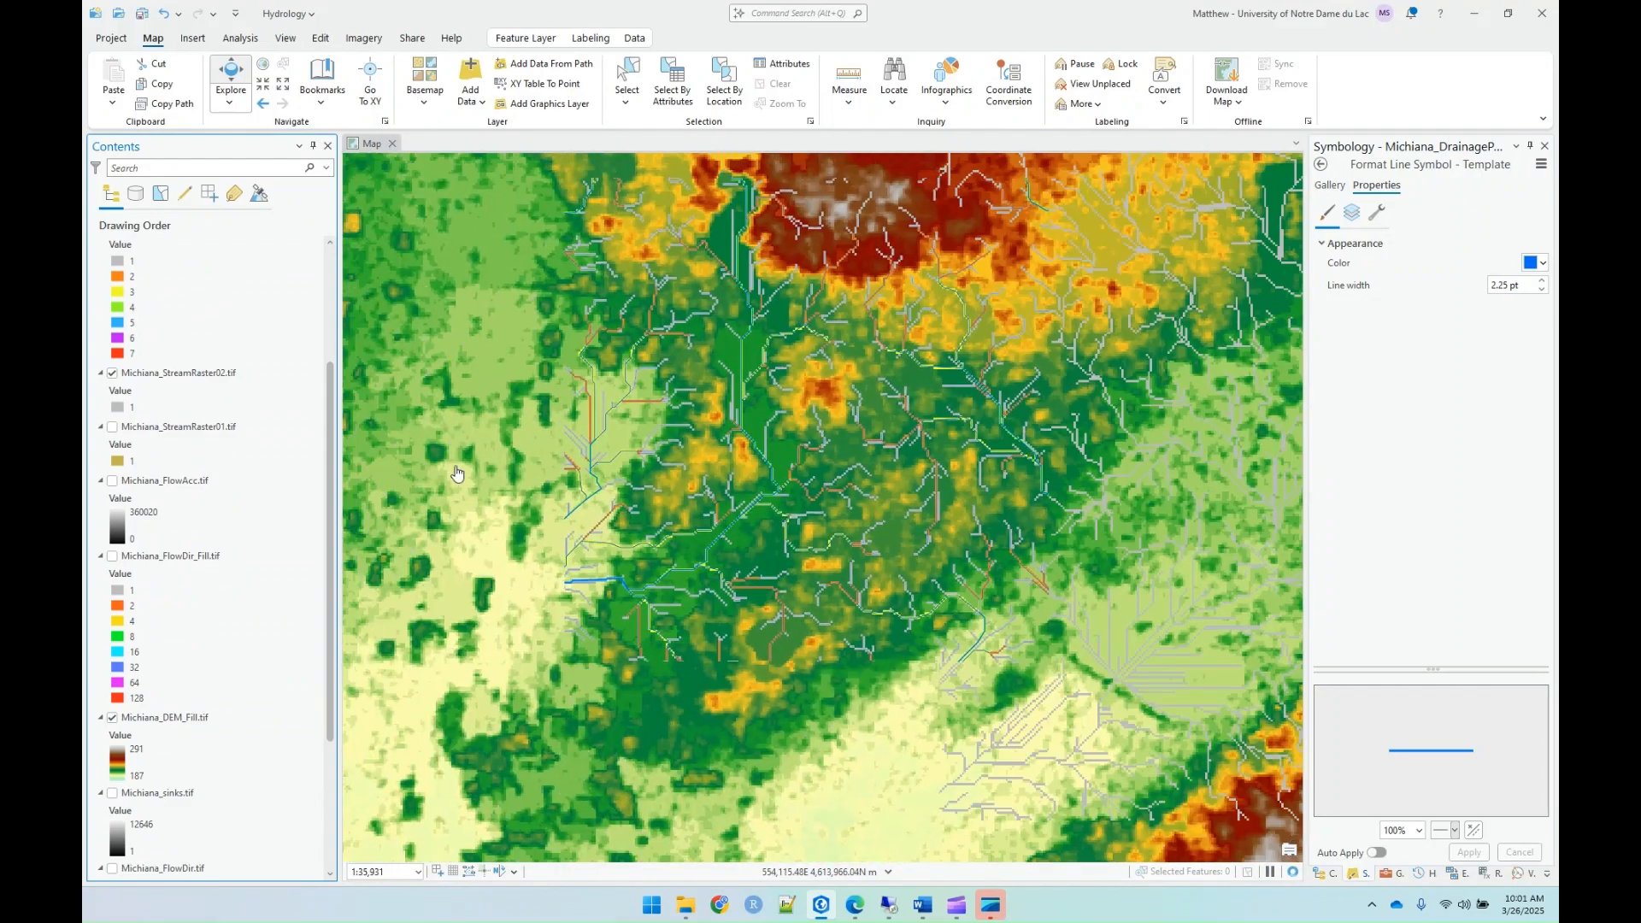
# Step: Hide the Michiana_StreamRaster02.tif and Michiana_StreamOrder.tif layers, leaving the drainage paths over the filled DEM
pyautogui.click(112, 373)
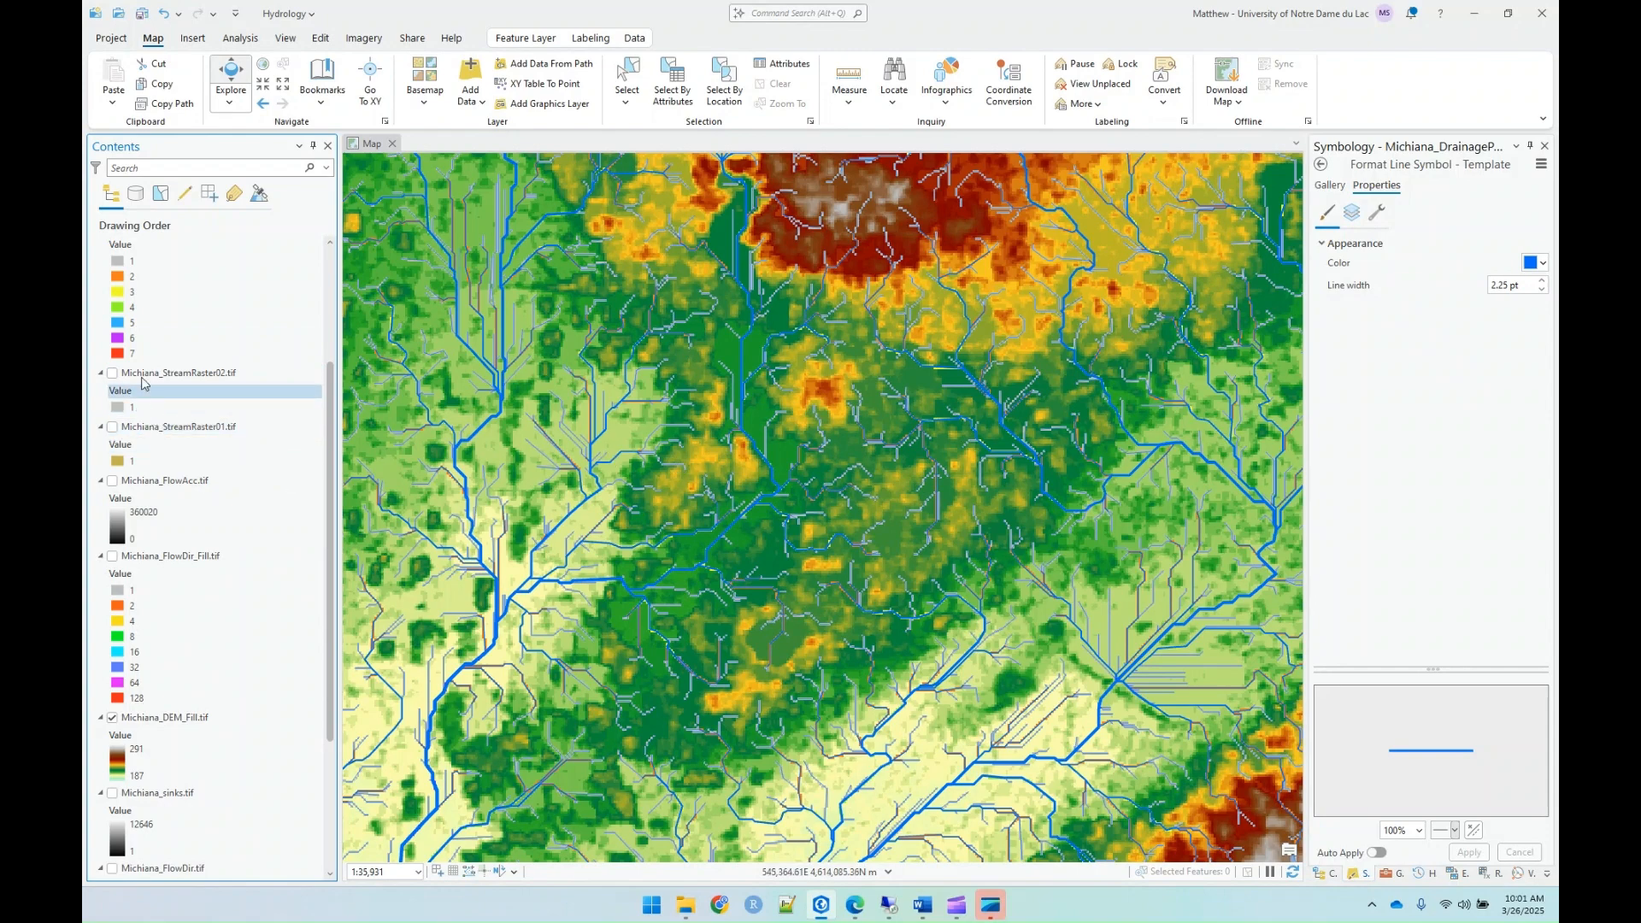
pyautogui.scroll(2, 120, 359)
pyautogui.click(112, 301)
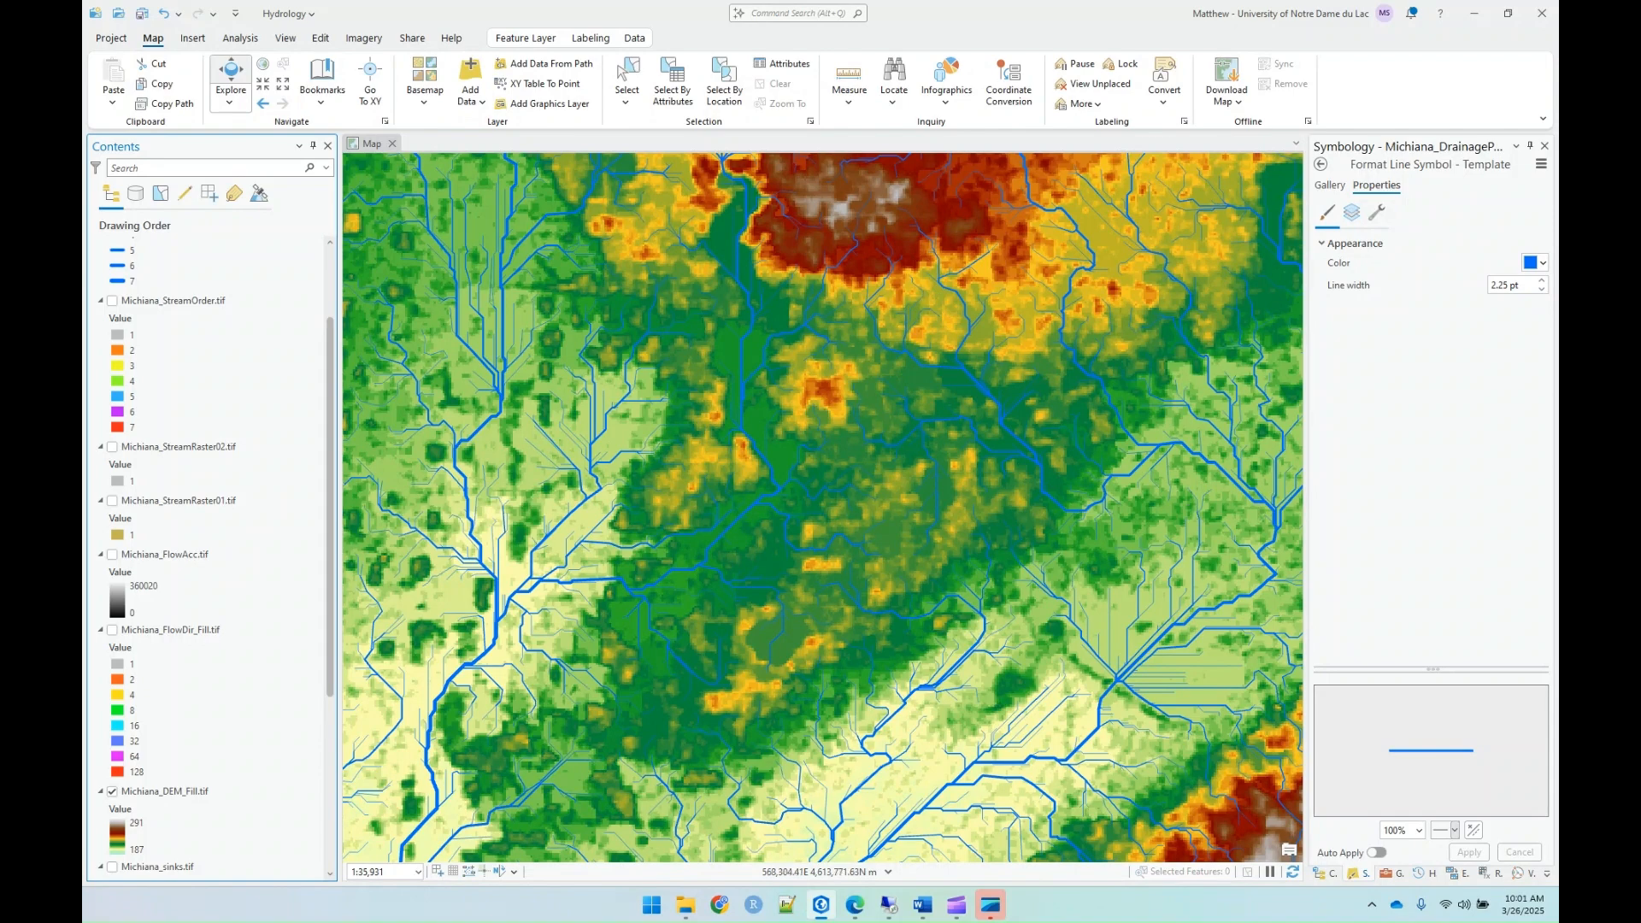
pyautogui.scroll(4, 458, 334)
pyautogui.scroll(1, 195, 278)
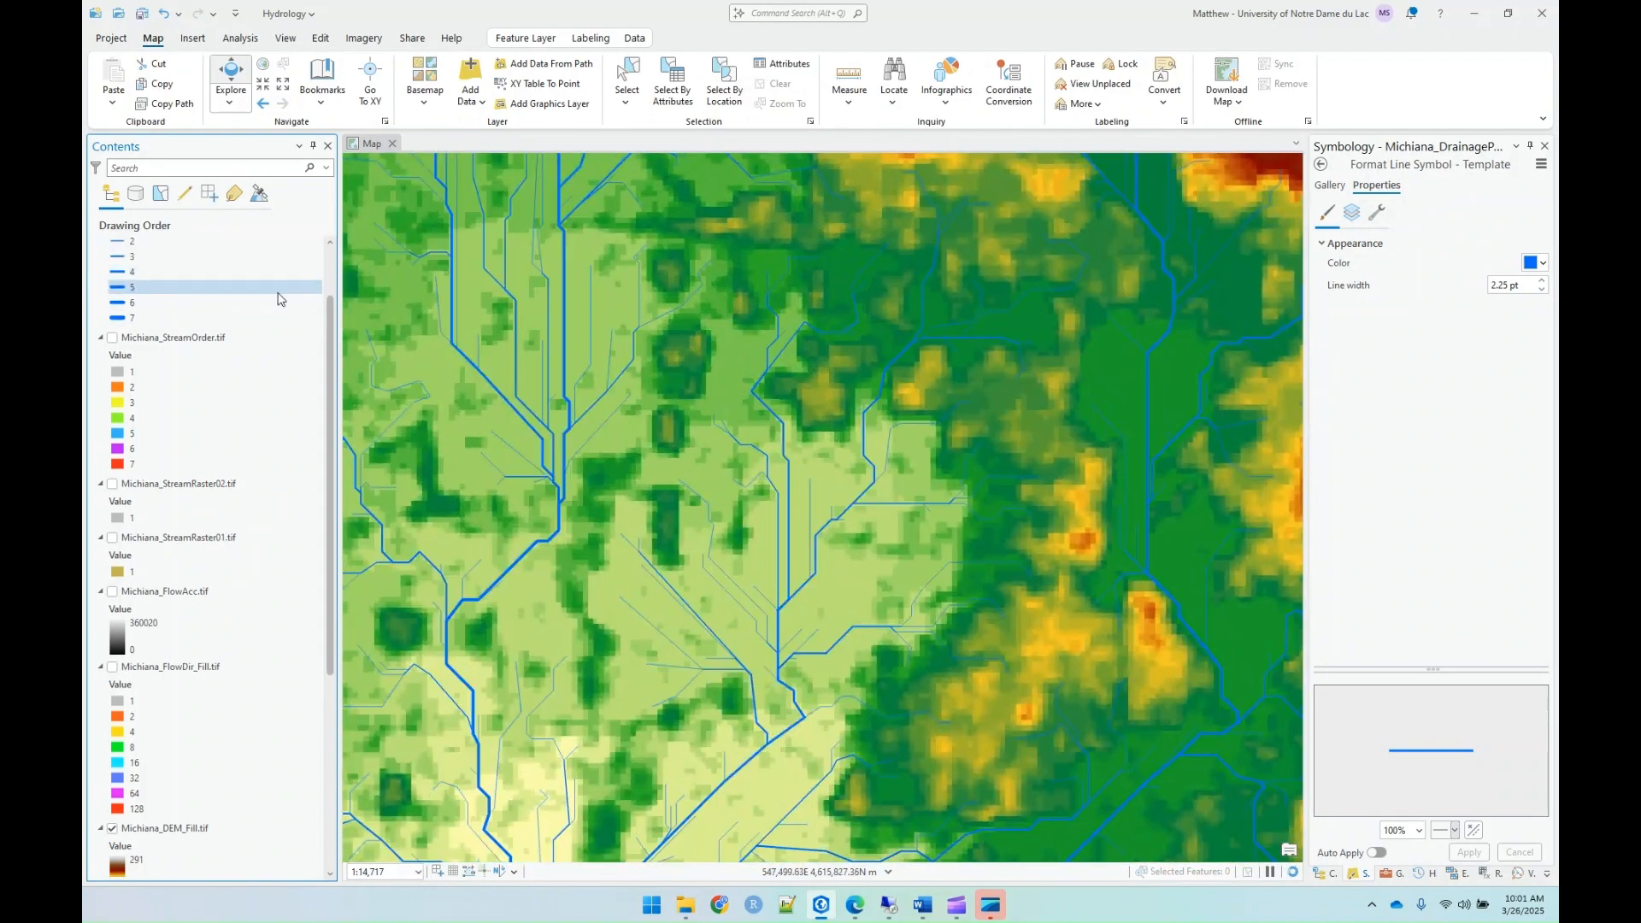
pyautogui.scroll(-7, 835, 320)
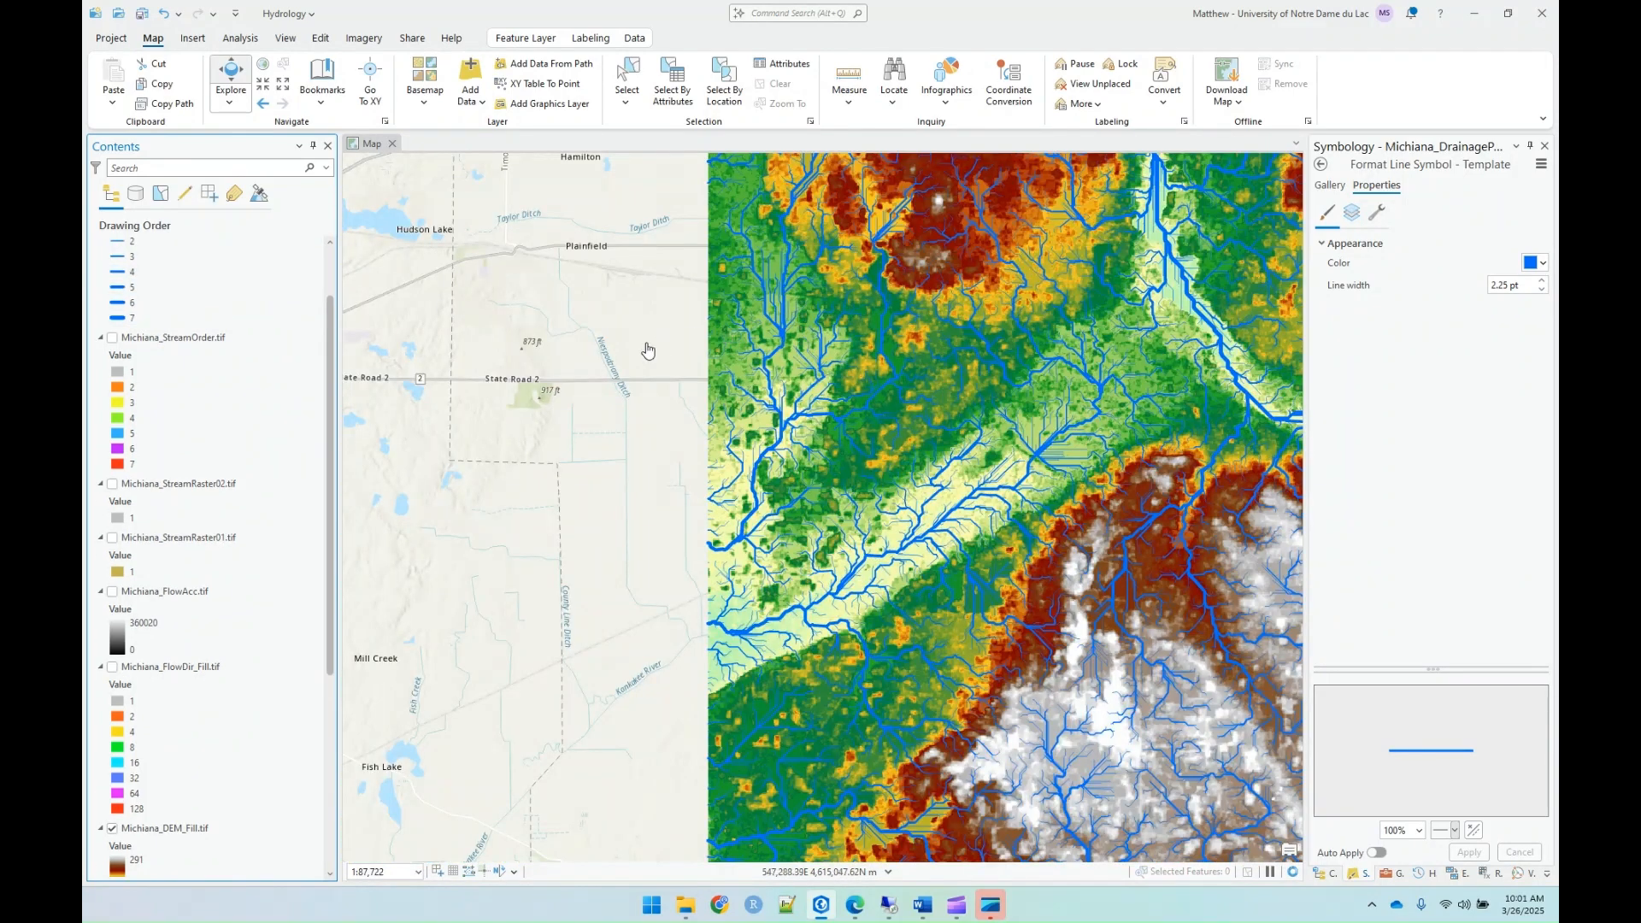
pyautogui.scroll(-2, 564, 352)
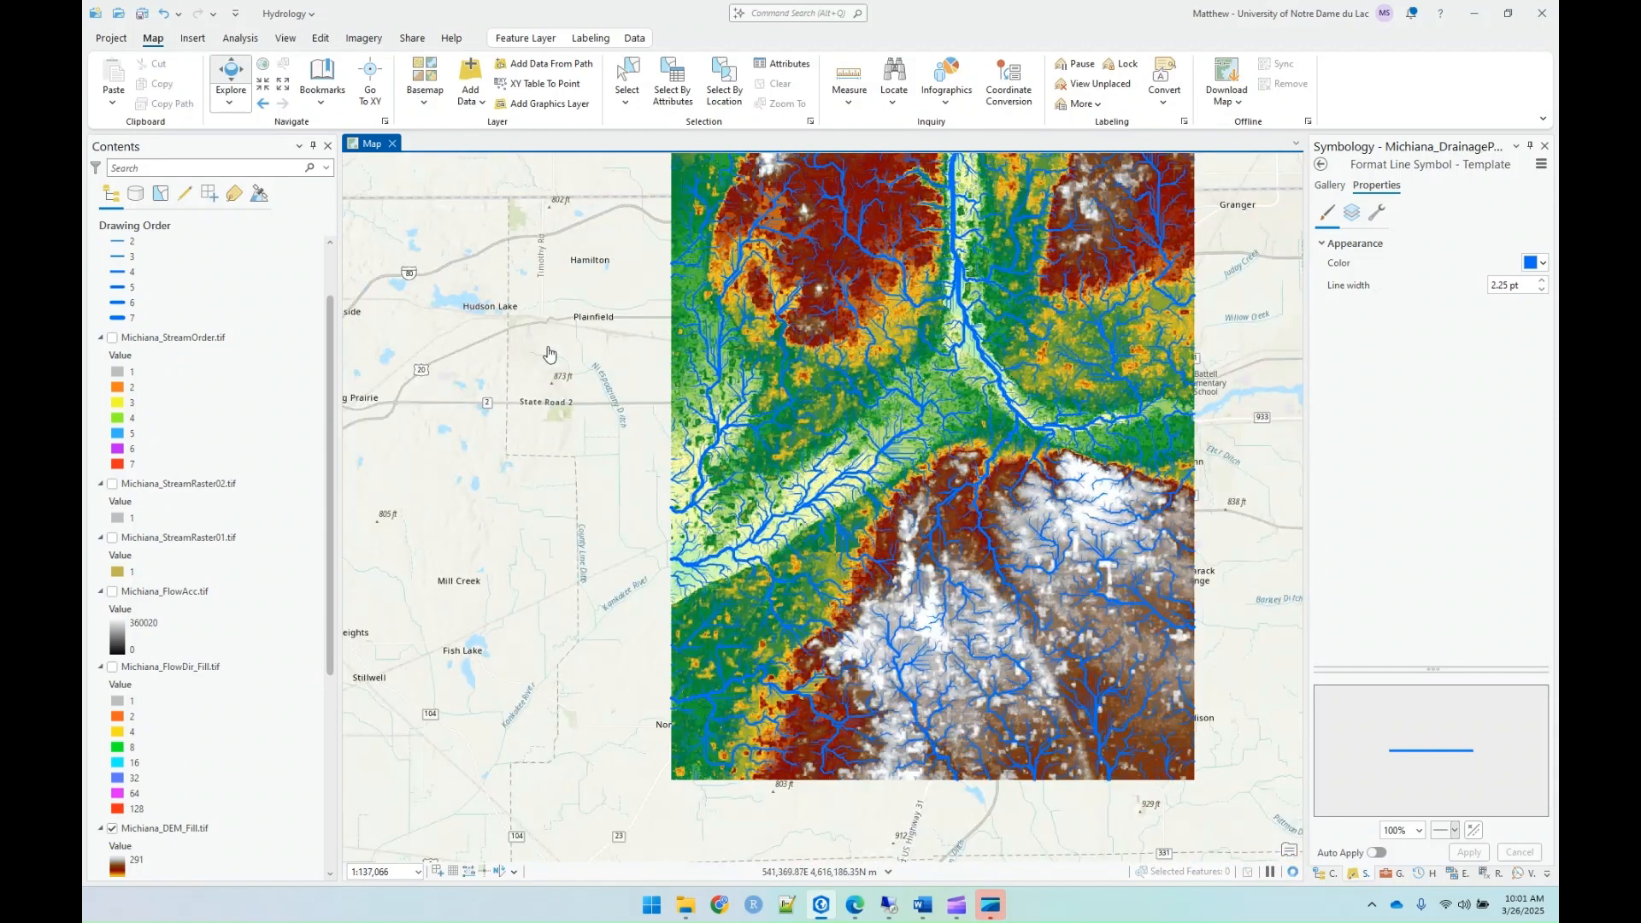
# Step: Hide the Michiana_DrainagePaths layer to examine the filled DEM on its own
pyautogui.scroll(3, 275, 305)
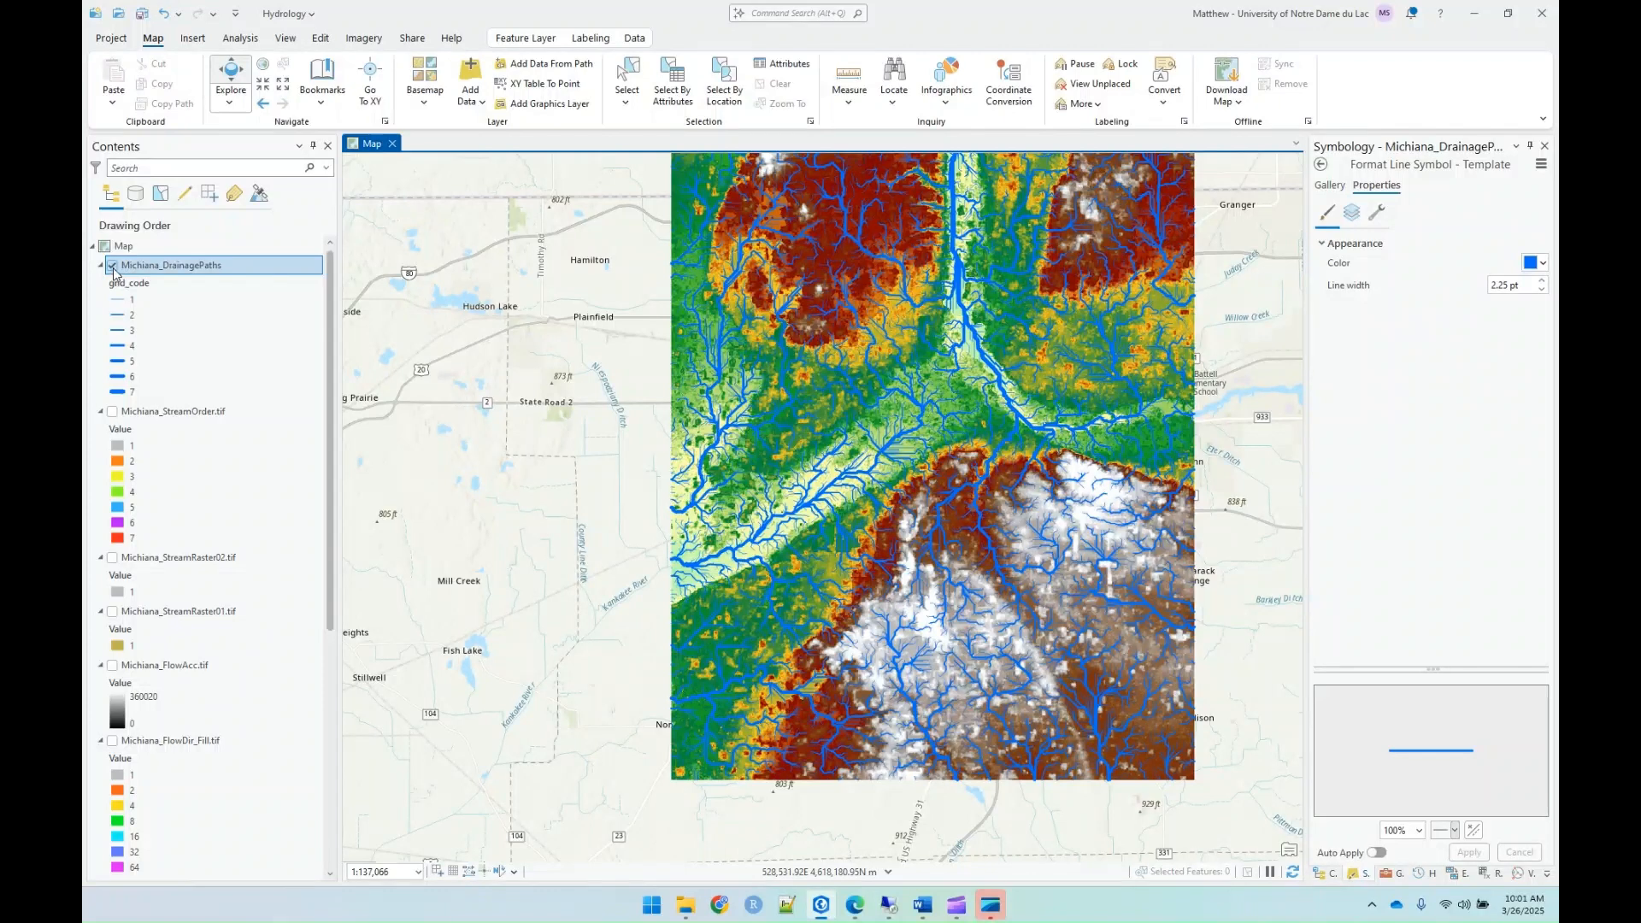
pyautogui.click(112, 265)
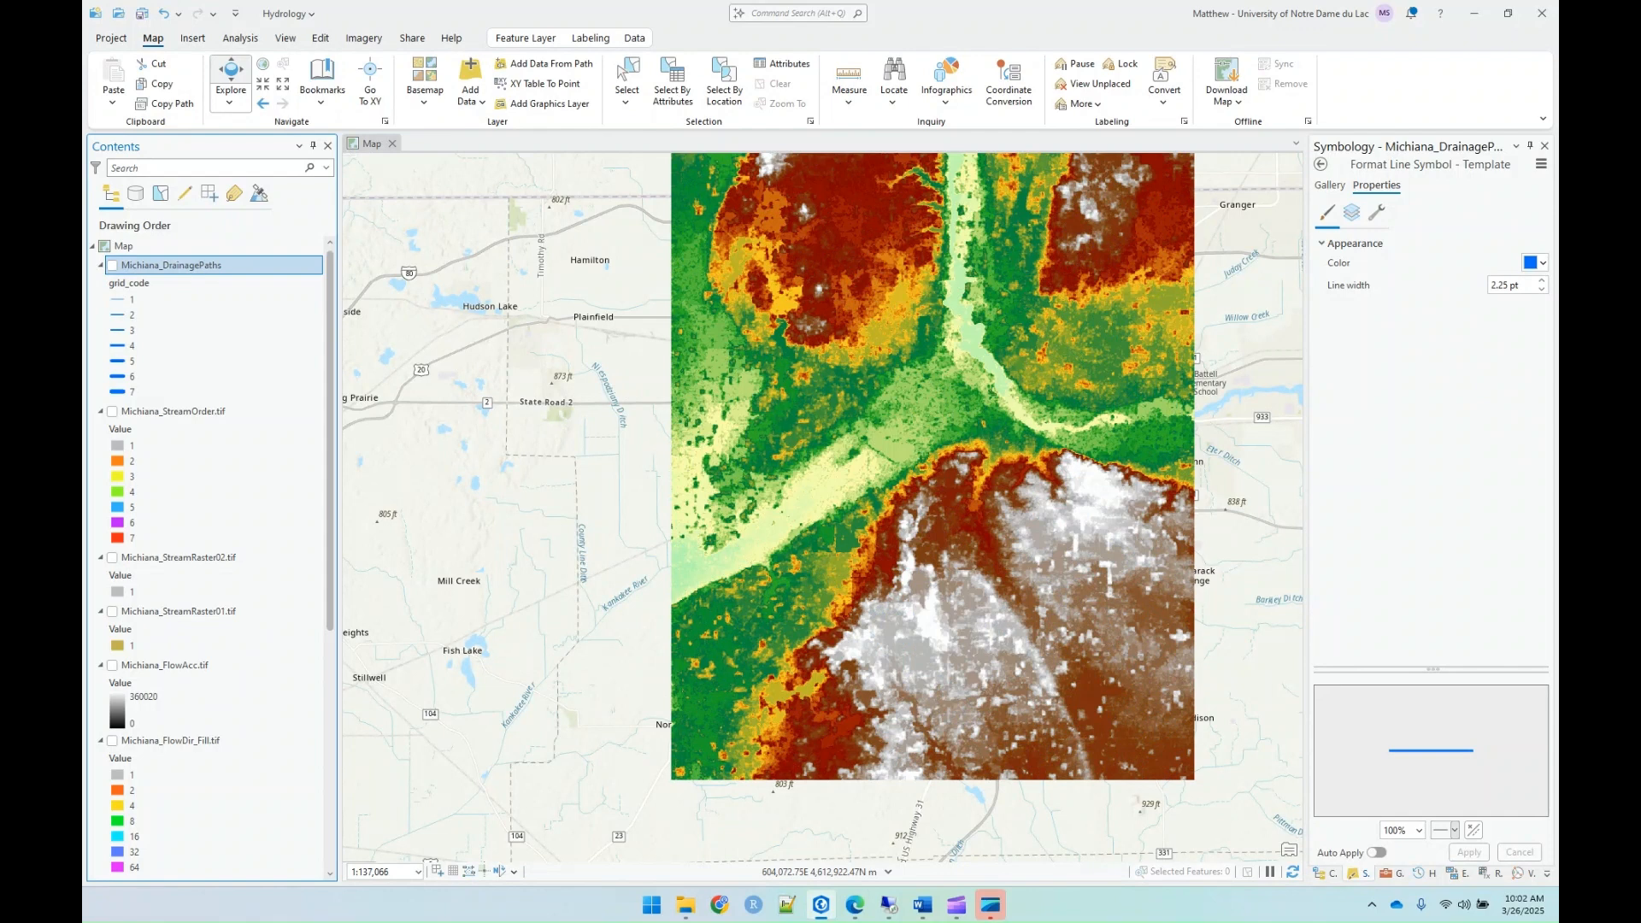
pyautogui.moveTo(1206, 425); pyautogui.dragTo(1099, 519)
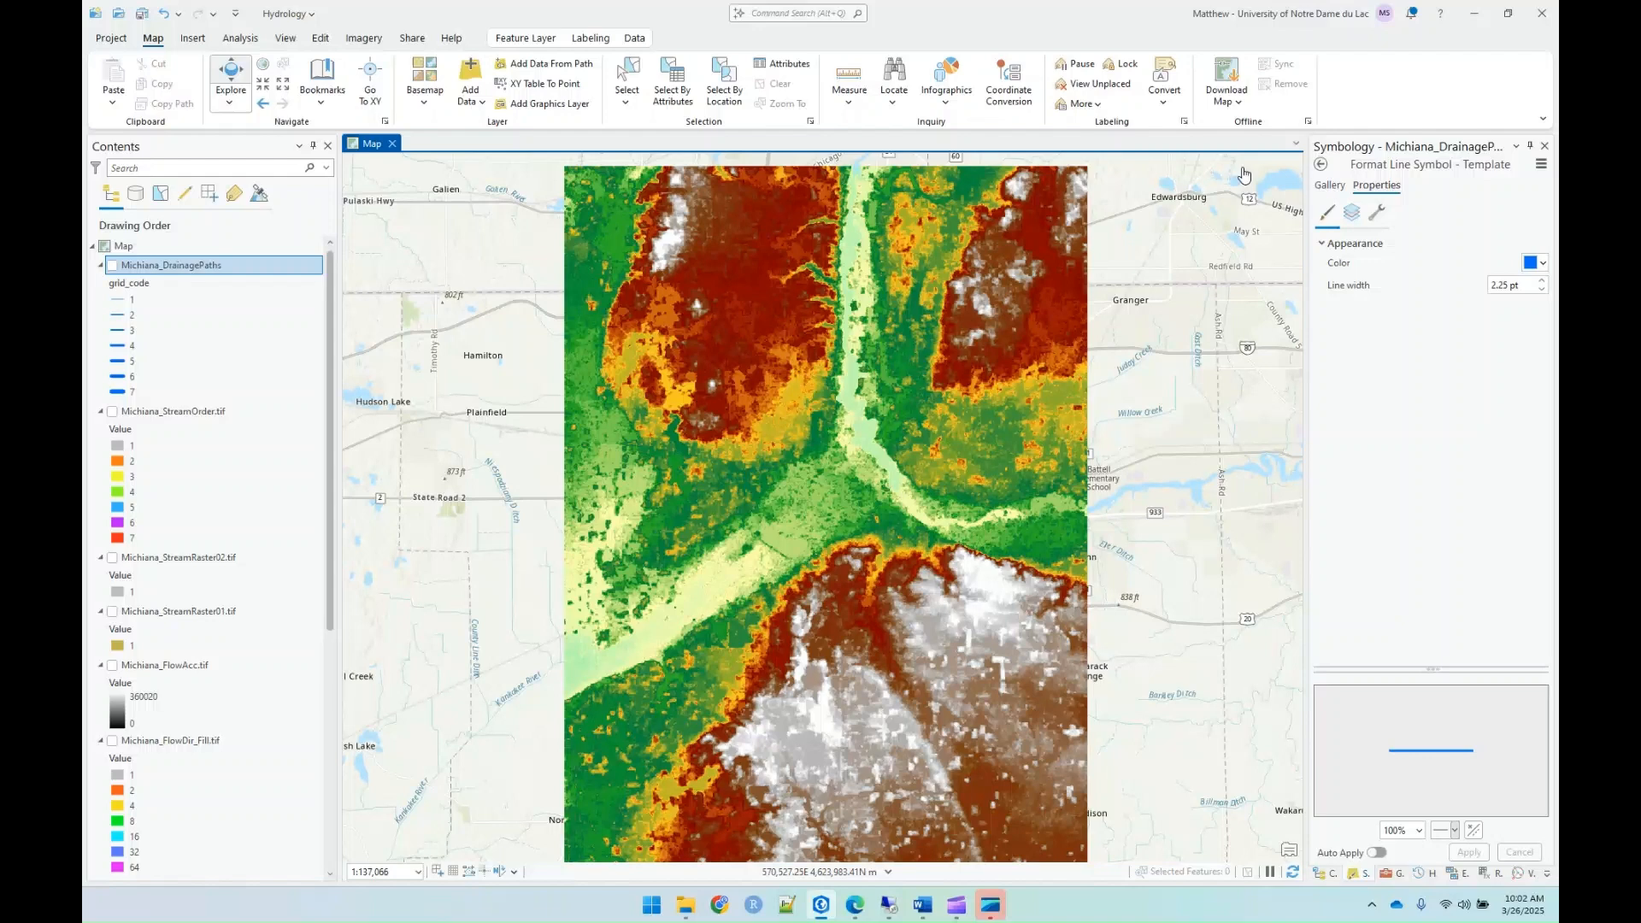
# Step: Open the Flow Length tool from the Hydrology toolset and use Michiana_FlowDir_Fill.tif as its input flow direction raster
pyautogui.click(1393, 873)
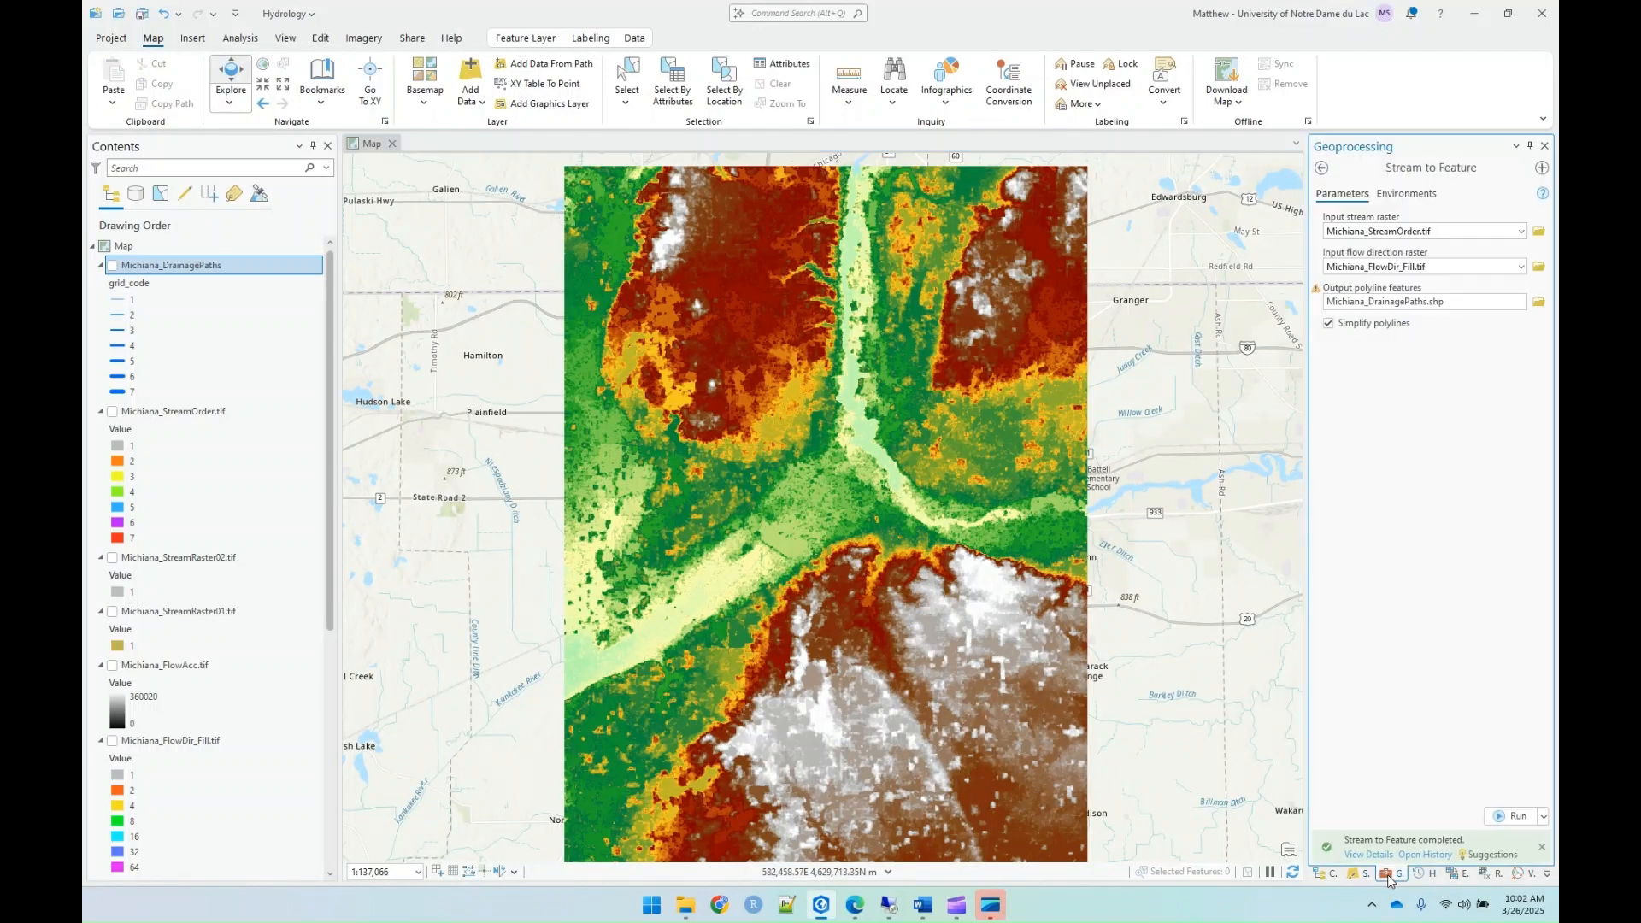
pyautogui.click(1322, 167)
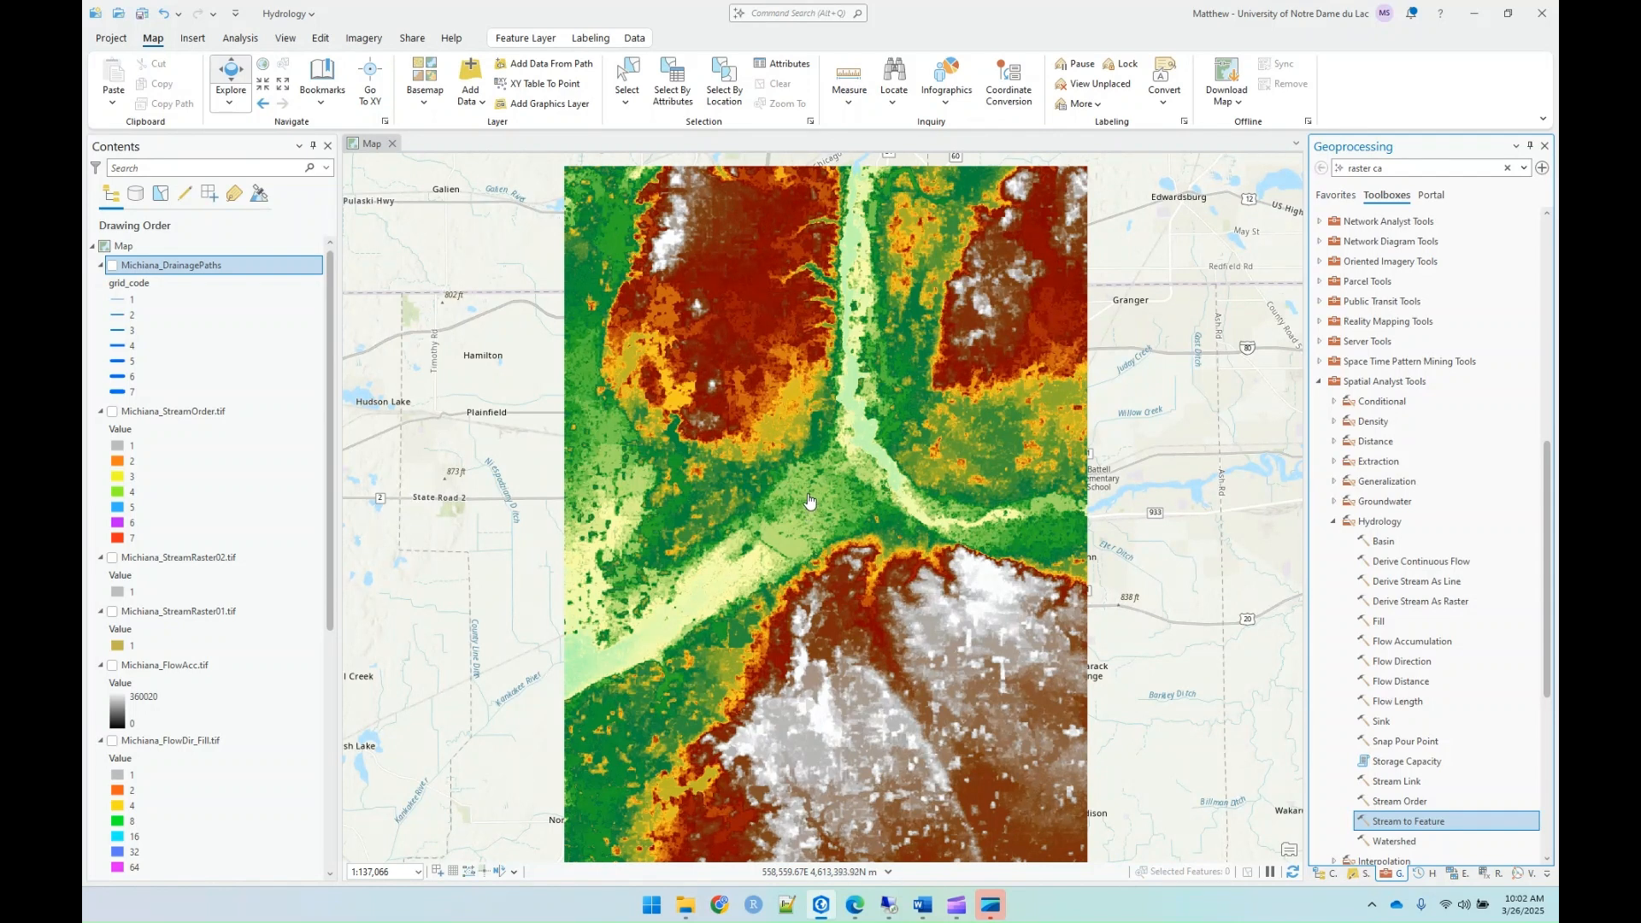
pyautogui.click(1402, 702)
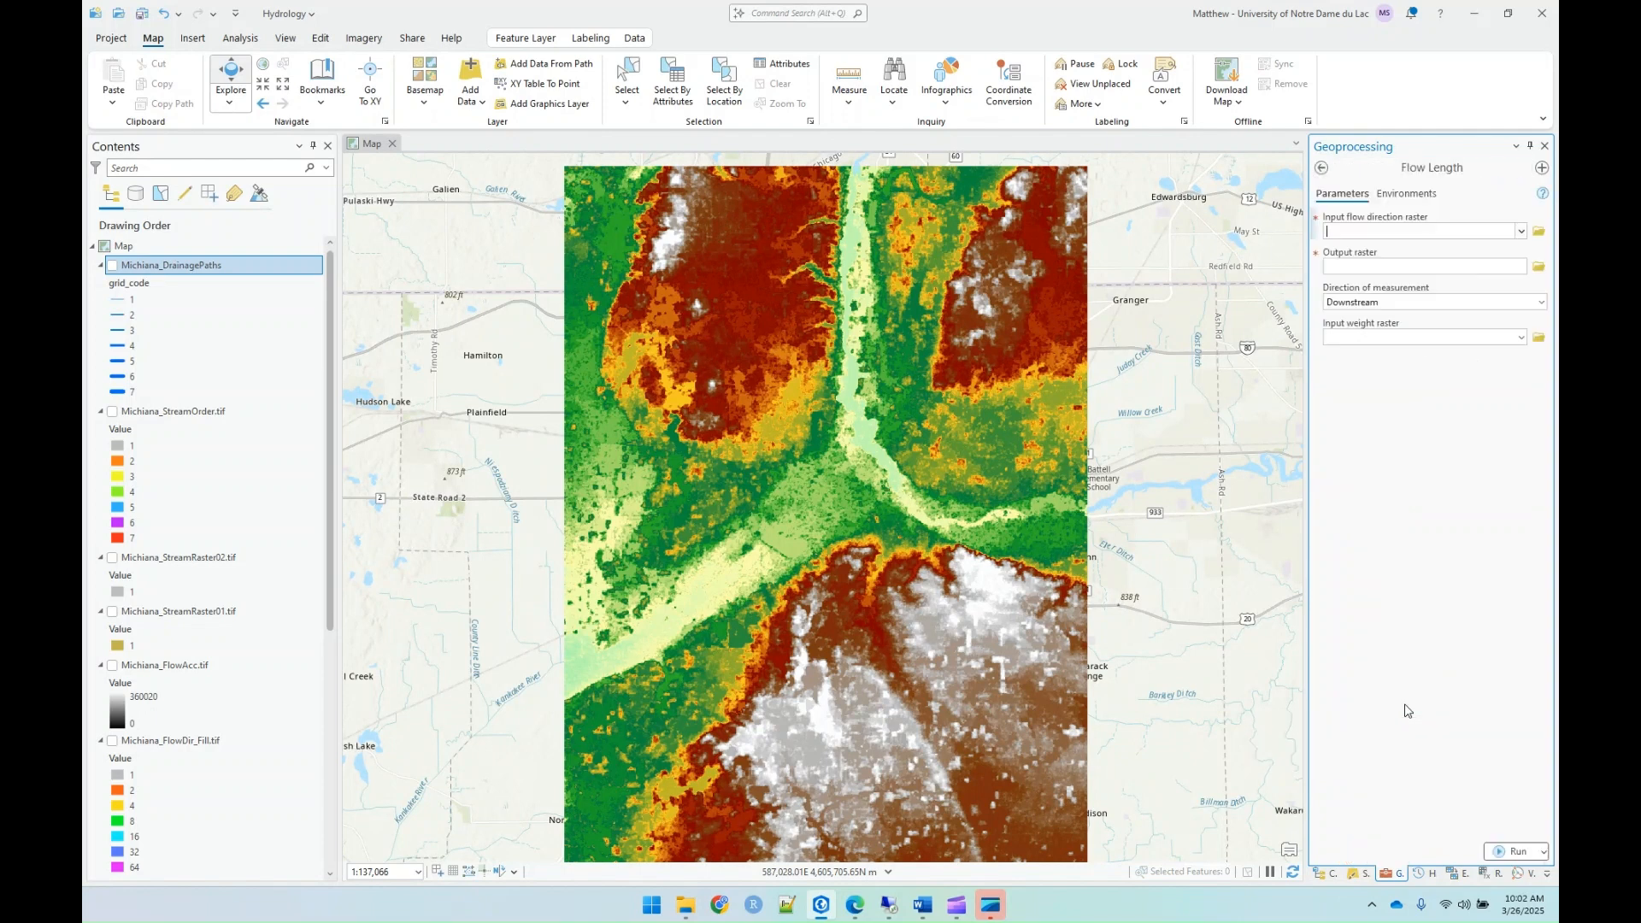
pyautogui.click(1518, 233)
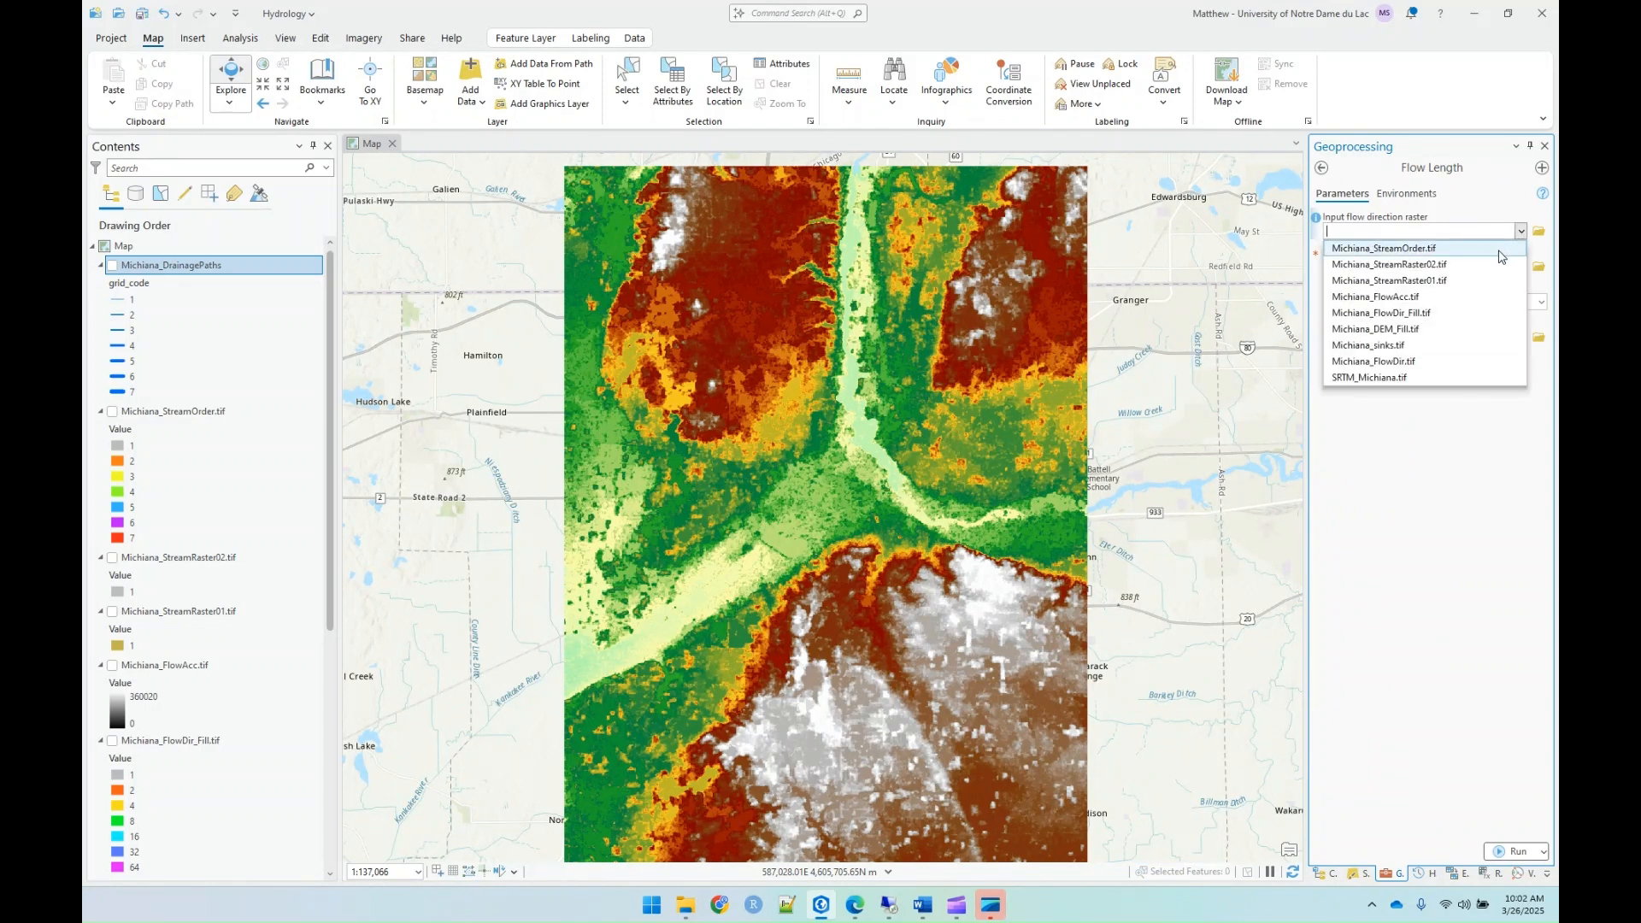
pyautogui.click(1421, 313)
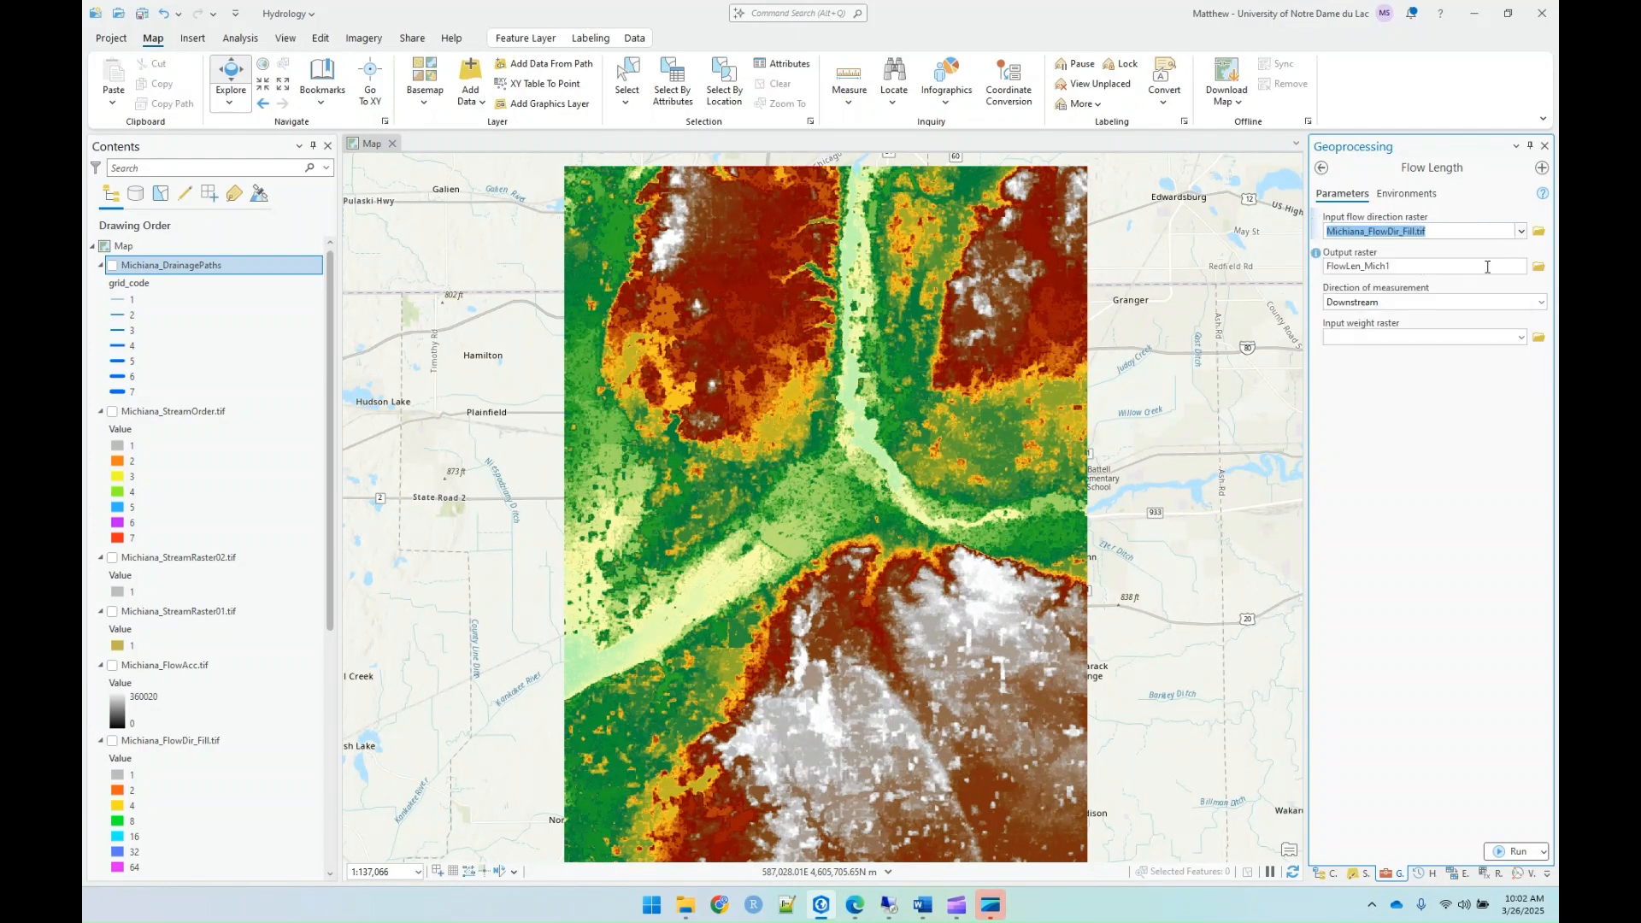
# Step: Set the Flow Length output raster to Michiana_FlowLength.tif in the Lab09_Hydrology folder
pyautogui.click(1442, 269)
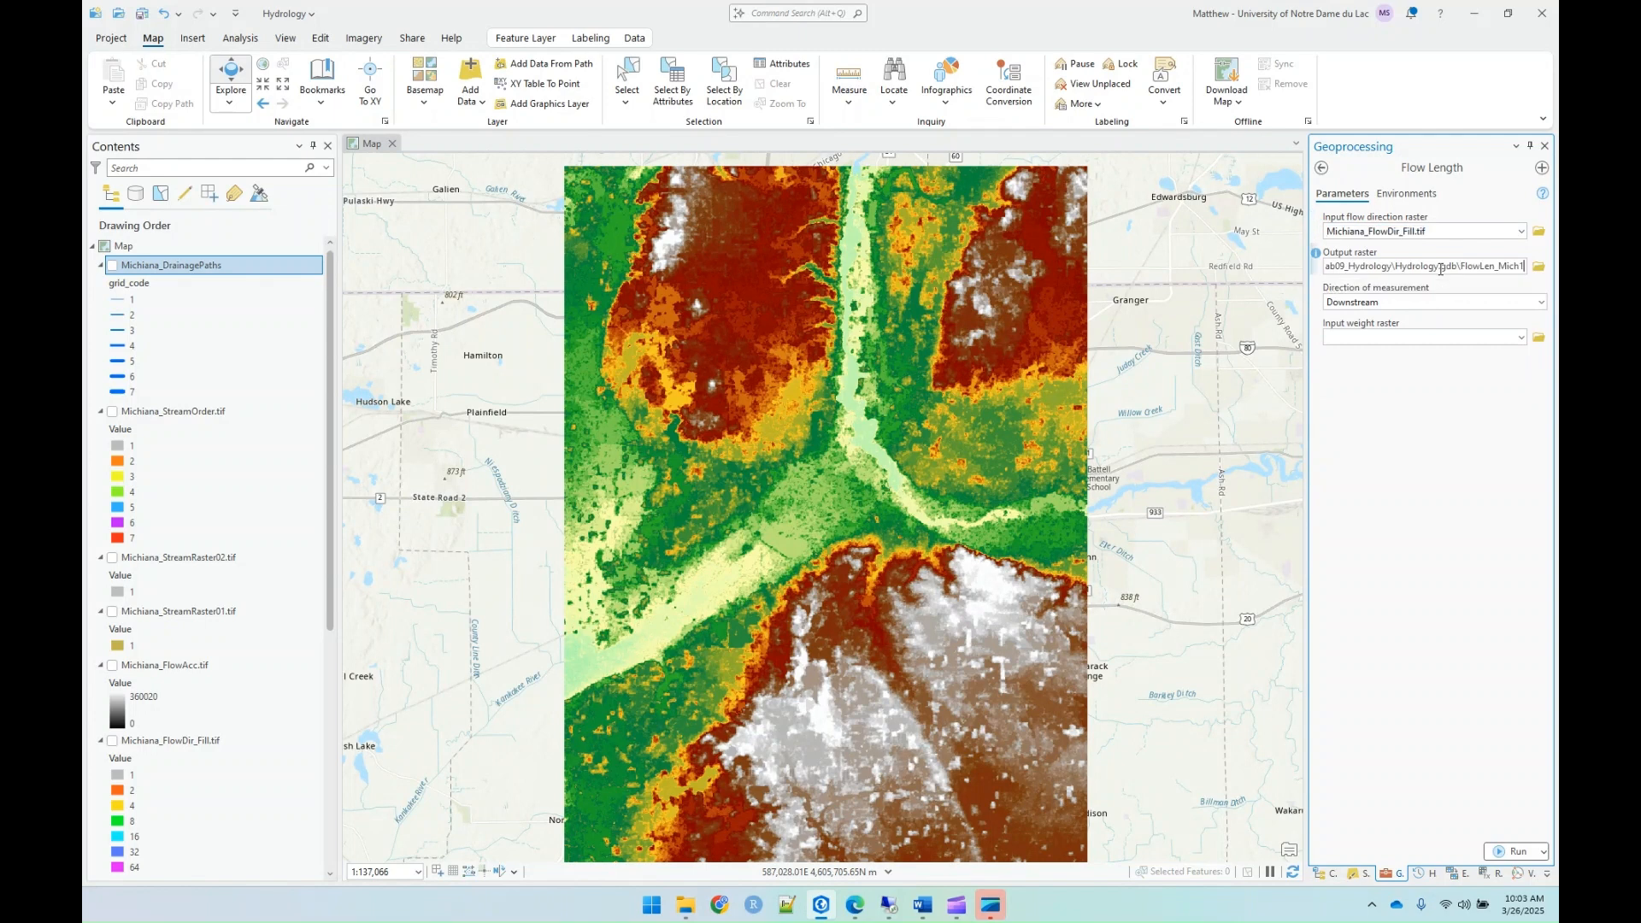
pyautogui.click(1539, 266)
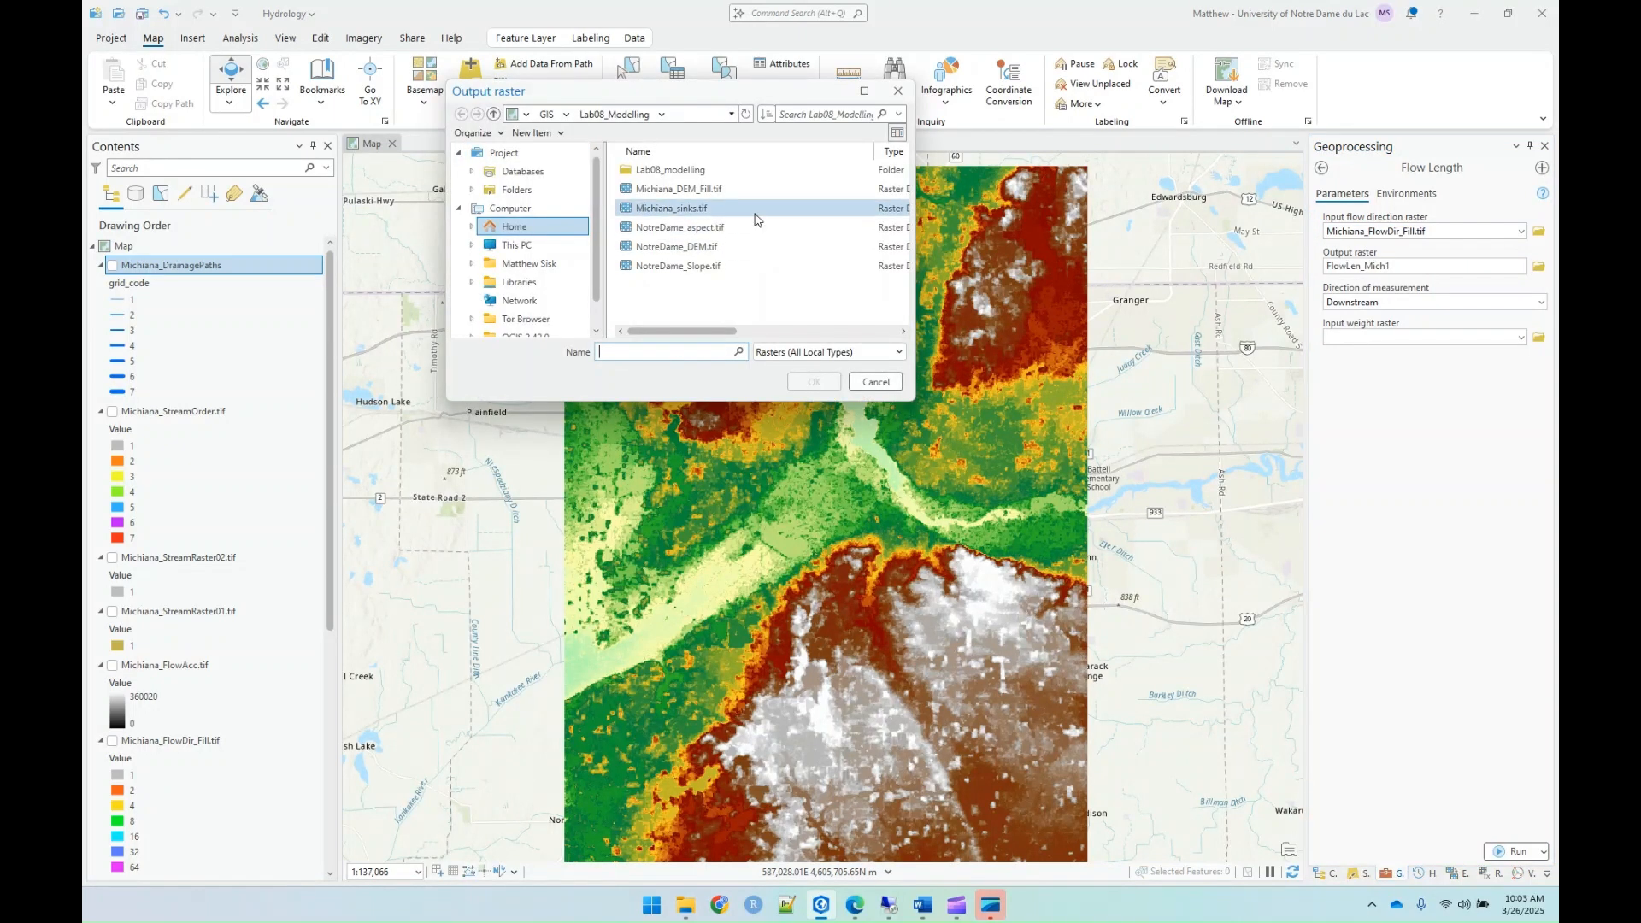
pyautogui.click(517, 189)
pyautogui.doubleClick(670, 171)
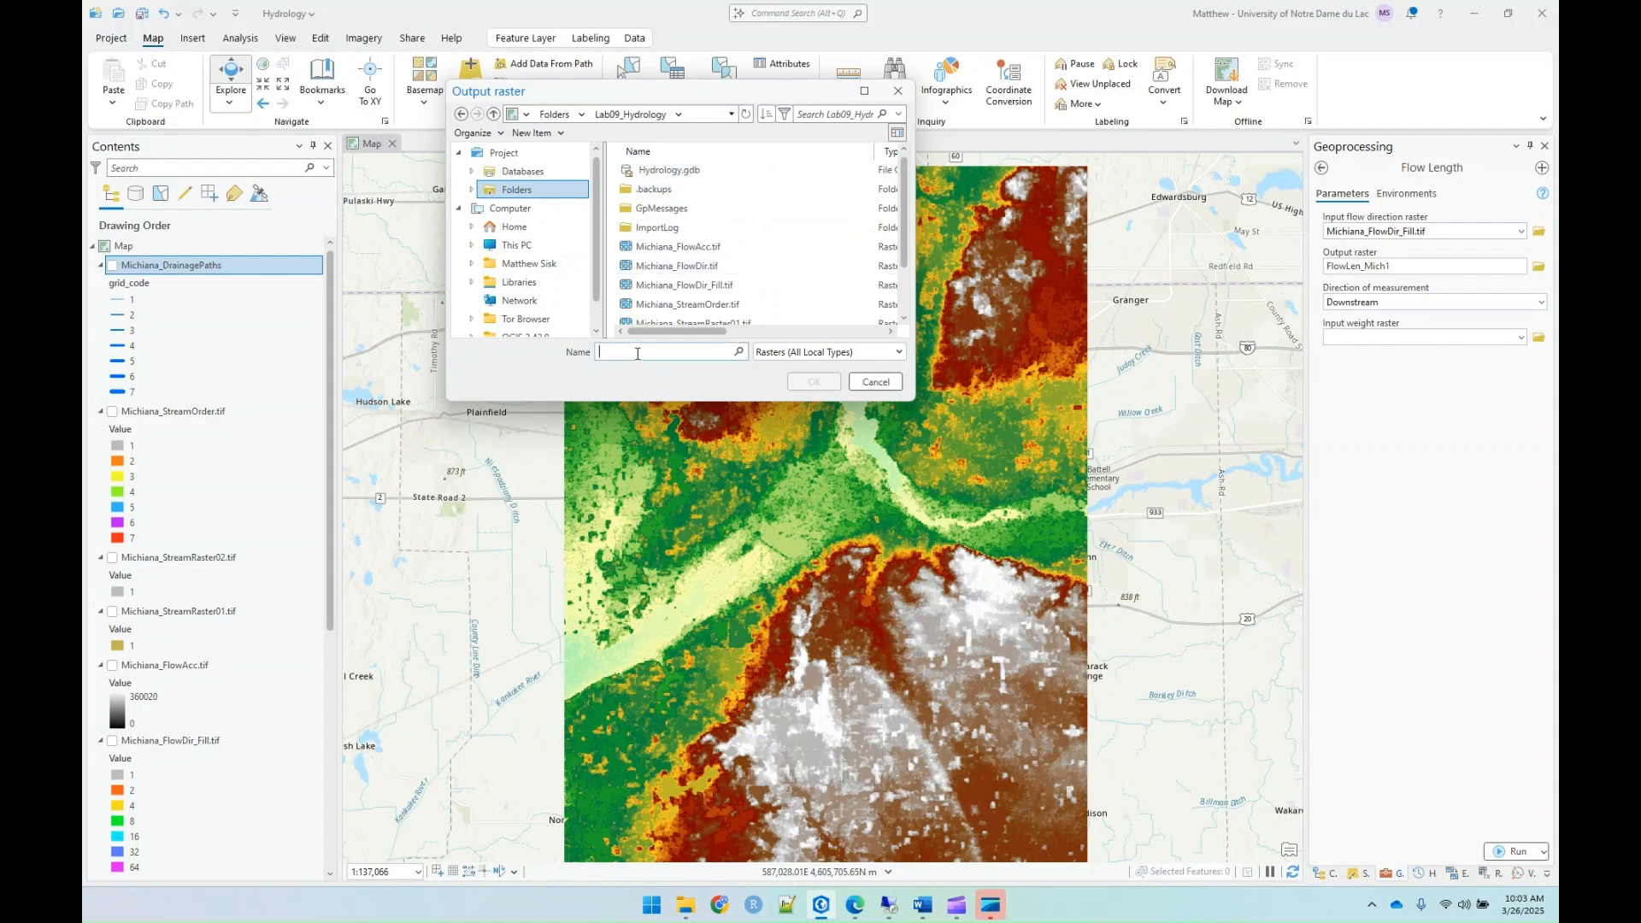
pyautogui.click(636, 353)
pyautogui.write('Mich')
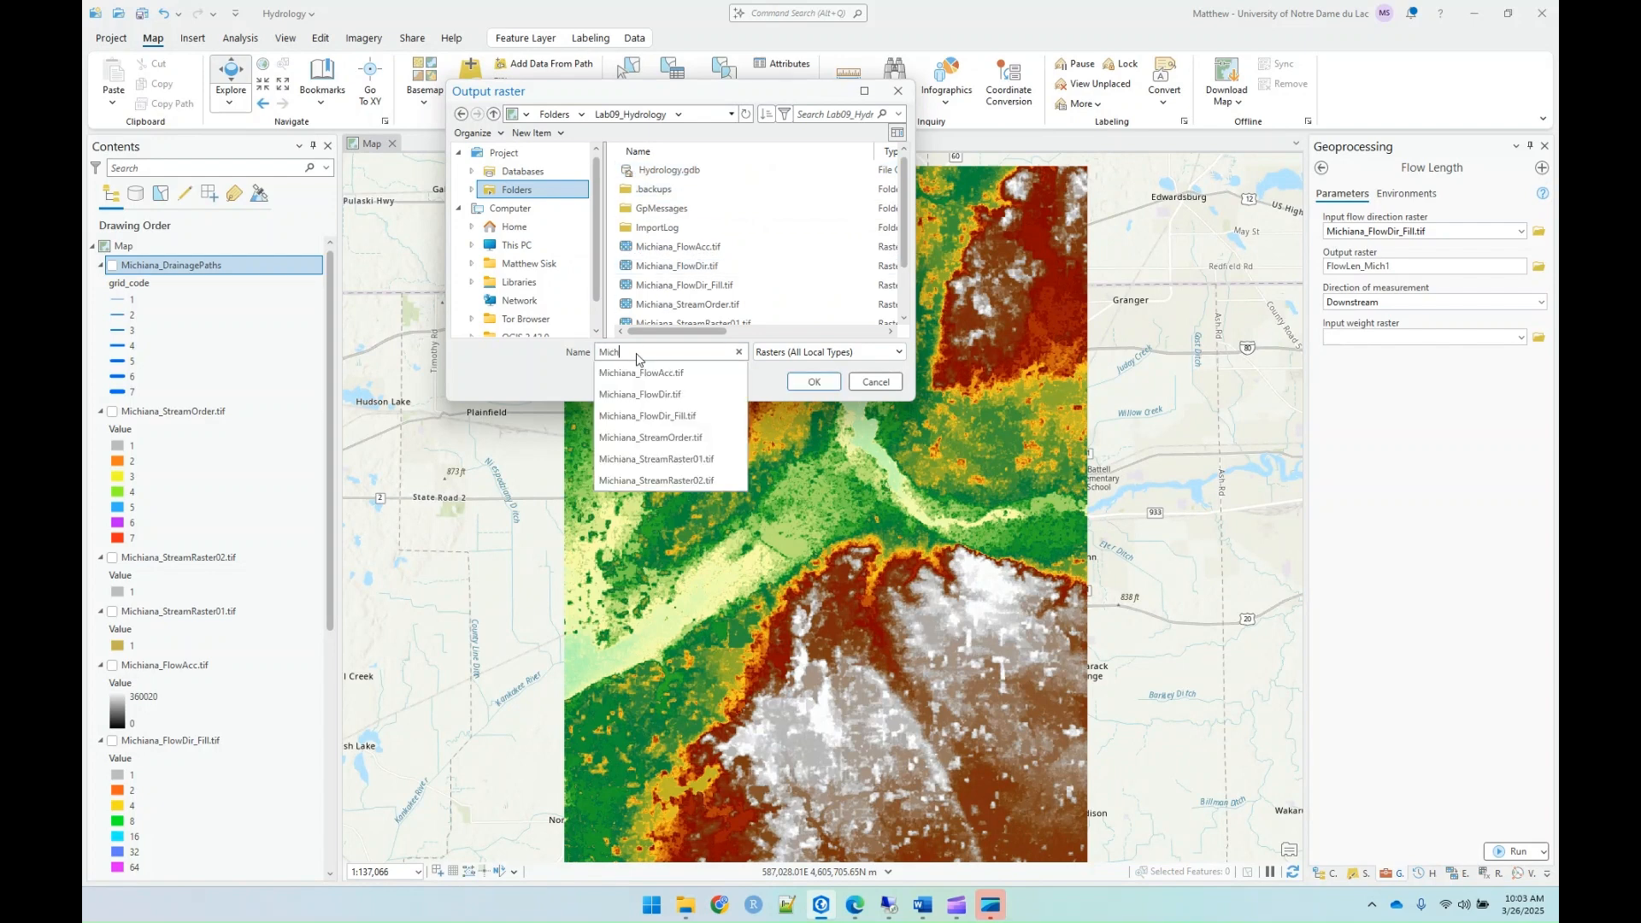
pyautogui.write('iana_Flo')
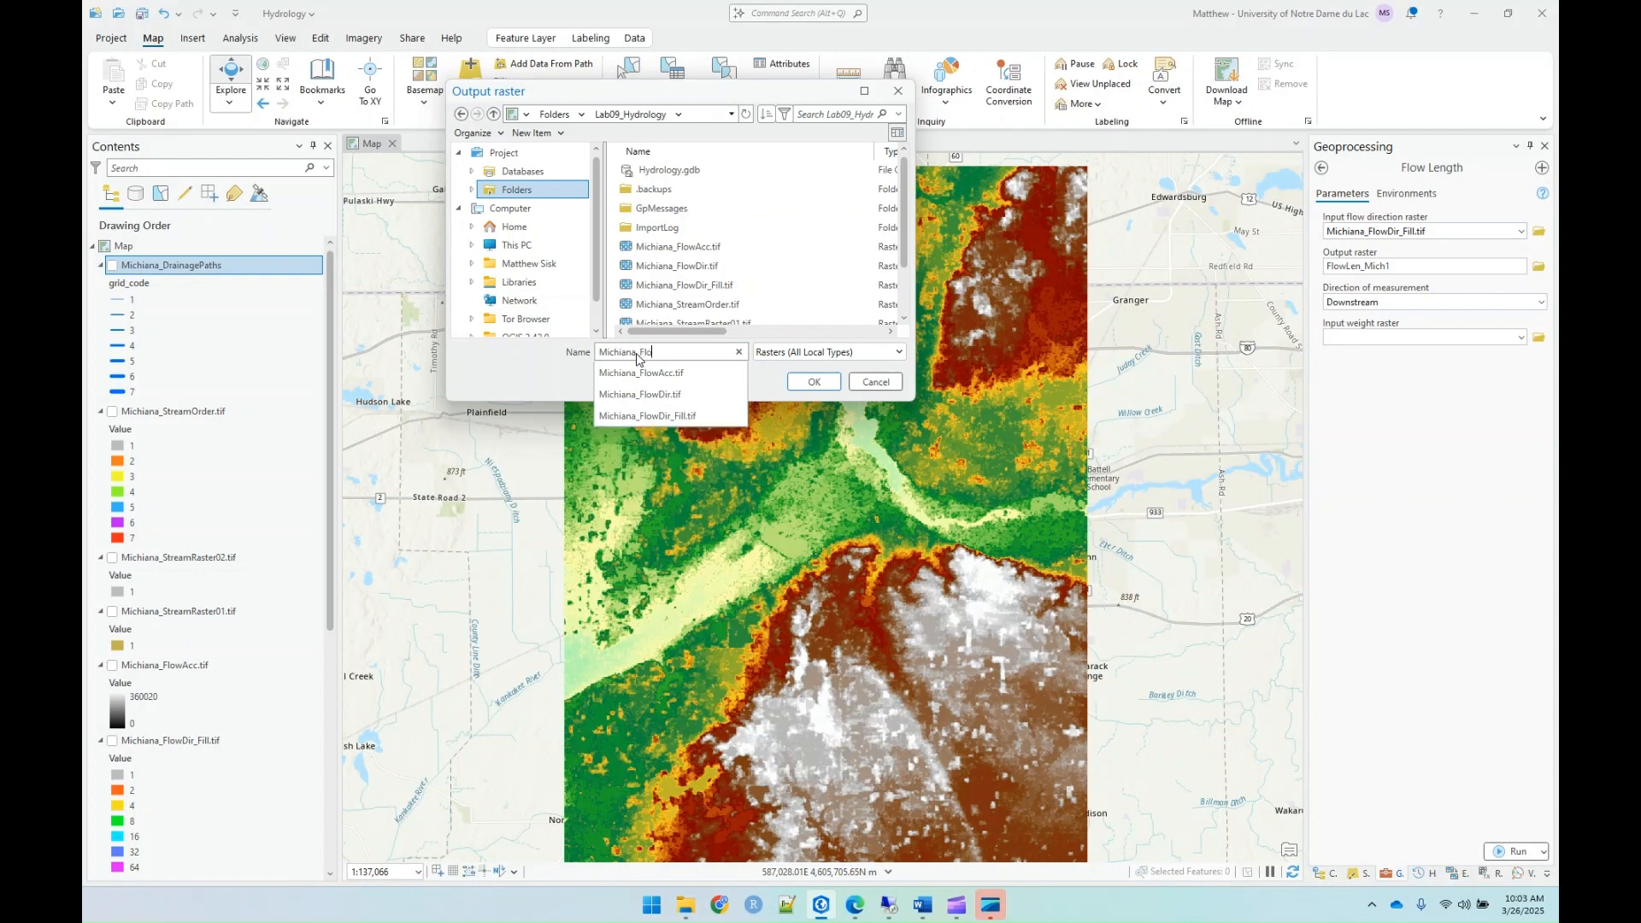
pyautogui.write('wDir.')
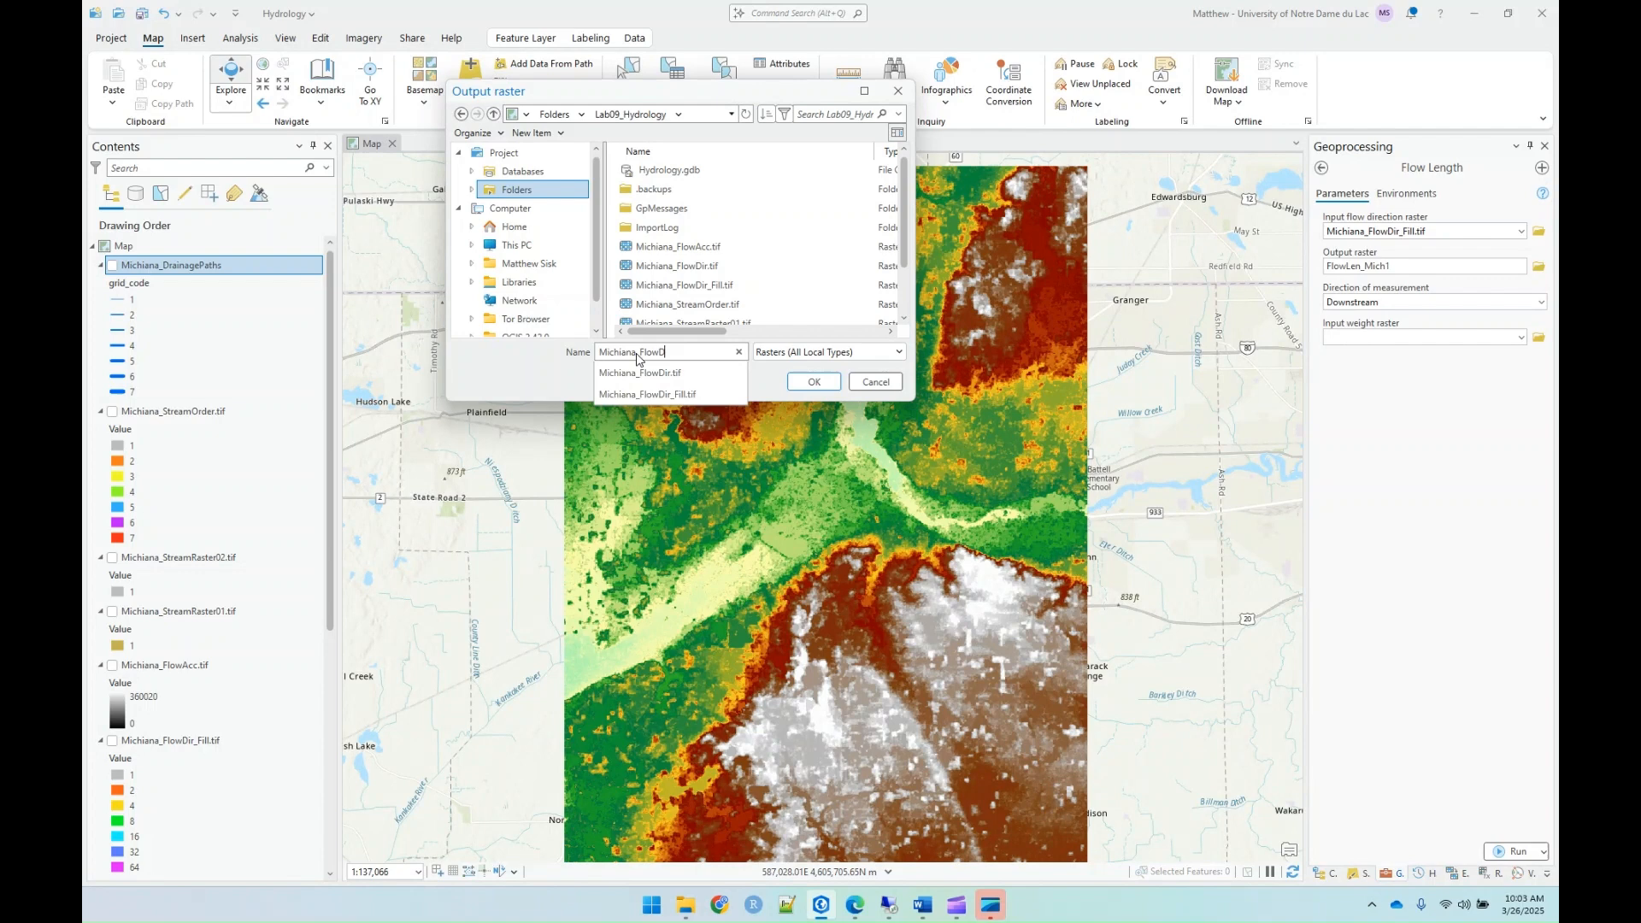
pyautogui.press('BackSpace')
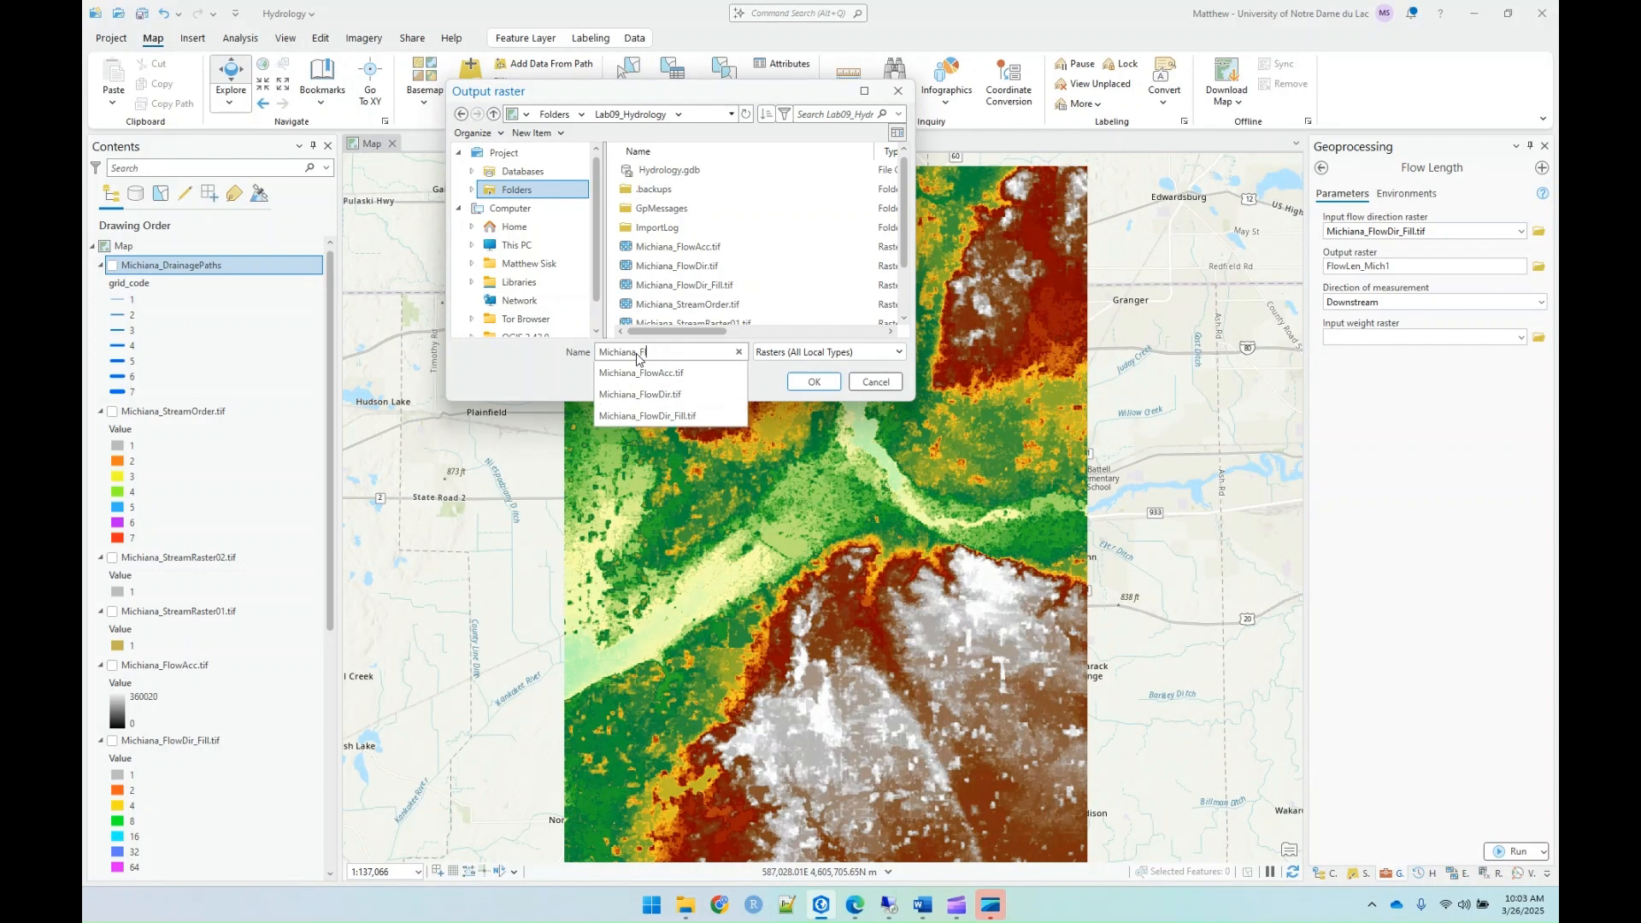
pyautogui.write('wLength.tif')
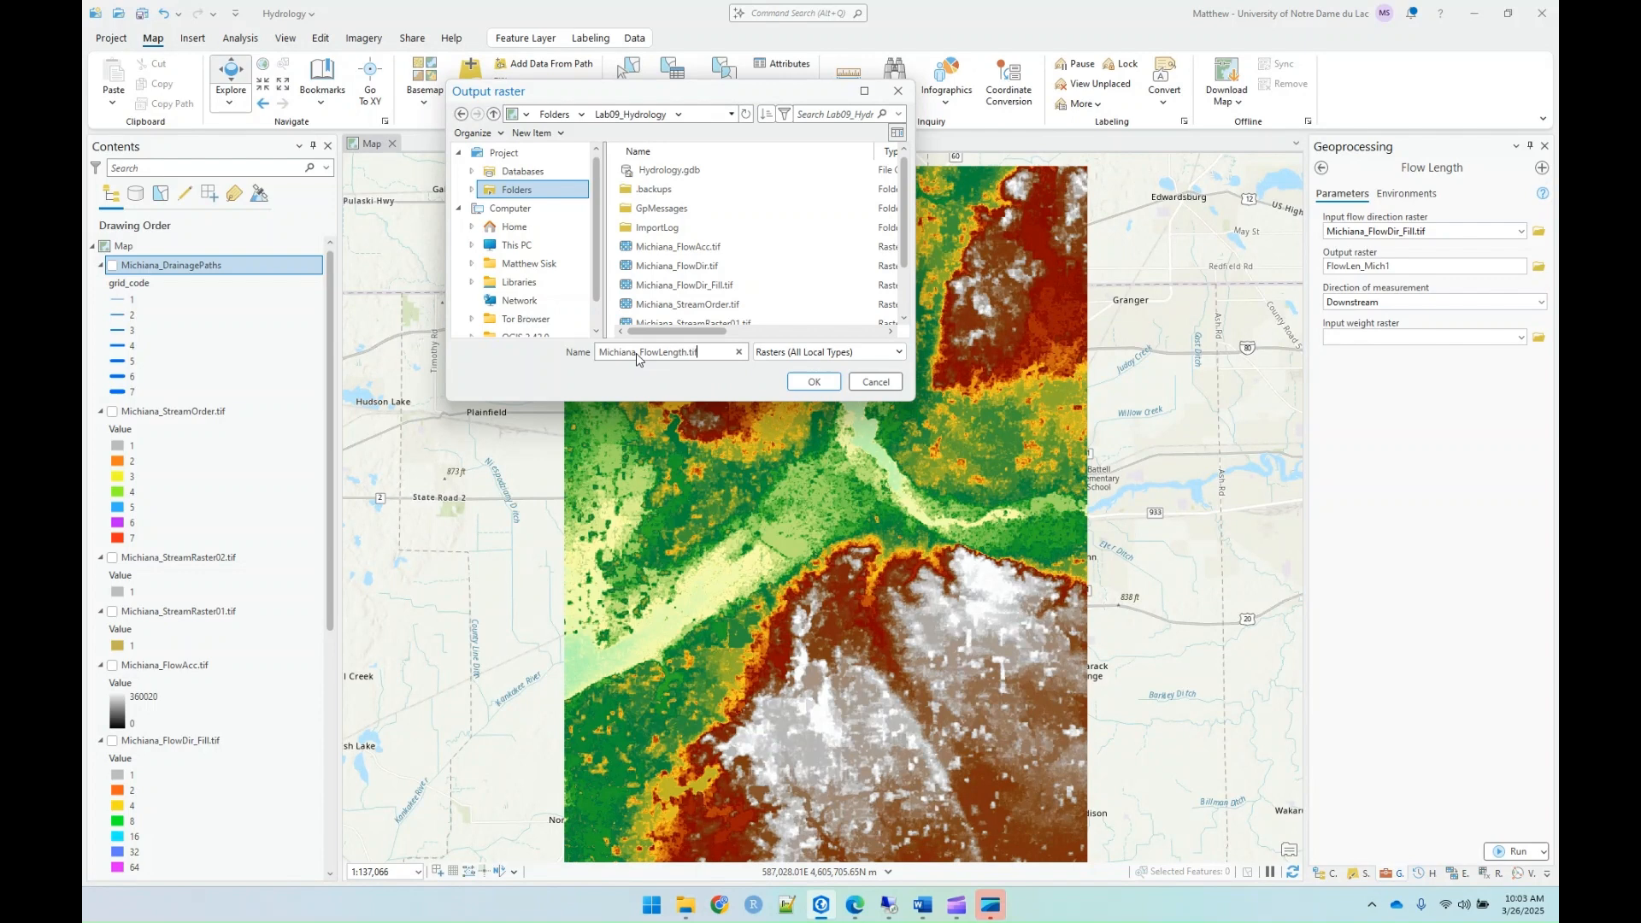
pyautogui.press('Return')
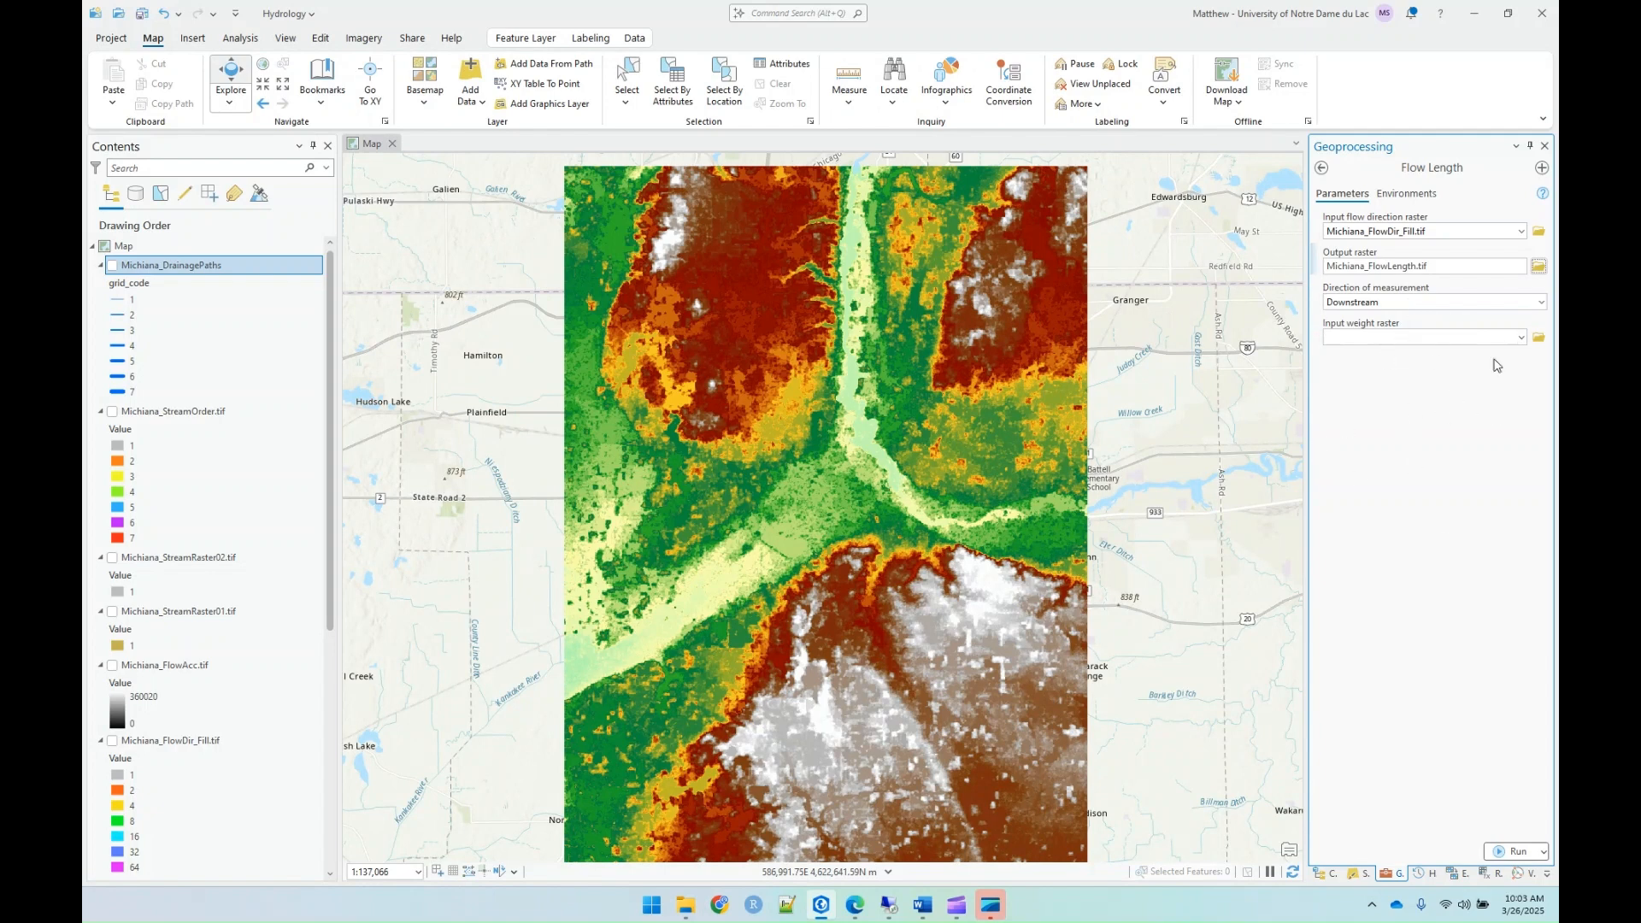
# Step: Run Flow Length and display the Michiana_DrainagePaths layer over the resulting raster
pyautogui.click(1502, 853)
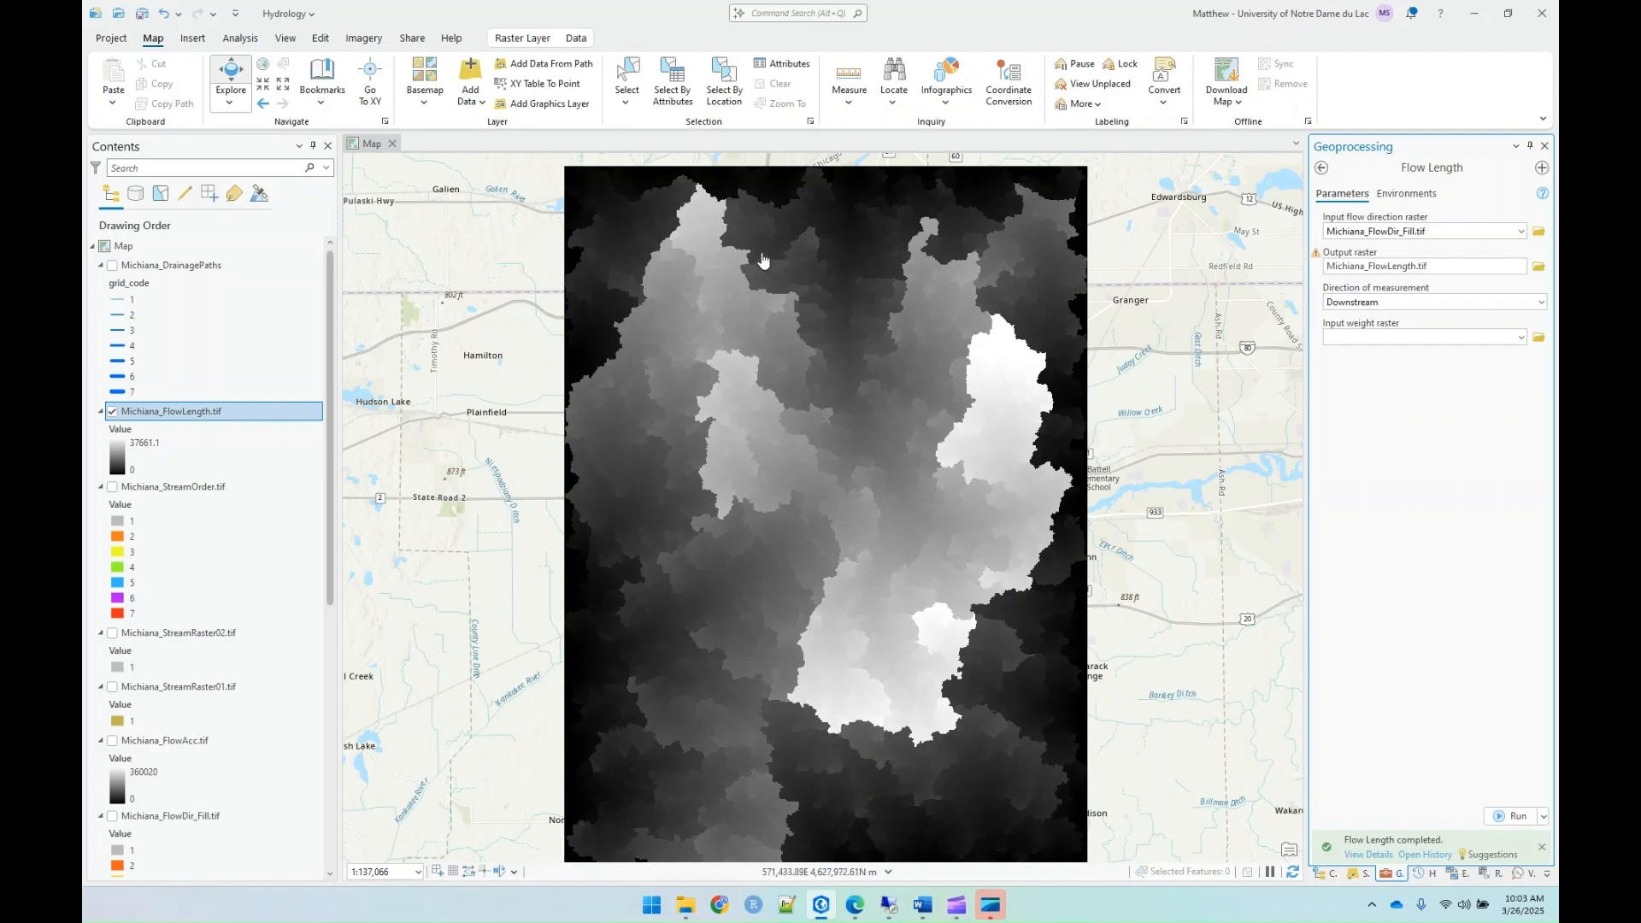
pyautogui.click(112, 266)
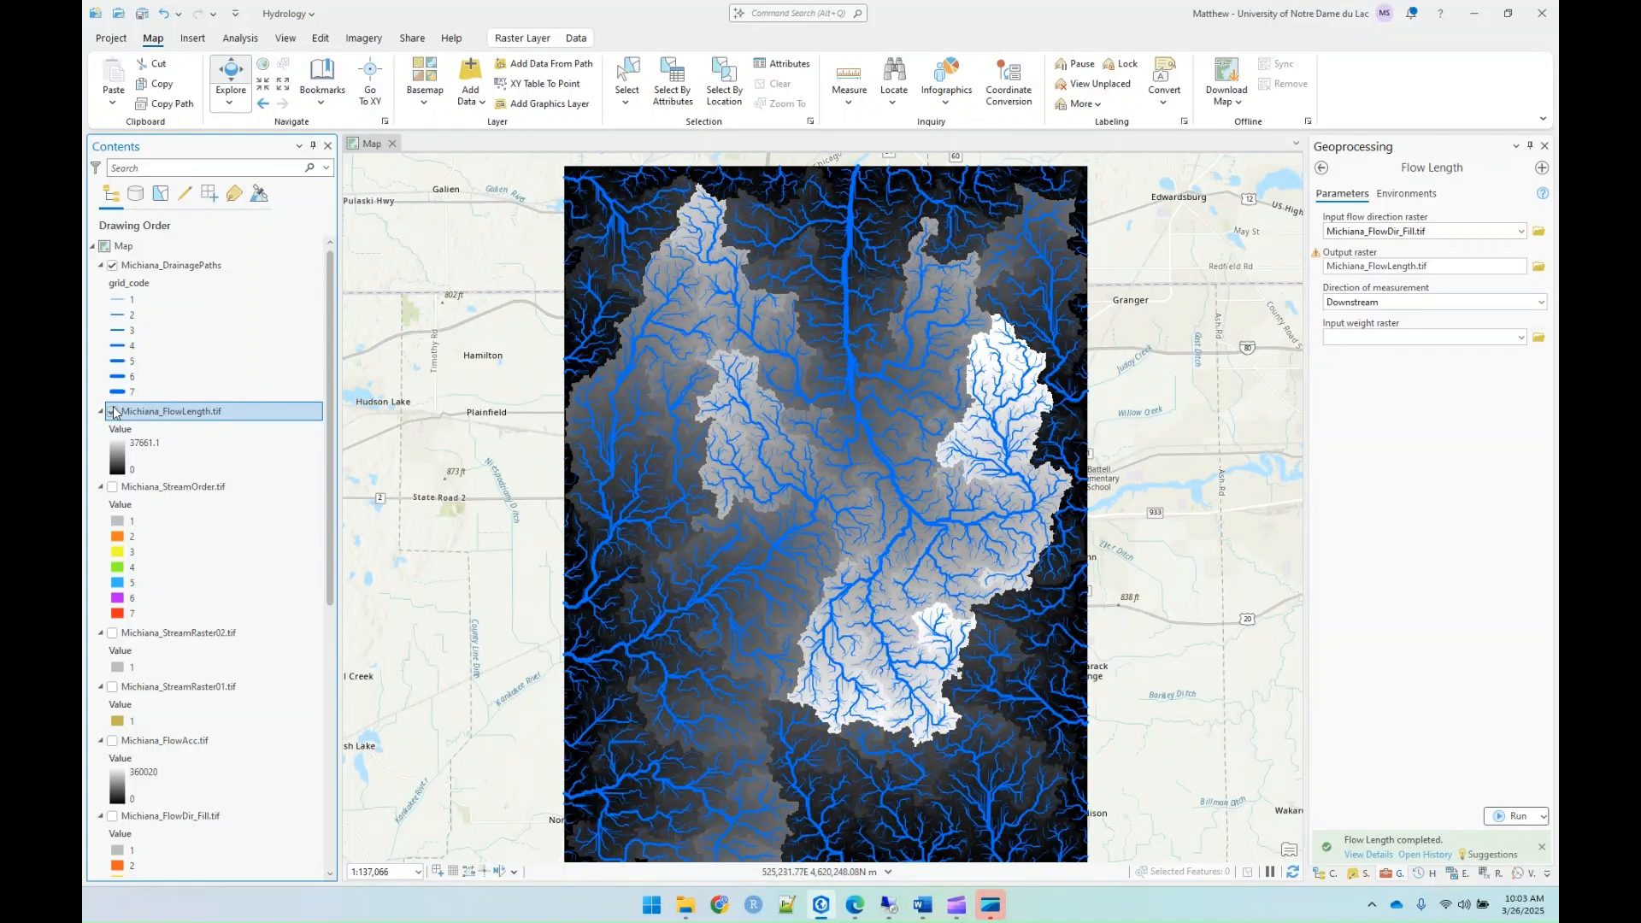
# Step: Hide the Michiana_DrainagePaths and Michiana_FlowLength.tif layers to reveal the filled DEM
pyautogui.click(113, 266)
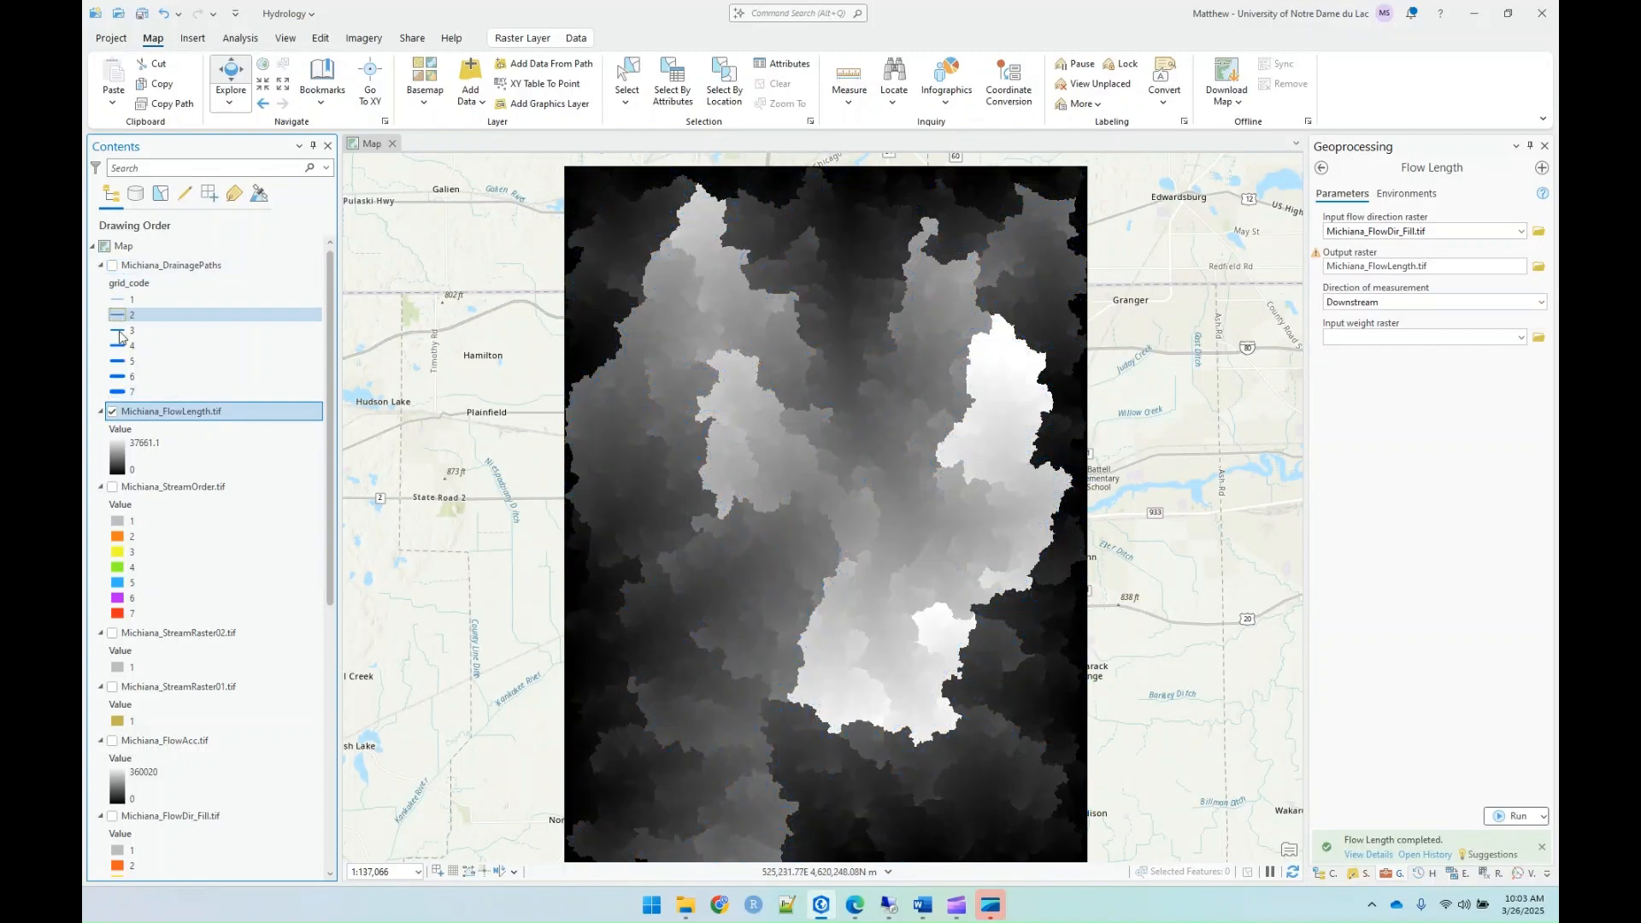
pyautogui.click(112, 412)
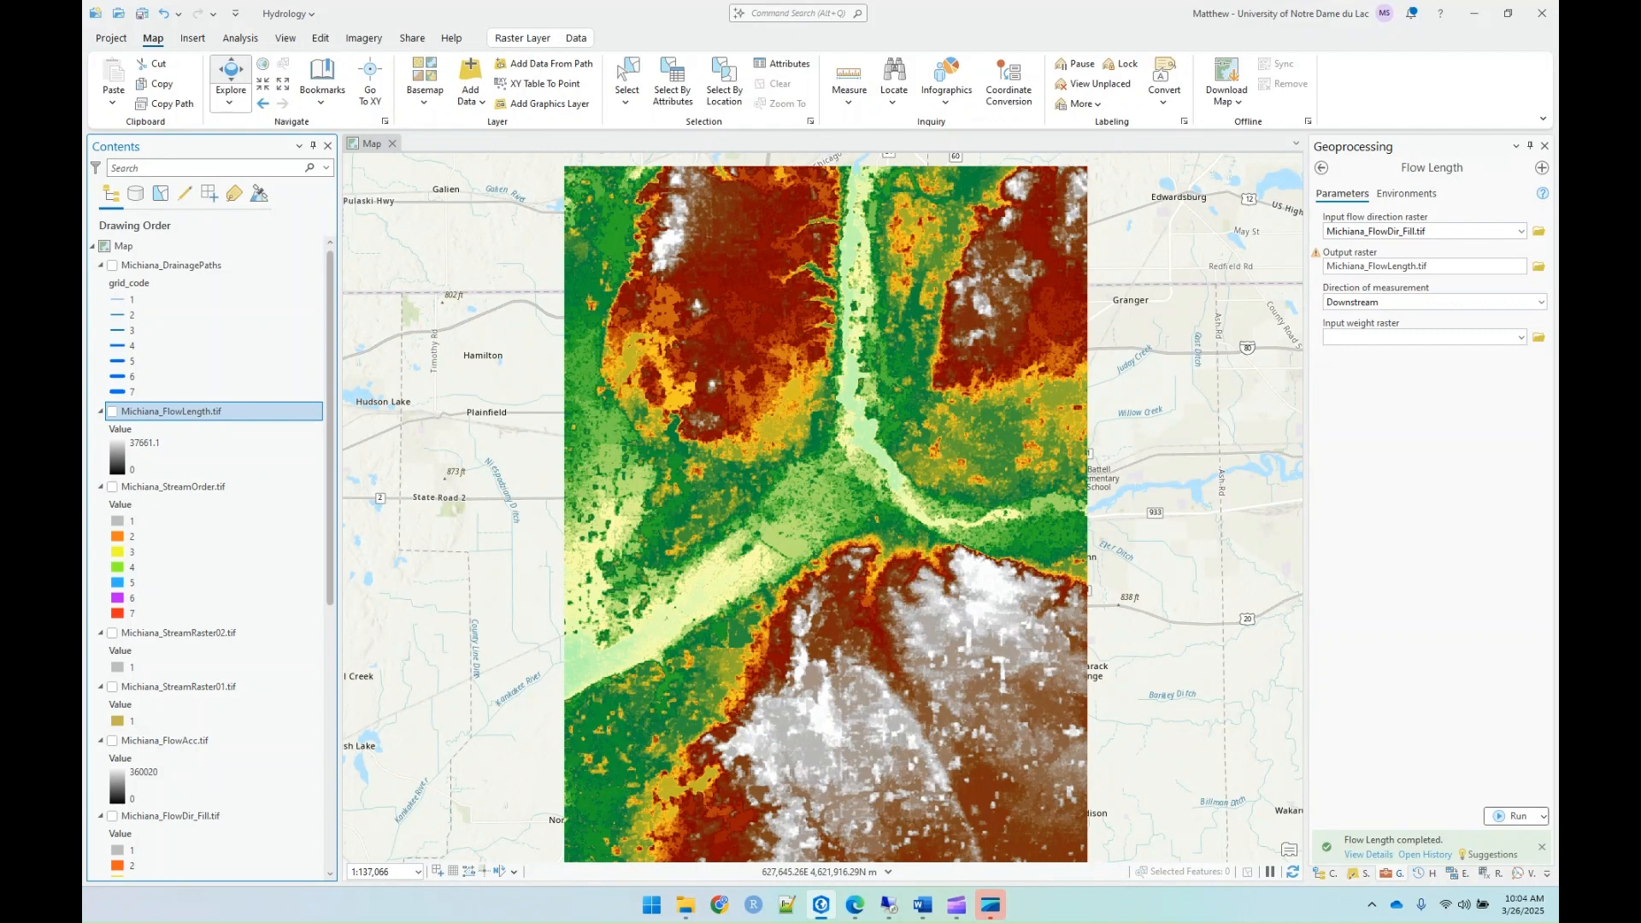
# Step: Open the Basin tool from the Hydrology toolset and use Michiana_FlowDir_Fill.tif as its input D8 flow direction raster
pyautogui.click(1322, 170)
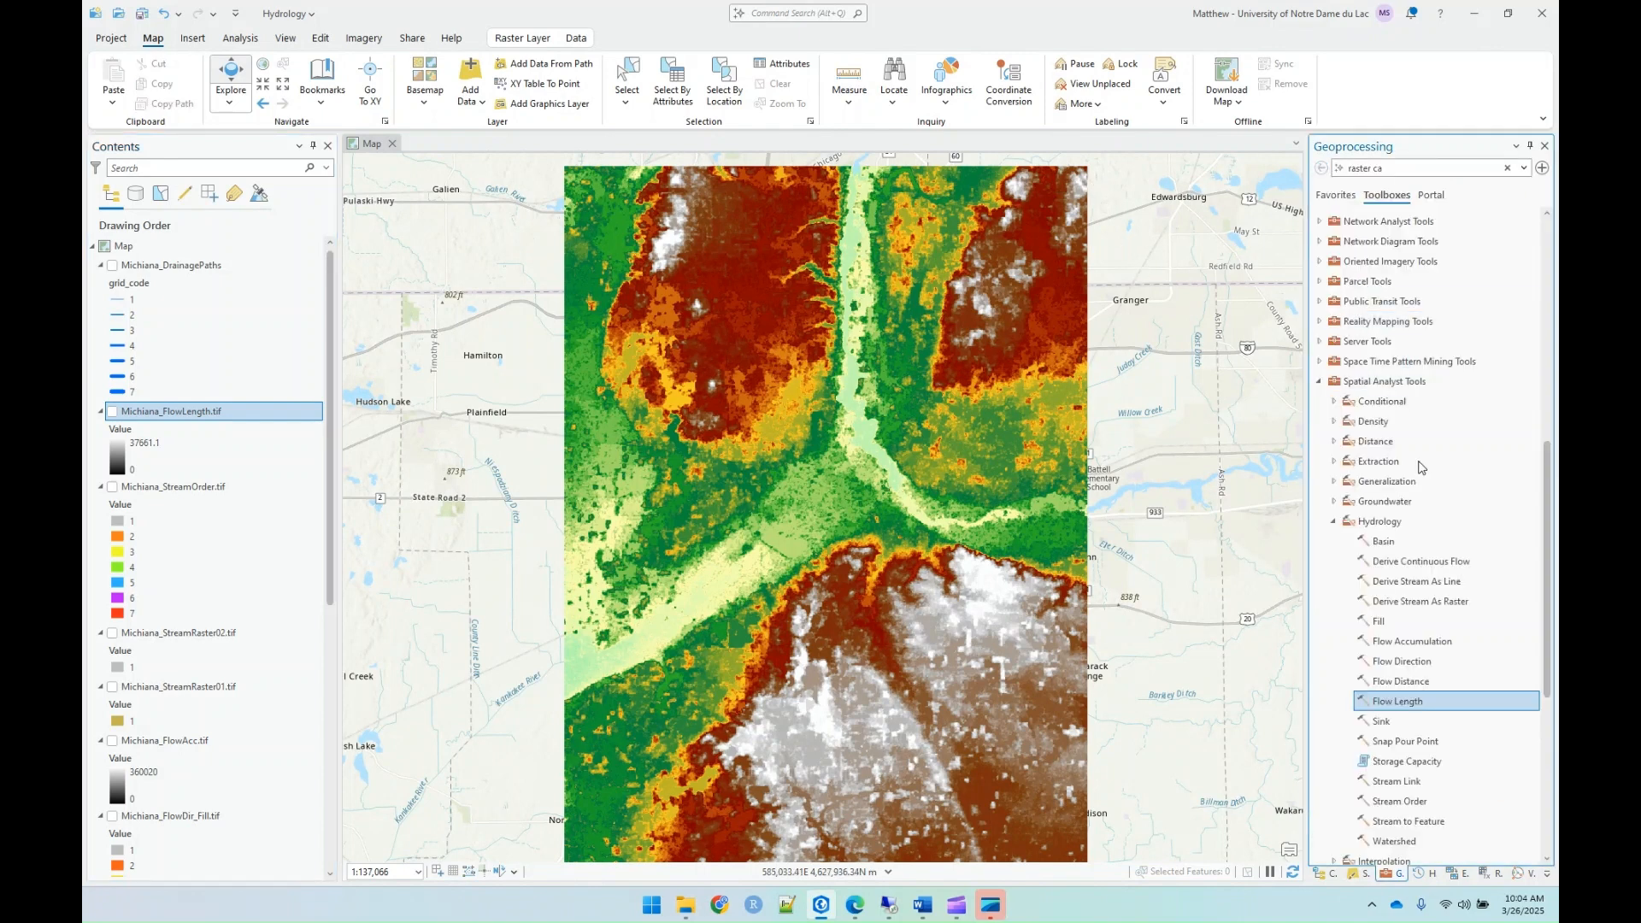
pyautogui.click(1374, 549)
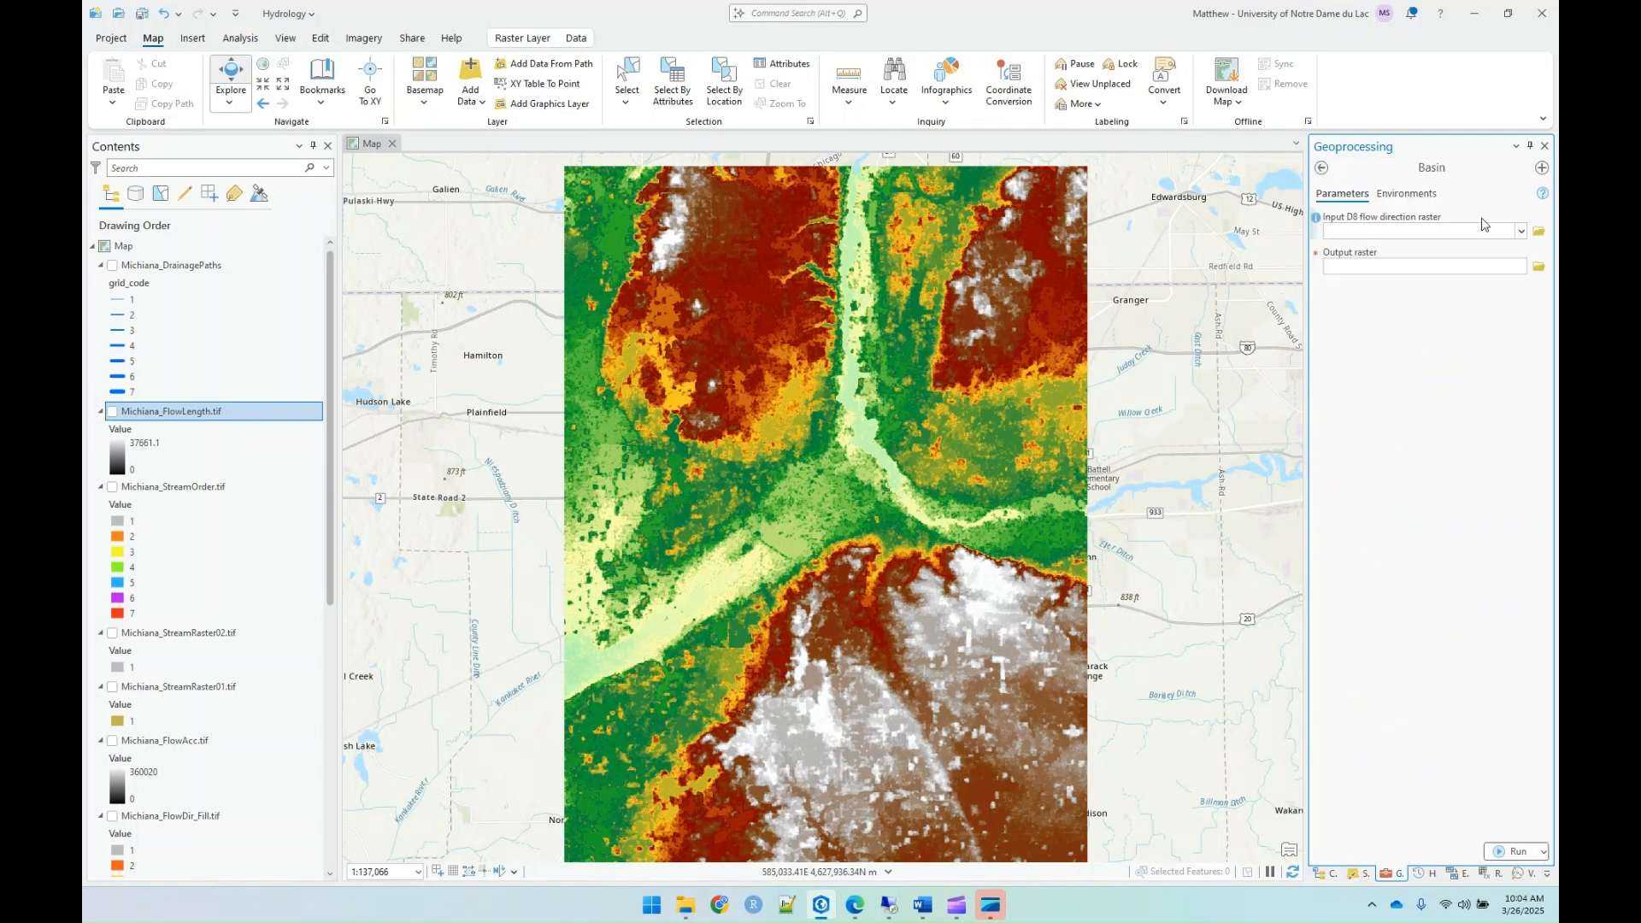
pyautogui.click(1520, 231)
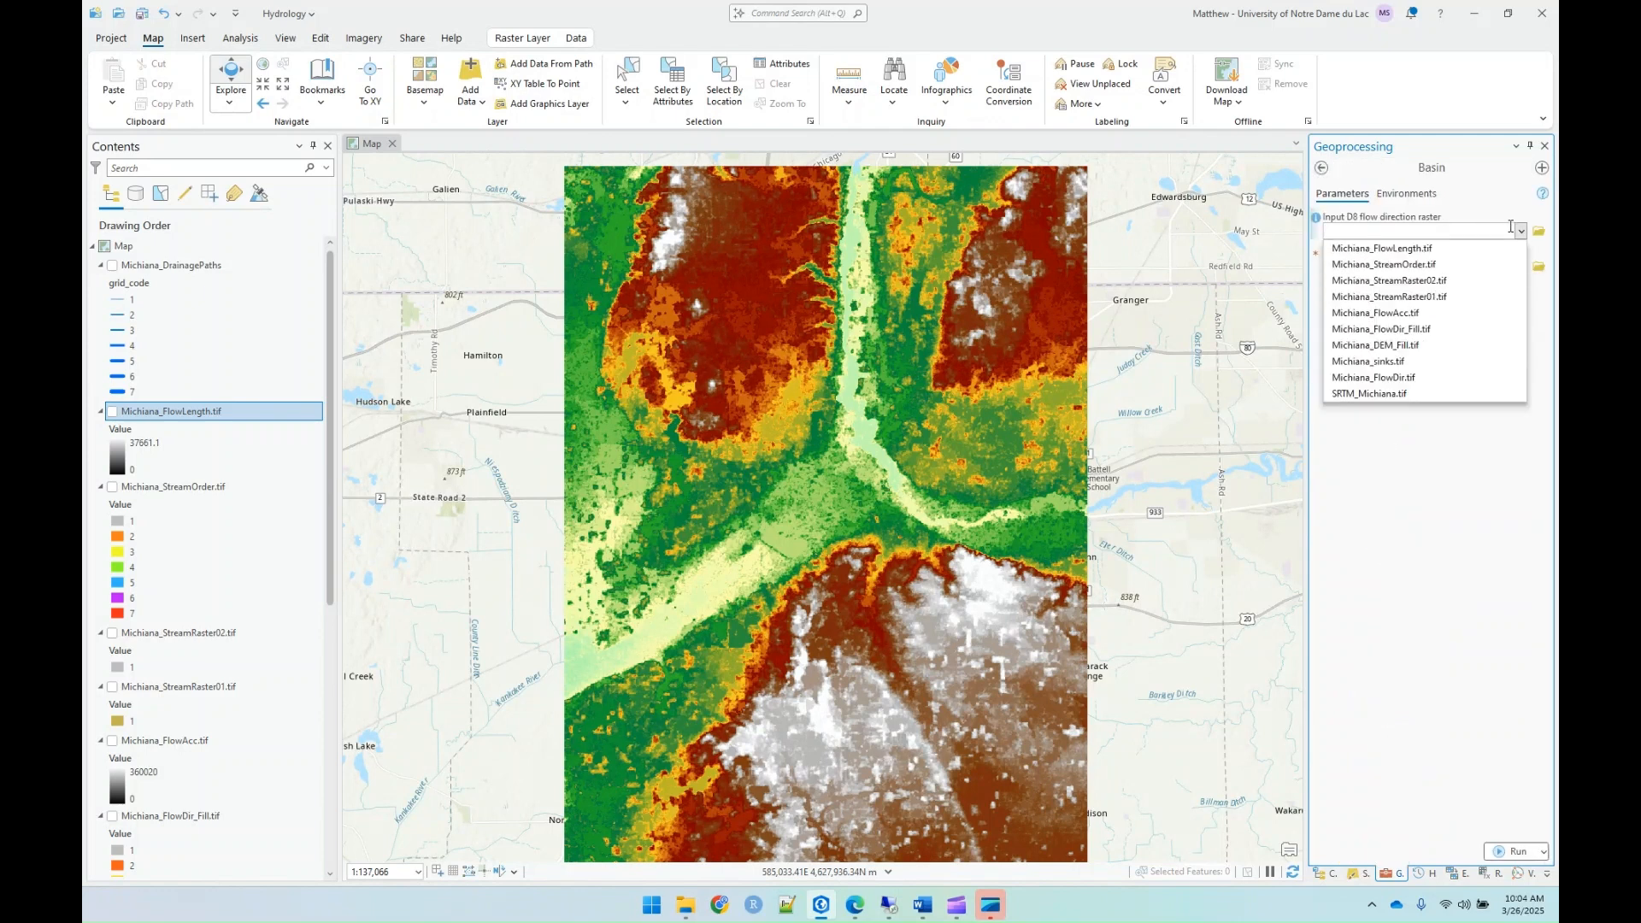
pyautogui.click(1383, 330)
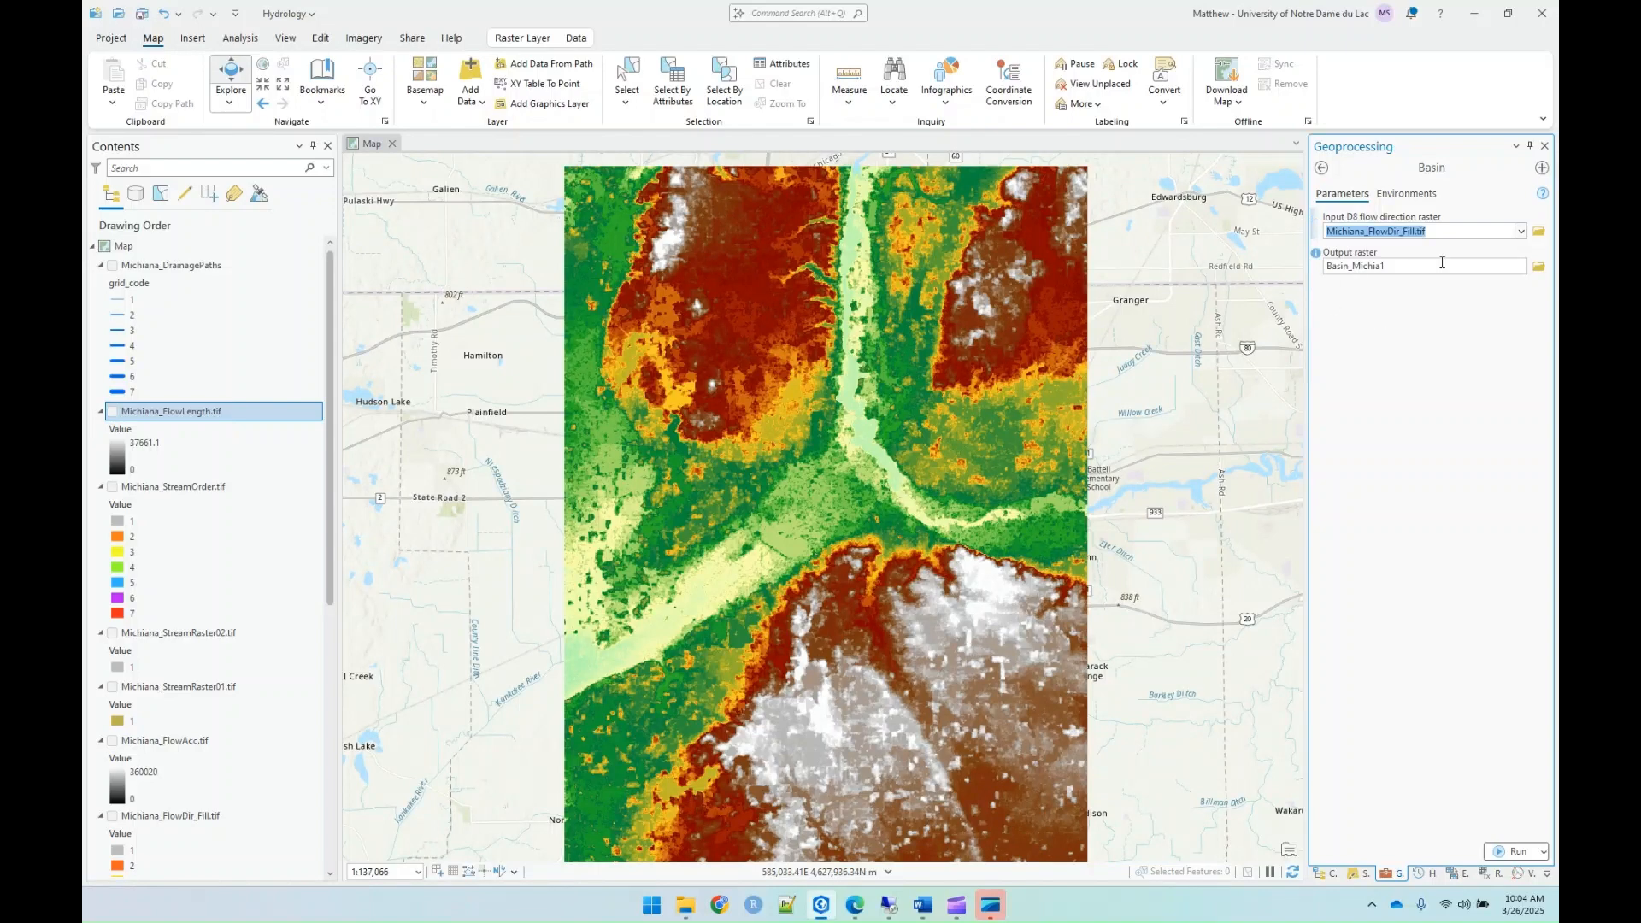
# Step: Set the Basin output raster to Michiana_Basins.tif in the Lab09_Hydrology folder
pyautogui.click(1539, 266)
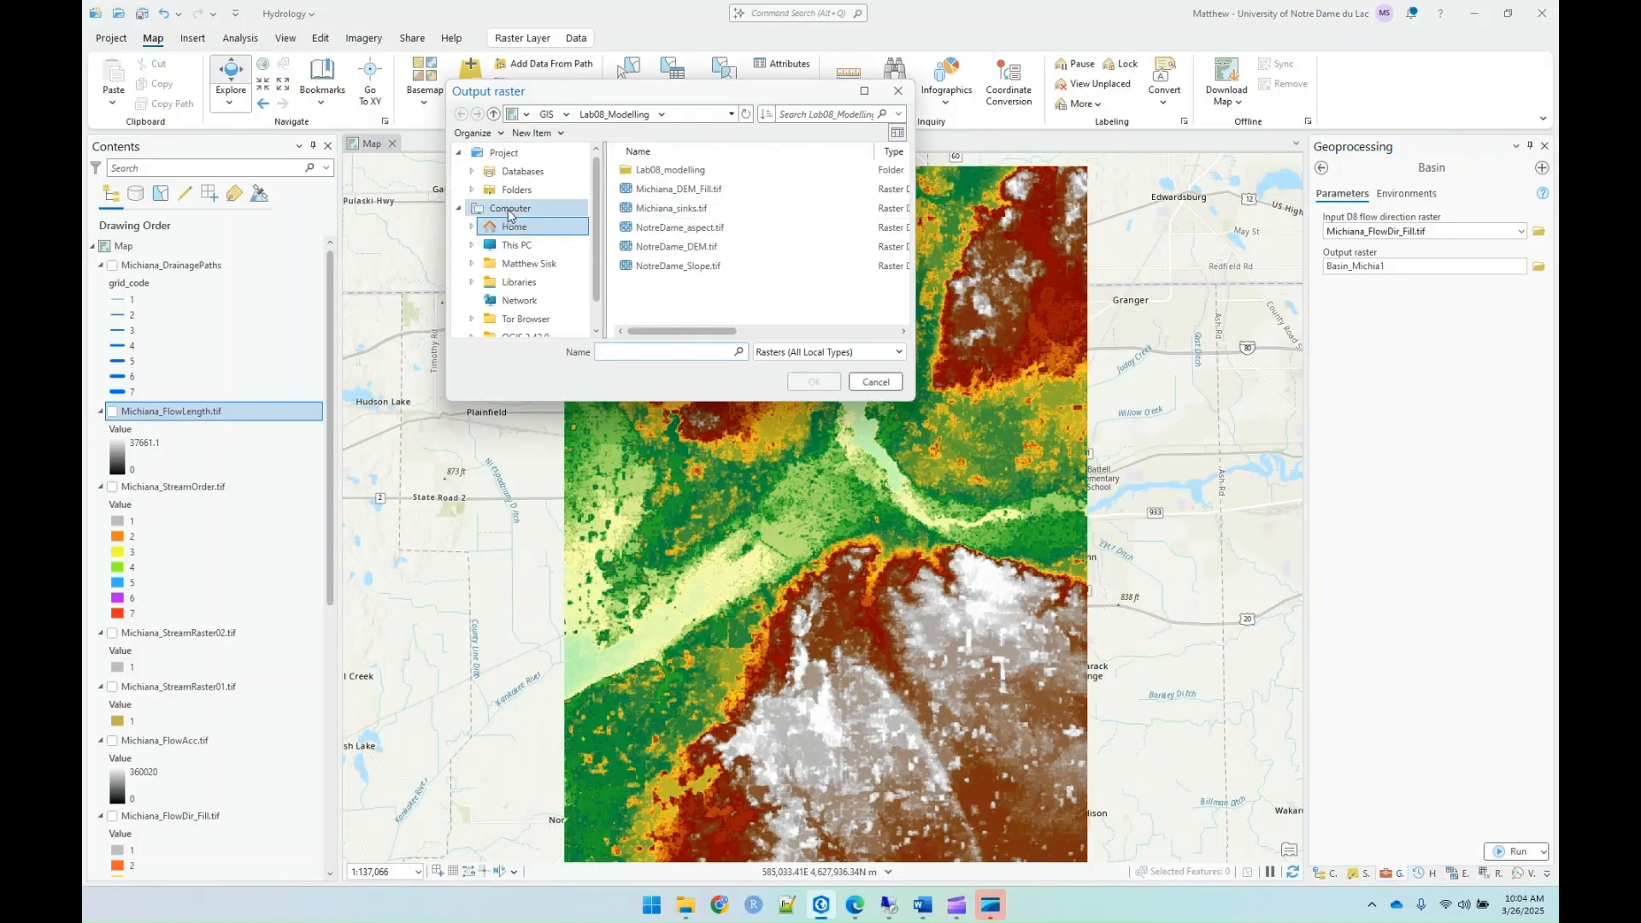
pyautogui.click(518, 171)
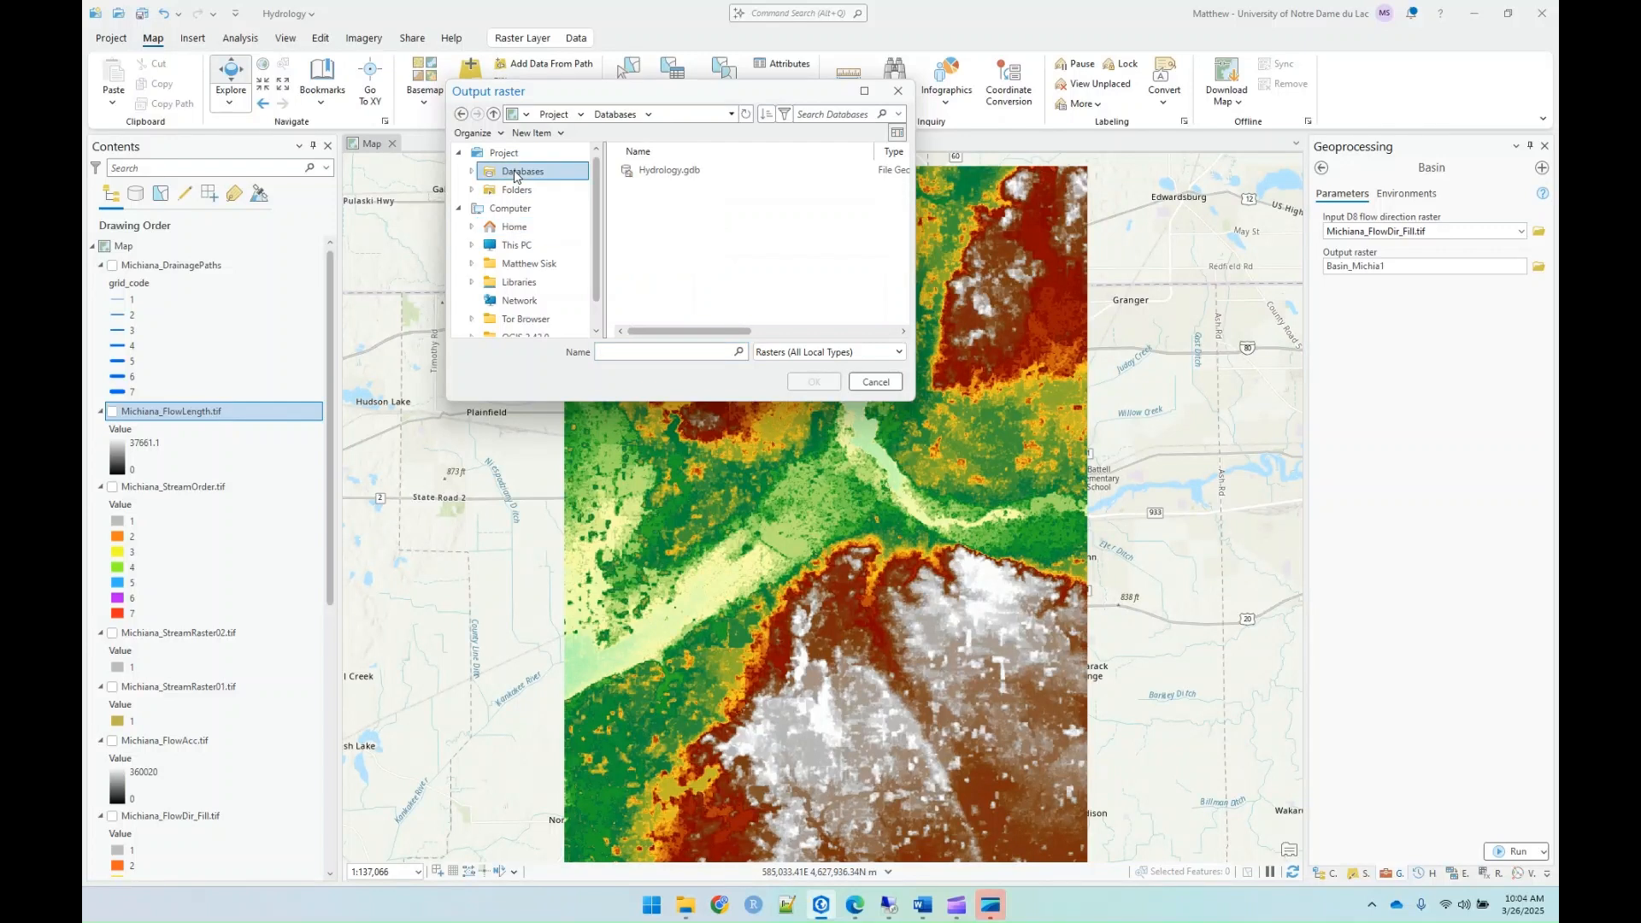
pyautogui.click(618, 349)
pyautogui.write('Michiana_Basins.tif')
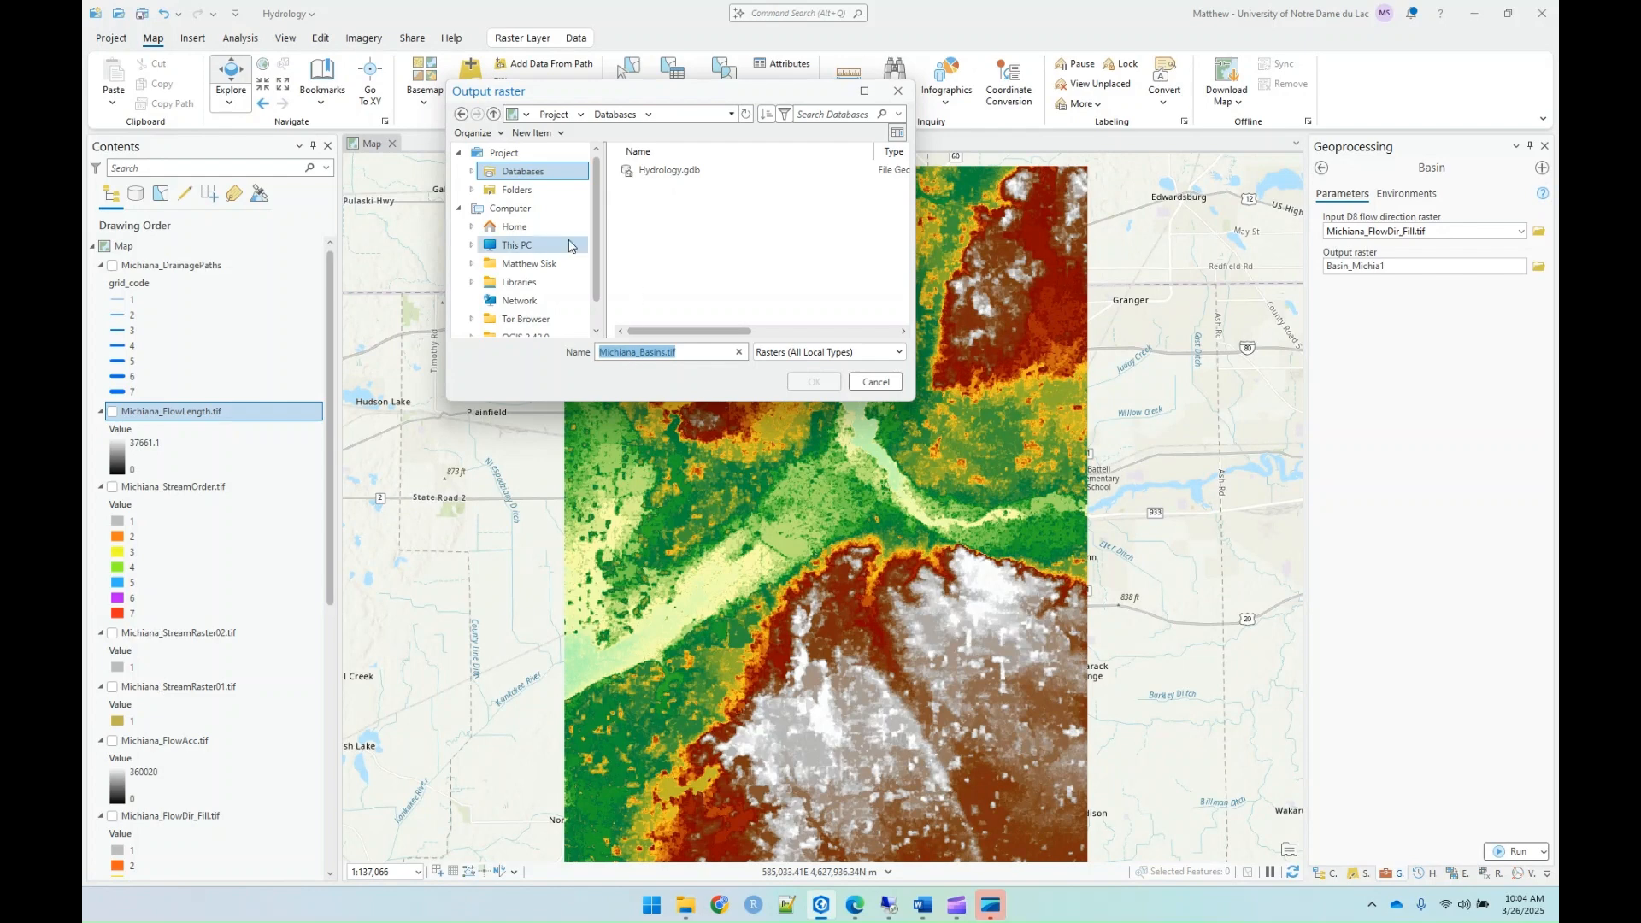
pyautogui.click(518, 192)
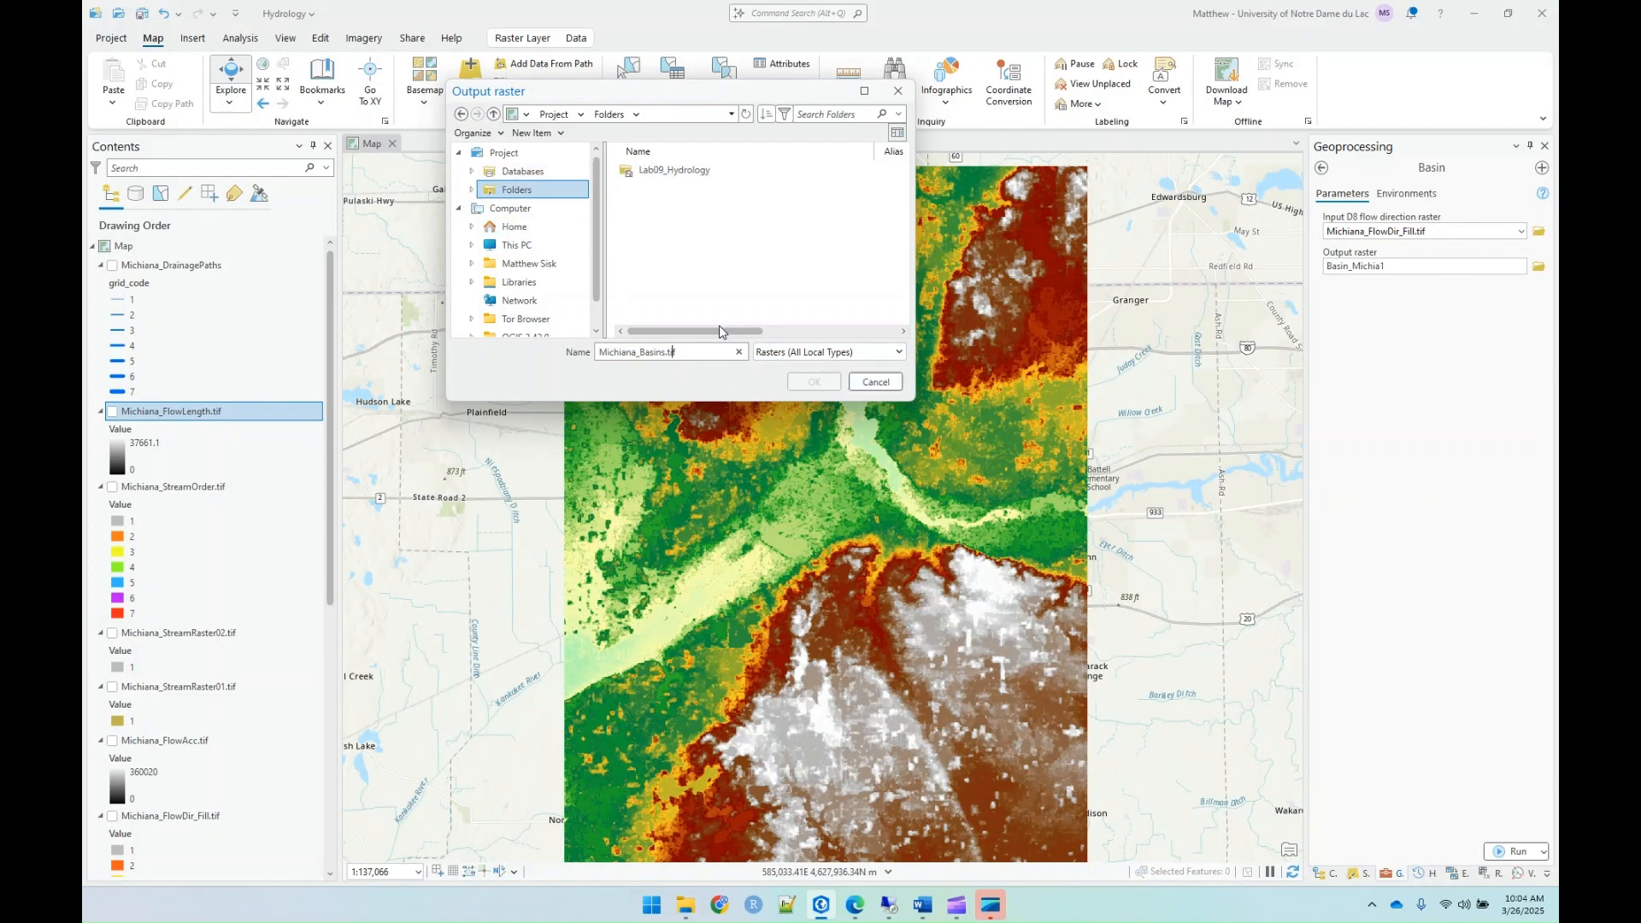
pyautogui.doubleClick(680, 170)
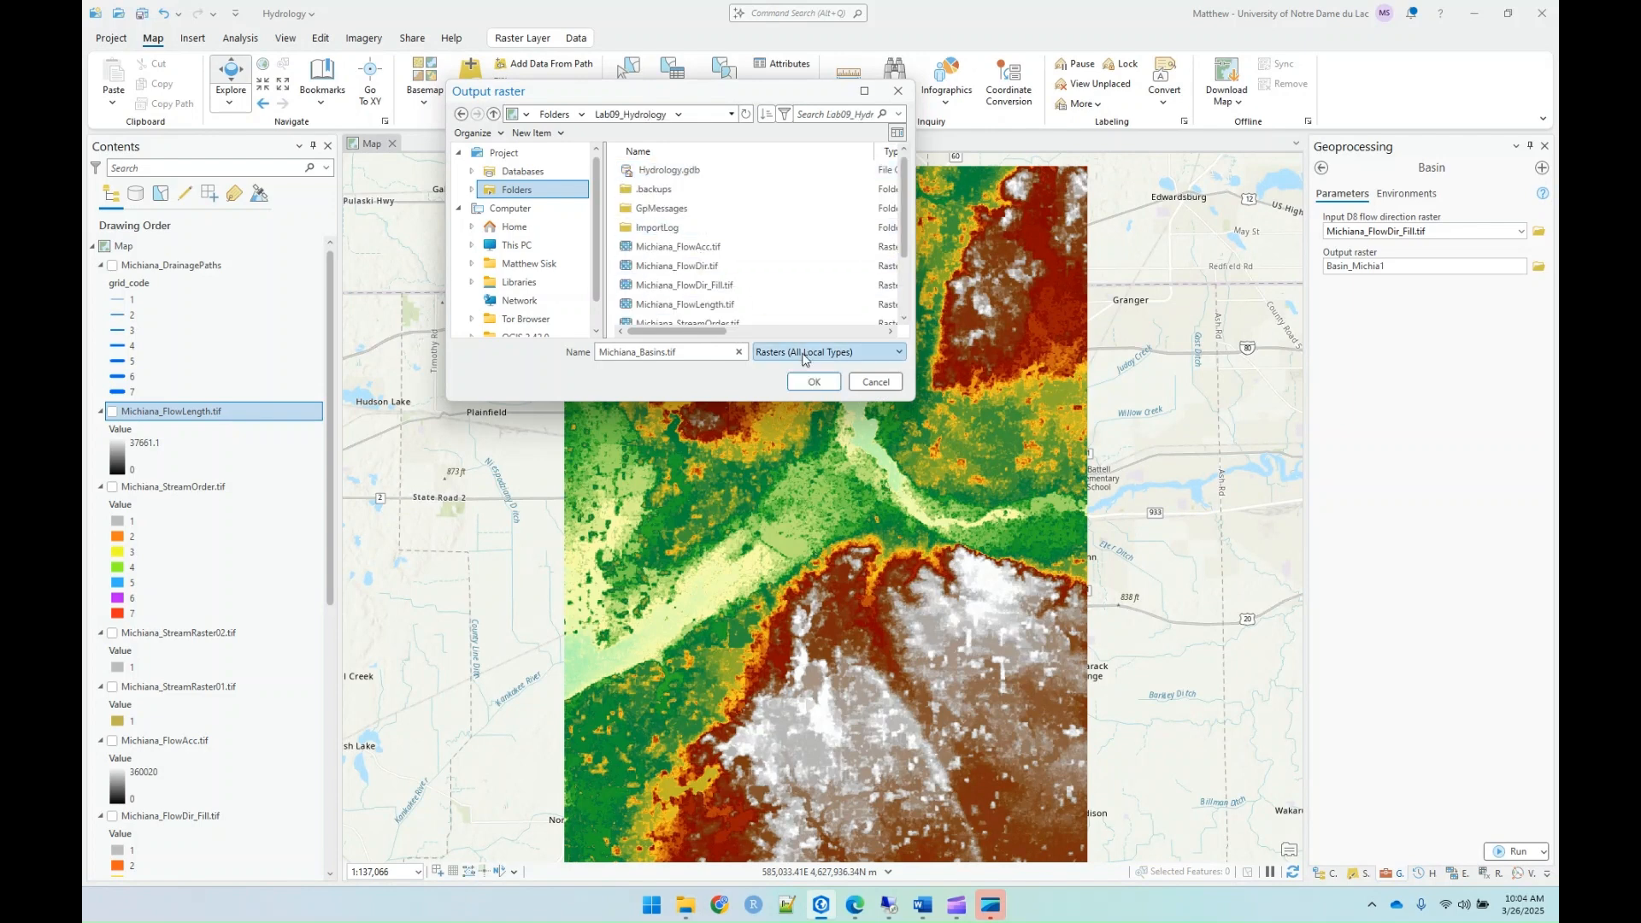
pyautogui.click(811, 384)
# Step: Run Basin, view Michiana_DrainagePaths over the resulting raster, and hide the drainage layer again
pyautogui.click(1511, 853)
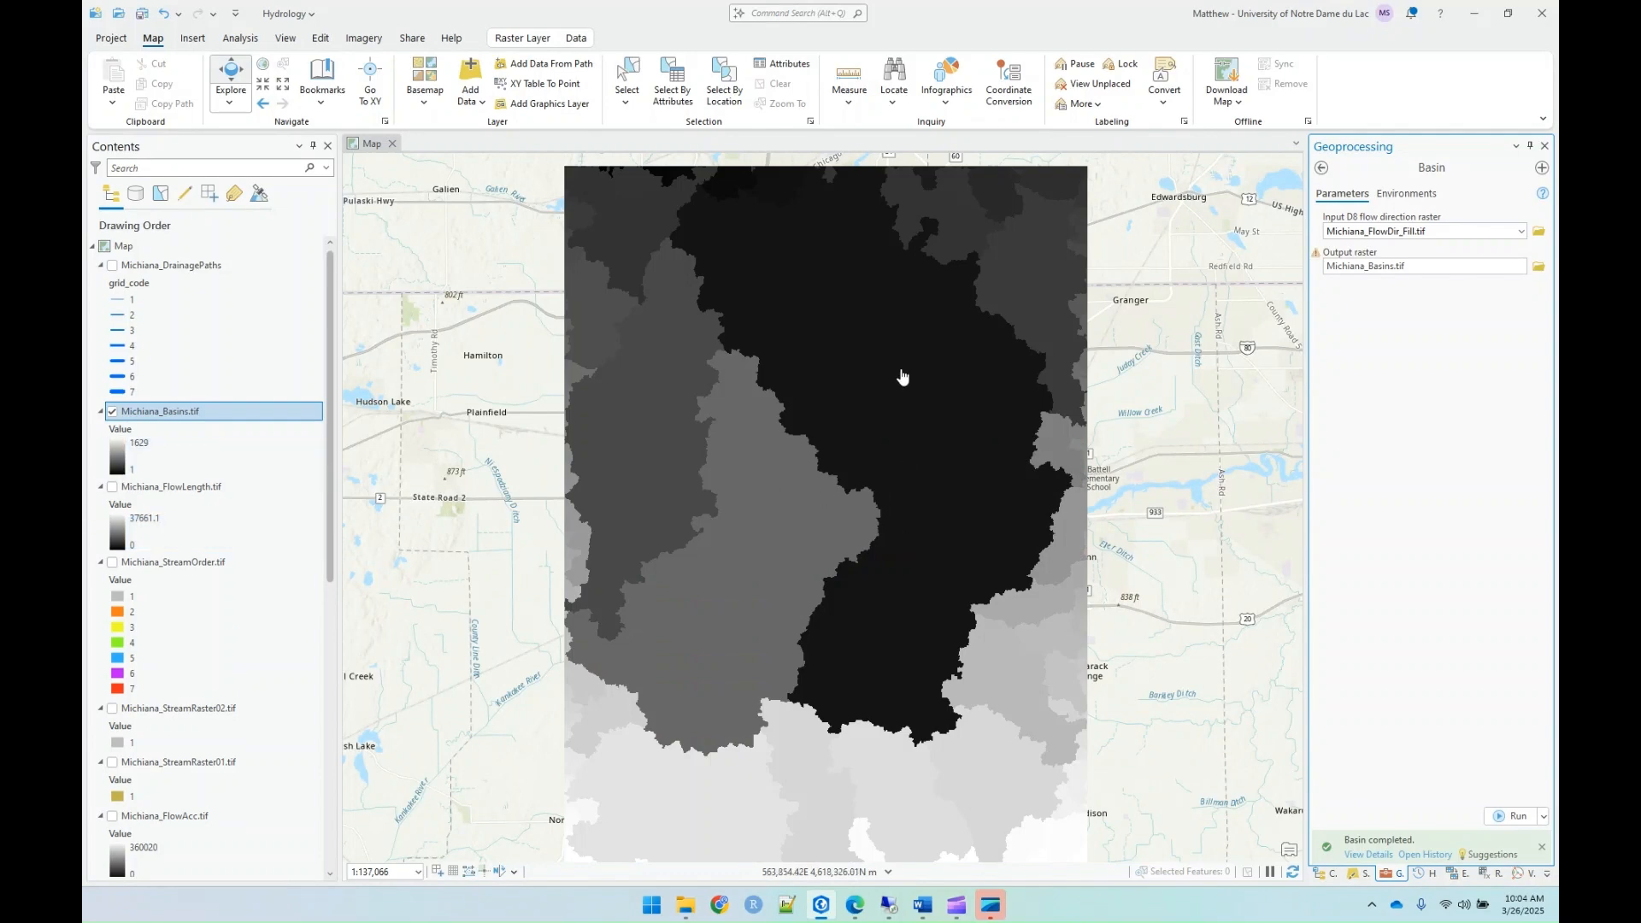
pyautogui.click(112, 266)
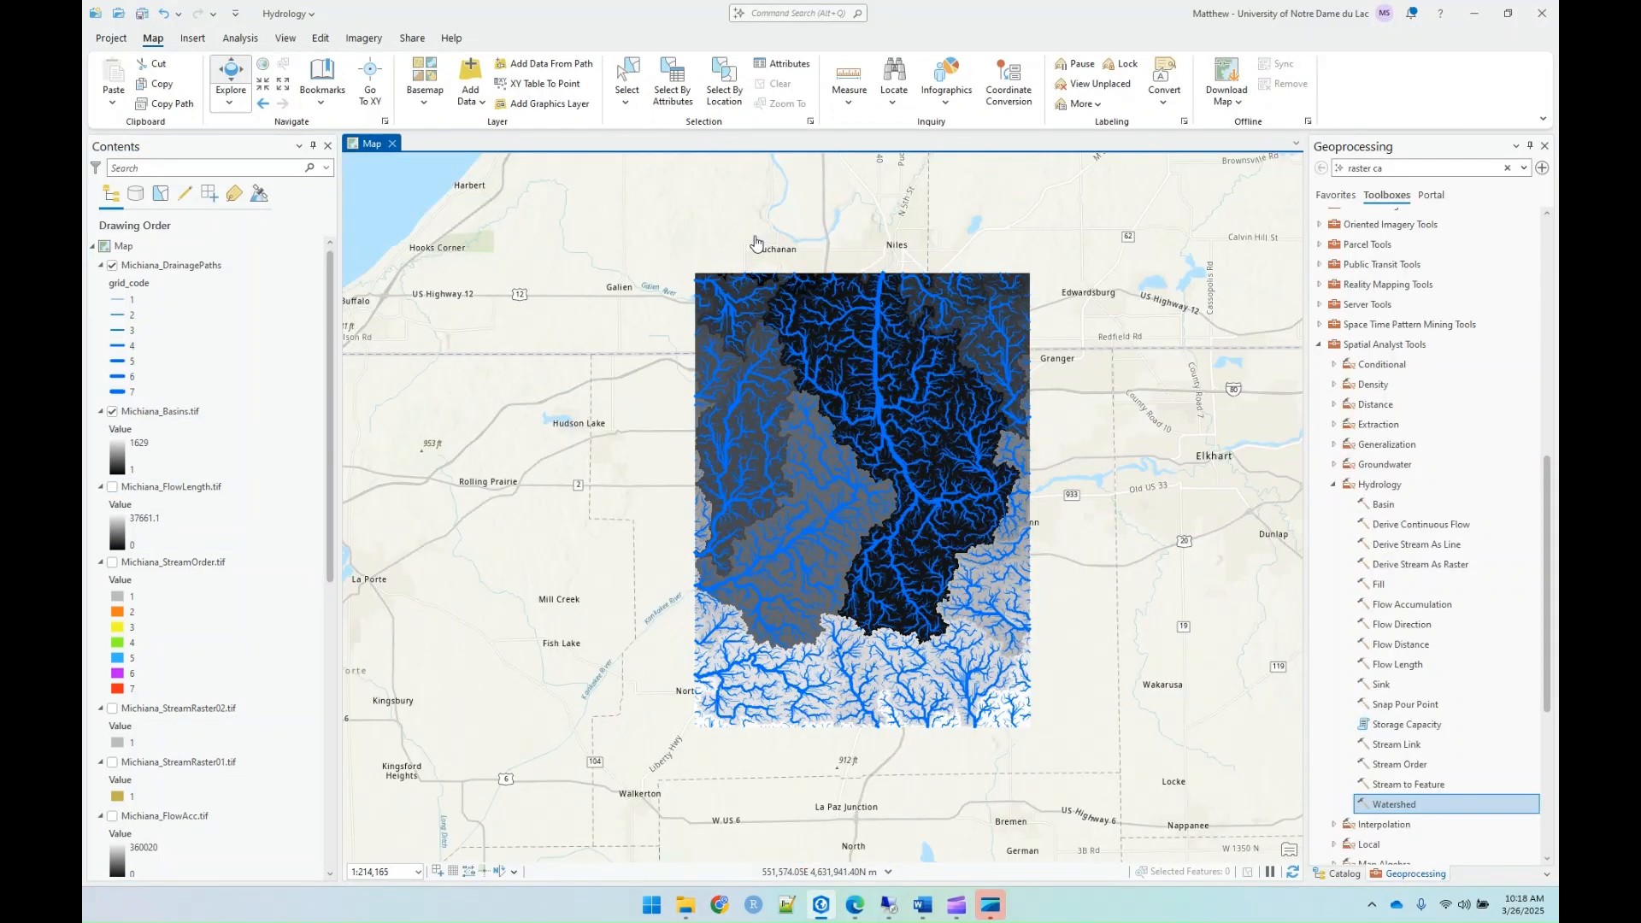
pyautogui.click(112, 265)
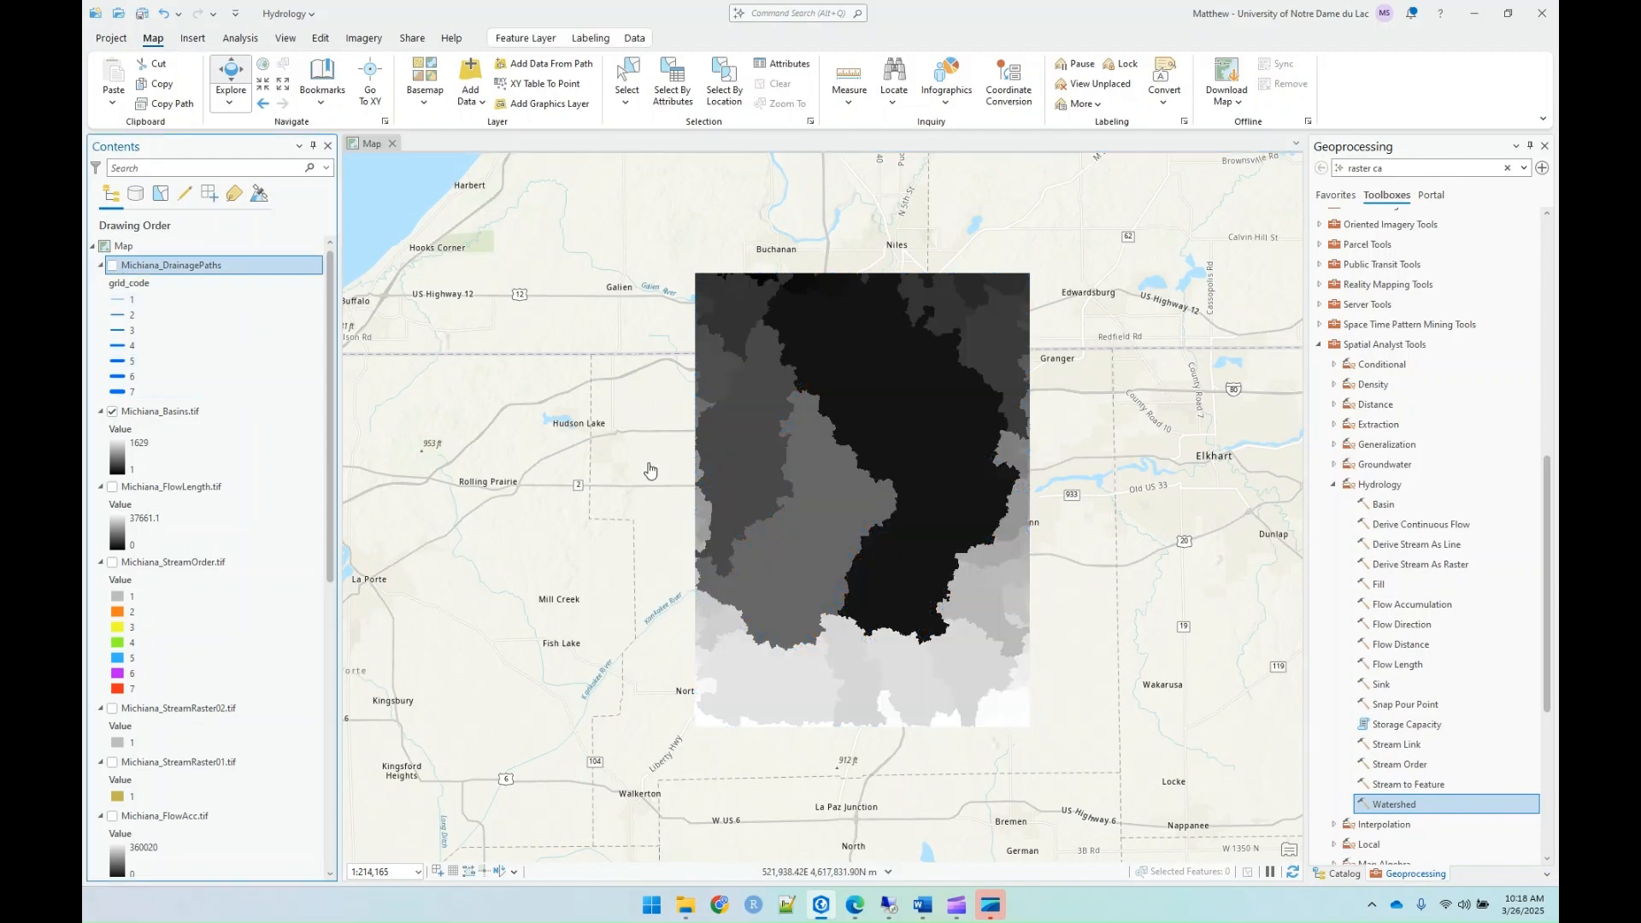
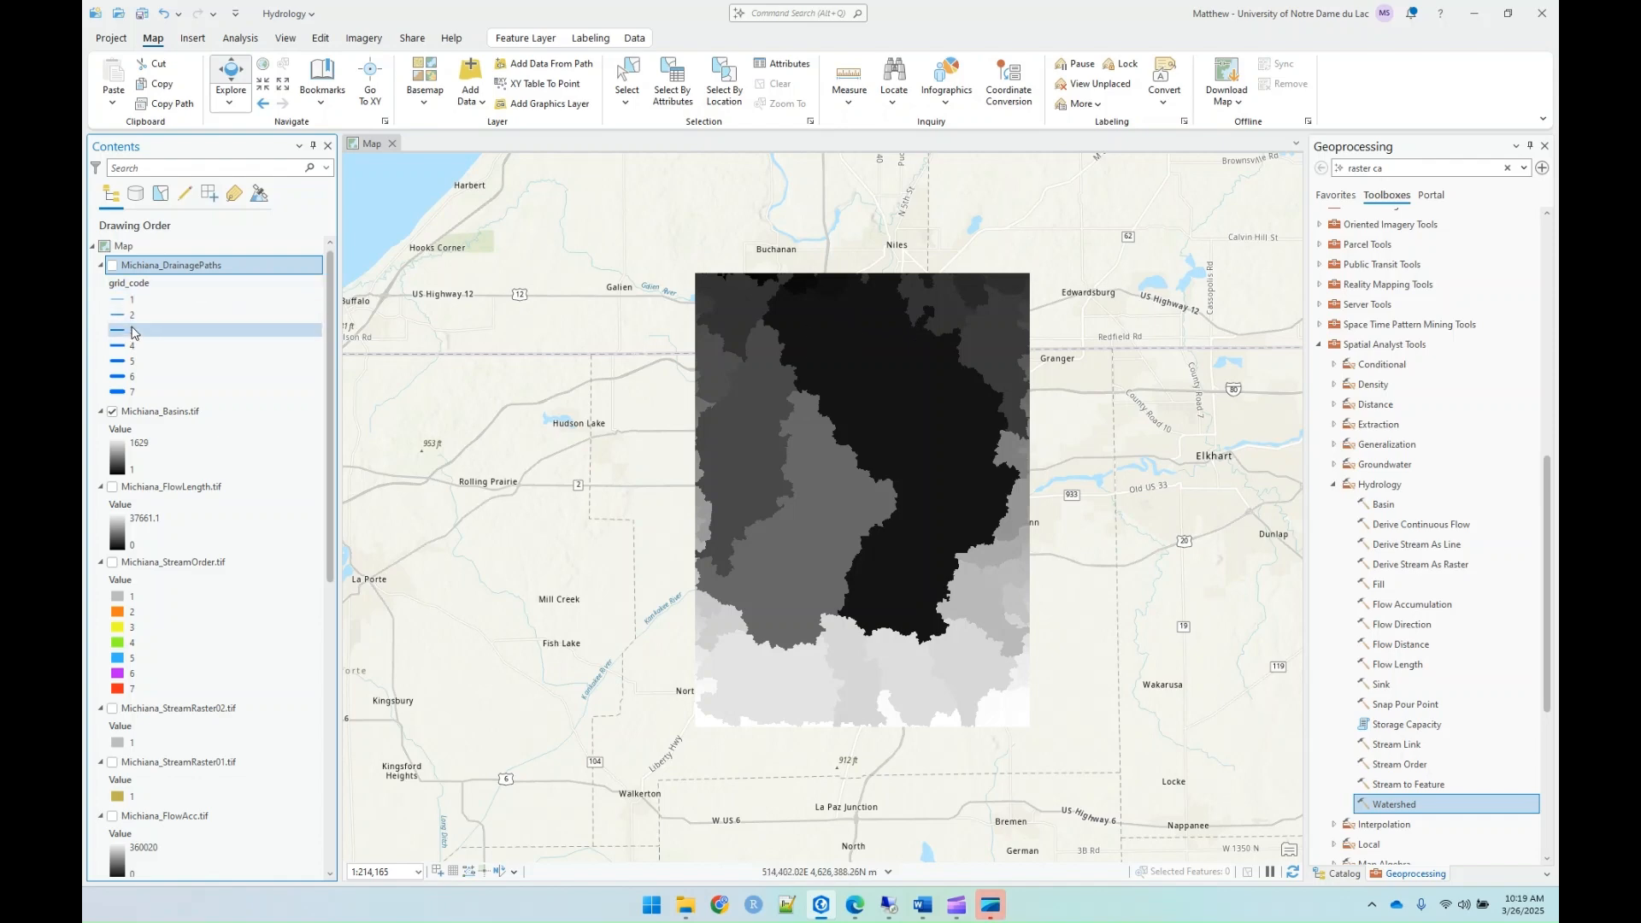
# Step: Hide the Michiana_Basins.tif layer and start a new shapefile in the Lab09_Hydrology project folder
pyautogui.click(111, 414)
pyautogui.click(110, 414)
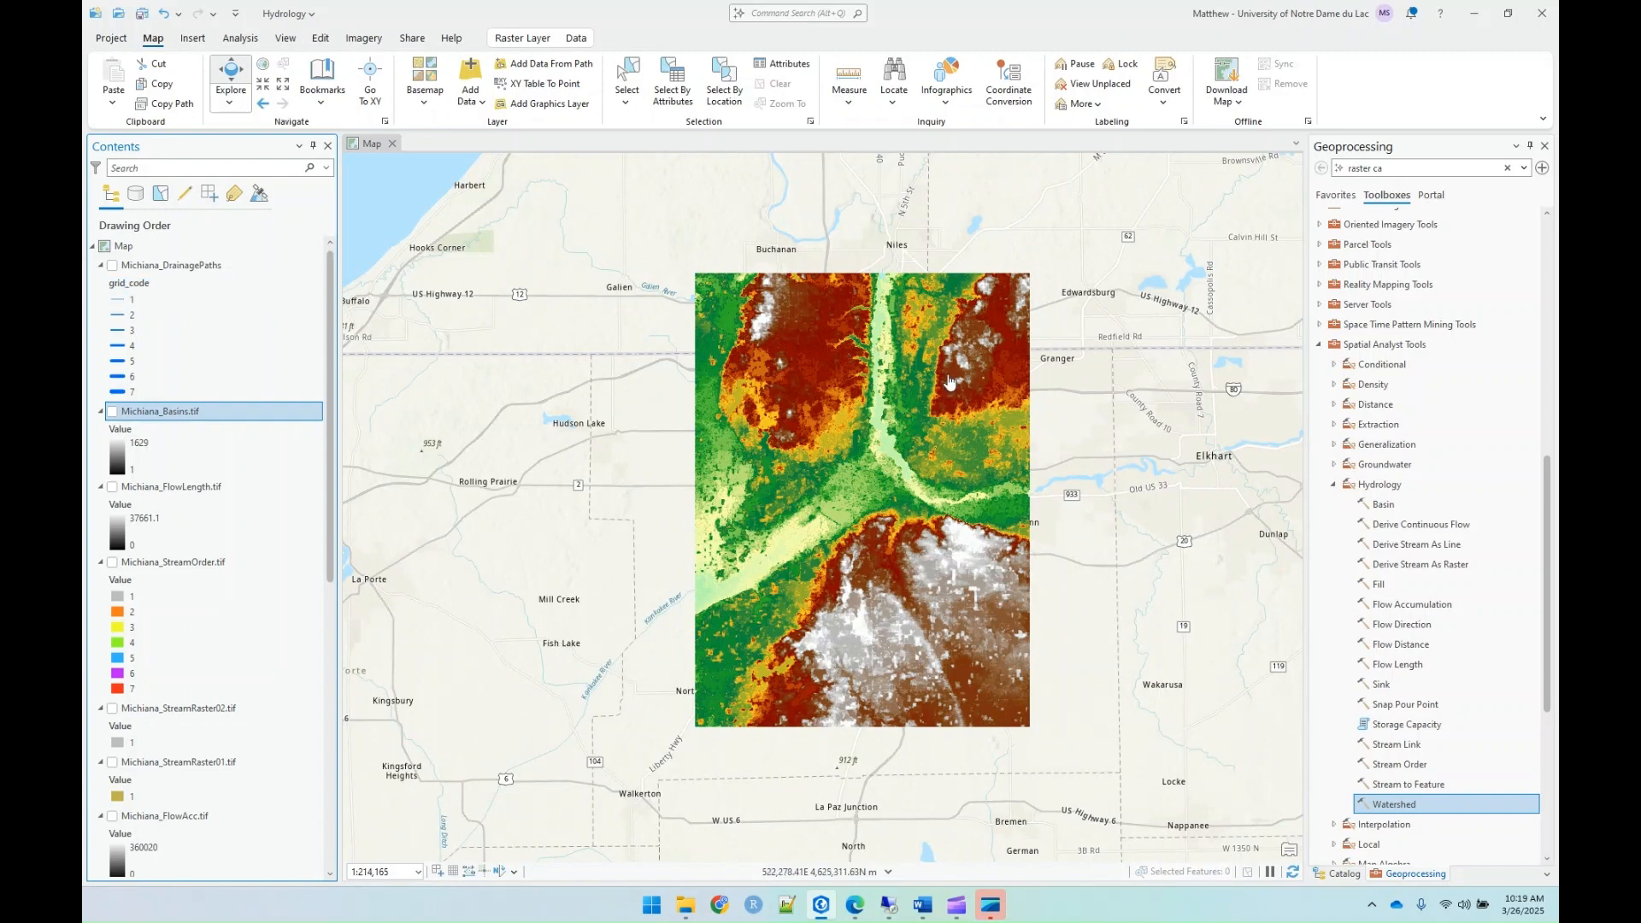
pyautogui.click(1345, 873)
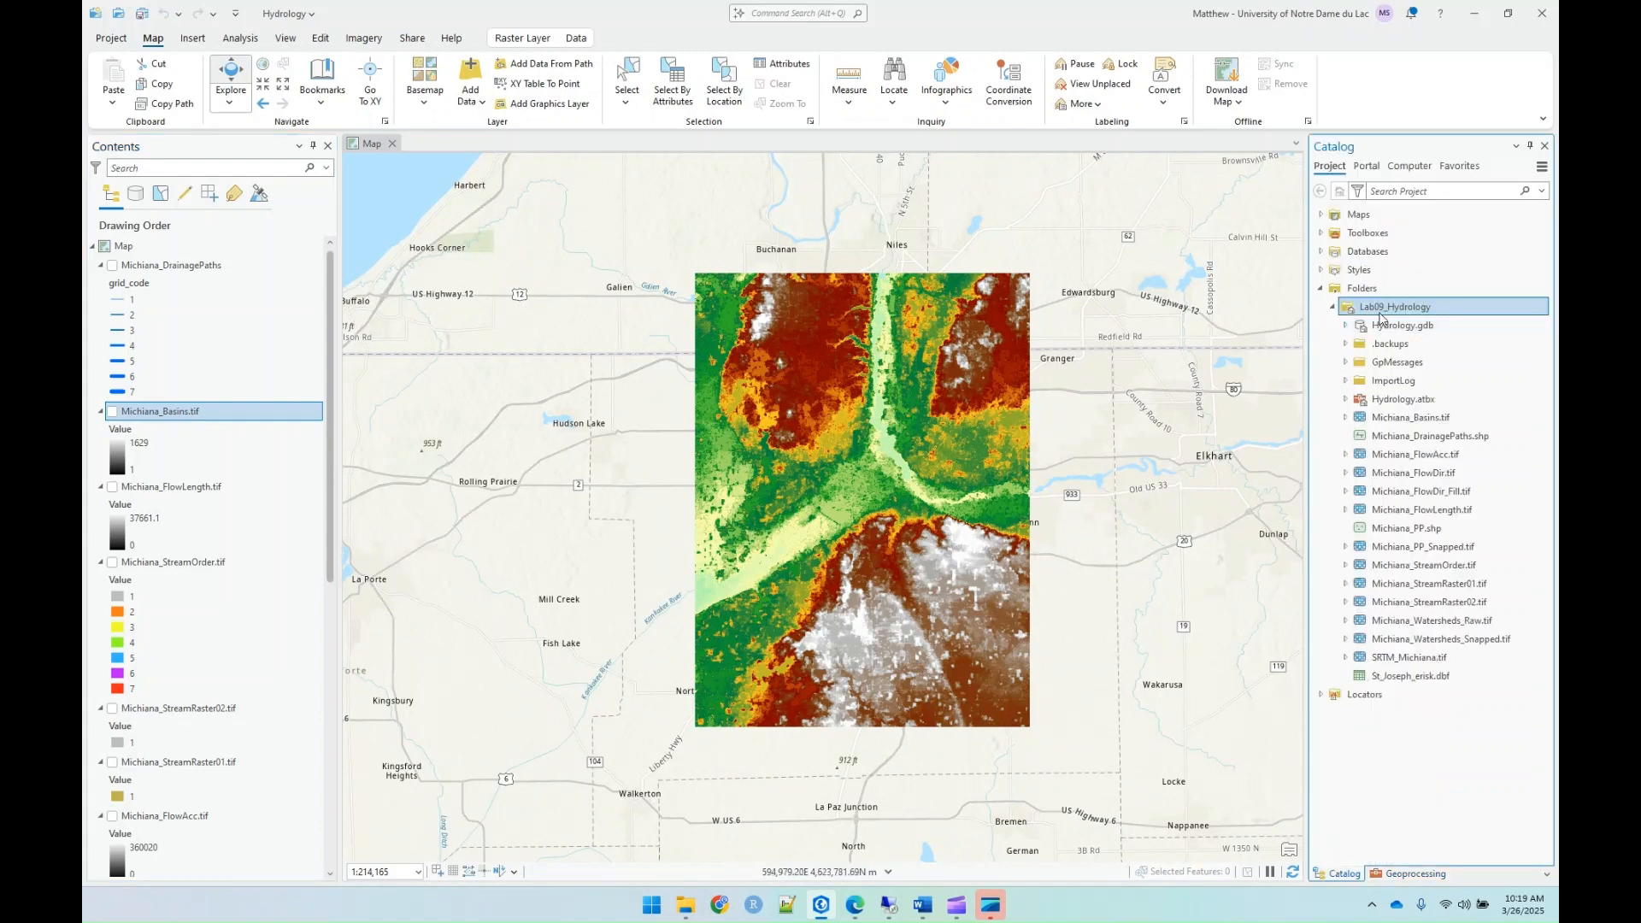
pyautogui.moveTo(1380, 318)
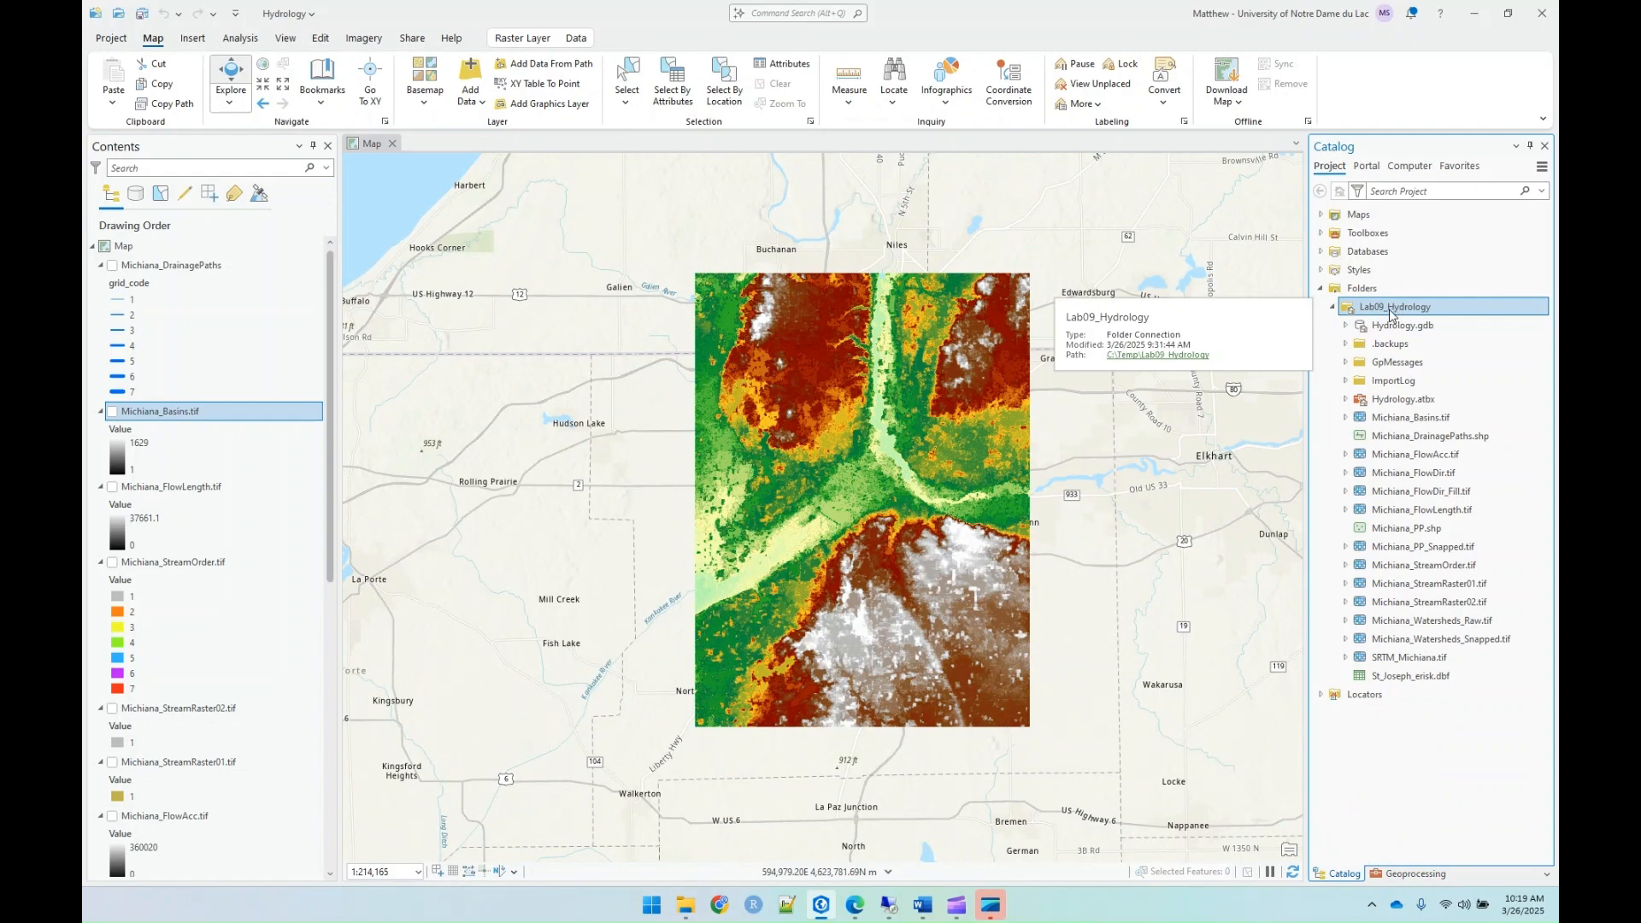
pyautogui.rightClick(1390, 316)
pyautogui.moveTo(1213, 333)
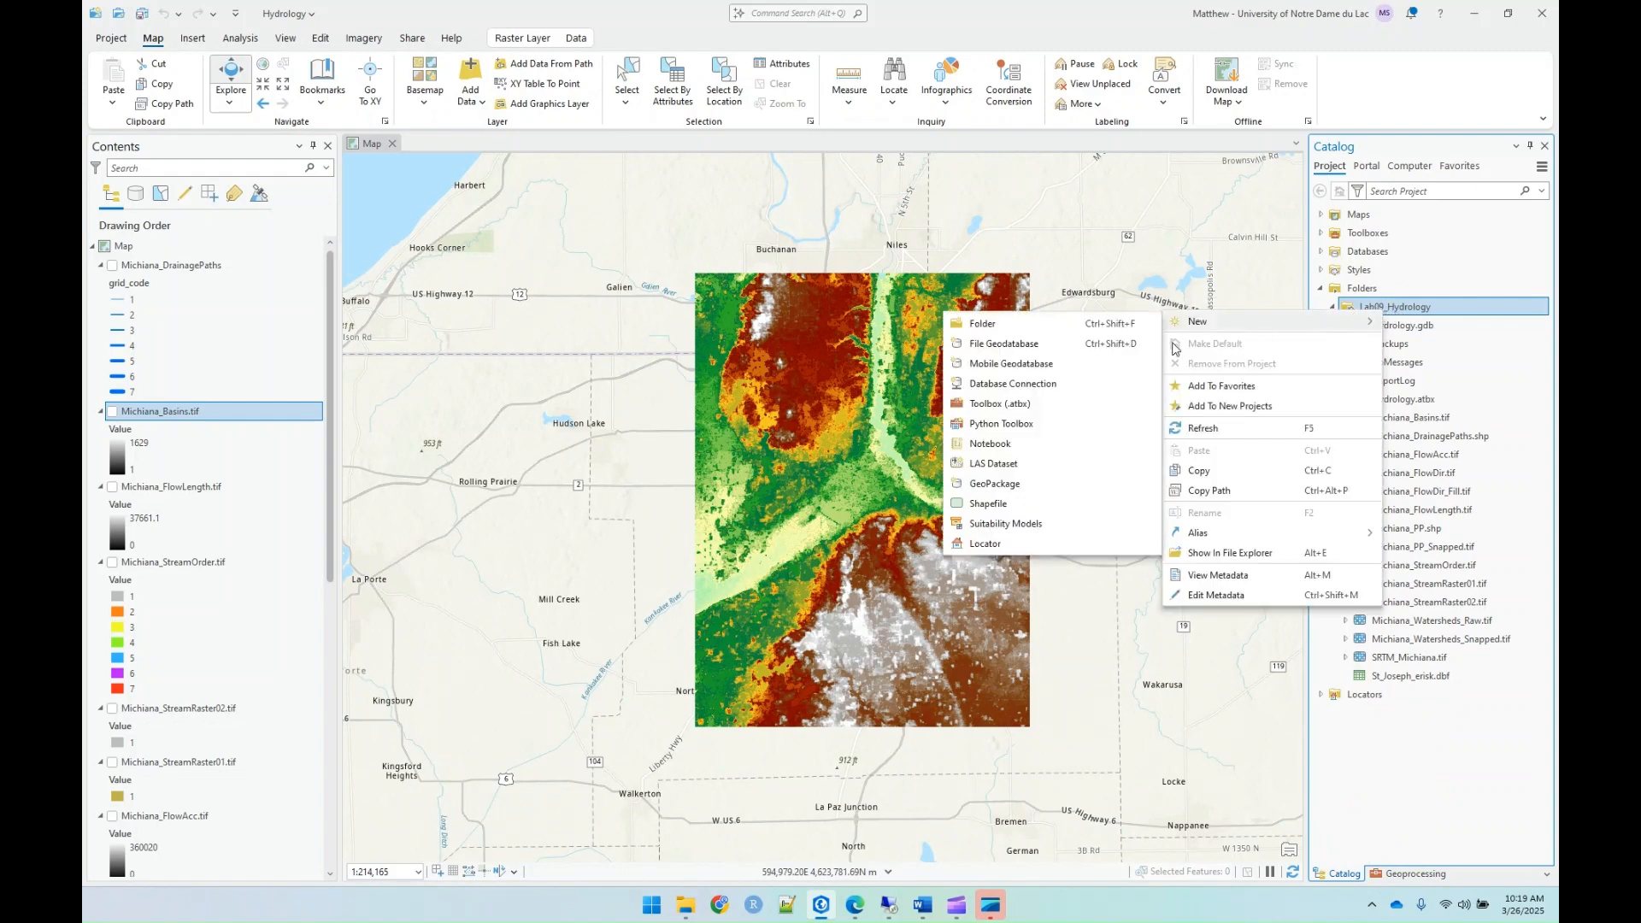
pyautogui.click(1006, 505)
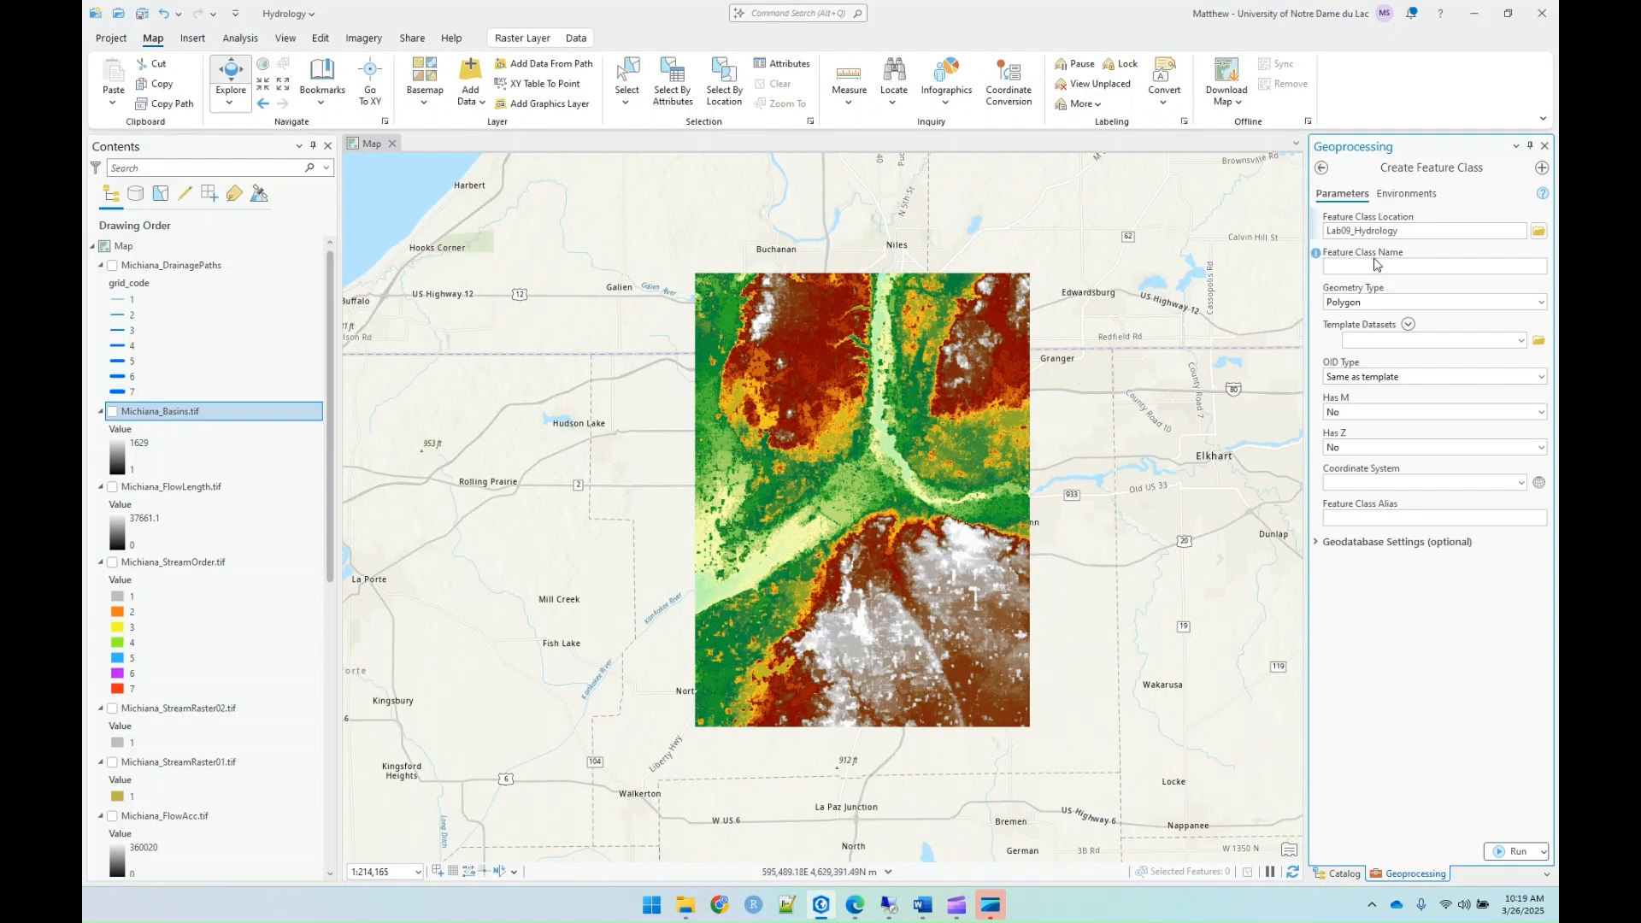
# Step: Name the new feature class Michiana_PP and set its geometry type to Point
pyautogui.click(1427, 267)
pyautogui.write('Michiana_PP')
pyautogui.click(1540, 302)
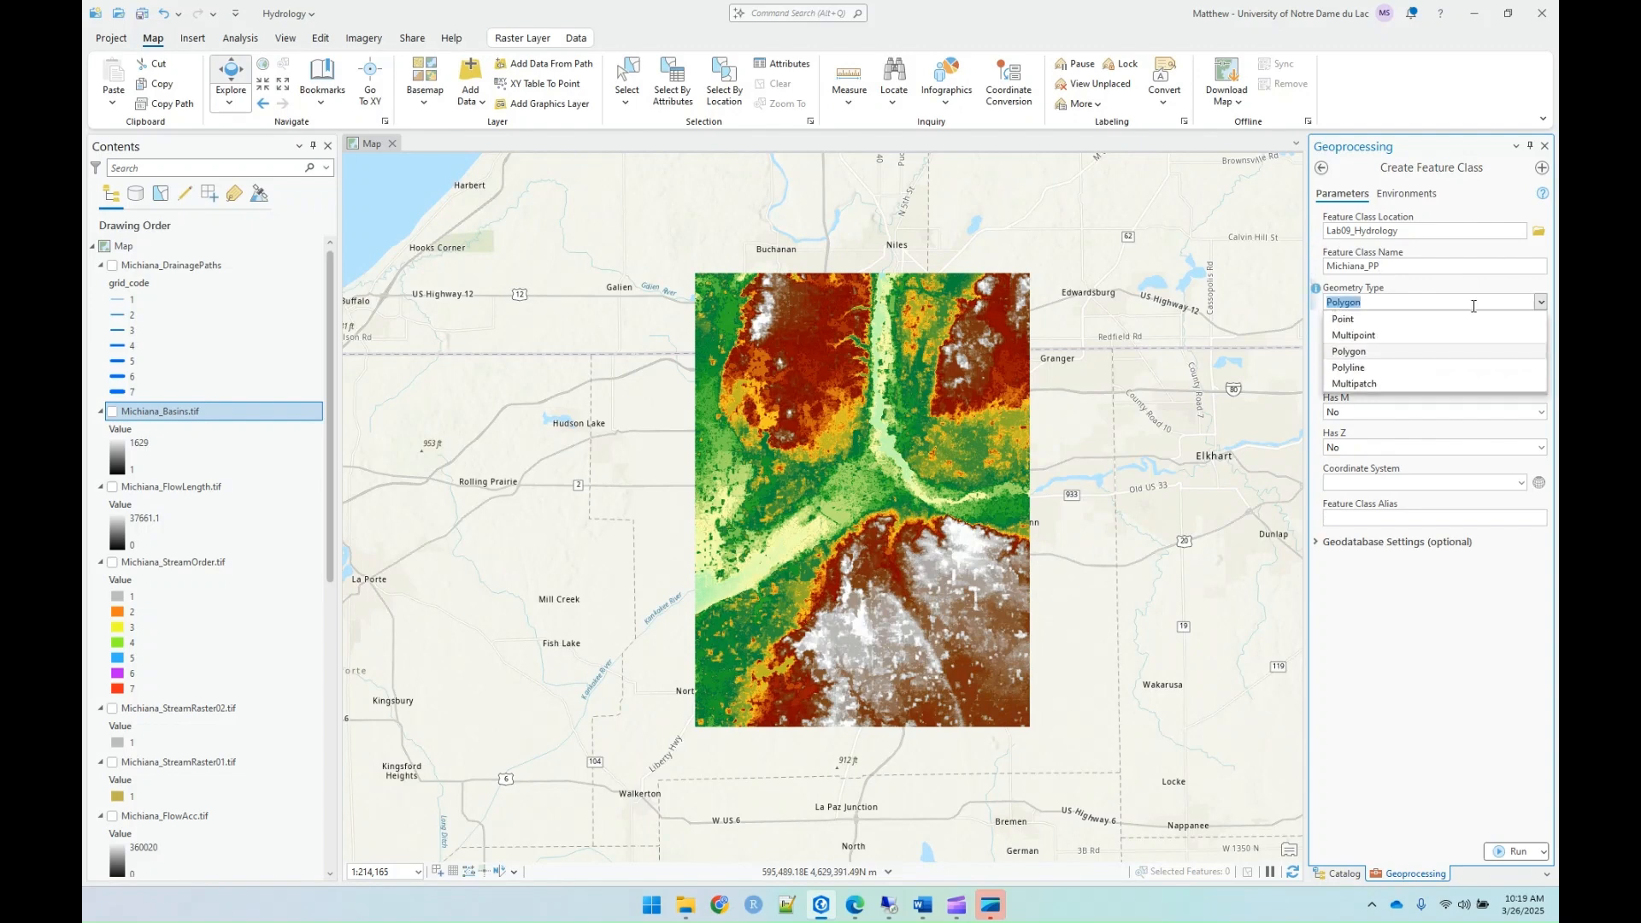
pyautogui.click(1379, 321)
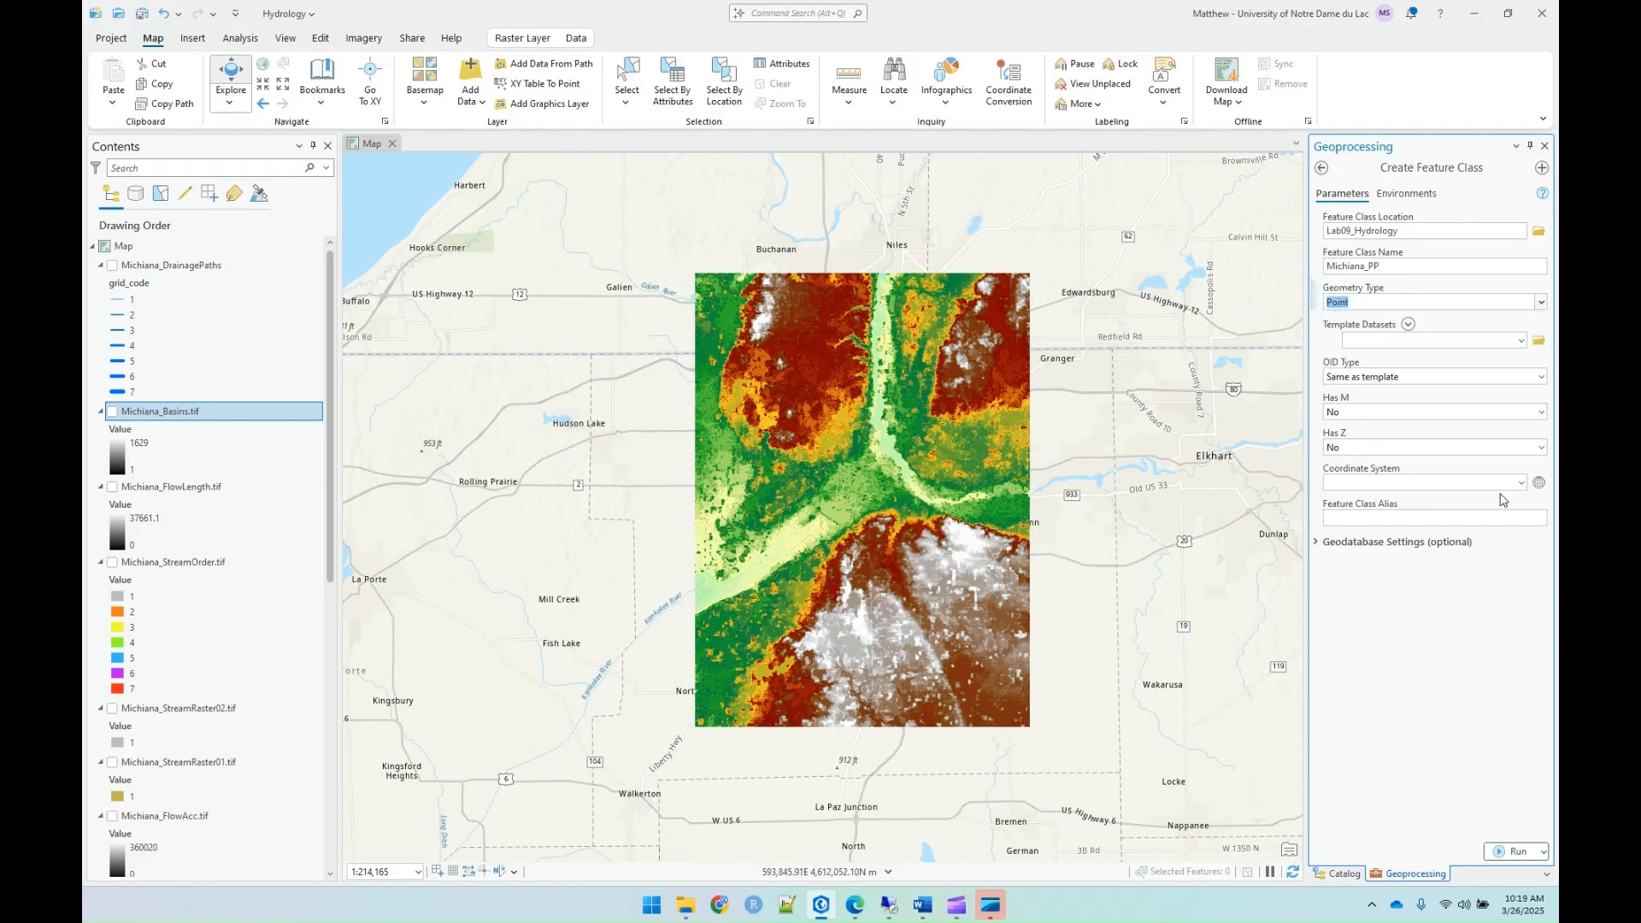
# Step: Assign the layers' WGS 1984 UTM Zone 16N coordinate system to the new feature class and run Create Feature Class
pyautogui.click(1541, 484)
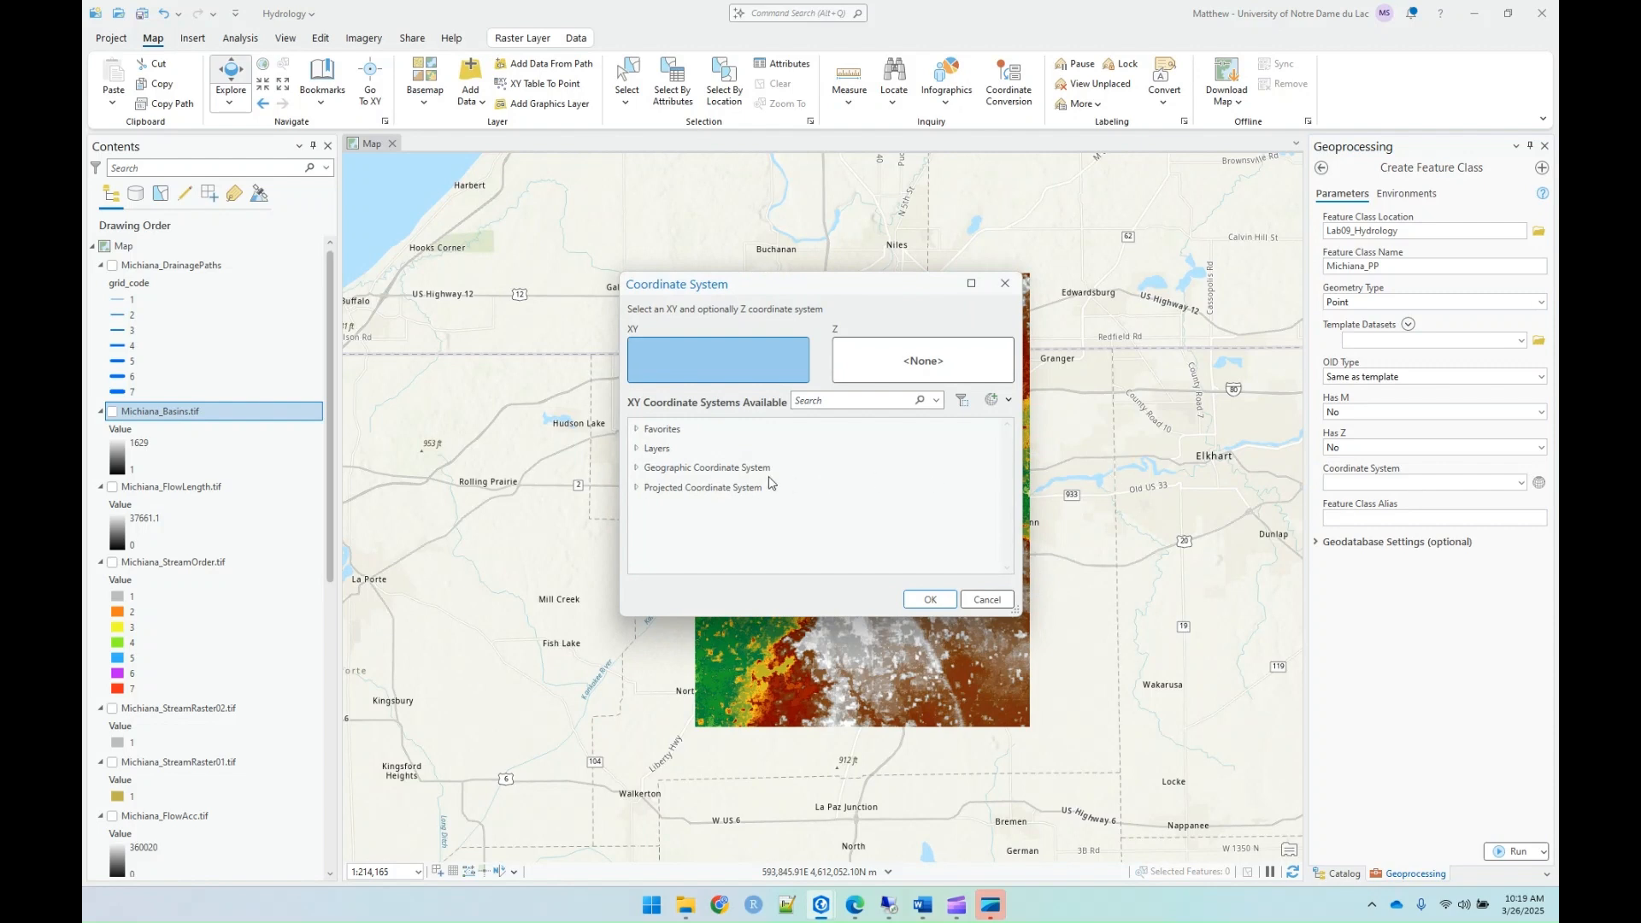
pyautogui.click(635, 450)
pyautogui.click(669, 470)
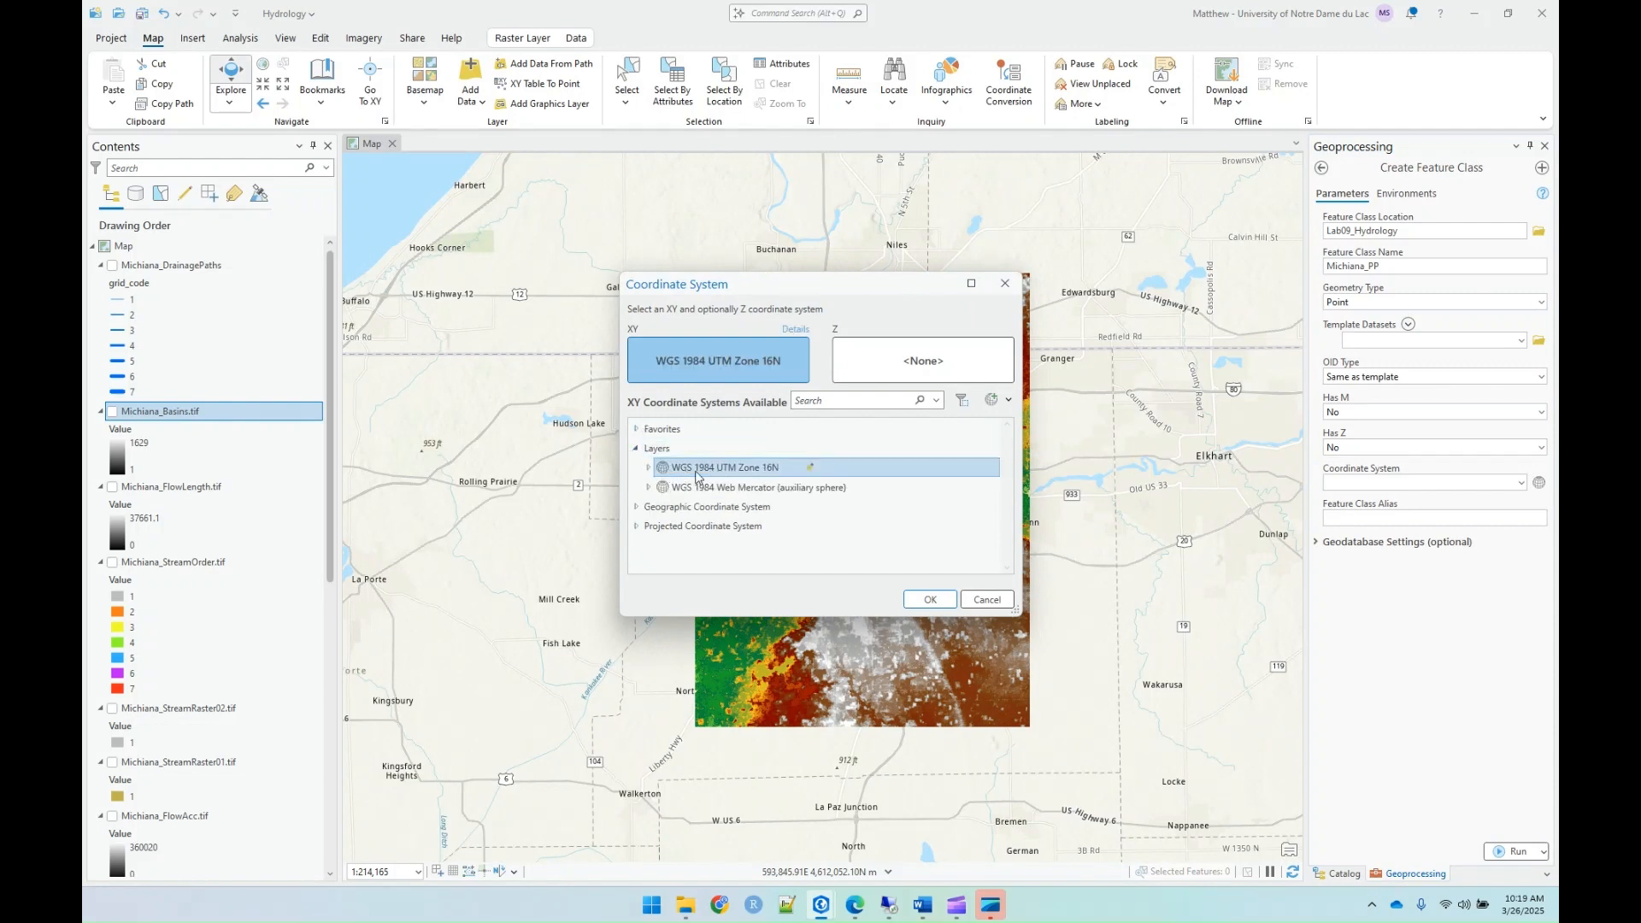
pyautogui.click(928, 603)
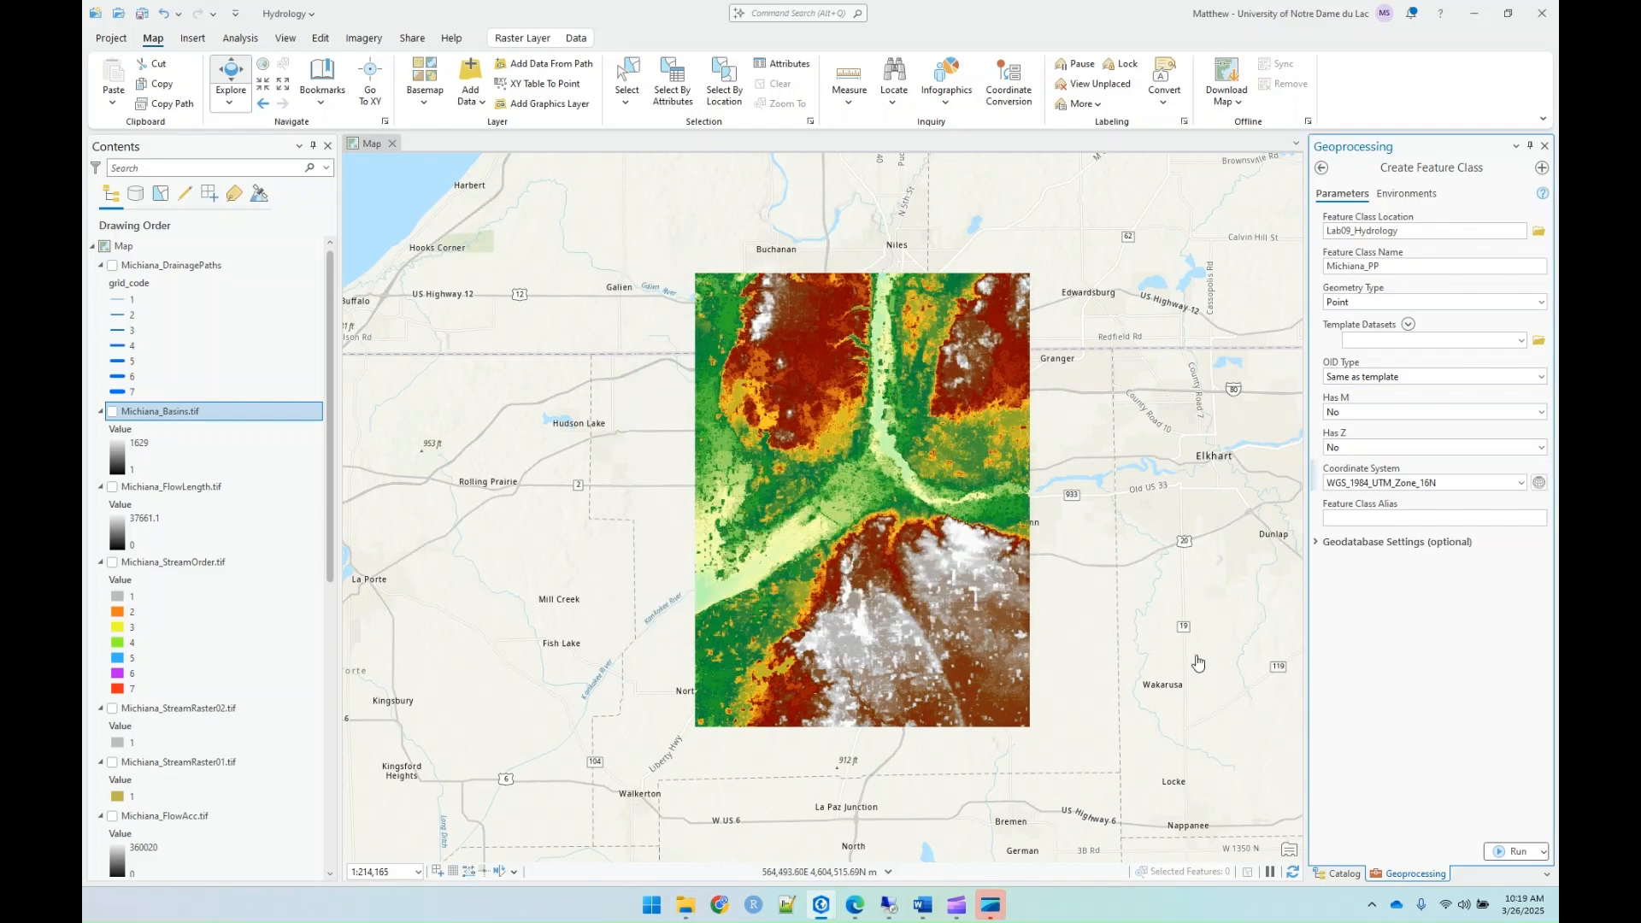
pyautogui.click(1509, 852)
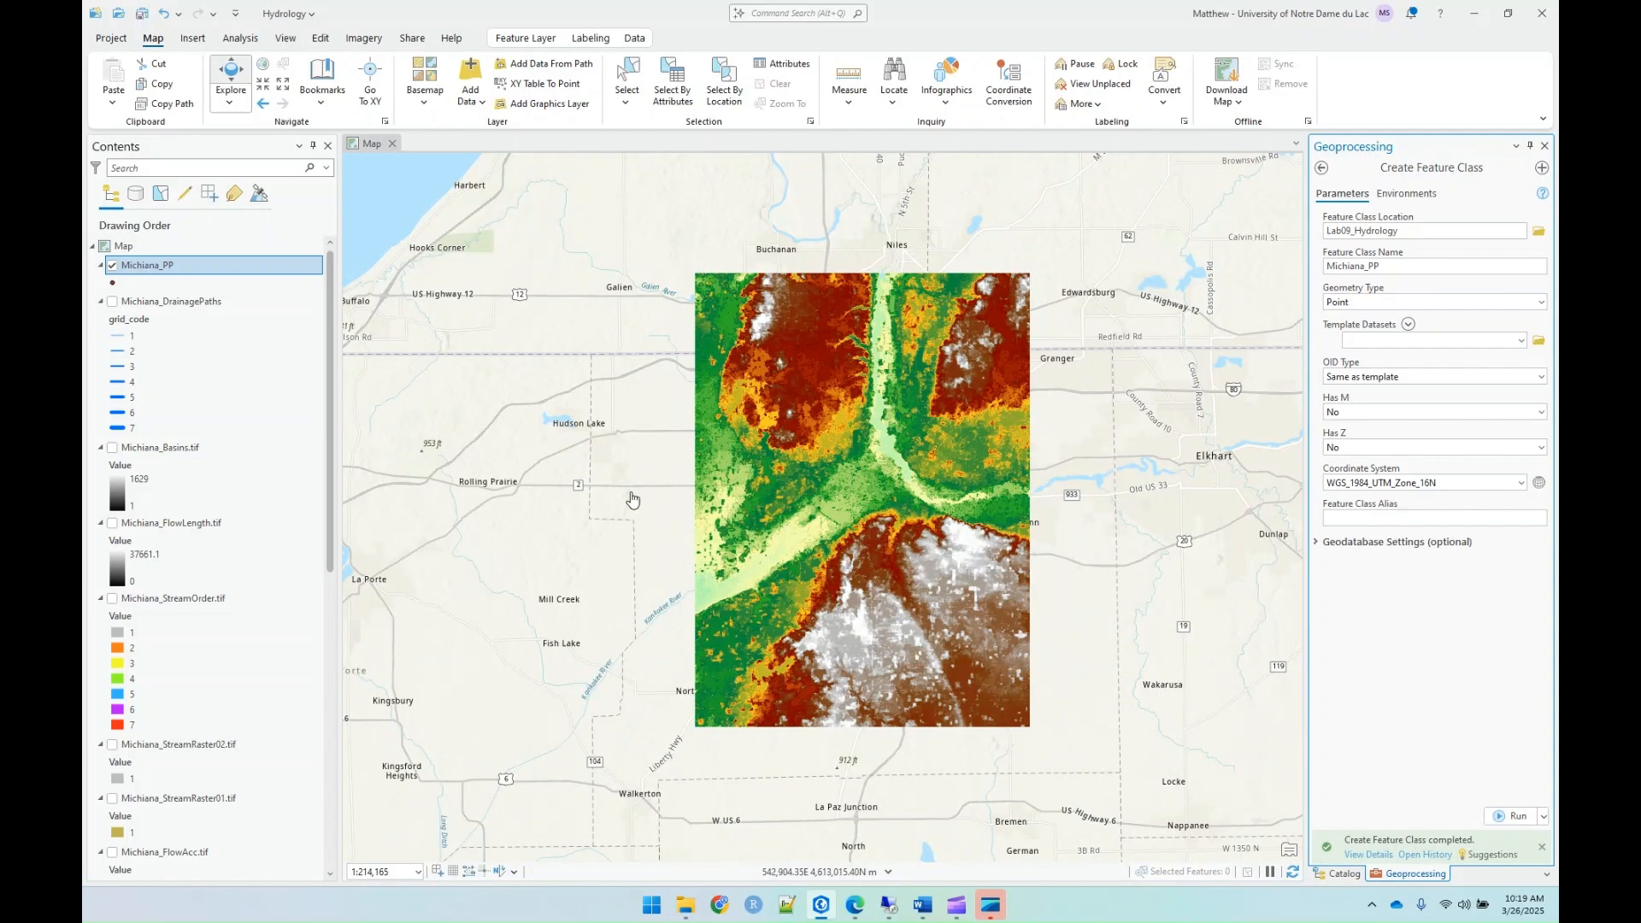
# Step: Create twelve Michiana_PP pour points spread across the DEM, including the river valley and the surrounding uplands
pyautogui.scroll(1, 916, 351)
pyautogui.scroll(1, 915, 350)
pyautogui.click(321, 40)
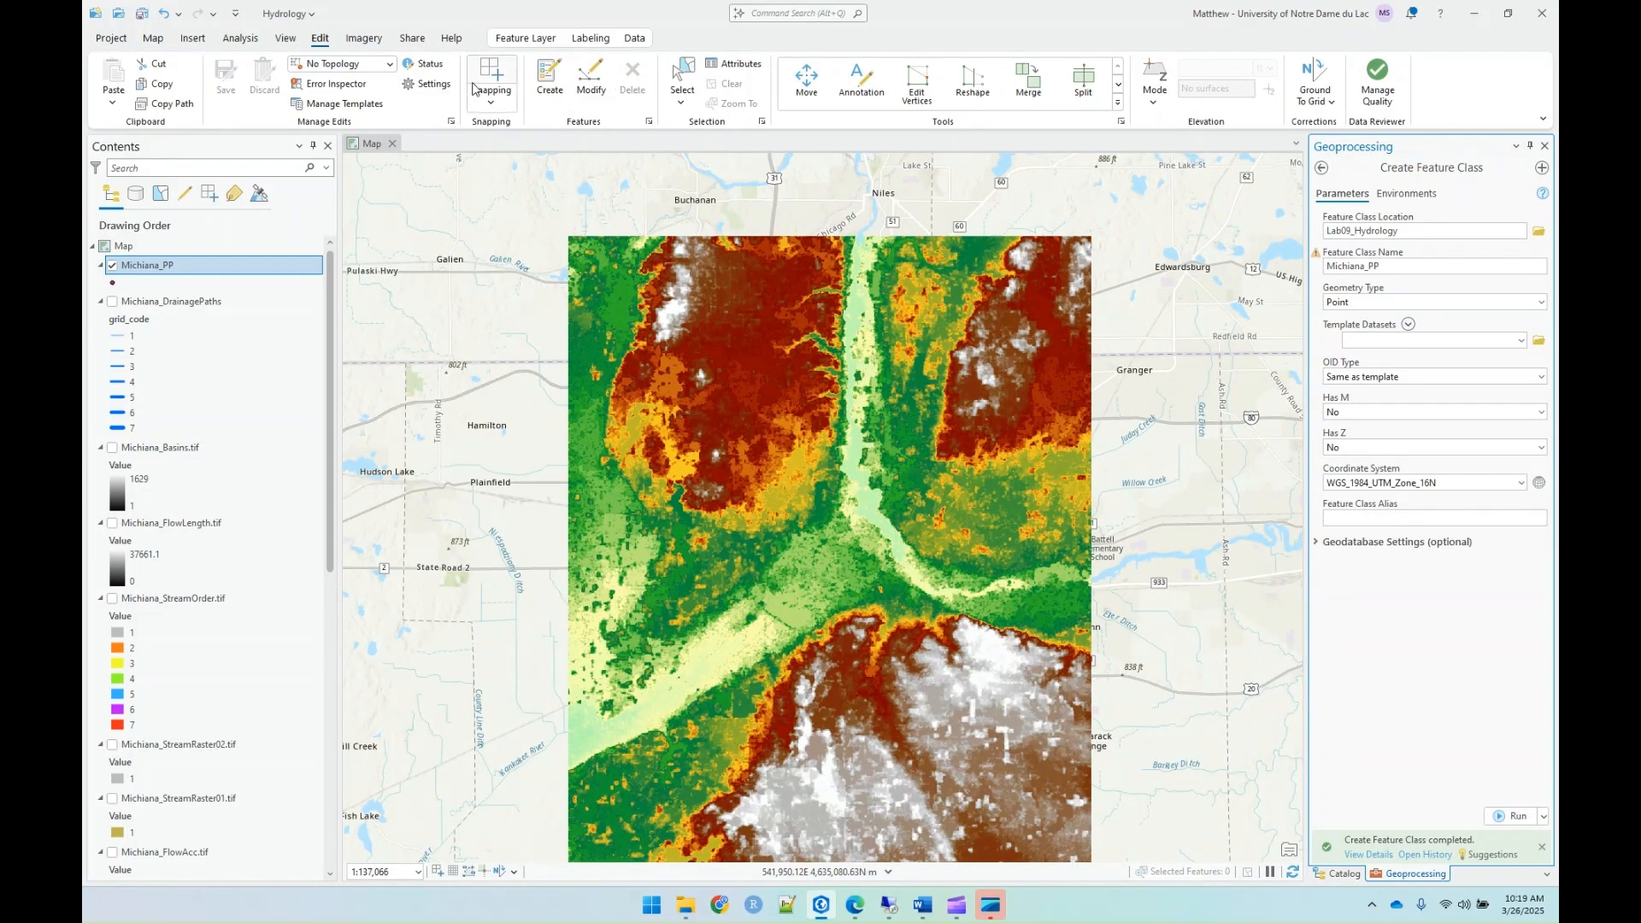
pyautogui.click(547, 78)
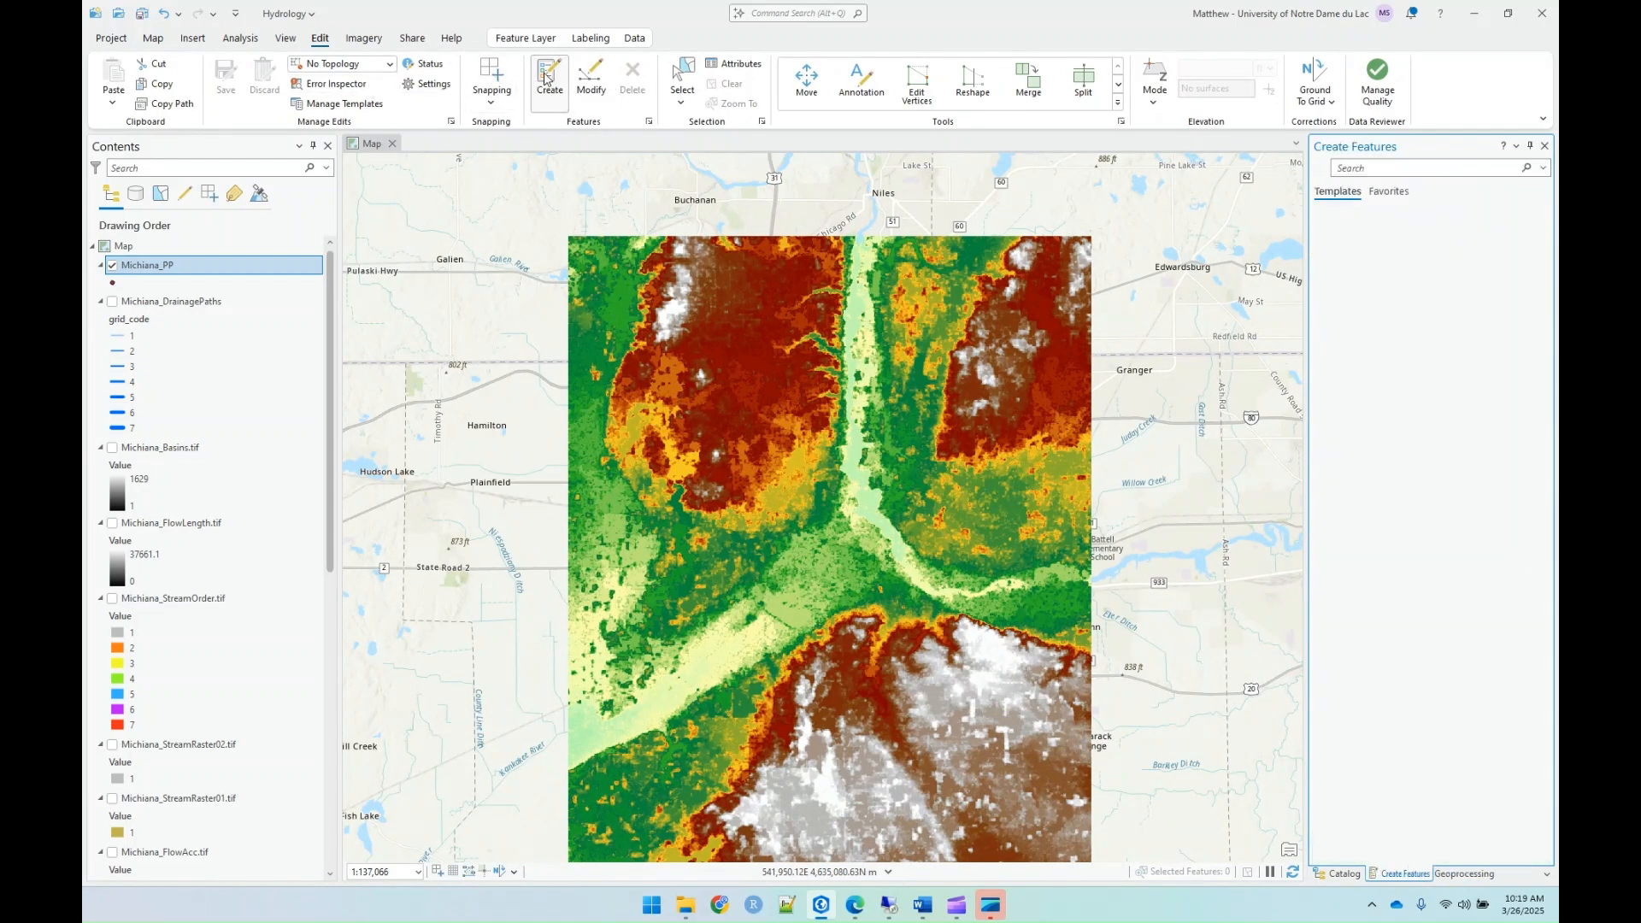
pyautogui.click(1357, 258)
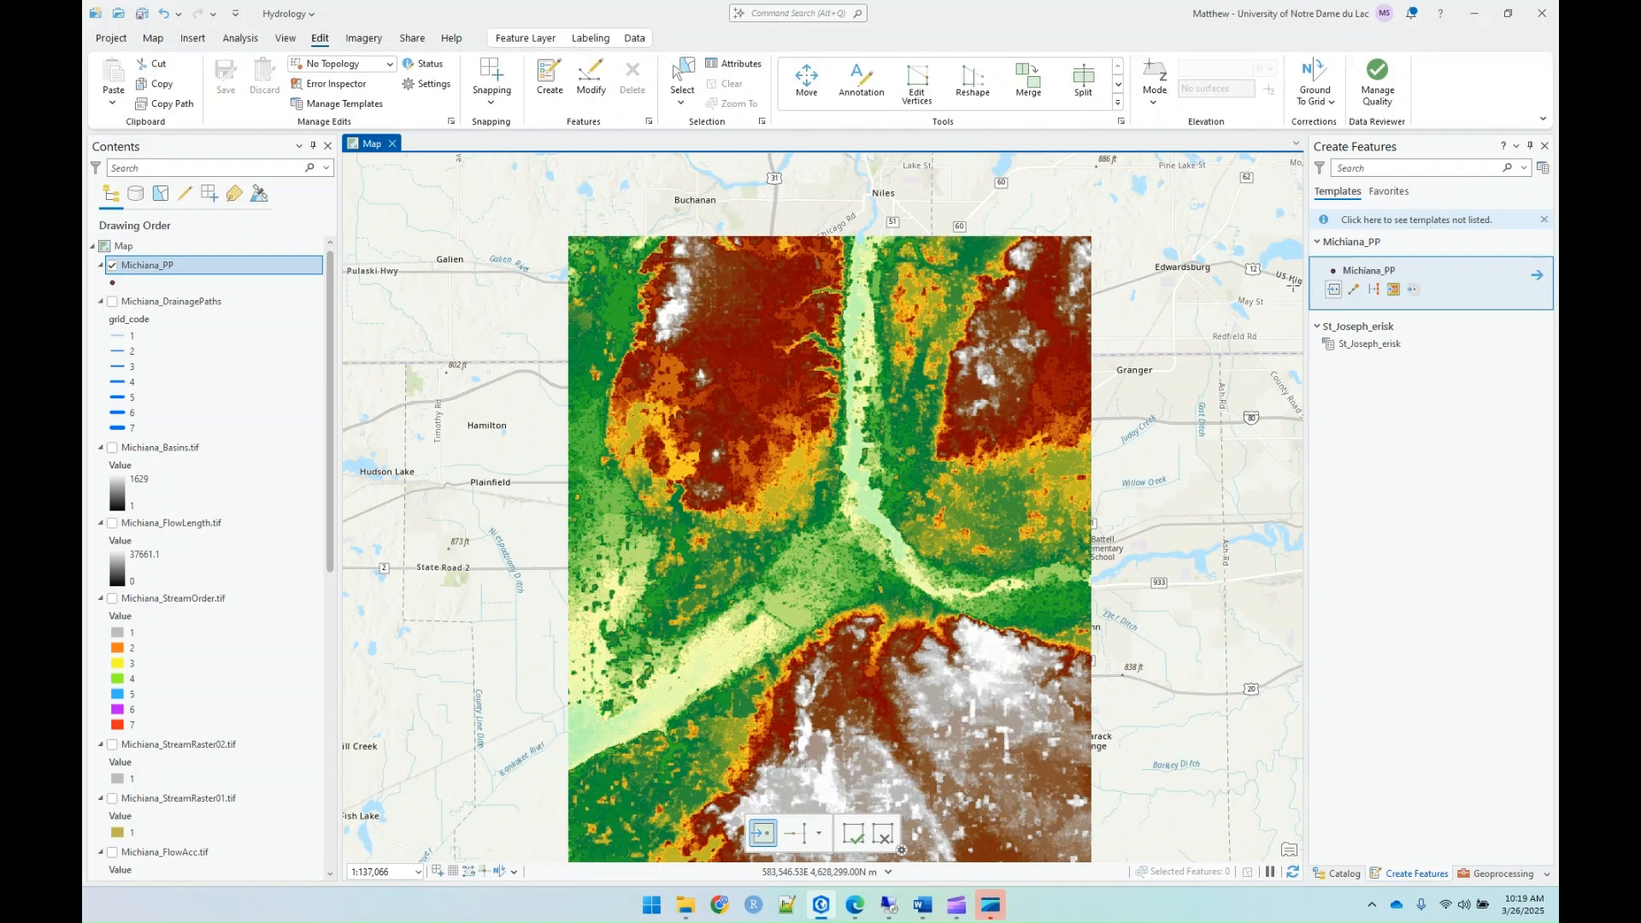
pyautogui.click(857, 259)
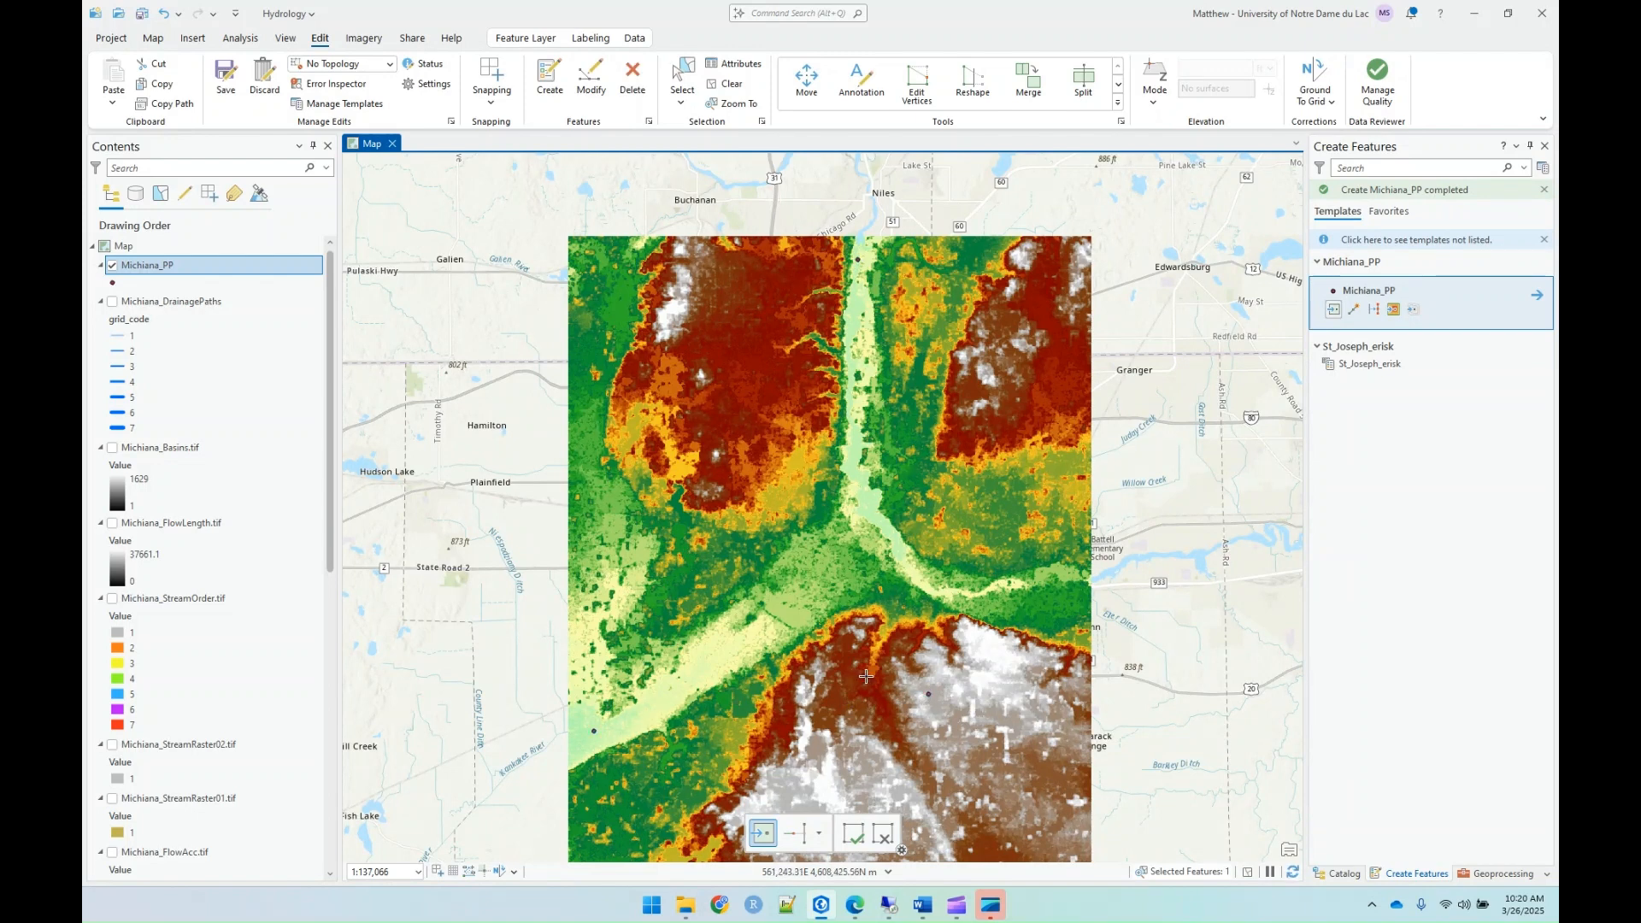
pyautogui.click(732, 330)
pyautogui.click(1011, 373)
pyautogui.click(978, 827)
pyautogui.click(752, 735)
# Step: Open the Michiana_PP attribute table and number the points' Id field consecutively from 1 to 12
pyautogui.rightClick(155, 272)
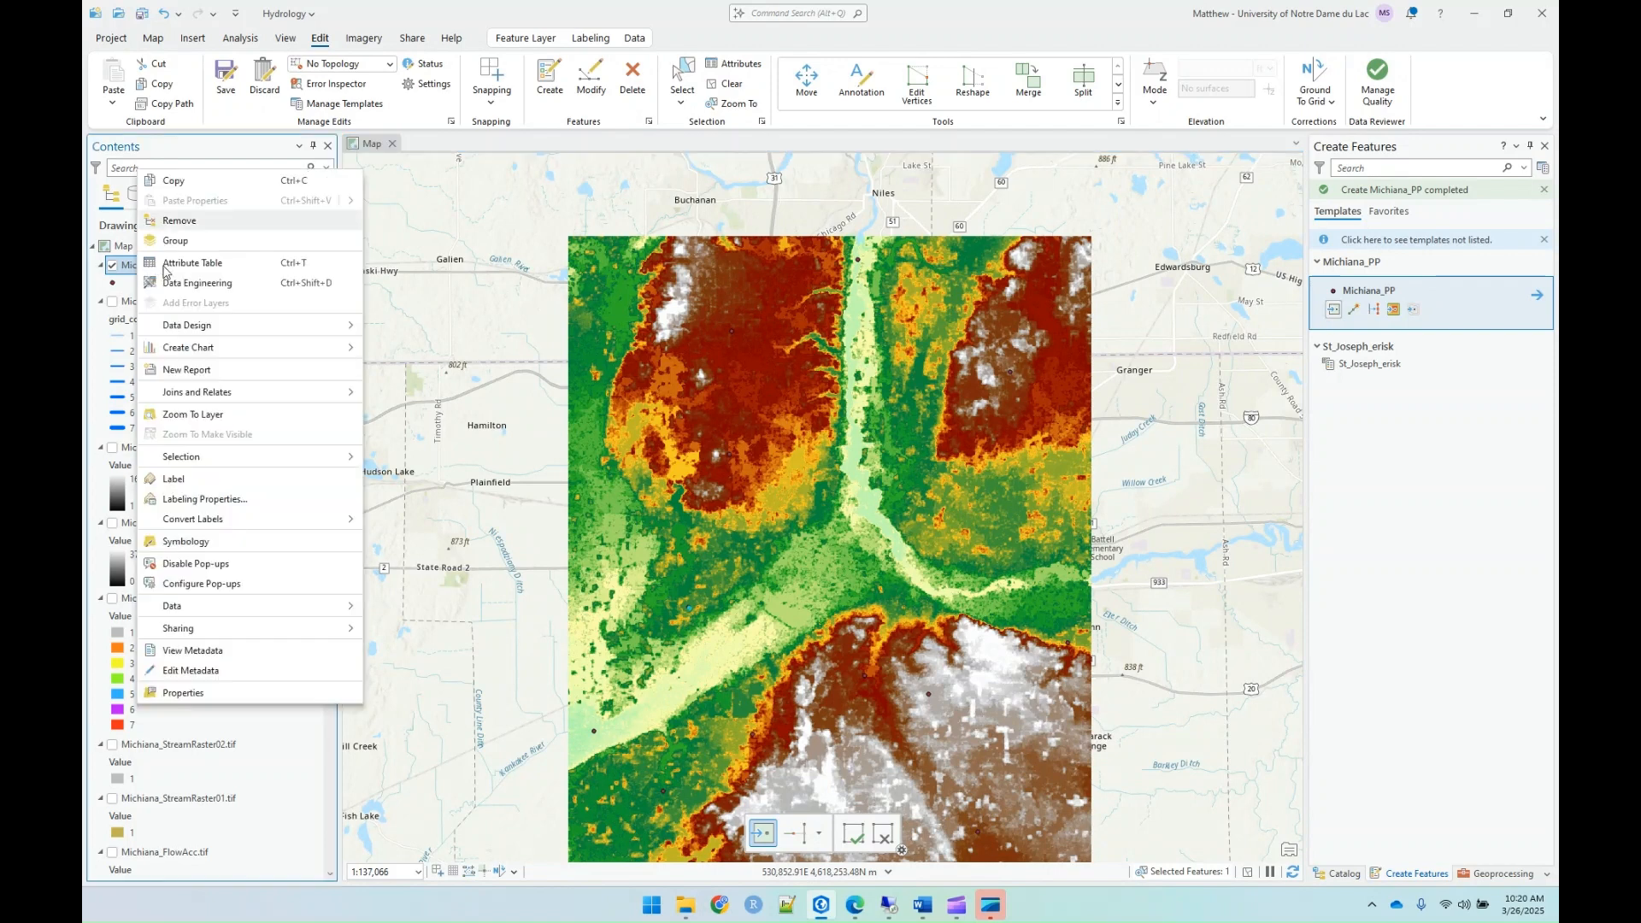
pyautogui.click(180, 263)
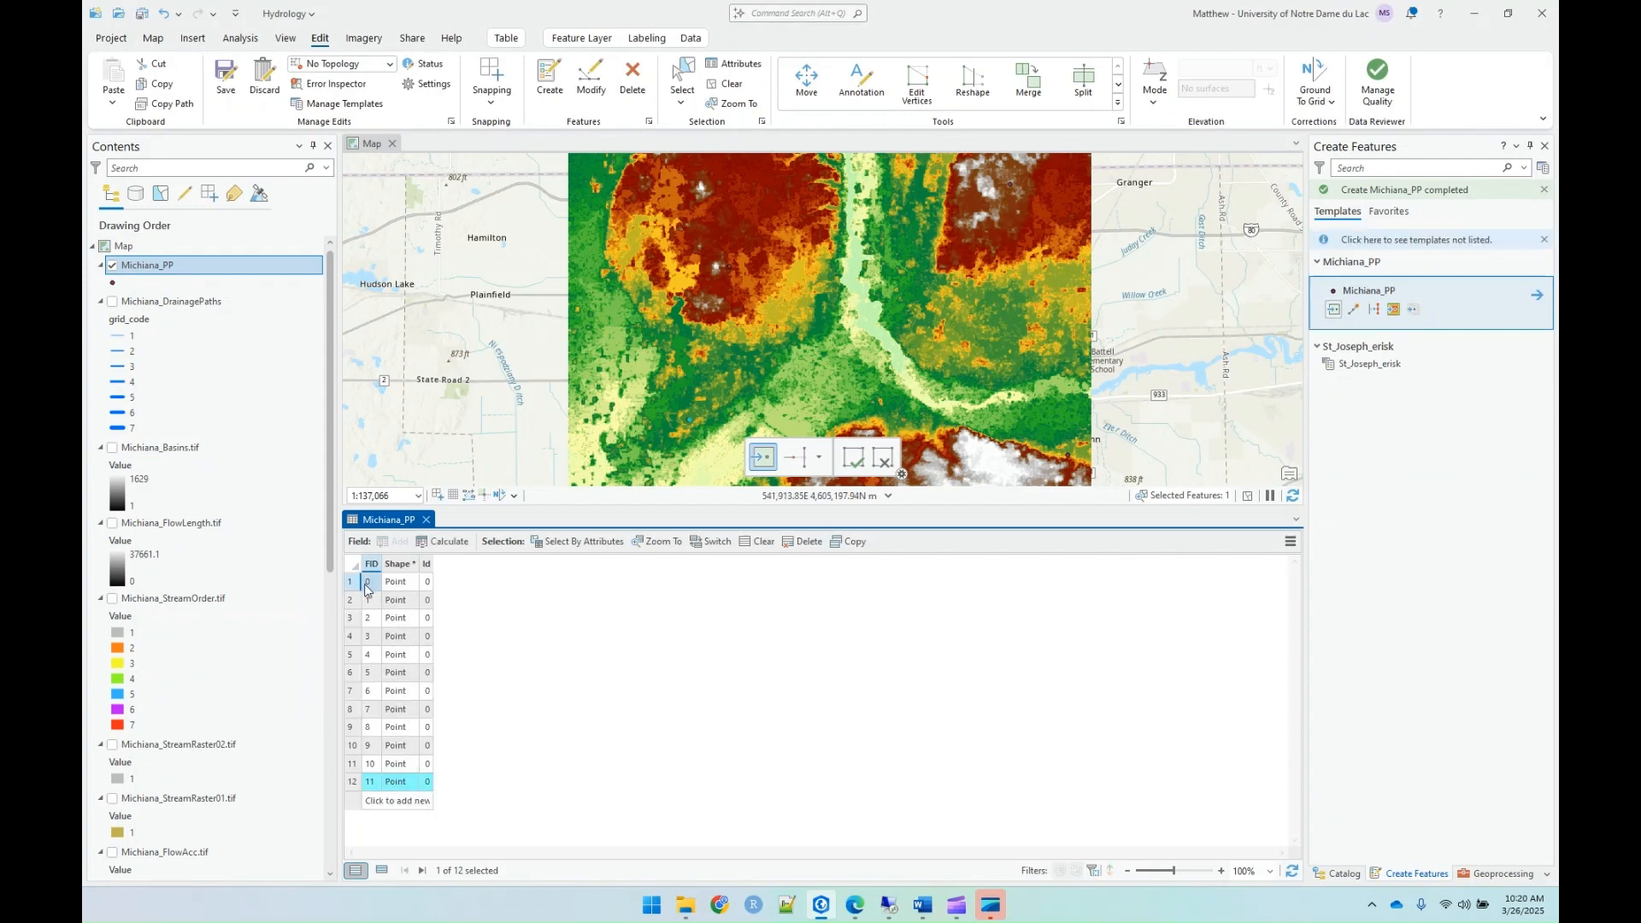
pyautogui.click(426, 586)
pyautogui.write('1')
pyautogui.press('Return')
pyautogui.write('2')
pyautogui.press('Return')
pyautogui.write('3')
pyautogui.press('Return')
pyautogui.write('4')
pyautogui.press('Return')
pyautogui.press('Return')
pyautogui.write('6')
pyautogui.press('Return')
pyautogui.write('7')
pyautogui.press('Return')
pyautogui.write('8')
pyautogui.press('Return')
pyautogui.write('9')
pyautogui.press('Return')
pyautogui.write('10')
pyautogui.press('Return')
pyautogui.write('11')
pyautogui.press('Return')
pyautogui.write('12')
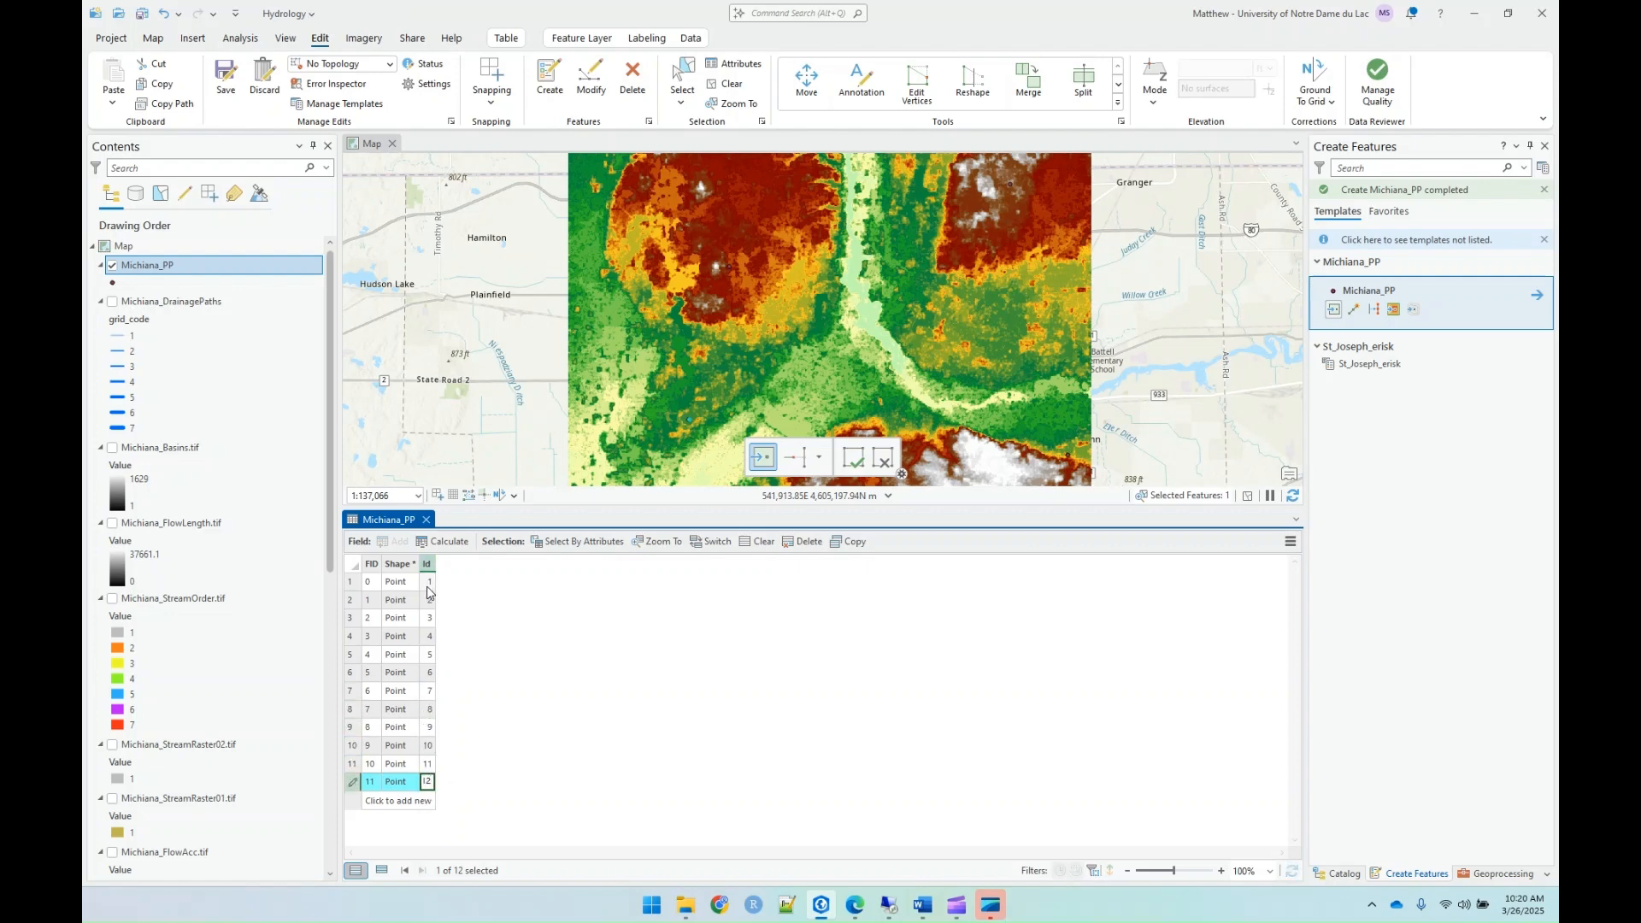
pyautogui.press('Return')
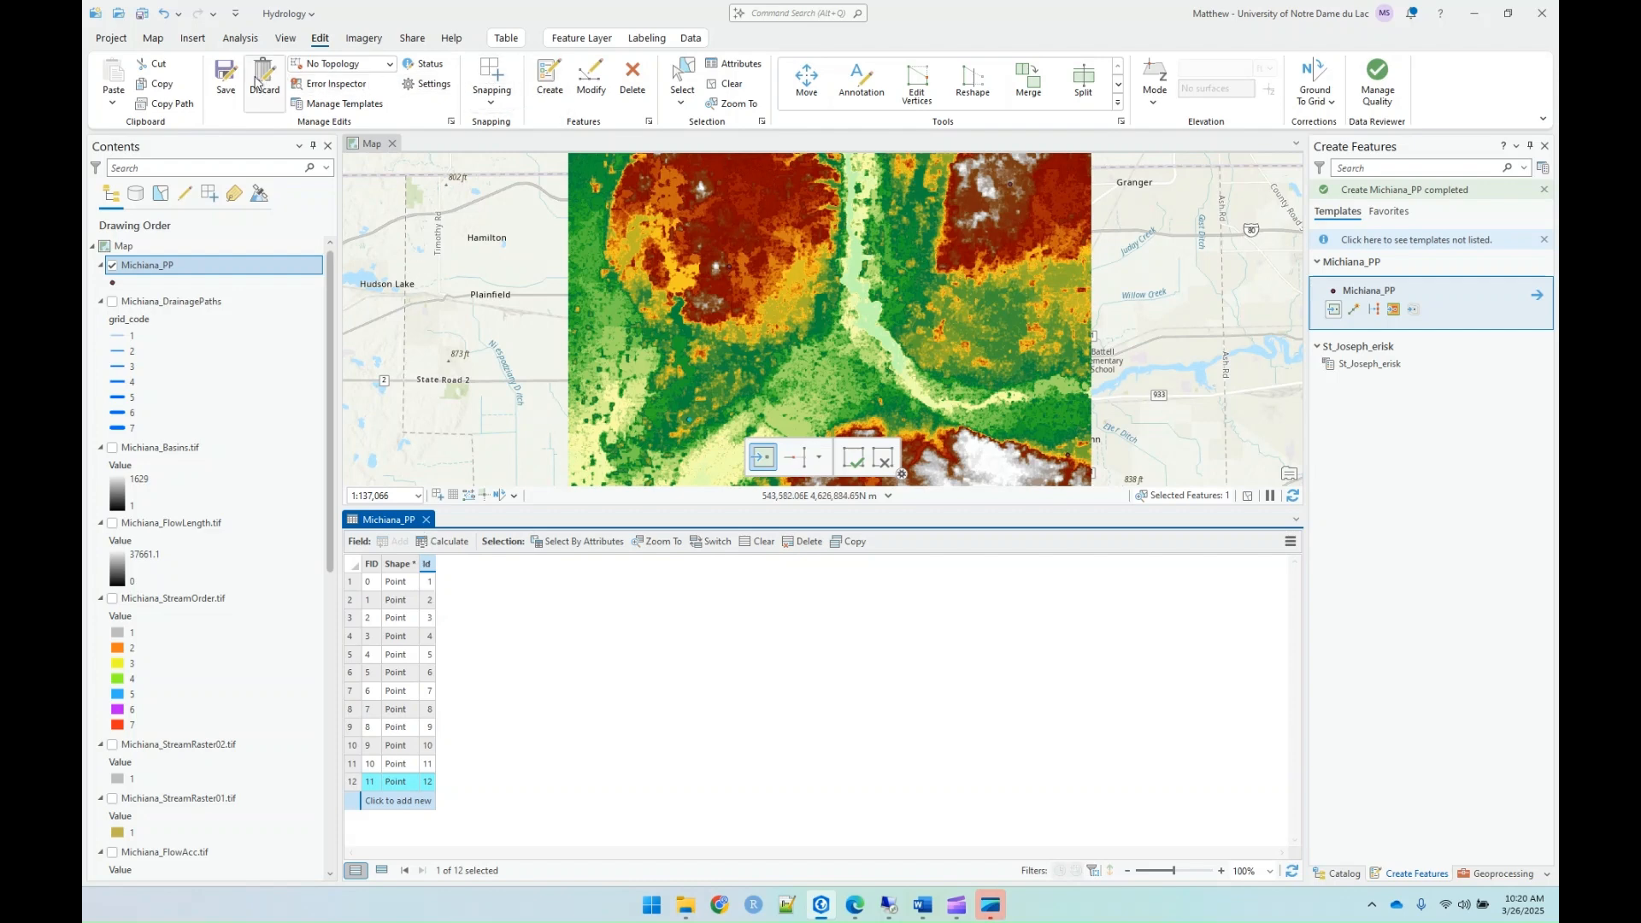
# Step: Save the Michiana_PP edits, clear the feature selection and close the attribute table
pyautogui.click(226, 79)
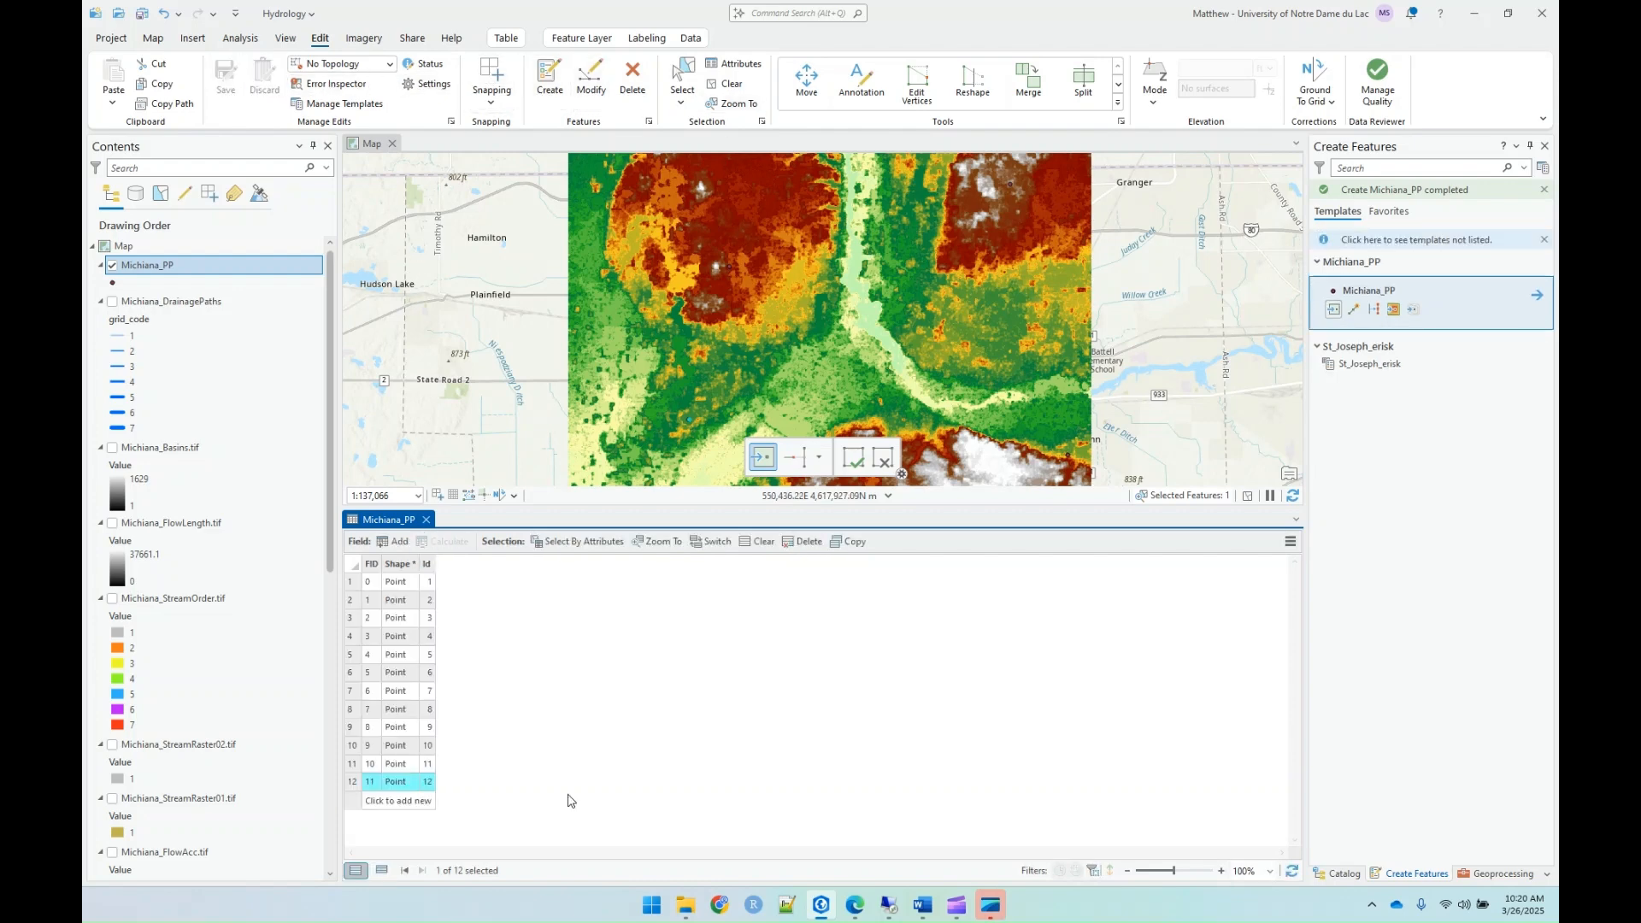
pyautogui.click(724, 89)
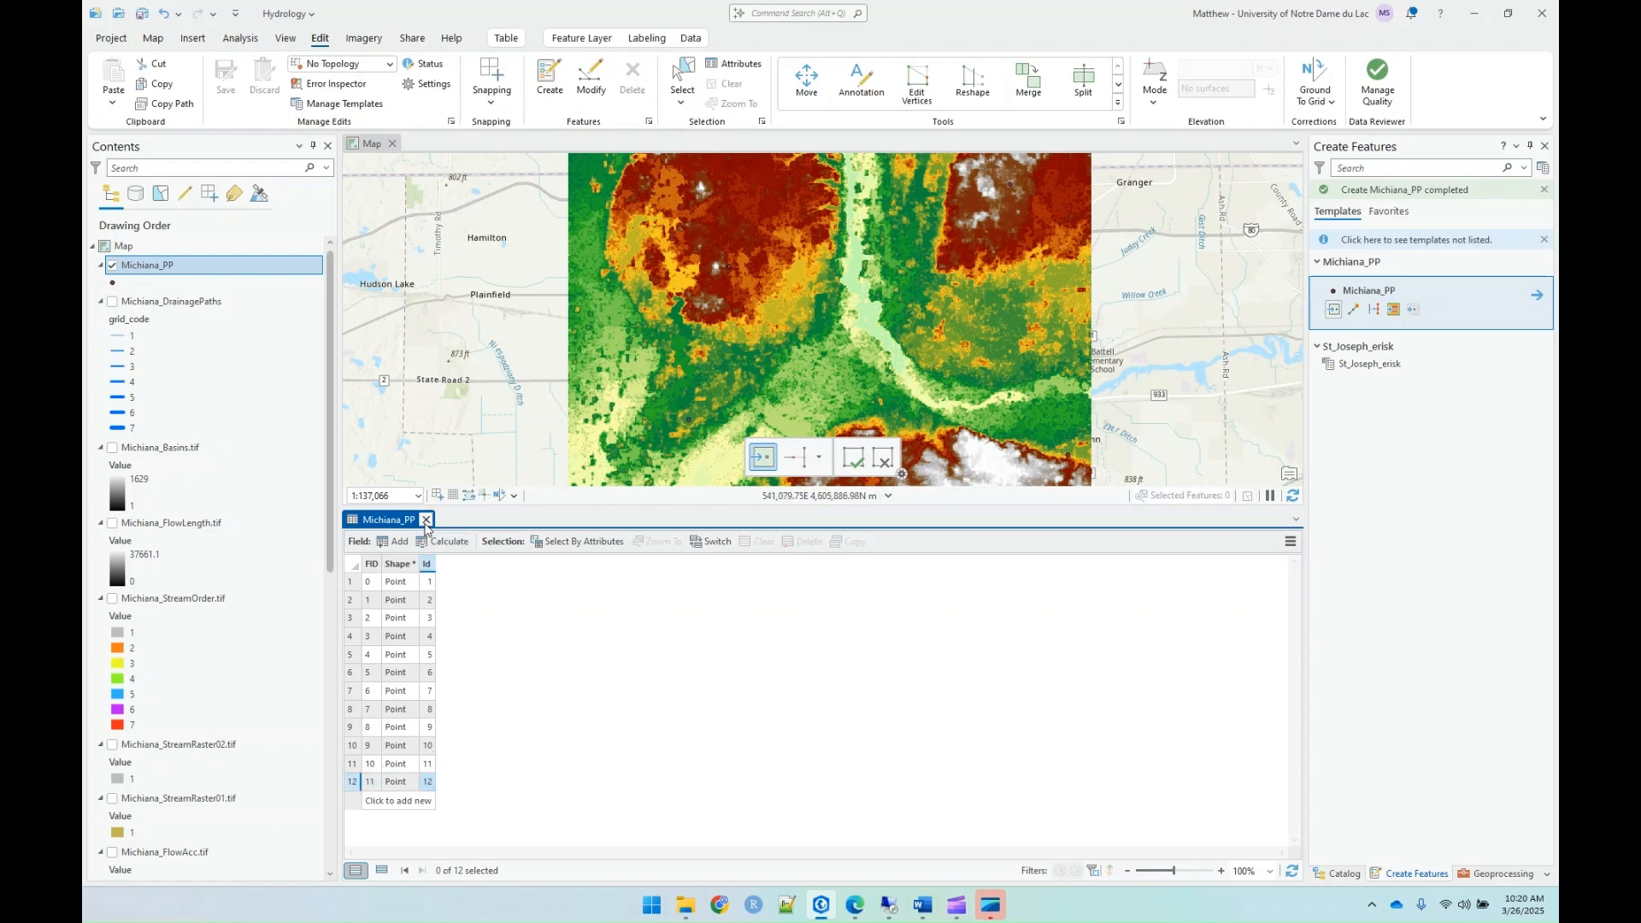
pyautogui.click(426, 520)
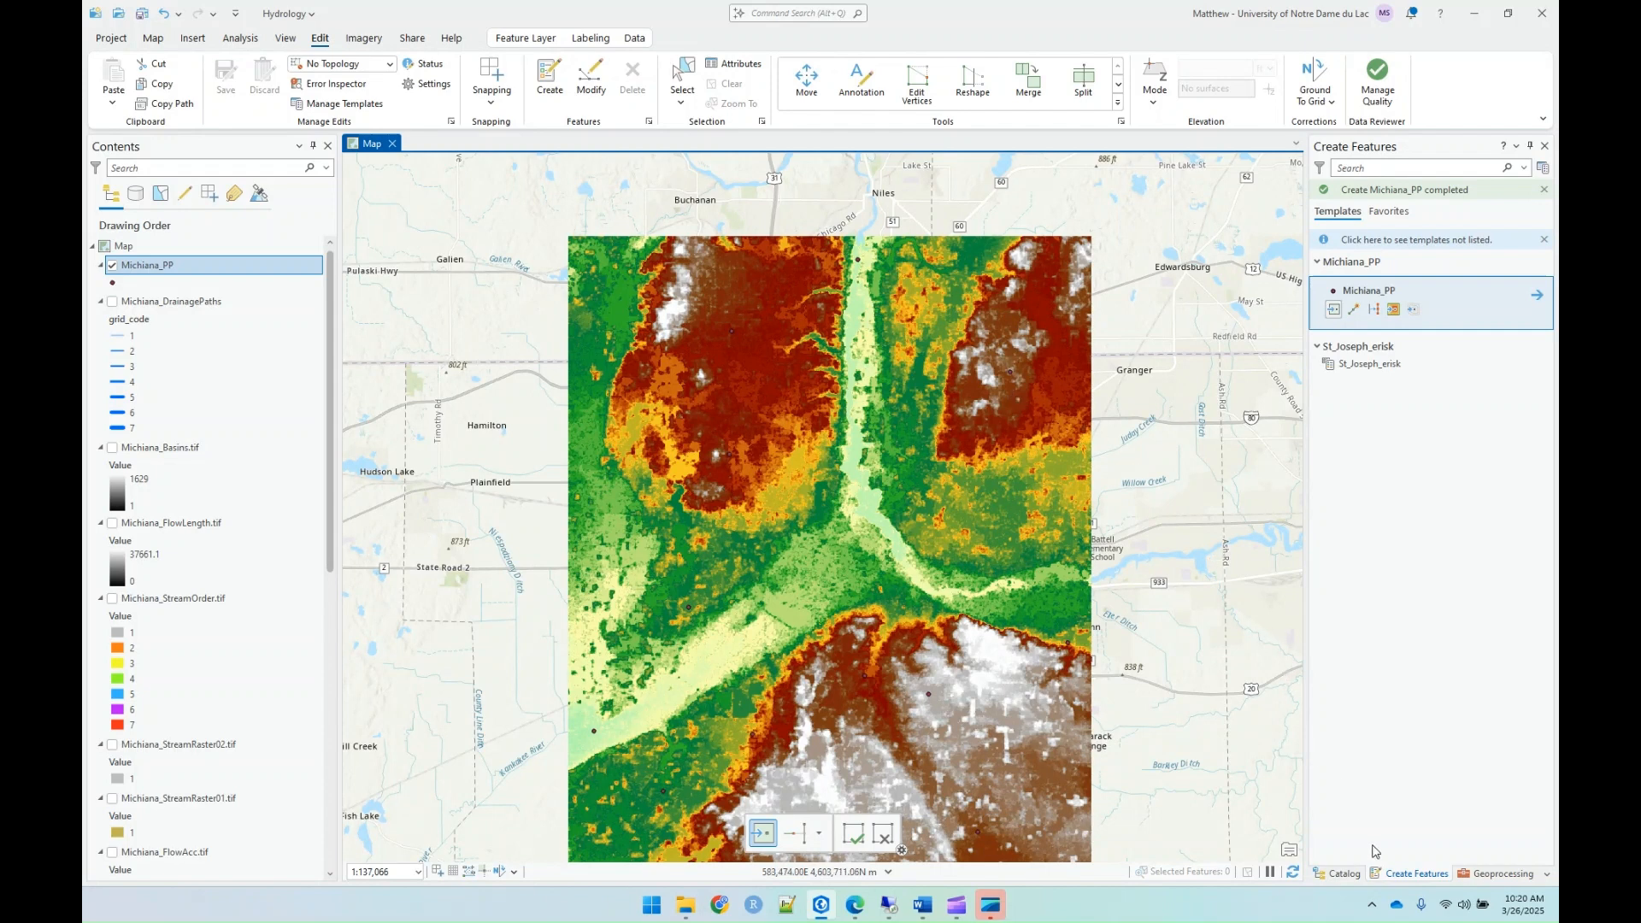
# Step: Open the Watershed tool from the Hydrology toolset and use Michiana_FlowDir_Fill.tif as its input D8 flow direction raster
pyautogui.click(1502, 873)
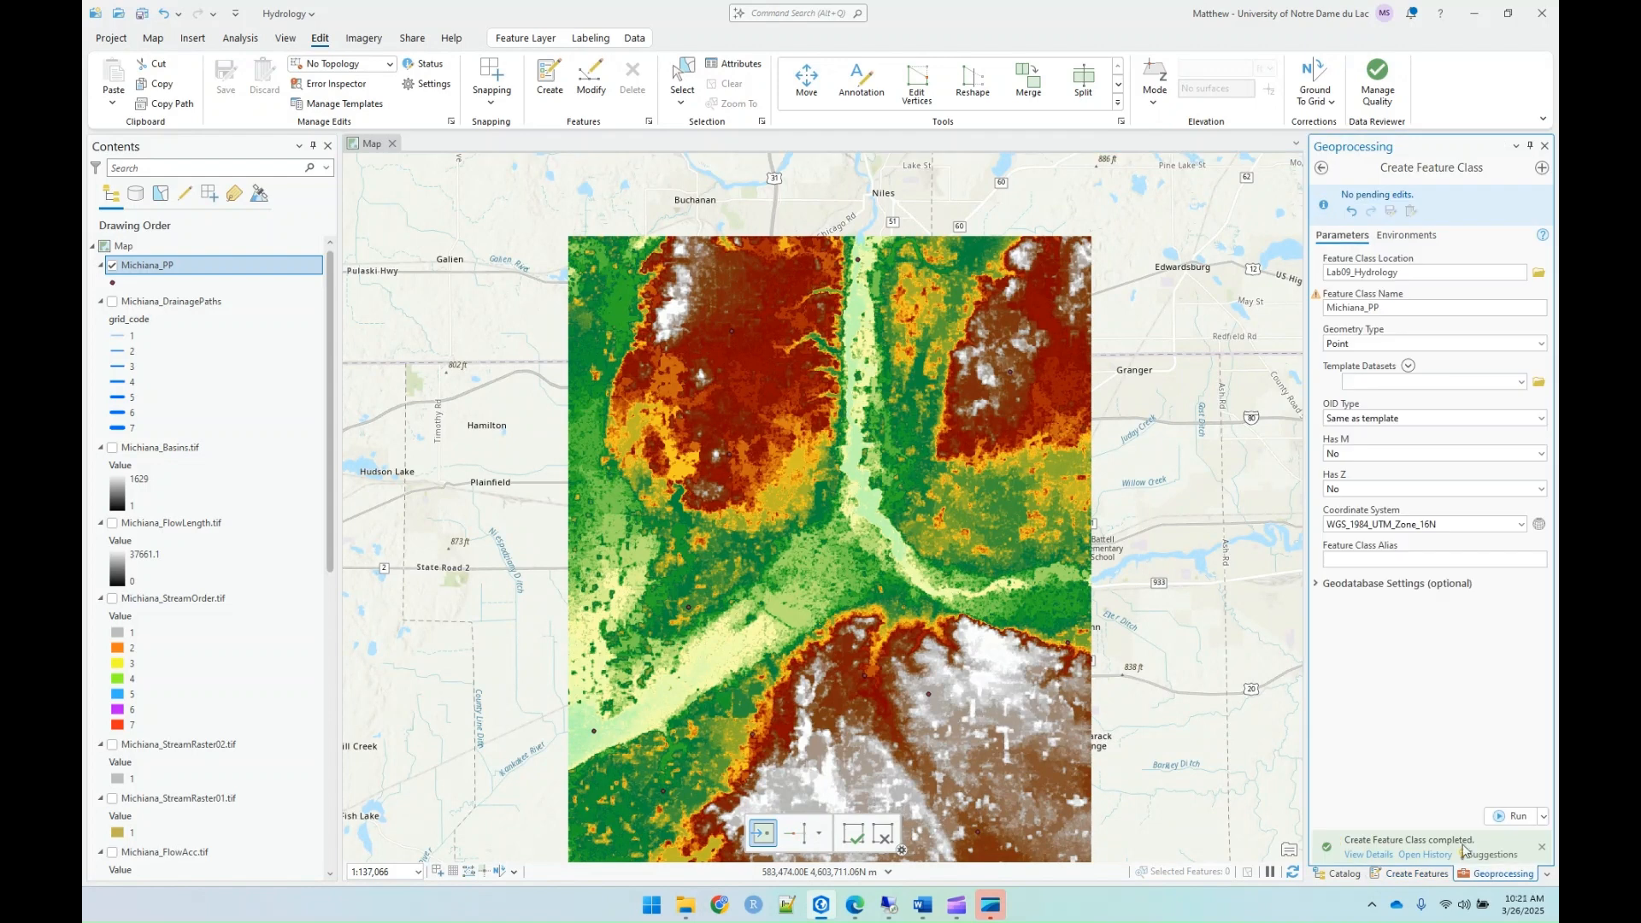
pyautogui.click(1323, 169)
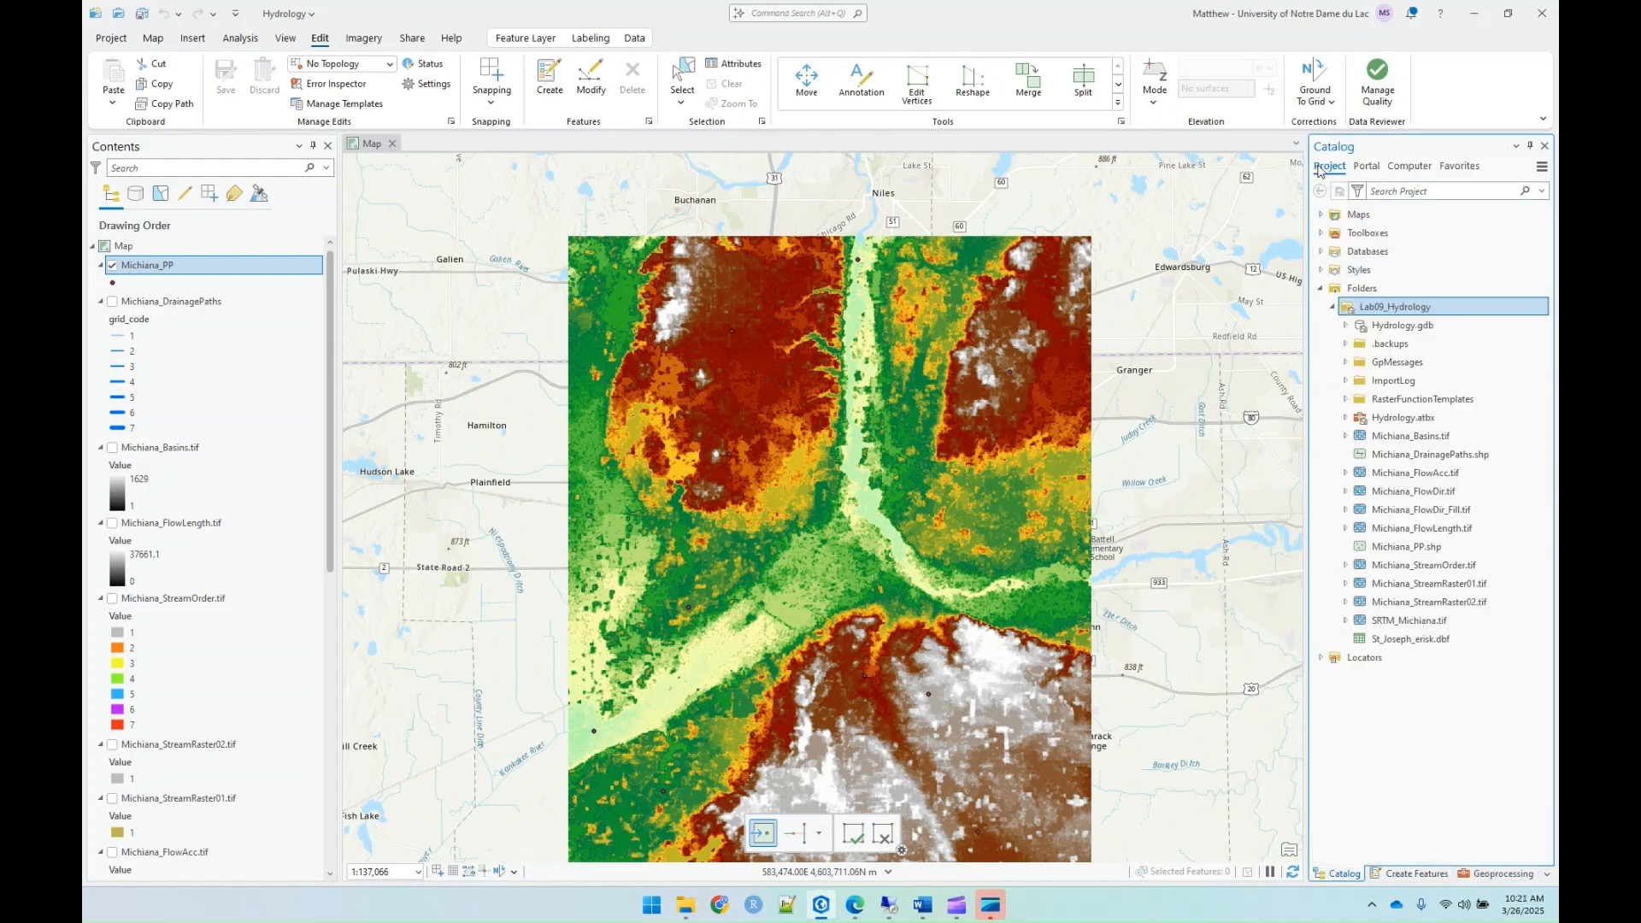
pyautogui.click(1483, 874)
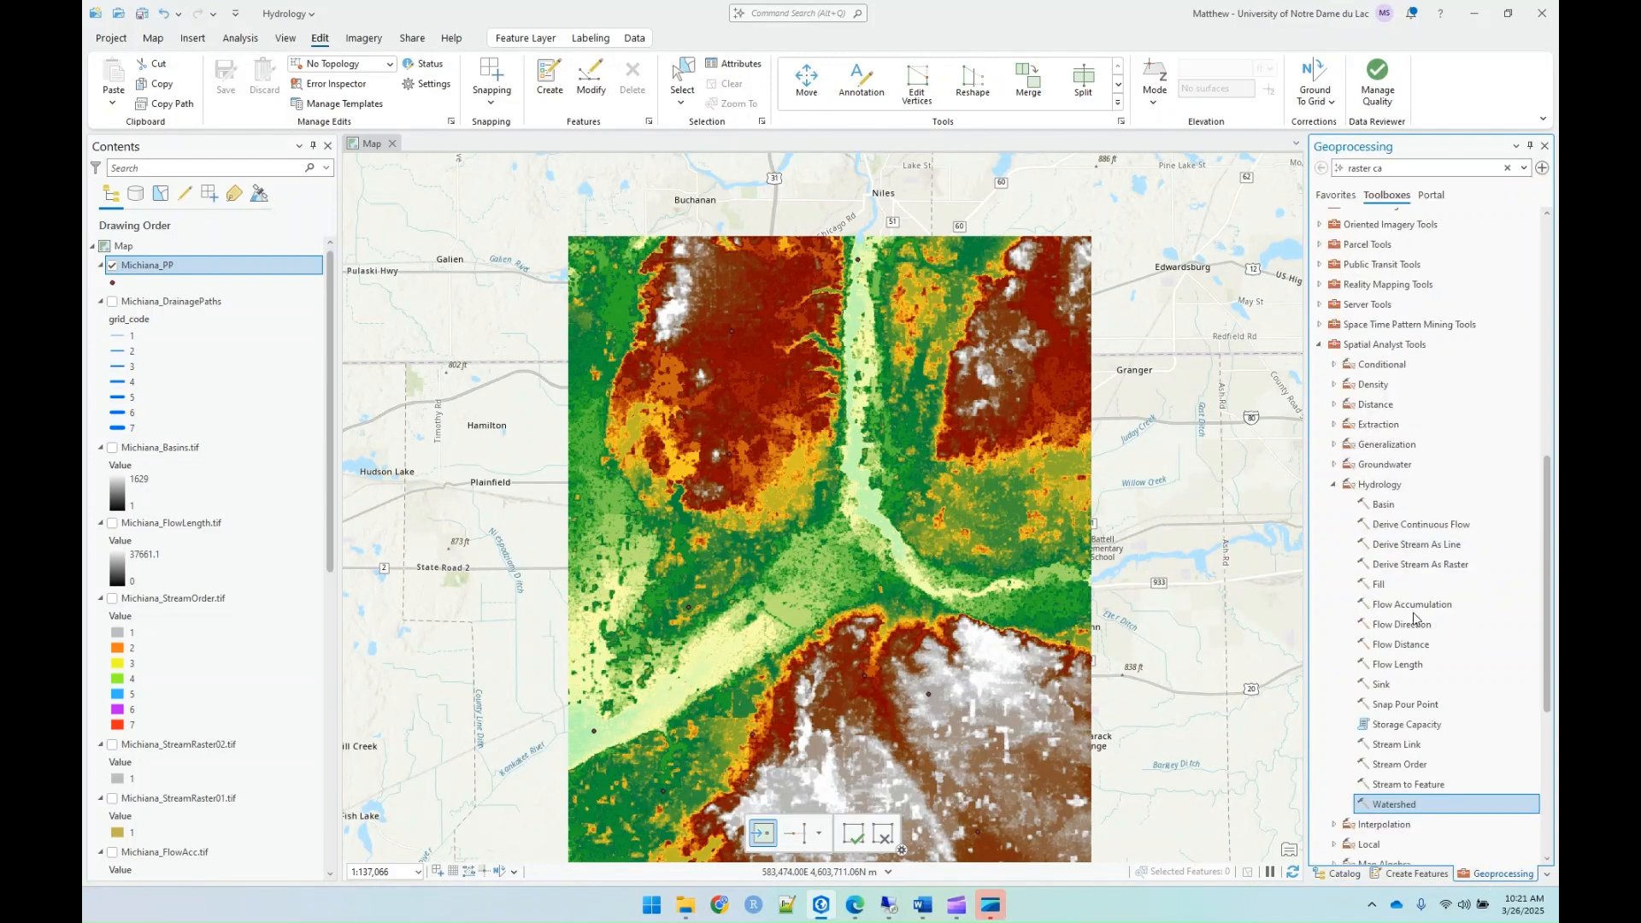
pyautogui.doubleClick(1390, 805)
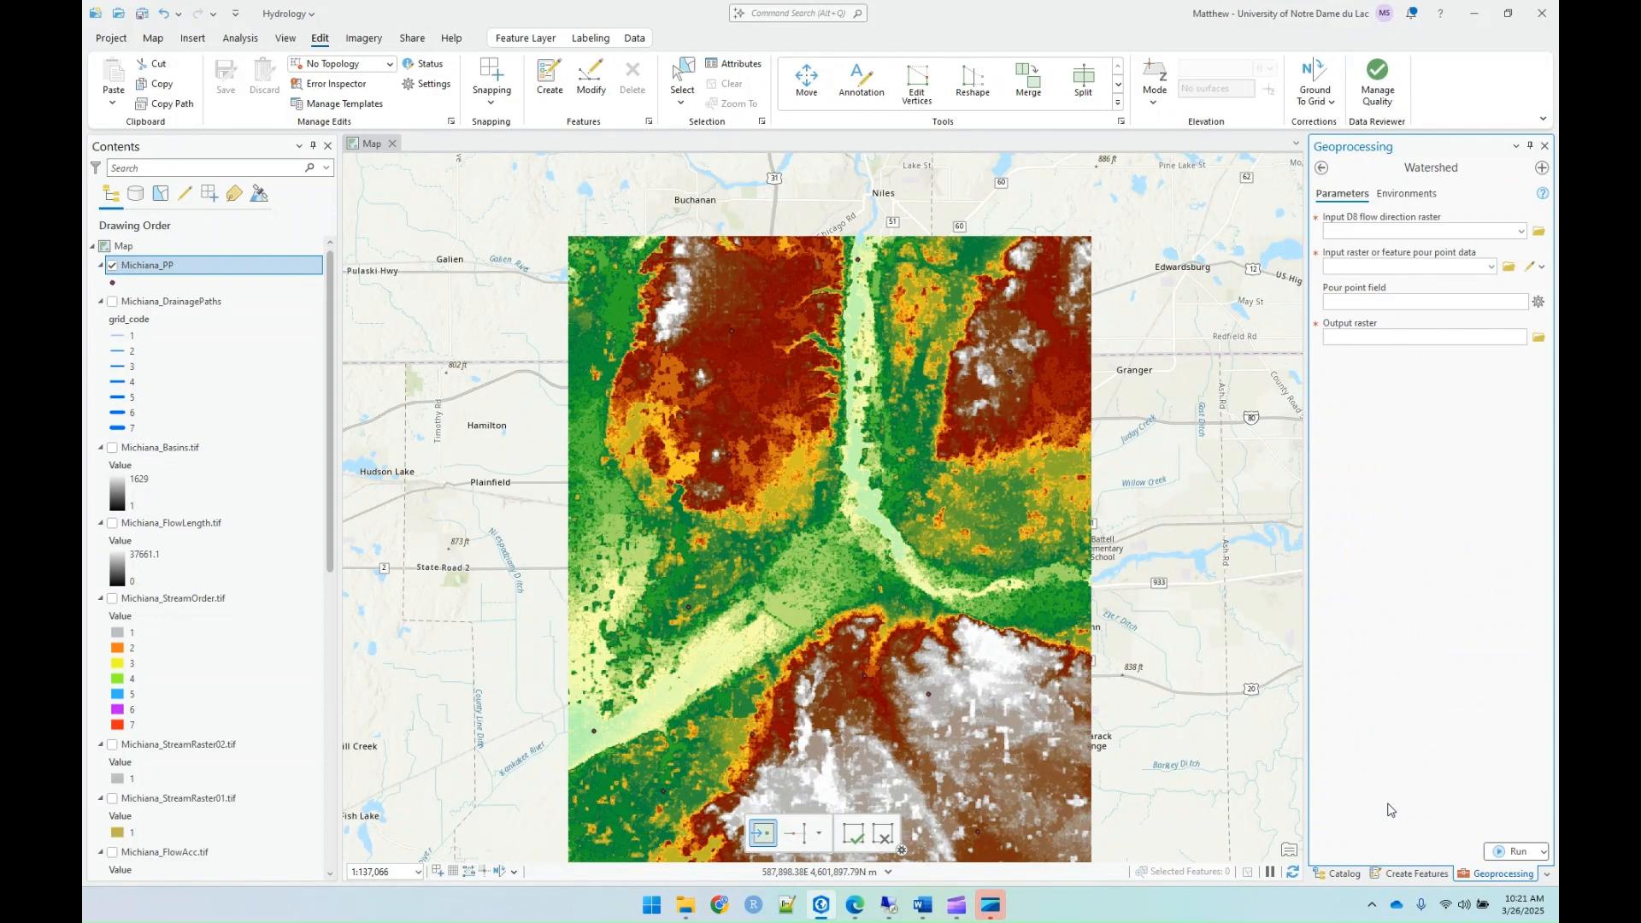
pyautogui.click(1522, 232)
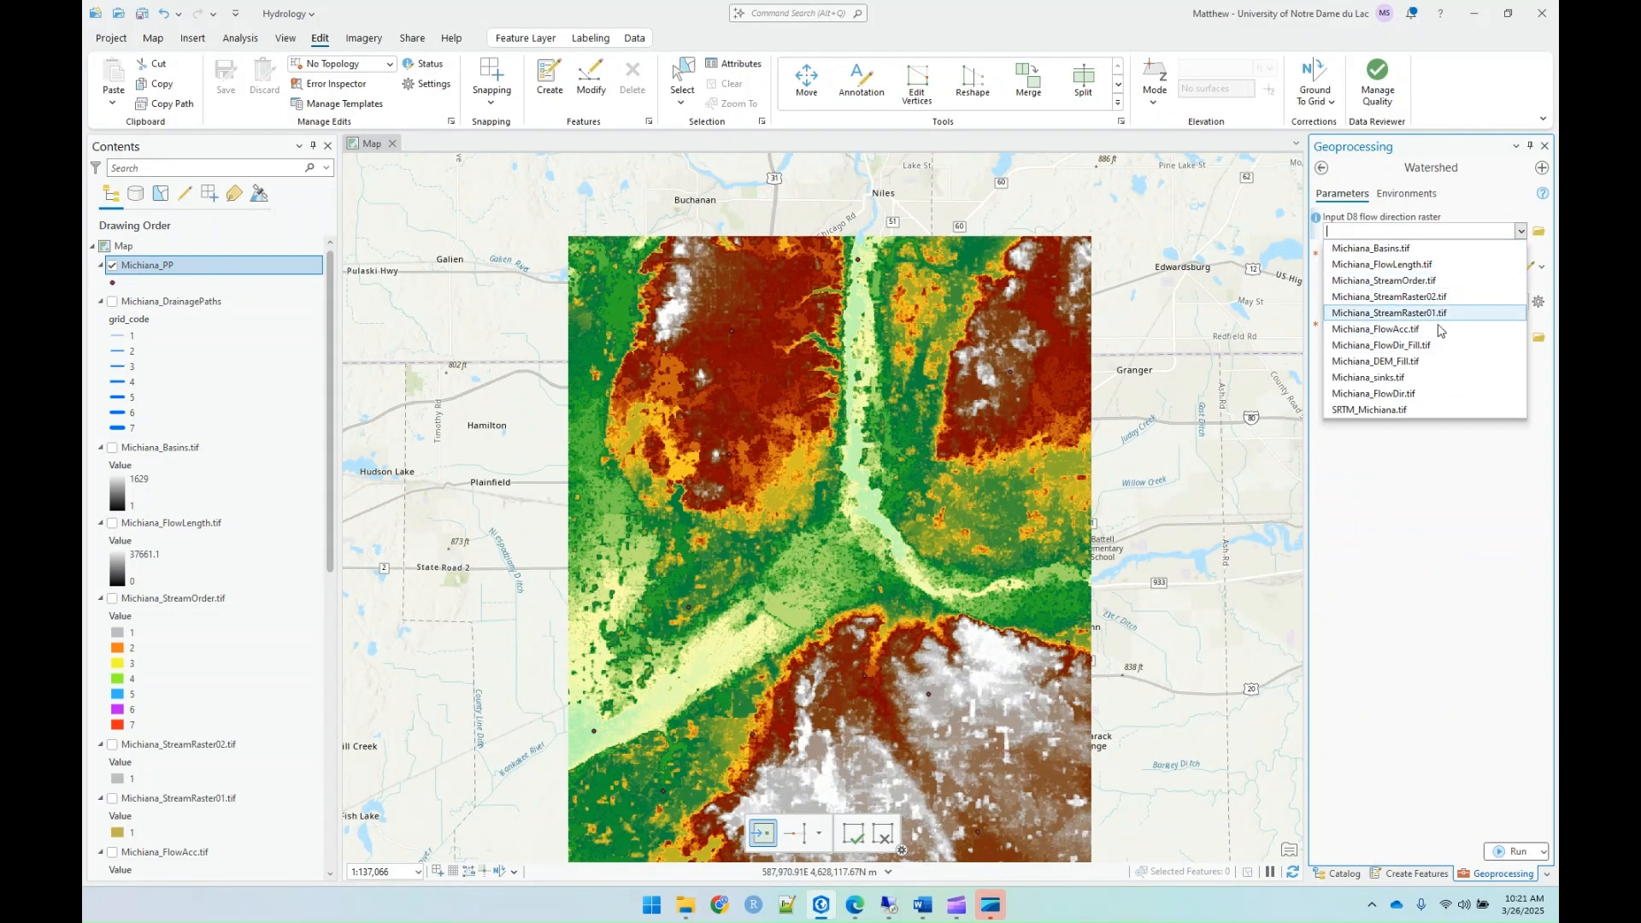
pyautogui.click(1402, 347)
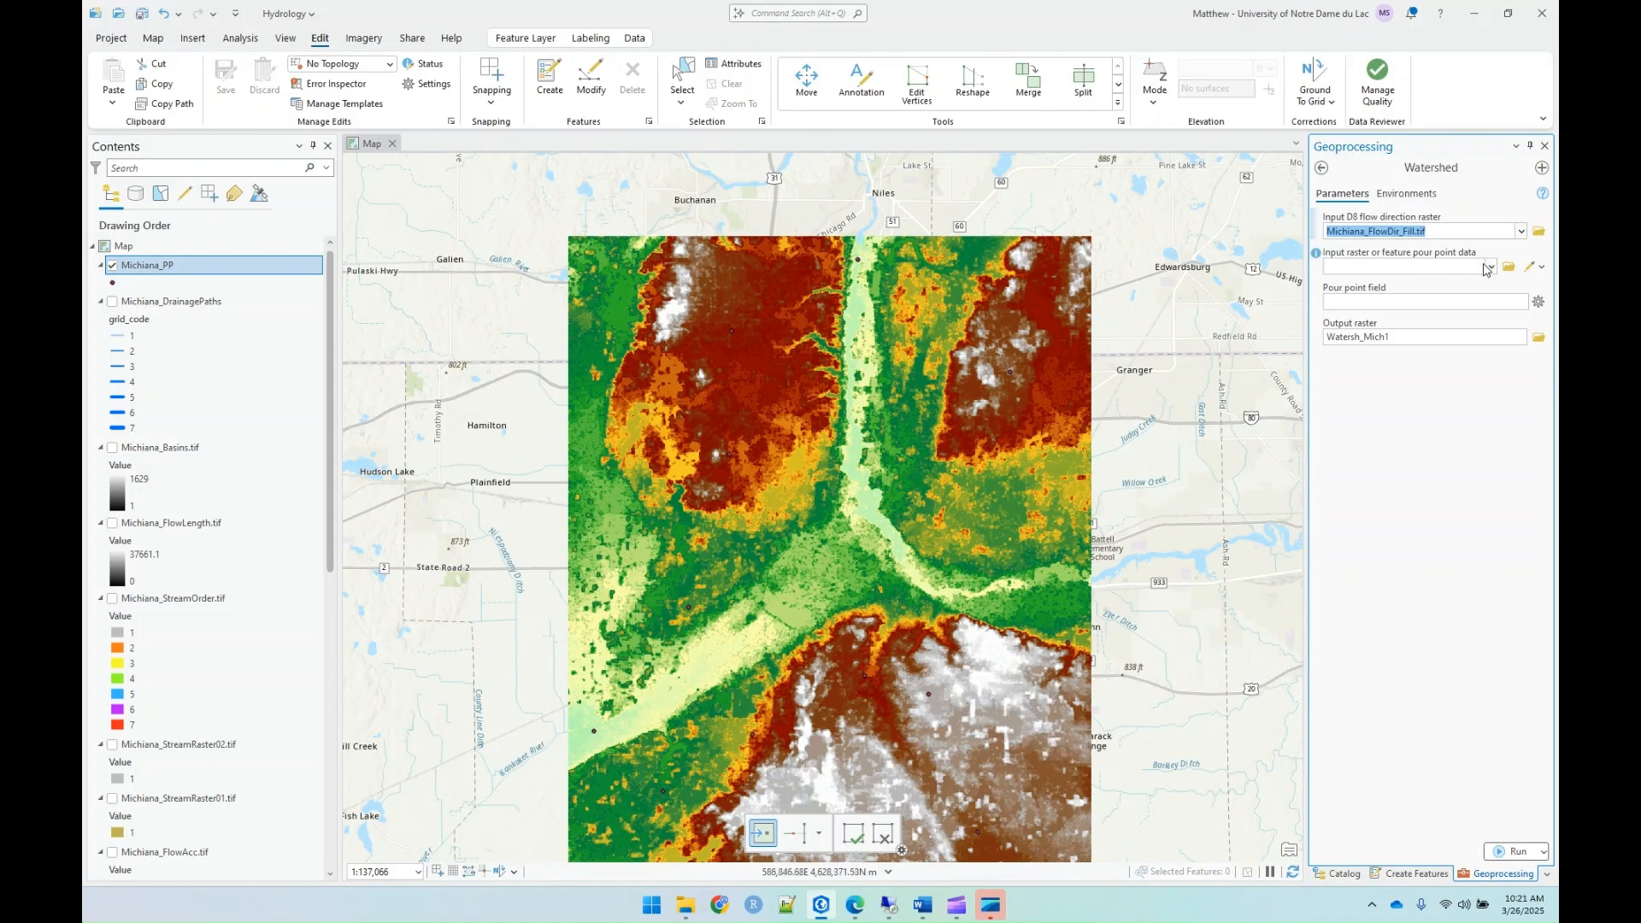
# Step: Use Michiana_PP as the Watershed tool's pour point data, with Id as the pour point field
pyautogui.click(1467, 265)
pyautogui.click(1489, 266)
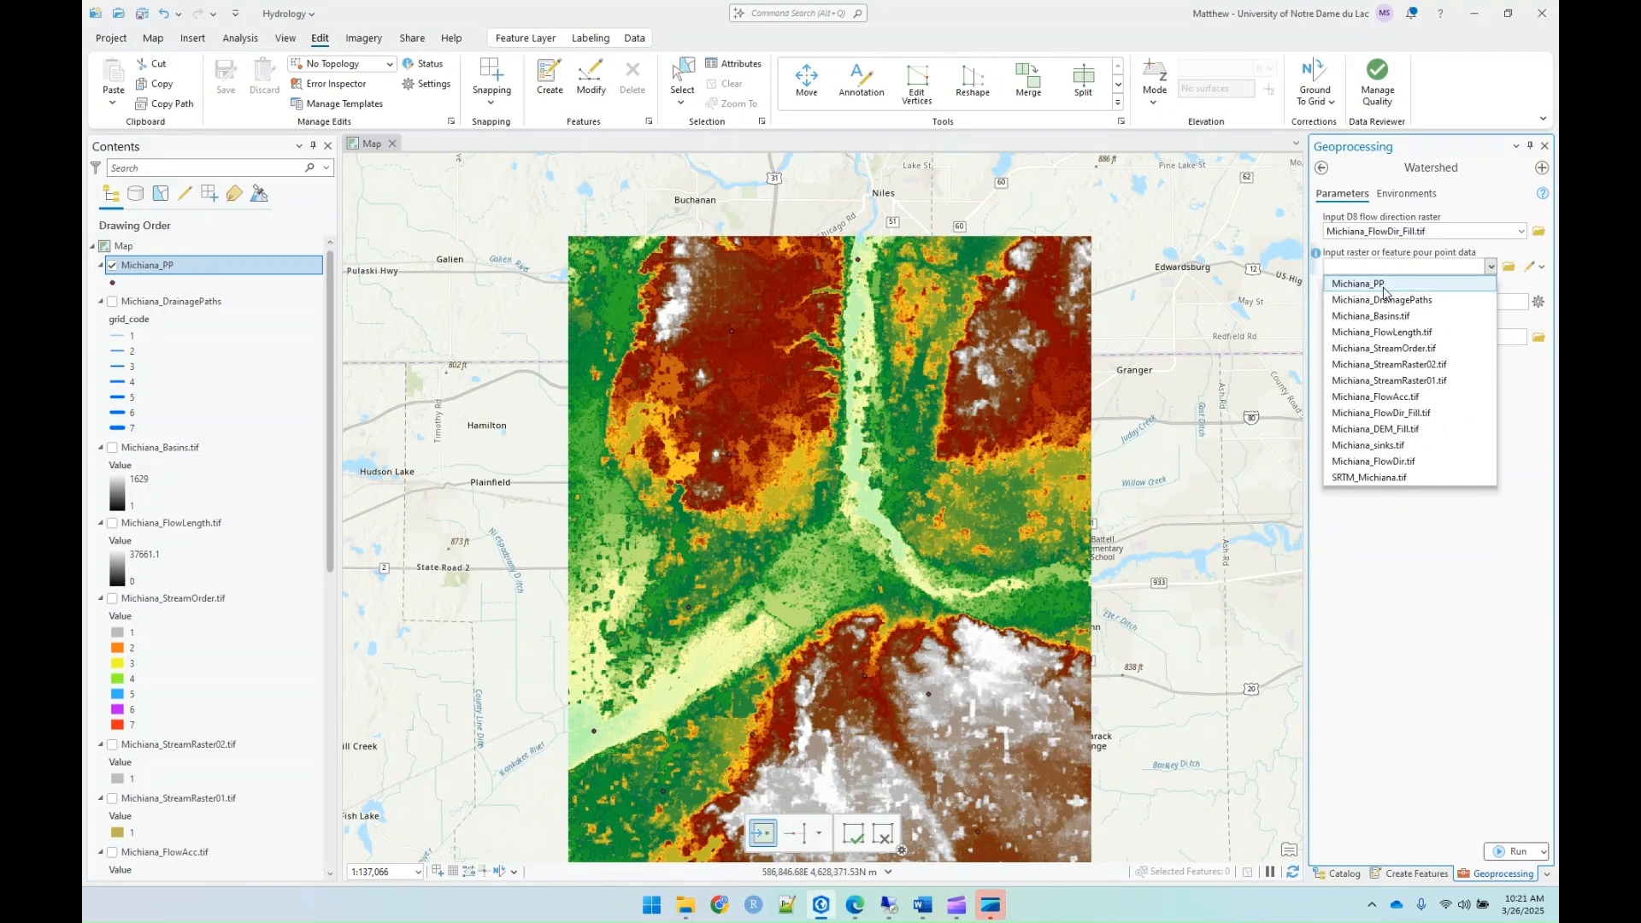
pyautogui.click(1384, 284)
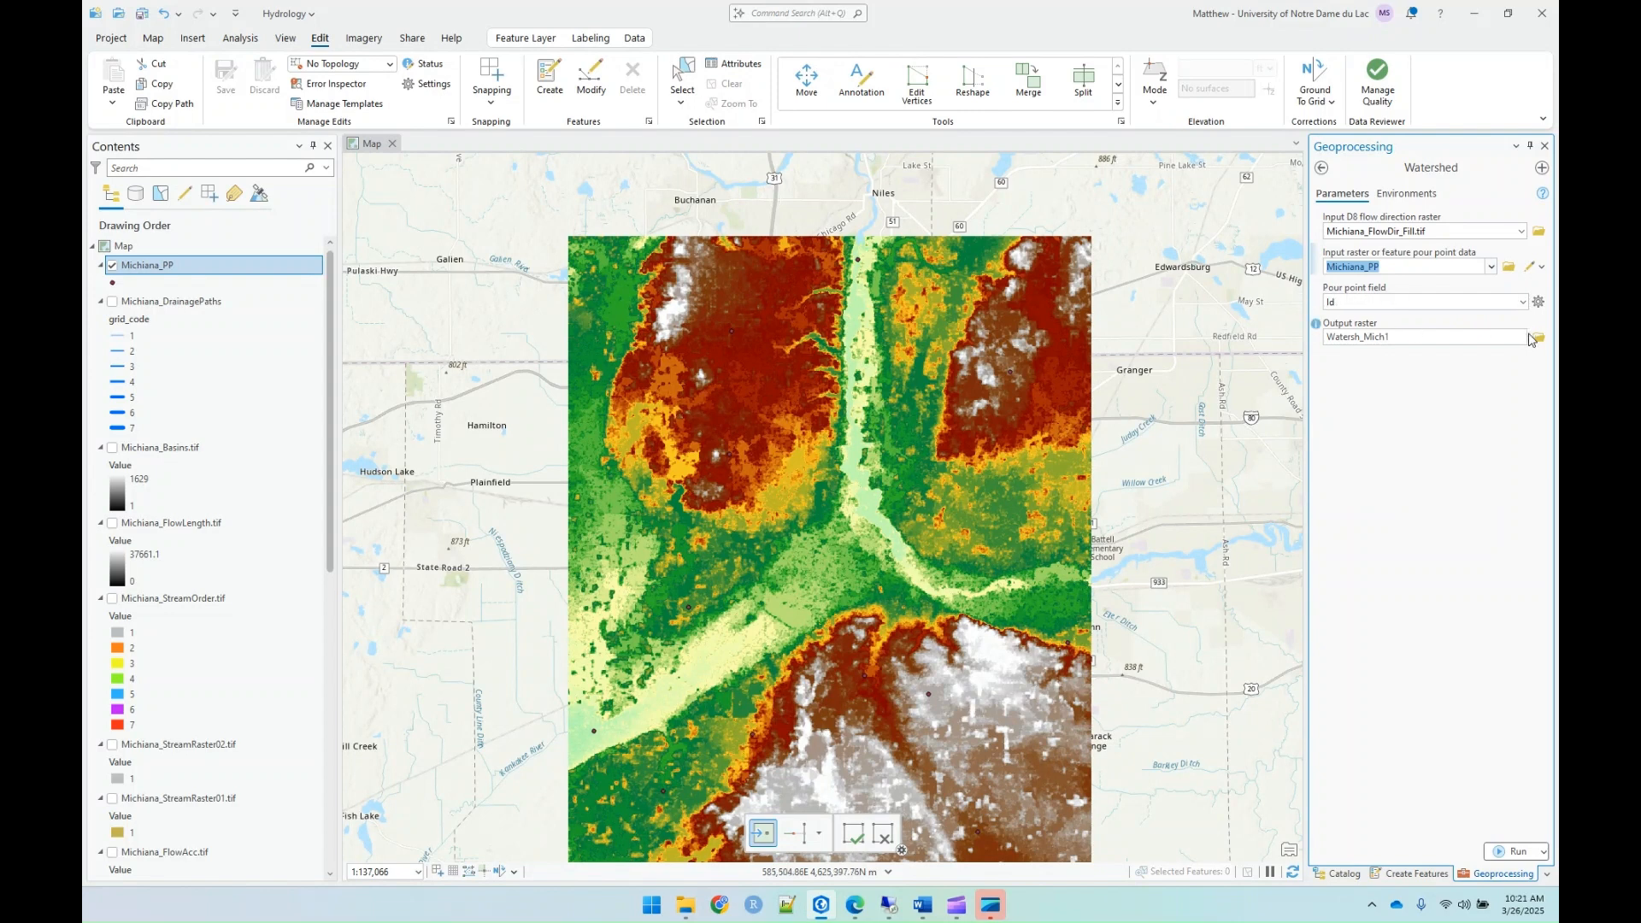
# Step: Set the Watershed output raster to Michiana_Watersheds_RAW.tif in the Lab09_Hydrology folder
pyautogui.click(1538, 340)
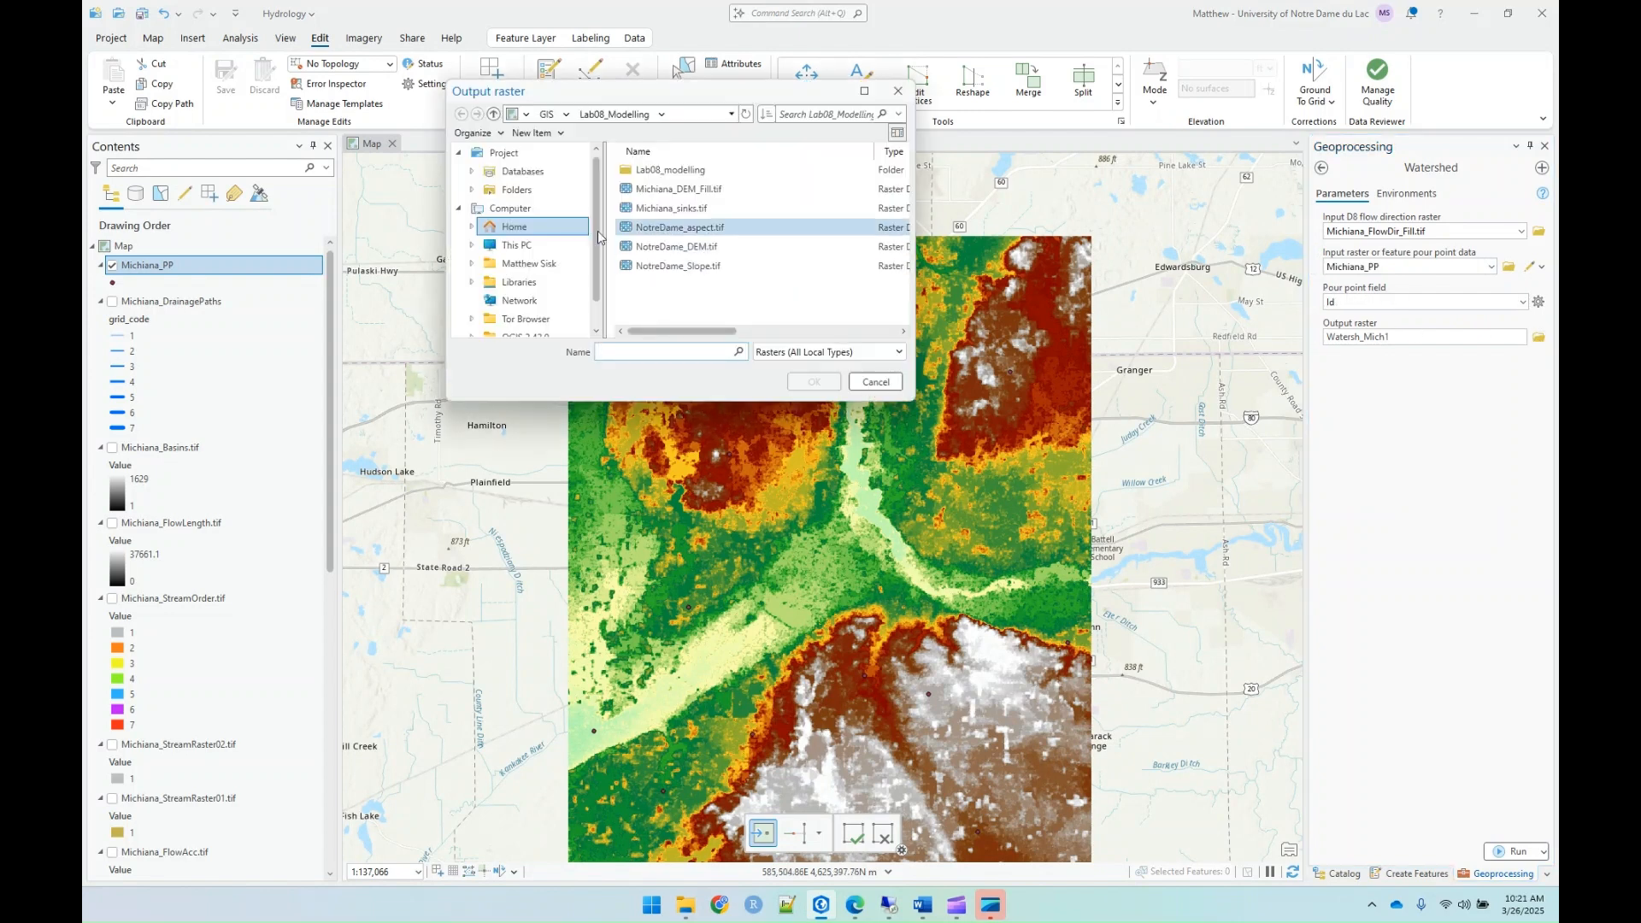
pyautogui.click(513, 191)
pyautogui.doubleClick(671, 171)
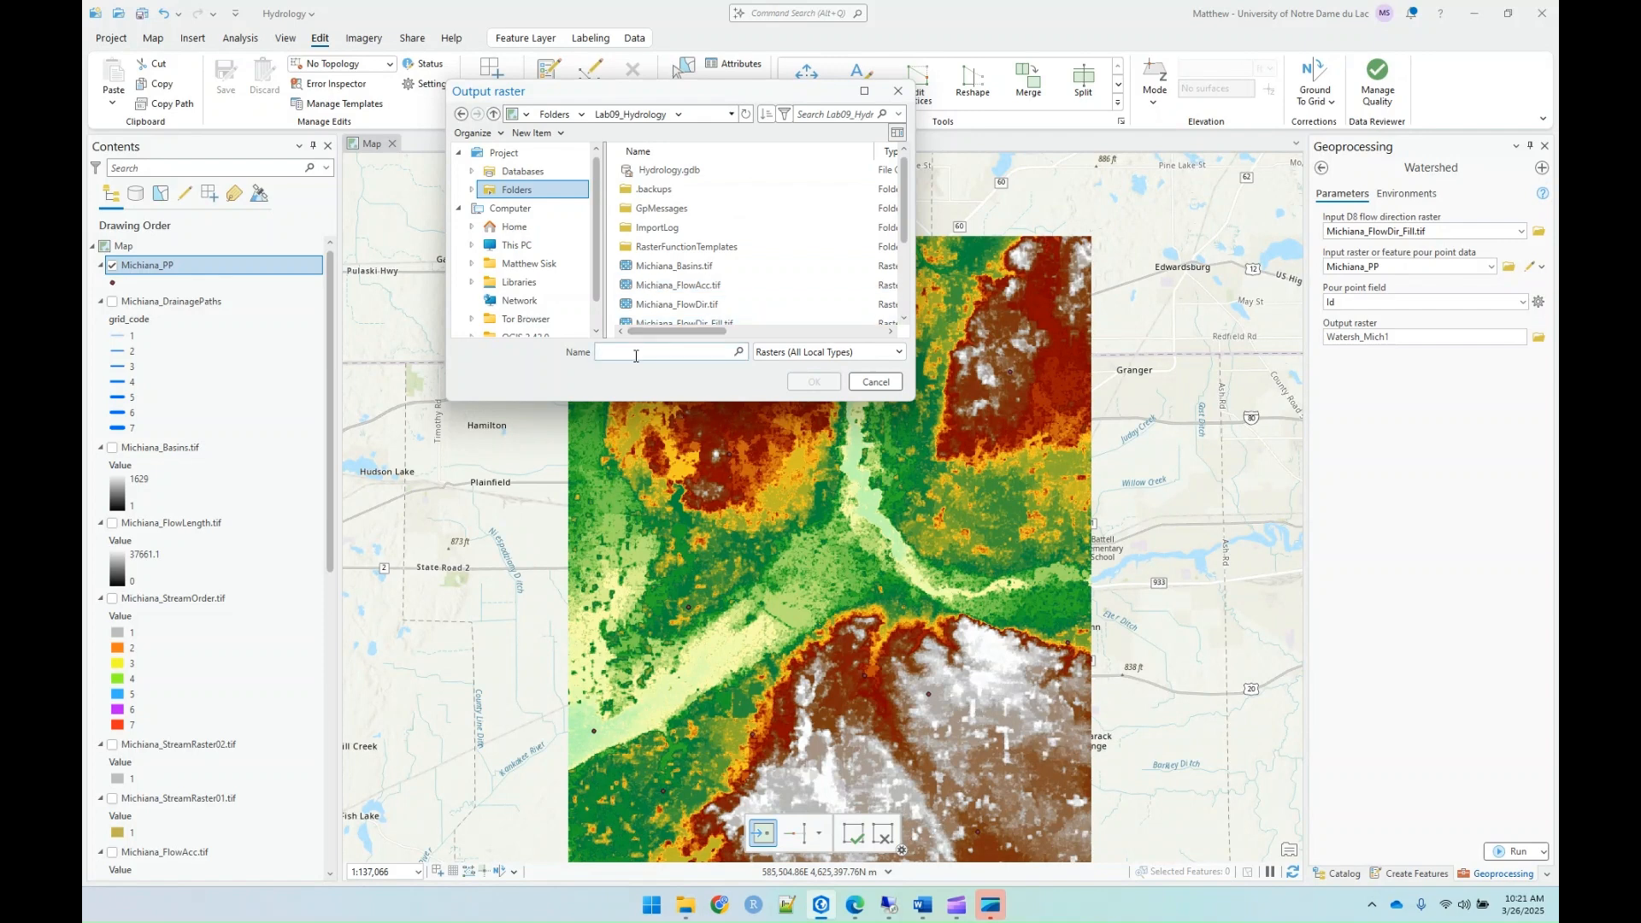
pyautogui.write('Michiana')
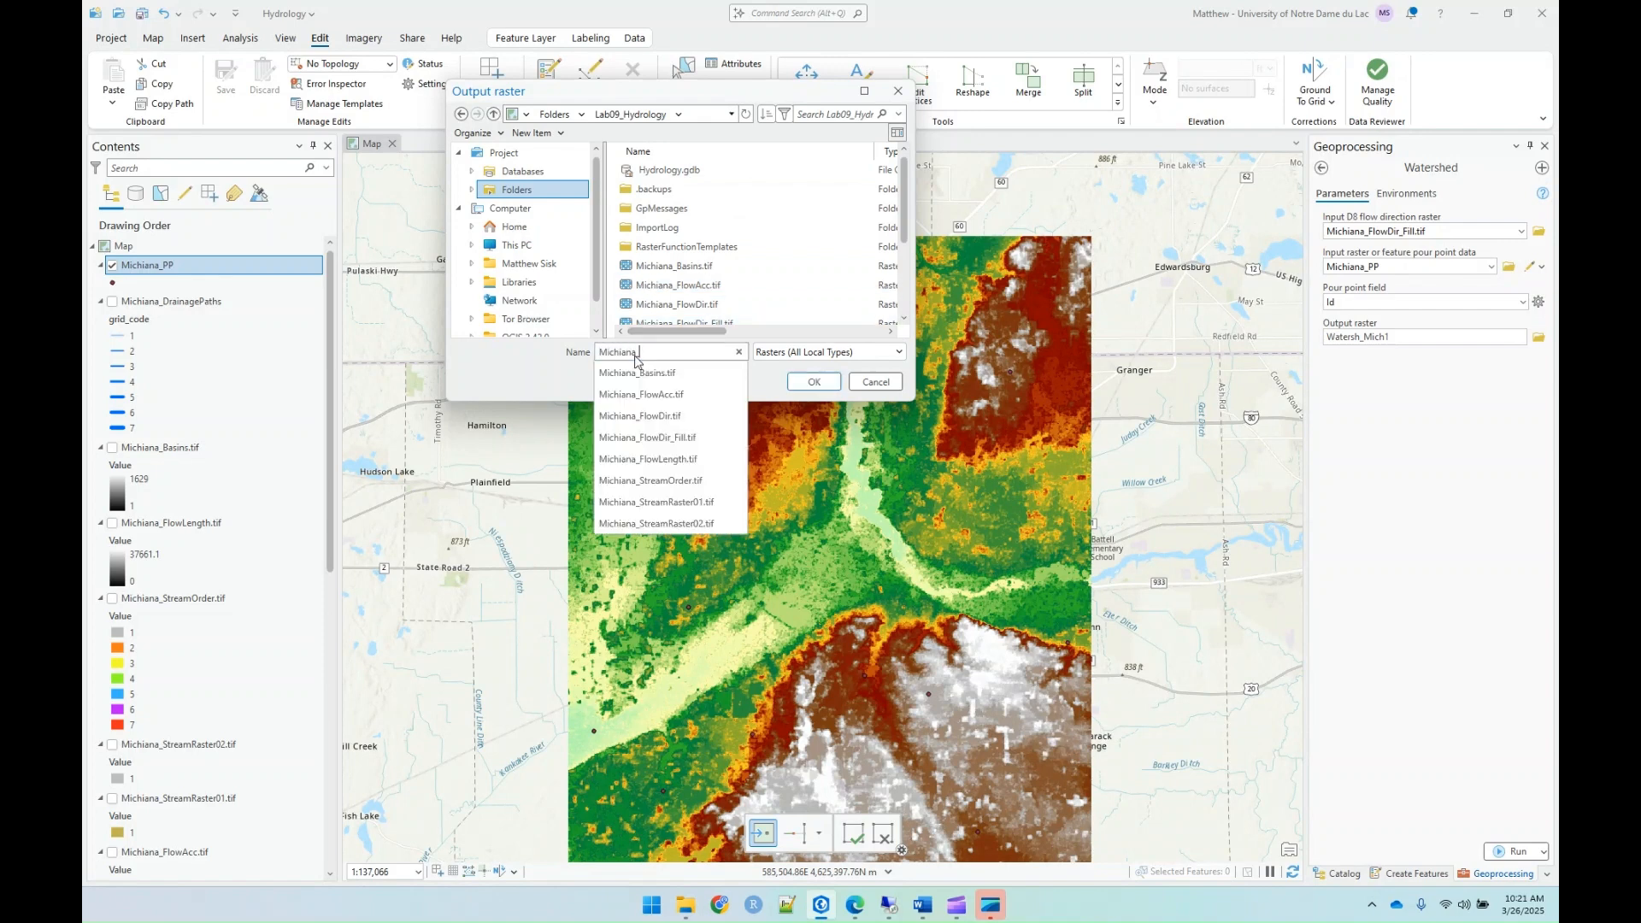
pyautogui.write('_Watersheds_RAW.tif')
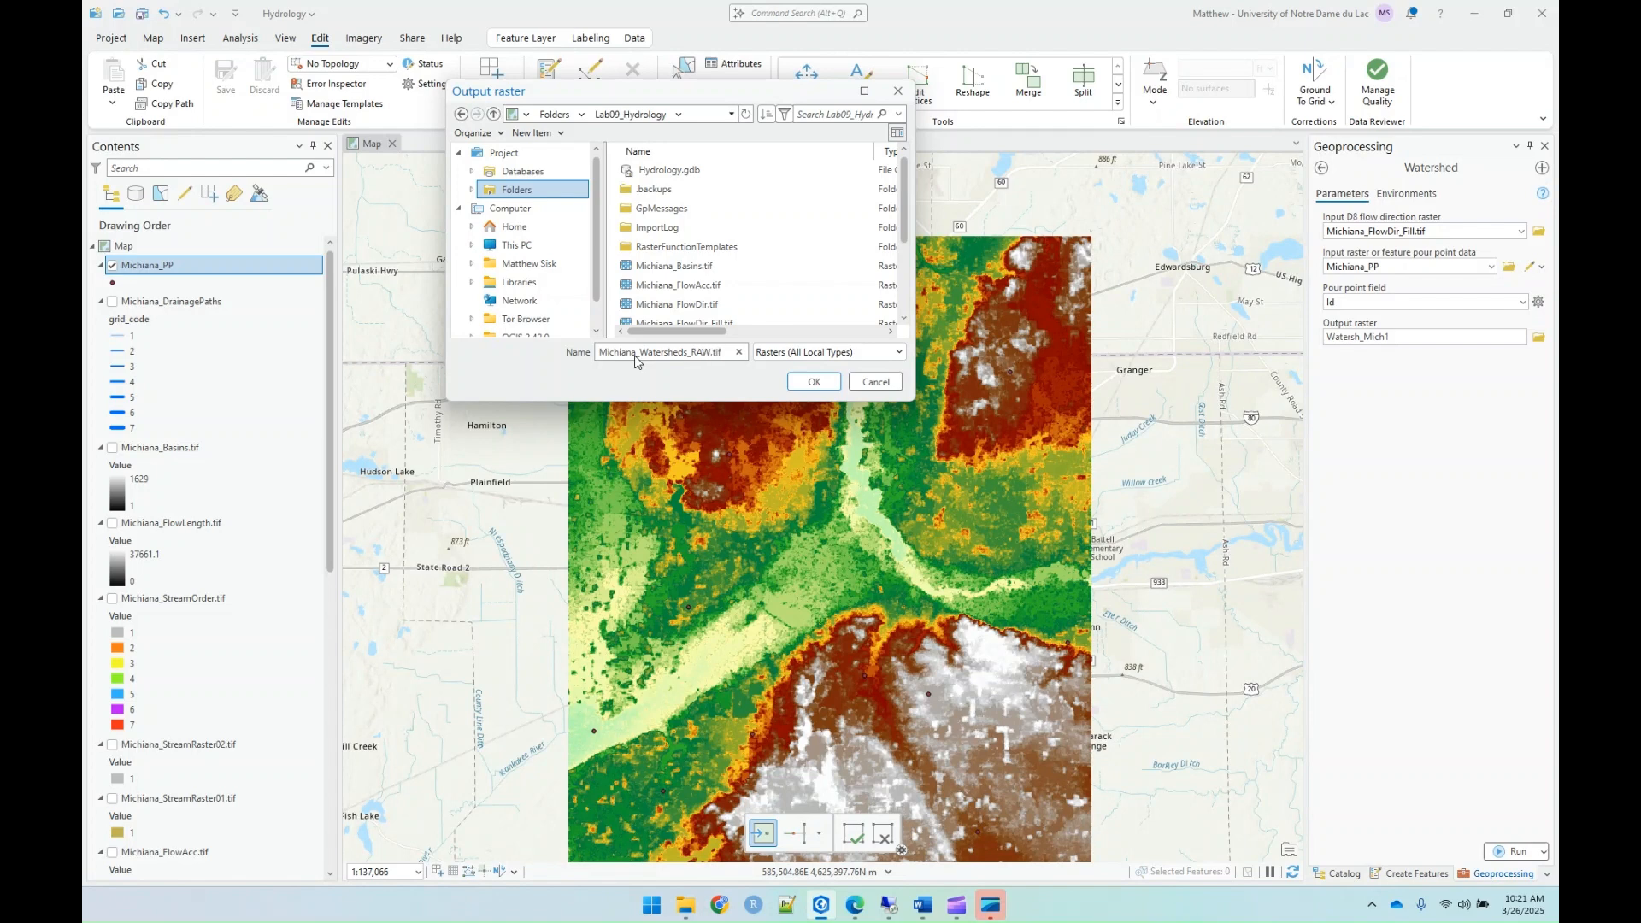
pyautogui.press('Return')
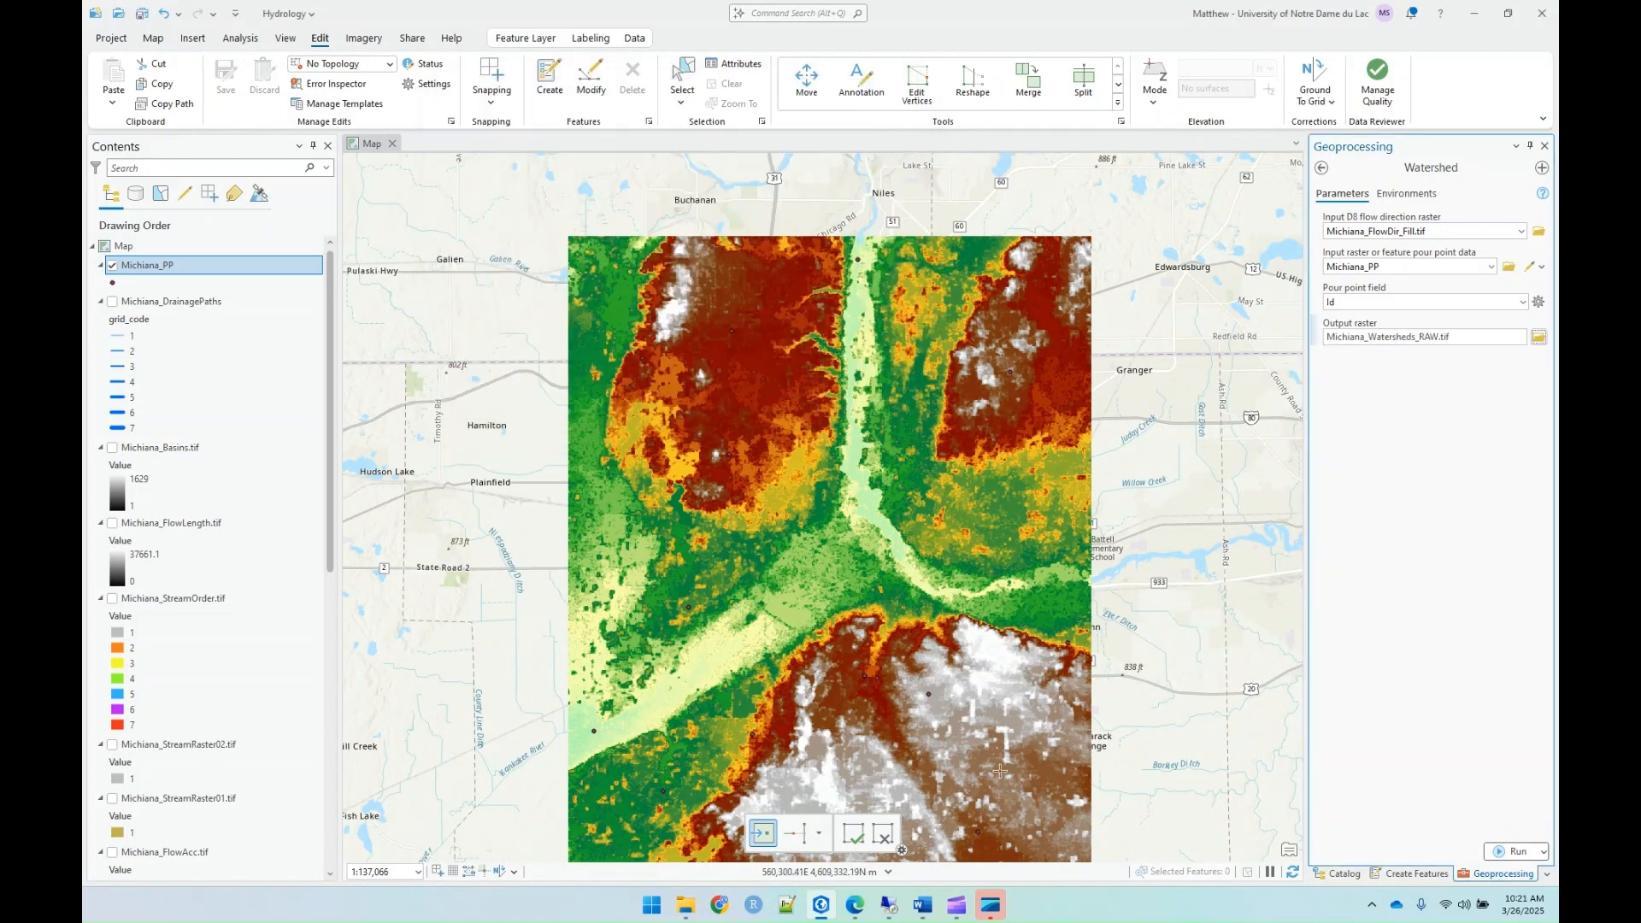
# Step: Run the Watershed tool and examine the delineated watersheds against their pour points across the map
pyautogui.click(1508, 852)
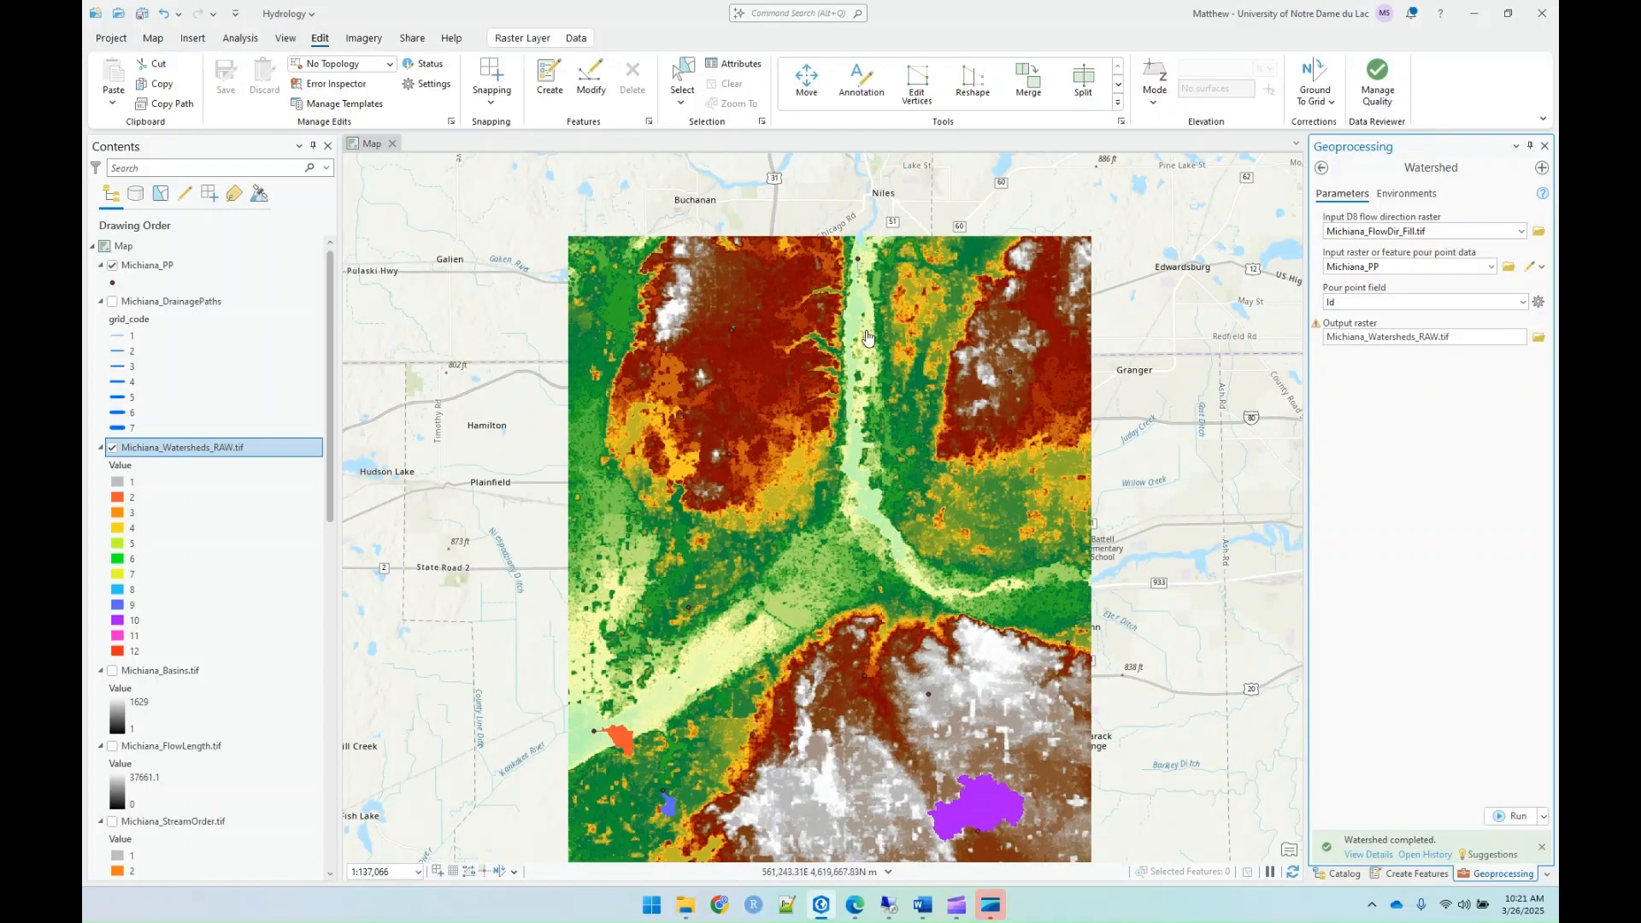
pyautogui.scroll(3, 957, 744)
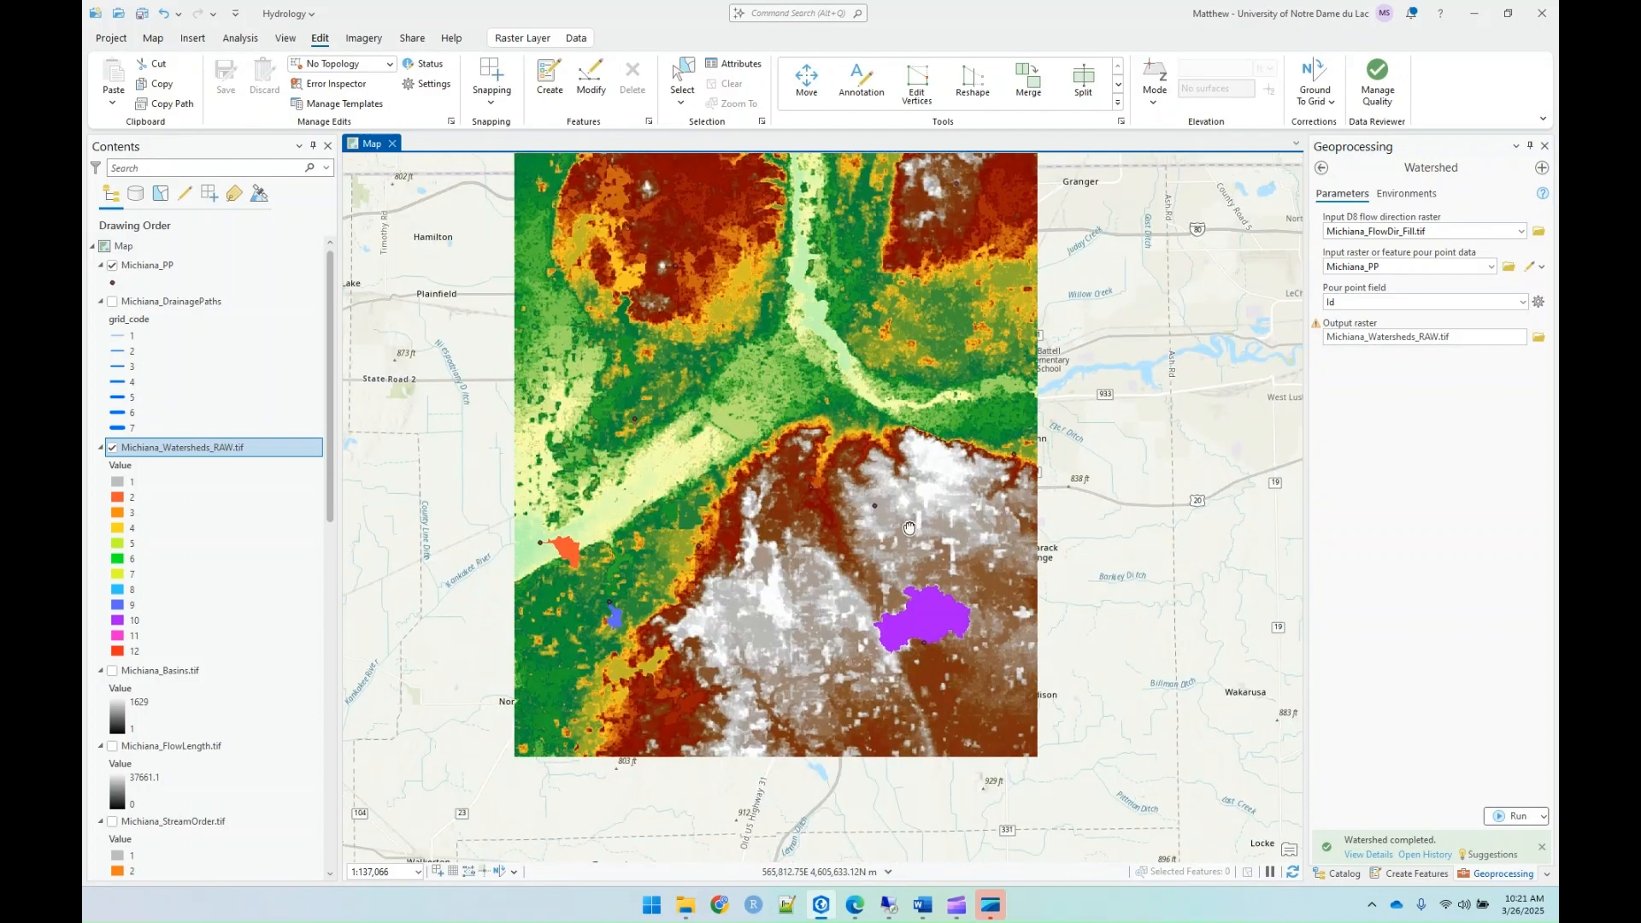
pyautogui.scroll(4, 926, 633)
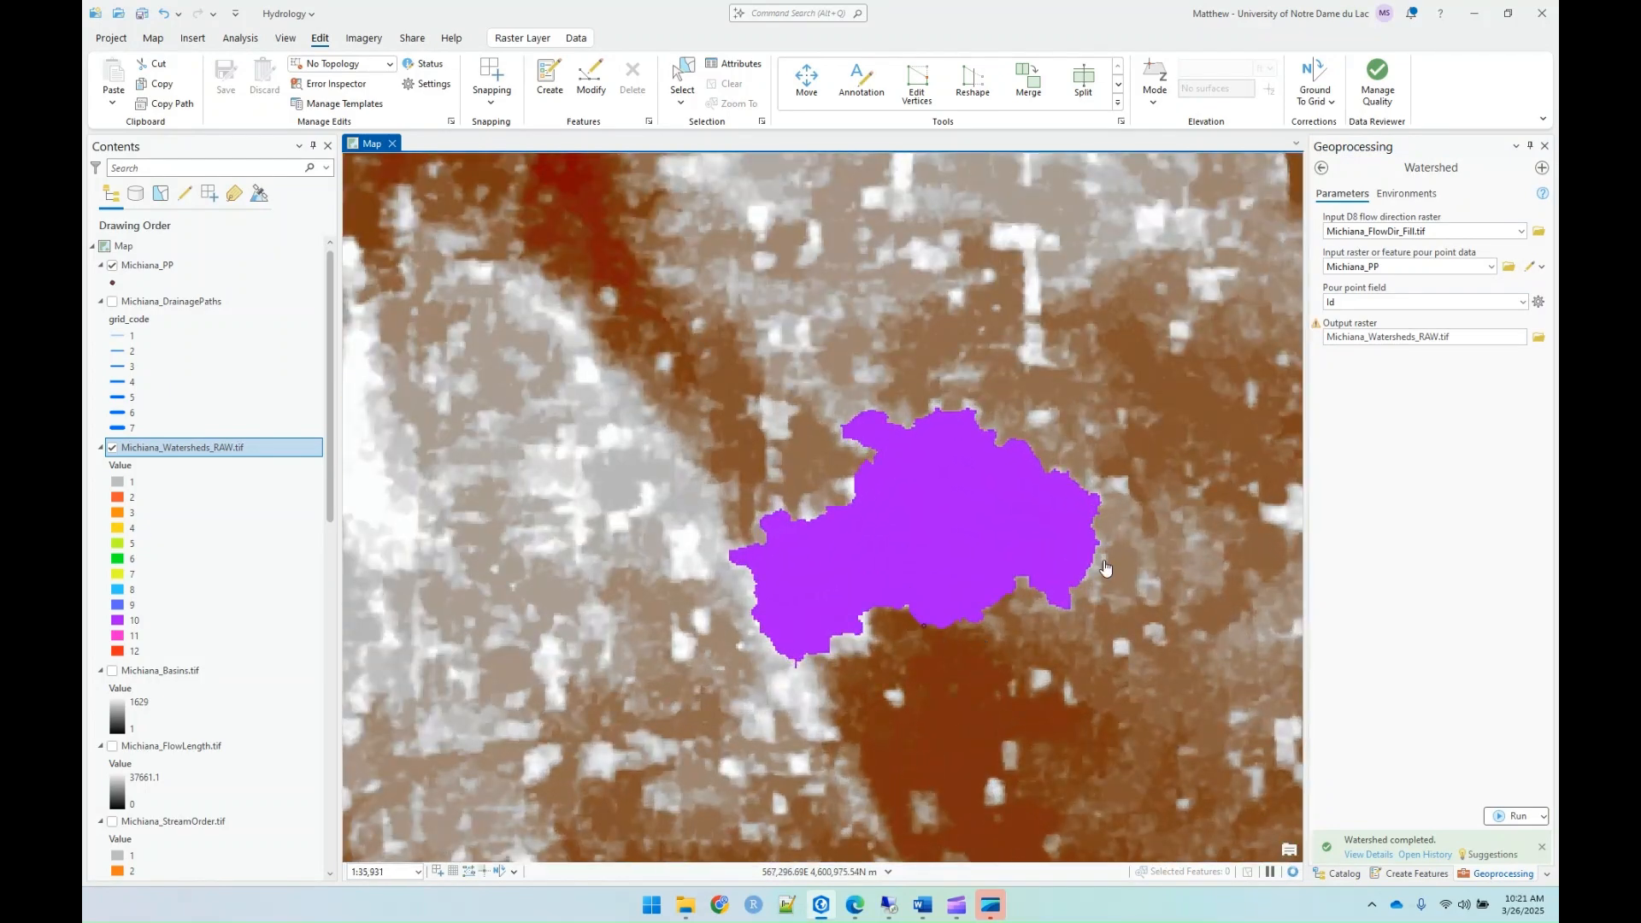
pyautogui.scroll(-4, 770, 564)
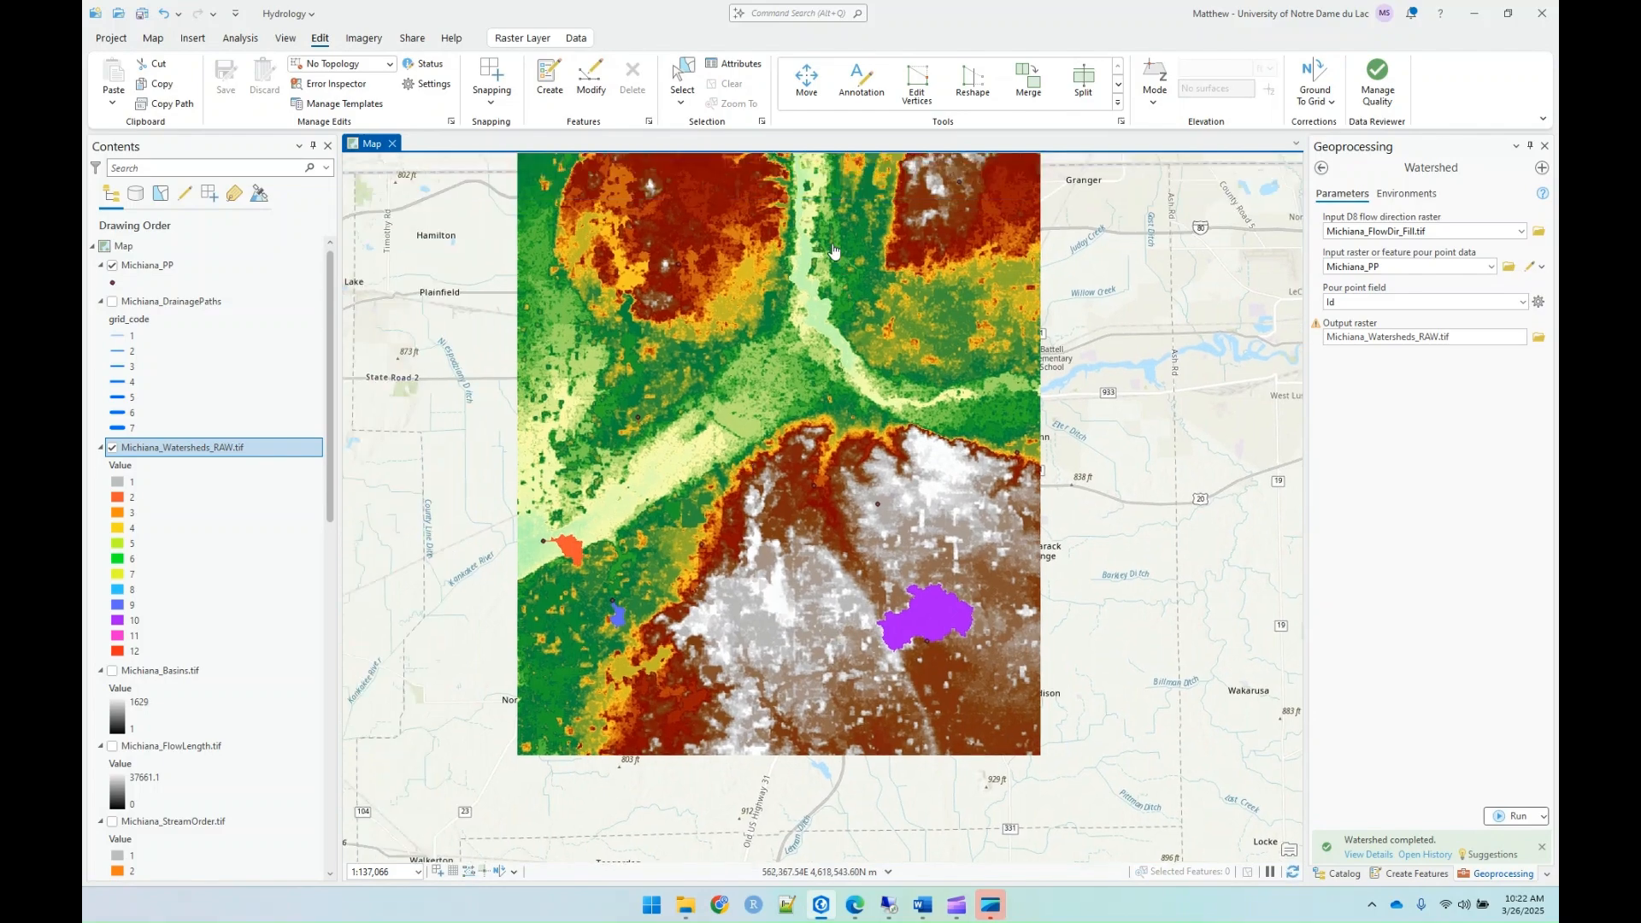
pyautogui.scroll(3, 843, 262)
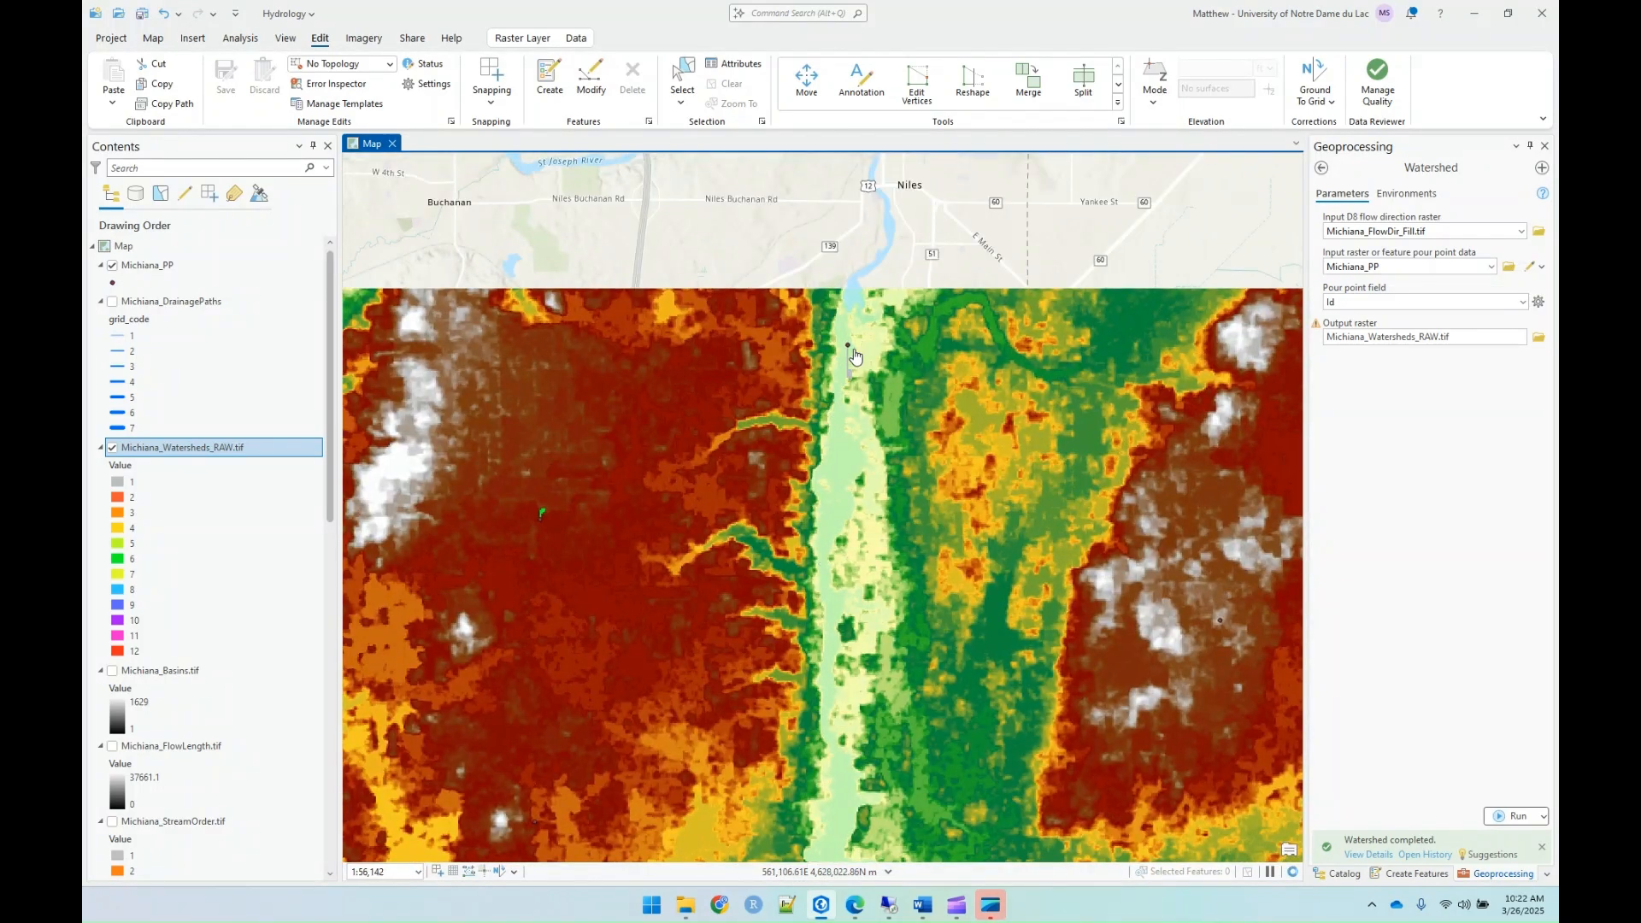
pyautogui.scroll(4, 842, 351)
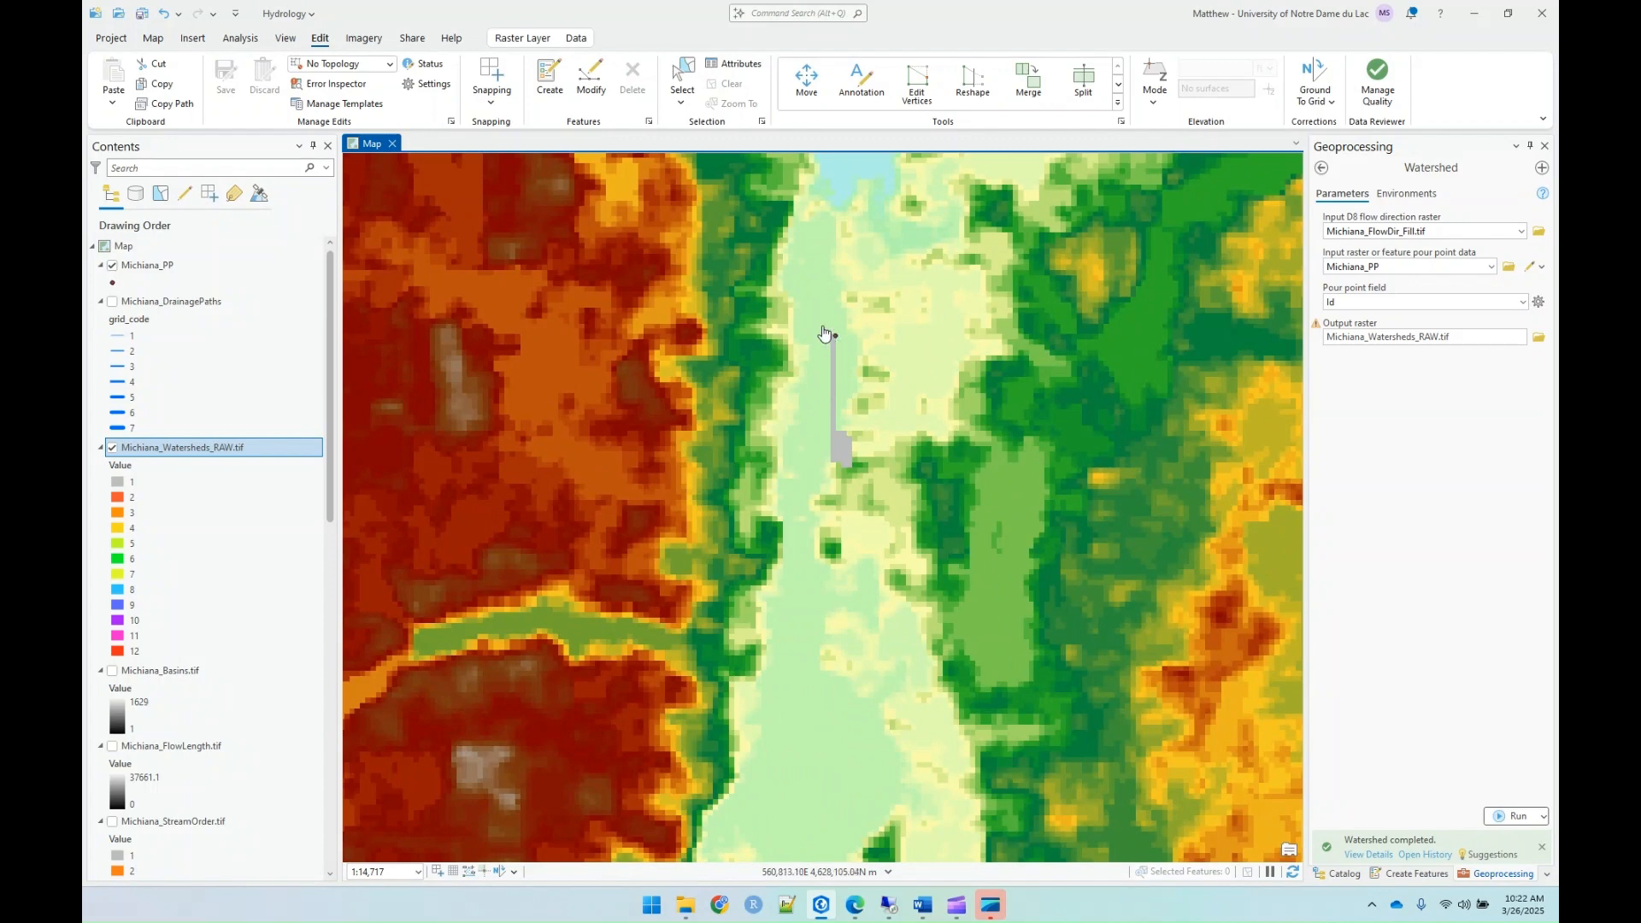
pyautogui.scroll(-5, 788, 362)
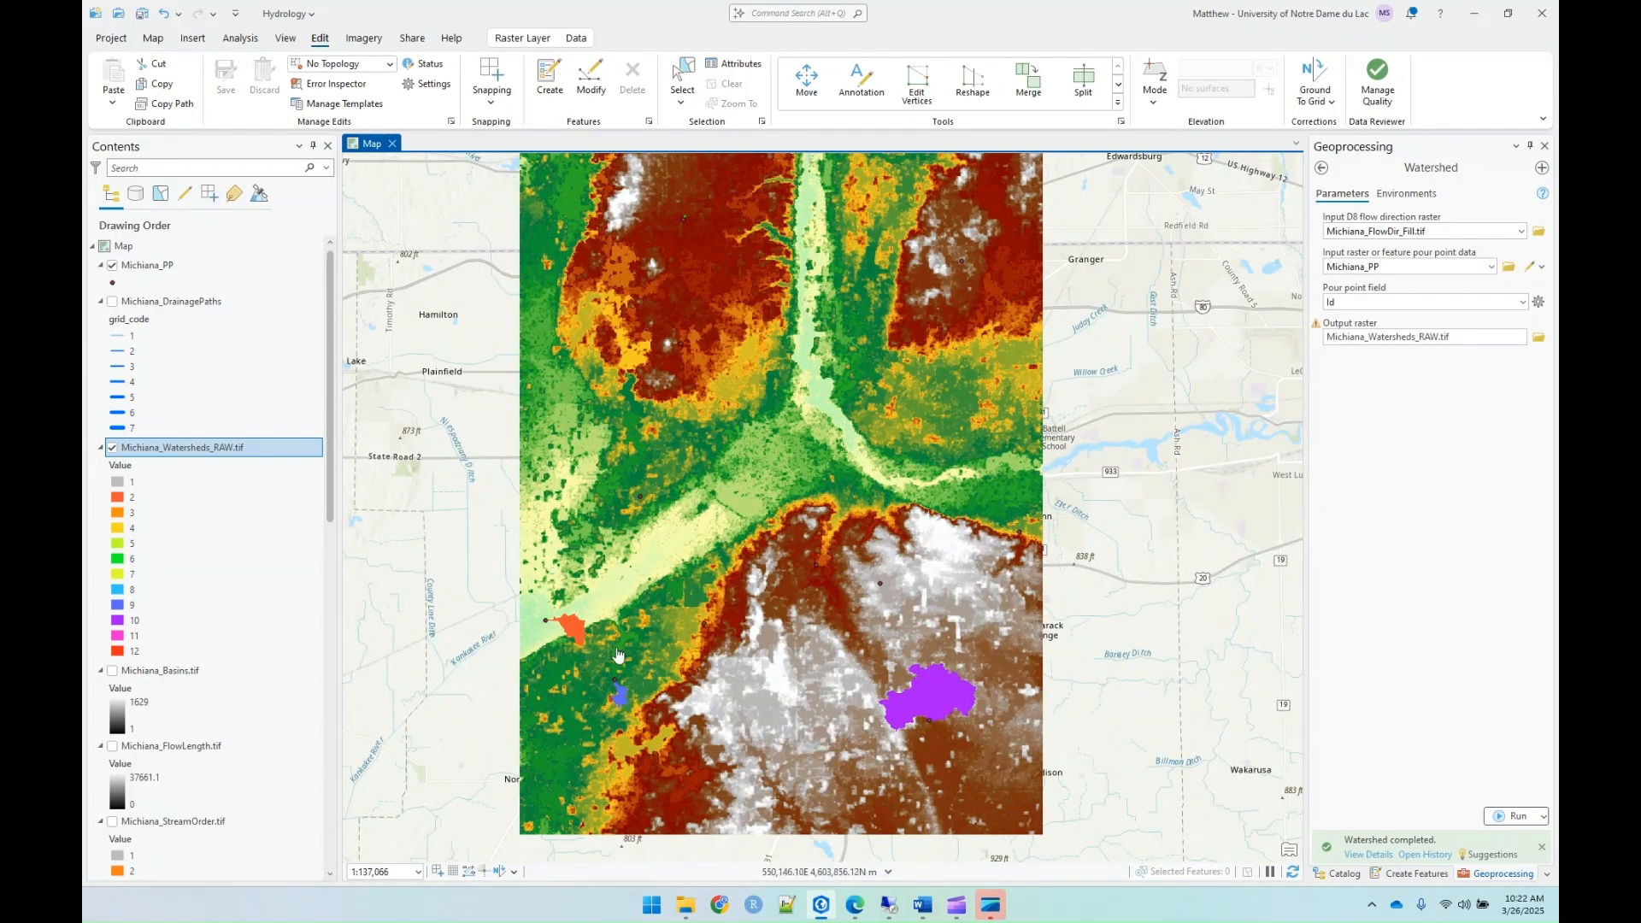
pyautogui.scroll(3, 607, 678)
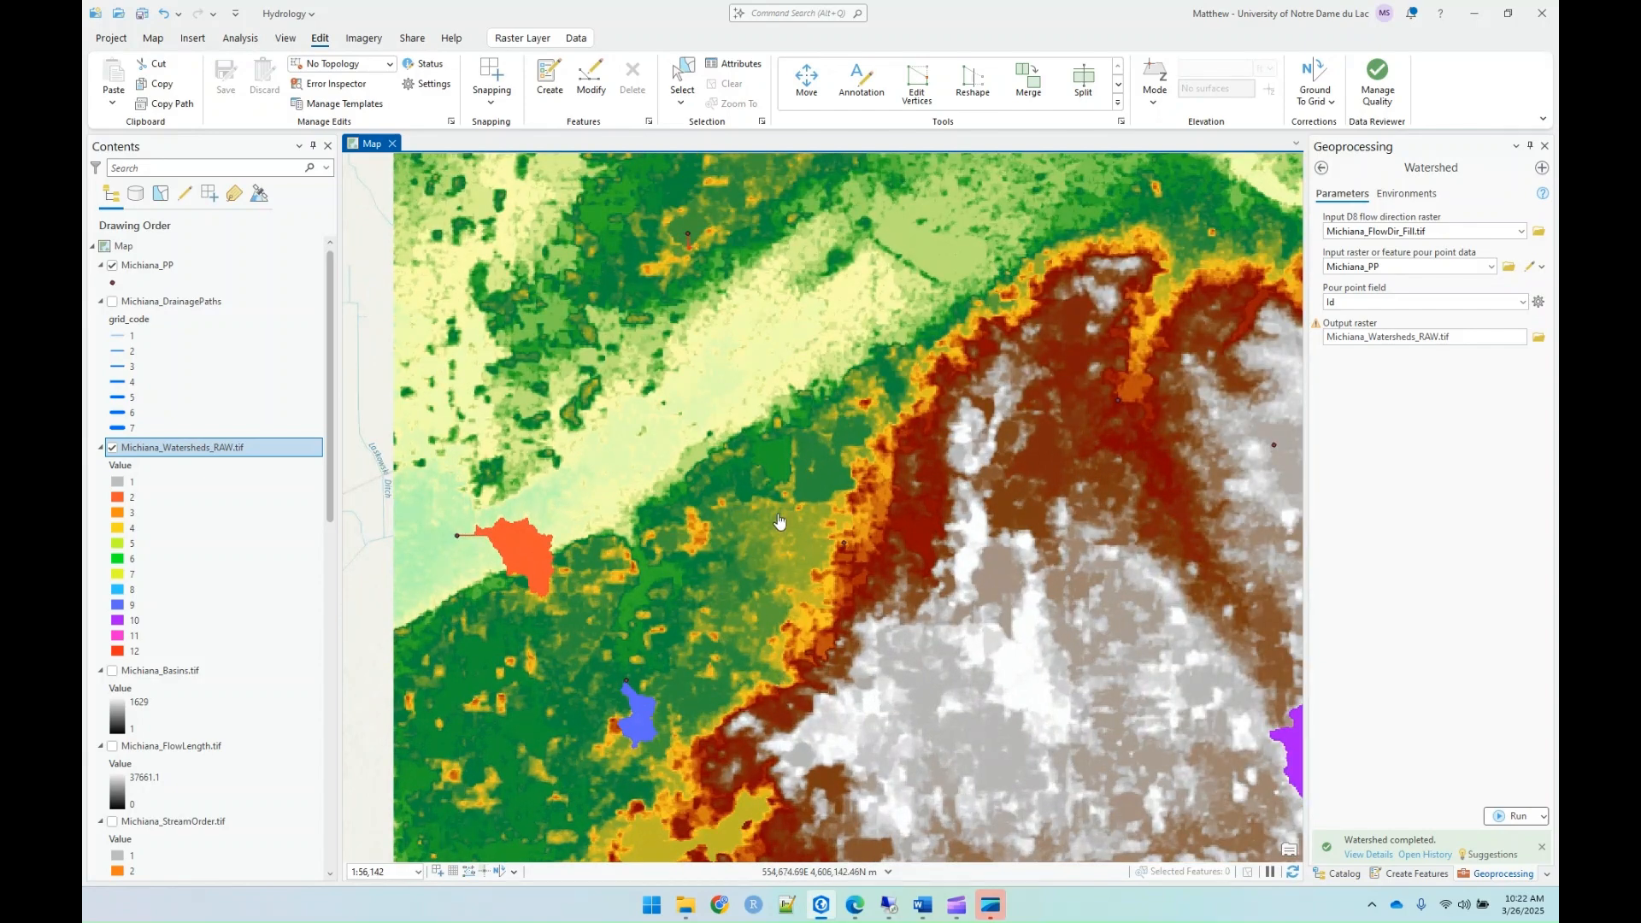
# Step: Open the Snap Pour Point tool with Michiana_PP as pour point data and Michiana_FlowAcc.tif as the accumulation raster
pyautogui.click(1321, 170)
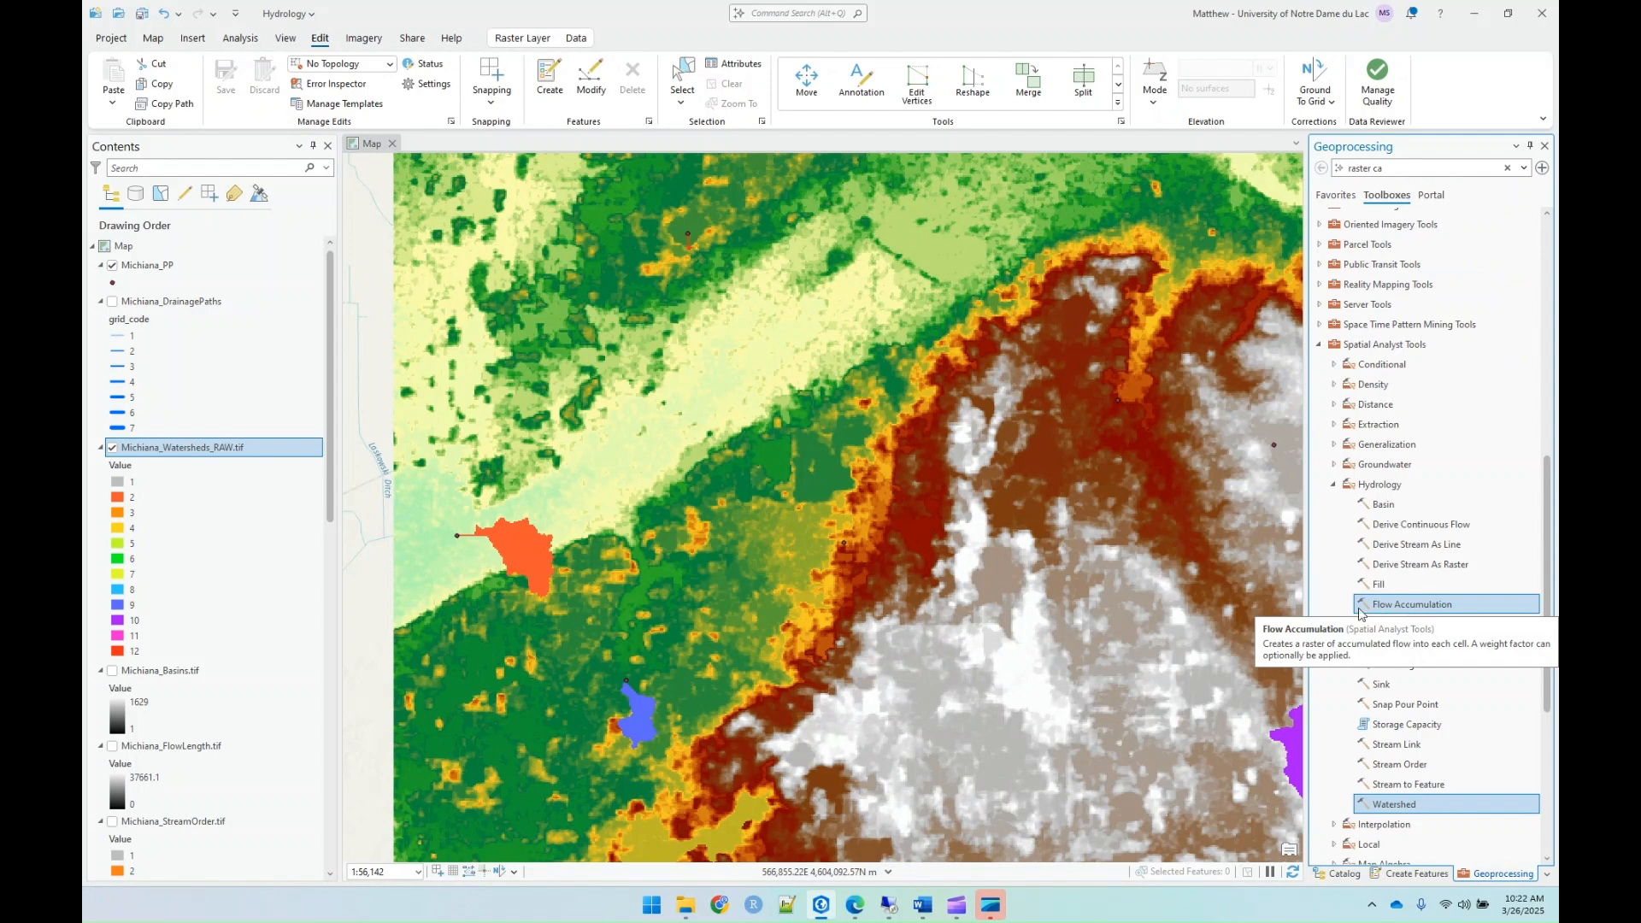
pyautogui.doubleClick(1393, 705)
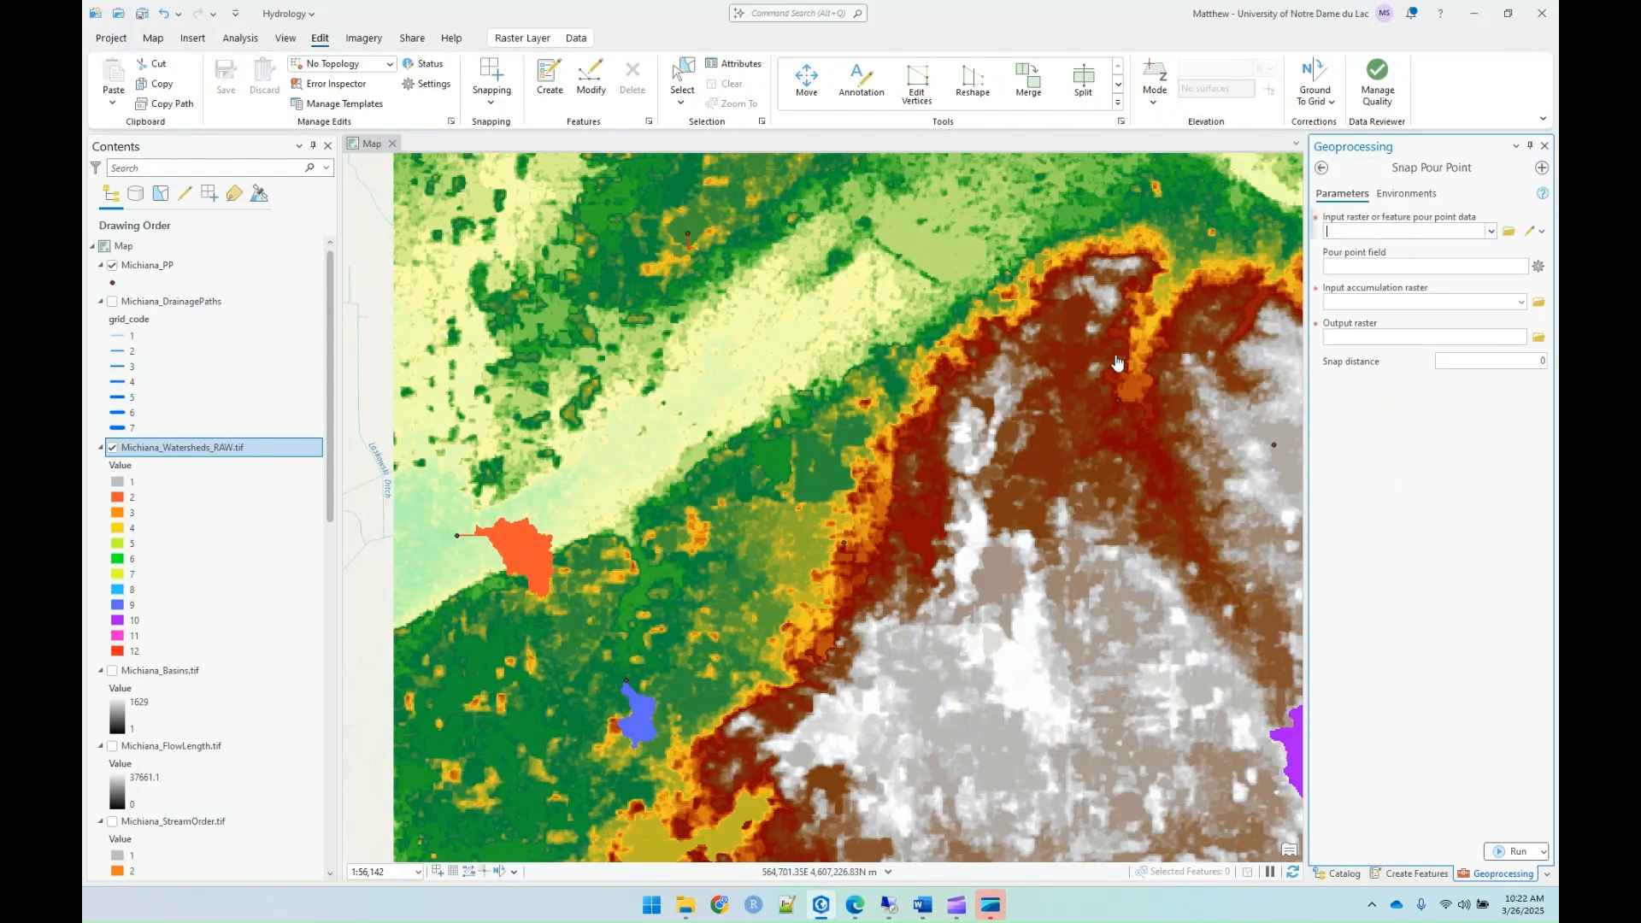
pyautogui.click(1489, 232)
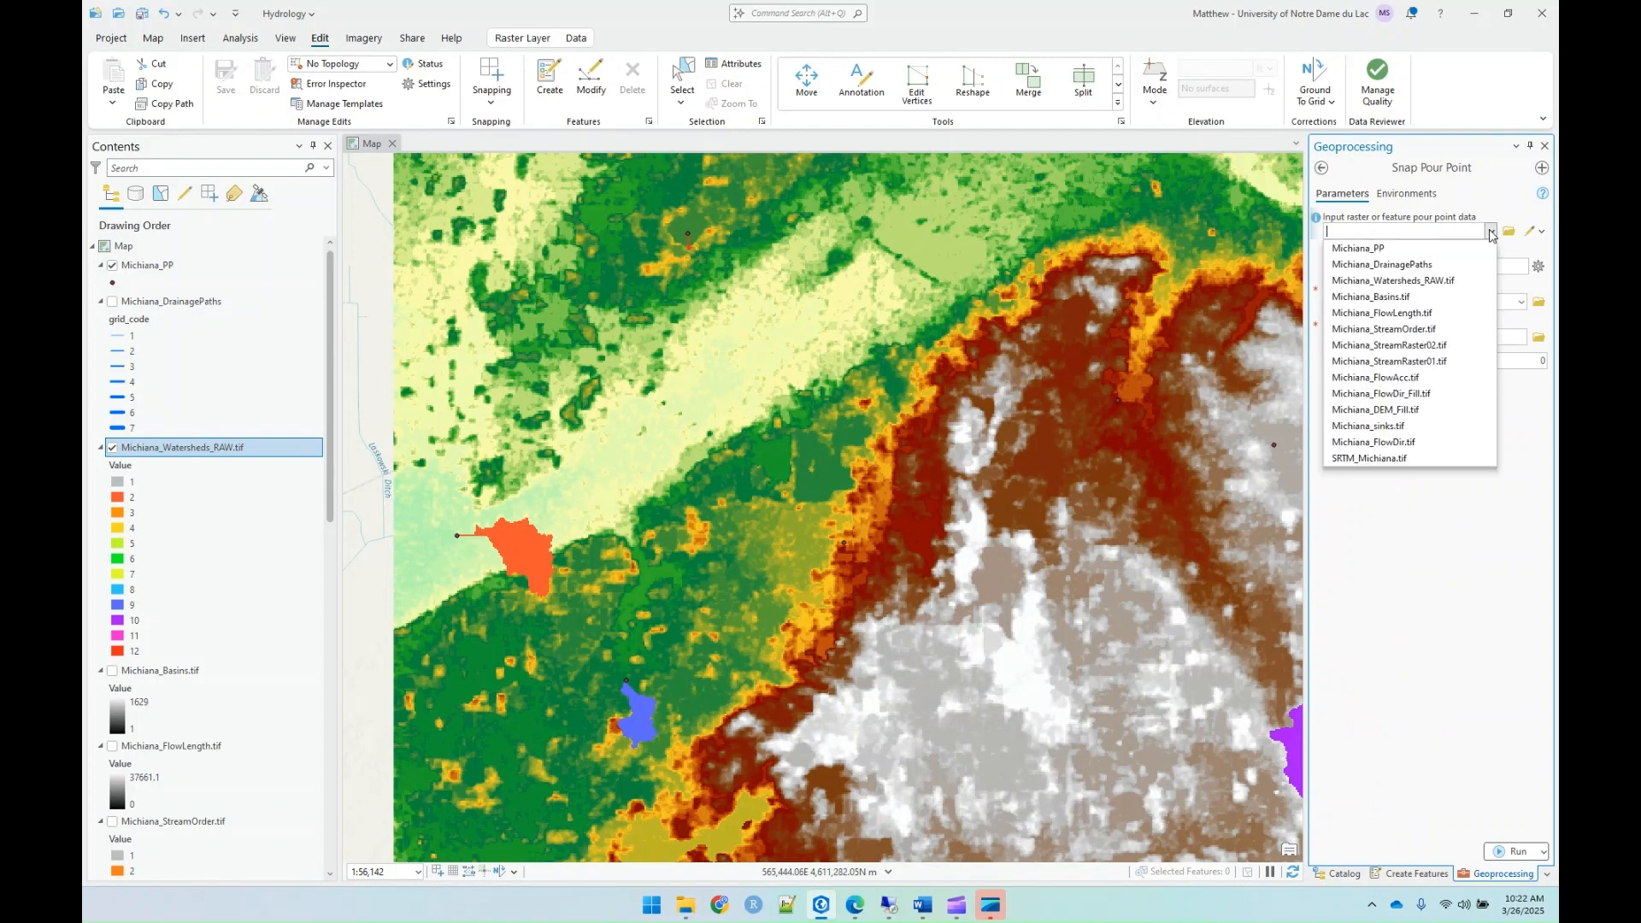
pyautogui.click(1361, 249)
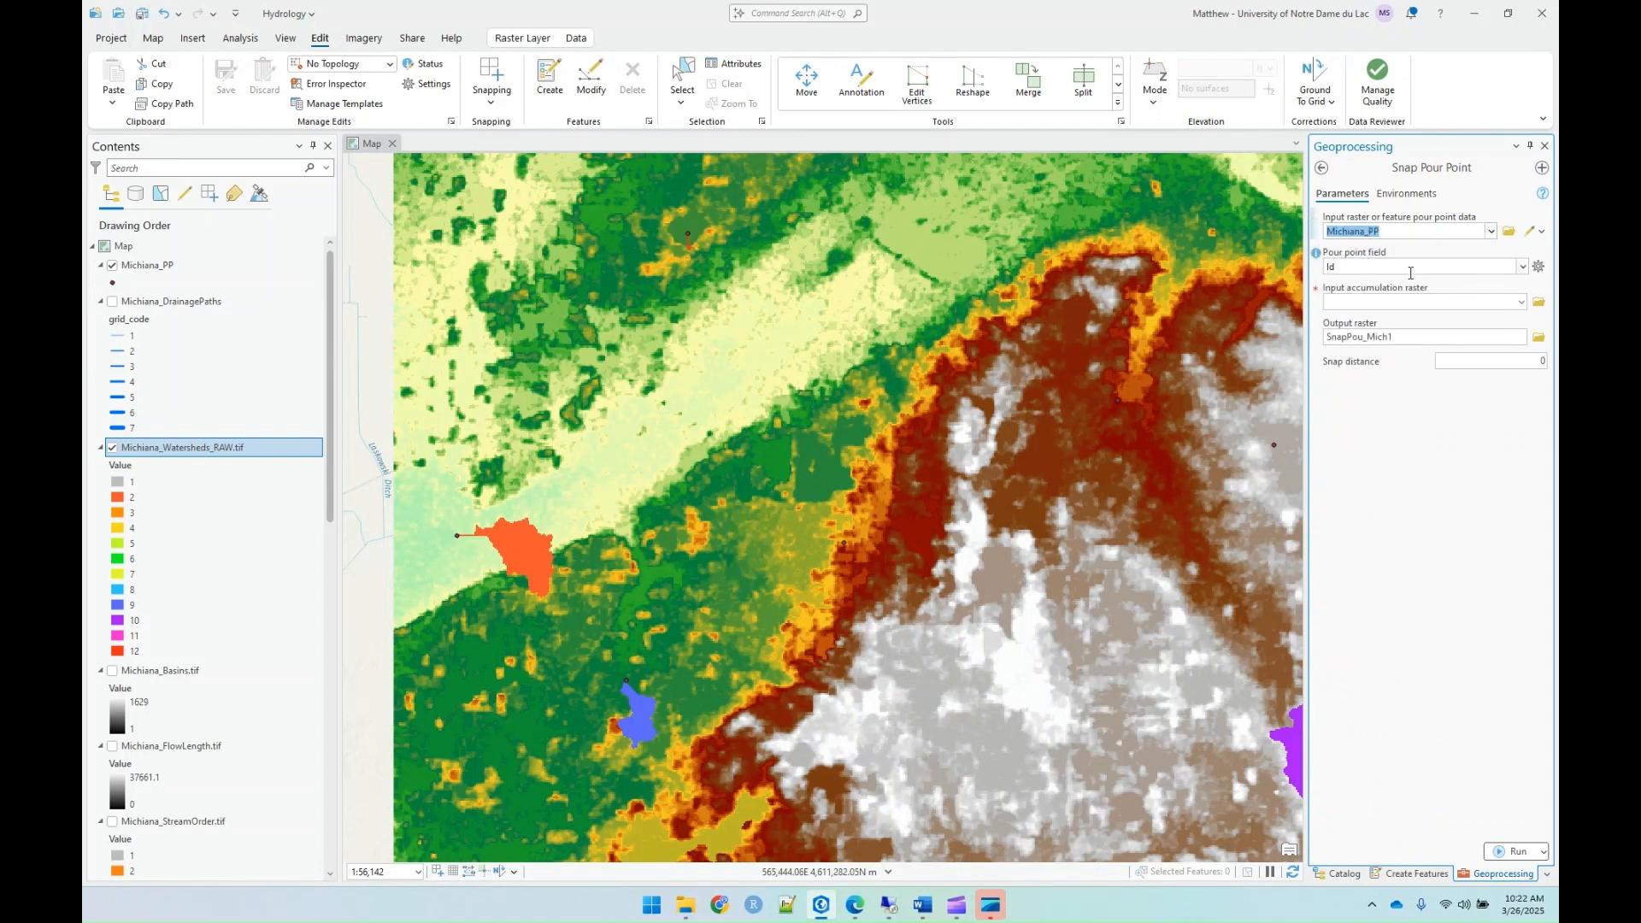
pyautogui.click(1519, 305)
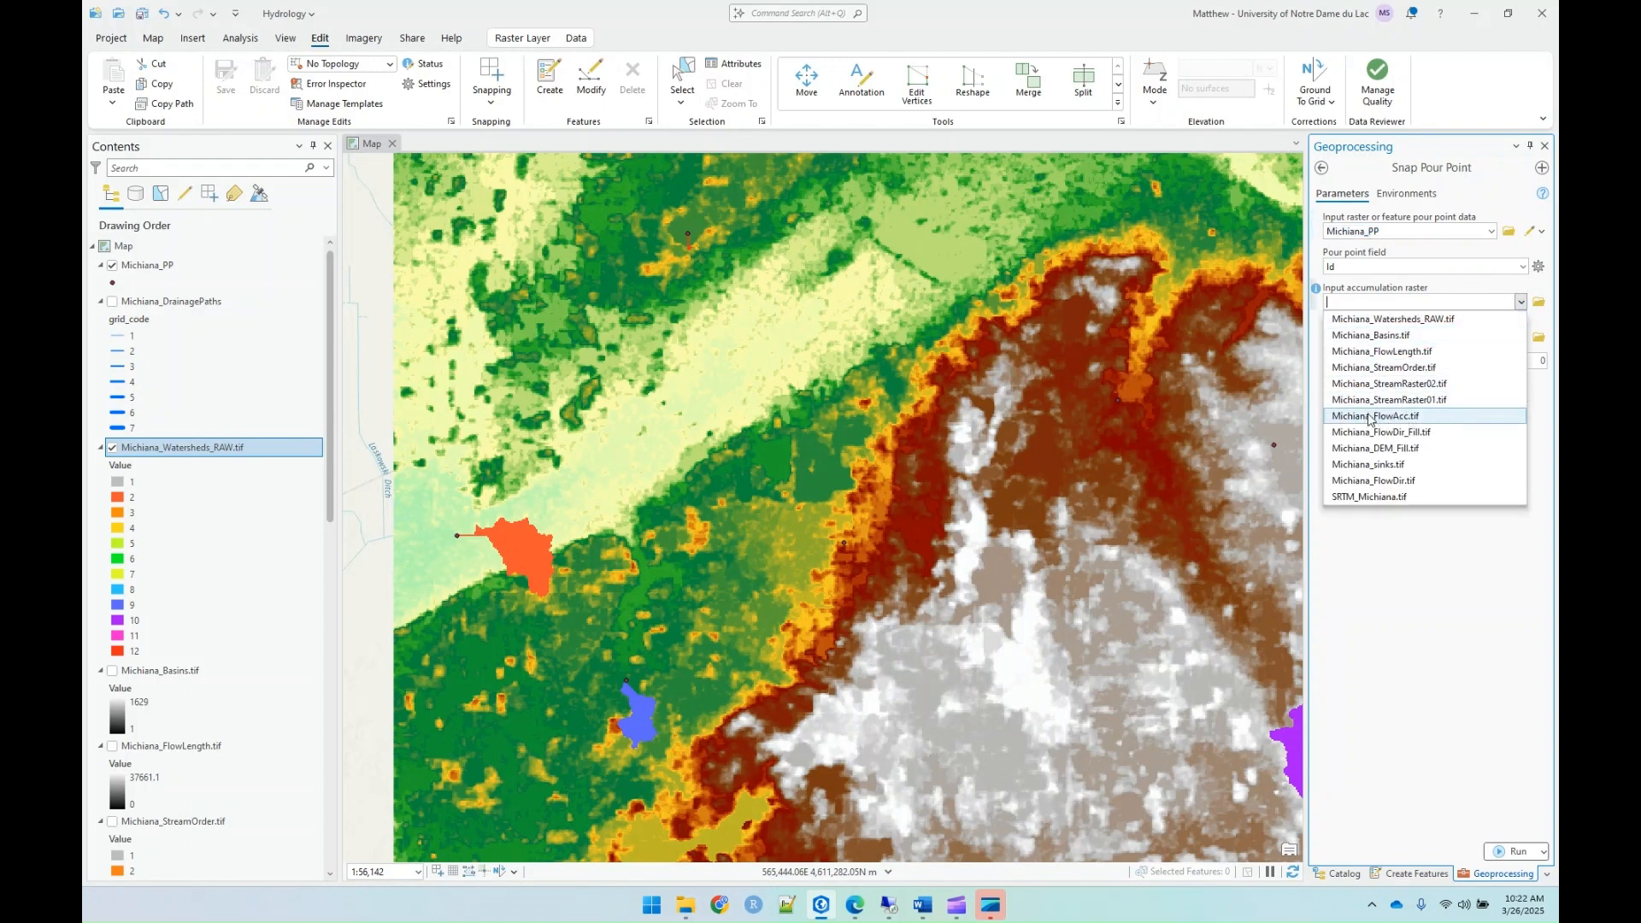
pyautogui.click(1371, 416)
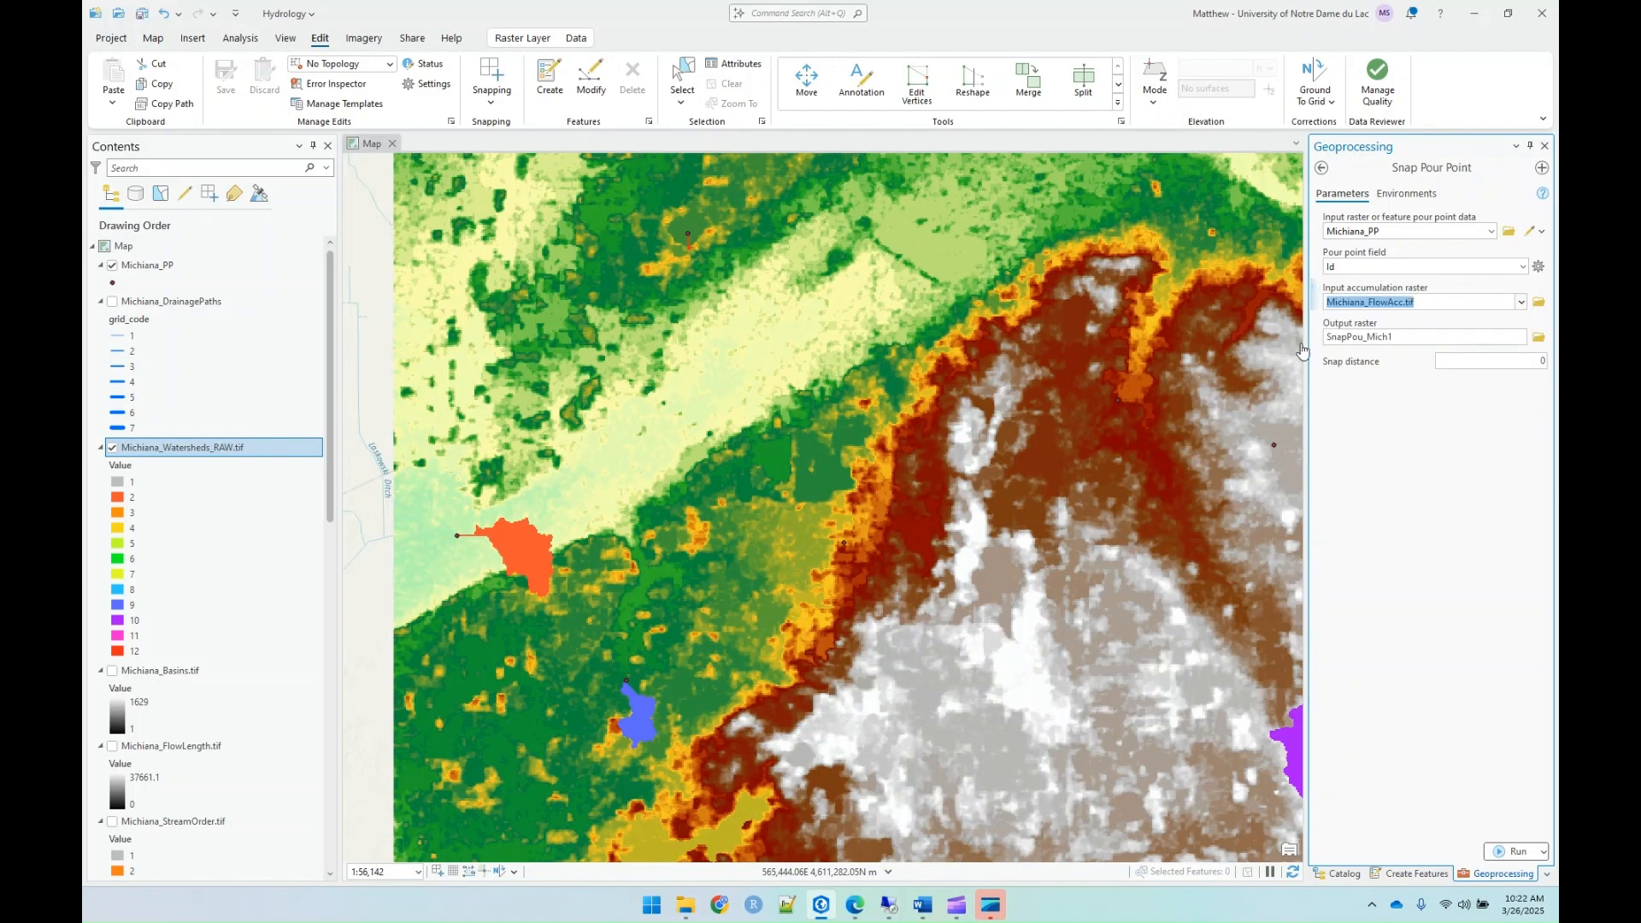
# Step: Set the Snap Pour Point output raster to Michiana_PP_Snapped.tif in the Lab09_Hydrology folder
pyautogui.click(1539, 337)
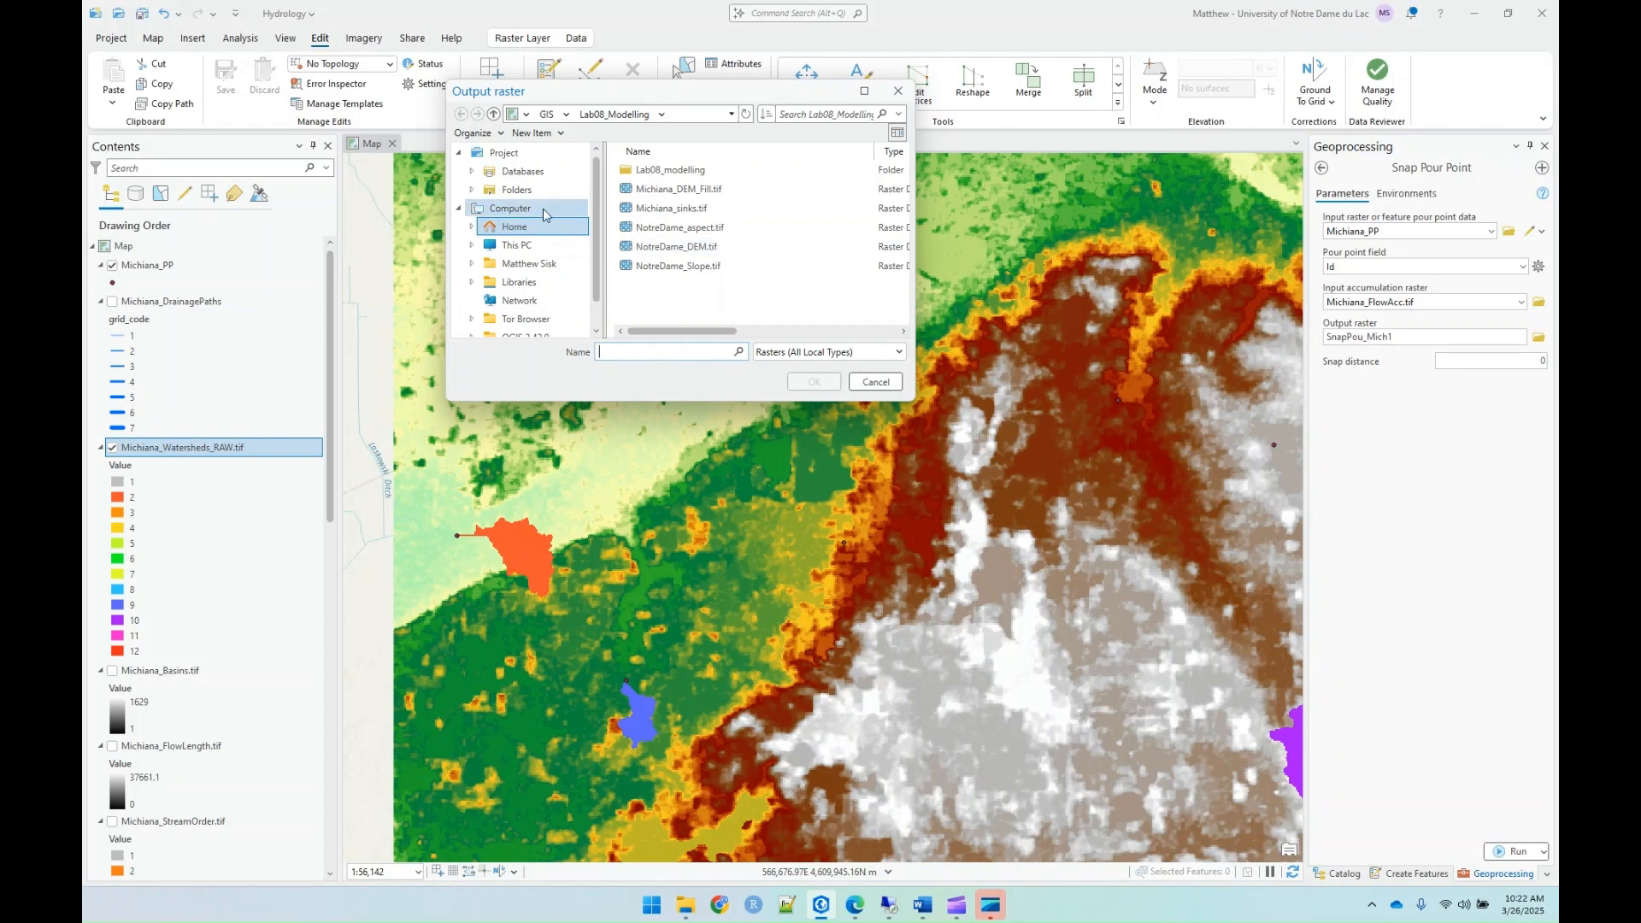
pyautogui.click(511, 209)
pyautogui.click(517, 190)
pyautogui.doubleClick(662, 172)
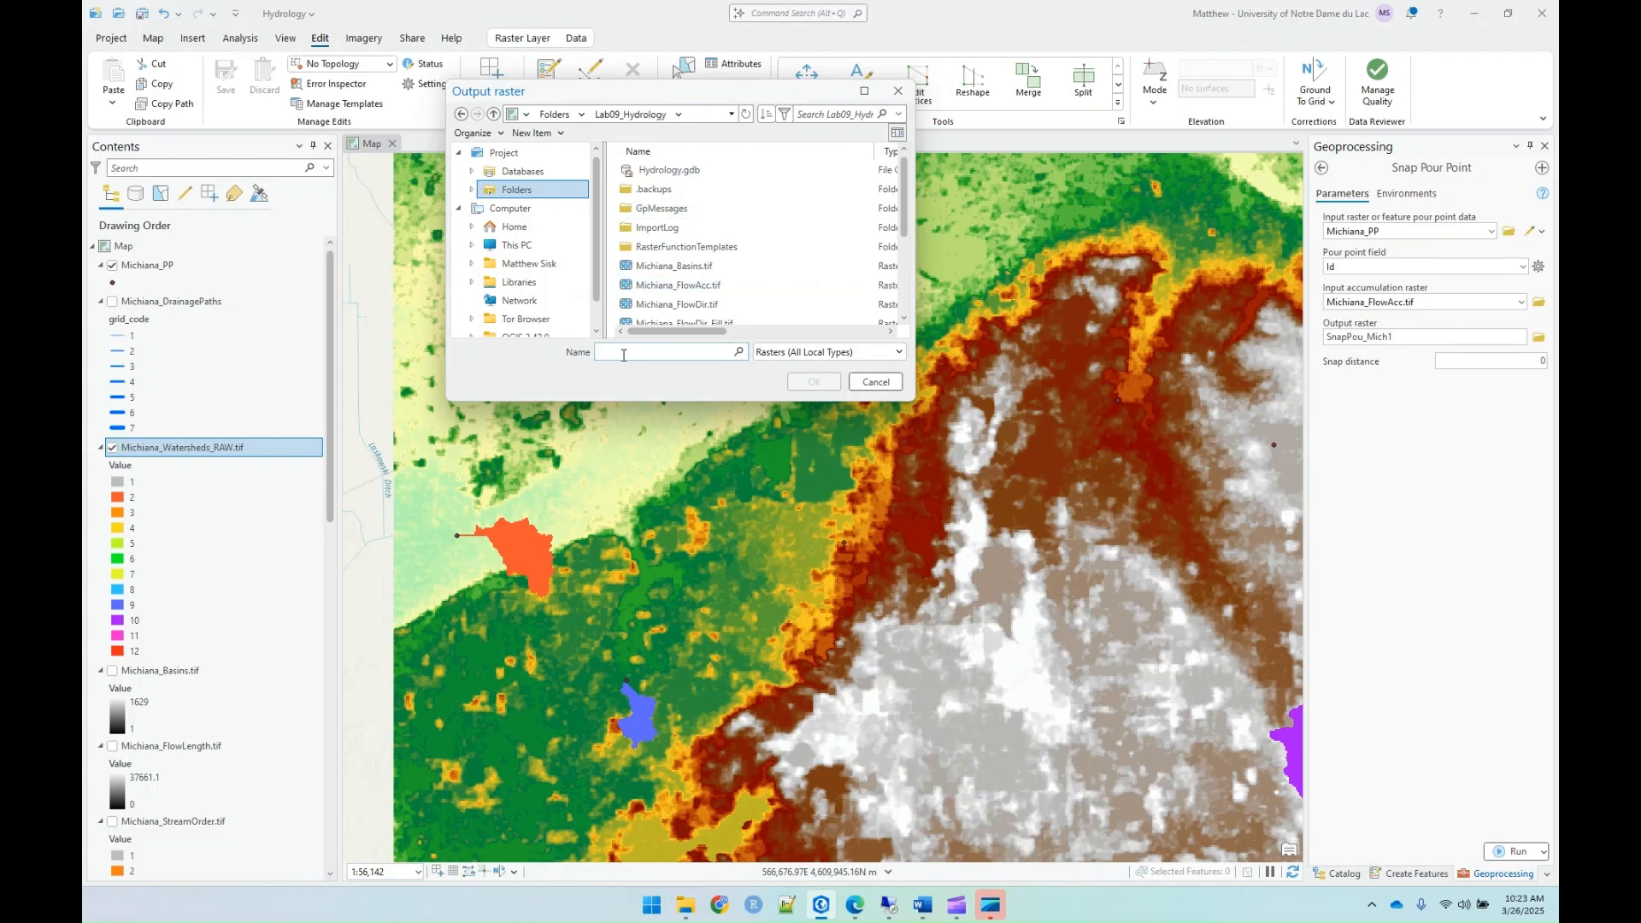
pyautogui.write('M')
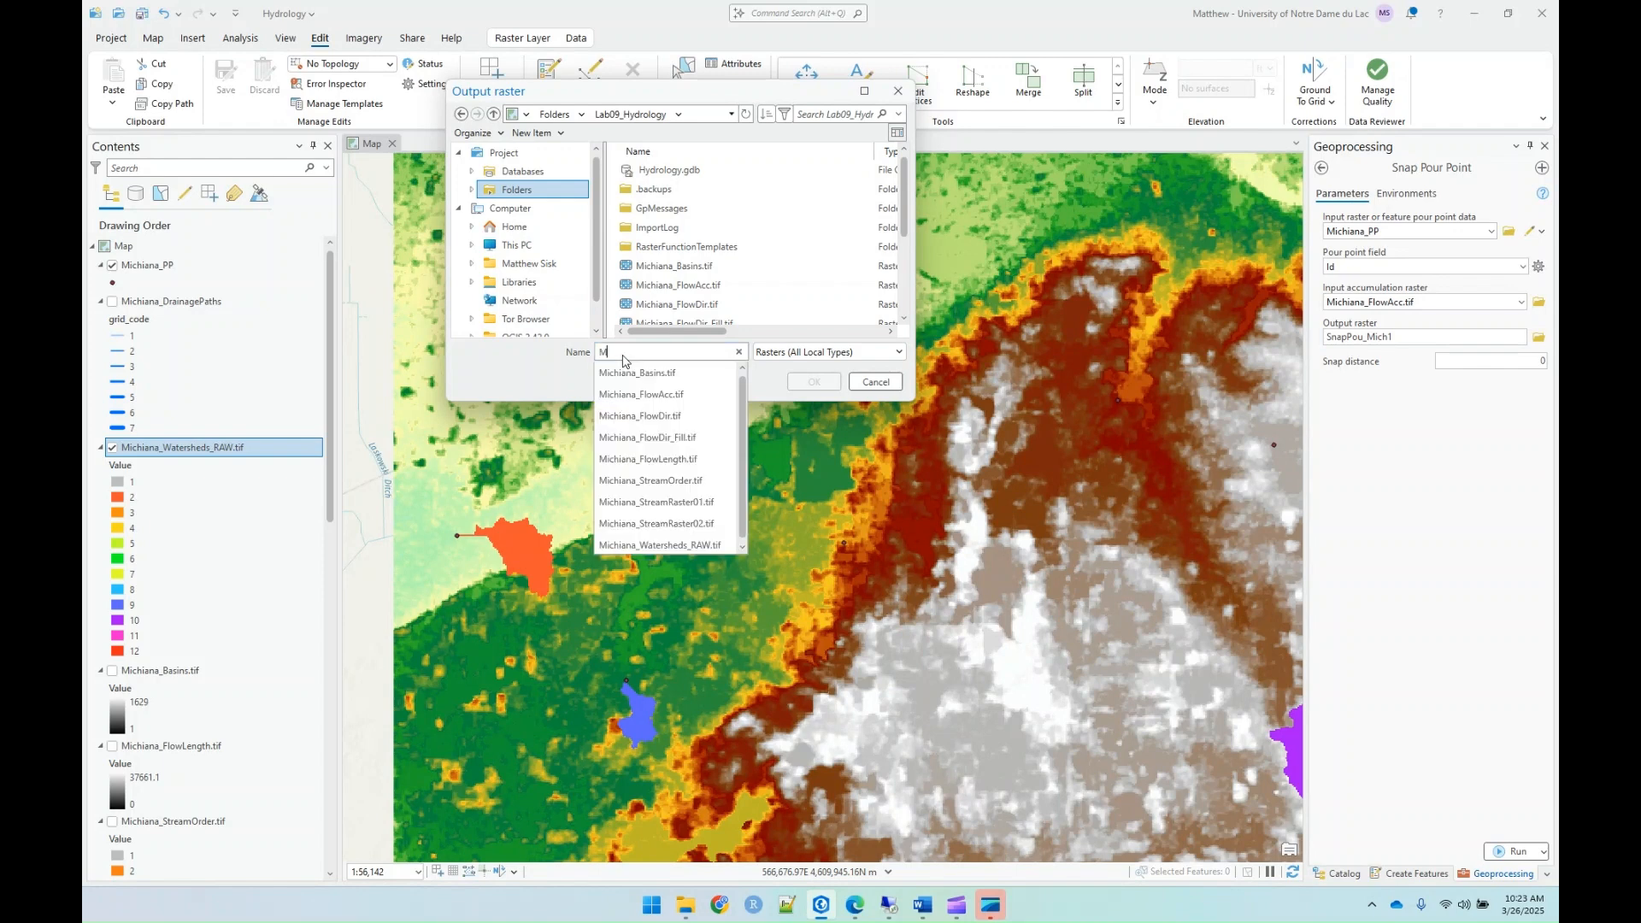
pyautogui.write('ichiana_PP')
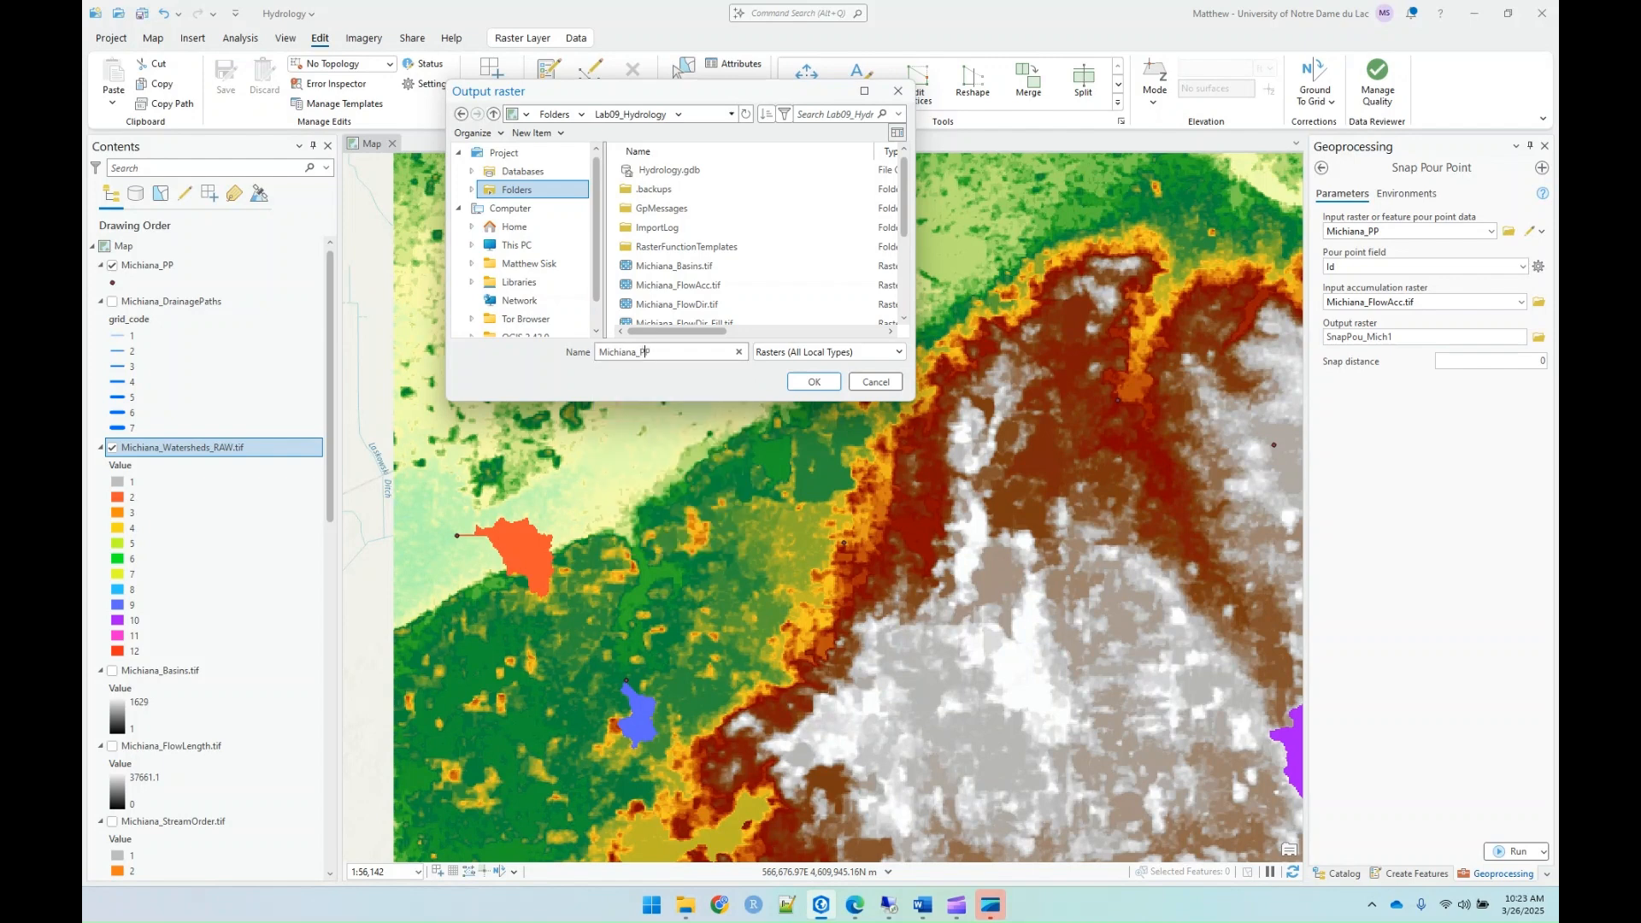
pyautogui.write('_Snapped.tif')
pyautogui.press('Return')
# Step: Set the snap distance to 300 and run the Snap Pour Point tool
pyautogui.click(1489, 361)
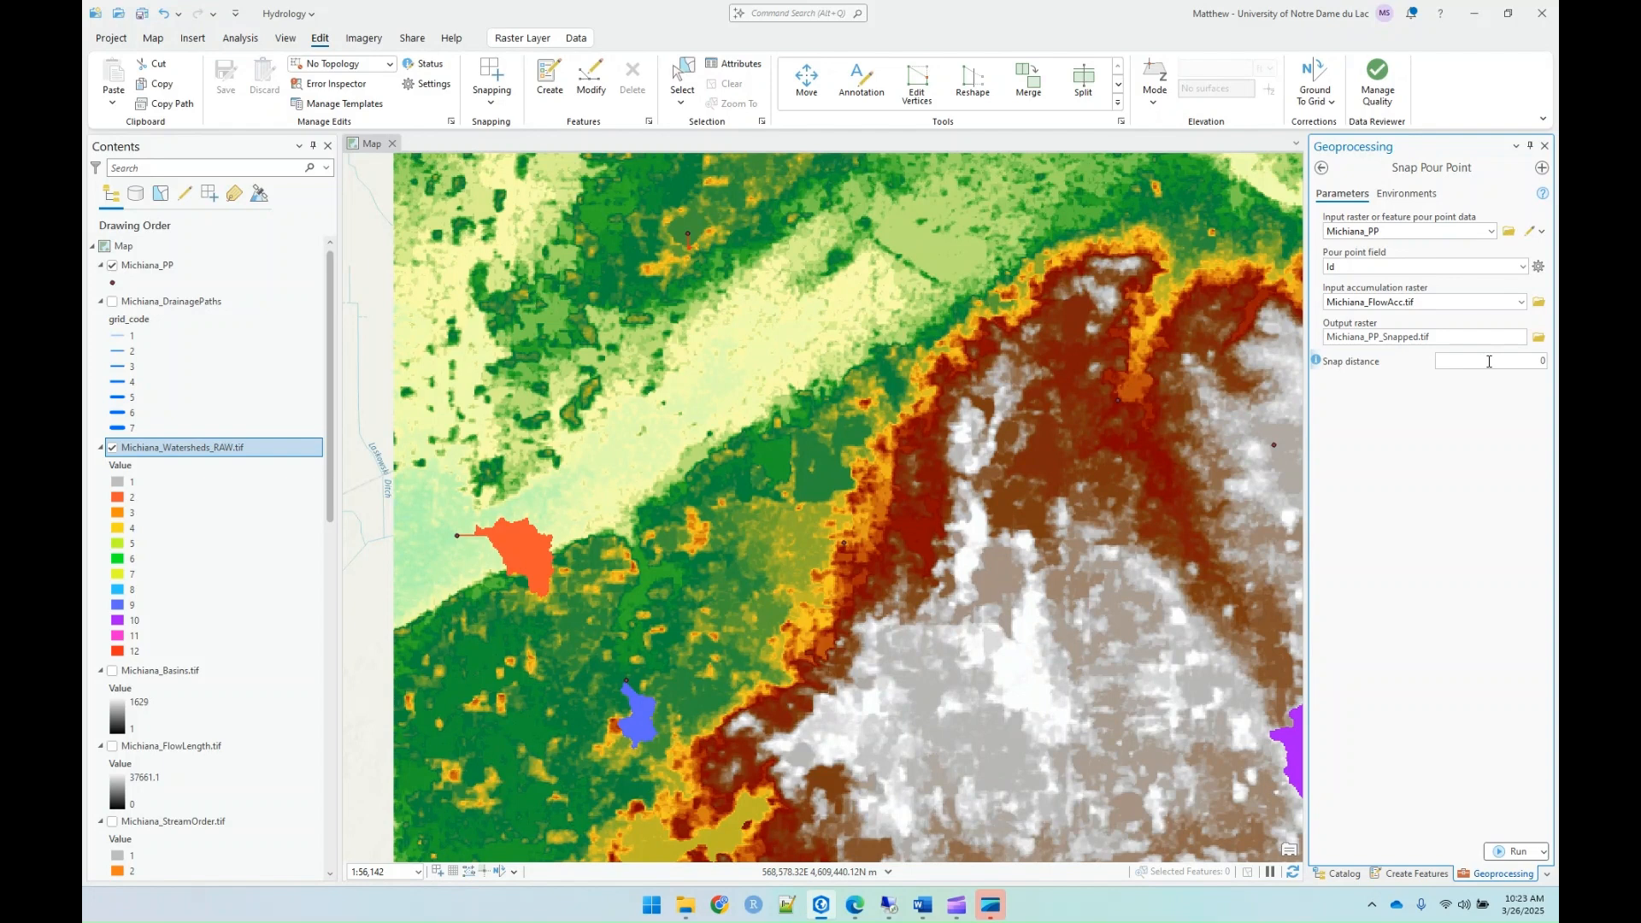
pyautogui.write('1')
pyautogui.moveTo(1316, 362)
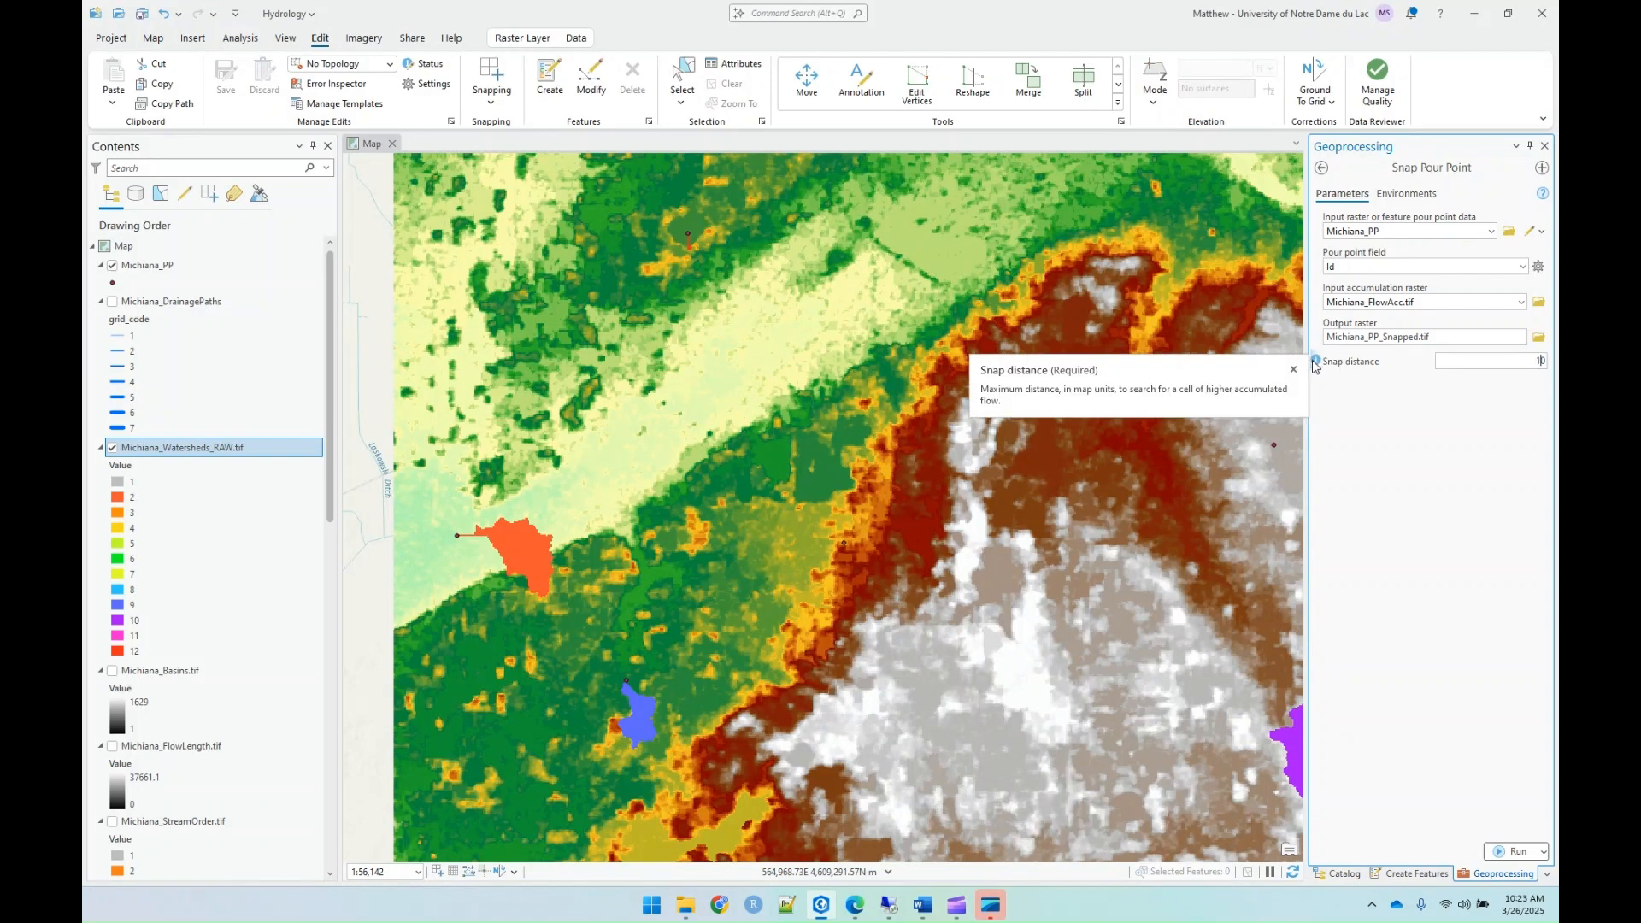
pyautogui.click(1517, 367)
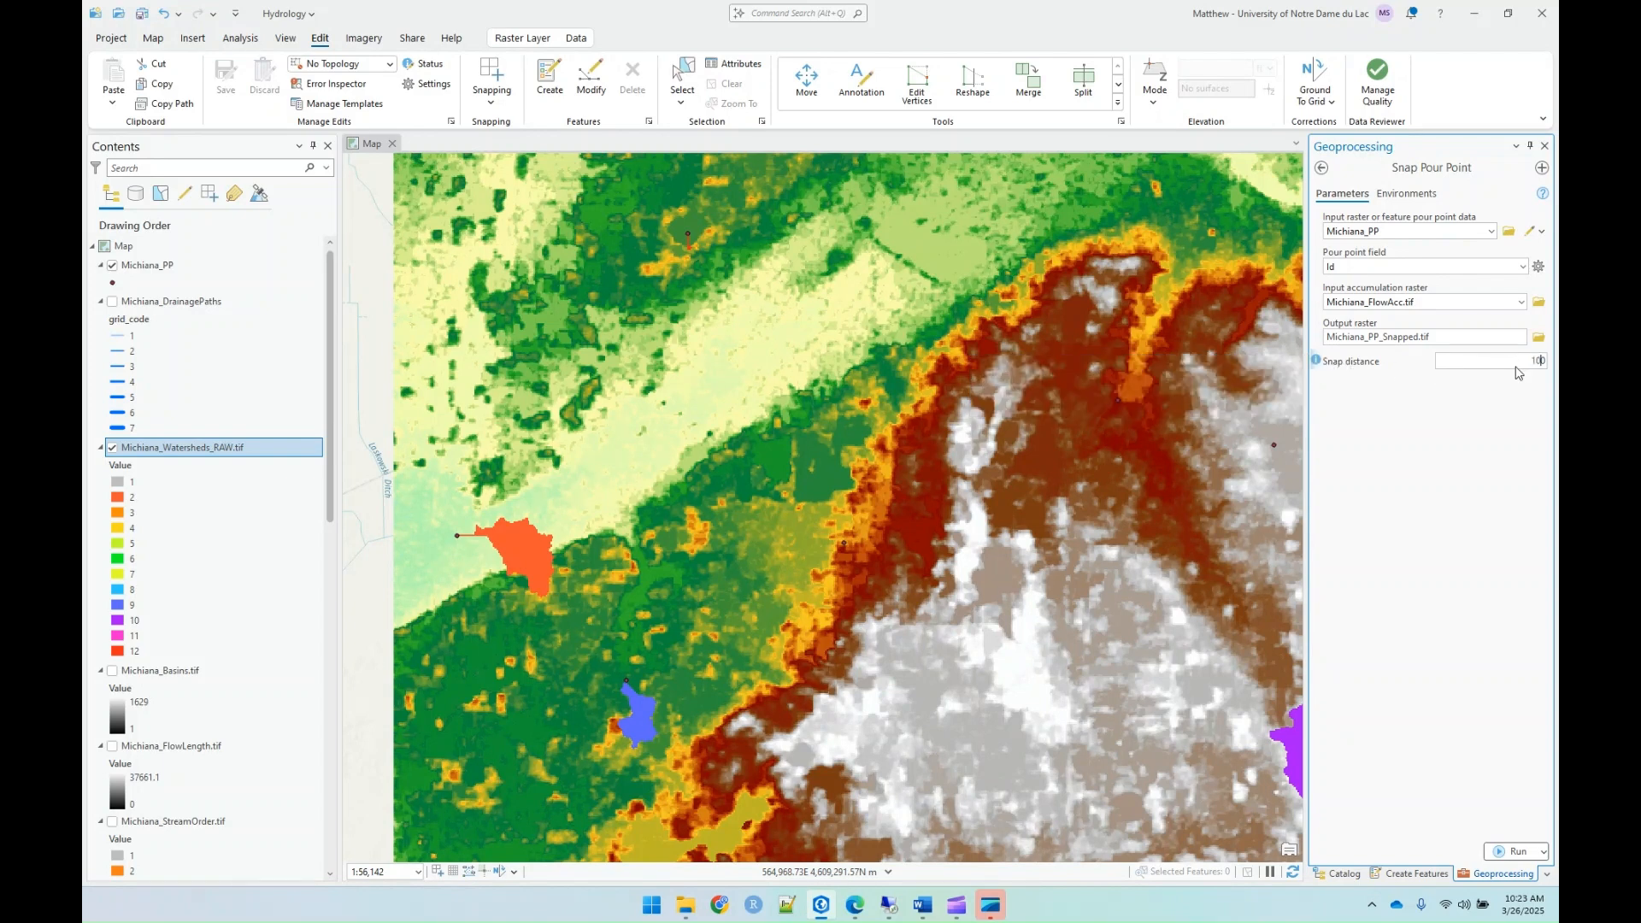
pyautogui.write('0')
pyautogui.click(1503, 850)
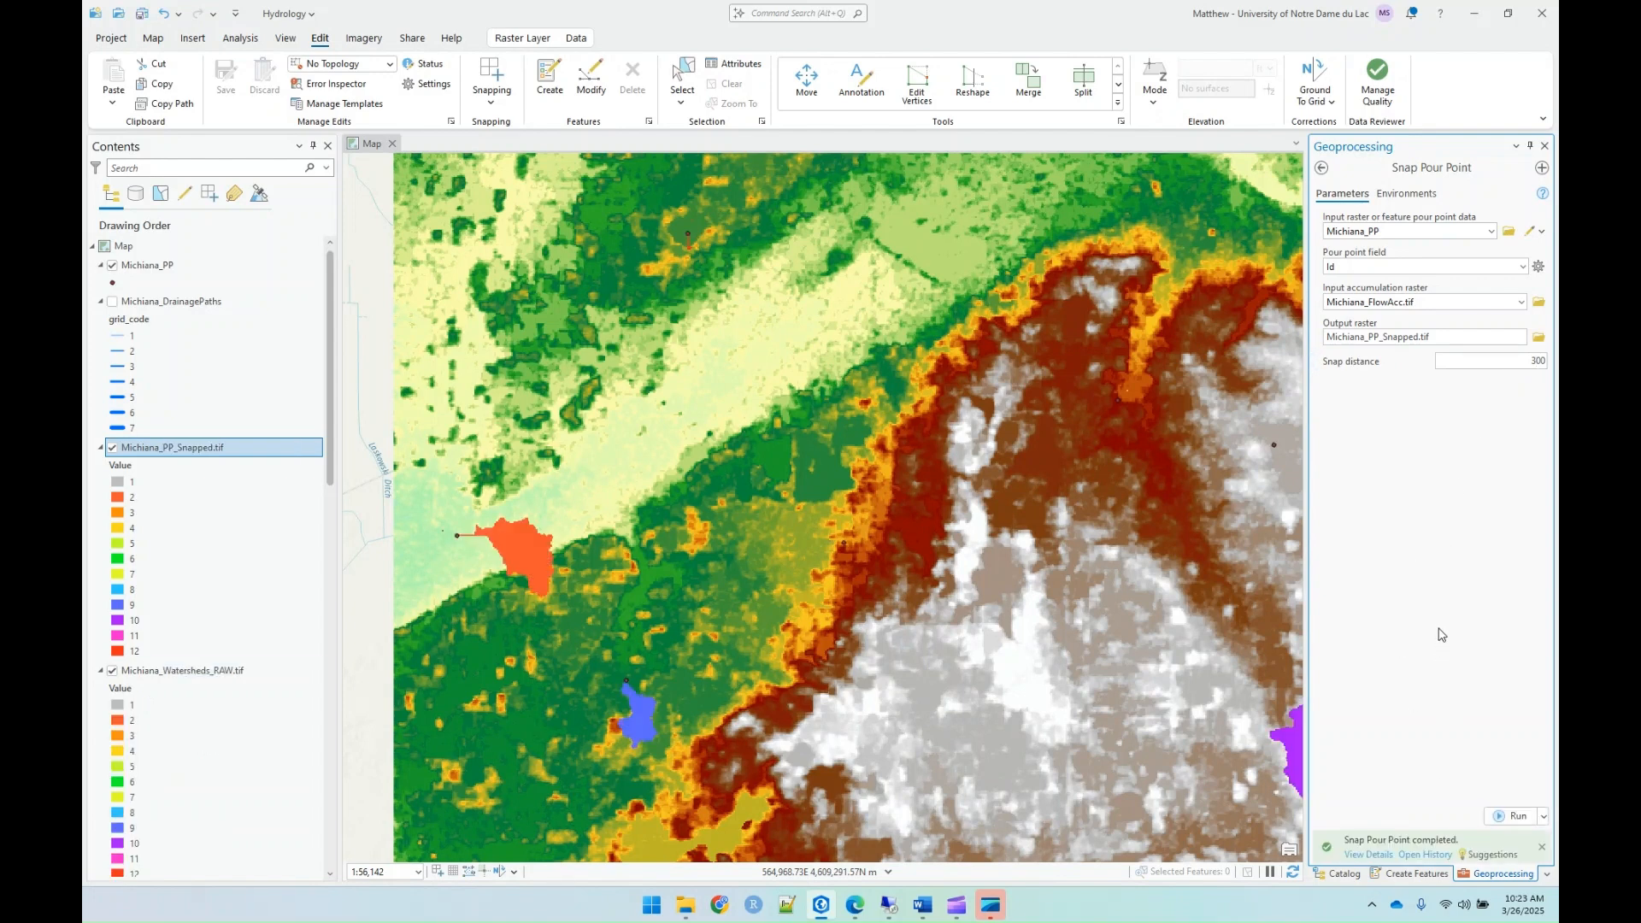
# Step: Compare the snapped pour point near the blue watershed with its original location, toggling the Michiana_PP_Snapped.tif layer off and on
pyautogui.scroll(-2, 619, 690)
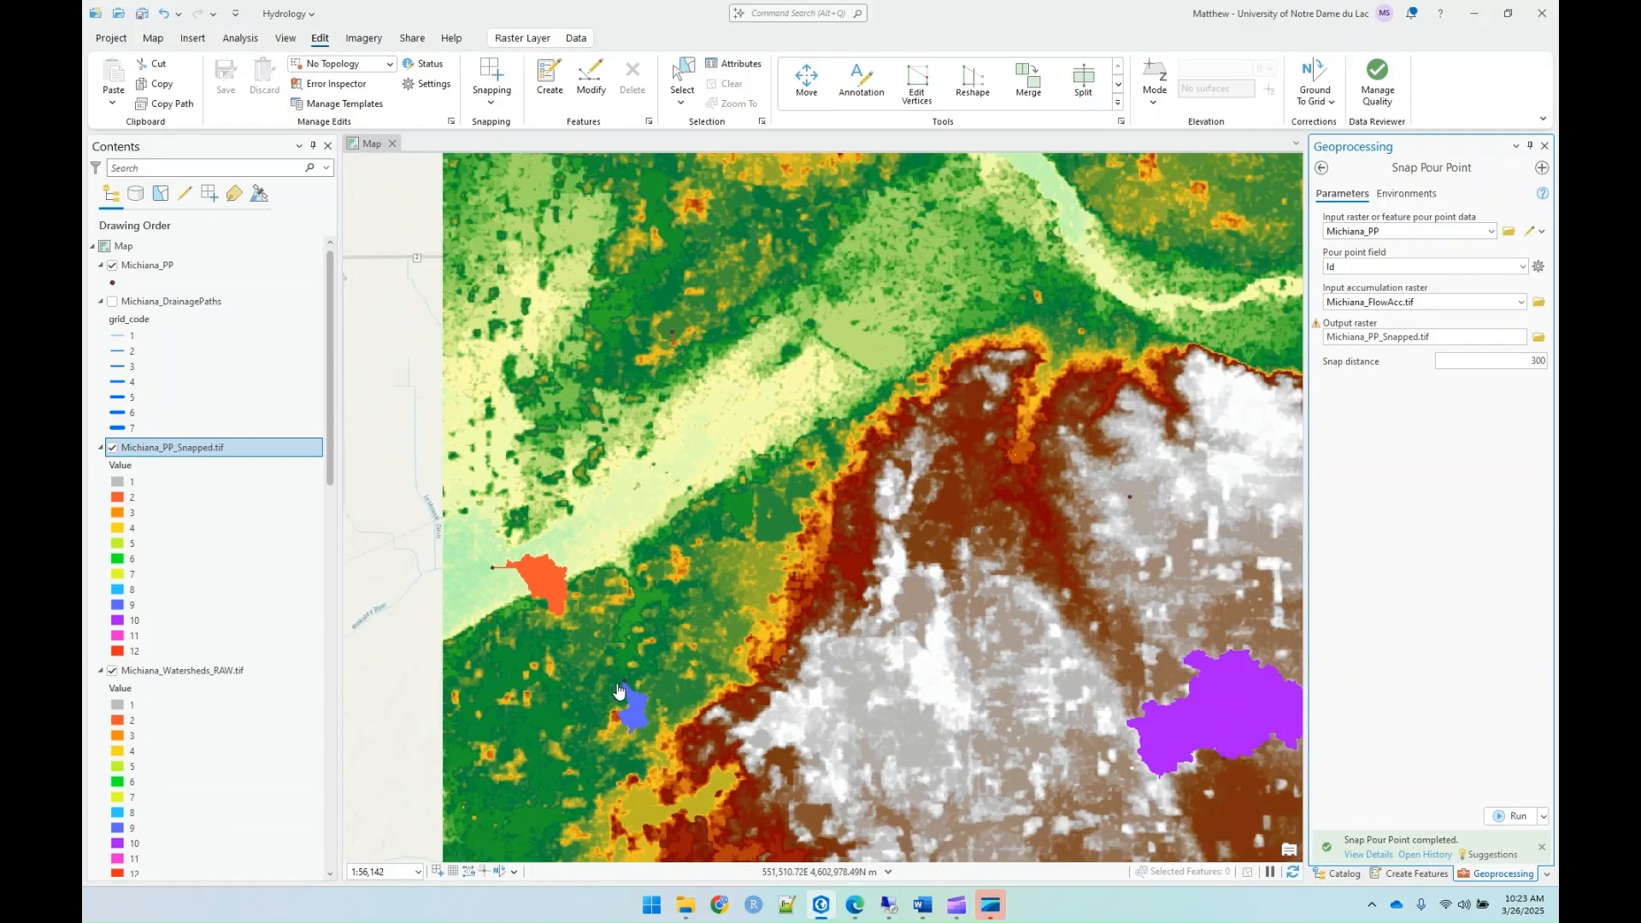
pyautogui.scroll(2, 619, 691)
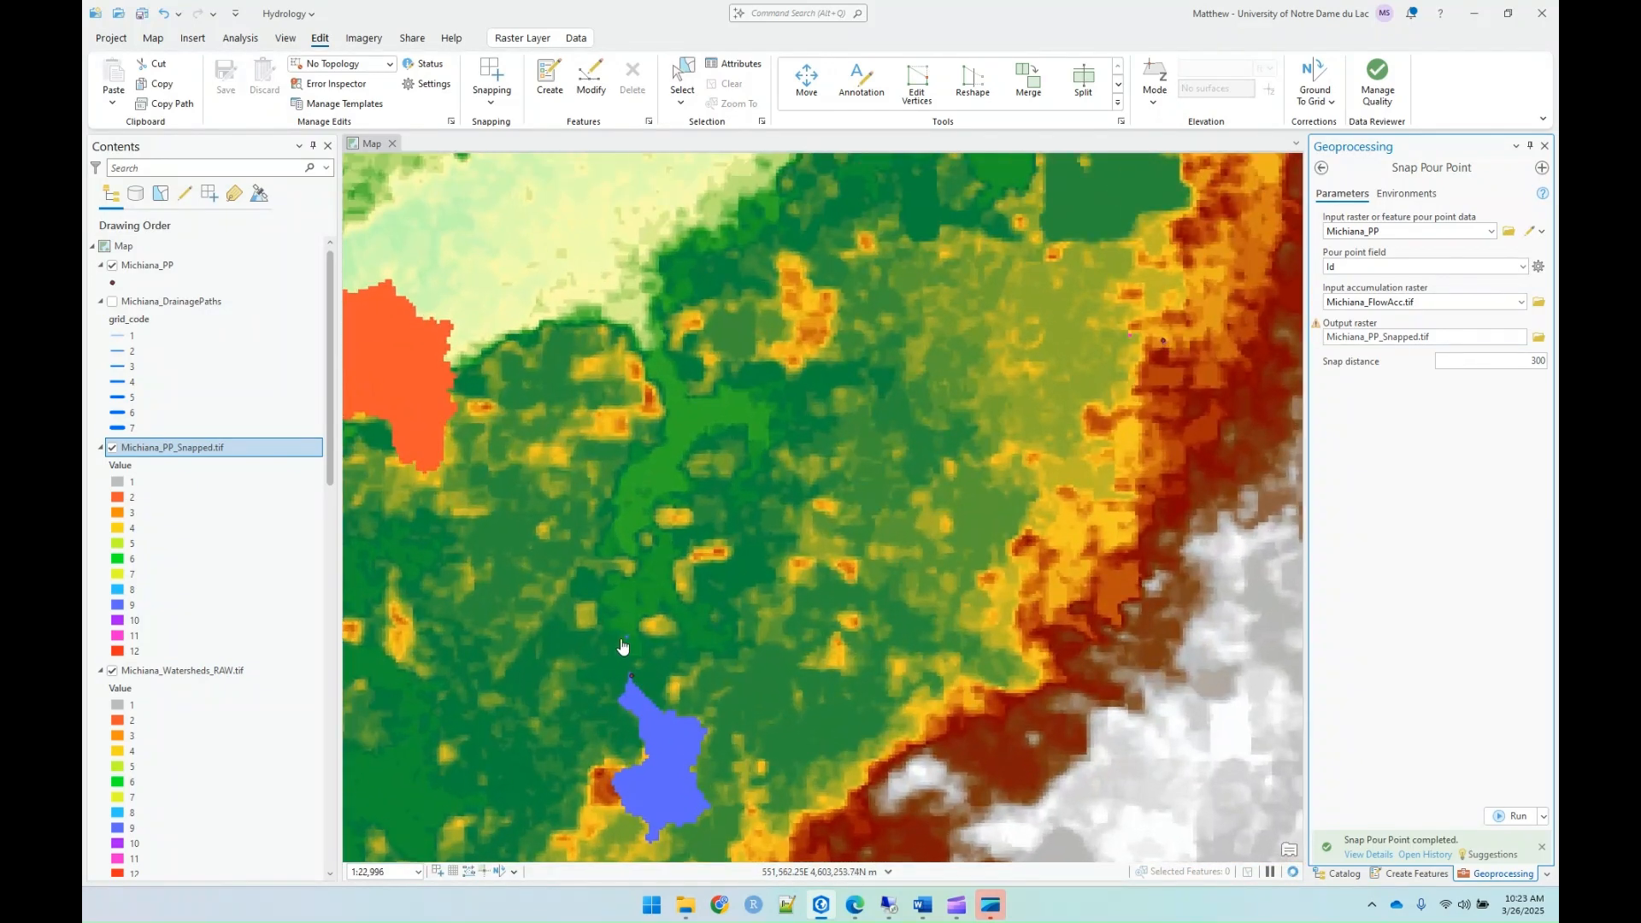
pyautogui.scroll(1, 624, 660)
pyautogui.scroll(3, 624, 660)
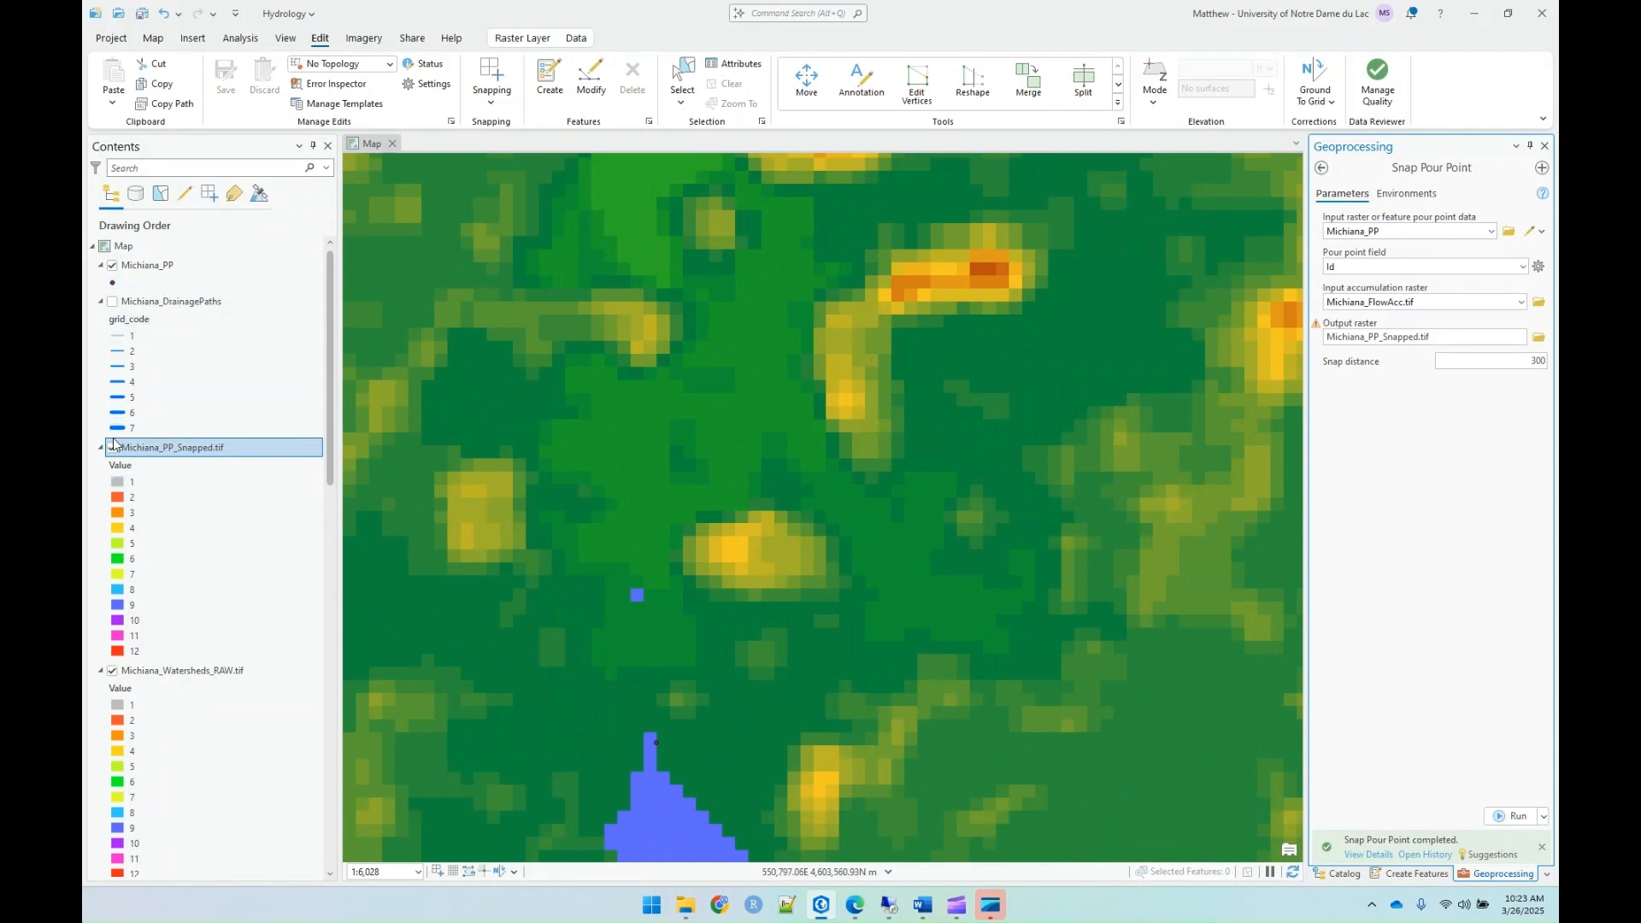
pyautogui.click(112, 448)
pyautogui.click(112, 448)
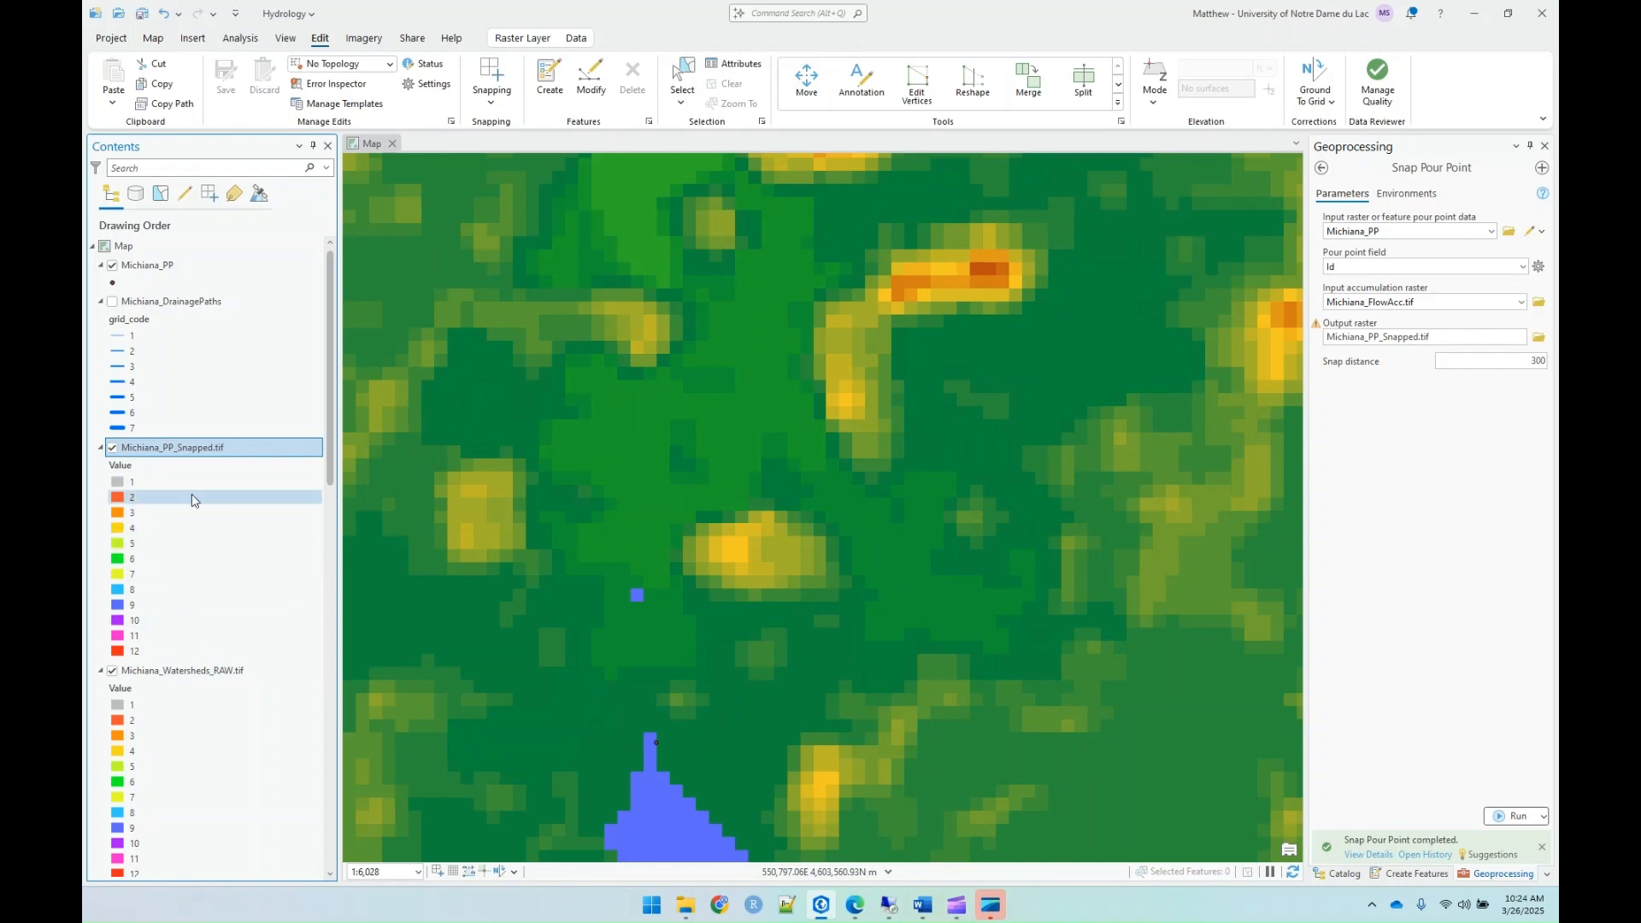
# Step: Open the Watershed tool with Michiana_FlowDir_Fill.tif as flow direction raster and Michiana_PP_Snapped.tif as pour point data
pyautogui.click(1322, 168)
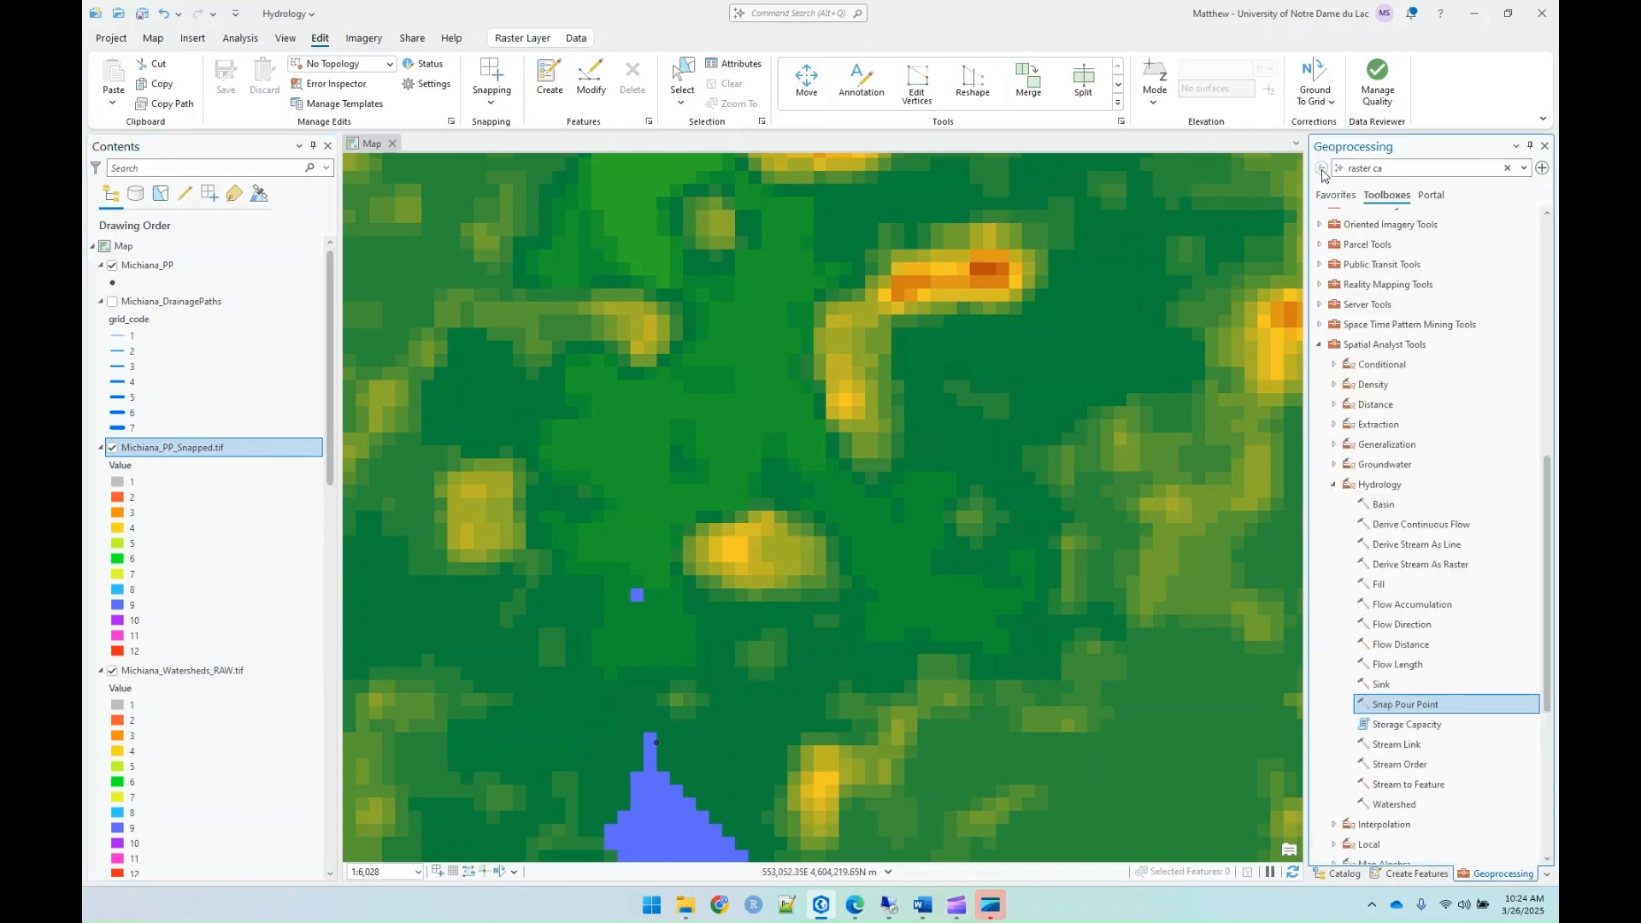
pyautogui.doubleClick(1399, 805)
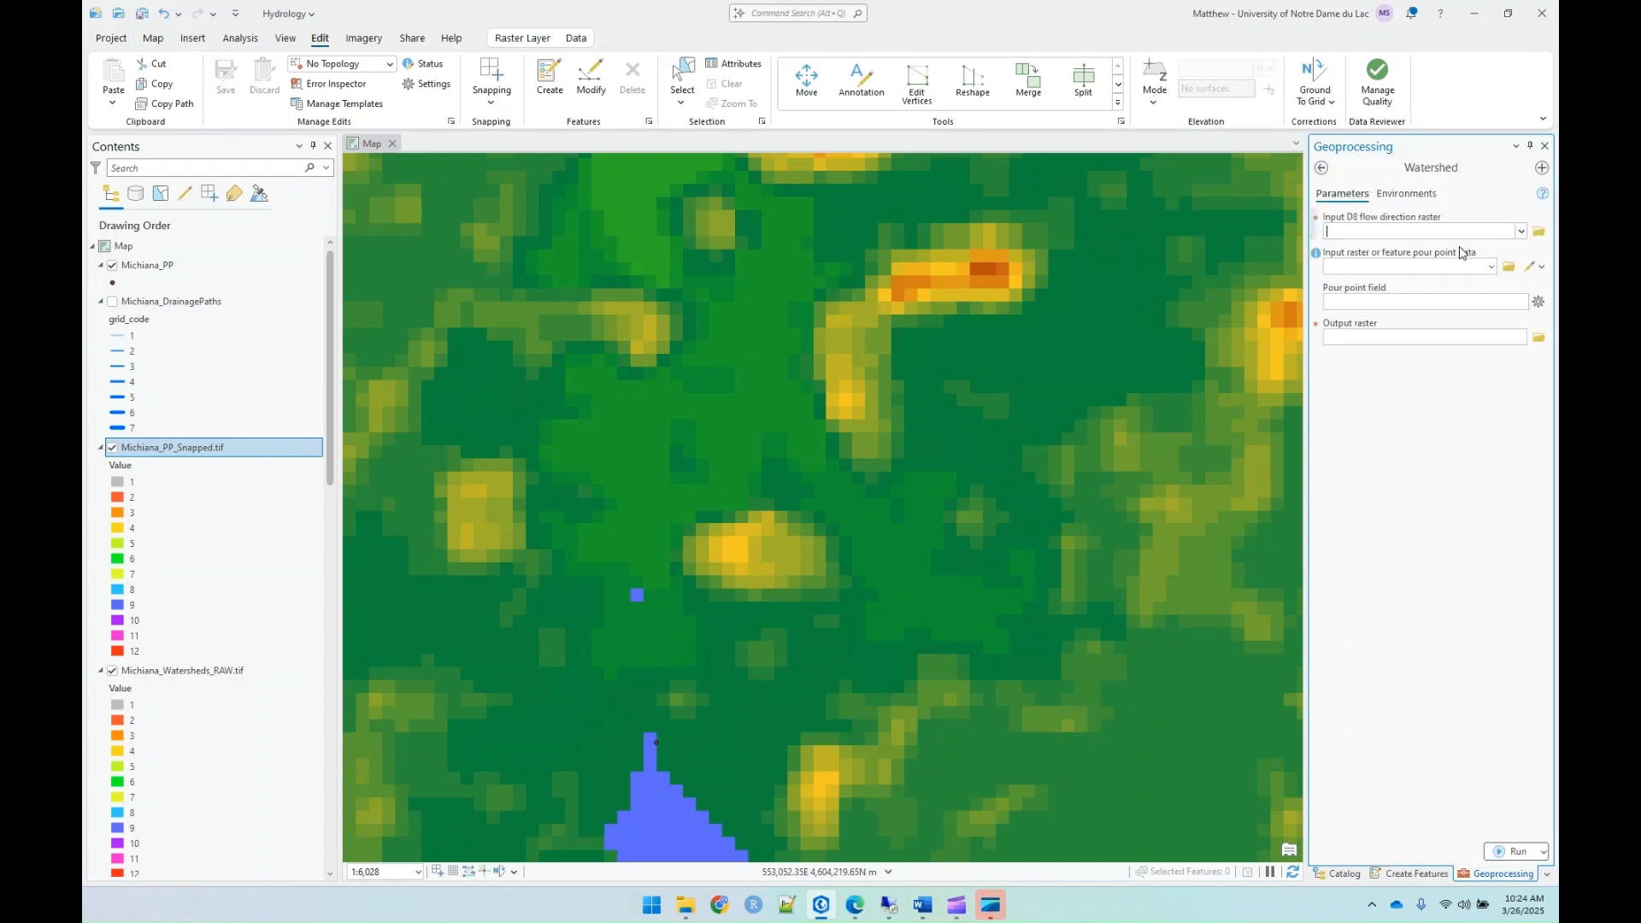
pyautogui.click(1518, 231)
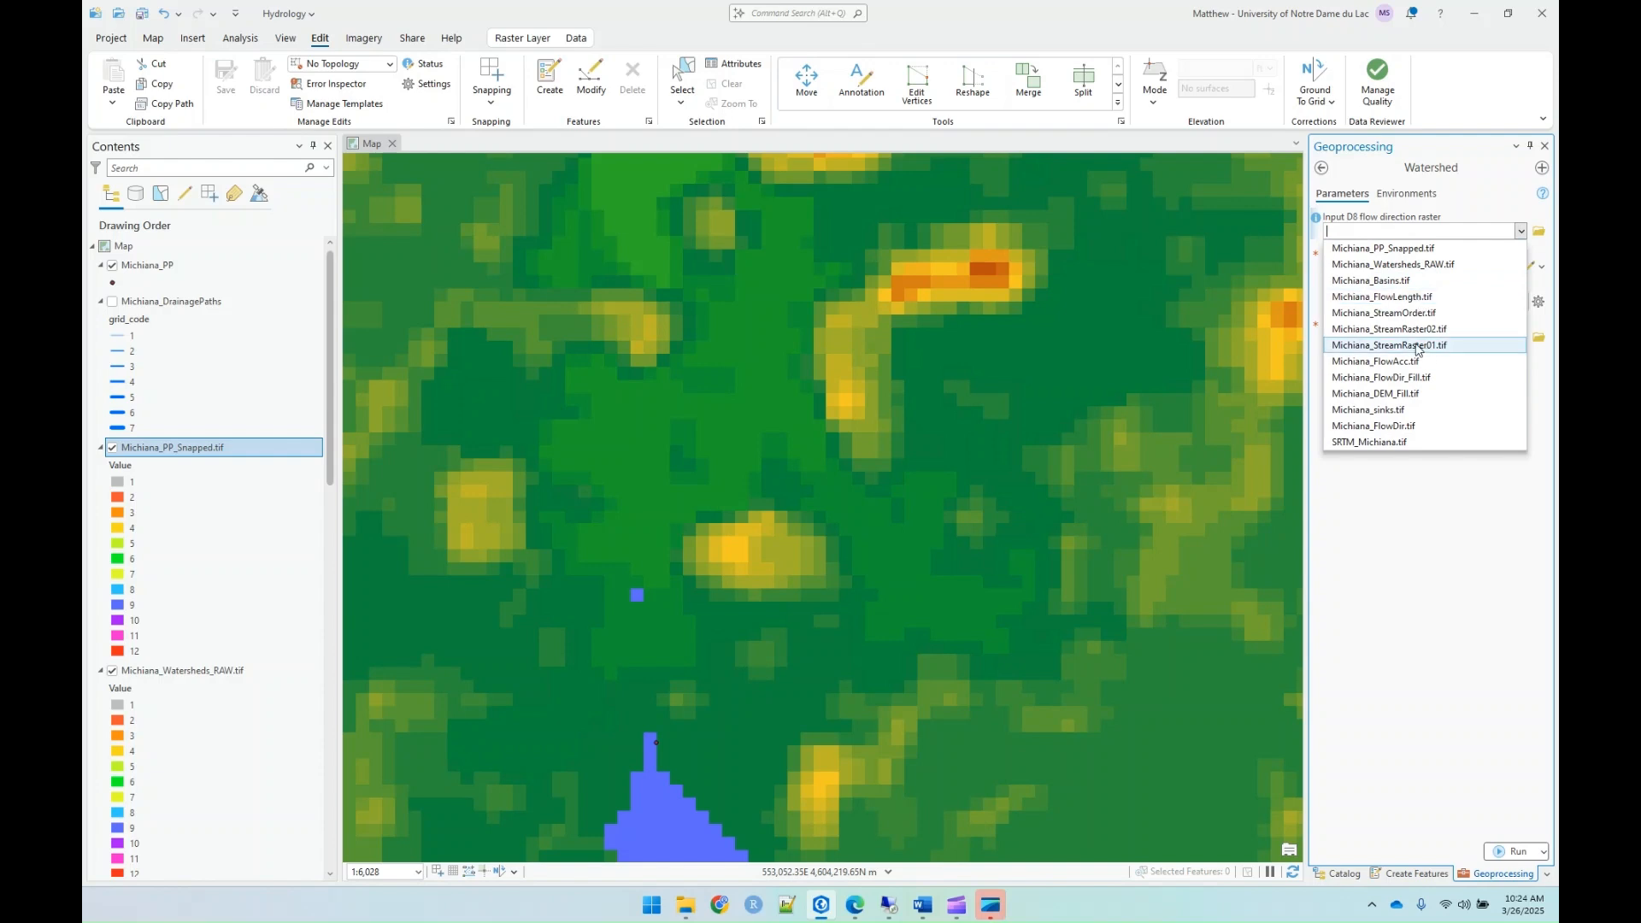
pyautogui.click(1416, 377)
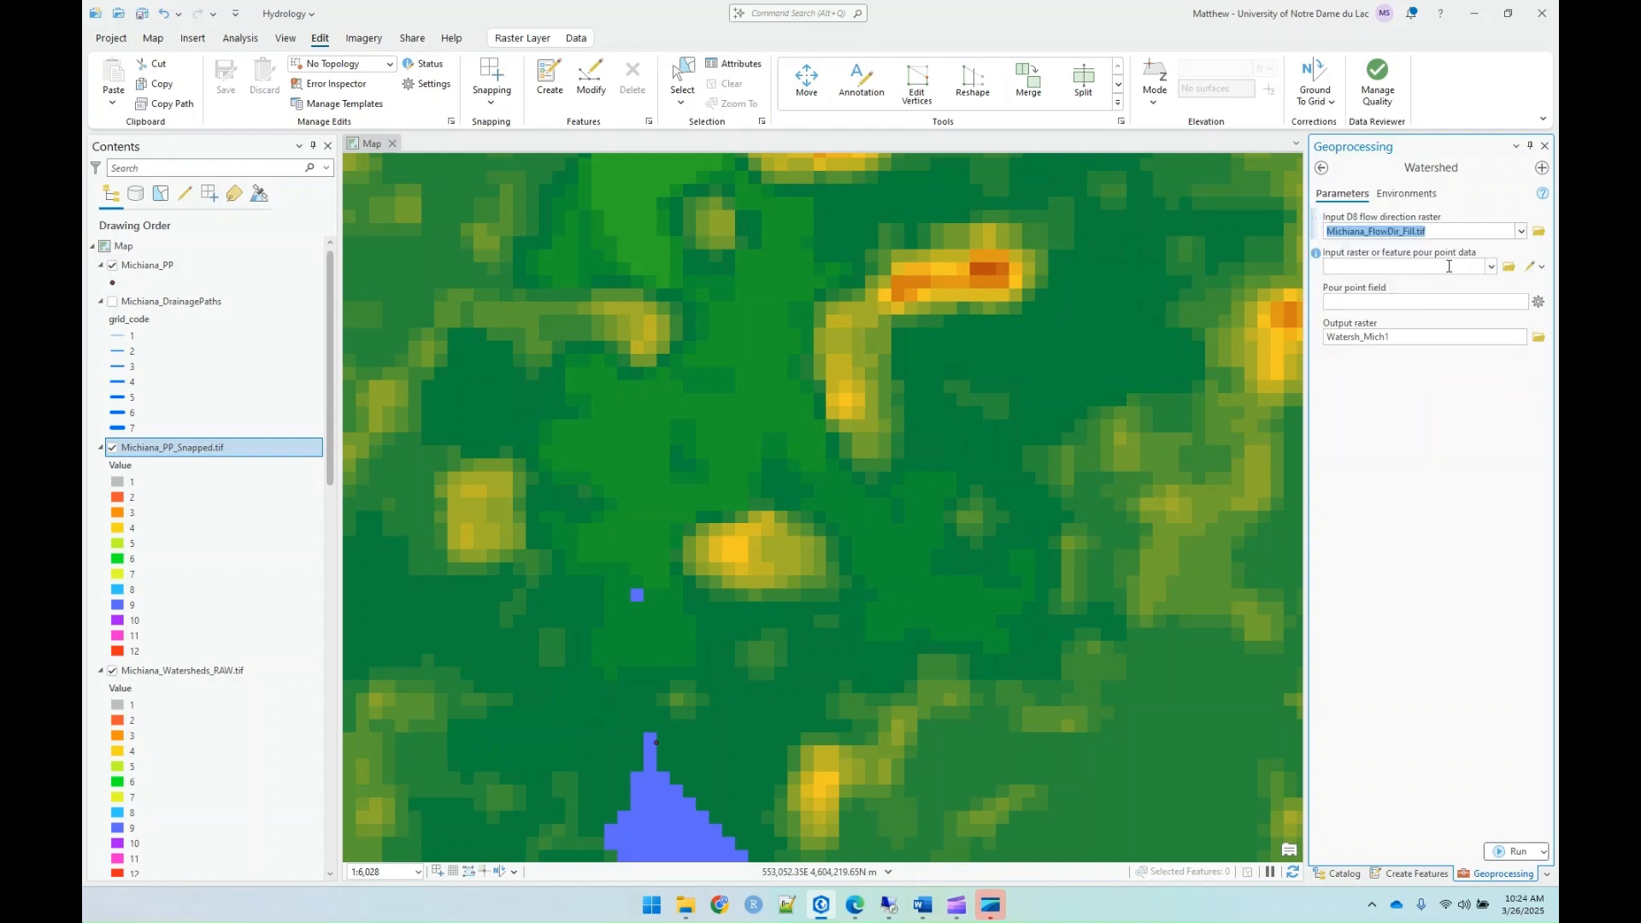
pyautogui.click(1489, 267)
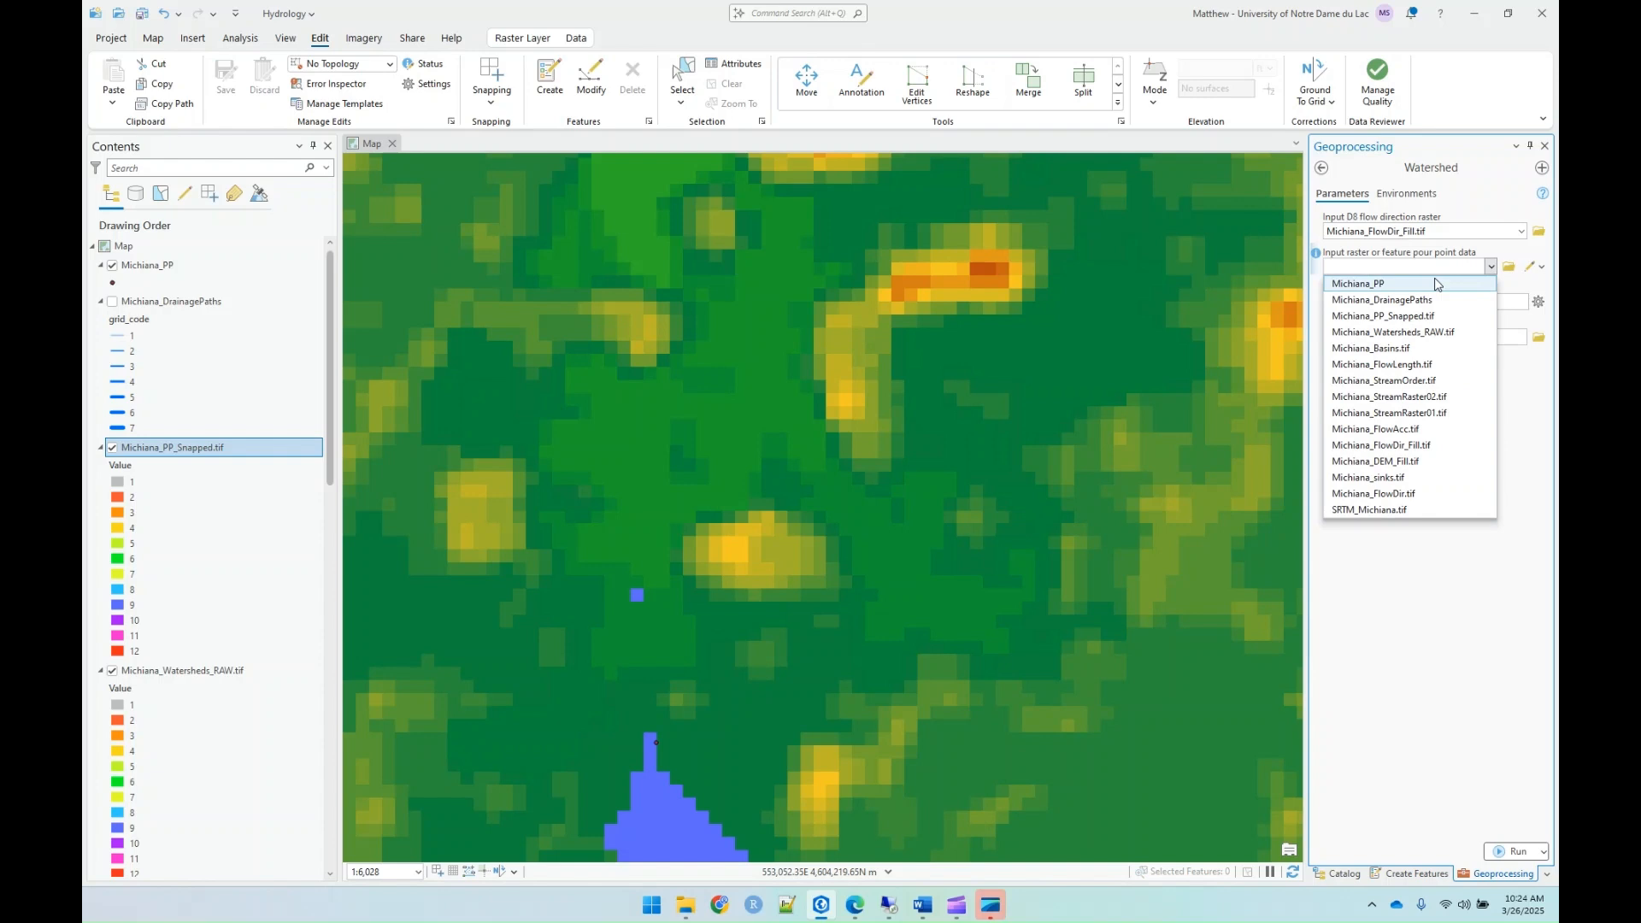
pyautogui.click(1382, 318)
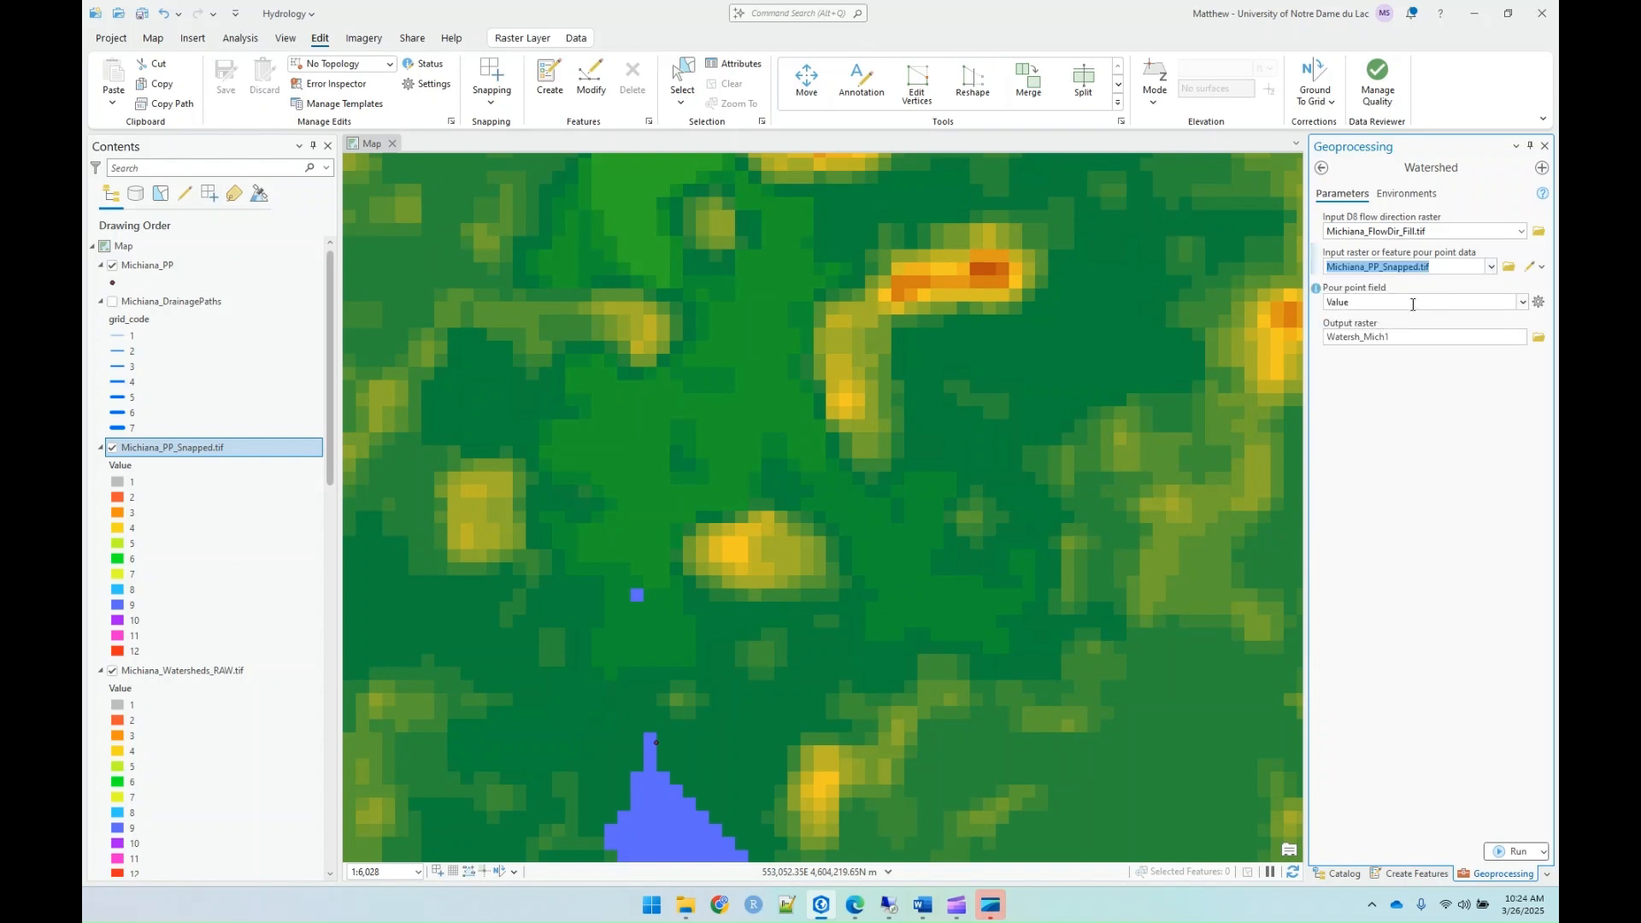
# Step: Set the Watershed output raster to Michiana_Watersheds_FILL.tif in the Lab09_Hydrology folder
pyautogui.click(1538, 339)
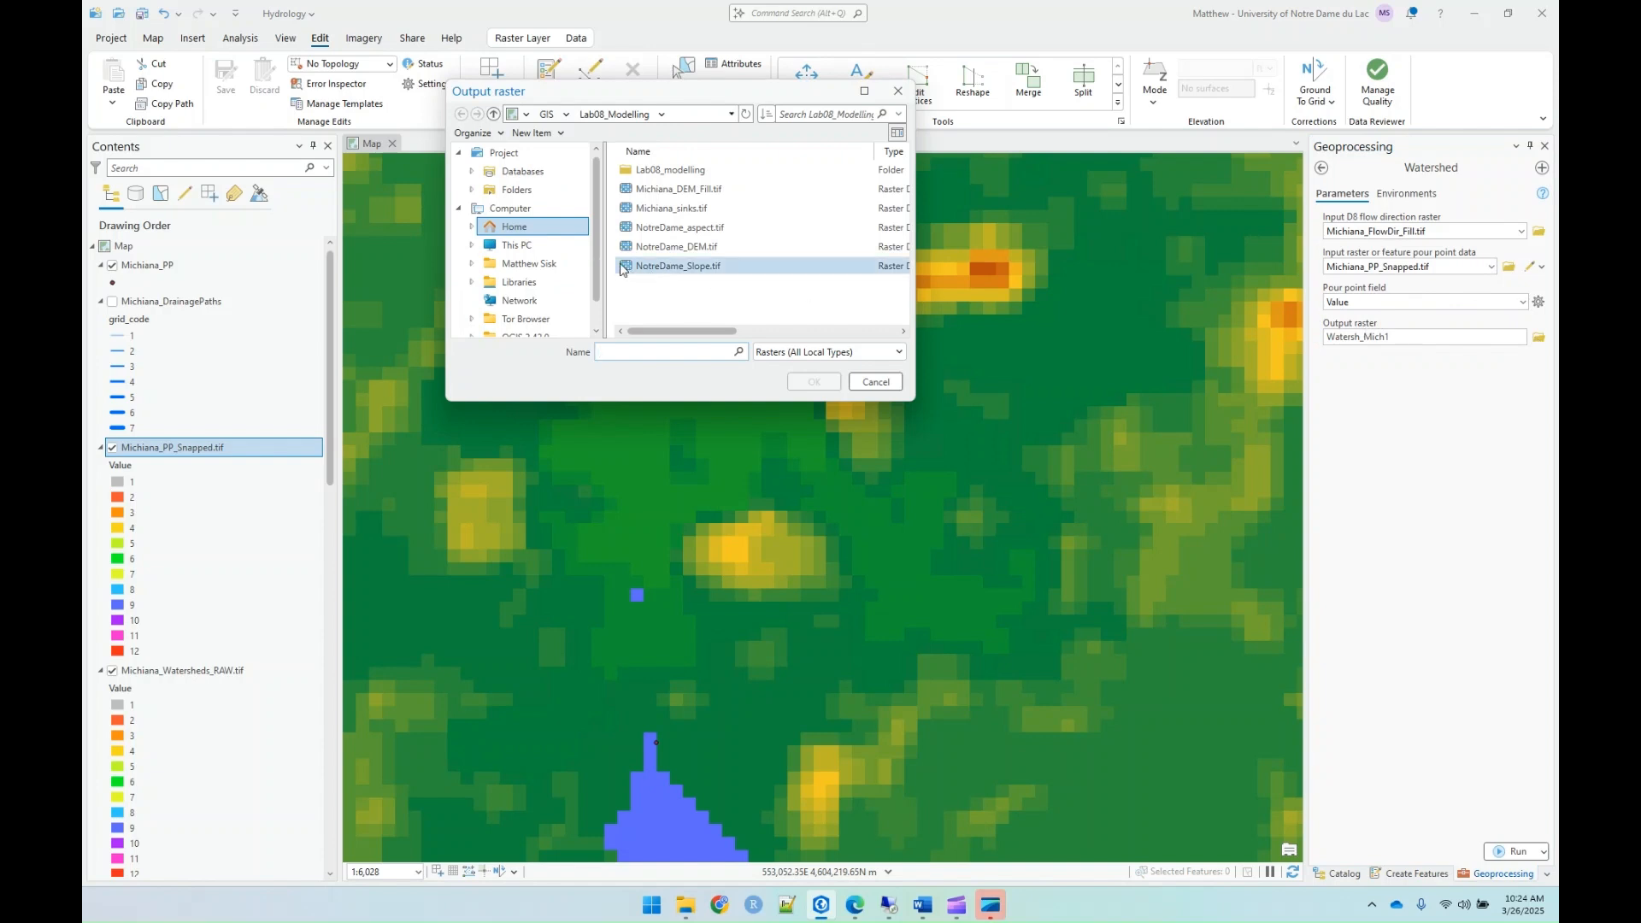
pyautogui.click(540, 191)
pyautogui.doubleClick(674, 171)
pyautogui.scroll(-1, 688, 239)
pyautogui.click(693, 284)
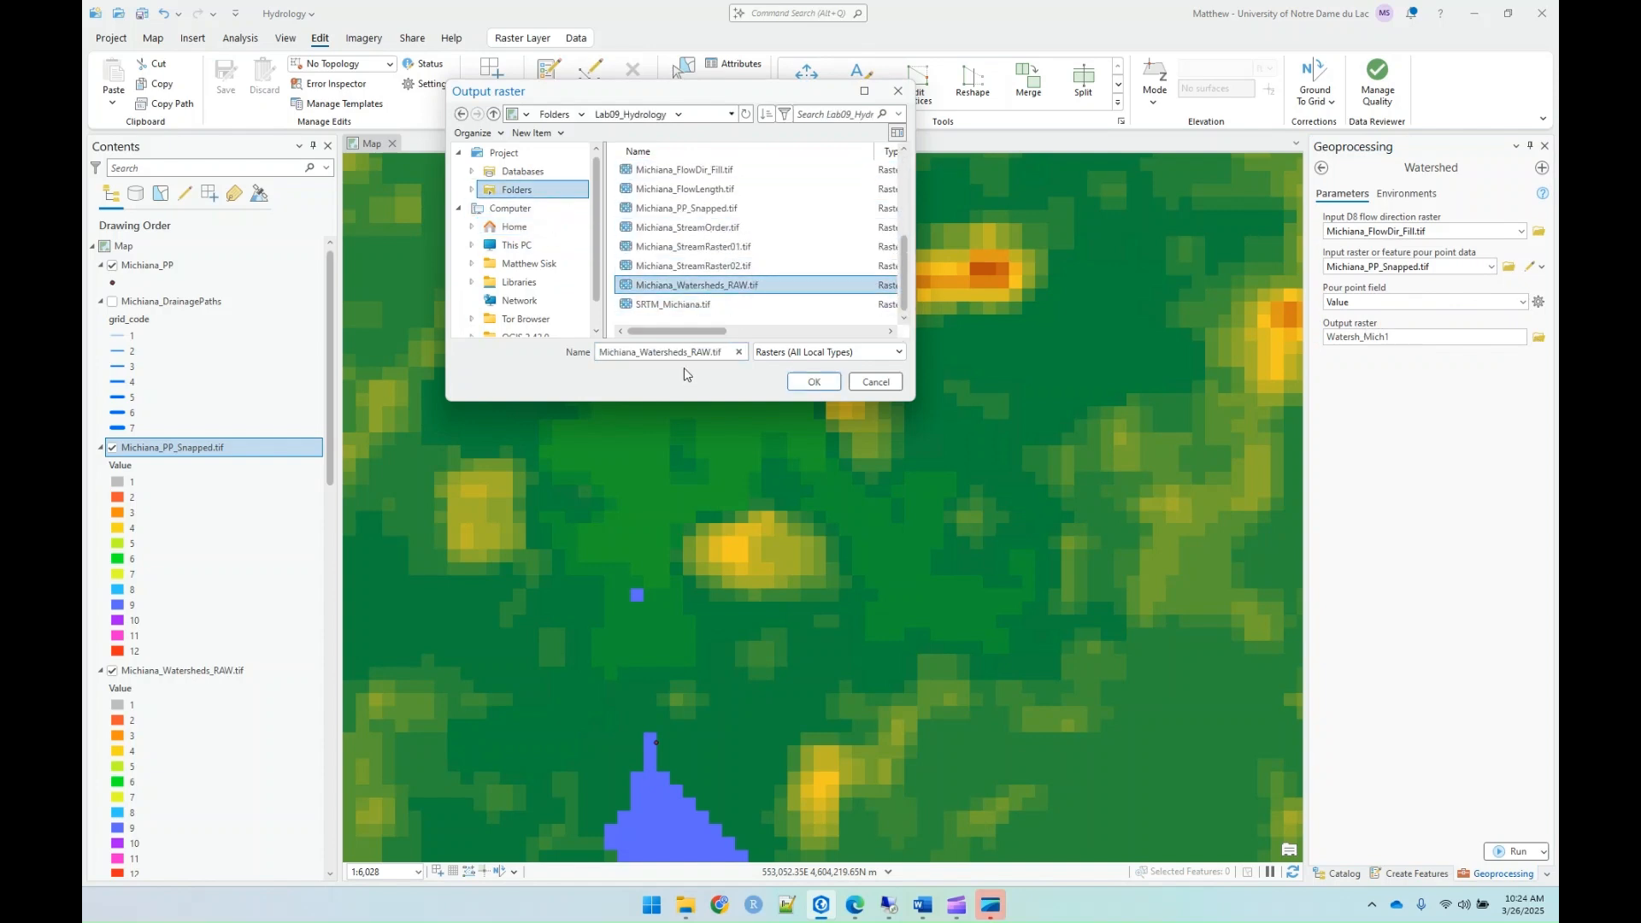
pyautogui.press('Delete')
pyautogui.press('BackSpace')
pyautogui.press('BackSpace')
pyautogui.write('FILL')
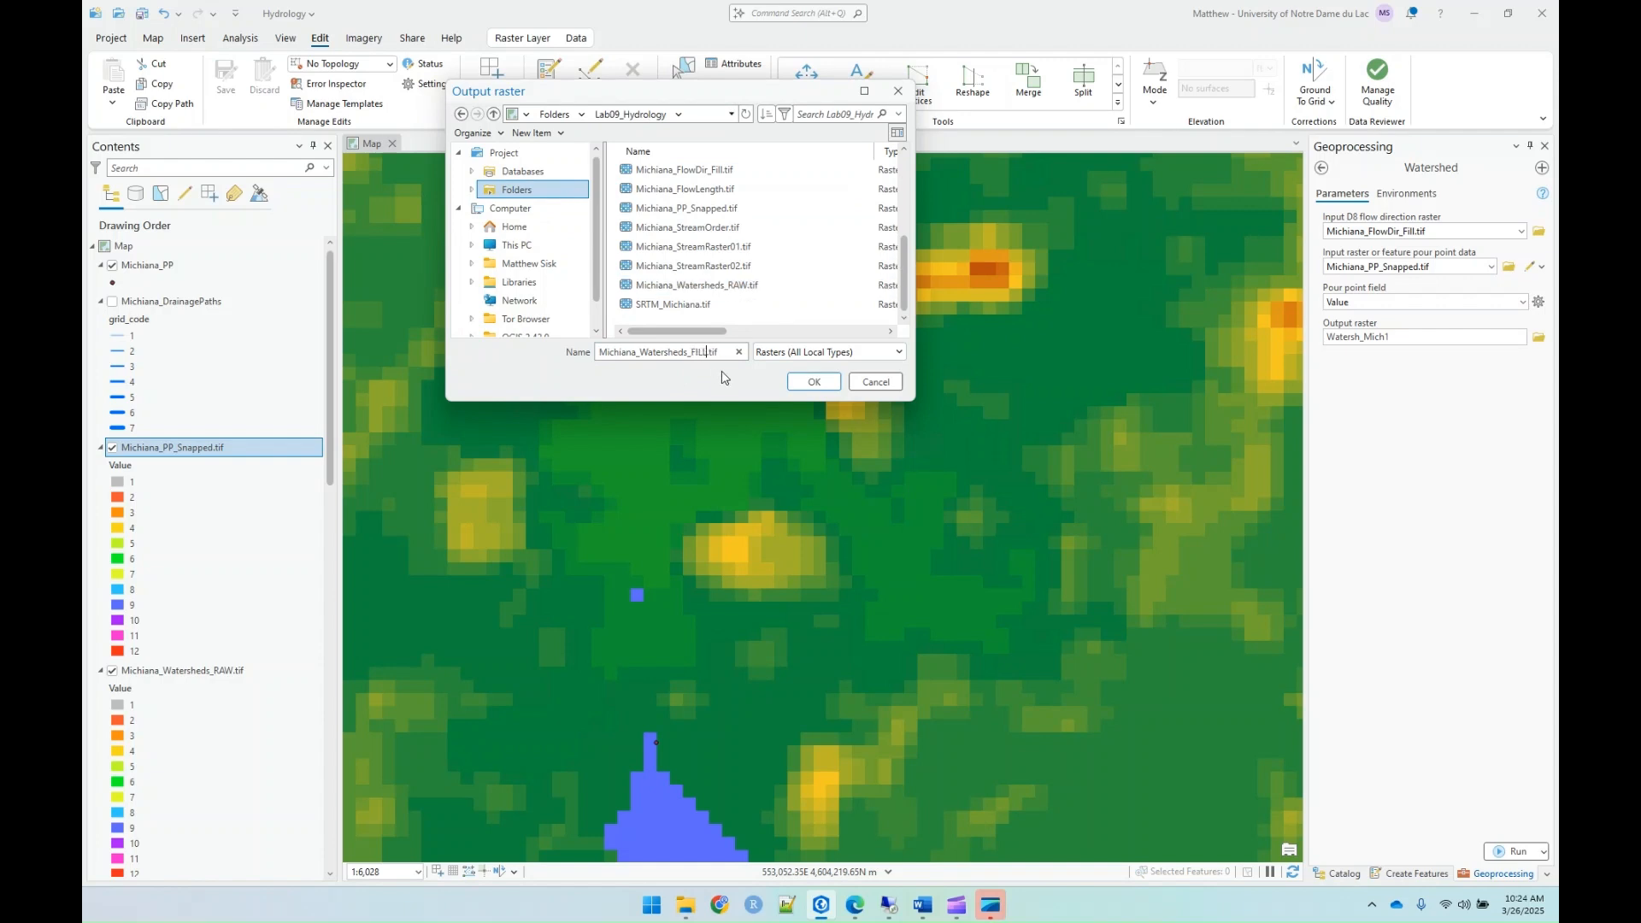
pyautogui.click(814, 382)
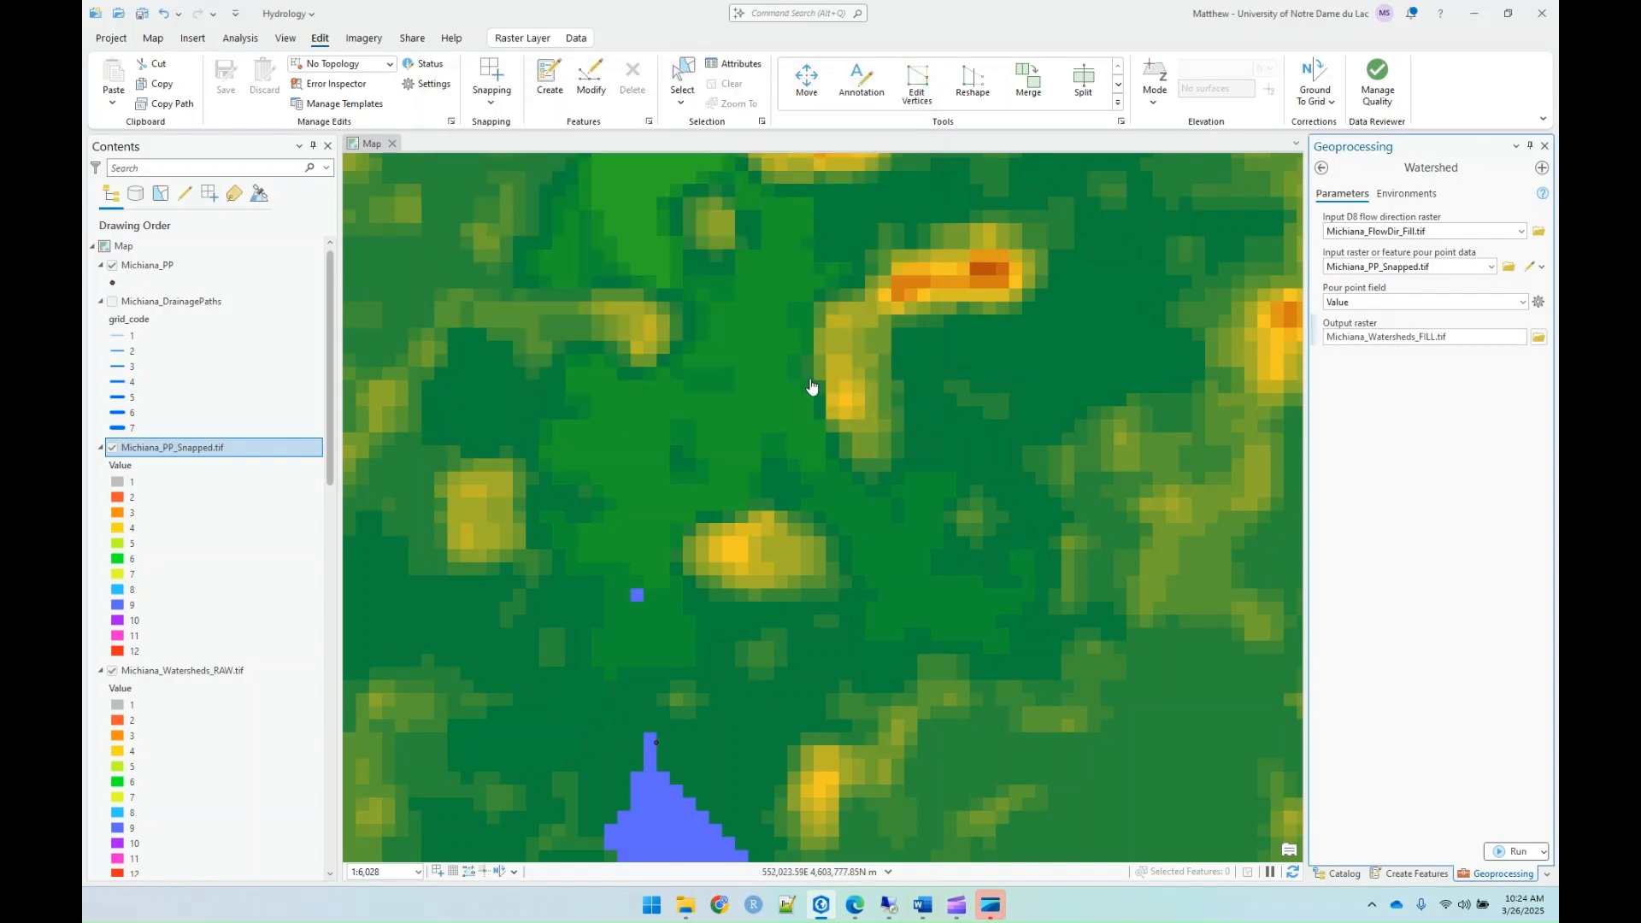
# Step: Set the processing extent to match the Michiana_DEM_Fill.tif layer and run the Watershed tool
pyautogui.click(1408, 194)
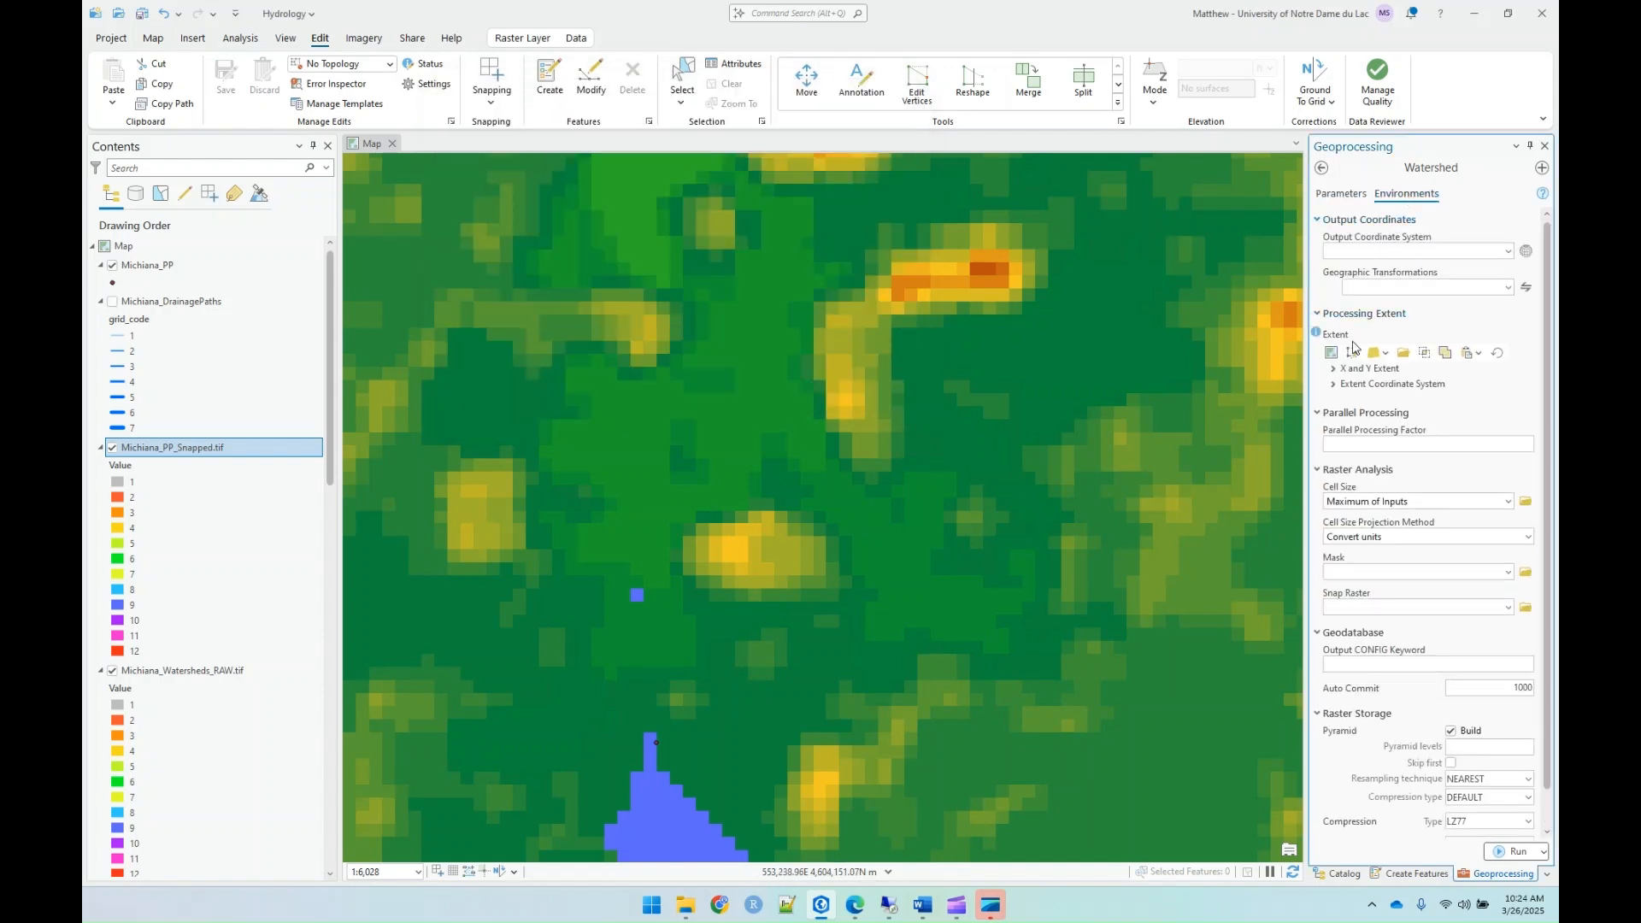
pyautogui.click(1385, 354)
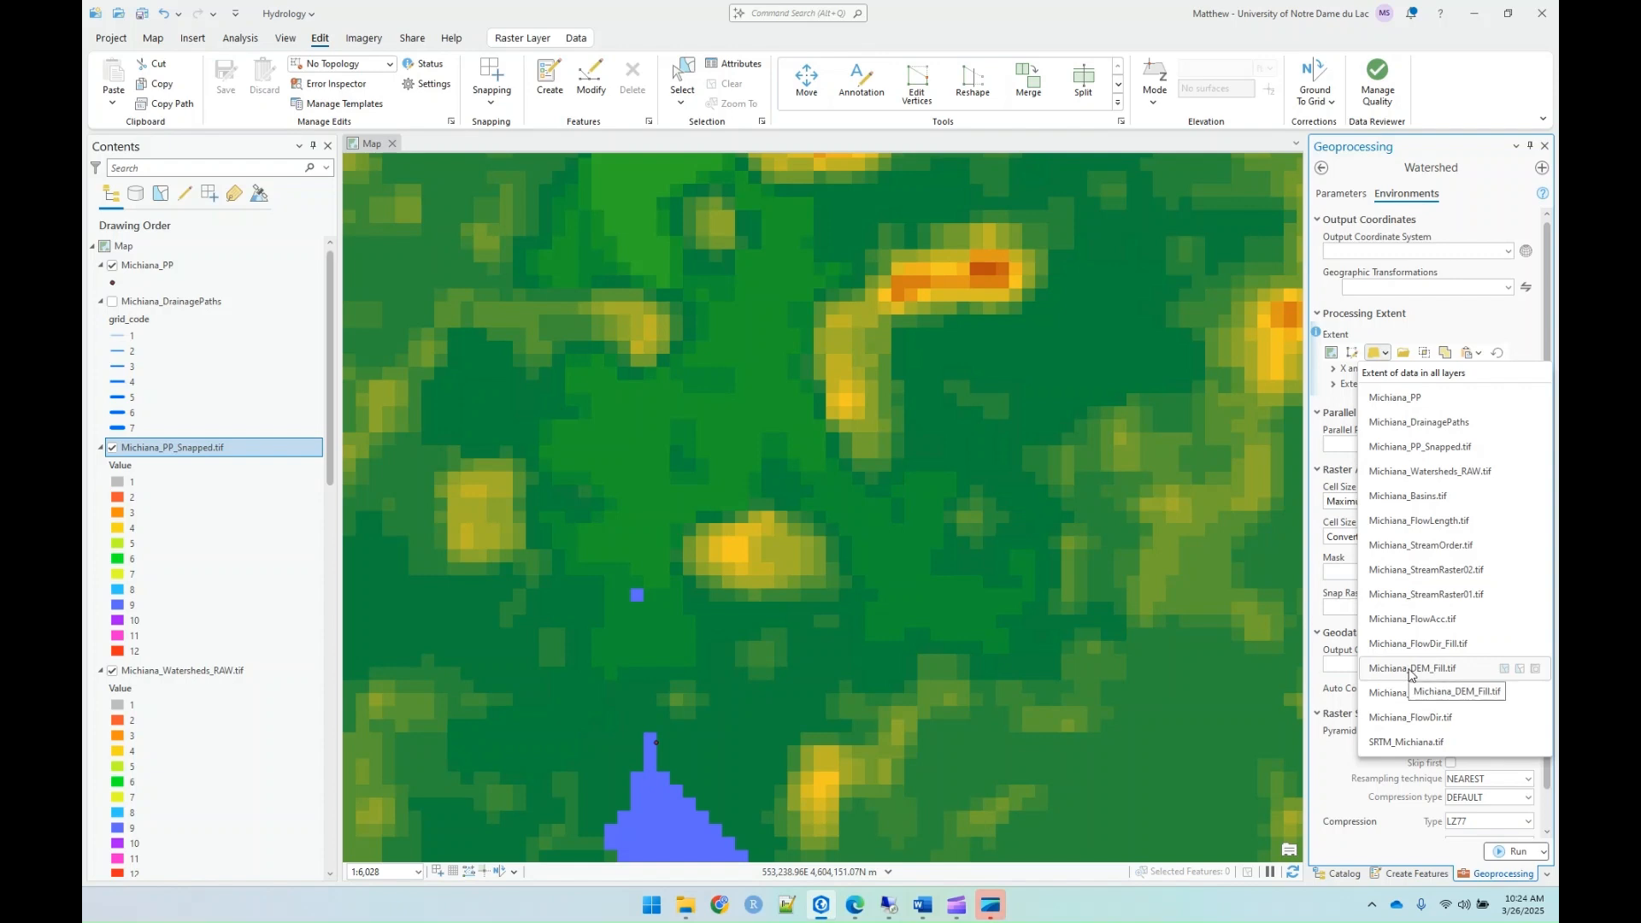
pyautogui.click(1407, 668)
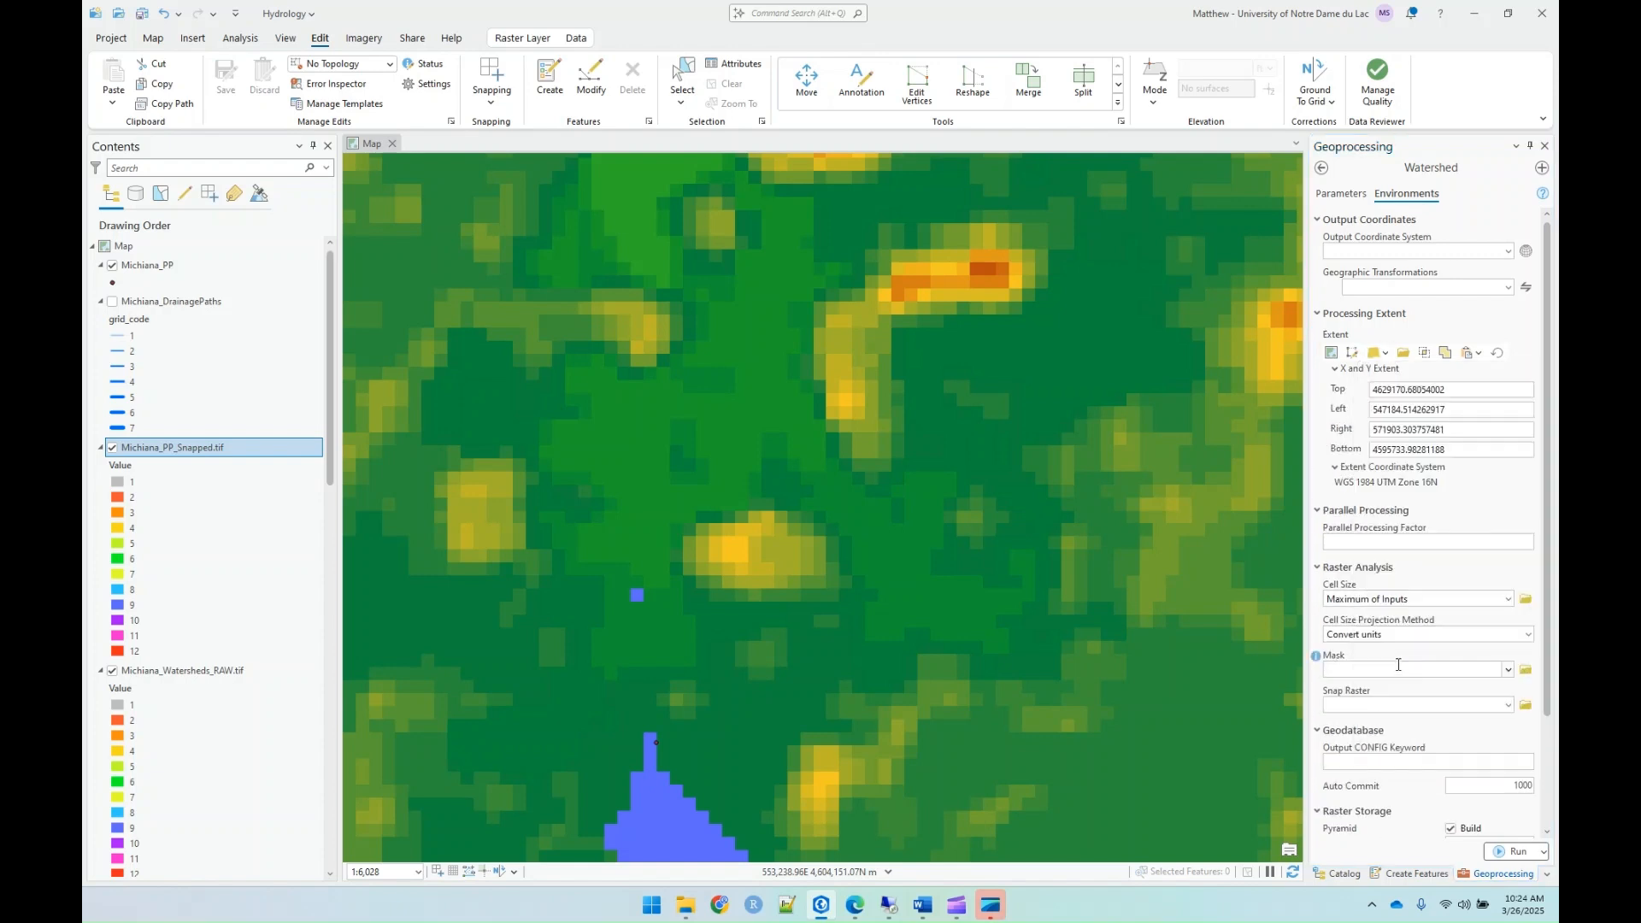
pyautogui.click(1506, 853)
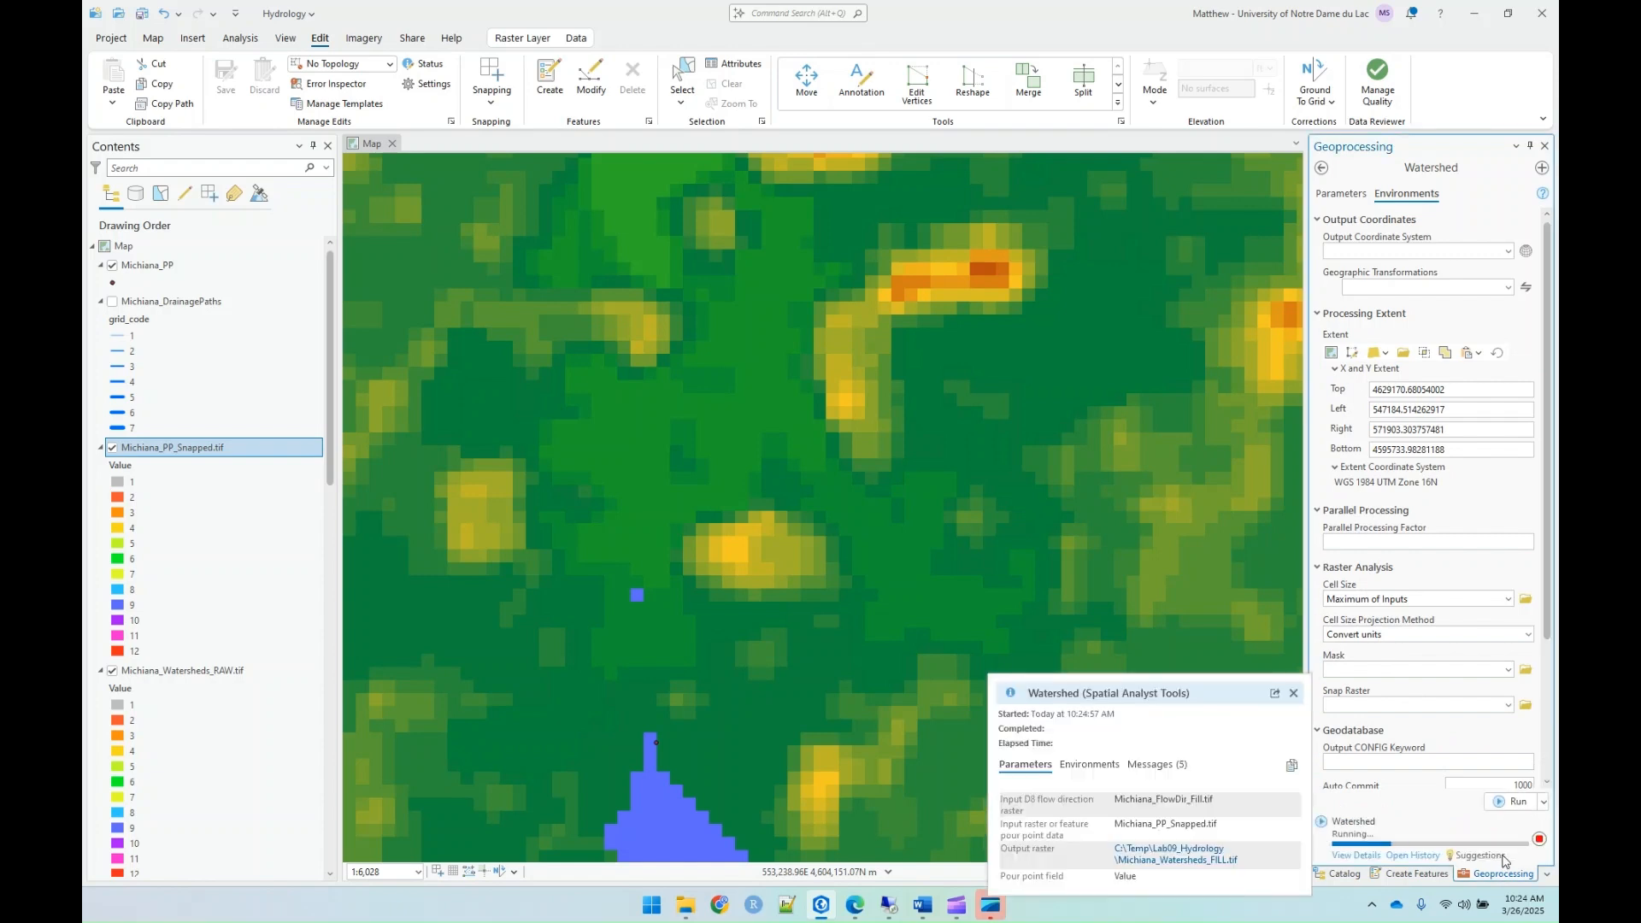
# Step: Examine the Michiana_Watersheds_FILL.tif watersheds around their pour points, from the blue watershed out to the whole raster
pyautogui.scroll(-10, 754, 496)
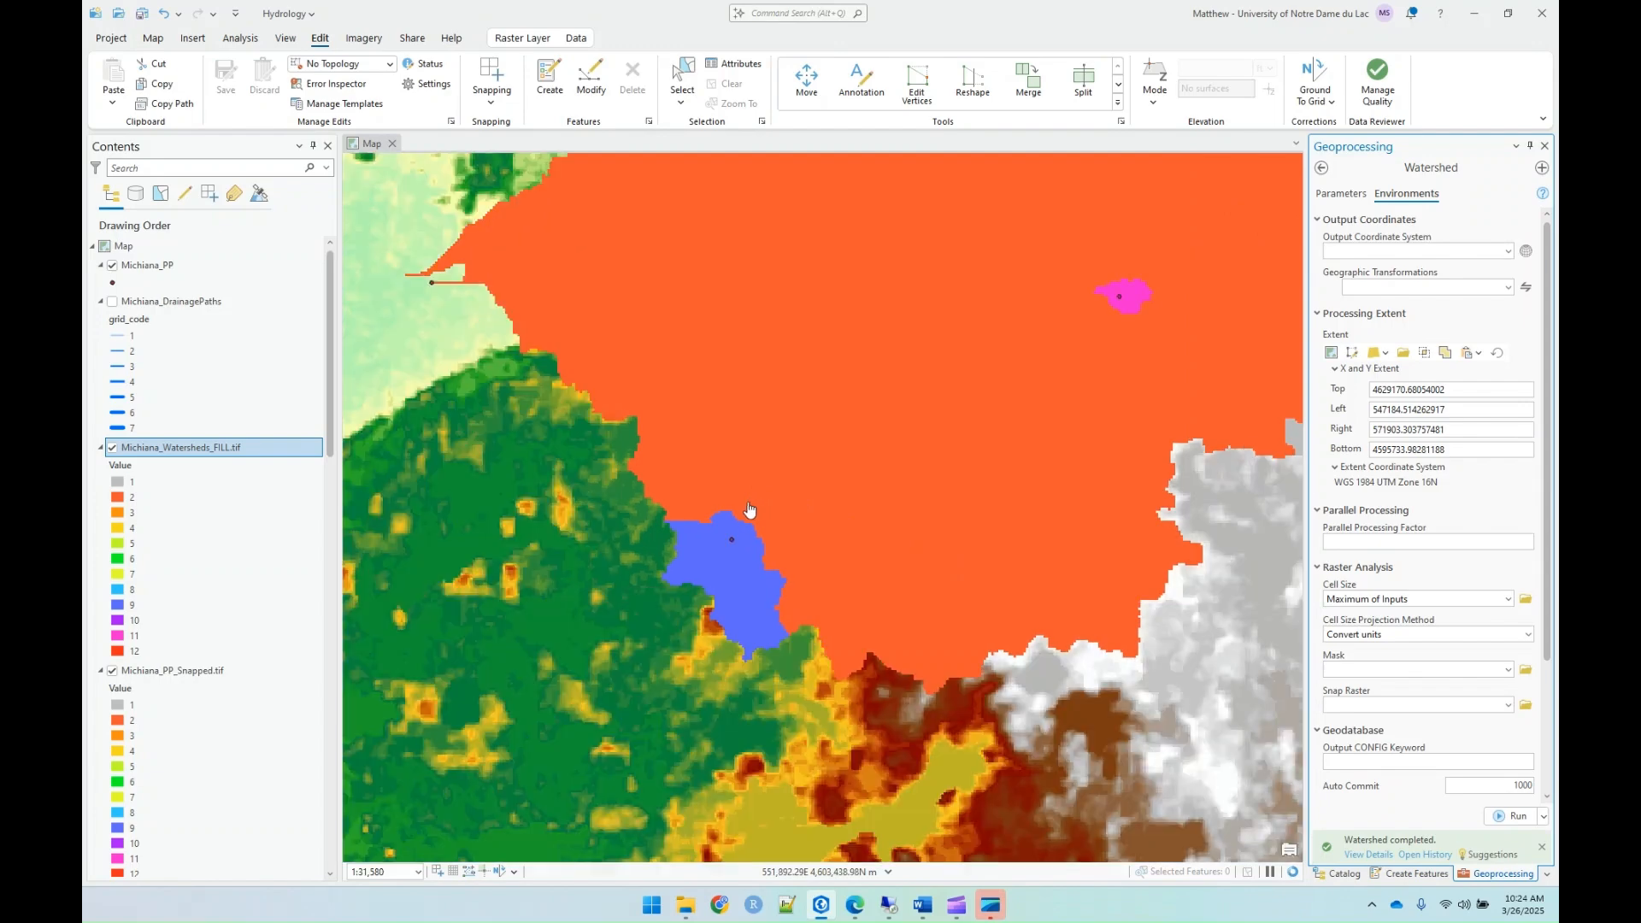
pyautogui.scroll(2, 733, 422)
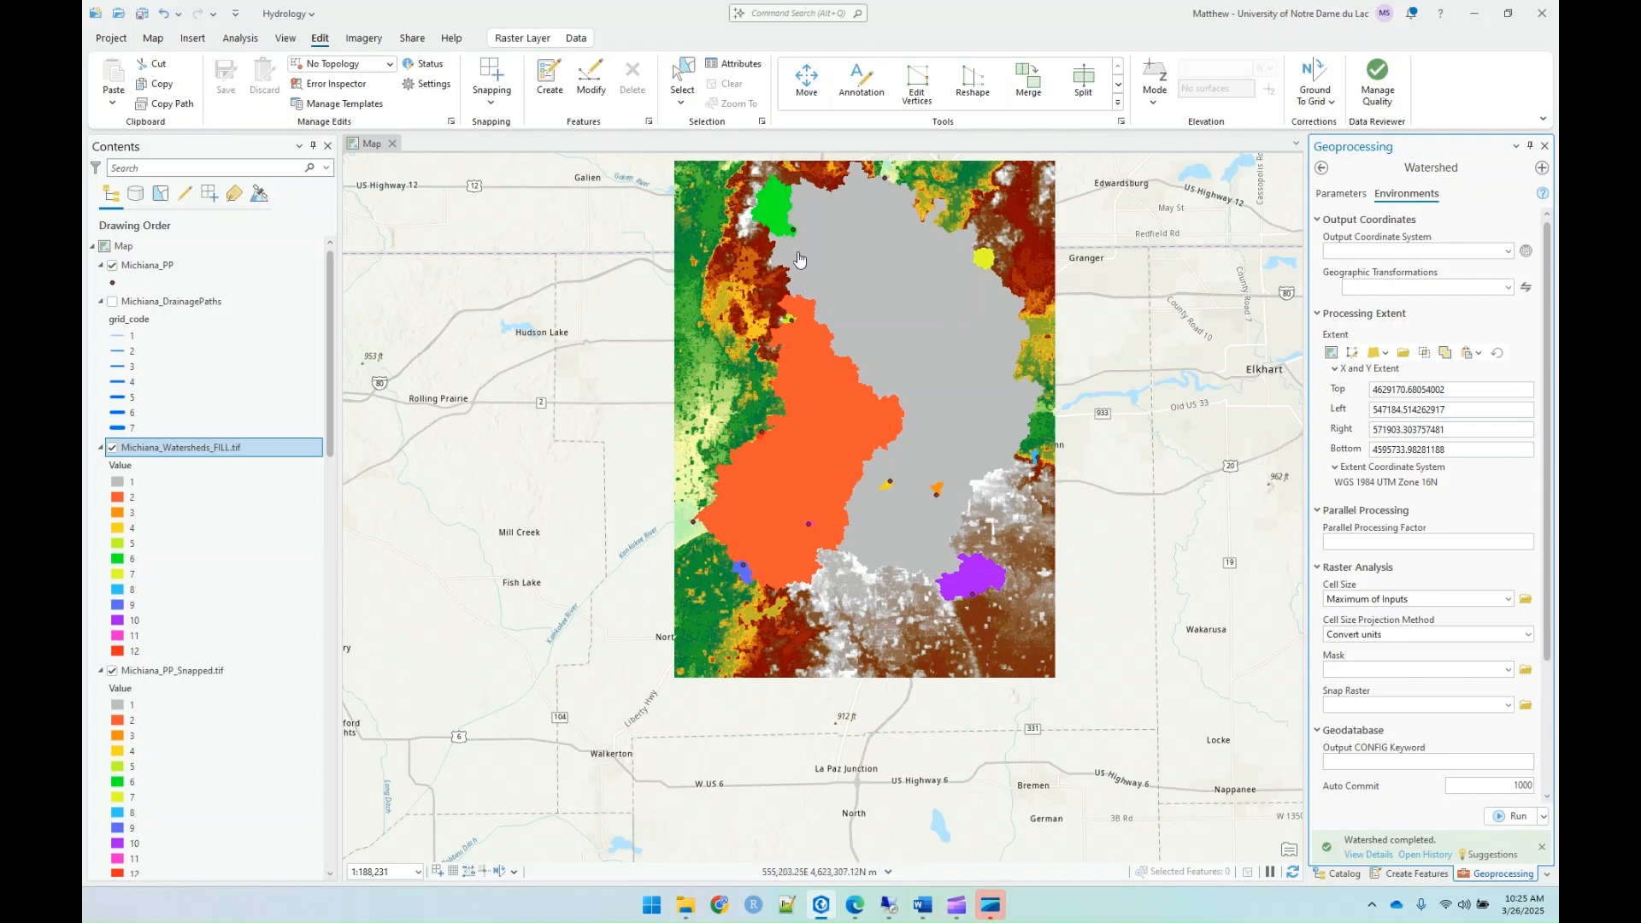
pyautogui.scroll(2, 819, 366)
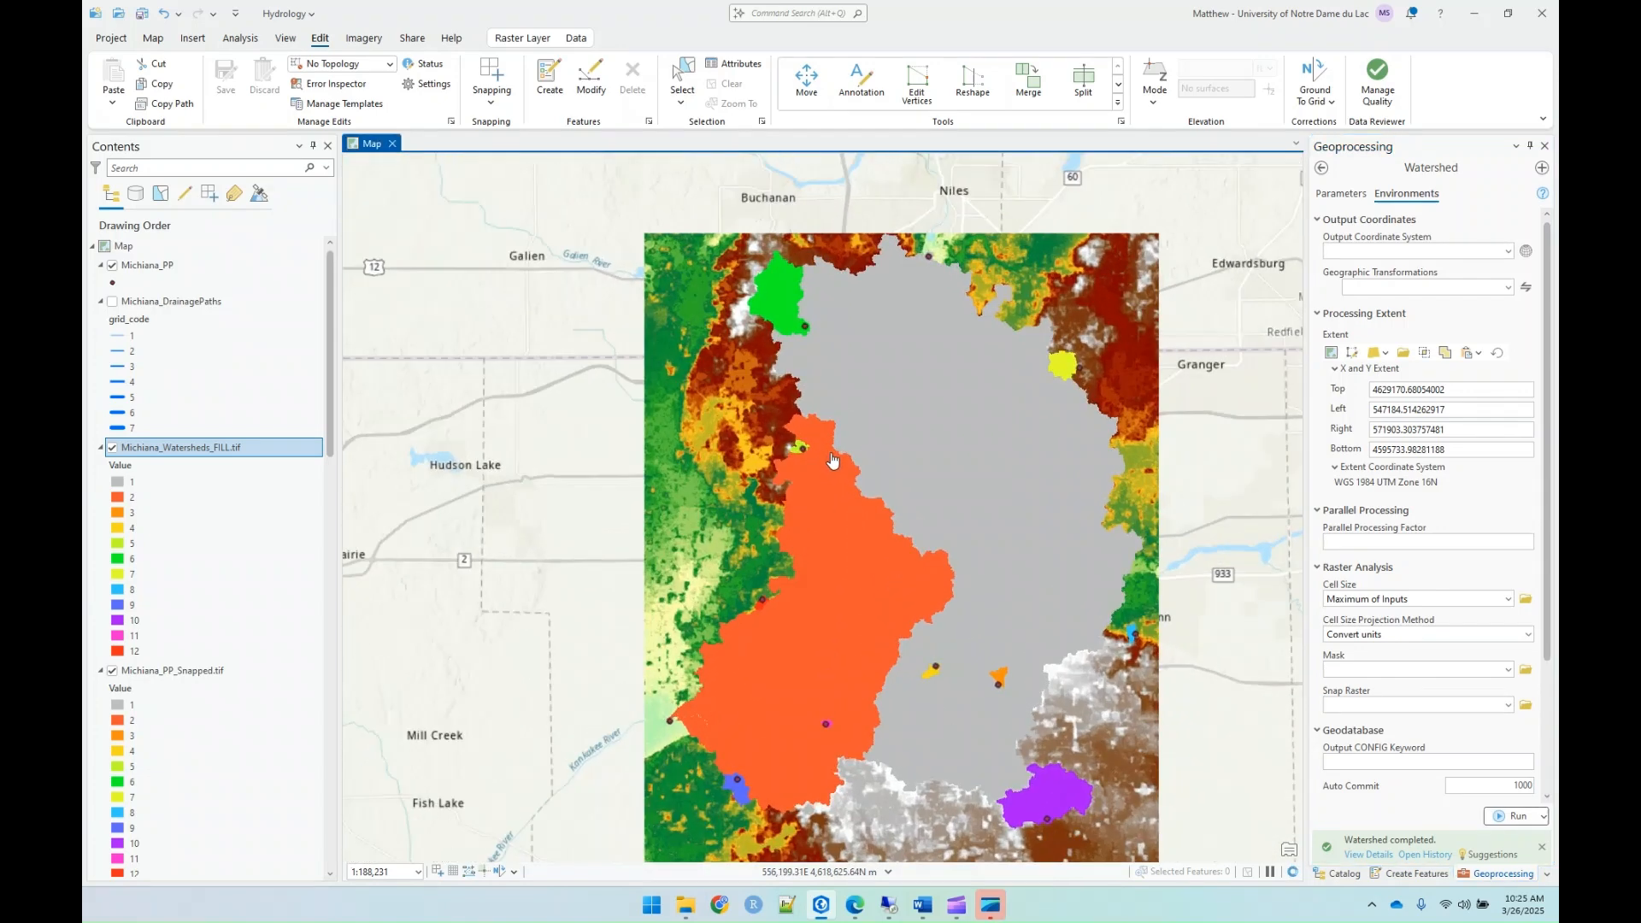
pyautogui.scroll(2, 832, 461)
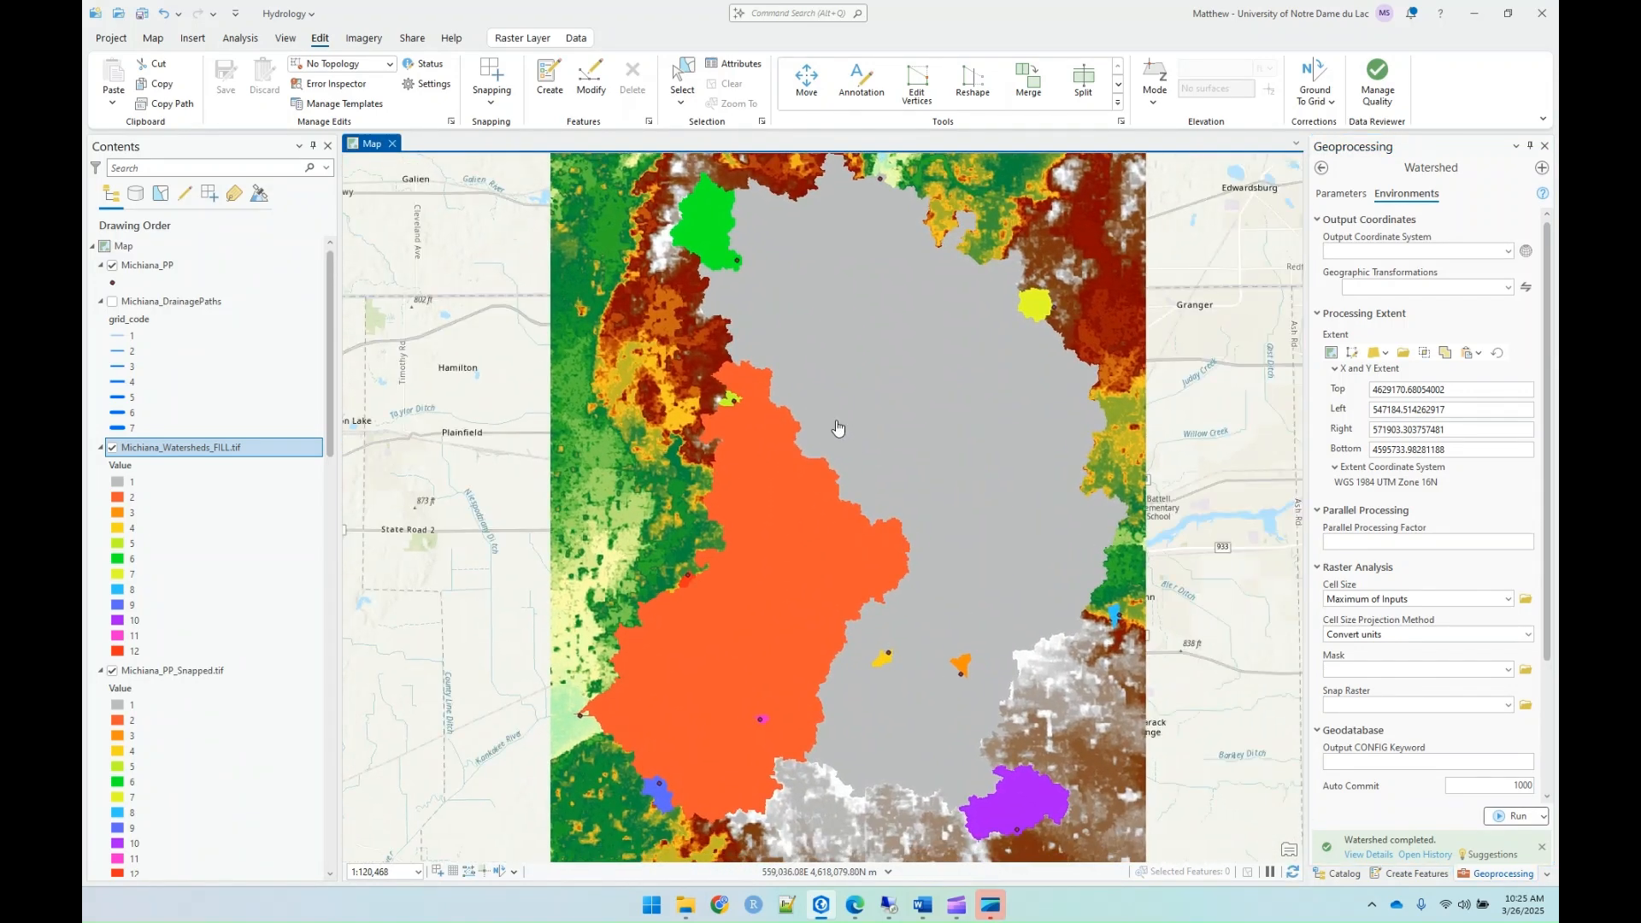